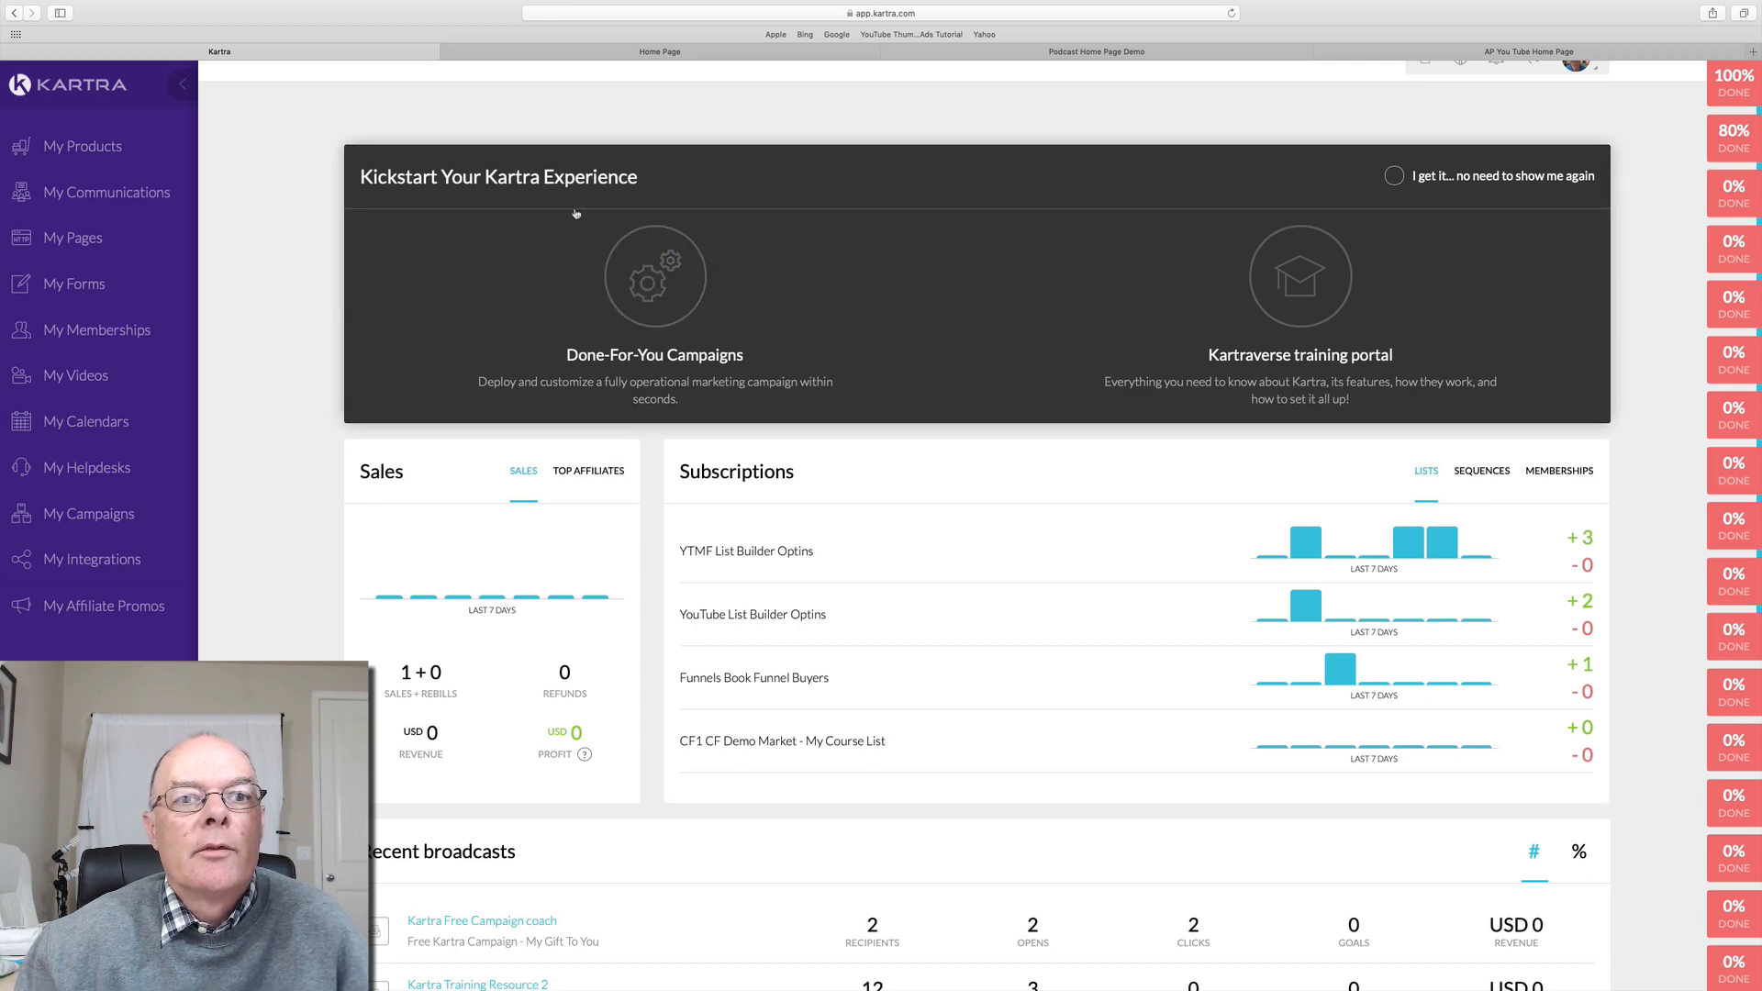
View the Podcast Home Page Demo's welcome and newsletter sections, opening and closing the newsletter sign-up form
click(1105, 56)
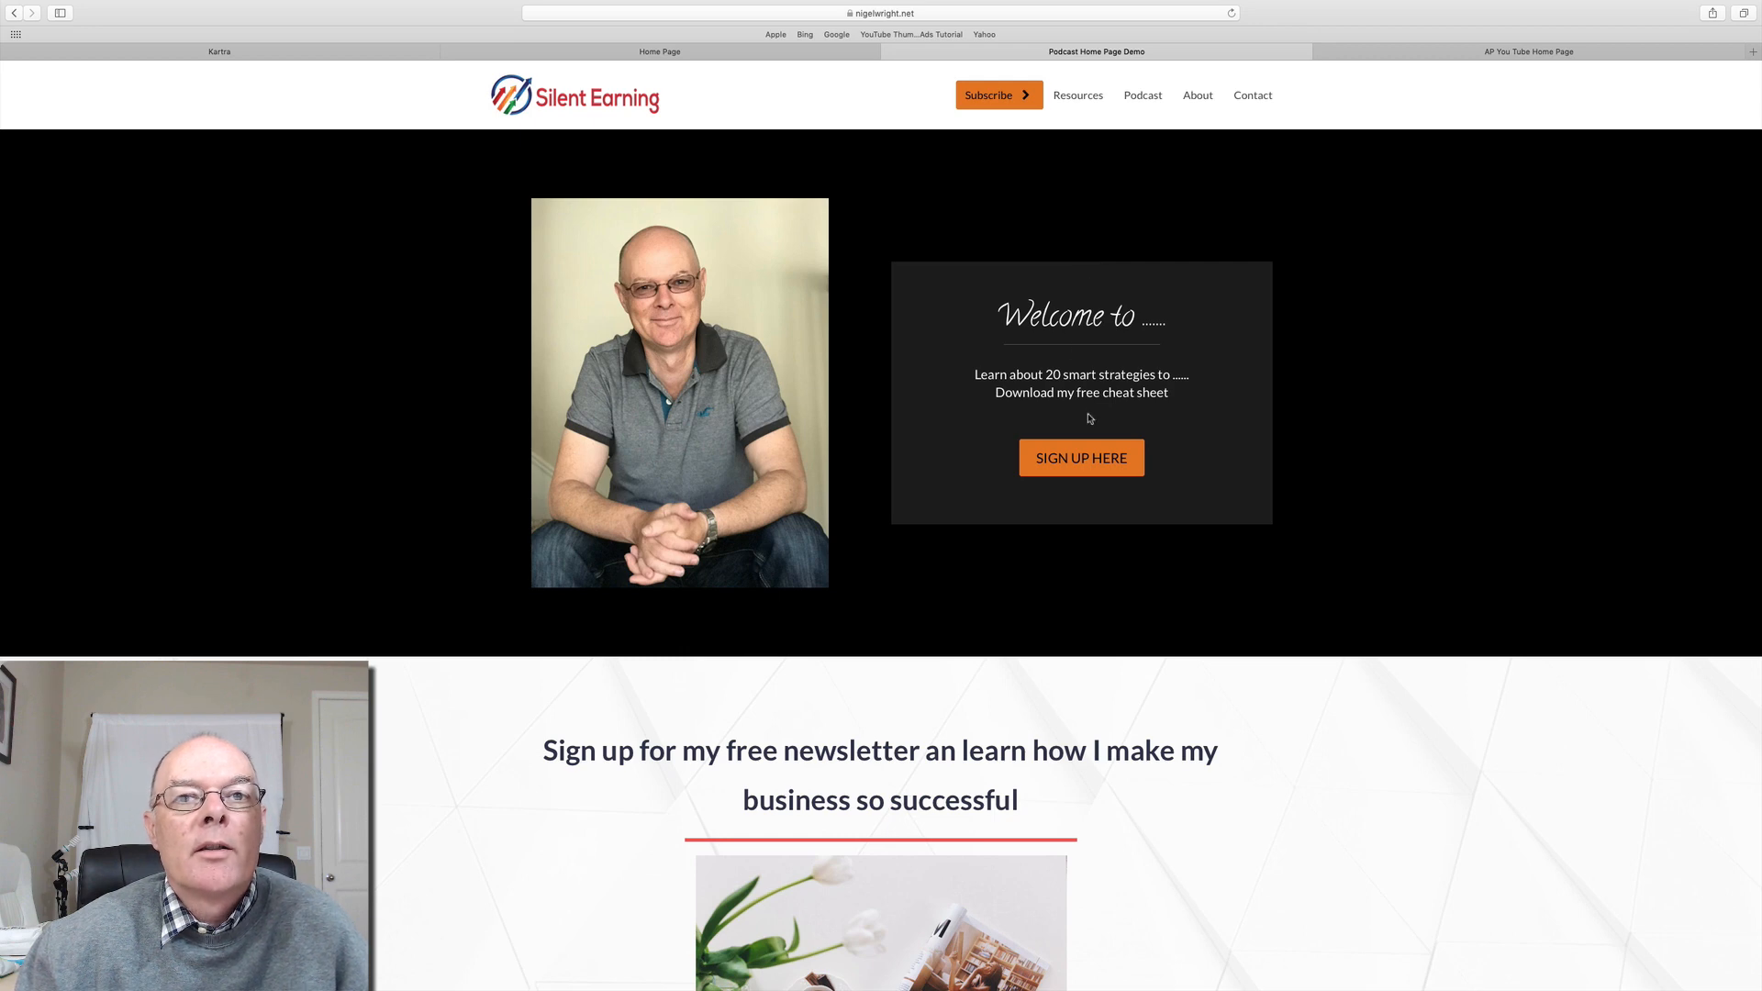
scroll(1098, 370, down, 1)
scroll(1099, 370, down, 10)
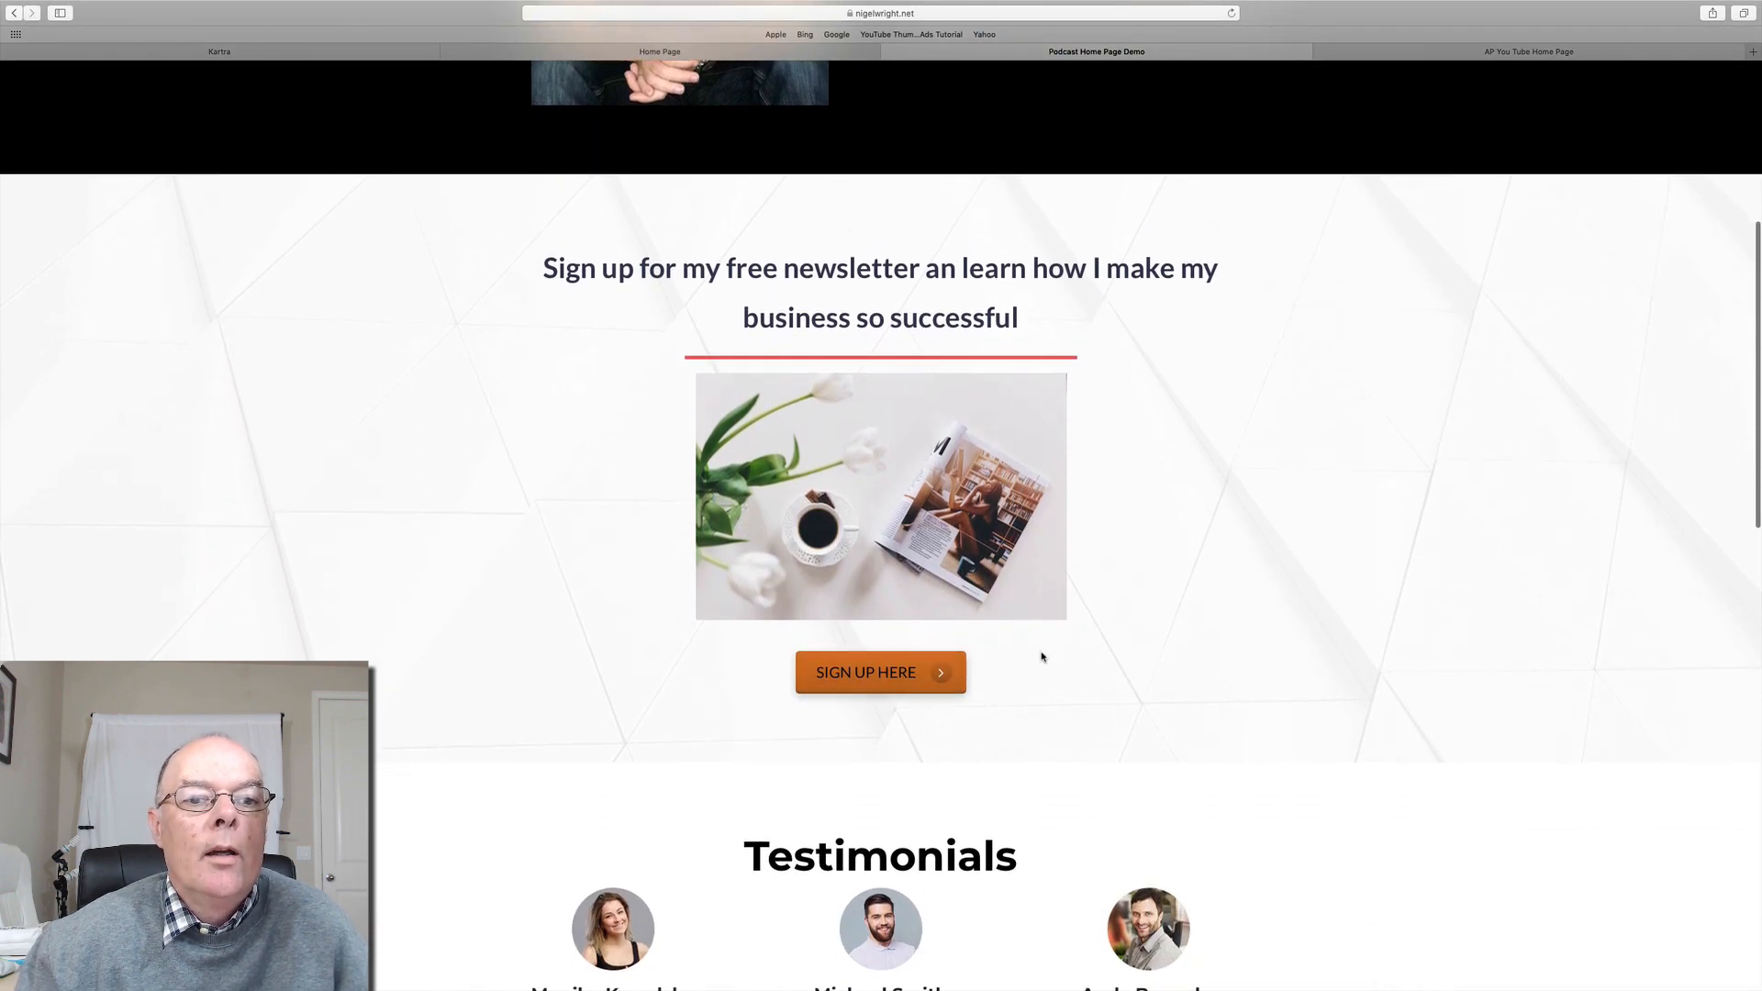
scroll(937, 562, down, 3)
click(915, 525)
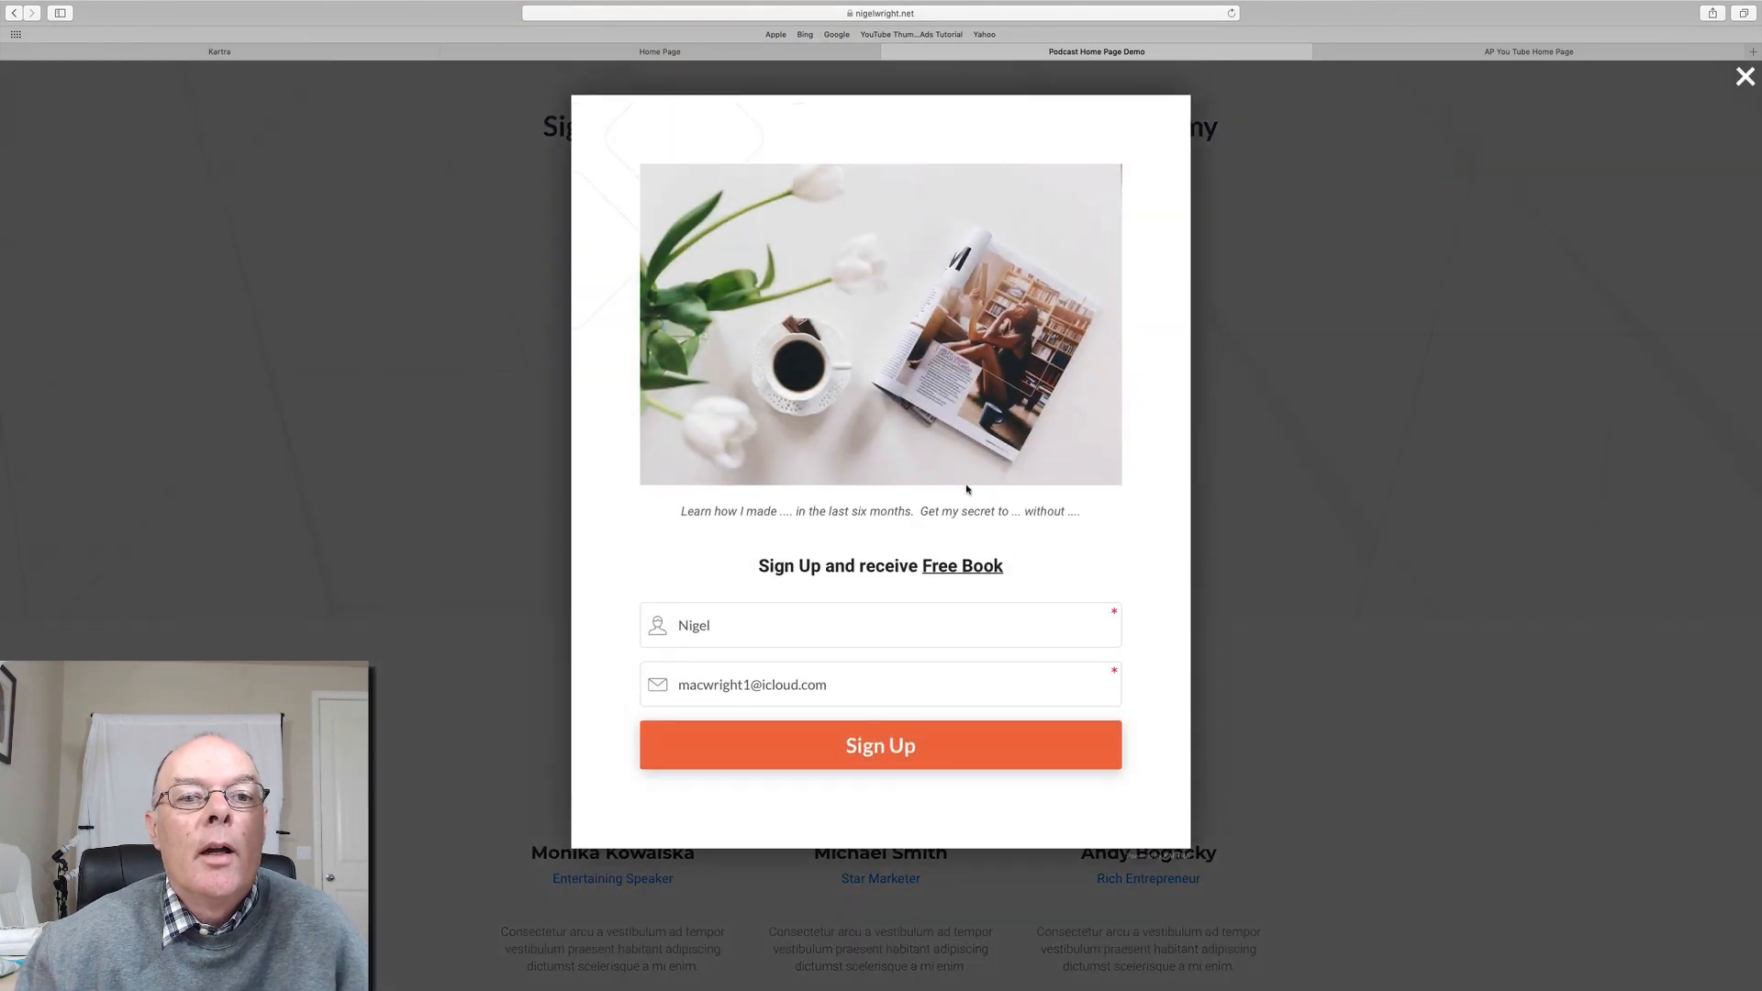
click(1746, 76)
Examine the podcast page's testimonials, latest episodes and footer, and return to its welcome section
scroll(1005, 430, down, 5)
scroll(1005, 430, down, 3)
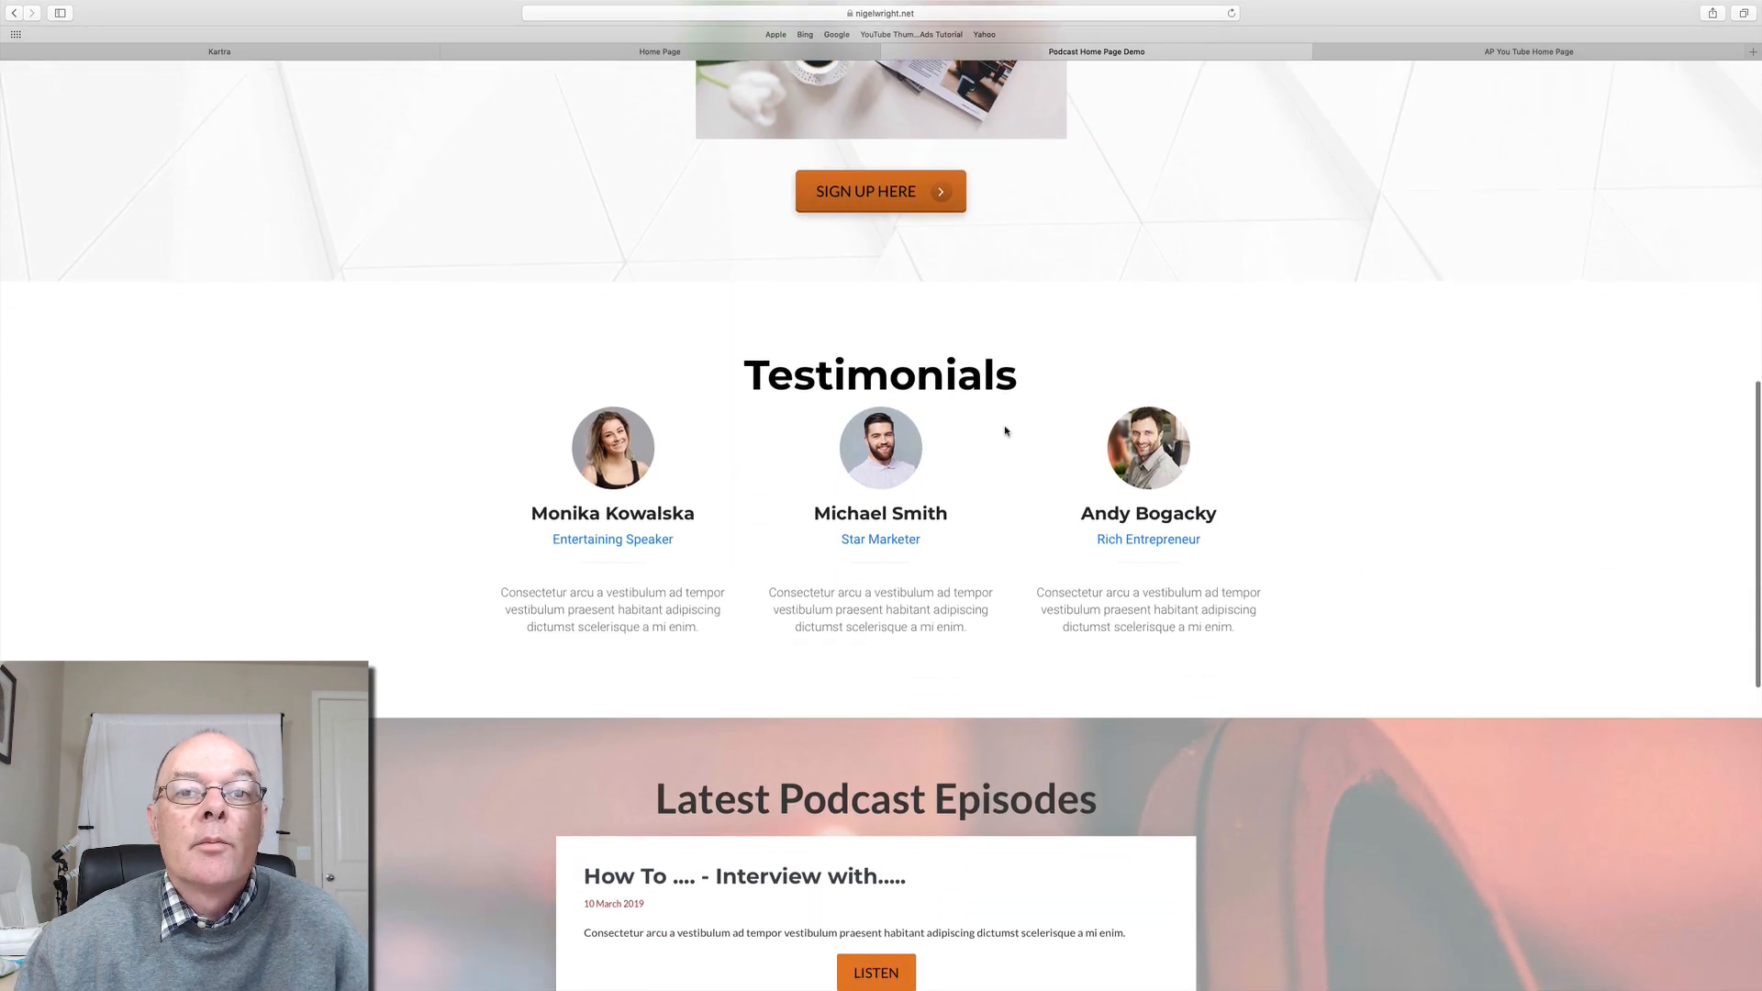
scroll(1029, 437, down, 10)
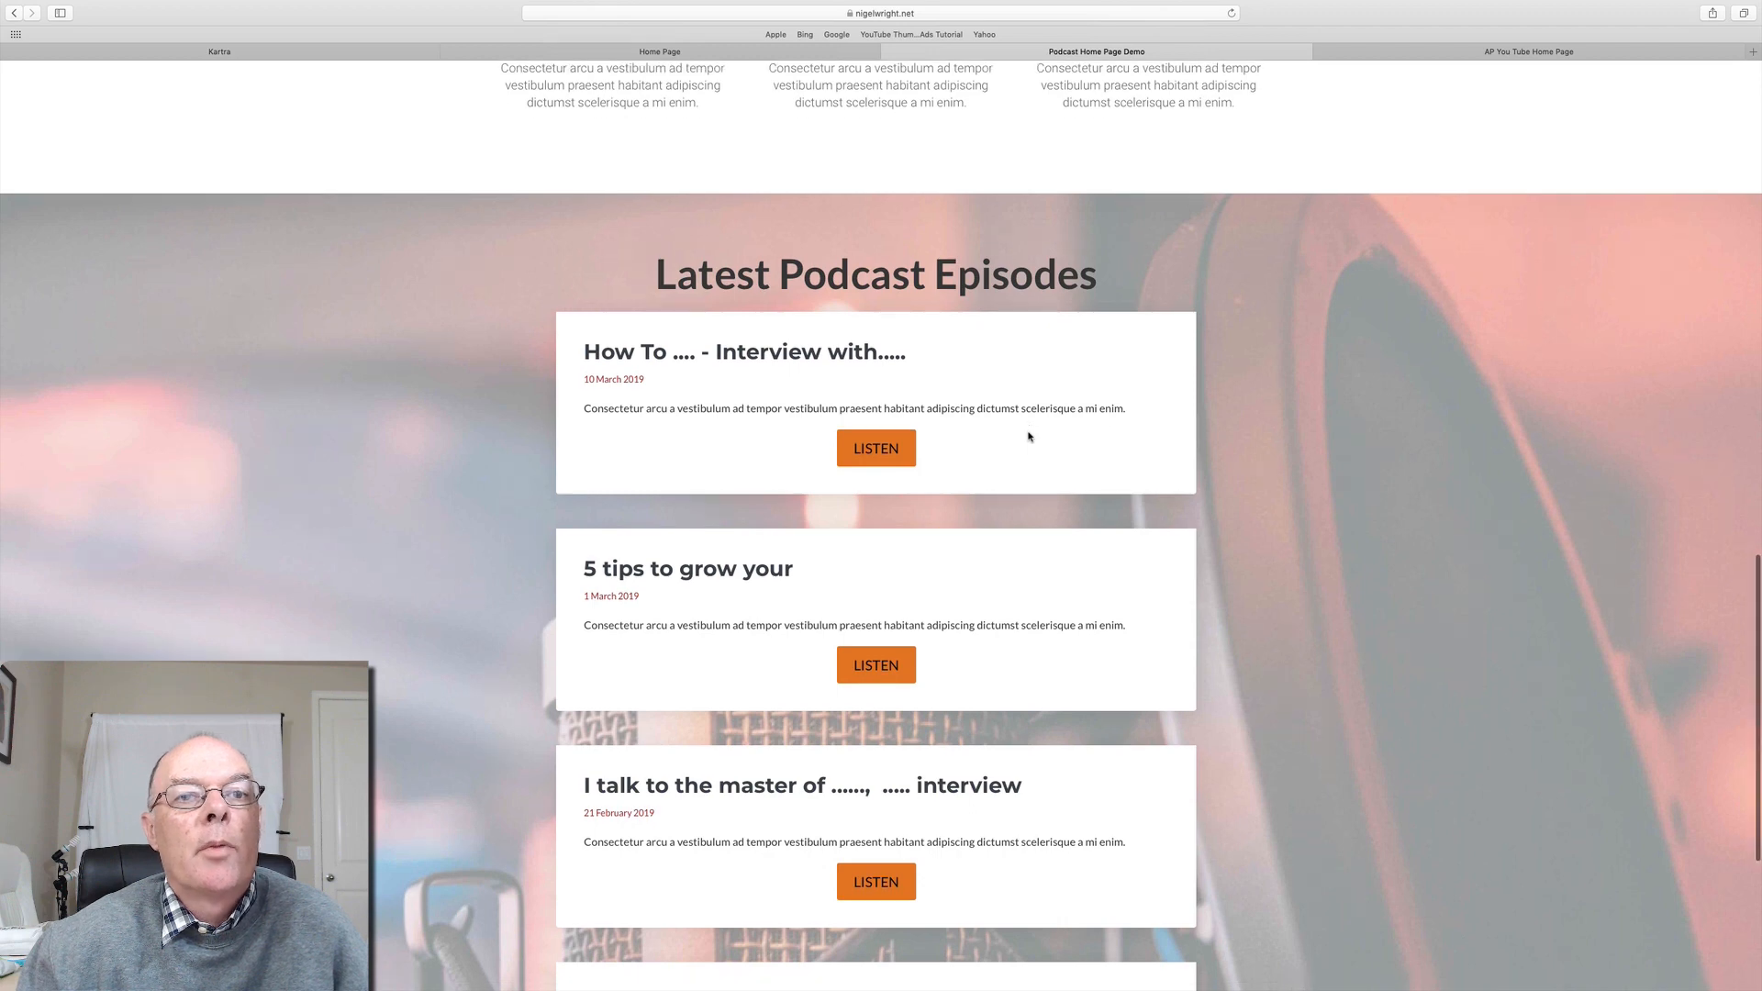
scroll(1029, 437, down, 7)
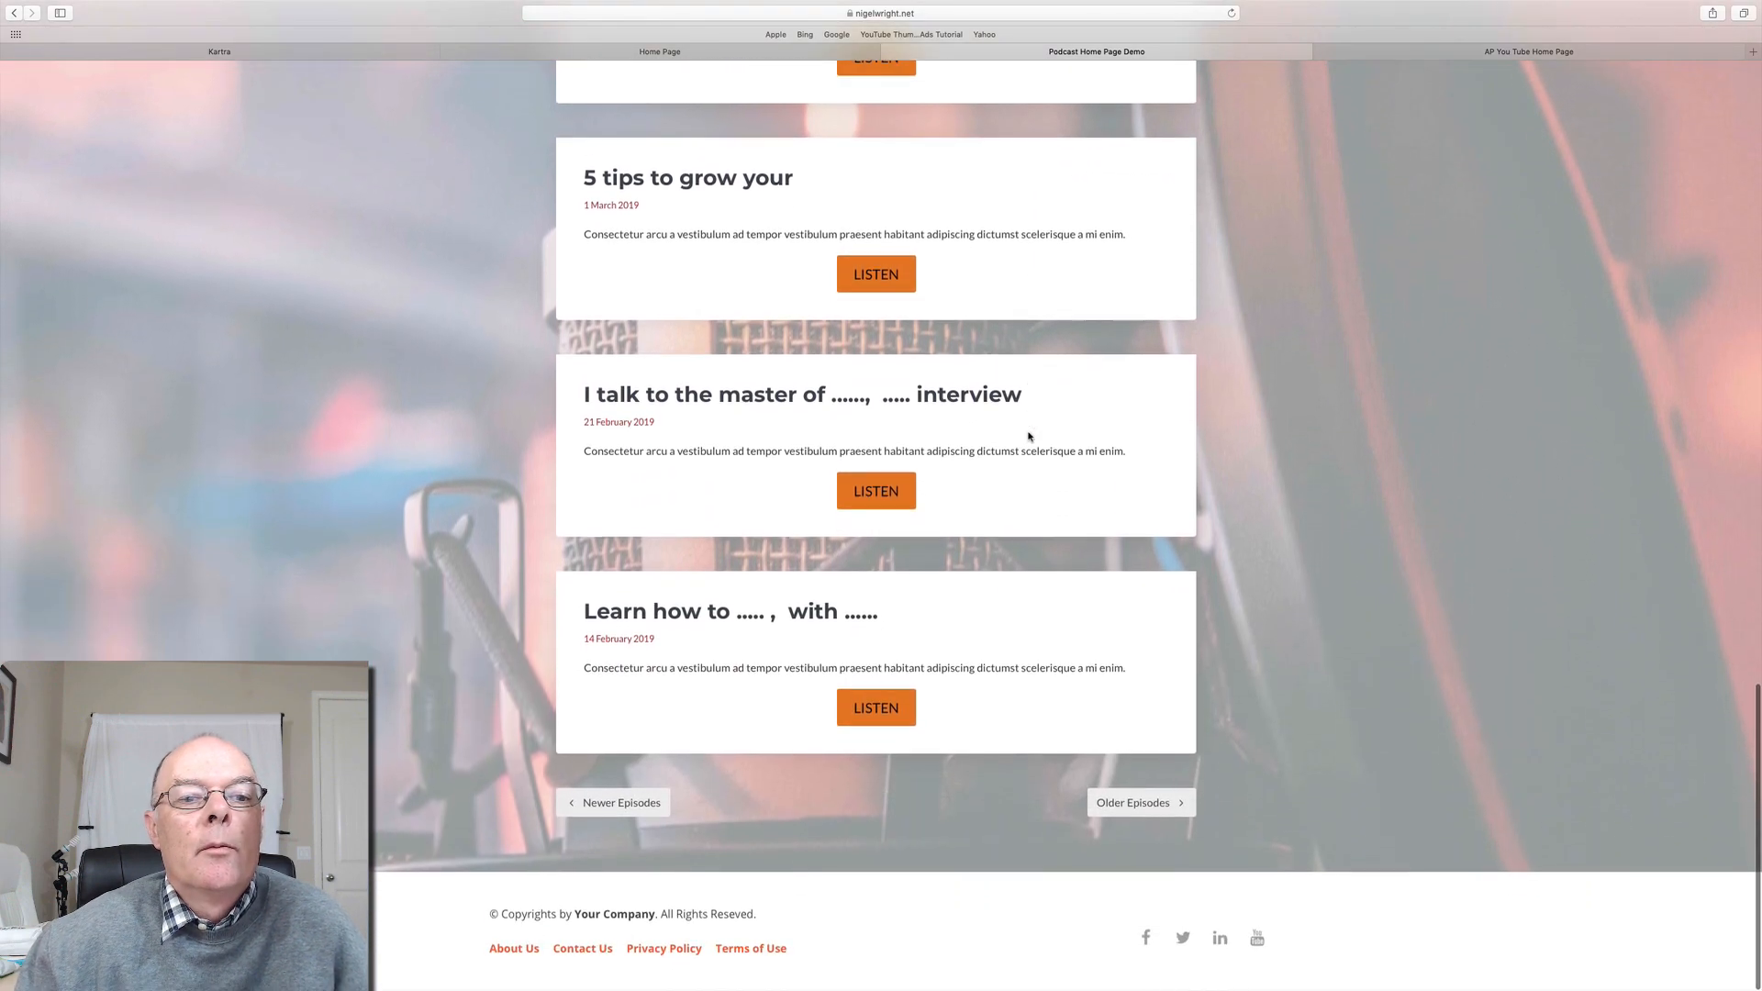
scroll(1029, 437, up, 10)
scroll(1029, 437, up, 12)
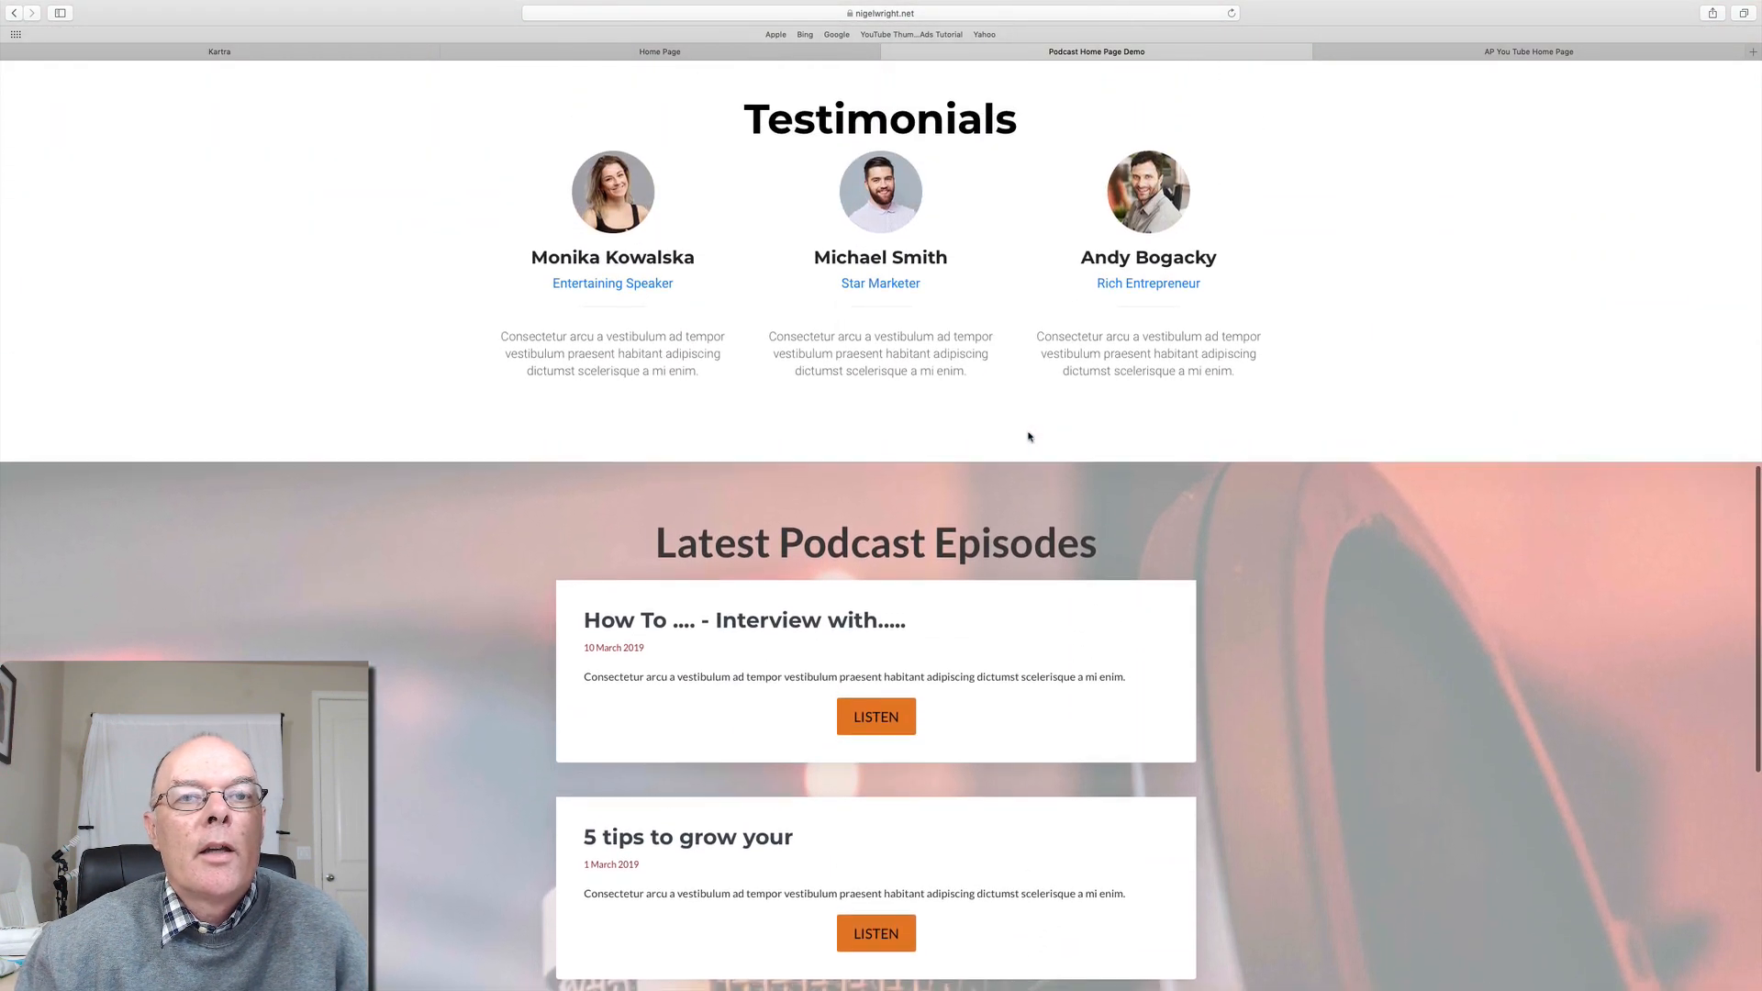
scroll(1029, 437, up, 12)
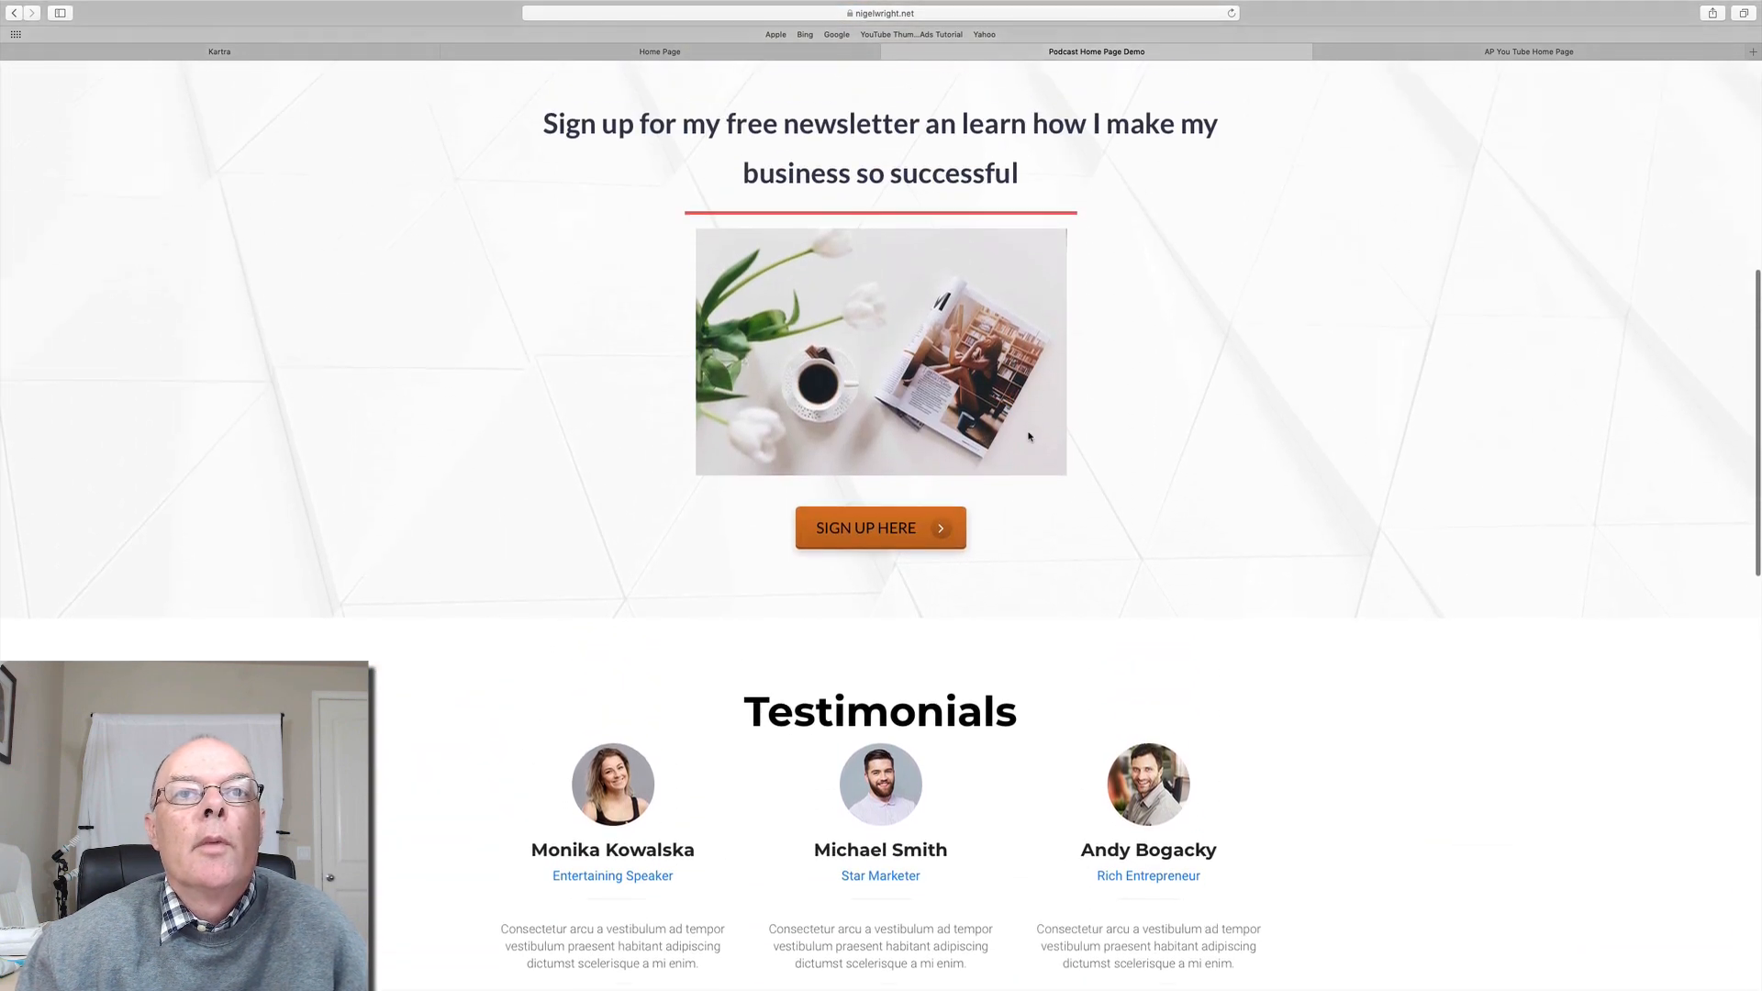
scroll(1048, 426, up, 6)
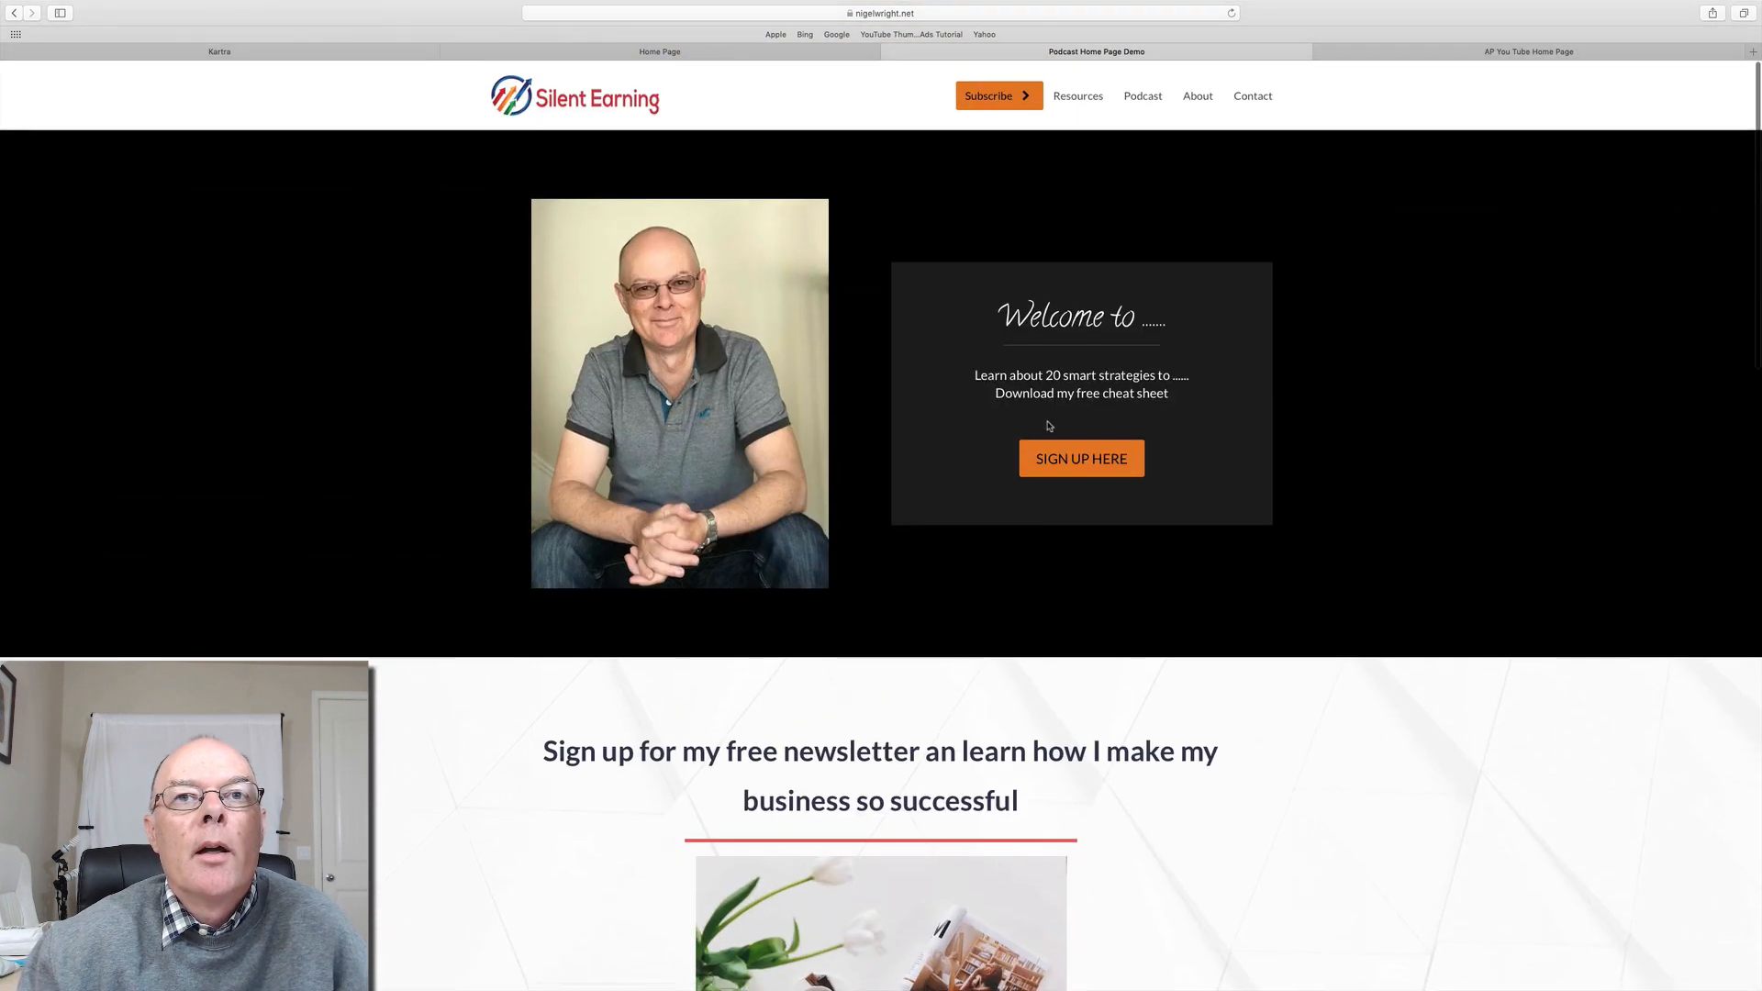
Switch to the AP You Tube Home Page and preview the sign-up form behind Learn These Strategies, closing it again
click(1551, 51)
scroll(1107, 262, up, 5)
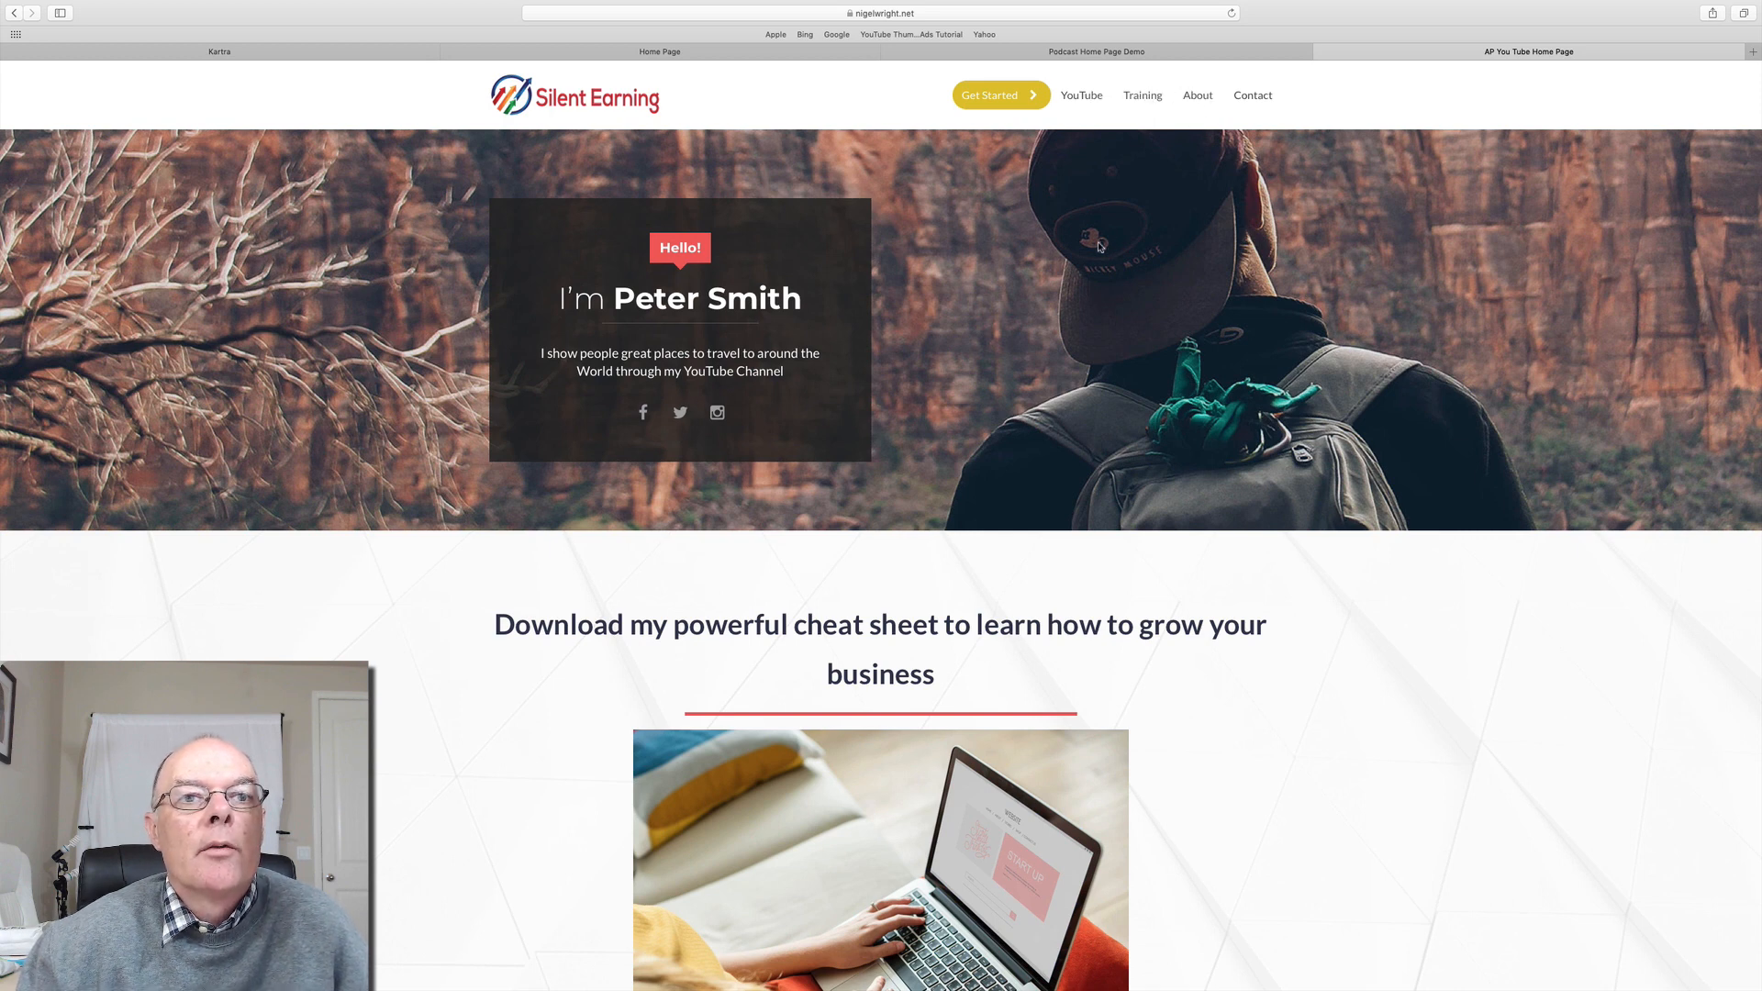
scroll(1010, 311, down, 6)
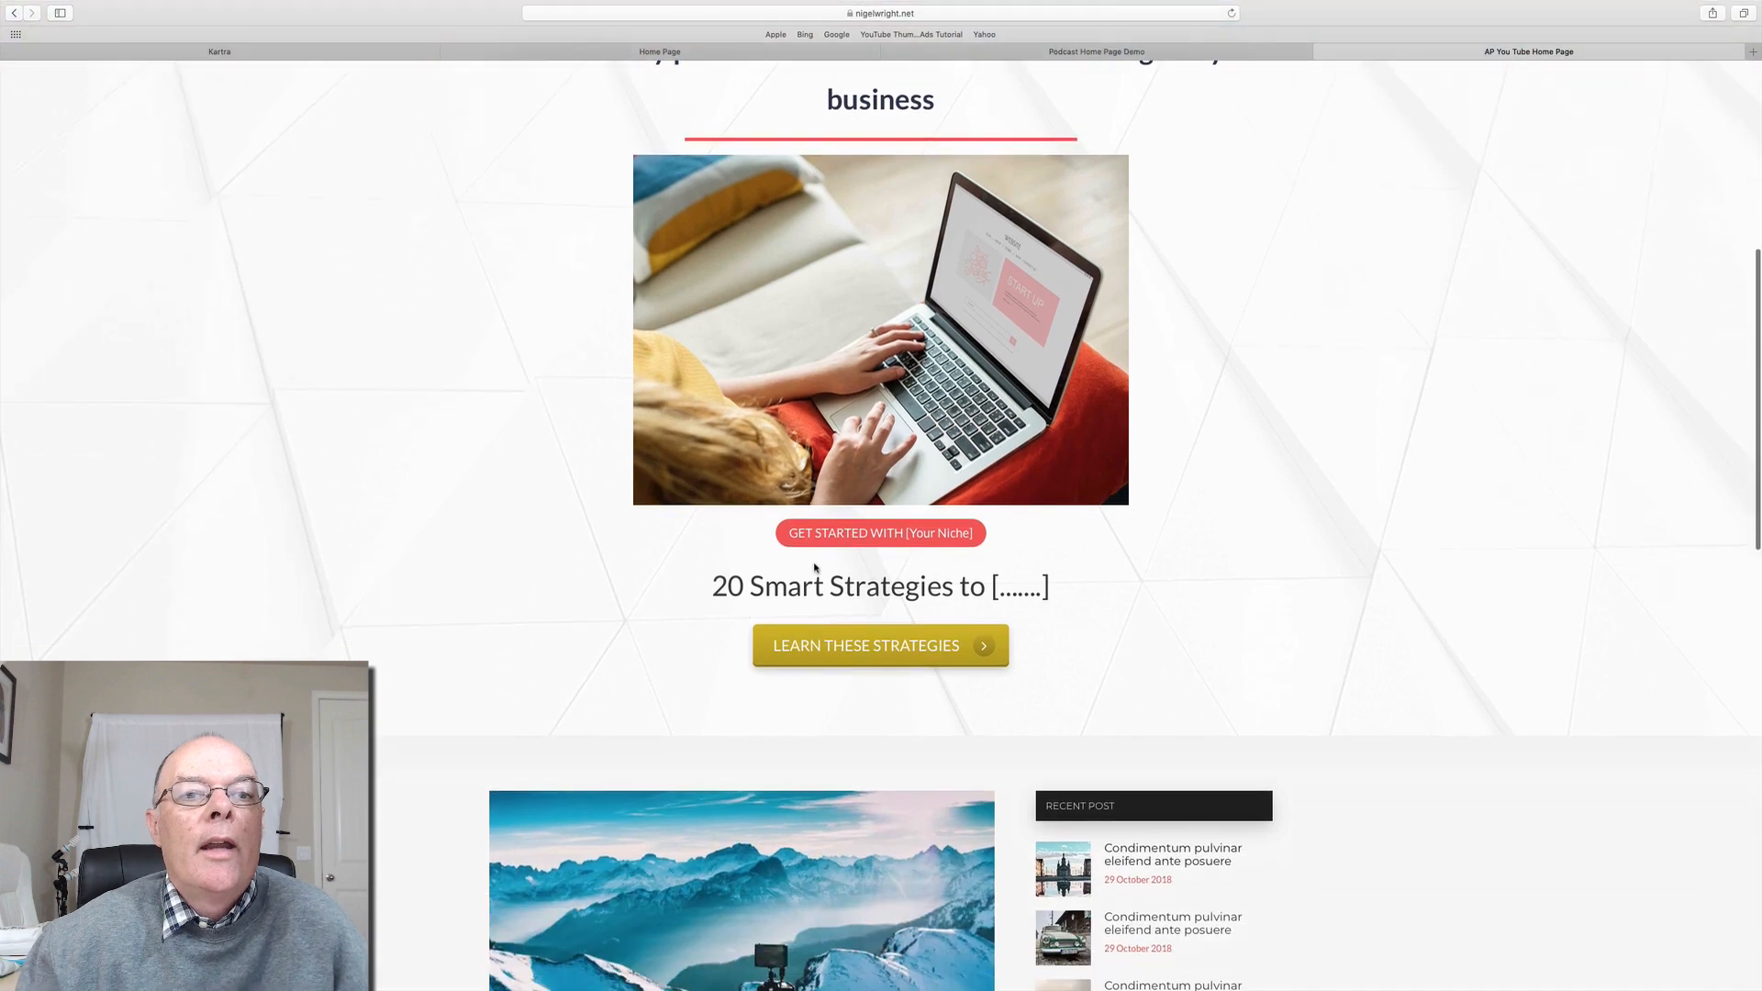
click(818, 643)
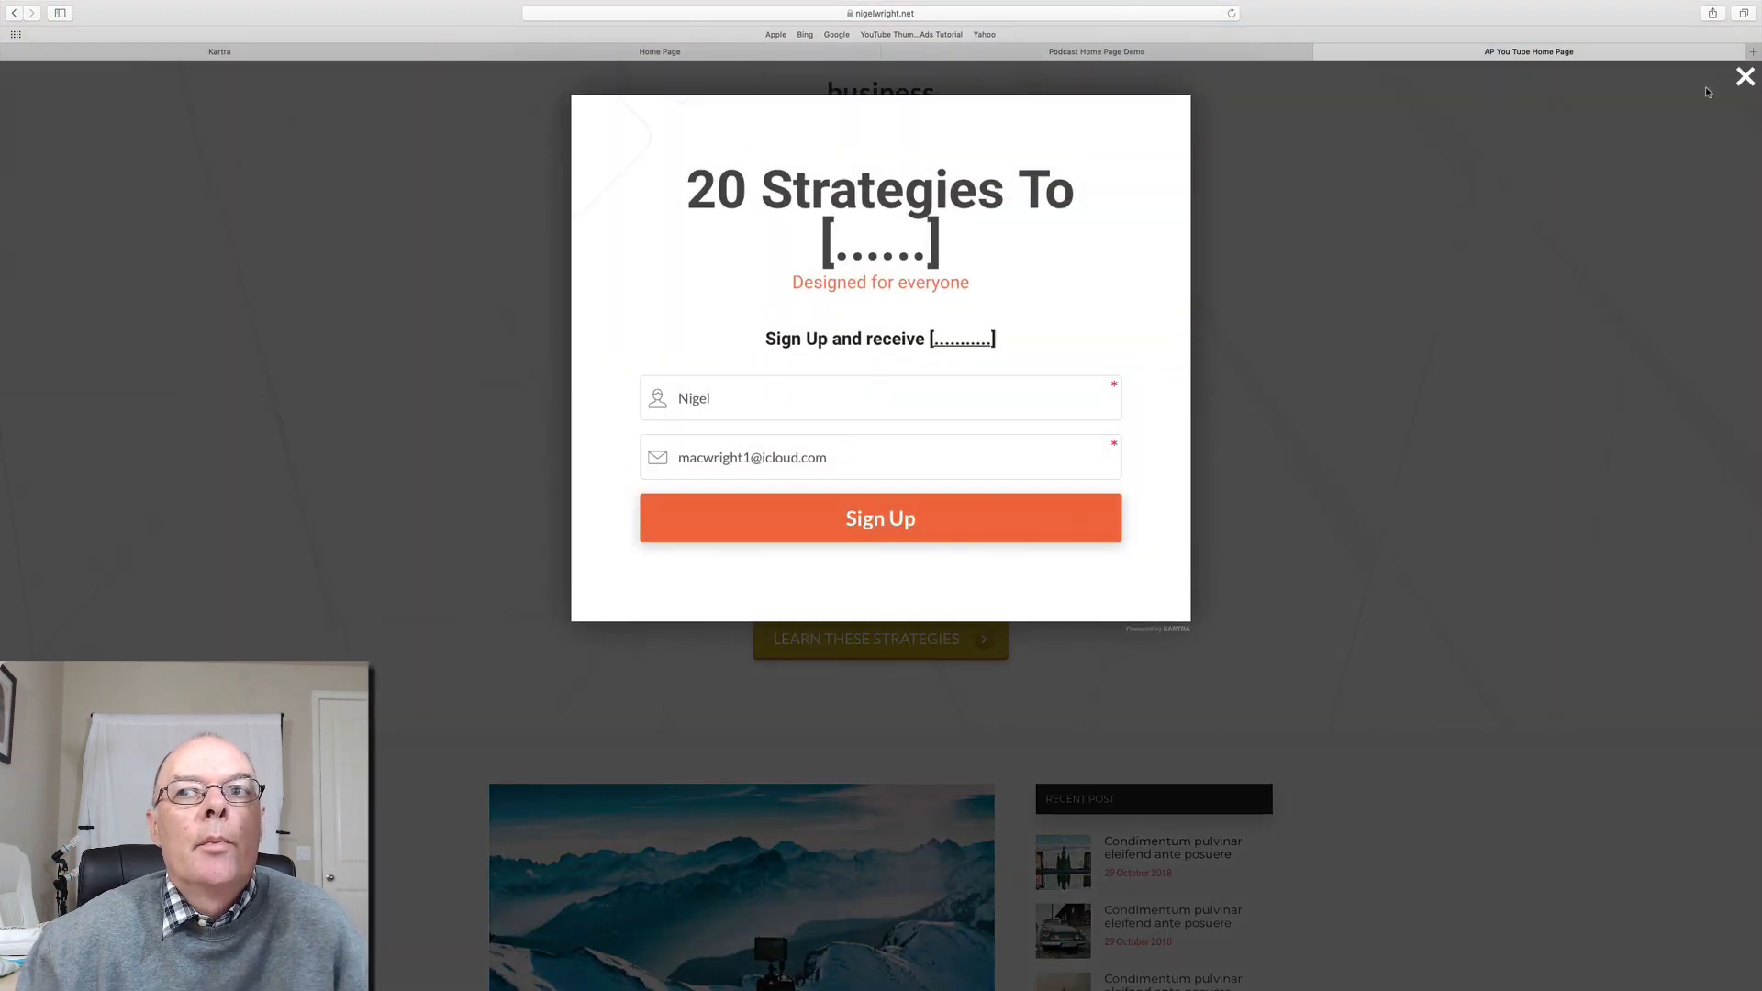
click(1744, 76)
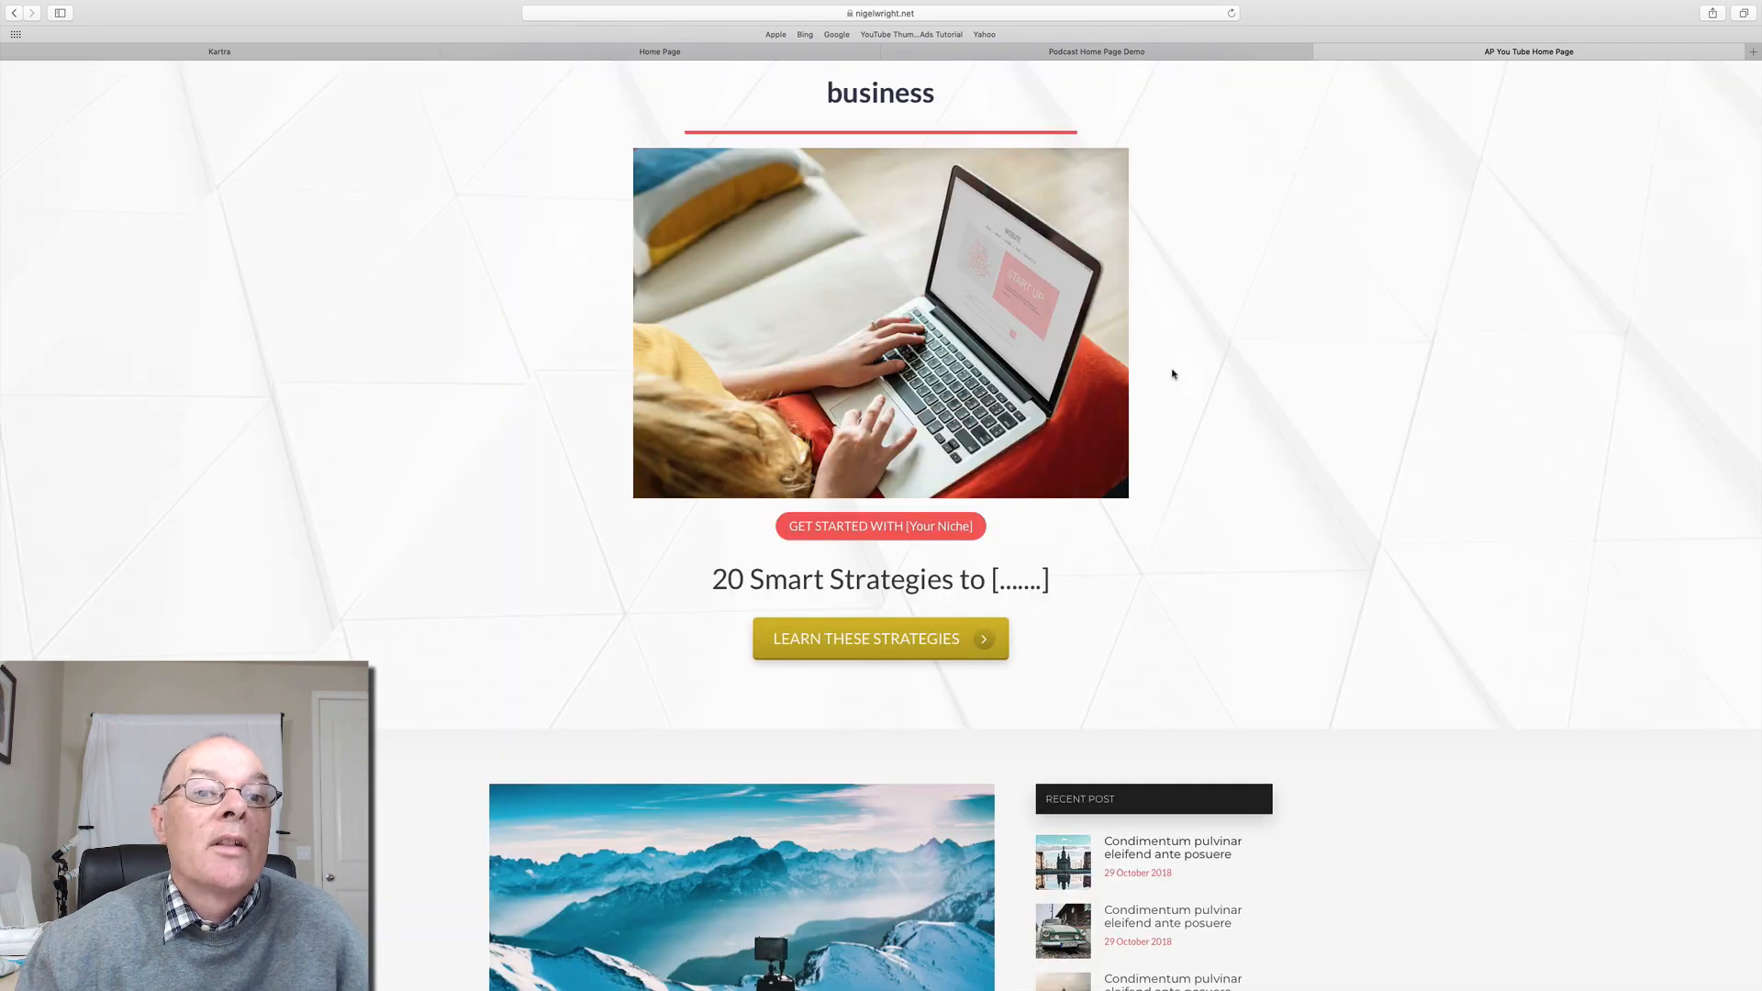
Review the YouTube page's featured video posts and its category, subscribe and featured video sidebar
scroll(1161, 375, down, 5)
scroll(1180, 375, down, 2)
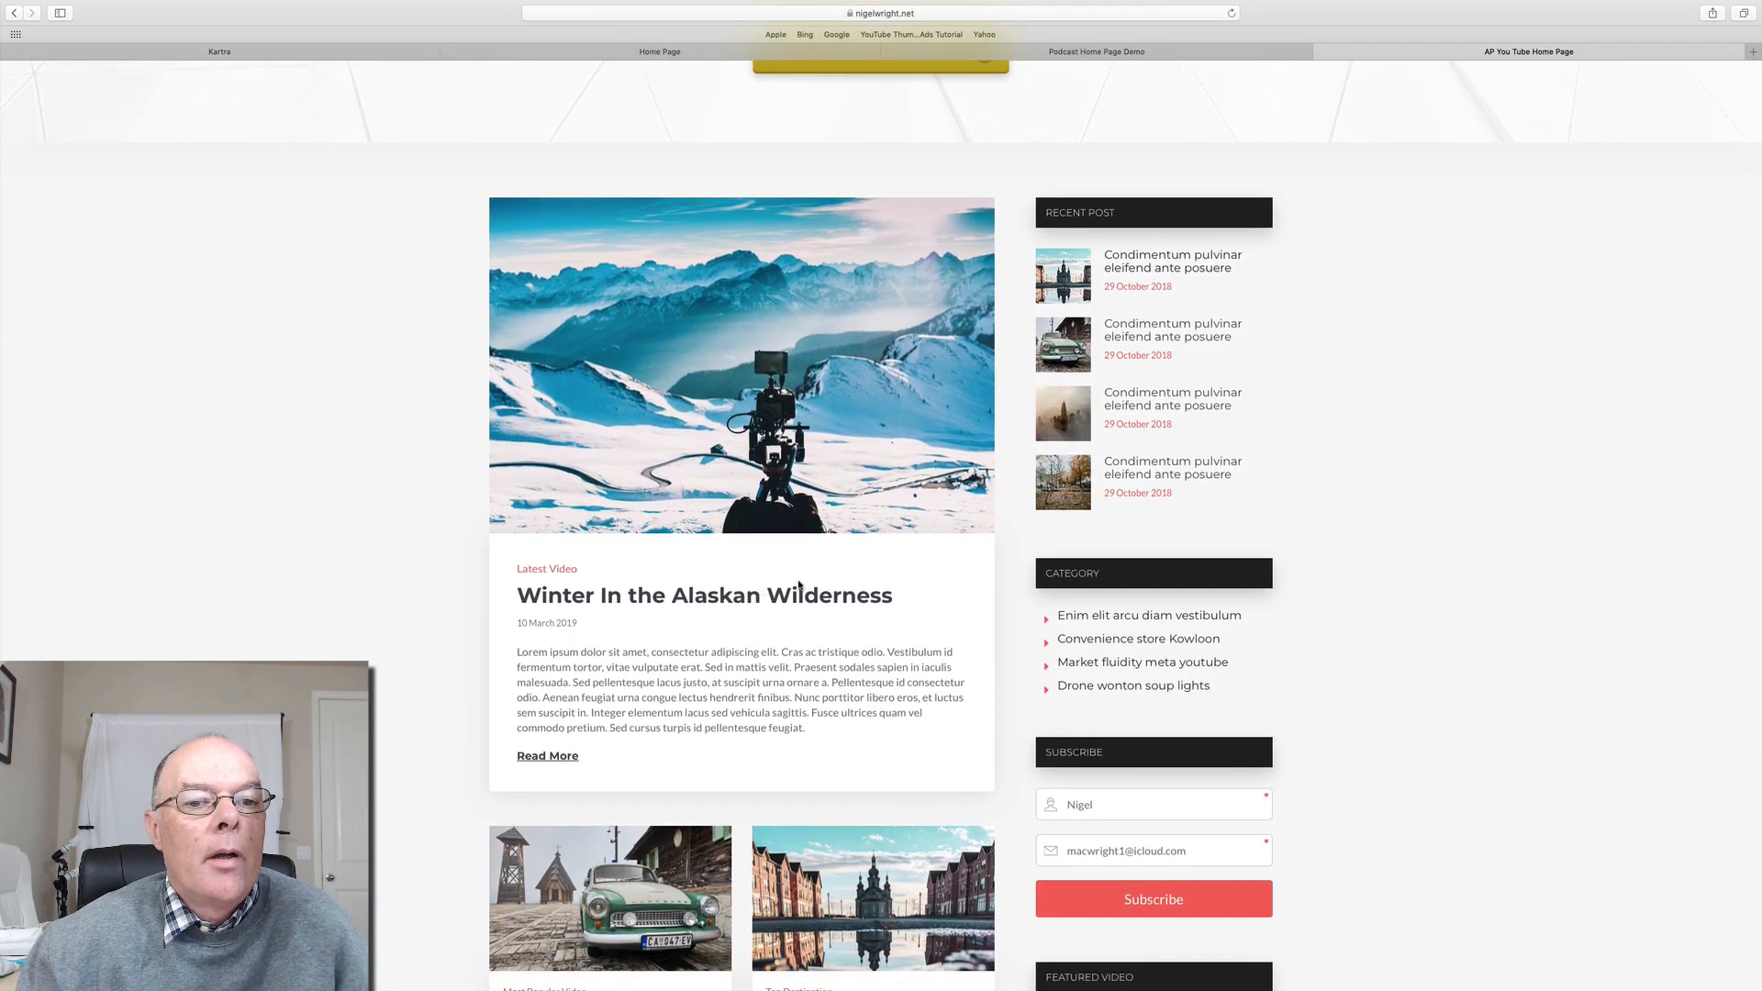
scroll(781, 587, down, 3)
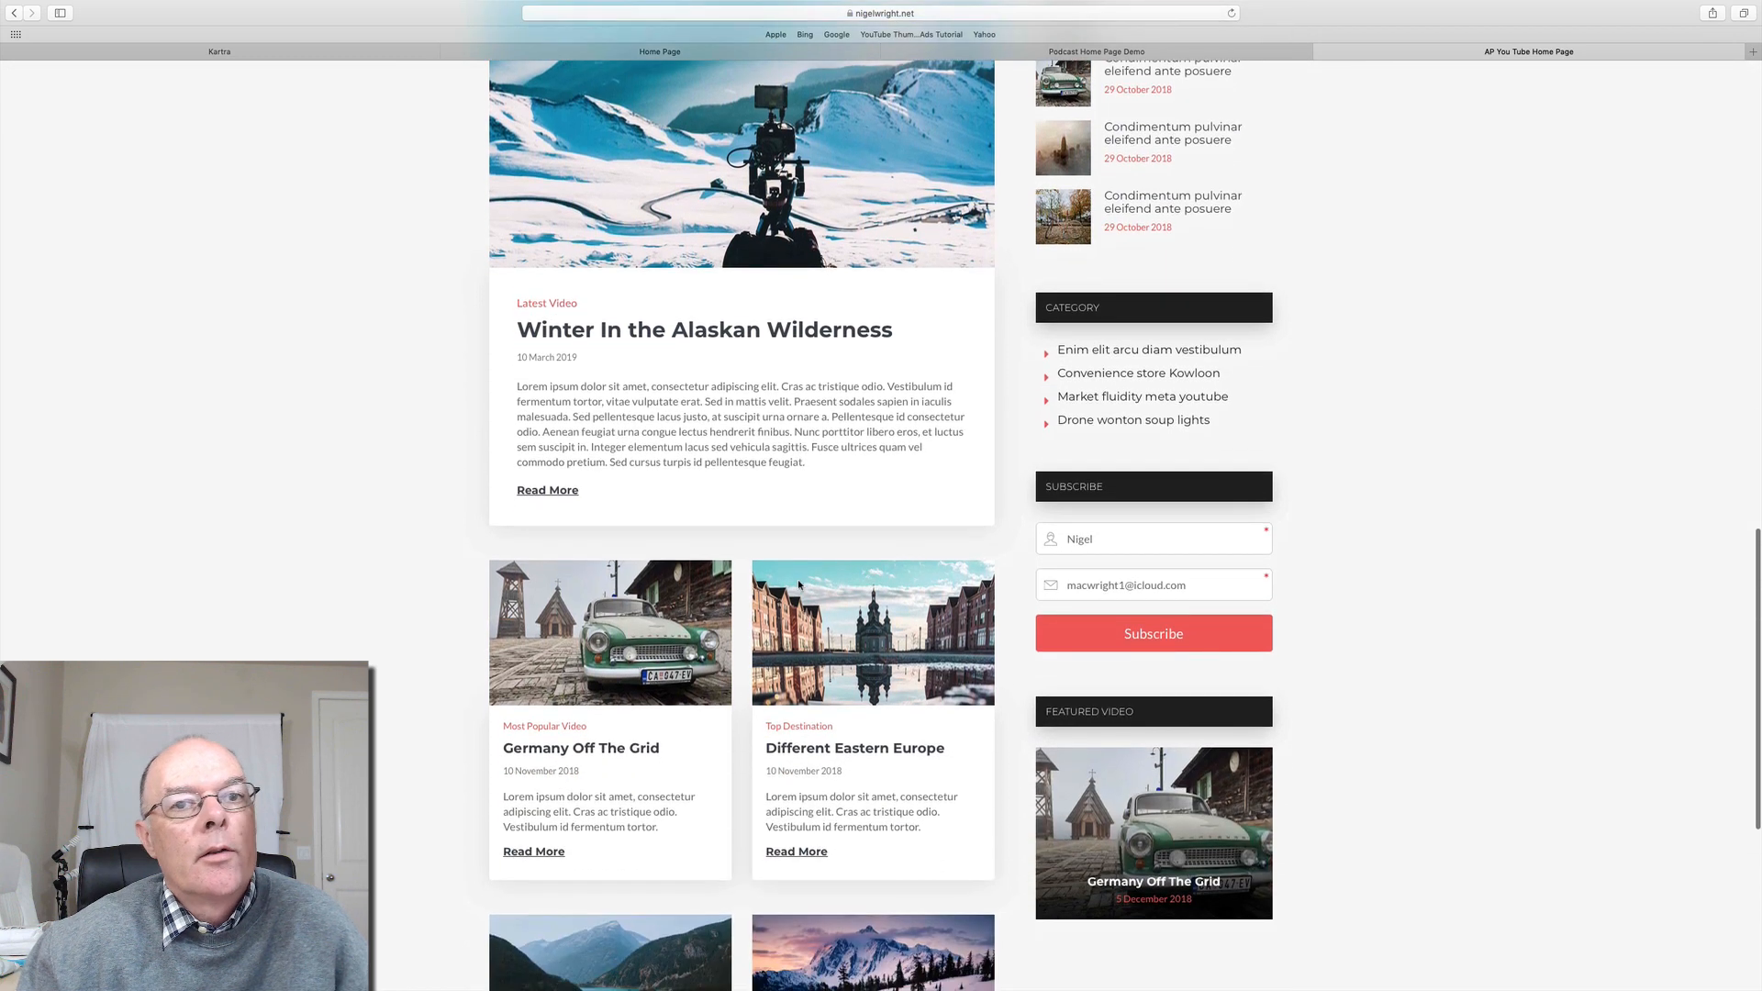
scroll(800, 584, down, 4)
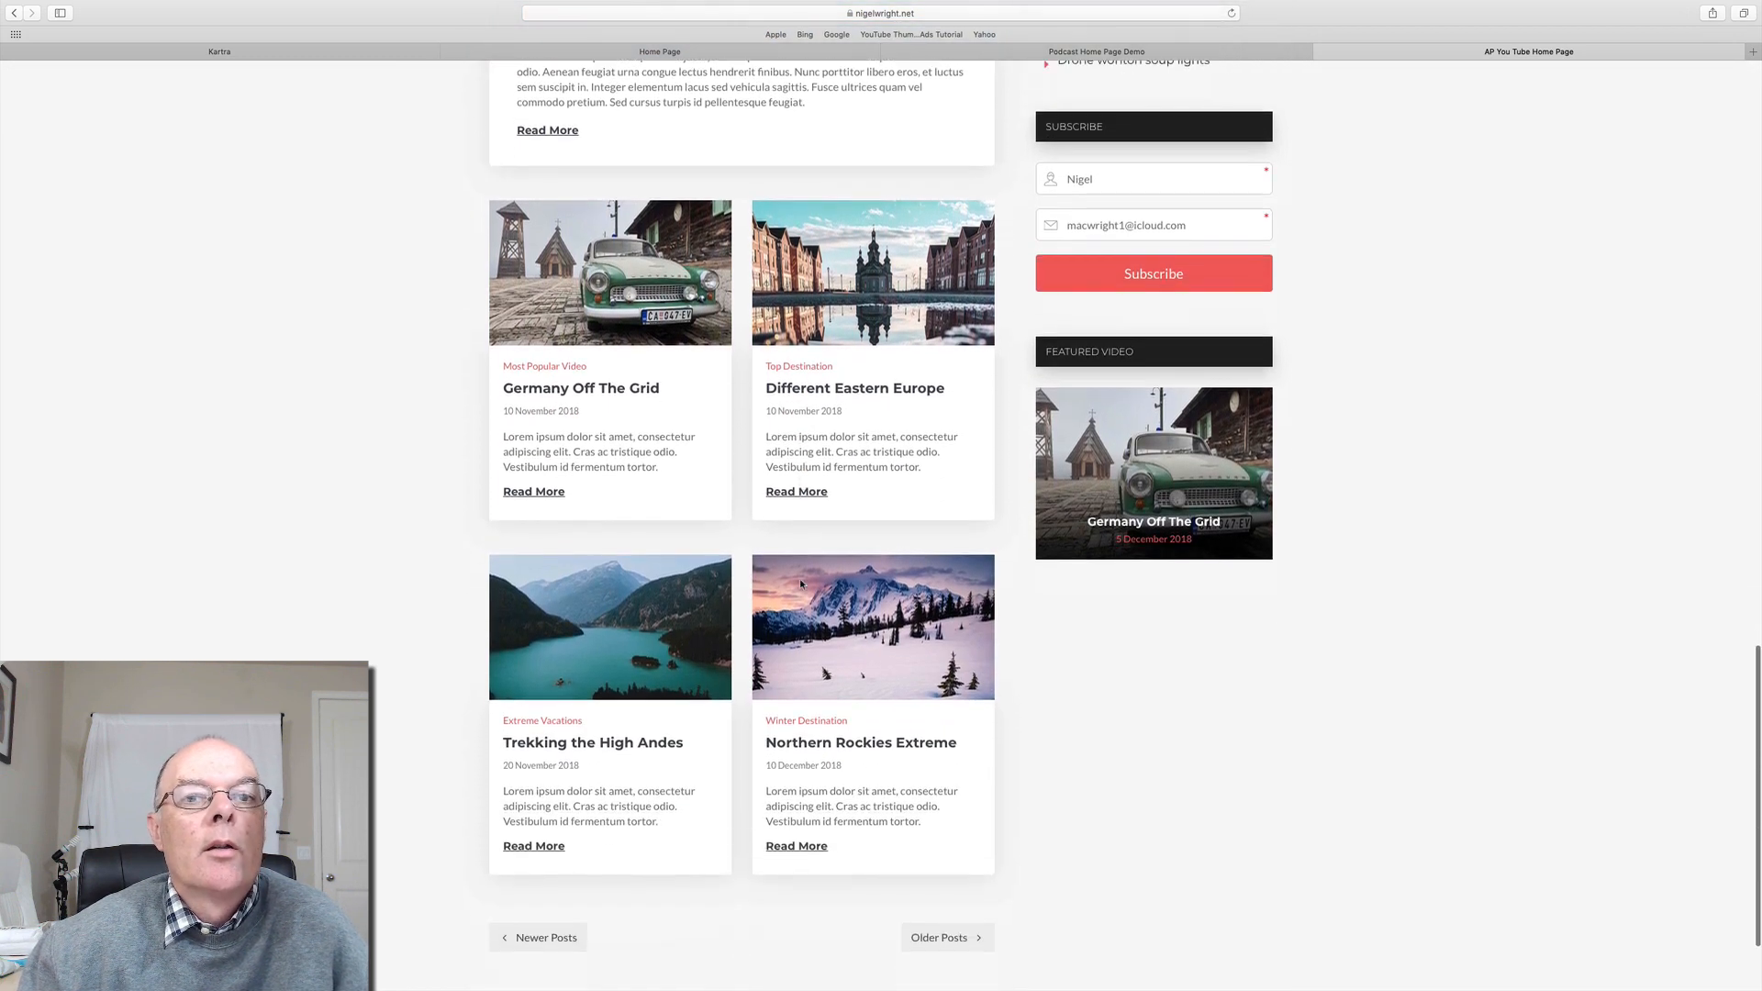
scroll(801, 583, up, 4)
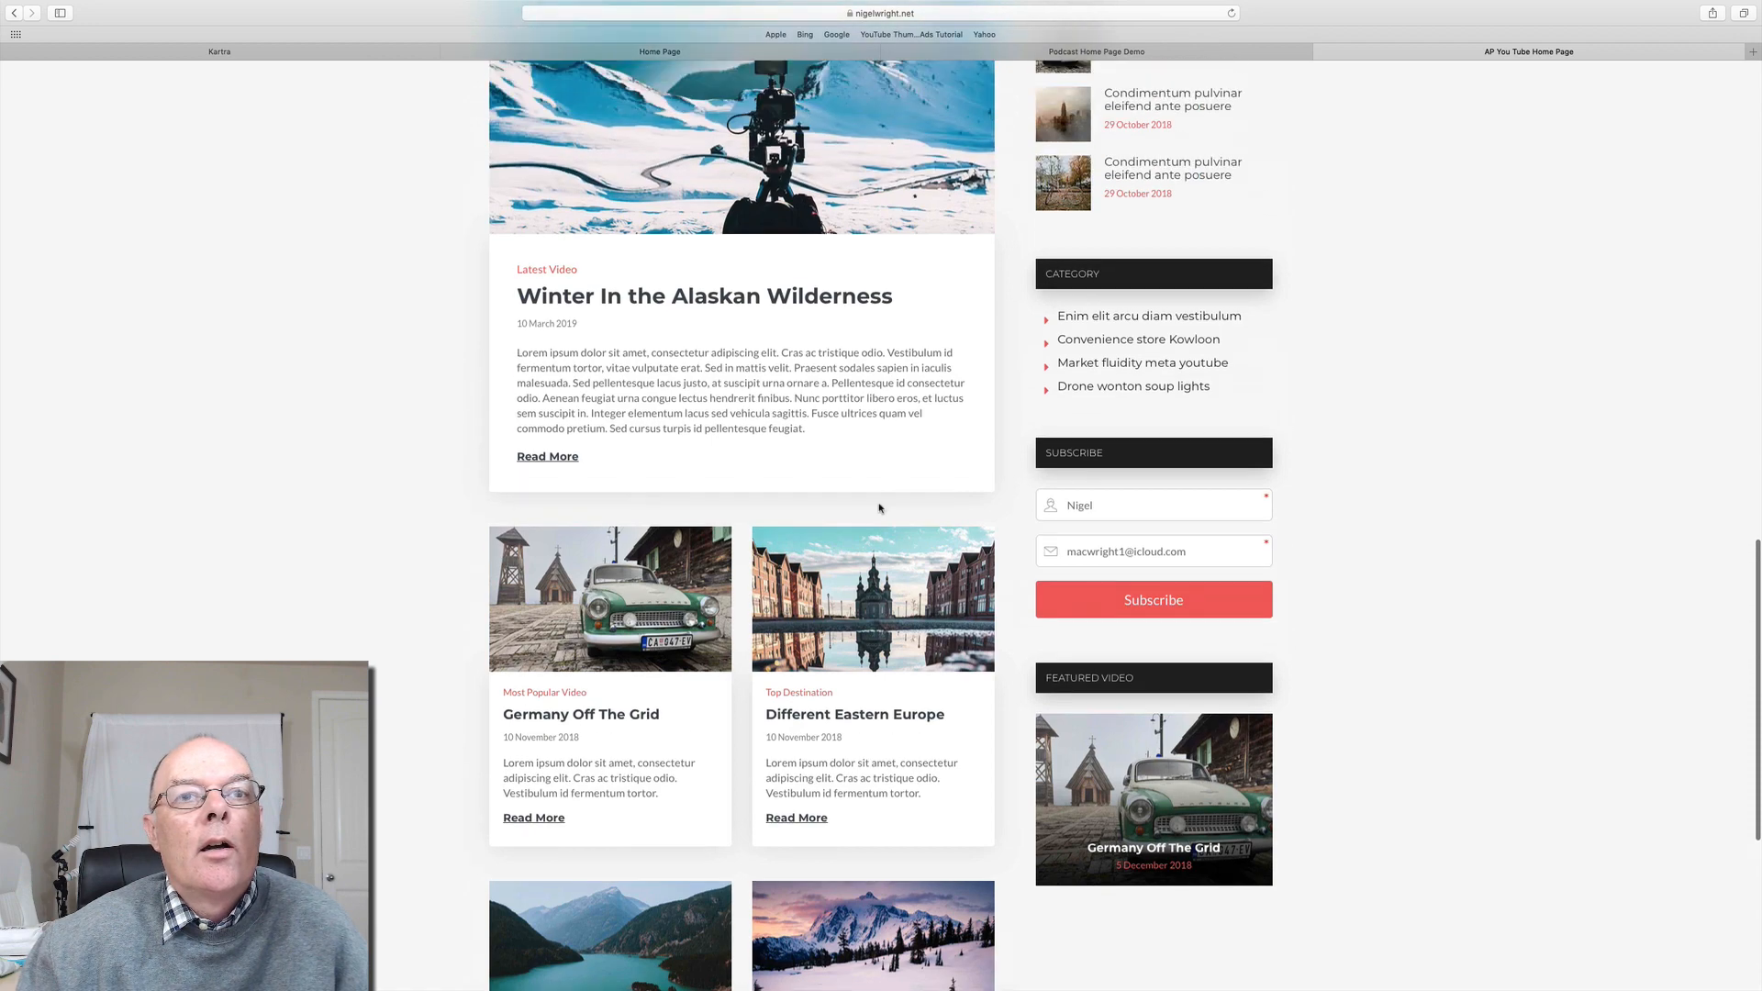
scroll(878, 508, up, 15)
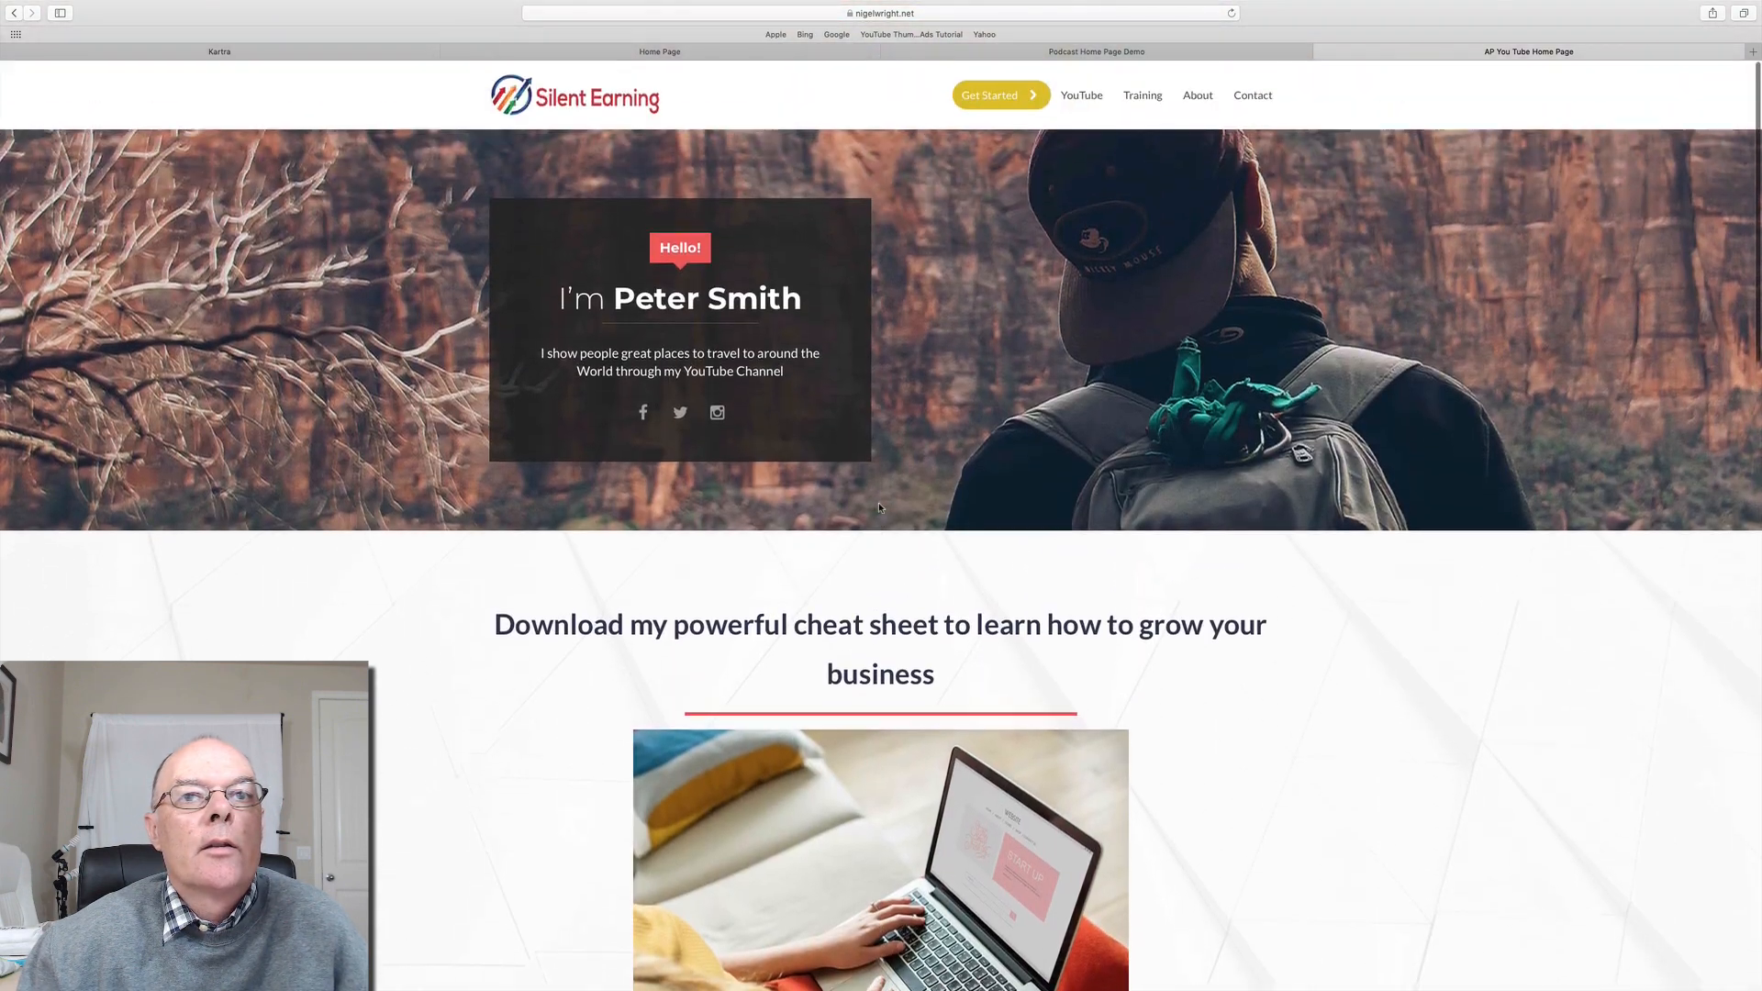
Go over the YouTube page's intro banner, cheat sheet offer and latest video section once more
scroll(987, 483, down, 4)
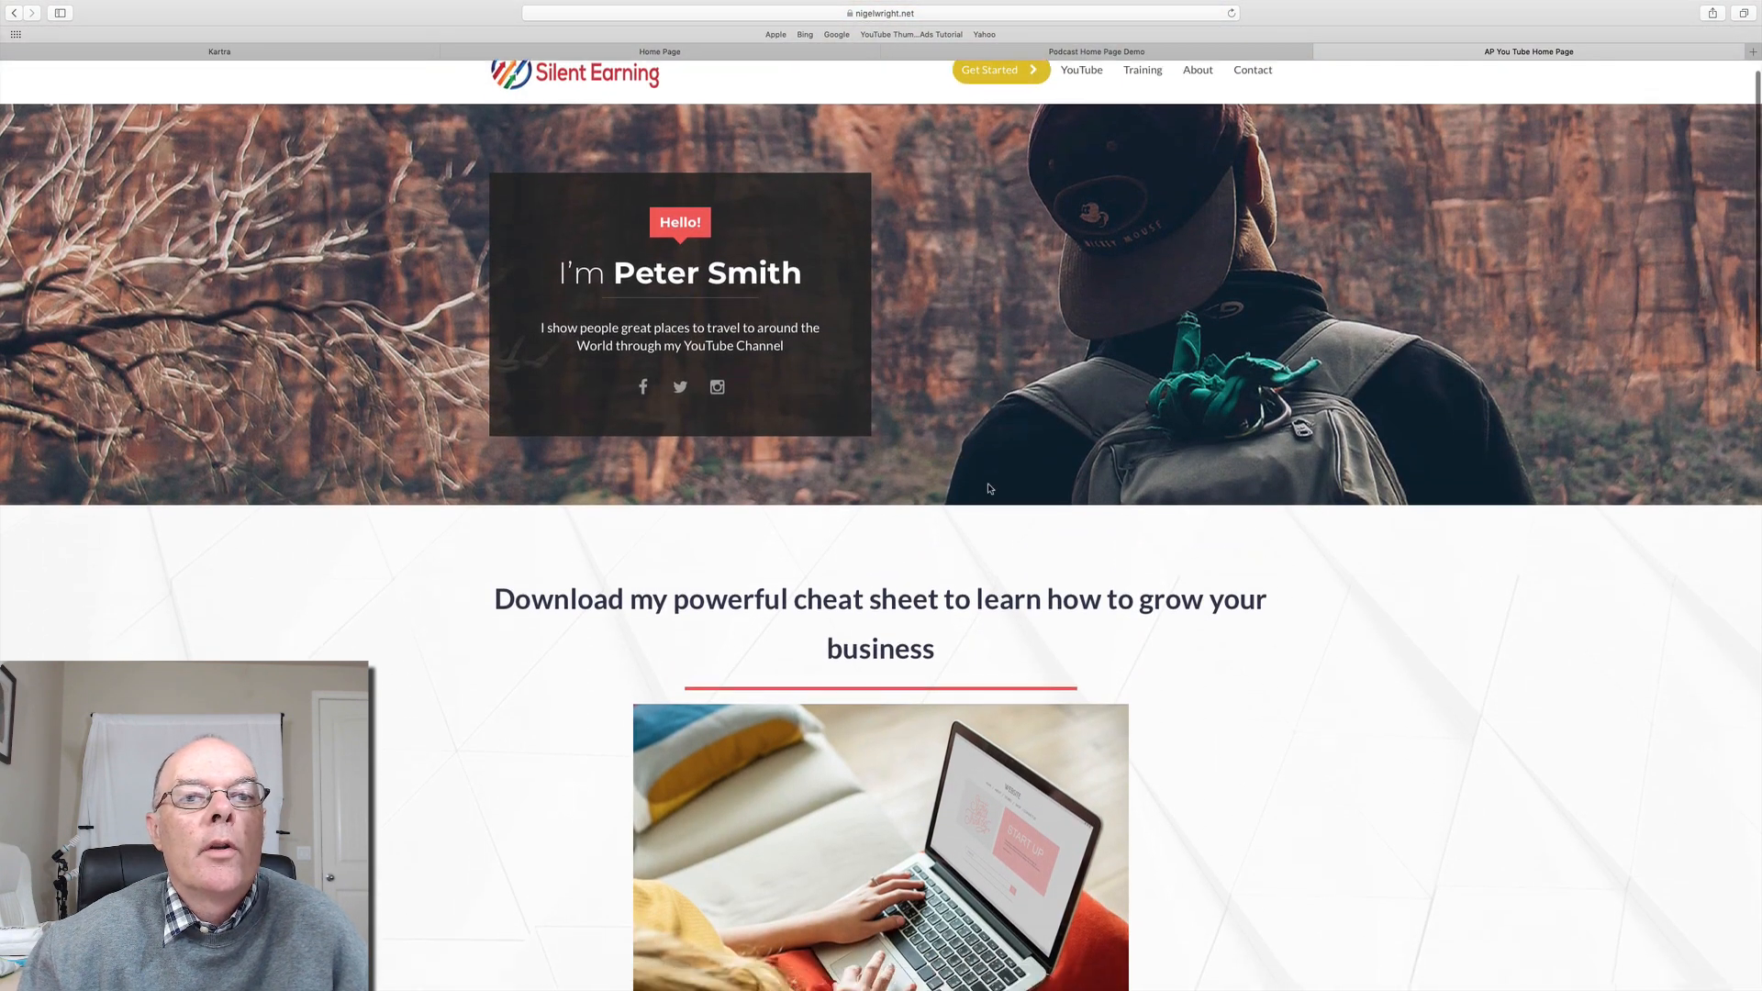
scroll(987, 483, down, 2)
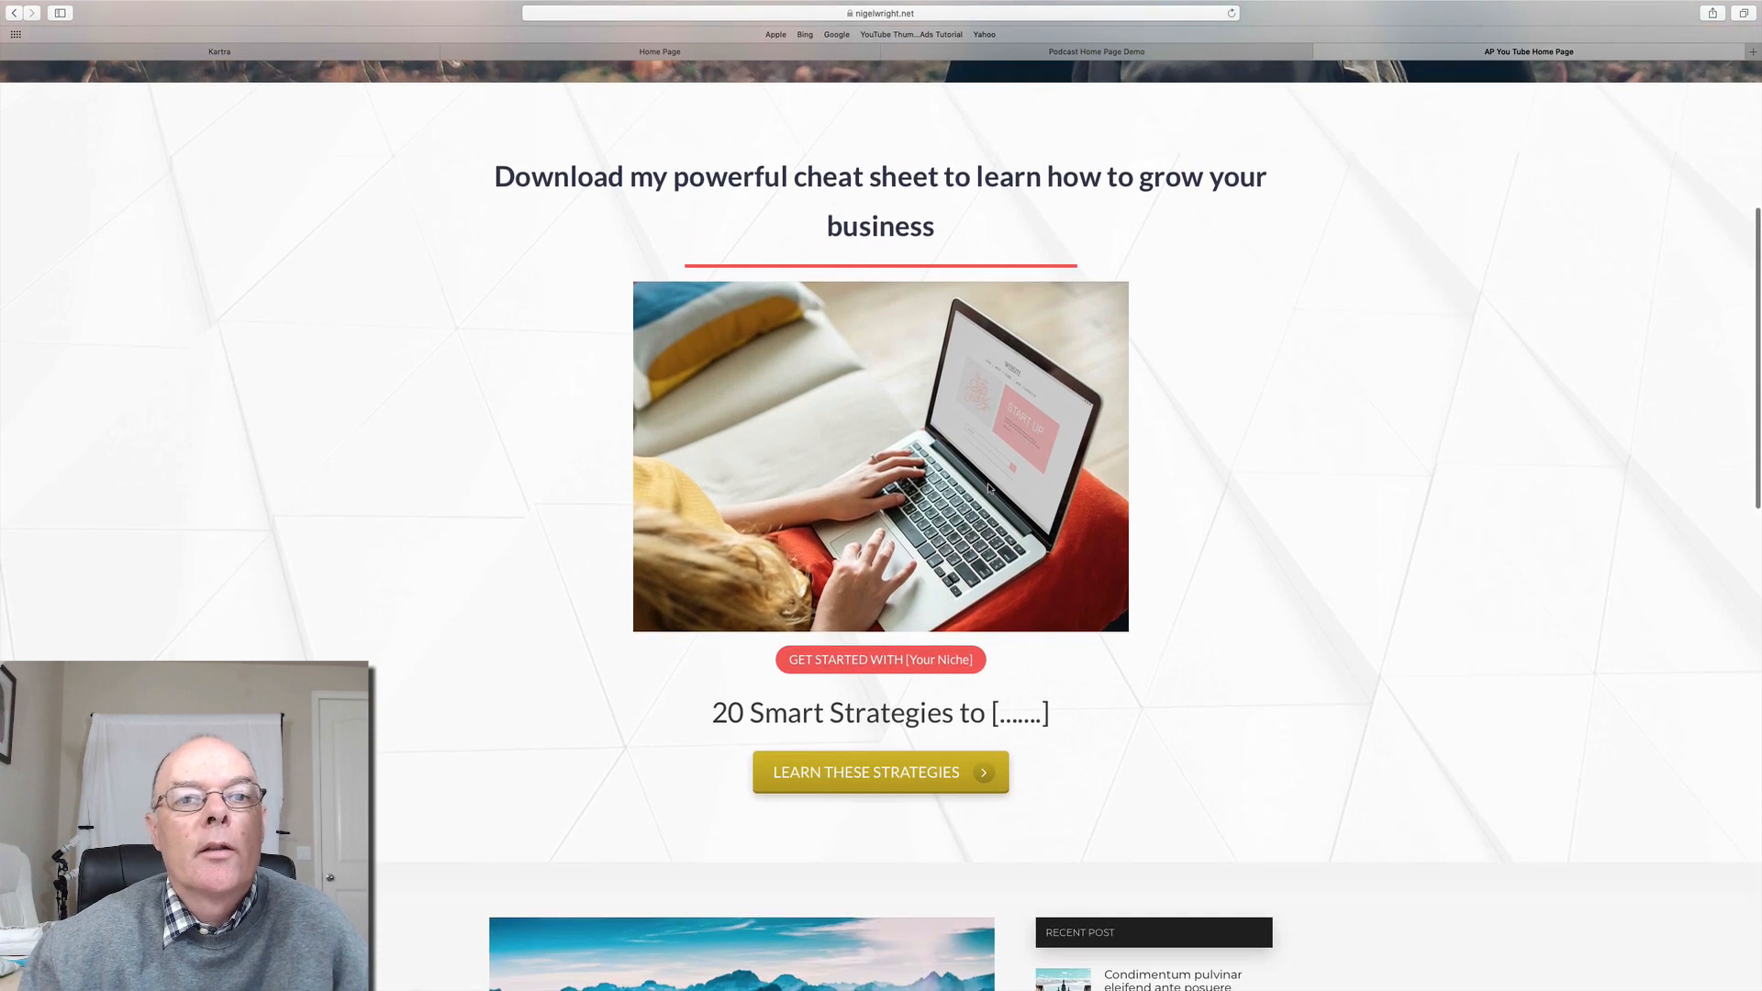
scroll(970, 497, down, 5)
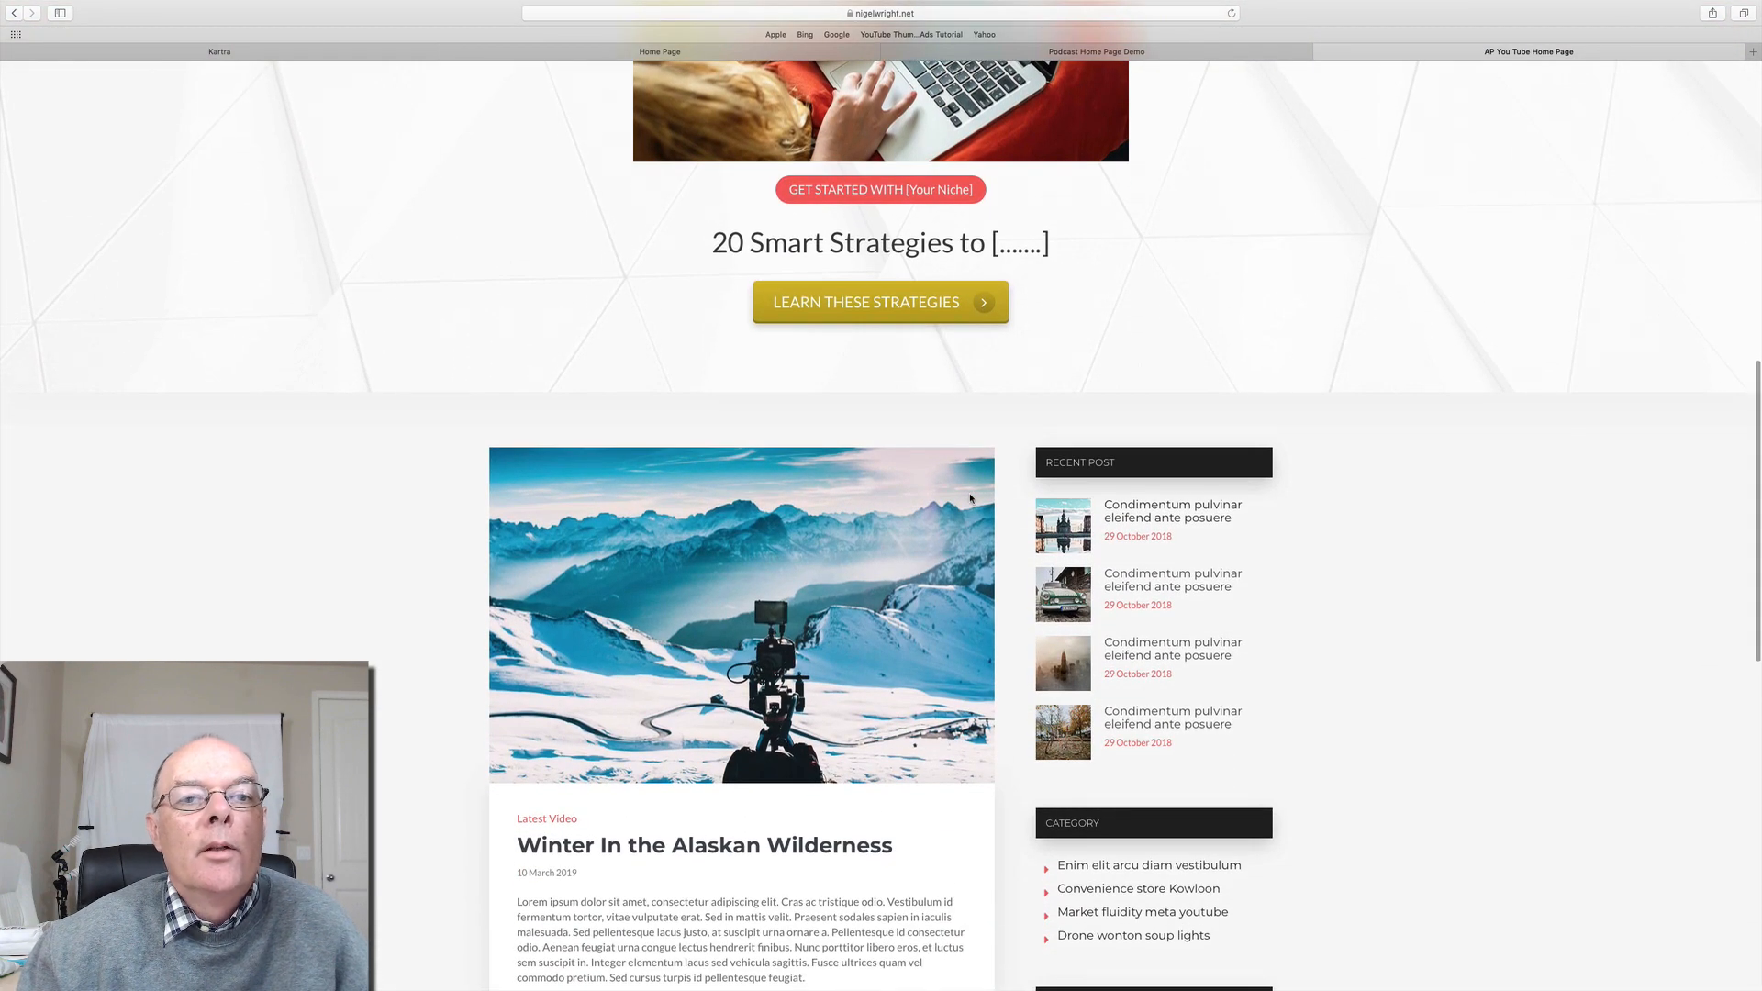
scroll(970, 498, down, 2)
scroll(970, 498, up, 10)
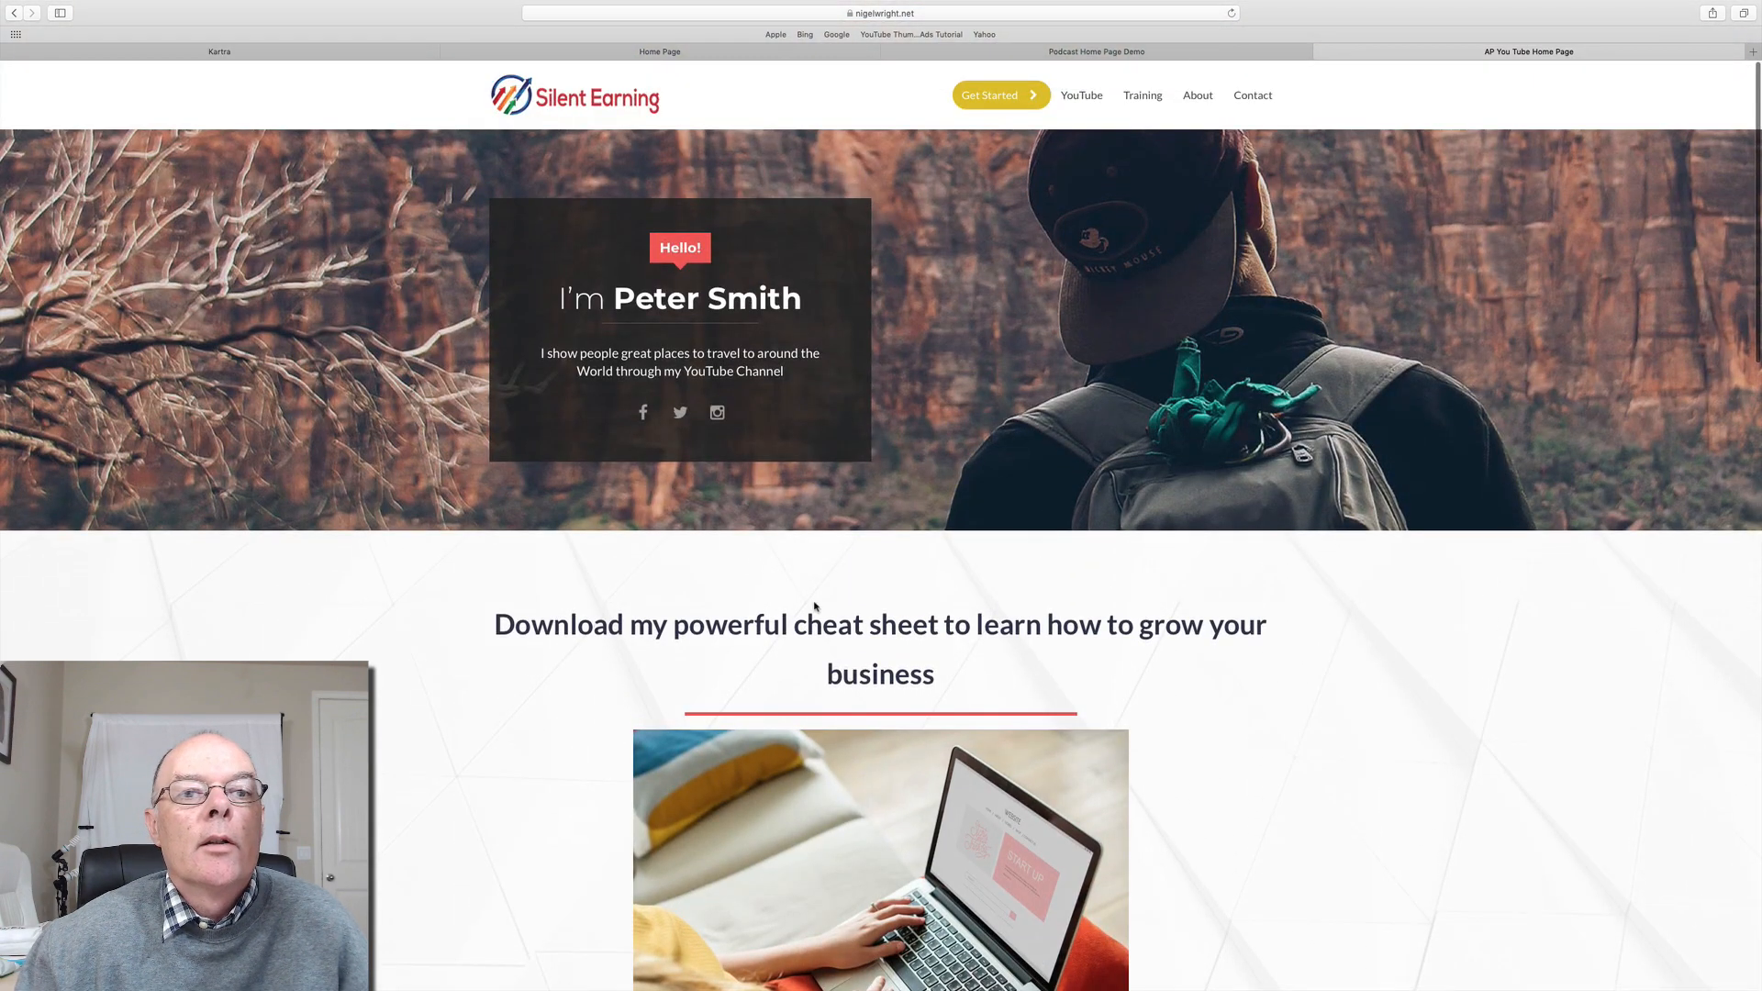
scroll(815, 606, down, 2)
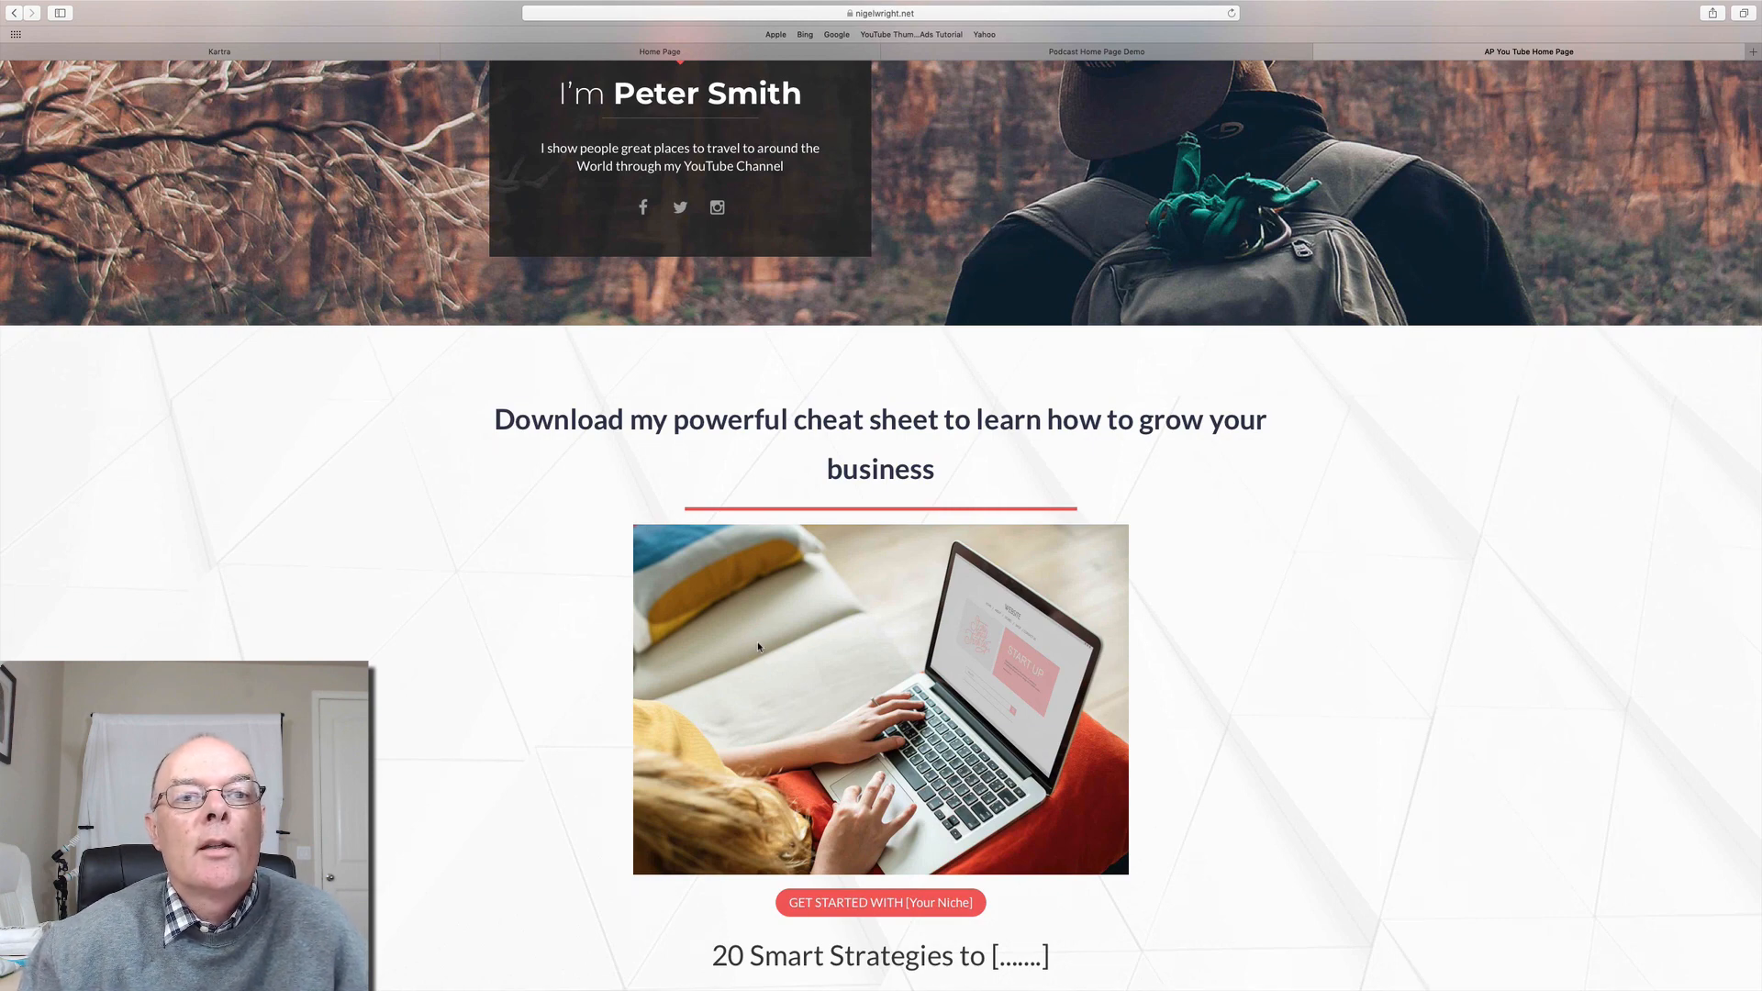
scroll(758, 647, up, 3)
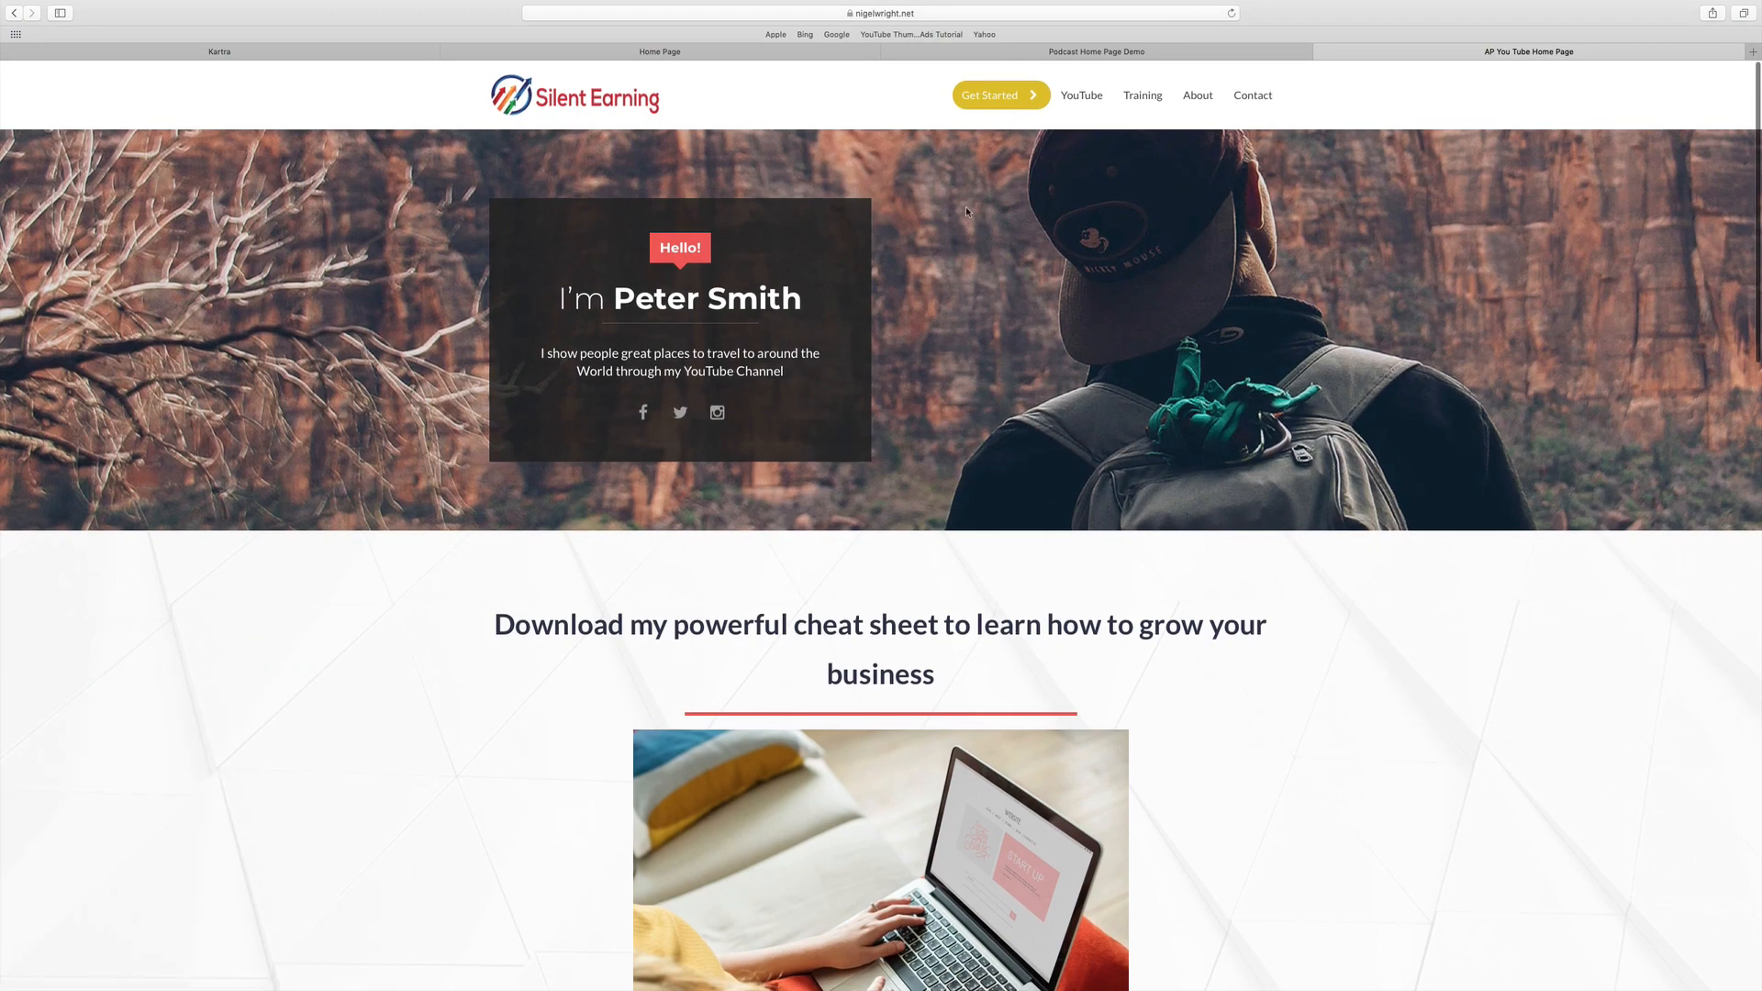
Return to the Kartra account and show the Done for you campaigns
click(179, 51)
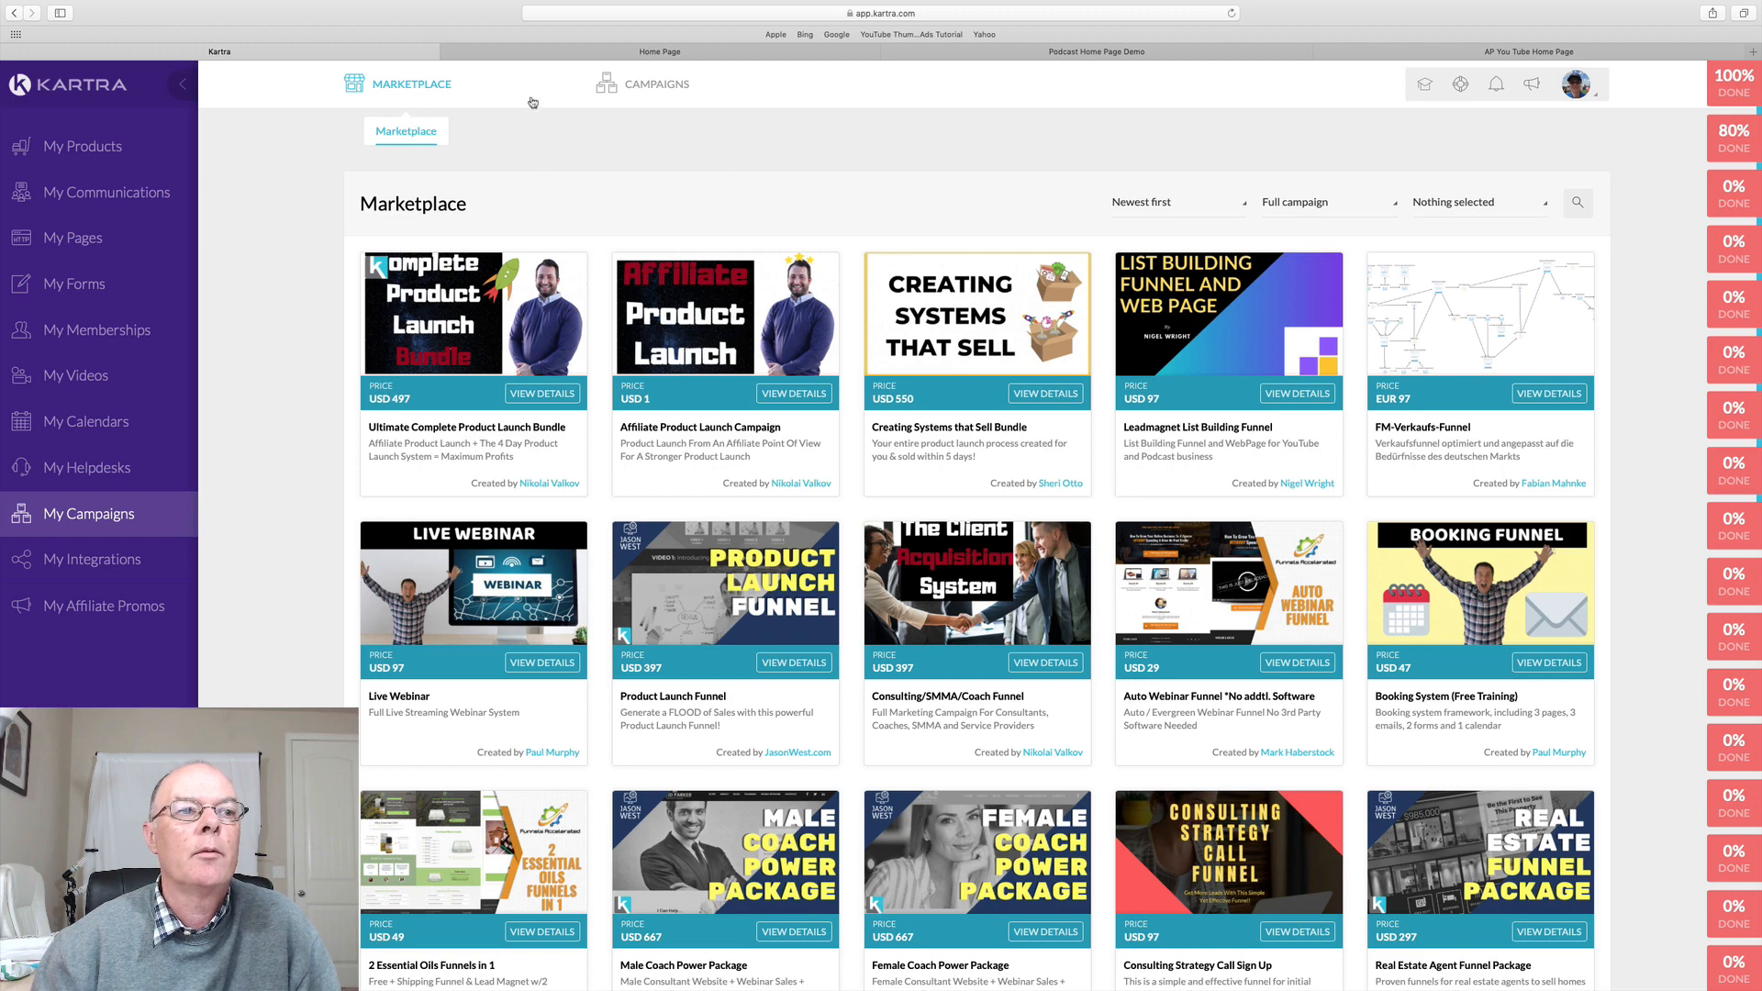
mouse_move(631, 98)
click(733, 133)
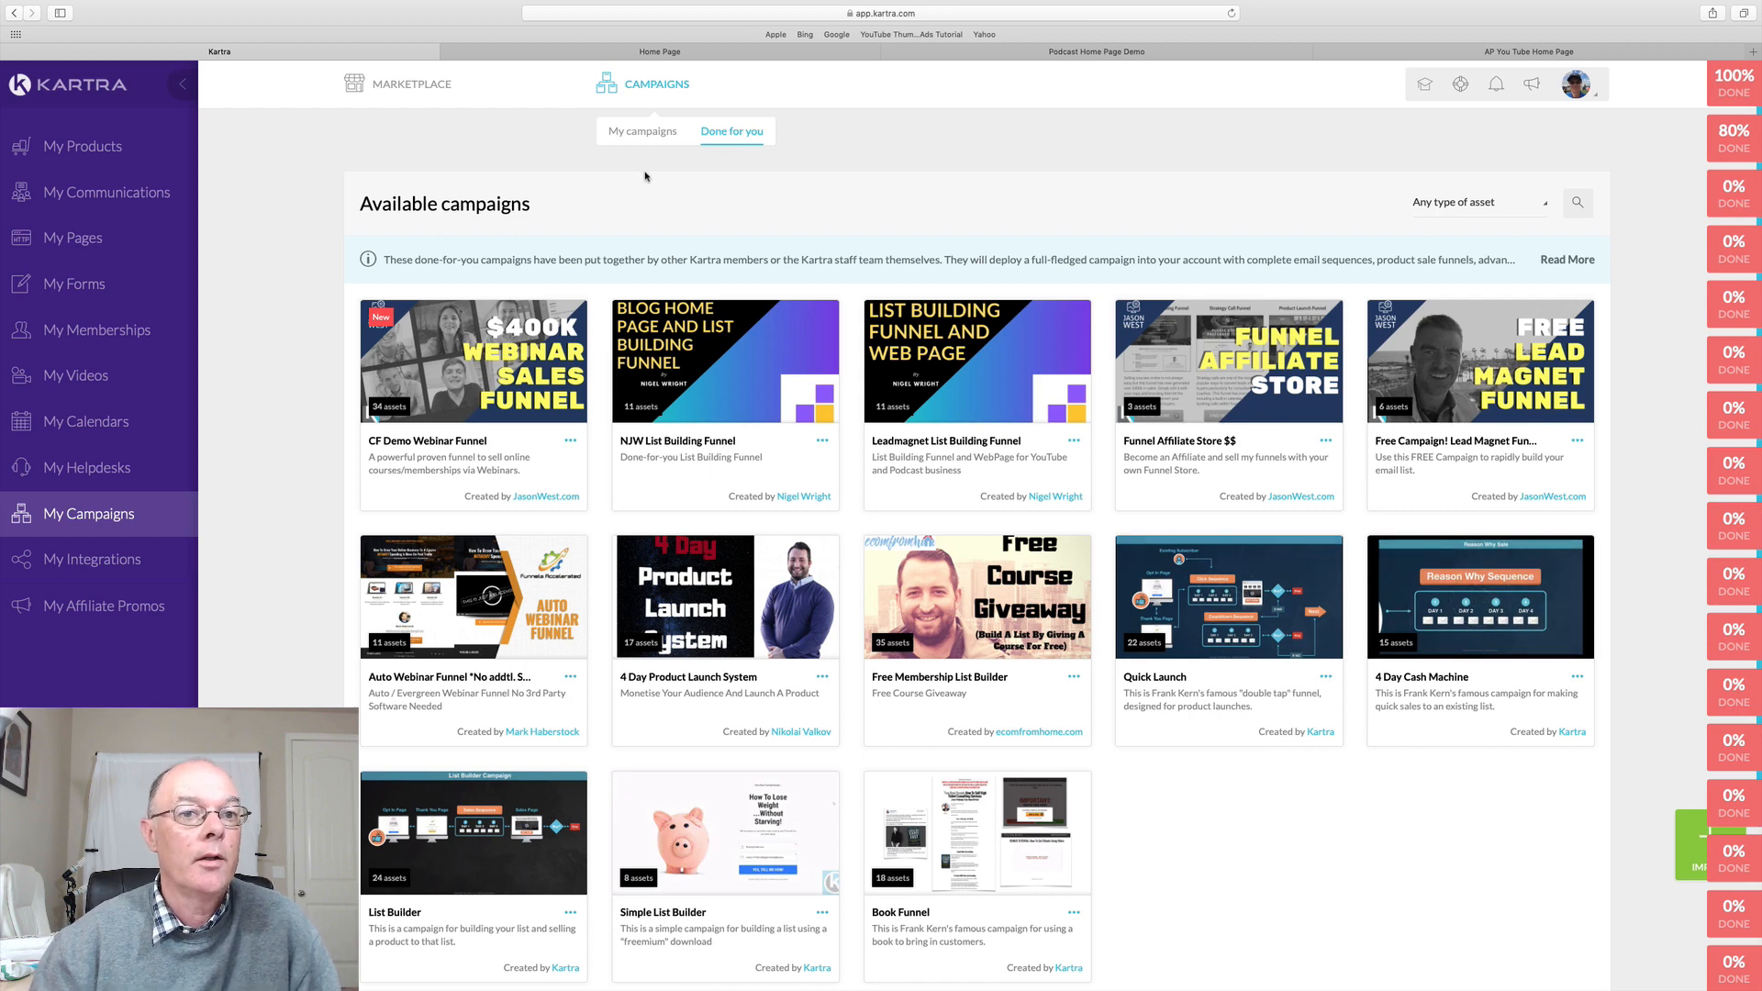
Browse the campaign marketplace and view the account's own campaigns
click(413, 85)
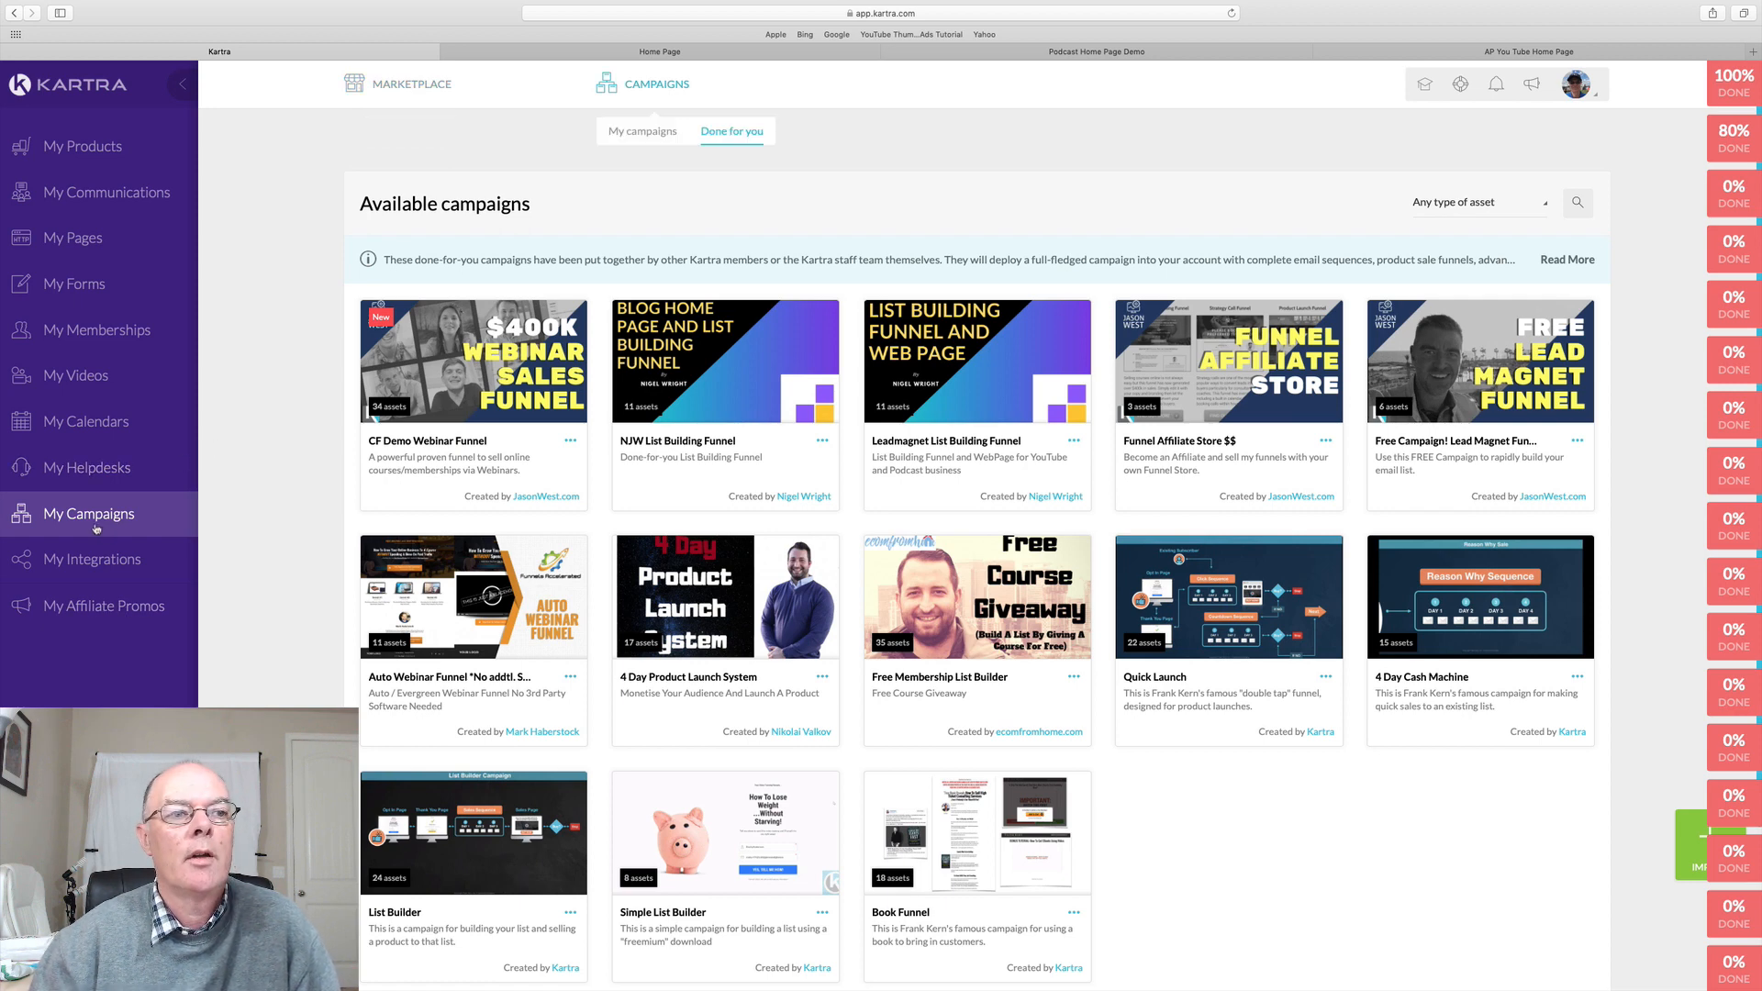
click(393, 92)
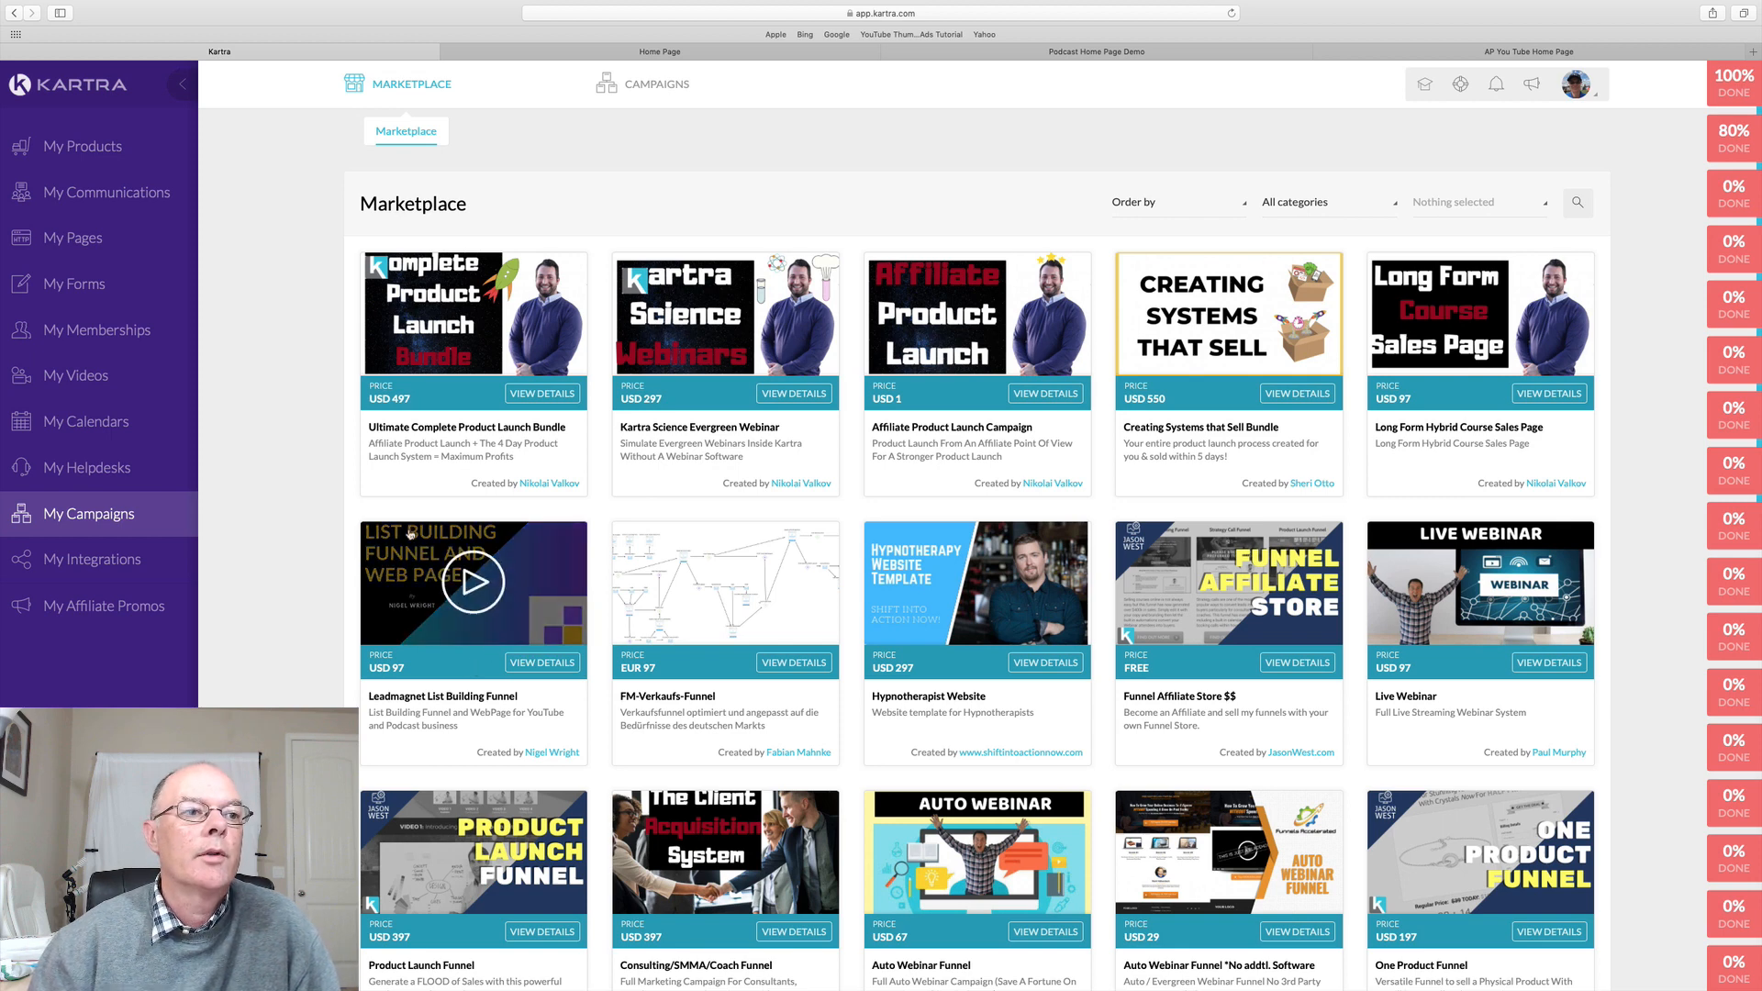
mouse_move(656, 89)
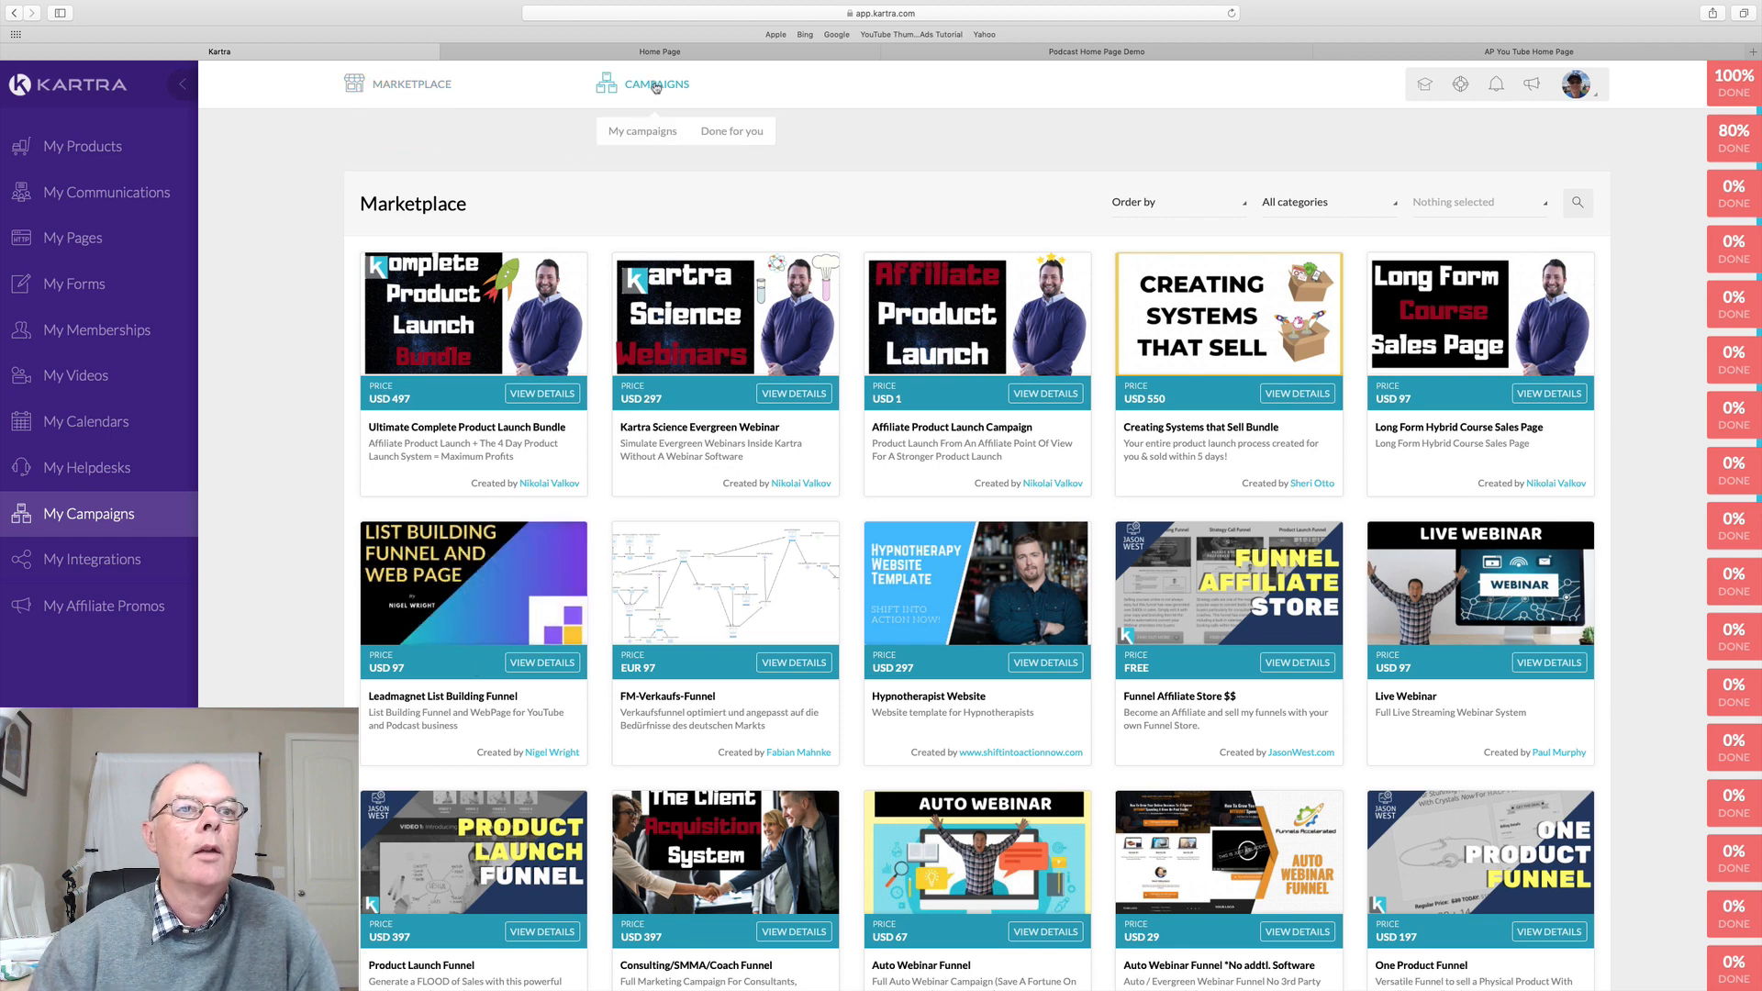
click(646, 138)
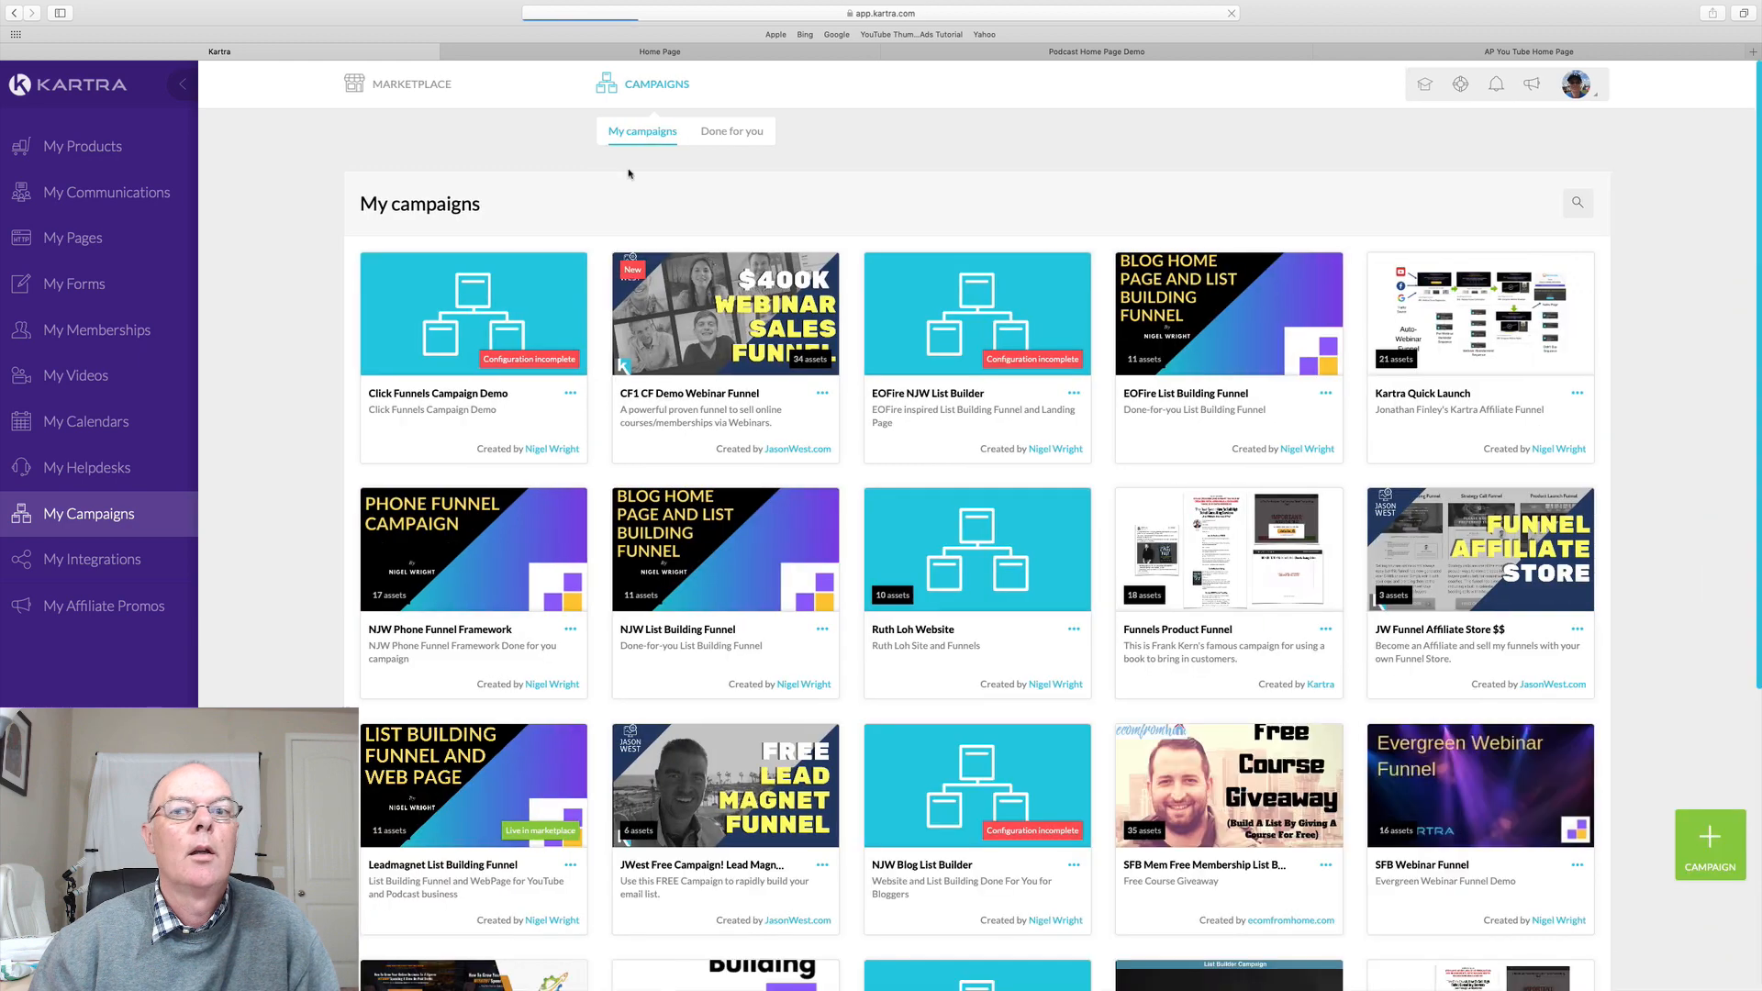
Show the Done for you campaigns and inspect the campaign share code import dialog, closing it without importing
click(746, 138)
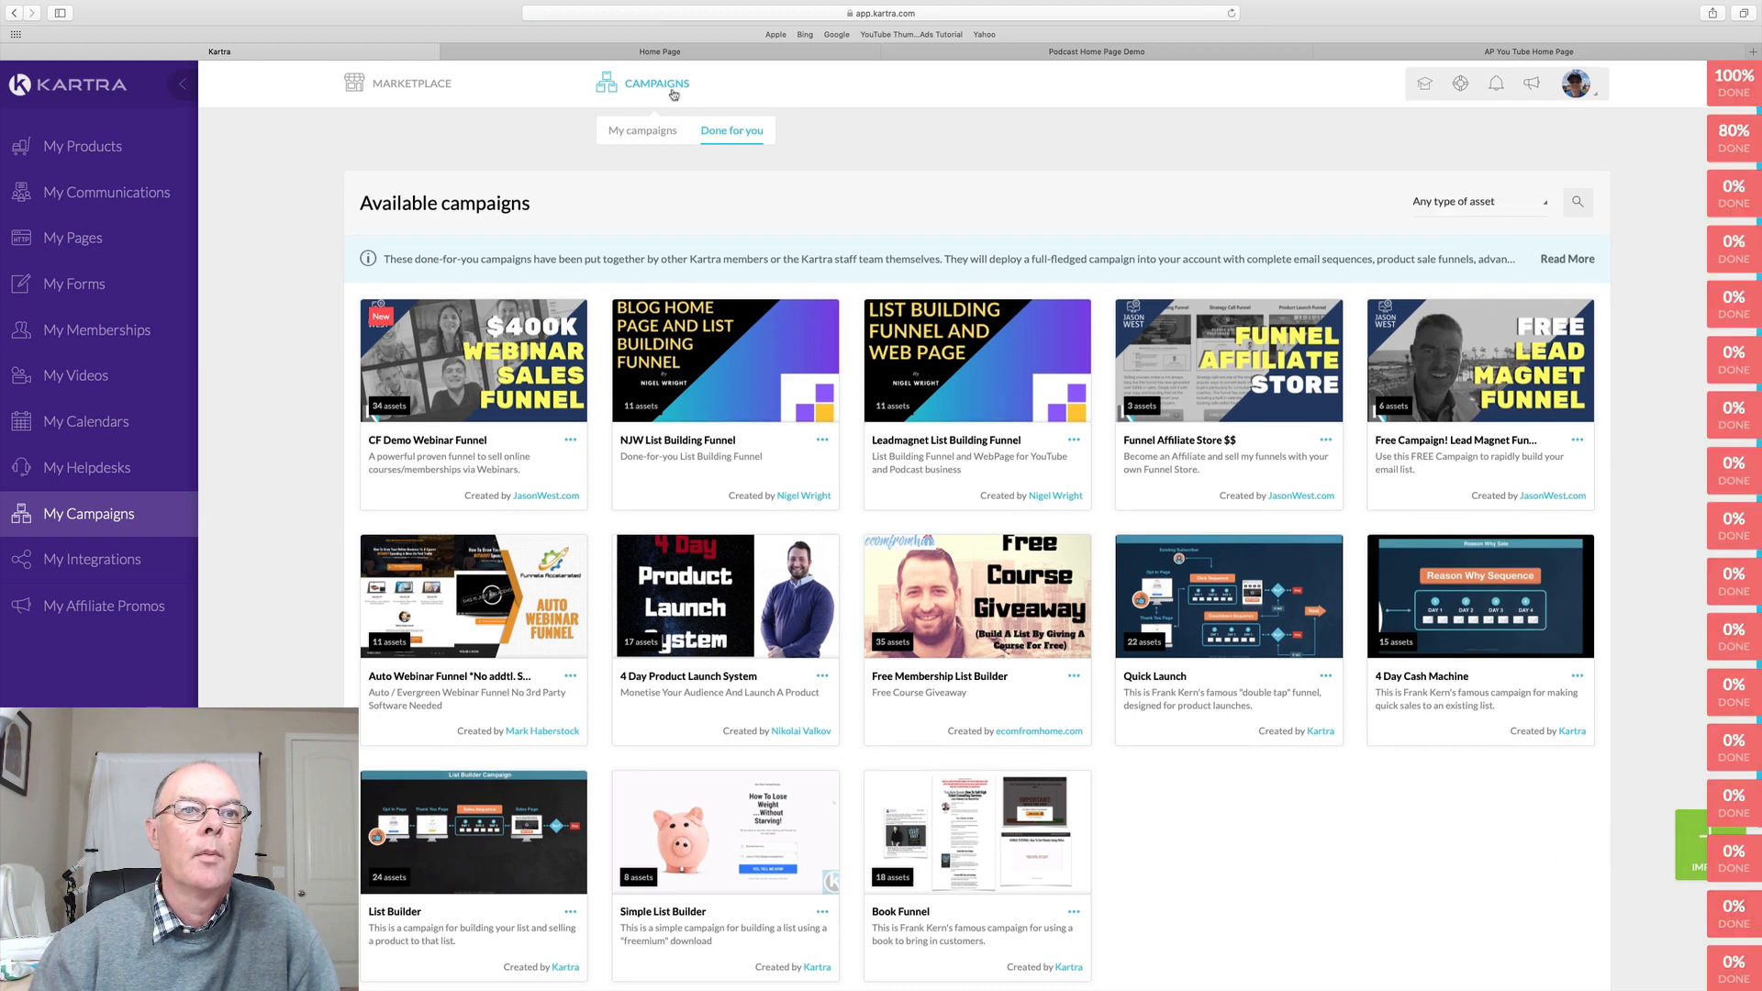
click(1703, 842)
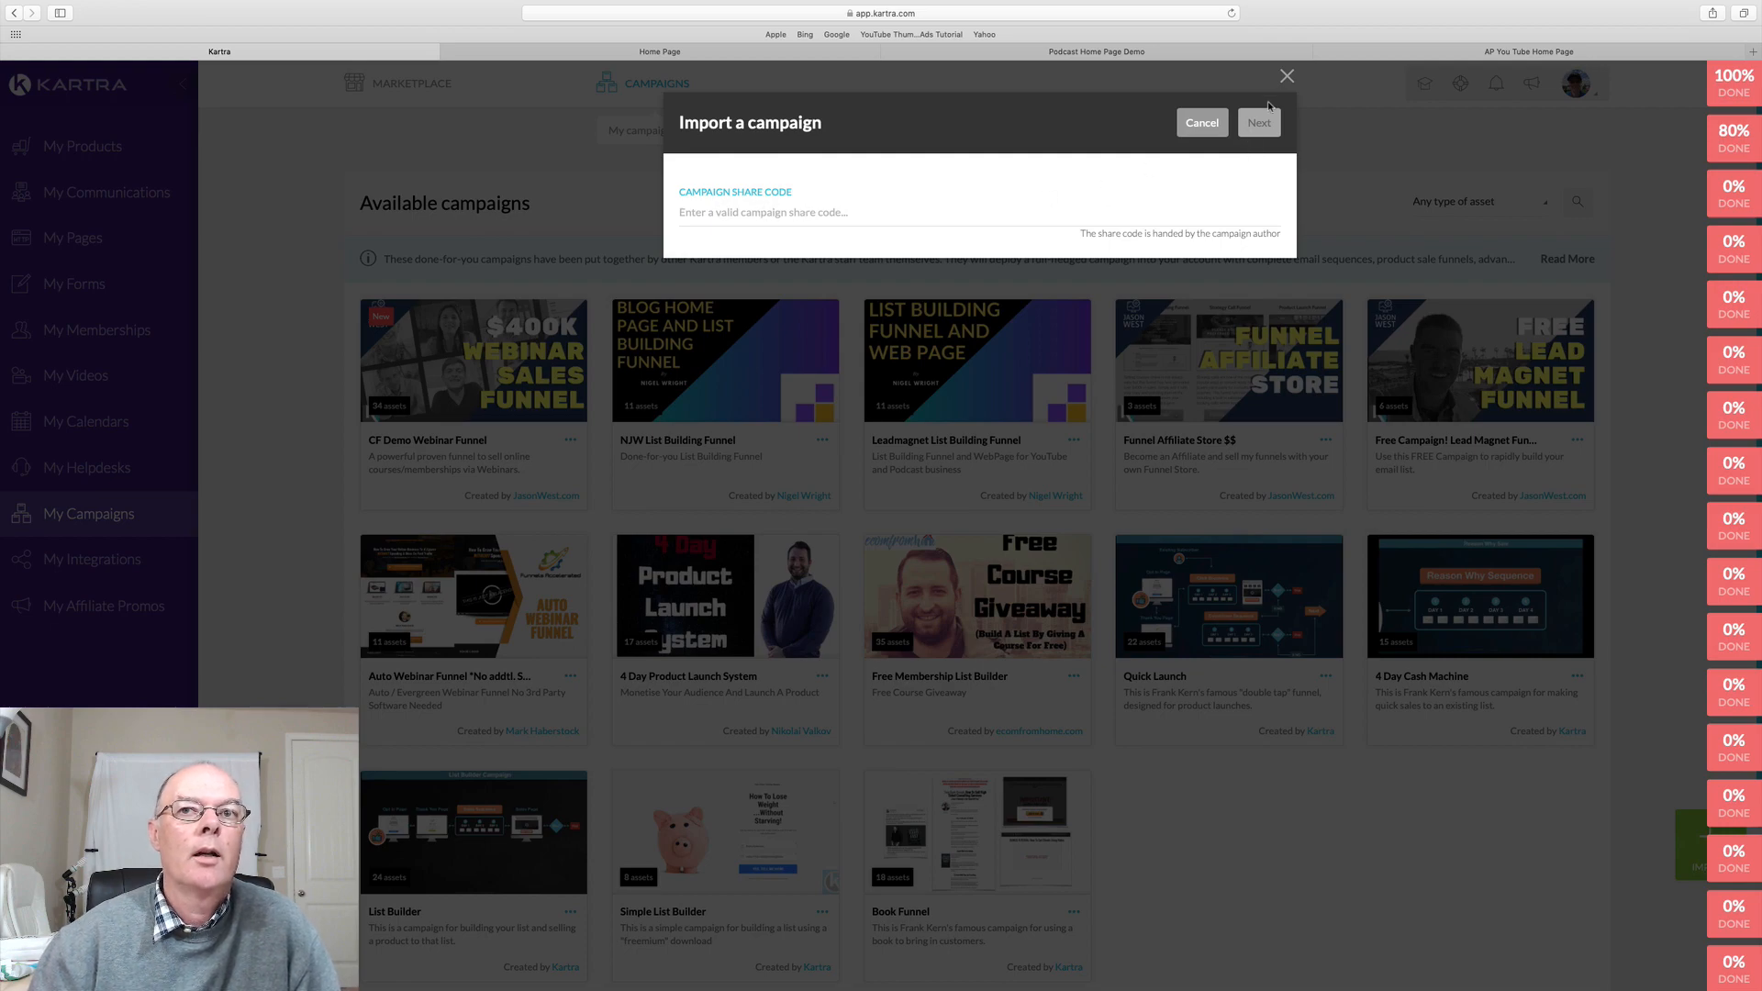
click(1287, 76)
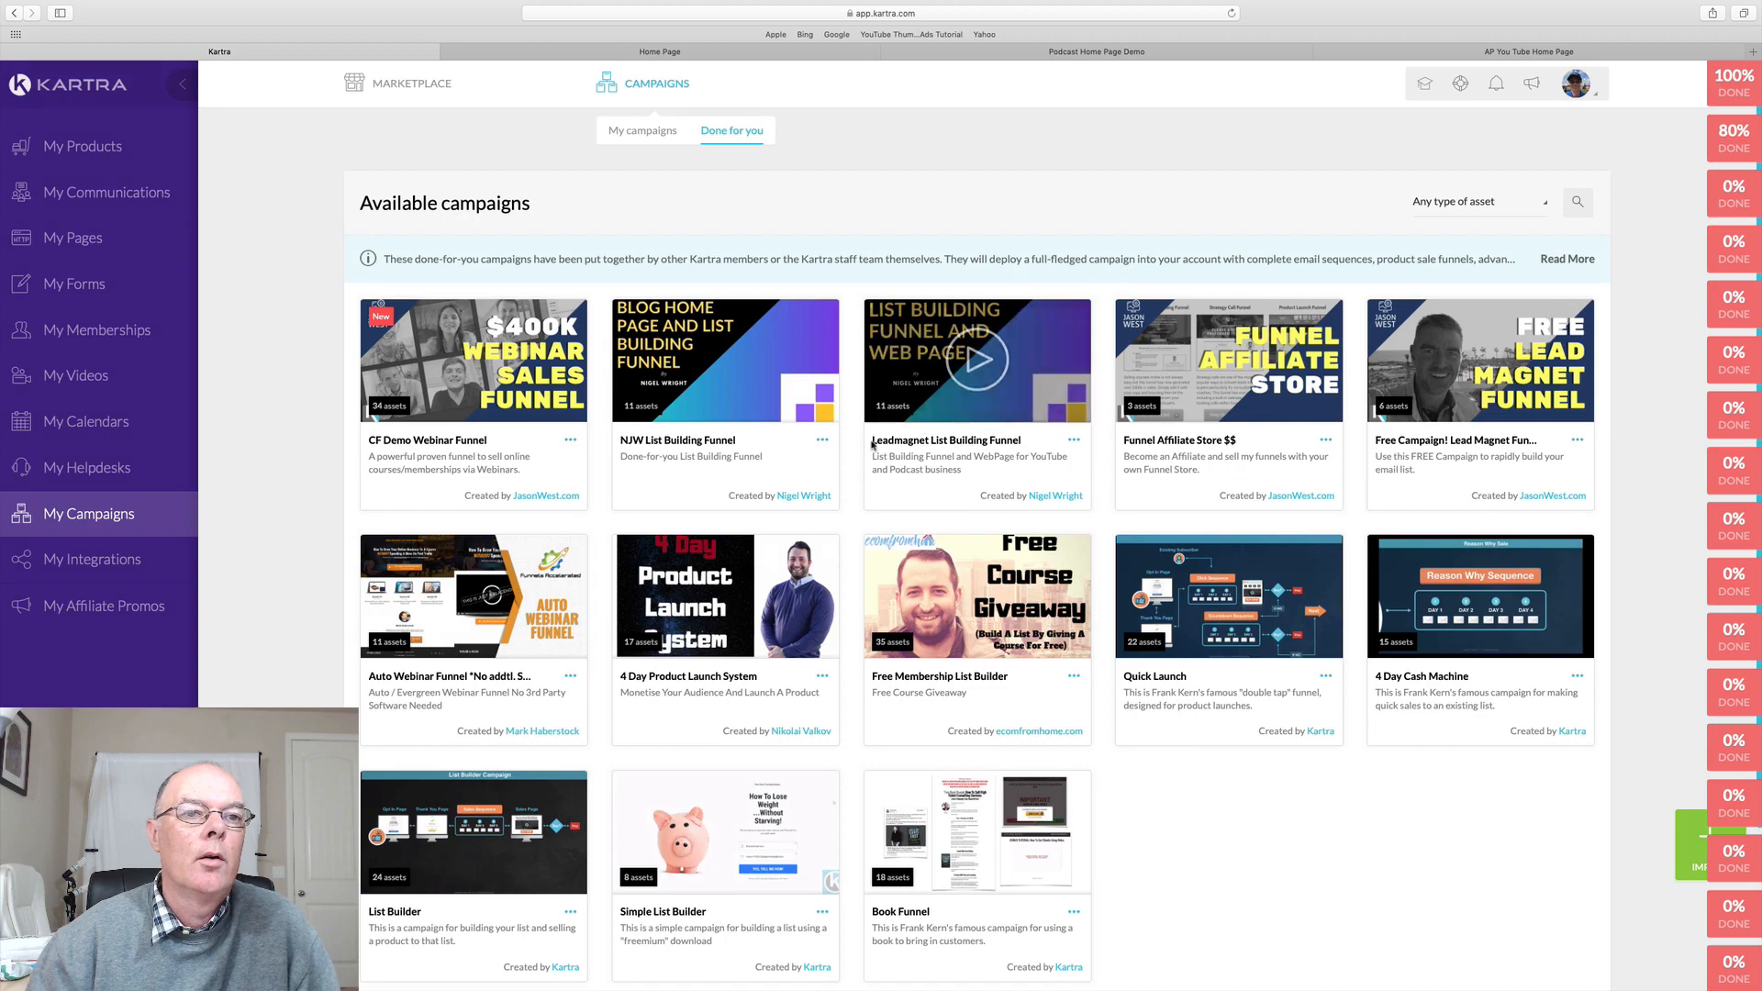
View the assets included in the Leadmagnet List Building Funnel campaign and close the overview
click(1074, 441)
click(1147, 428)
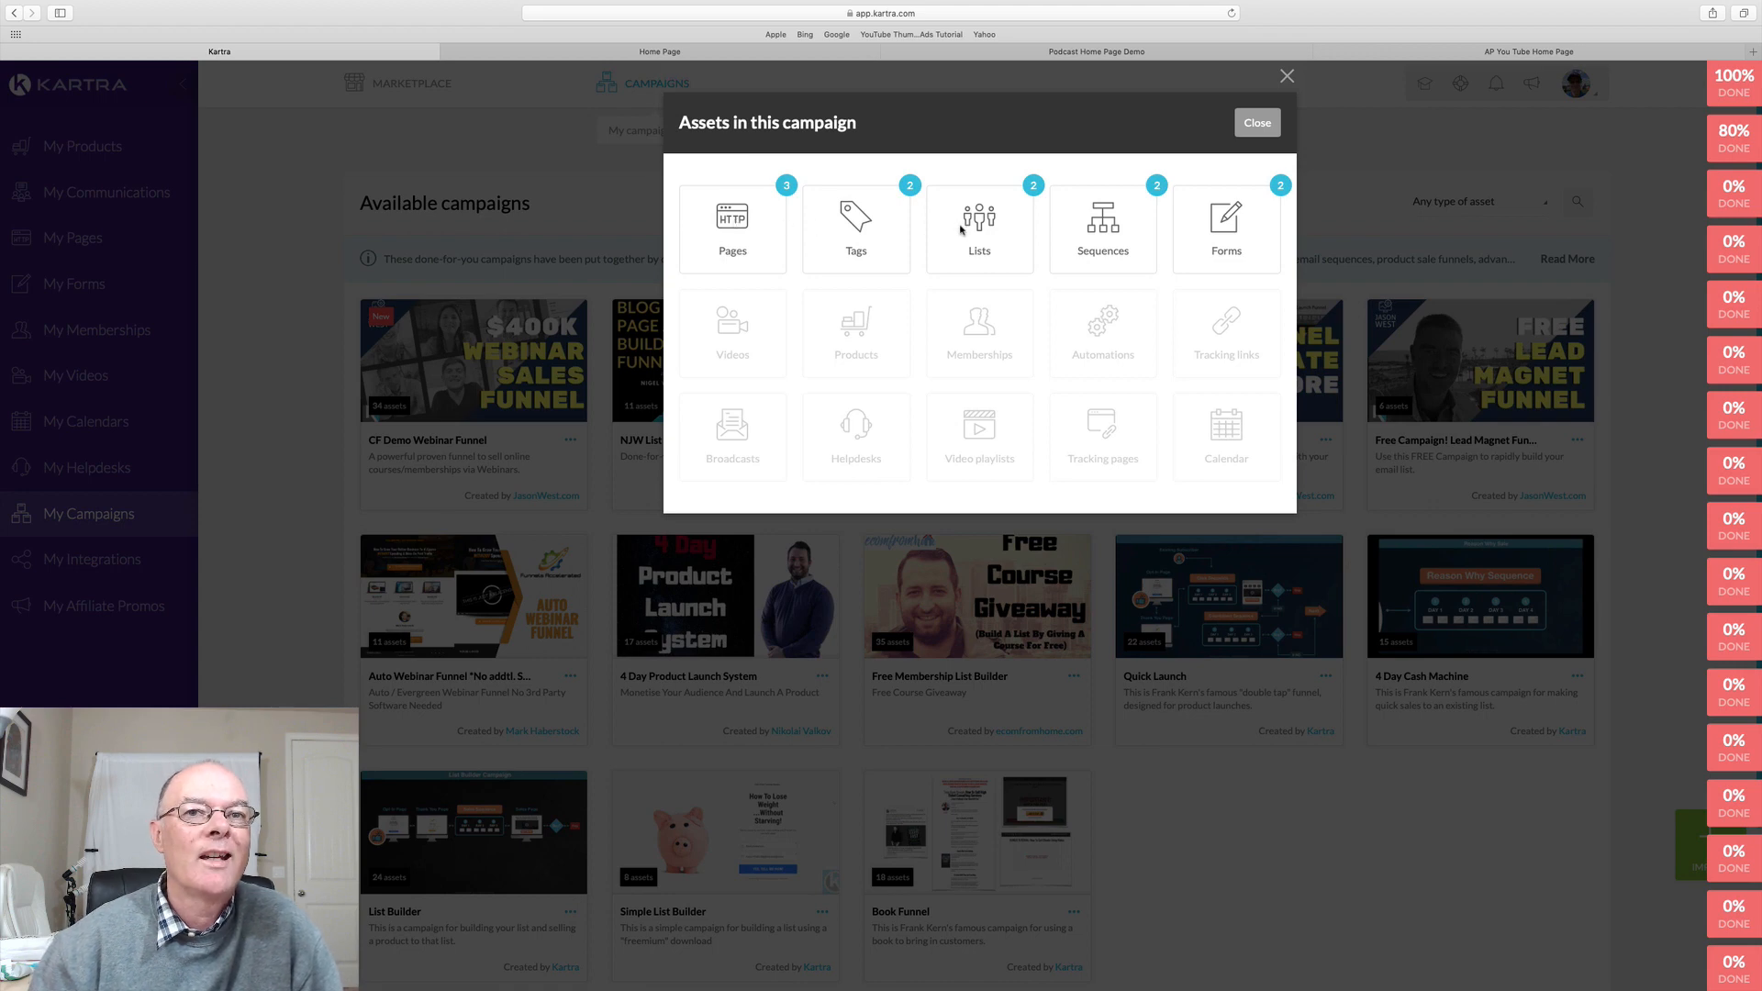
click(1256, 123)
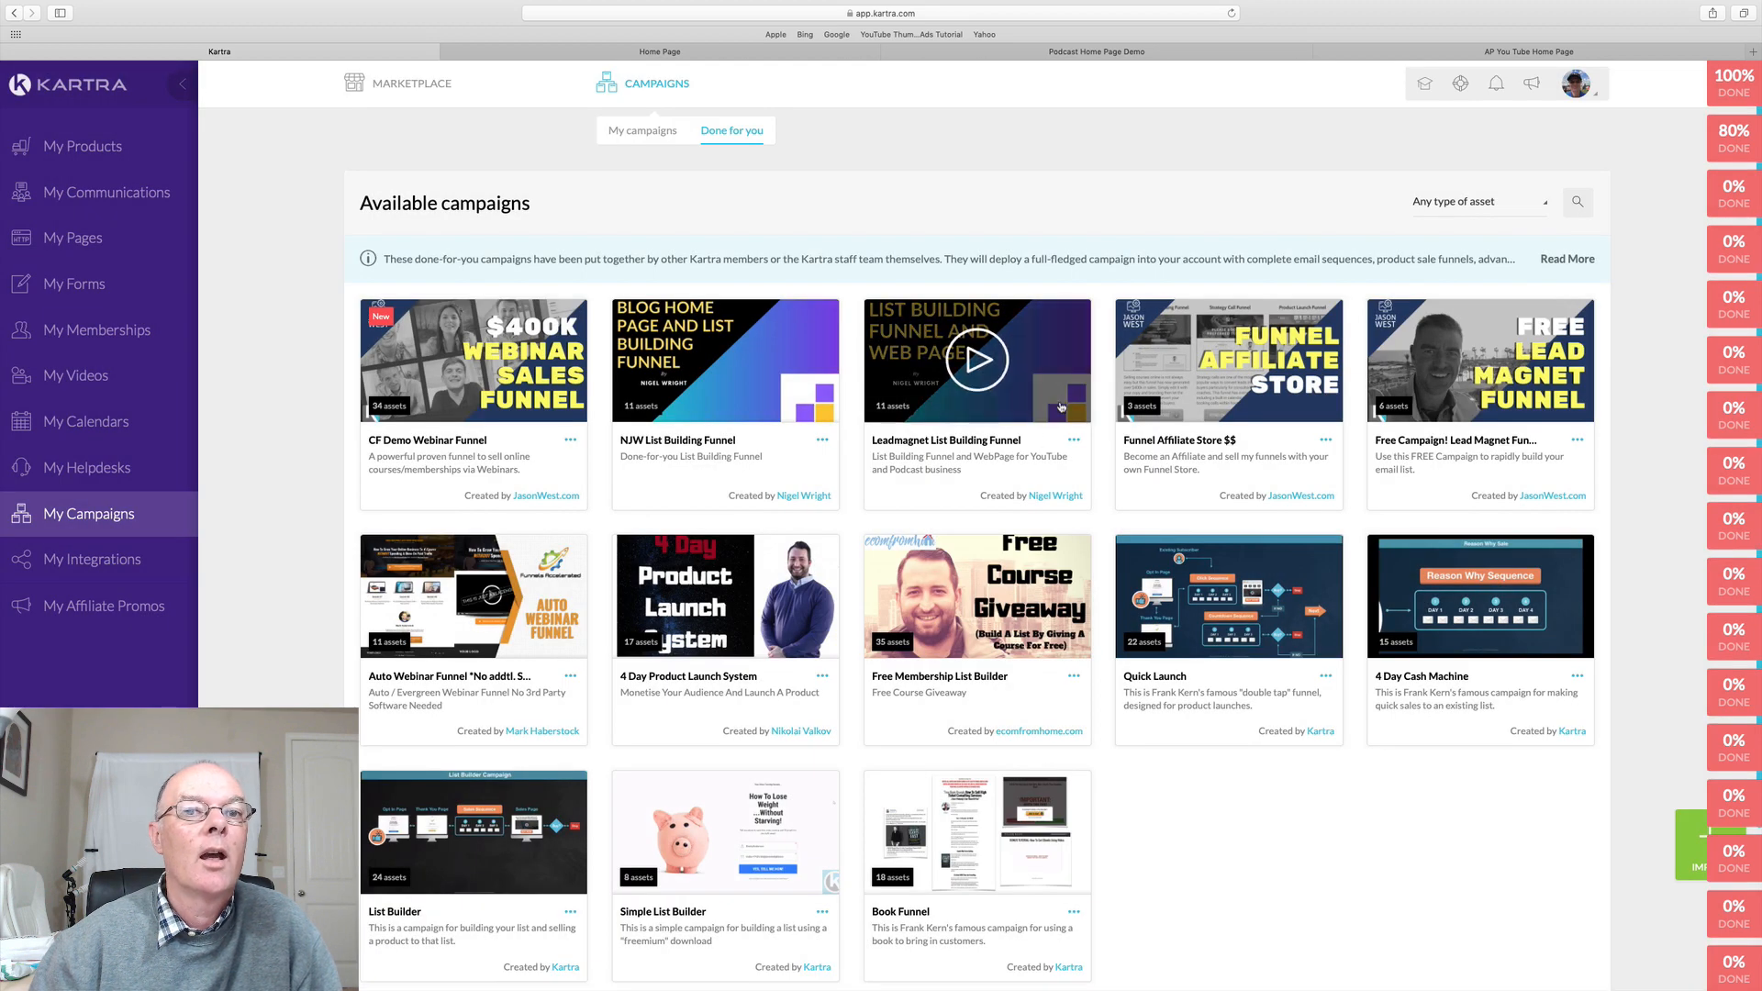
Show the Leadmagnet List Building Funnel campaign's options and browse its listing in the campaign marketplace
click(1075, 441)
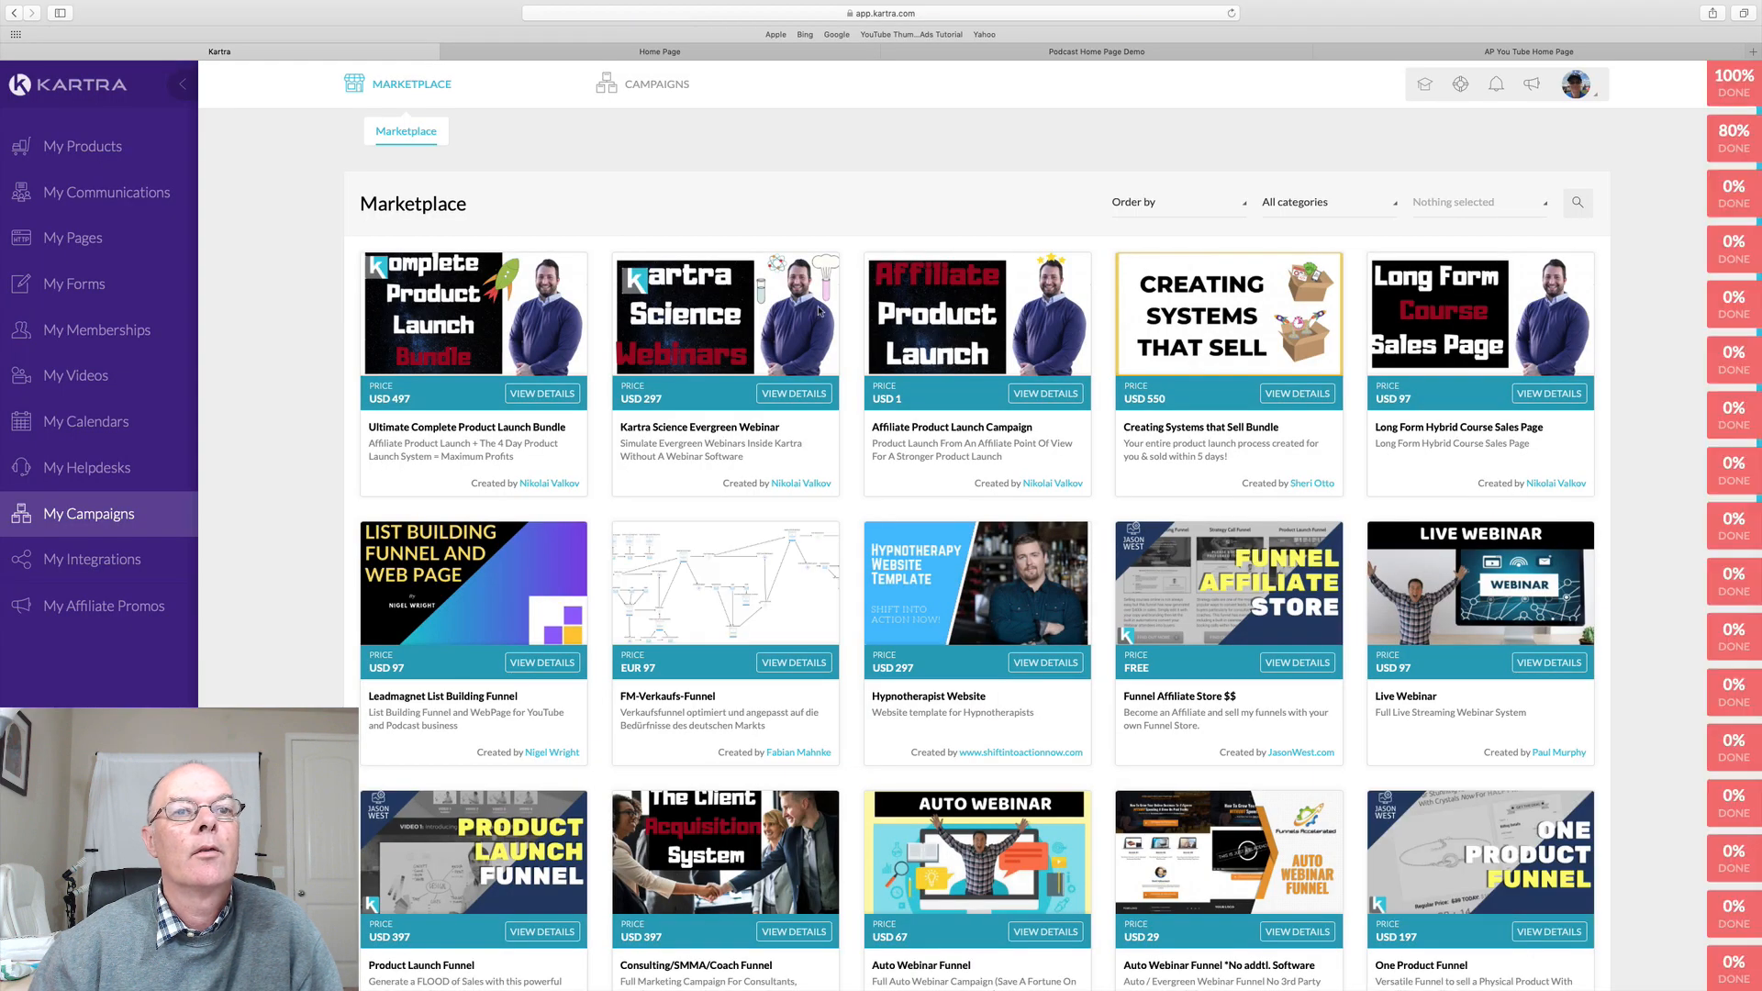
mouse_move(739, 599)
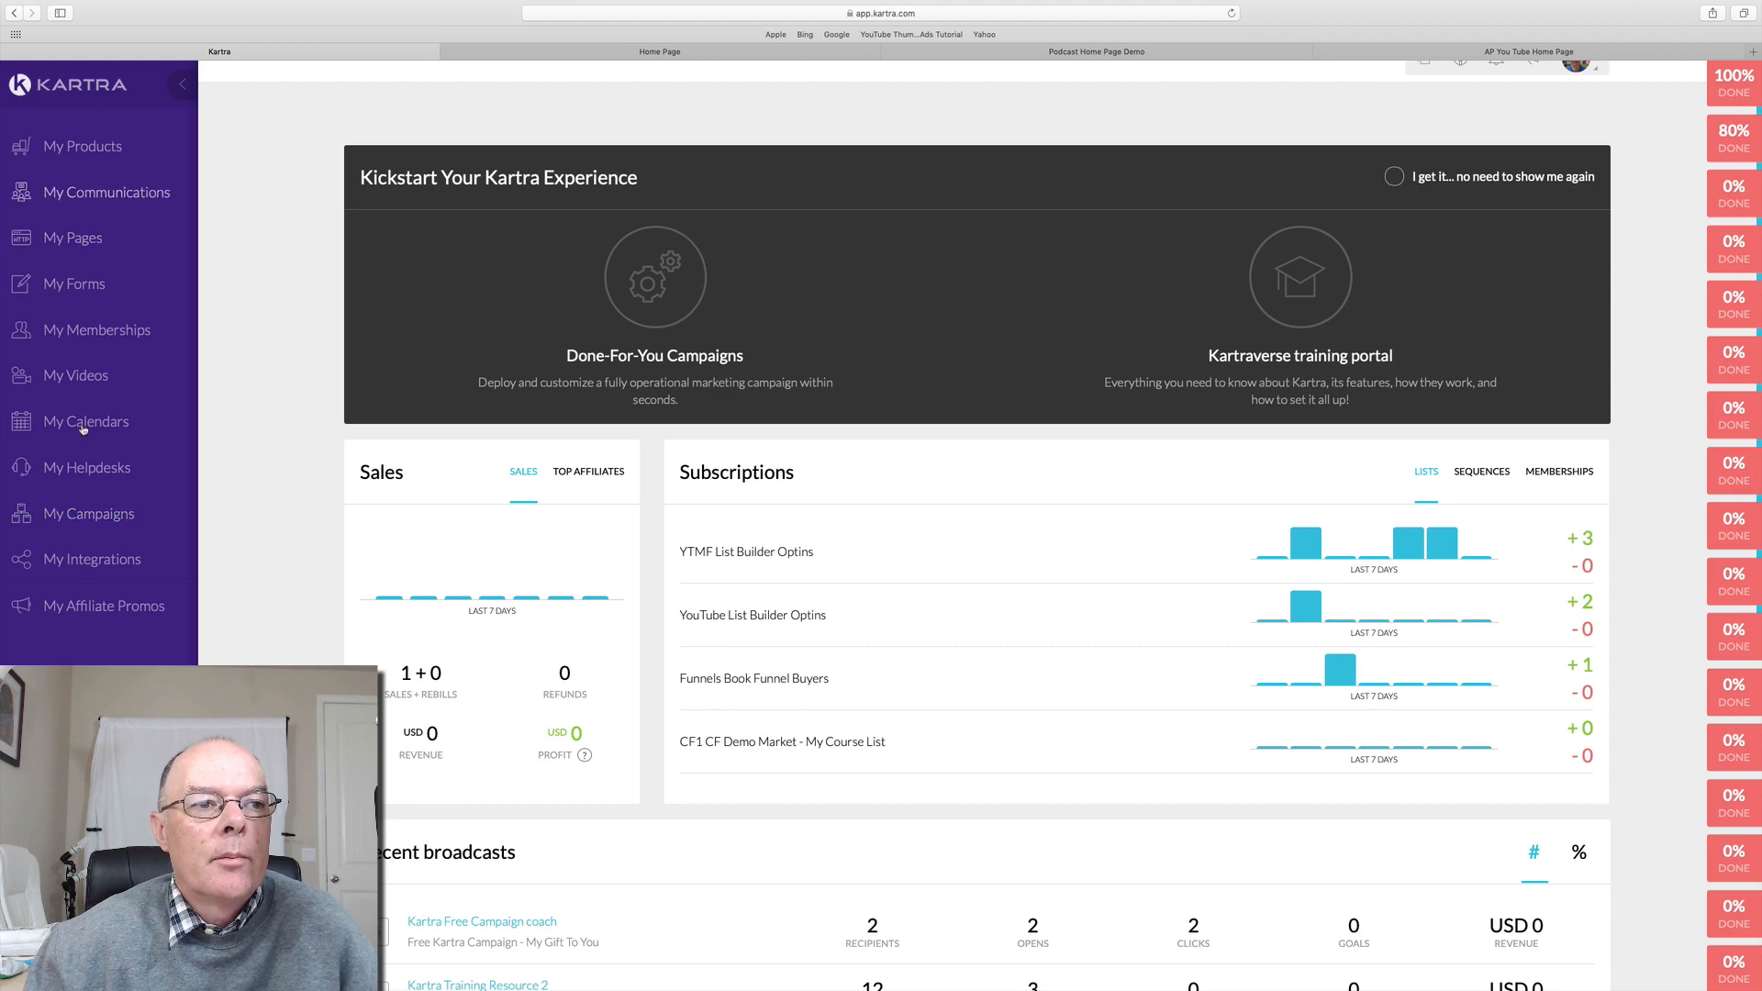
Go from the dashboard to the account's campaigns and browse the Done for you campaigns
click(87, 517)
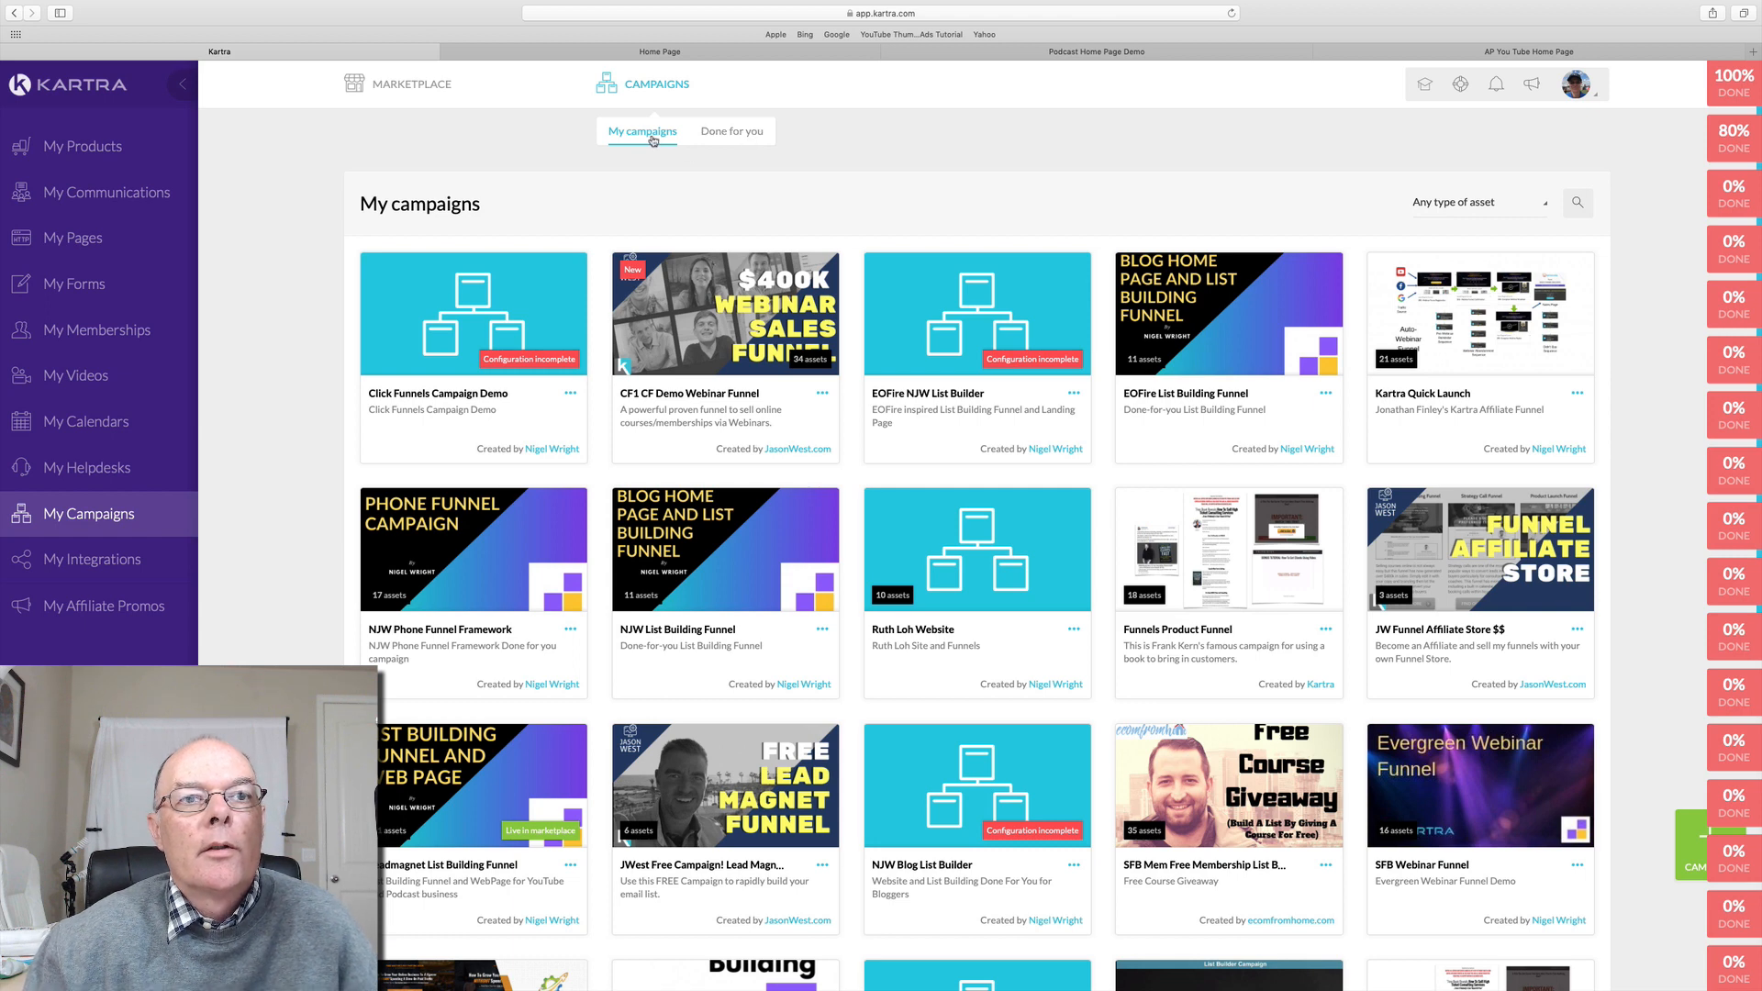
click(725, 133)
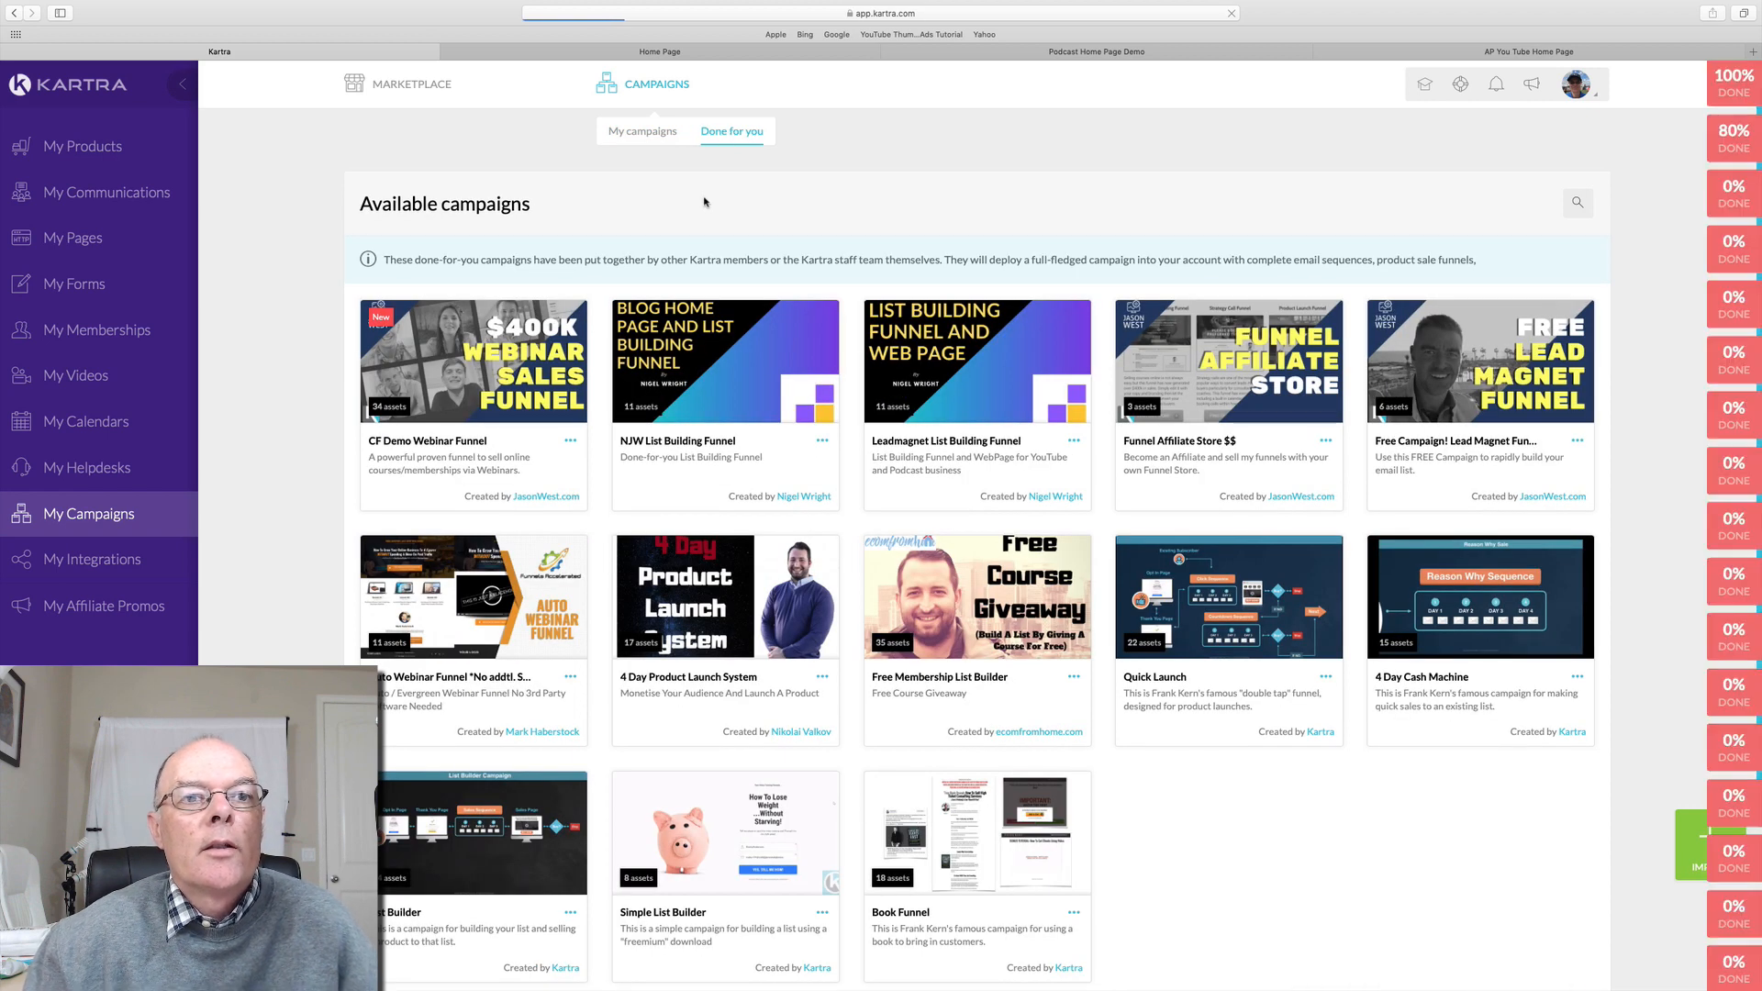
mouse_move(503, 354)
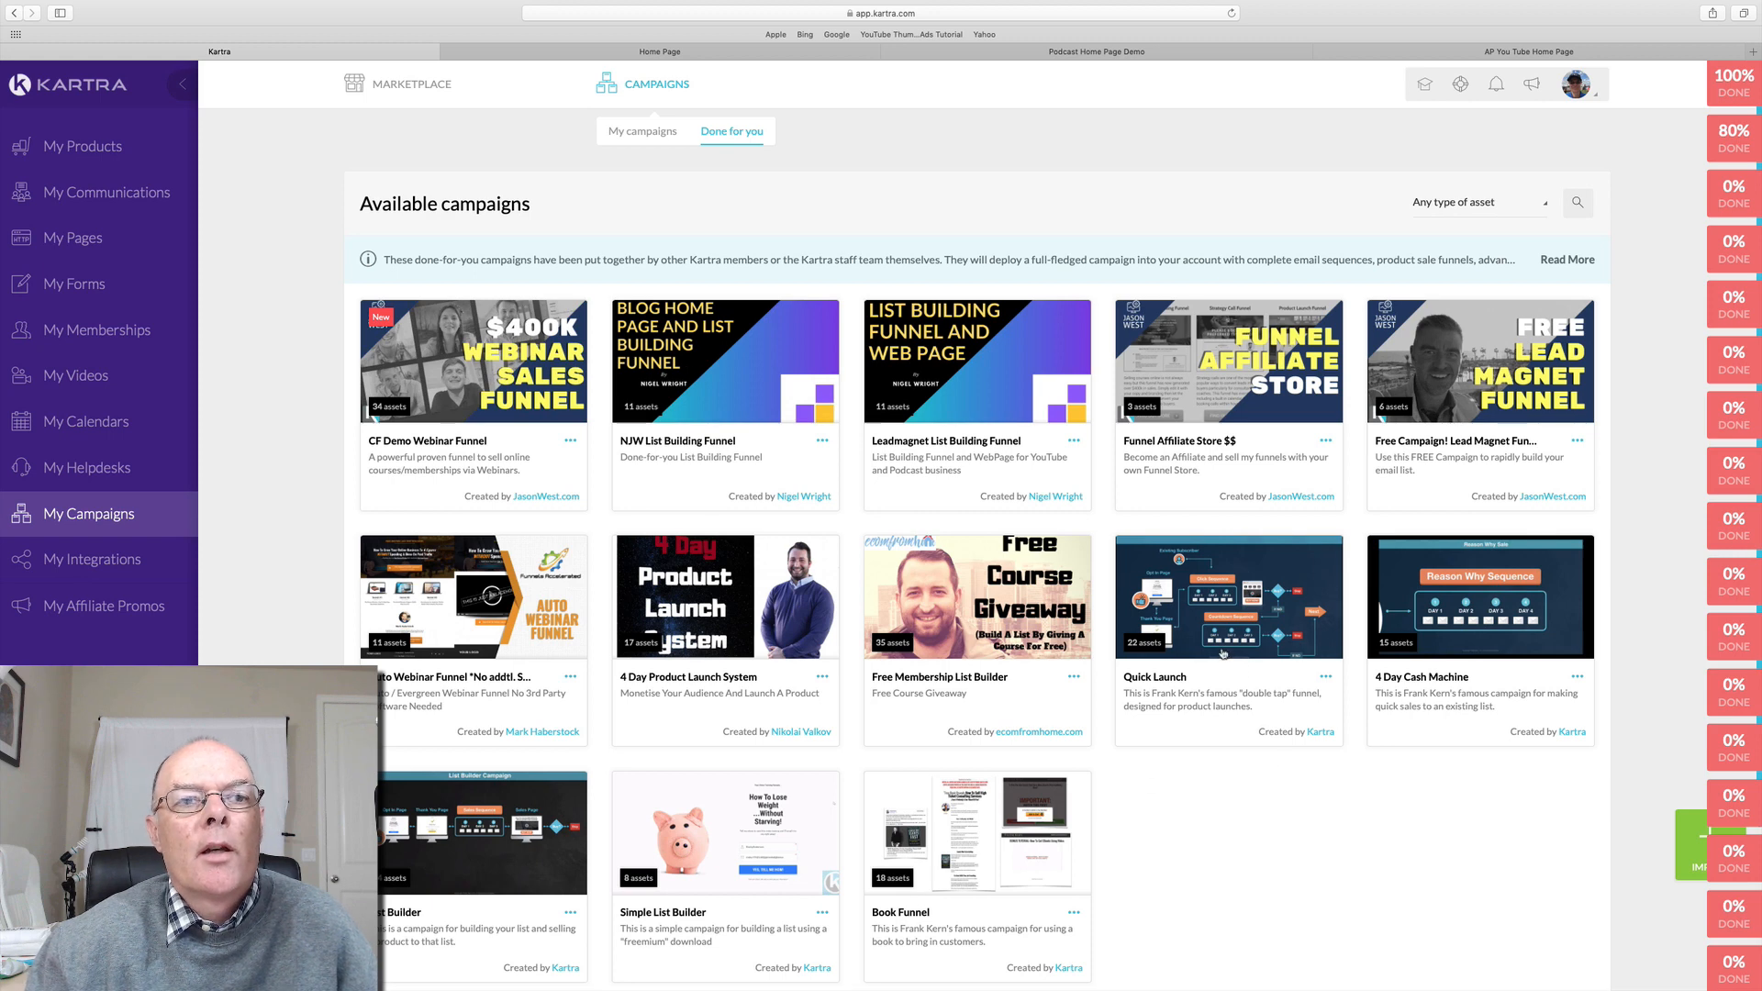
mouse_move(1221, 651)
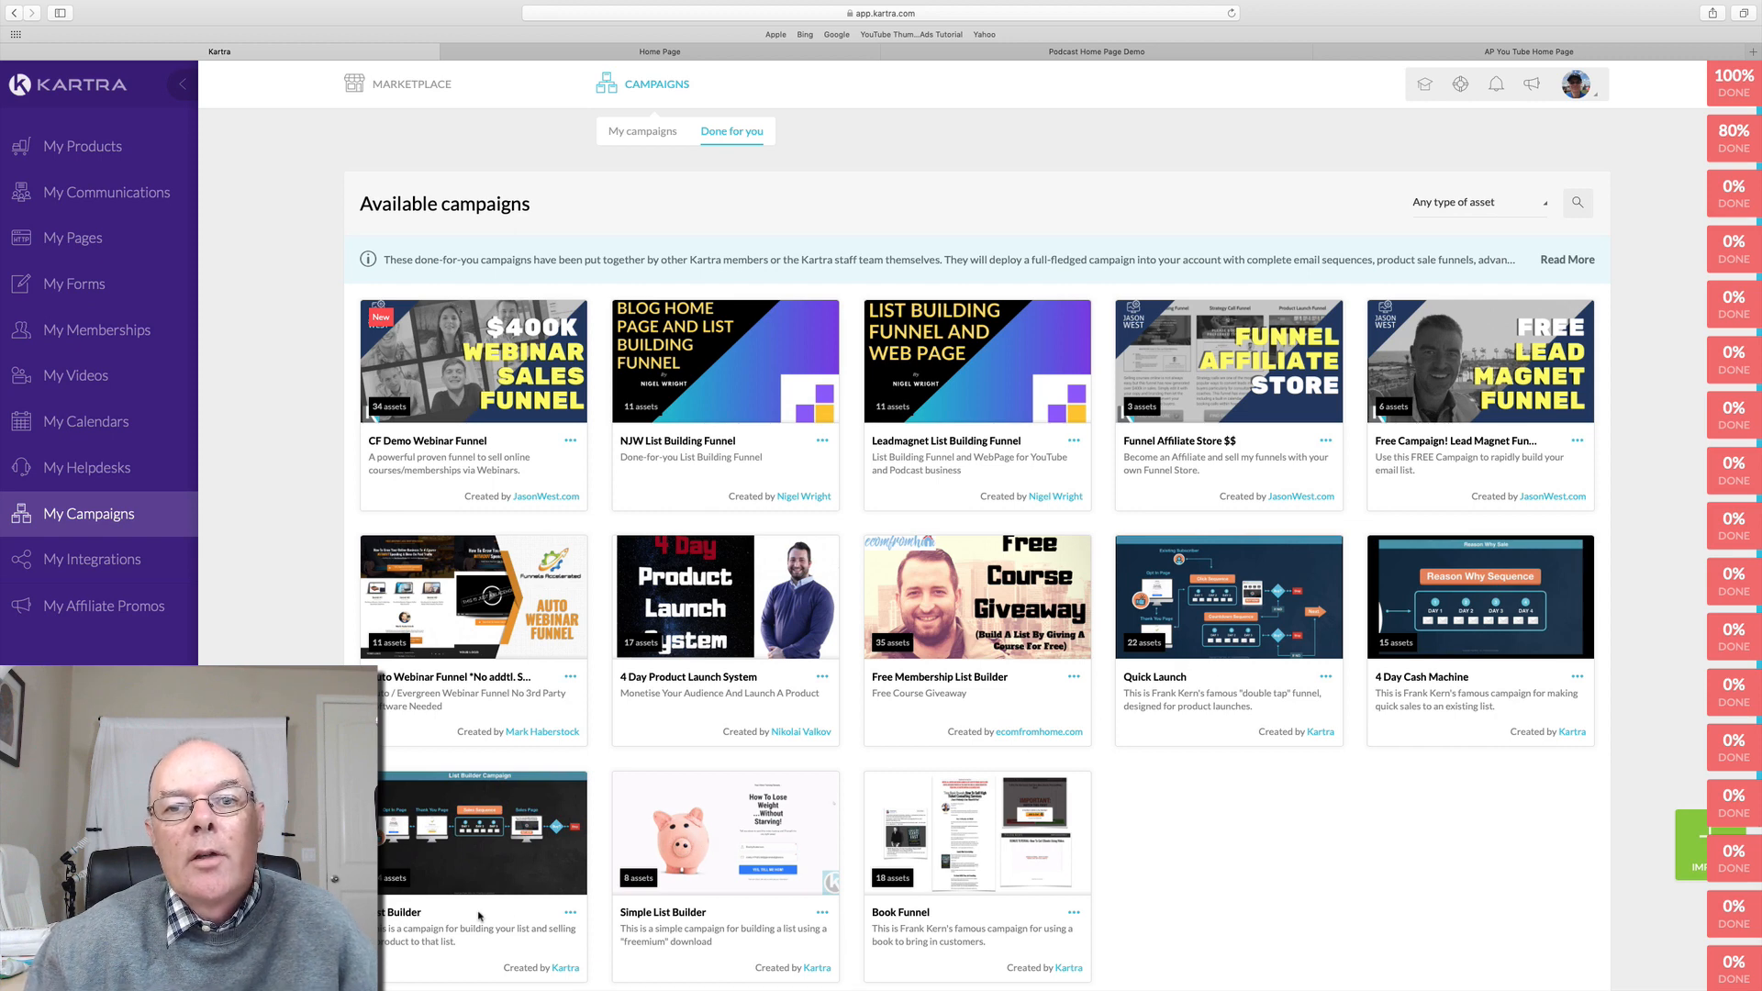
View the assets included in the List Builder campaign, close the overview and reopen the campaign's options
click(571, 917)
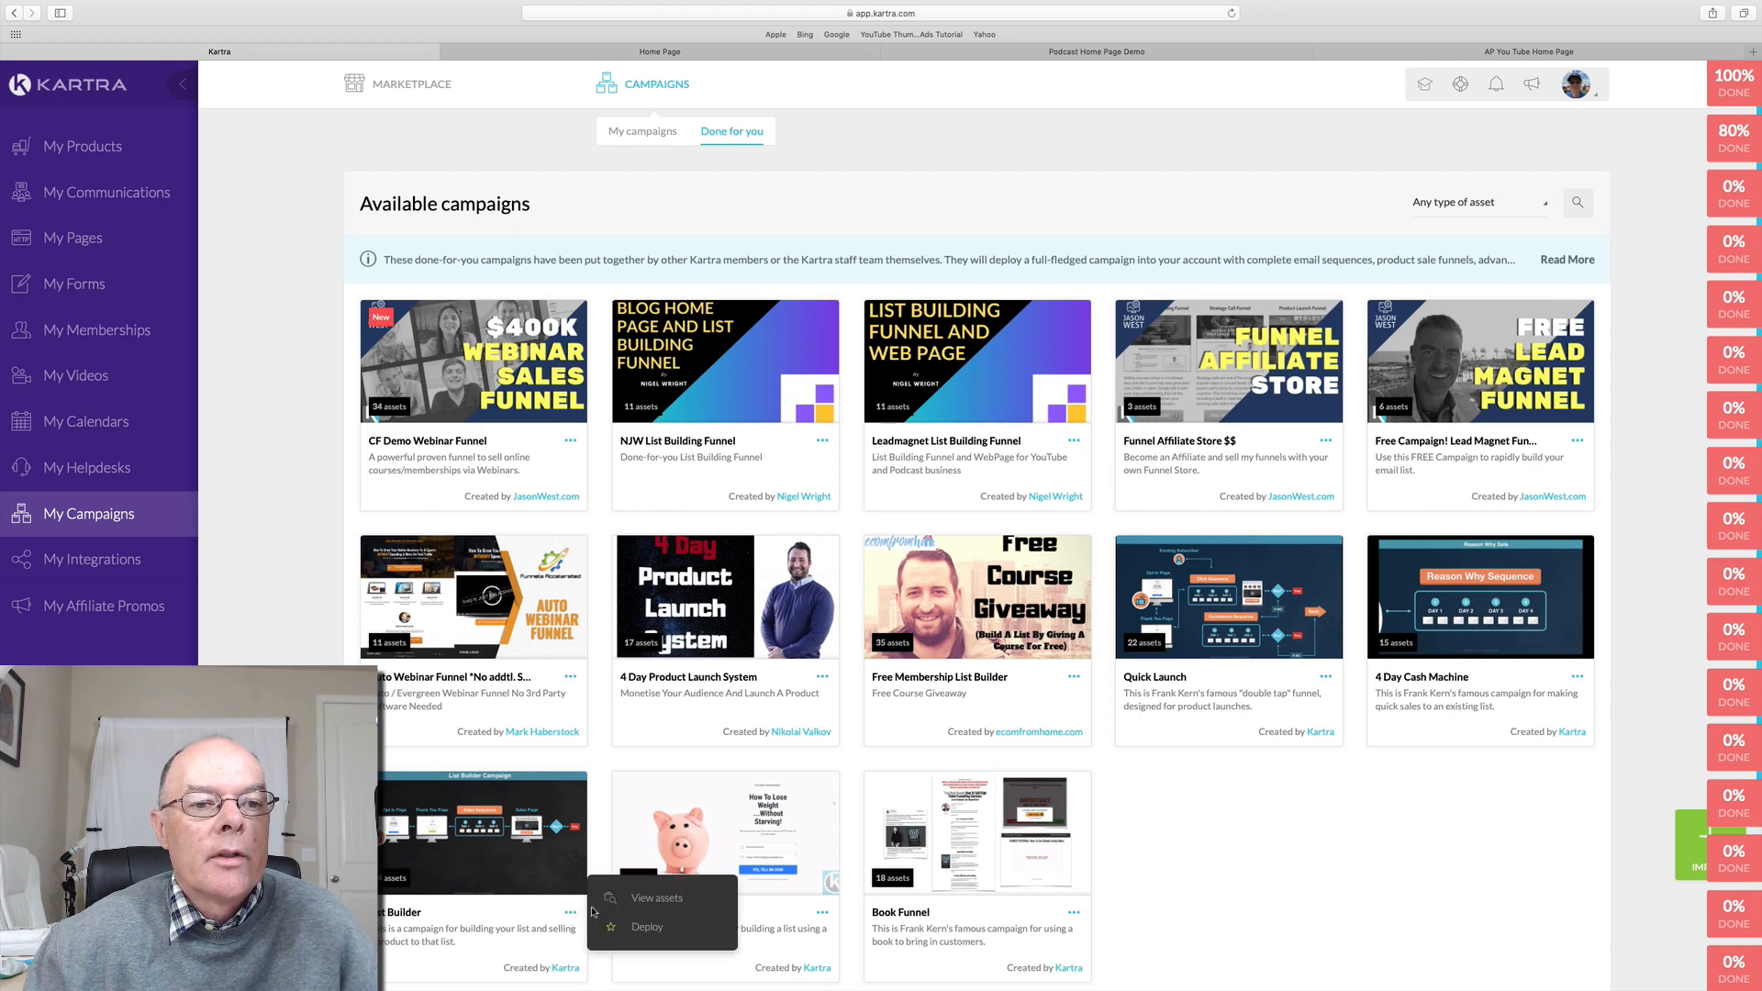
click(587, 904)
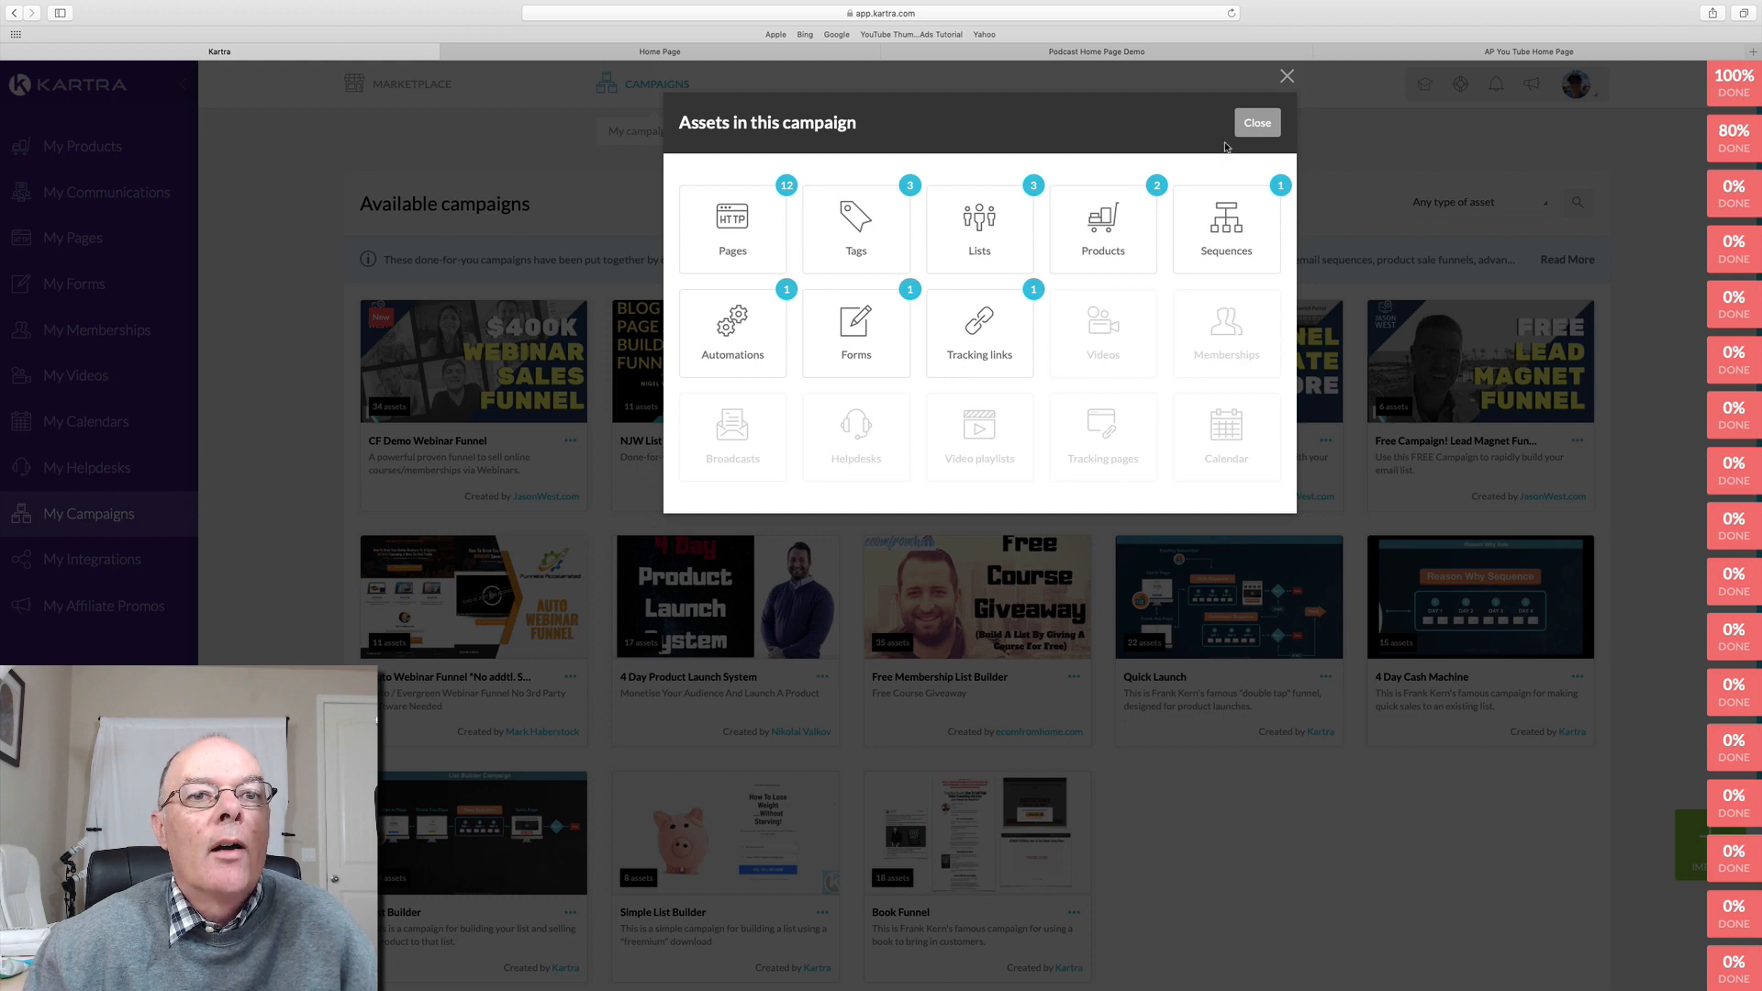
click(1254, 128)
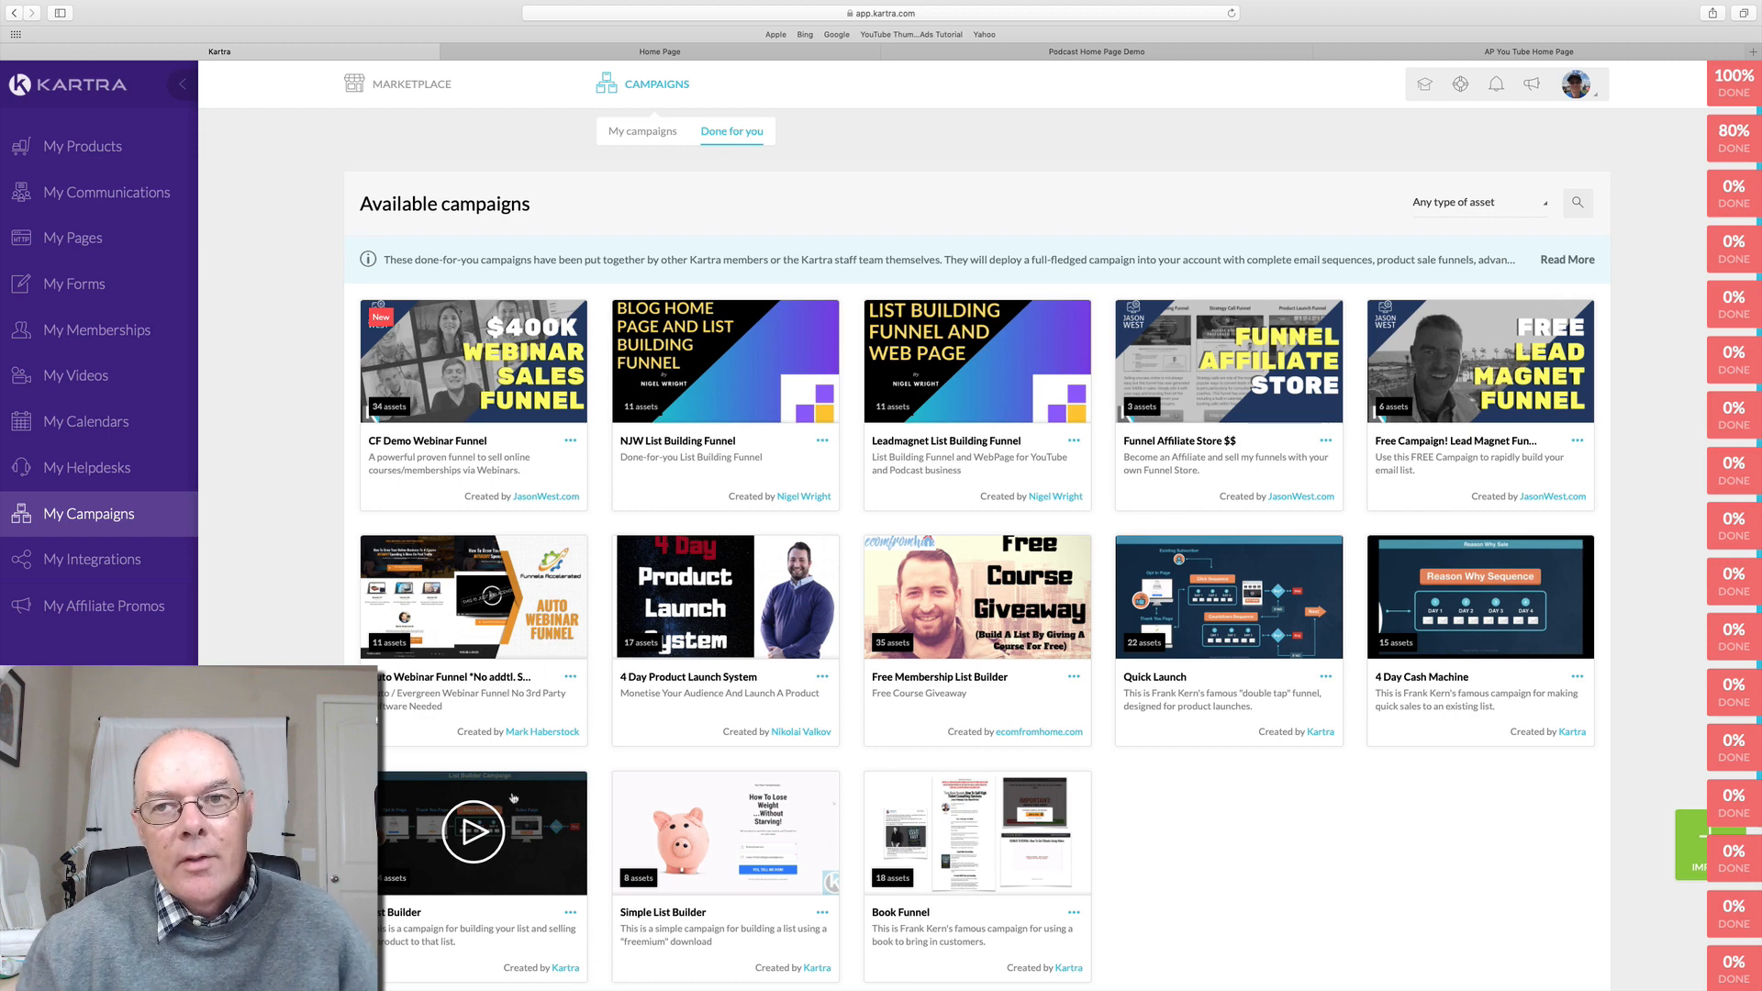
click(570, 912)
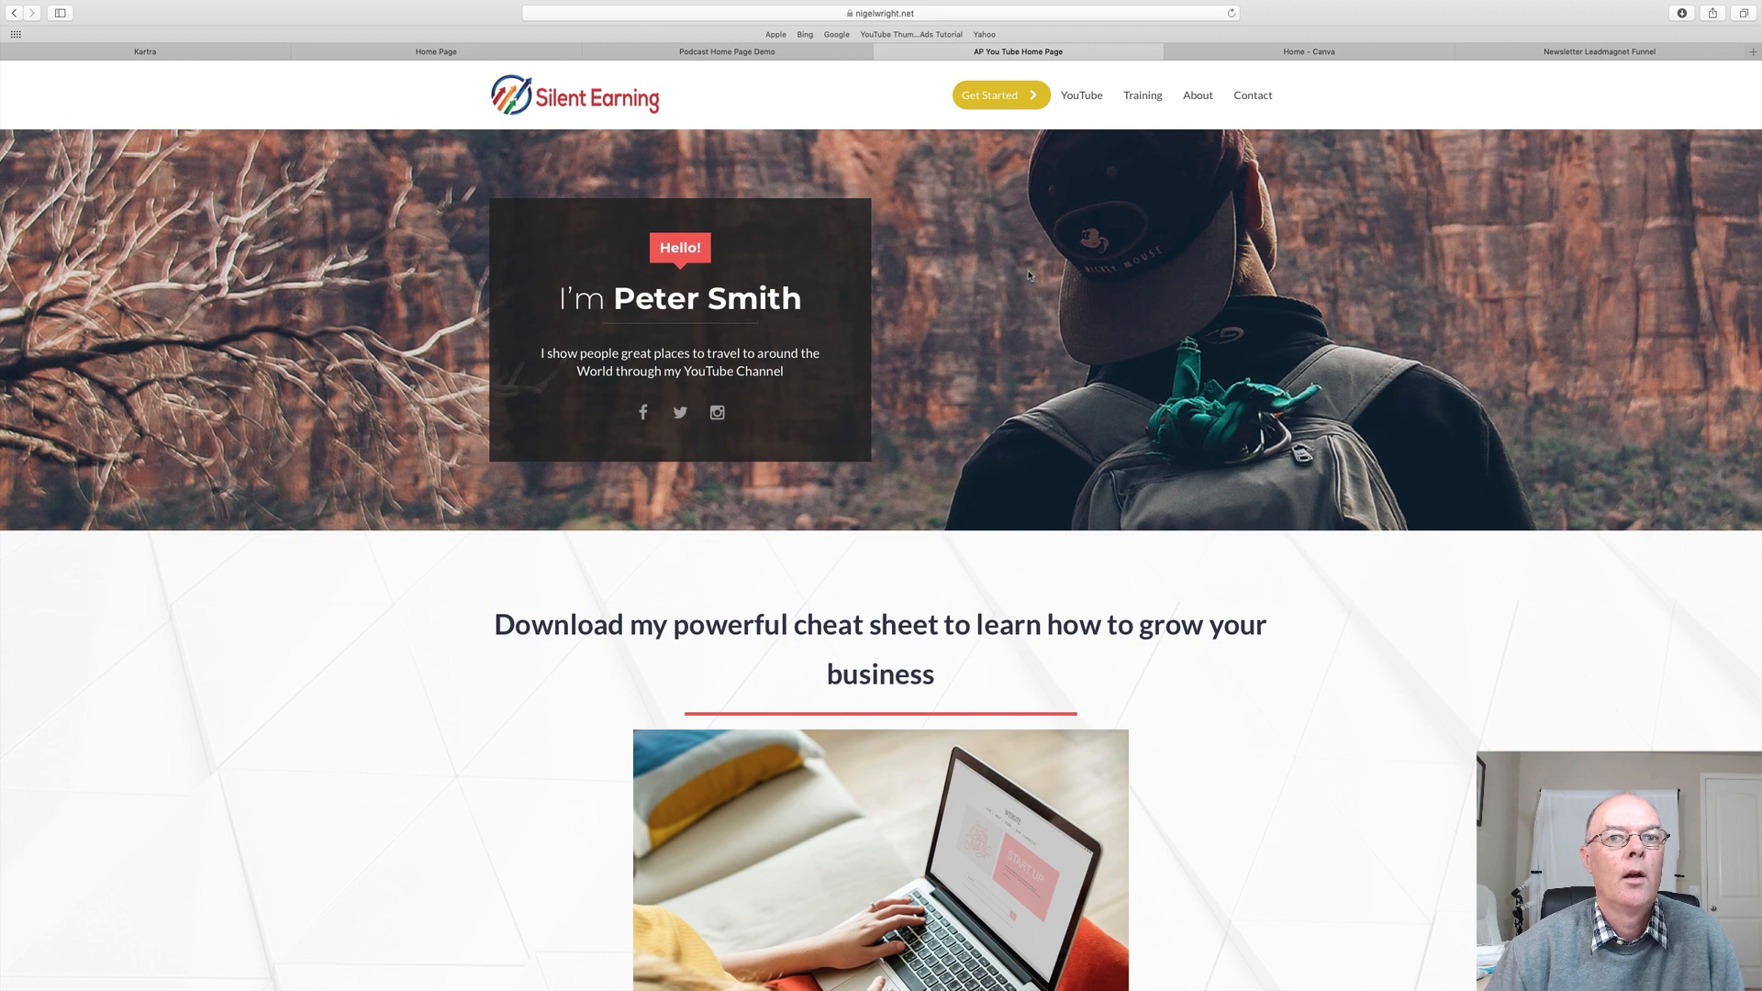
Review the demo YouTube home page from its hero banner and cheat sheet offer to the subscribe form
scroll(1028, 275, down, 5)
scroll(1028, 278, down, 2)
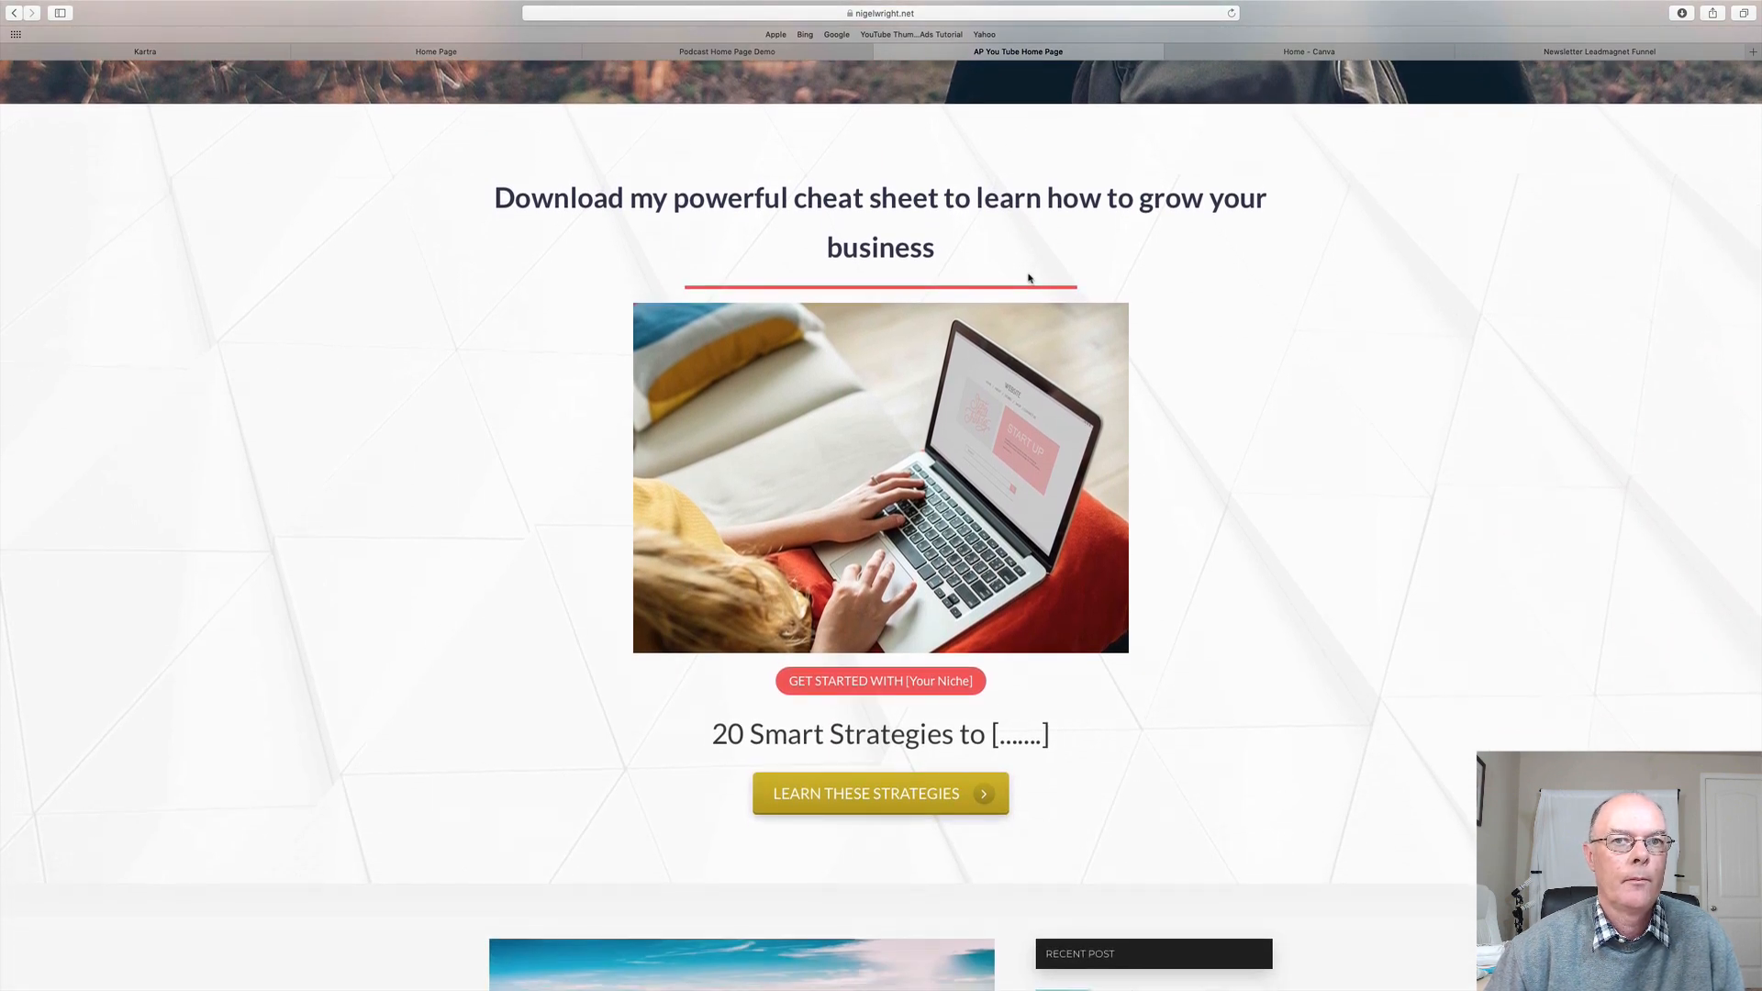
scroll(1029, 277, up, 5)
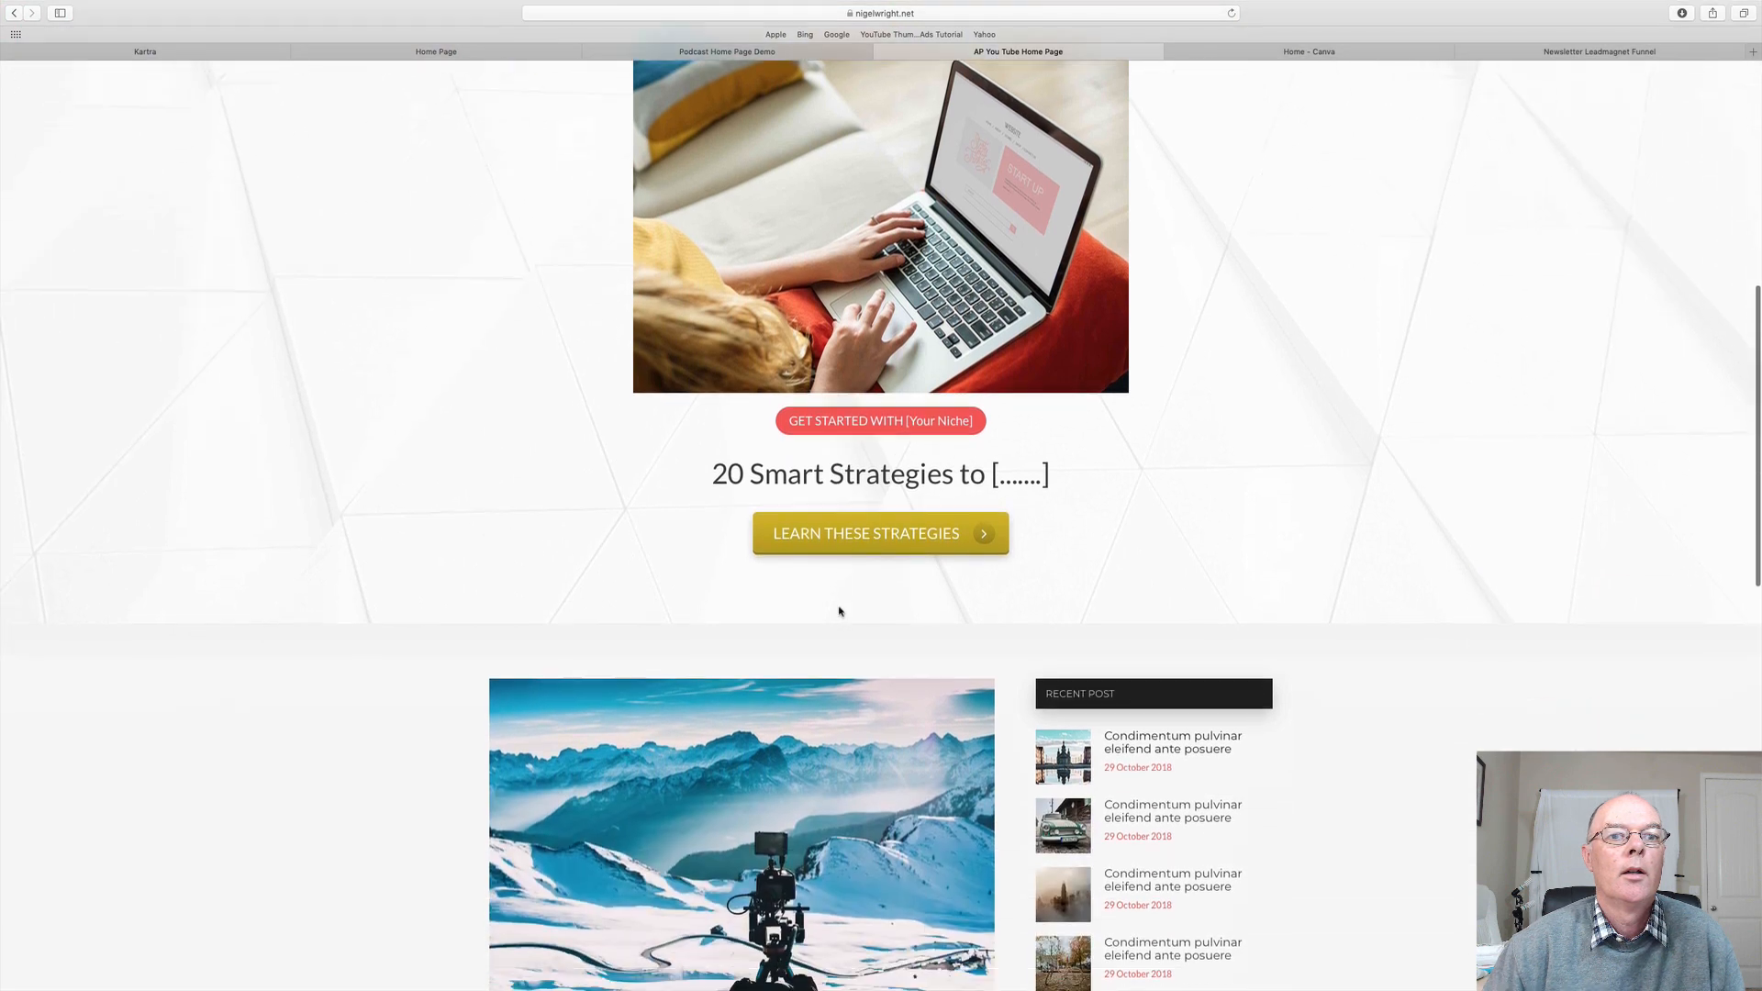
scroll(838, 609, down, 10)
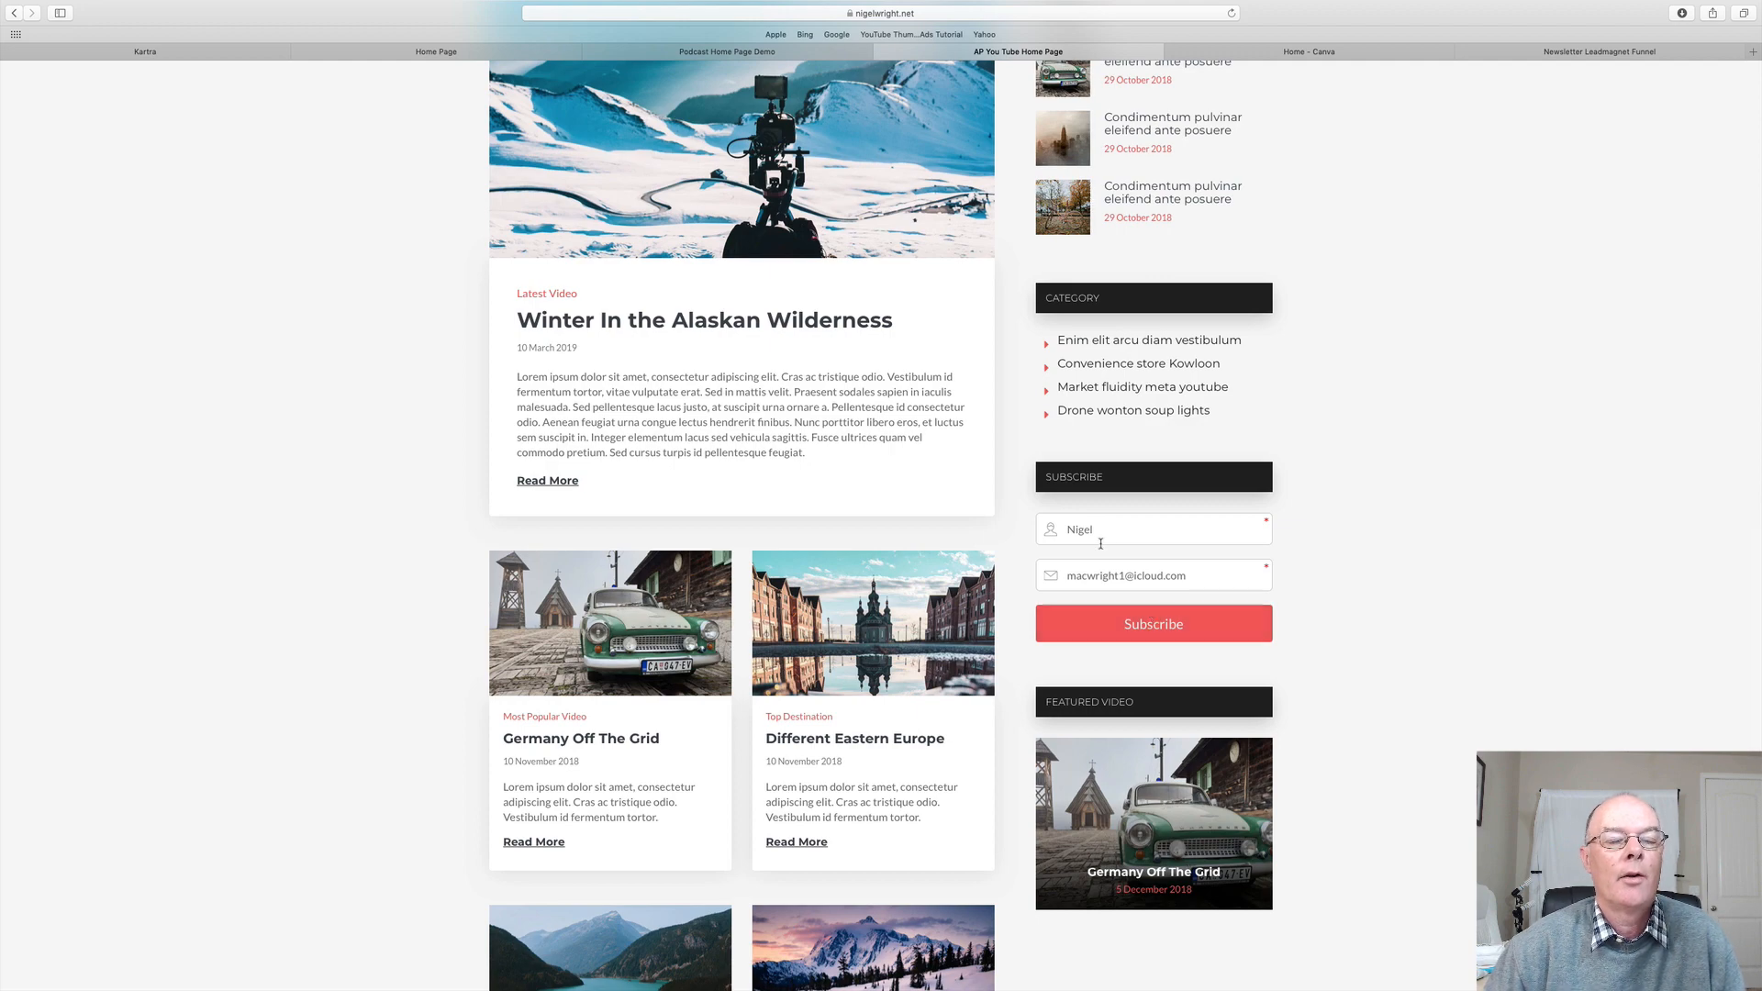
click(1197, 627)
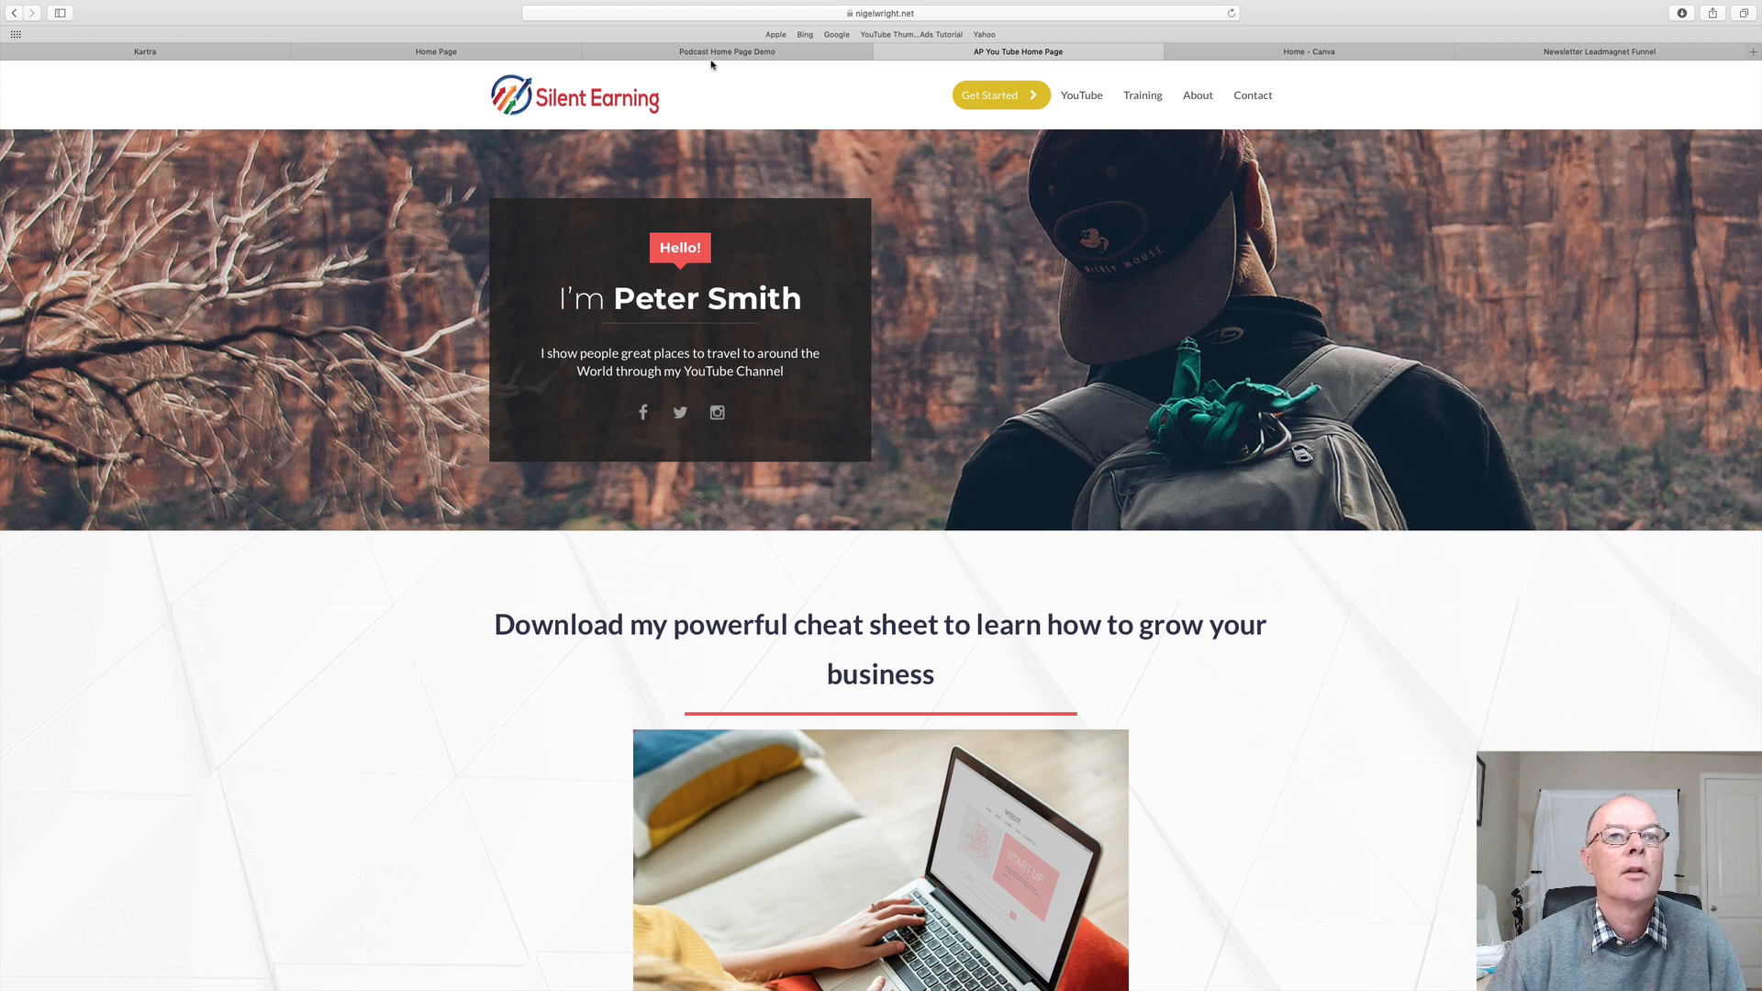
scroll(873, 678, down, 5)
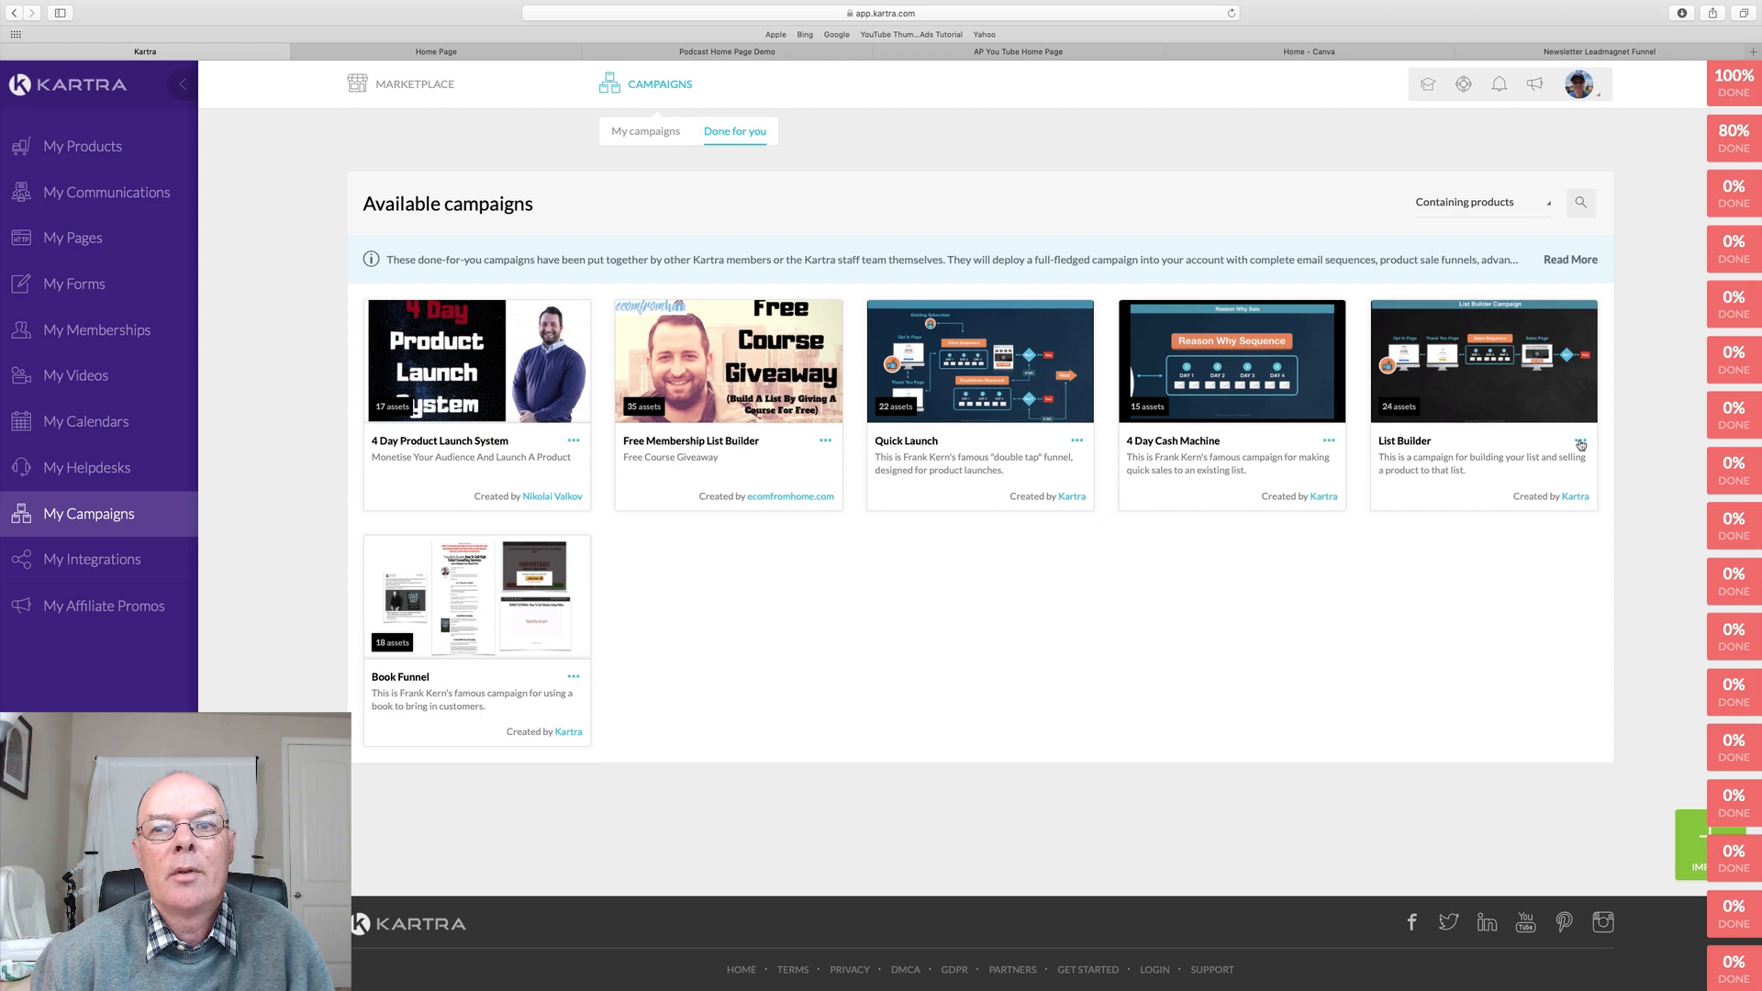
Inspect the List Builder campaign's assets in the product-filtered Done for you list and close the overview
click(1582, 444)
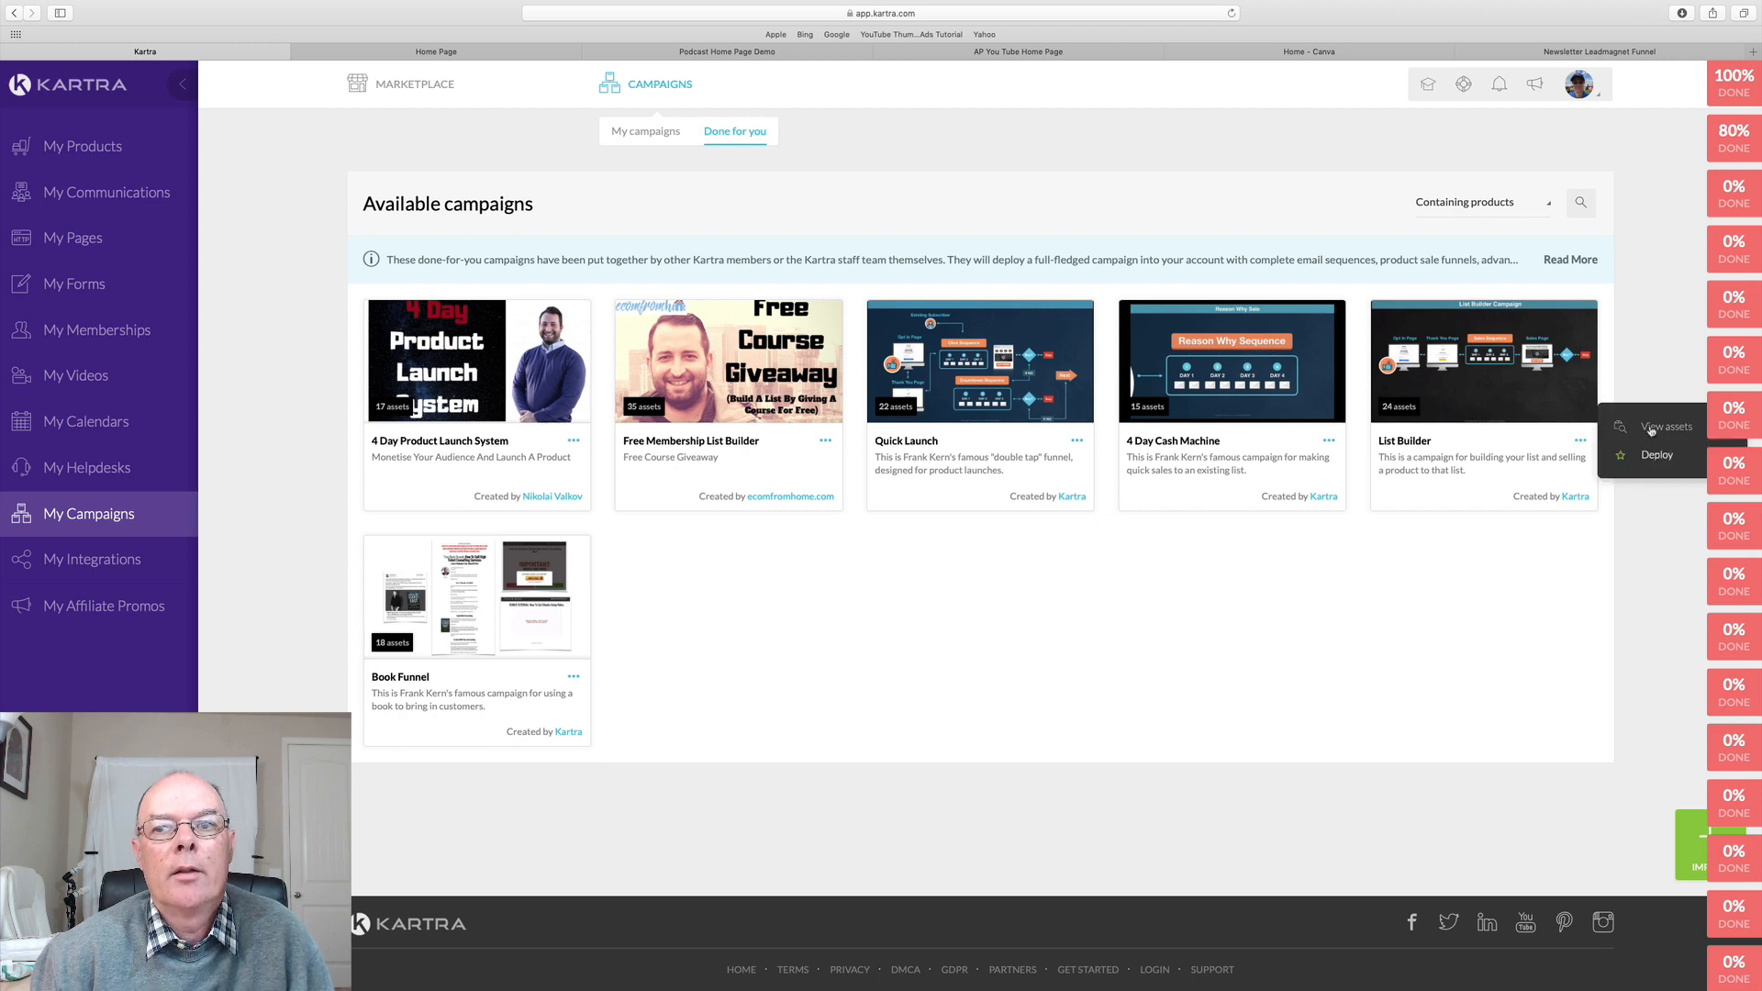
click(1649, 427)
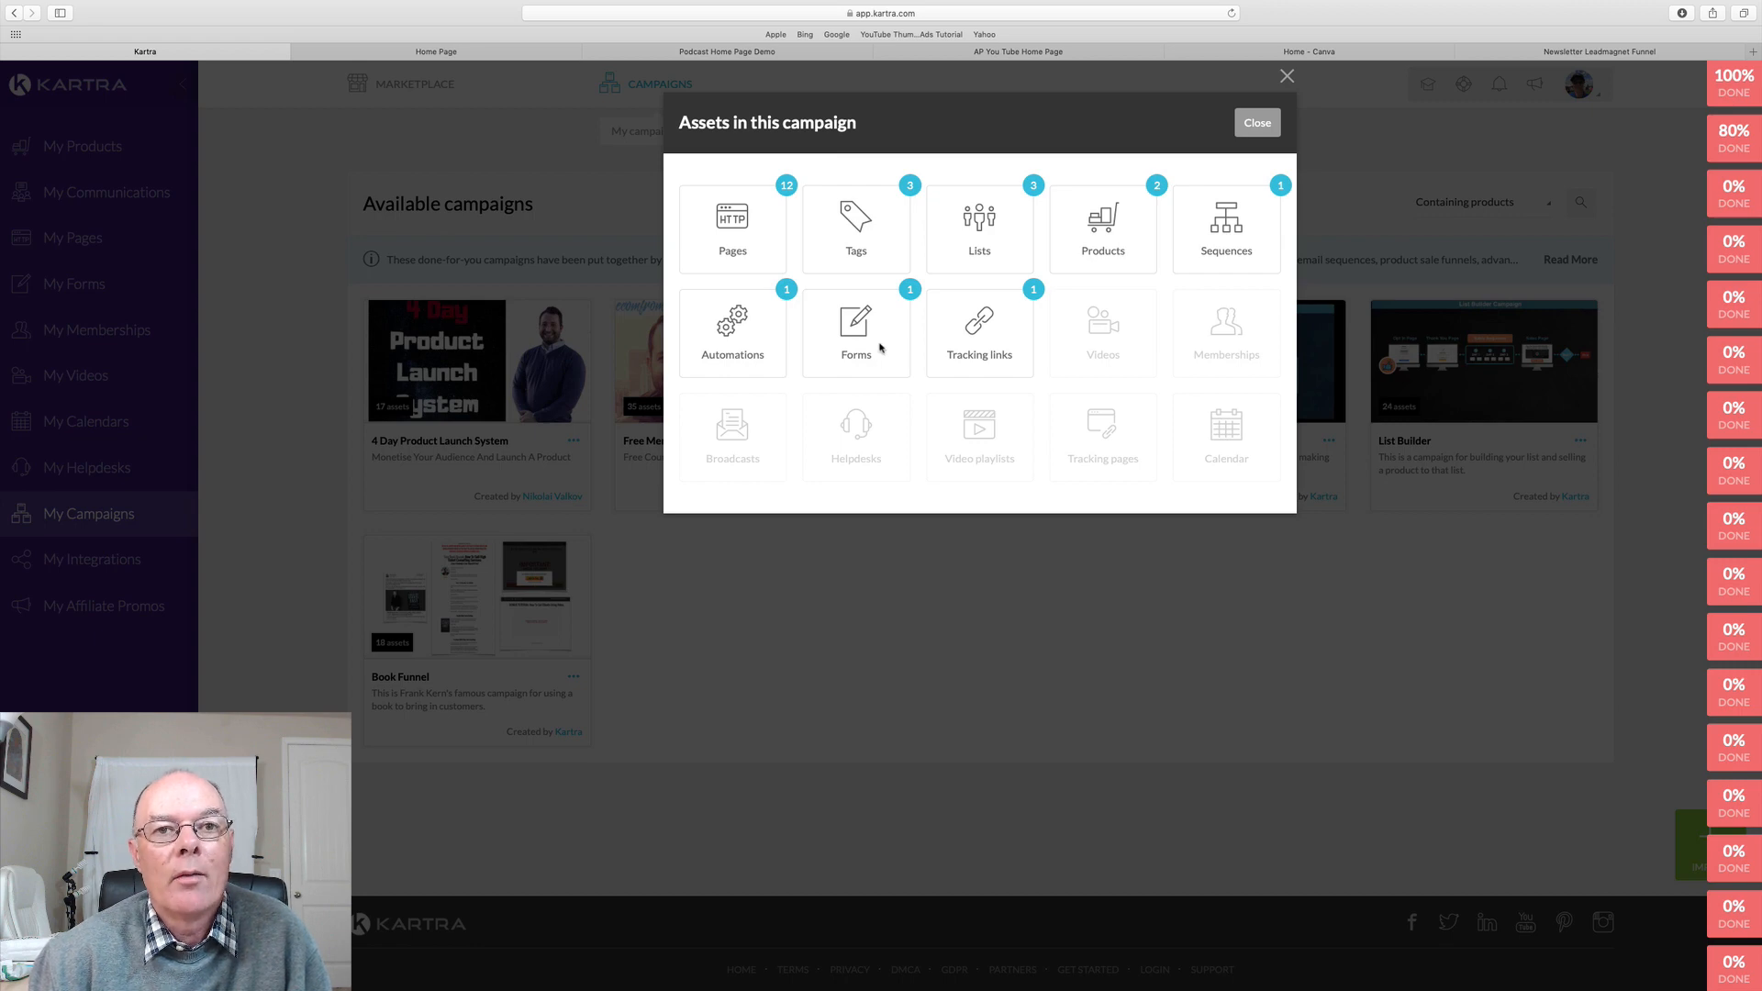
click(1257, 123)
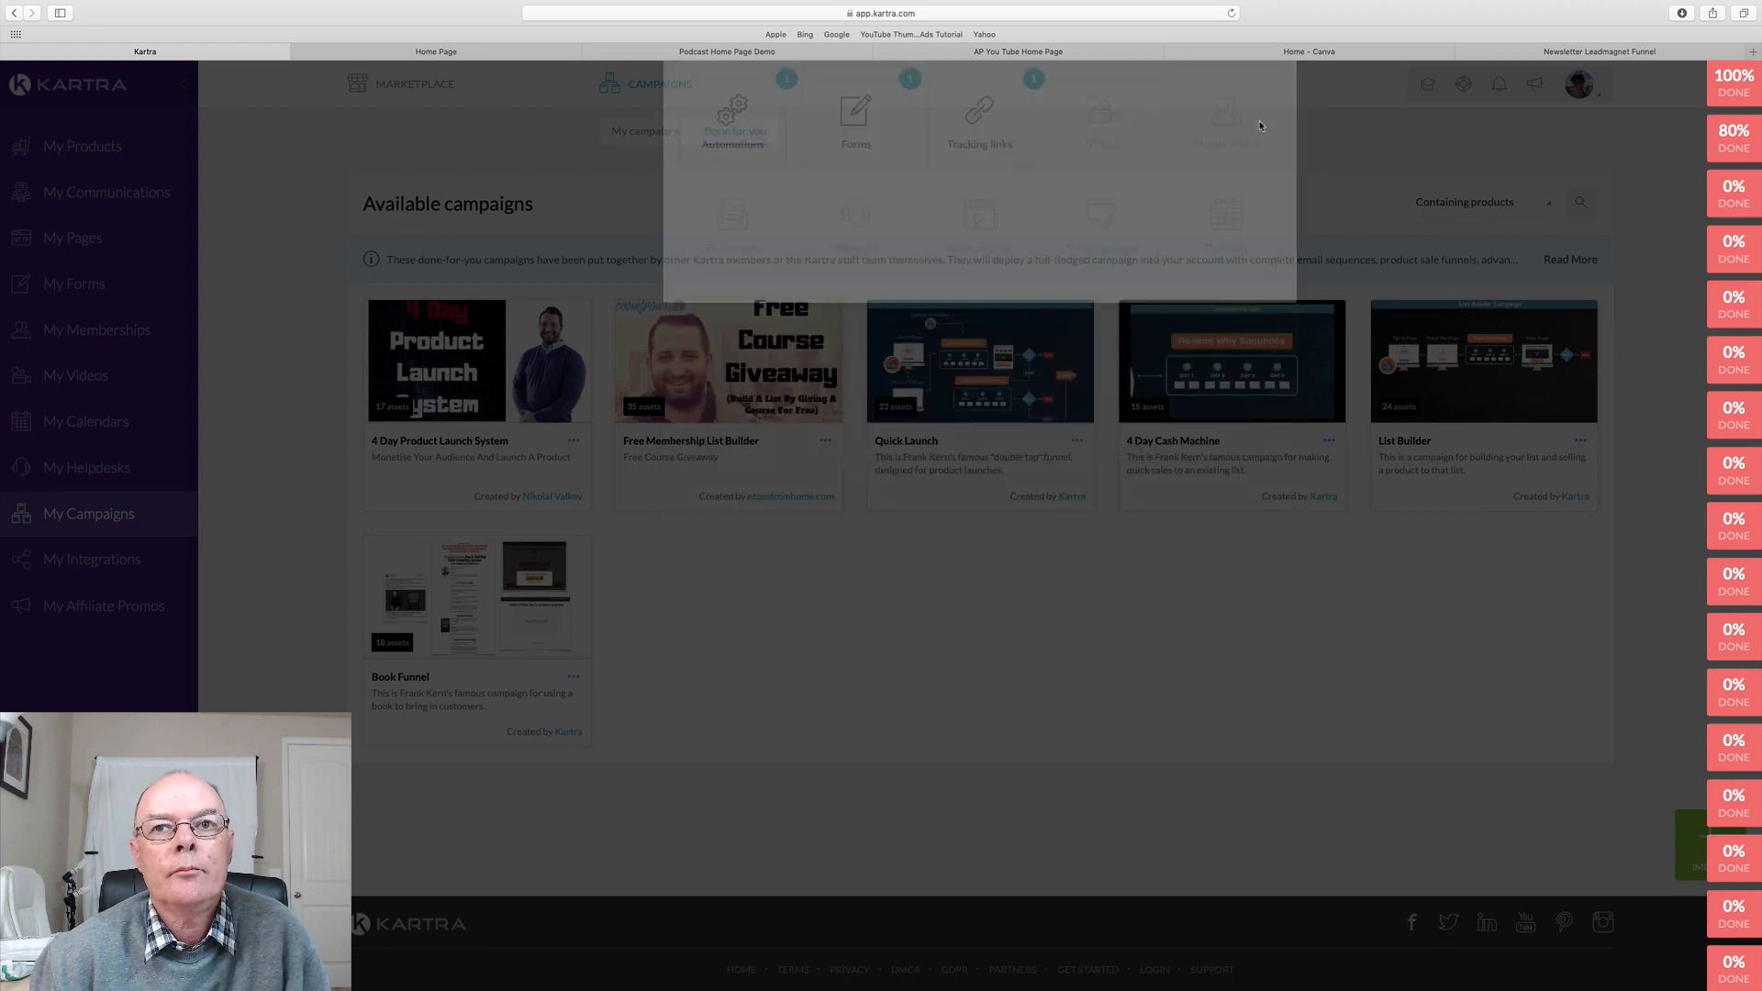
Deploy the List Builder campaign with the prefix LeadMag, keeping its campaign name, and close the deployment window
click(1581, 442)
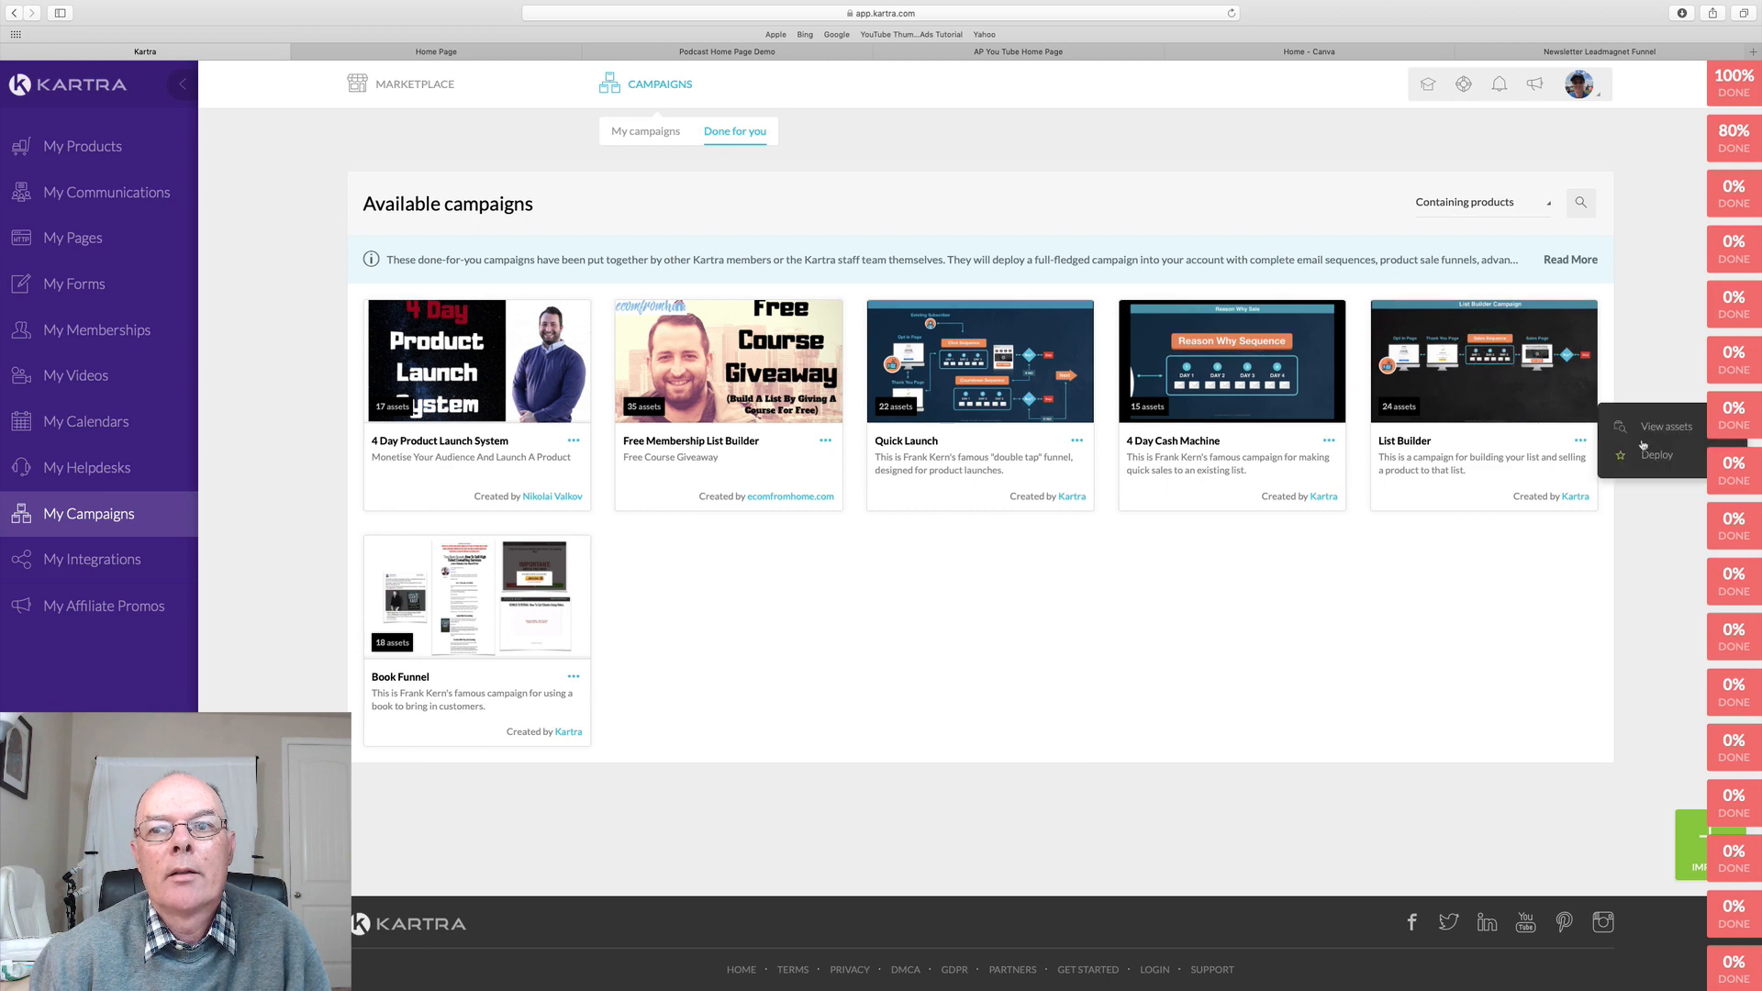
click(1656, 462)
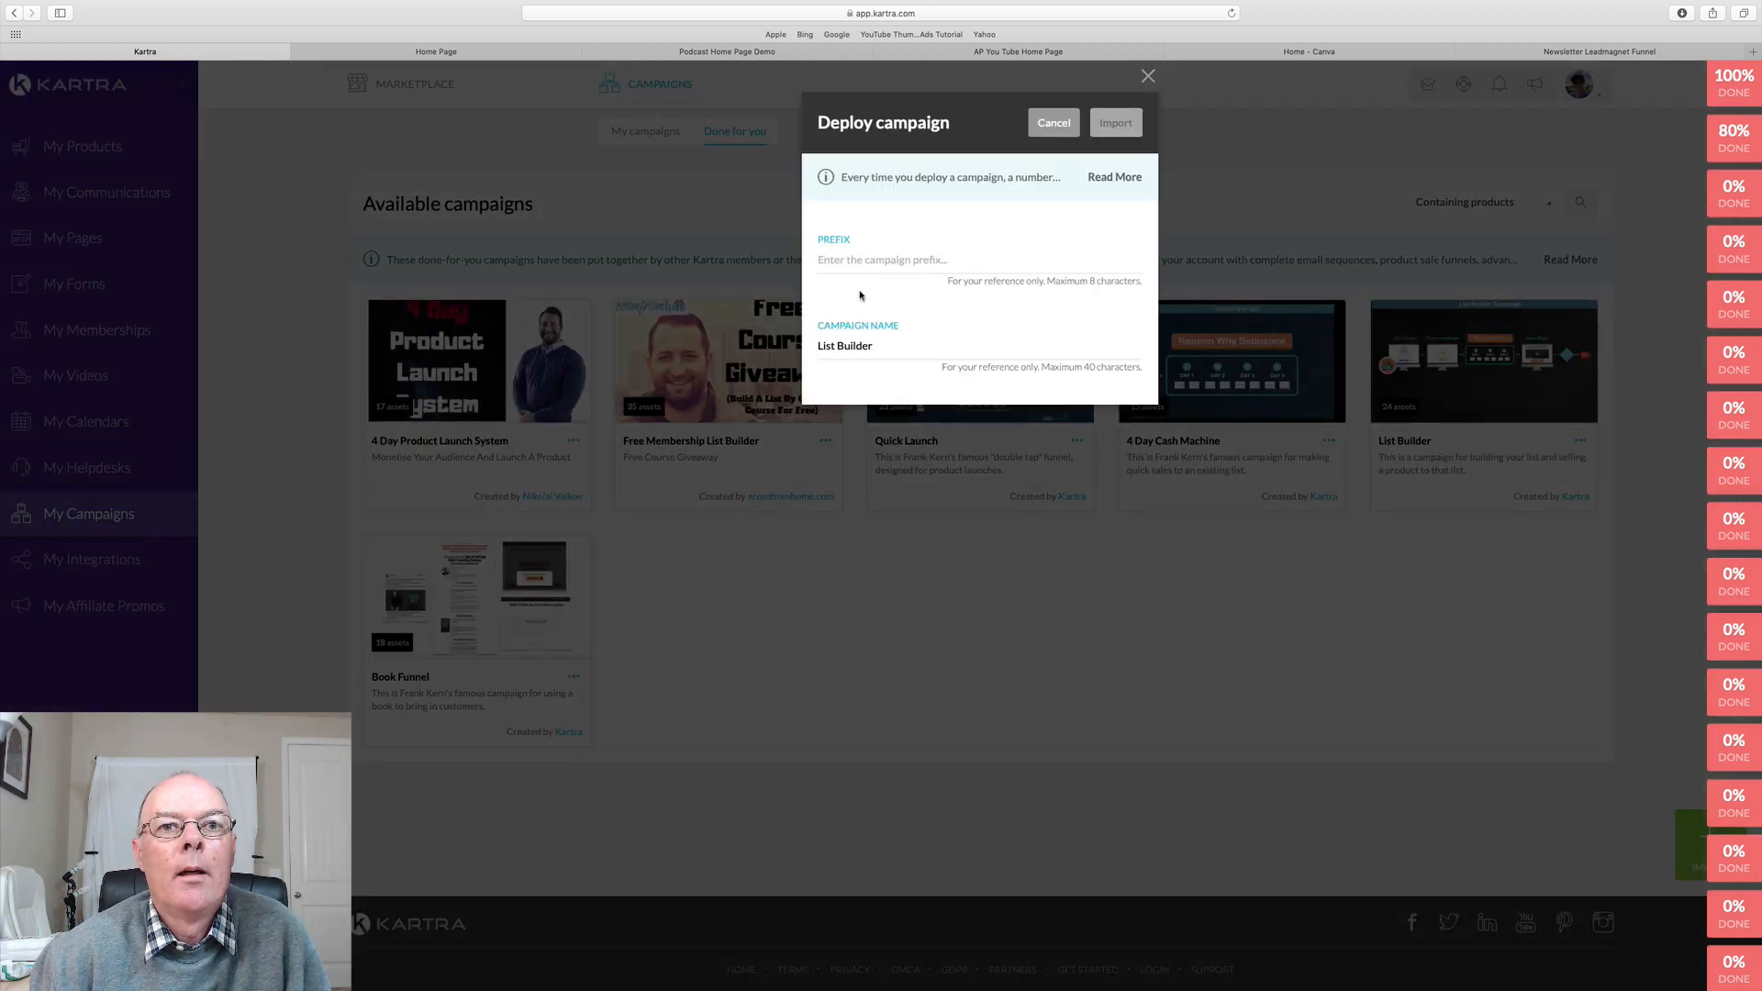
click(830, 264)
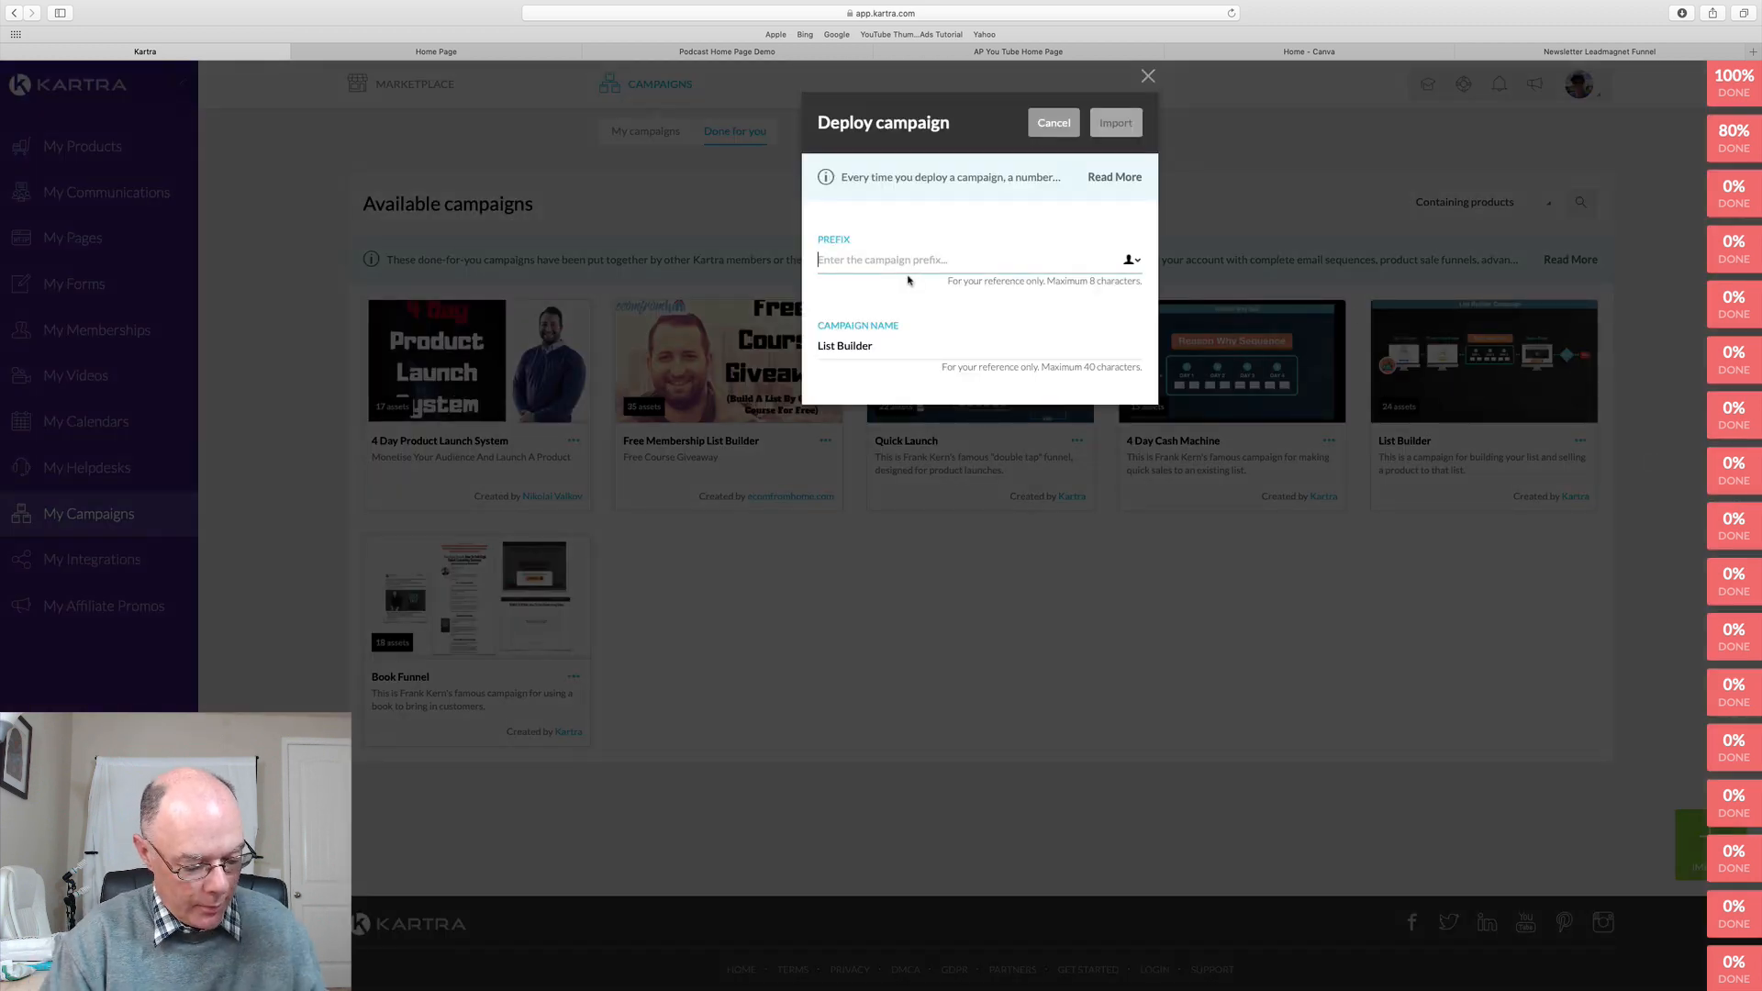
text(Lea)
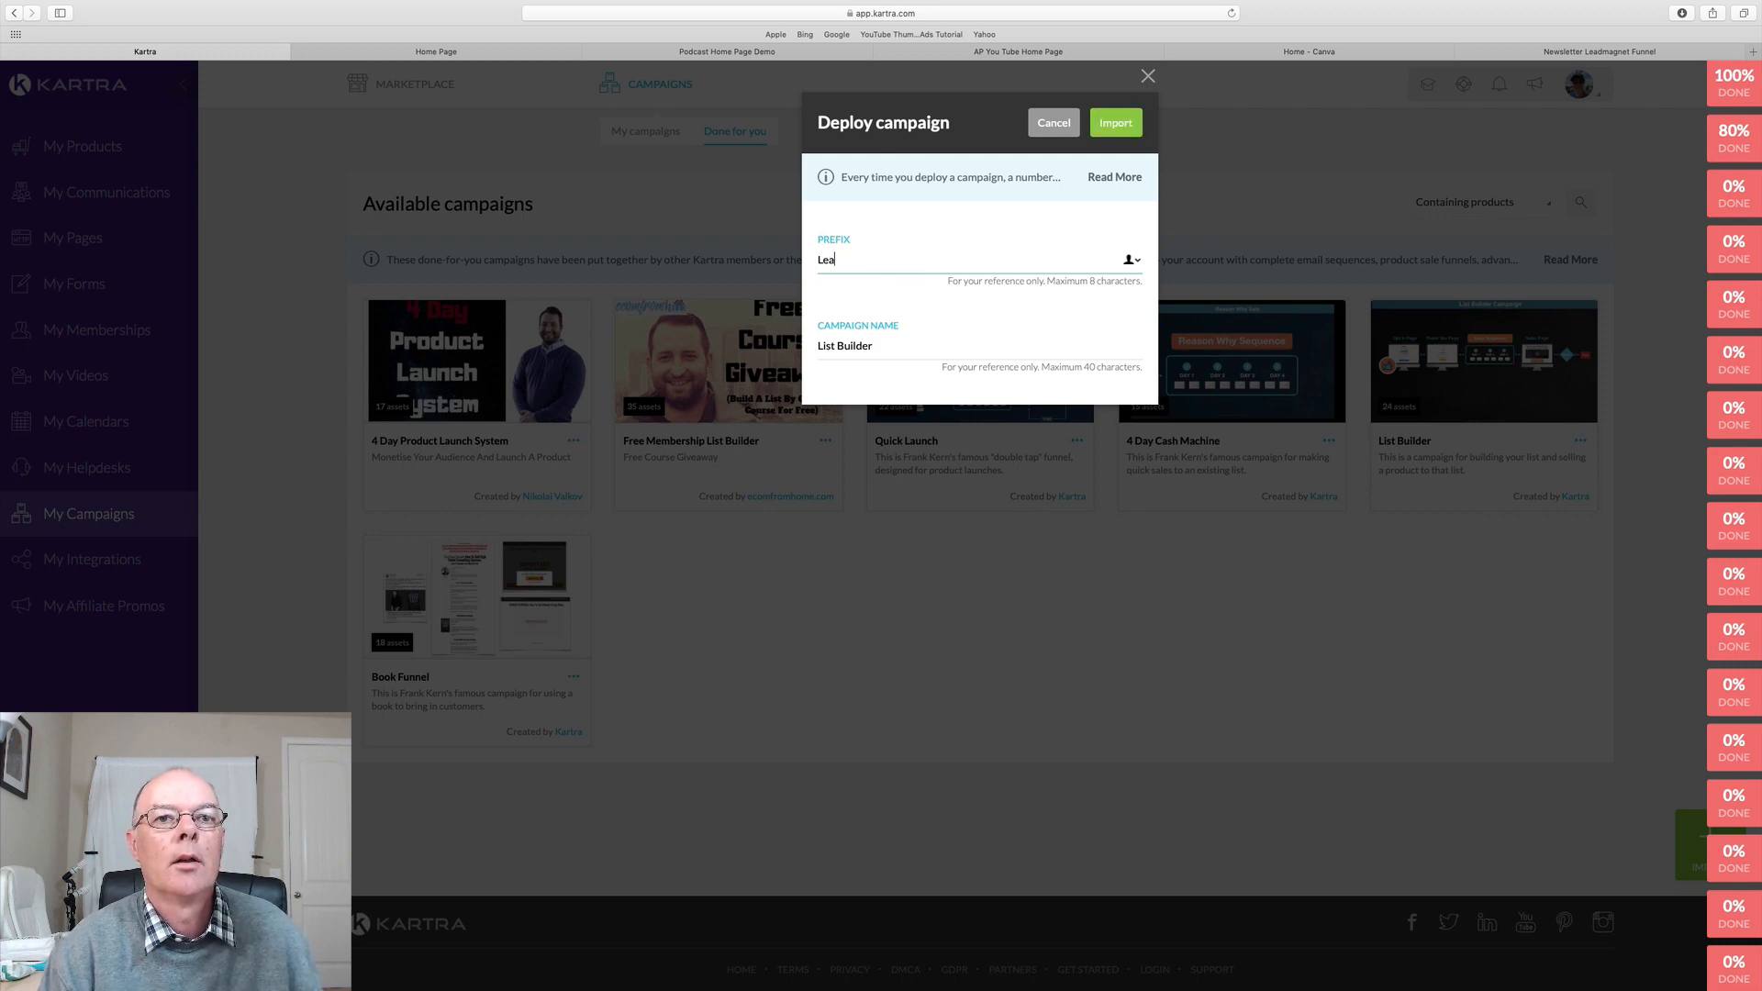
text(d)
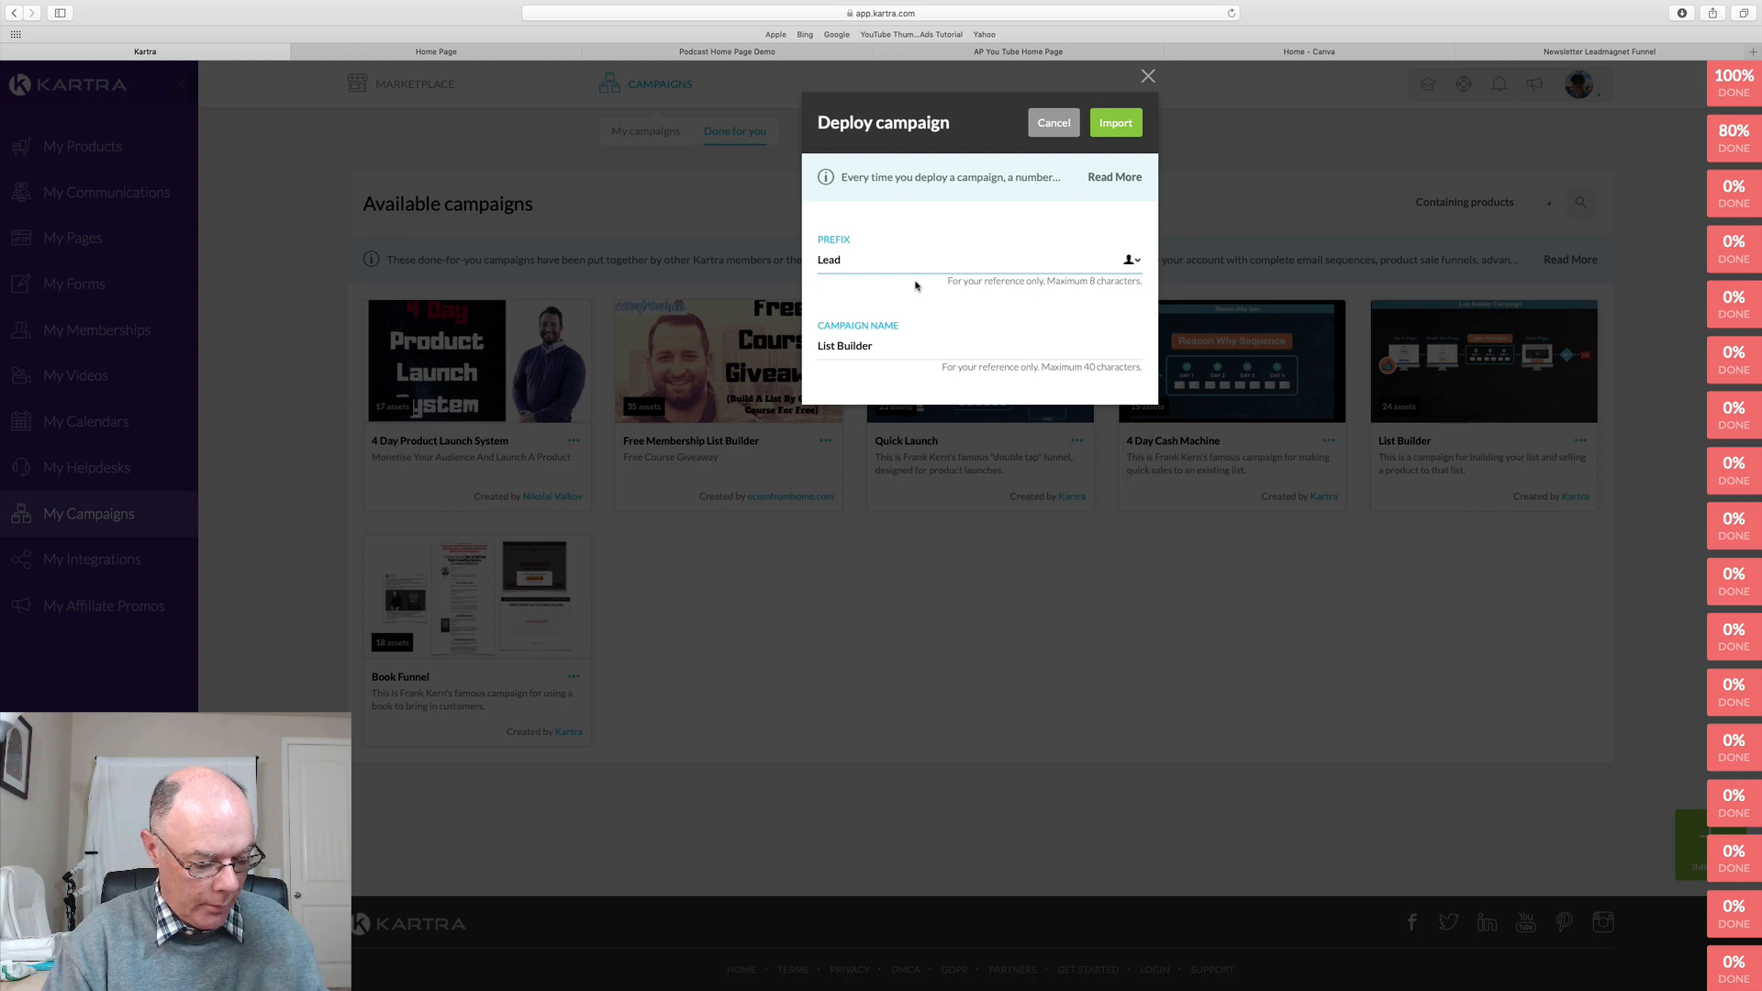
text(Mag)
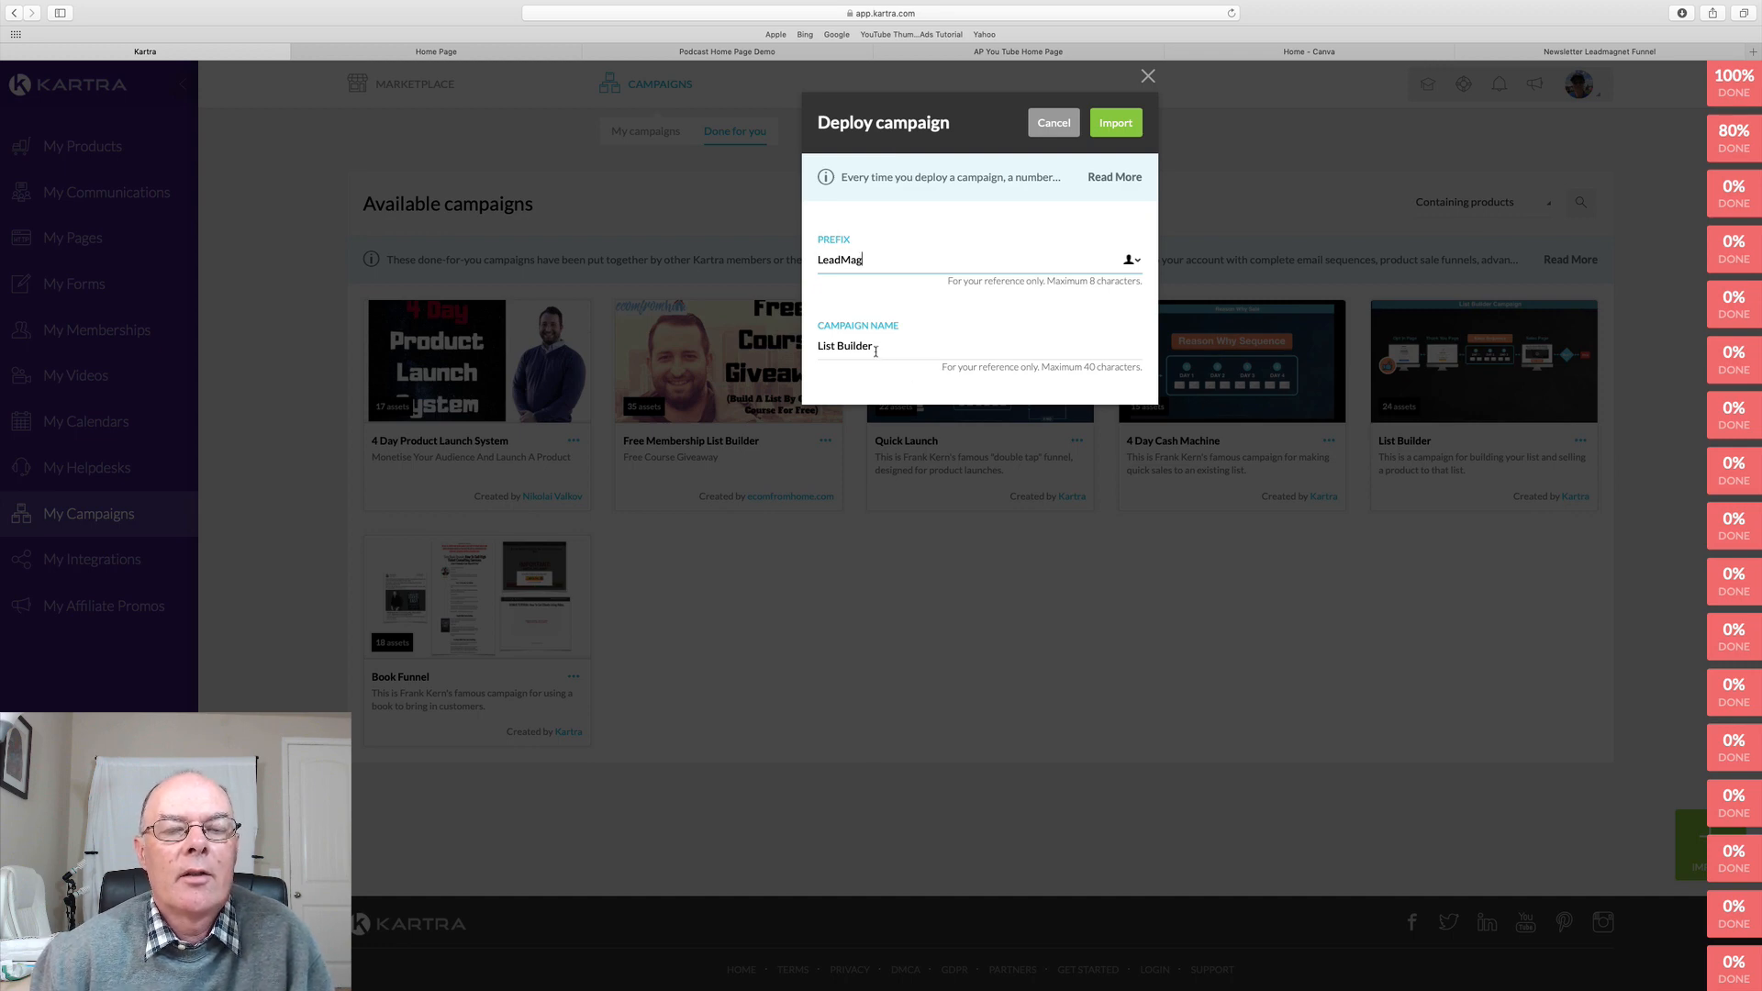
click(1116, 123)
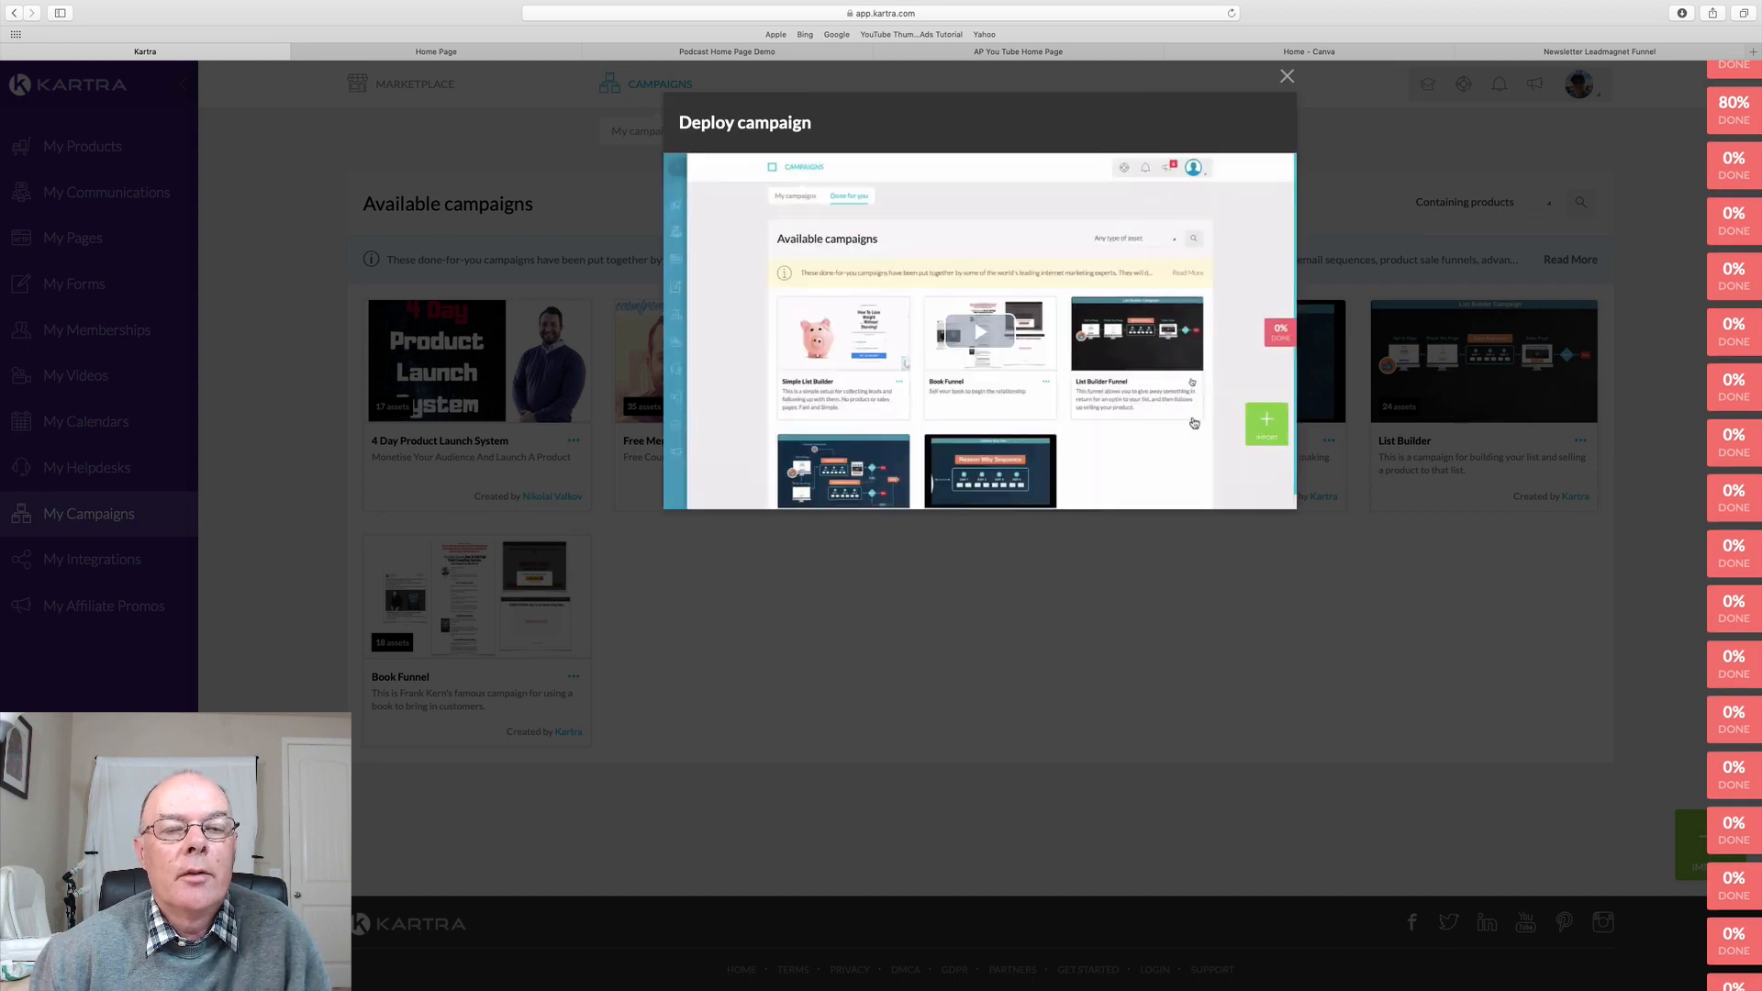
click(1287, 78)
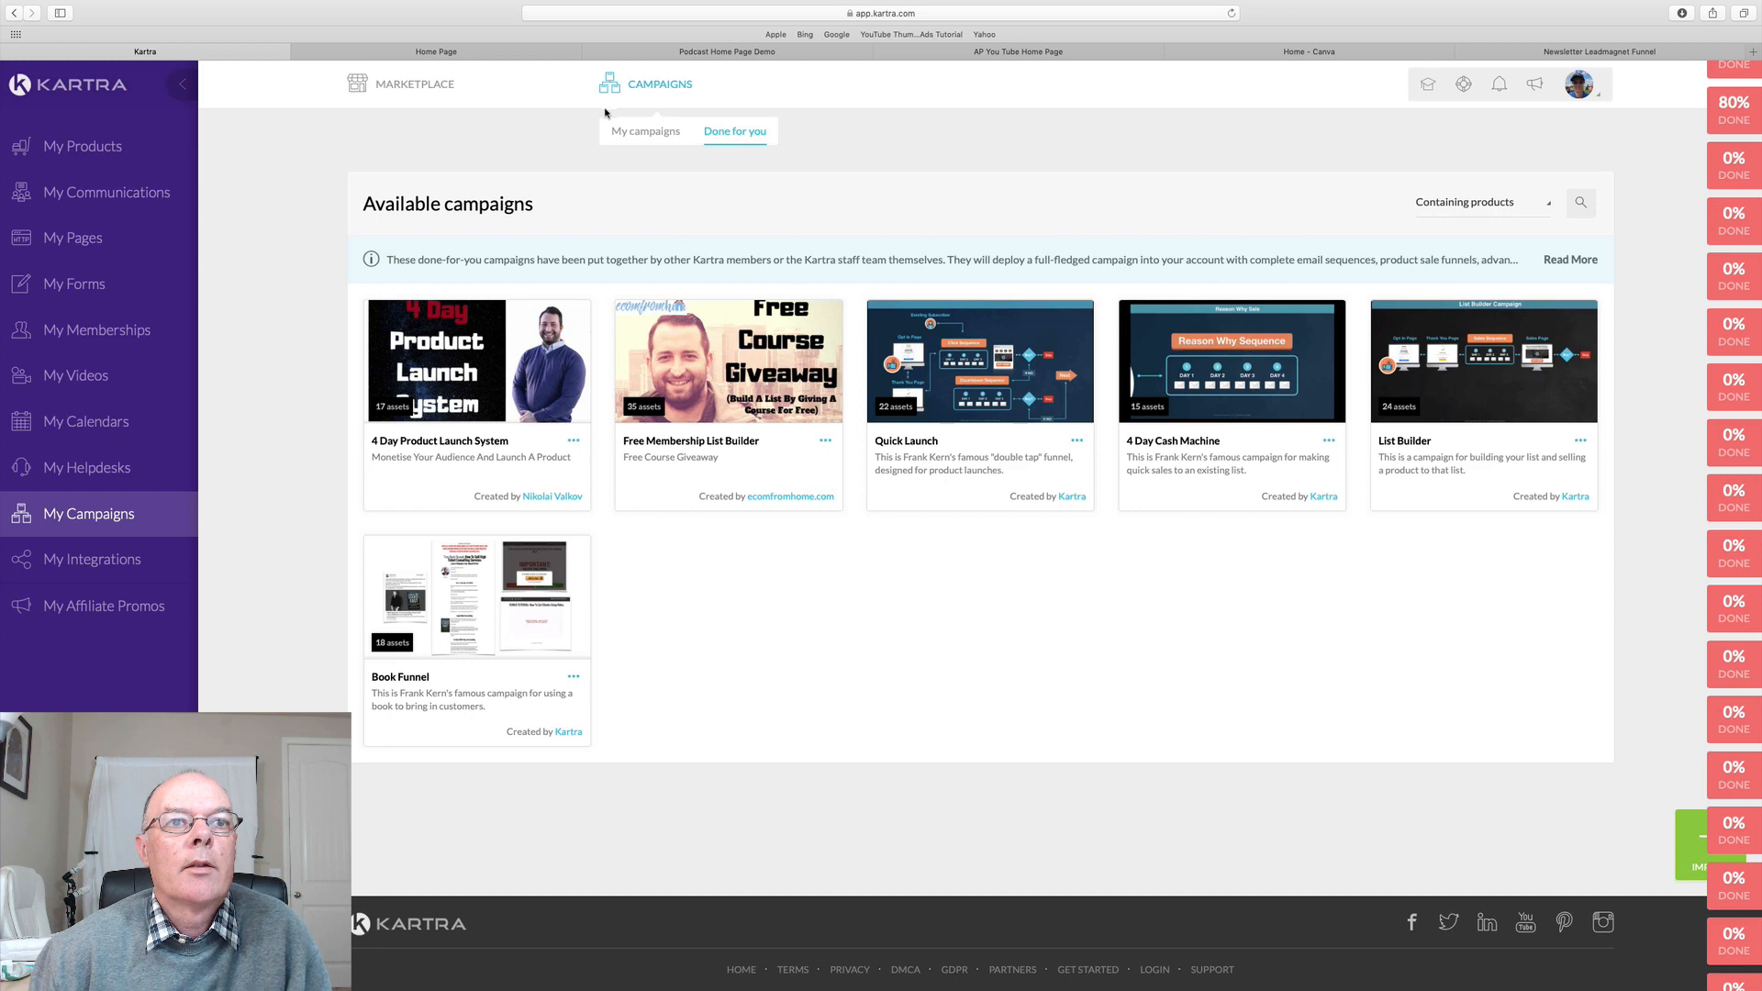
Find the LeadMag List Builder campaign among the account's own campaigns and open the pages in its assets
click(661, 133)
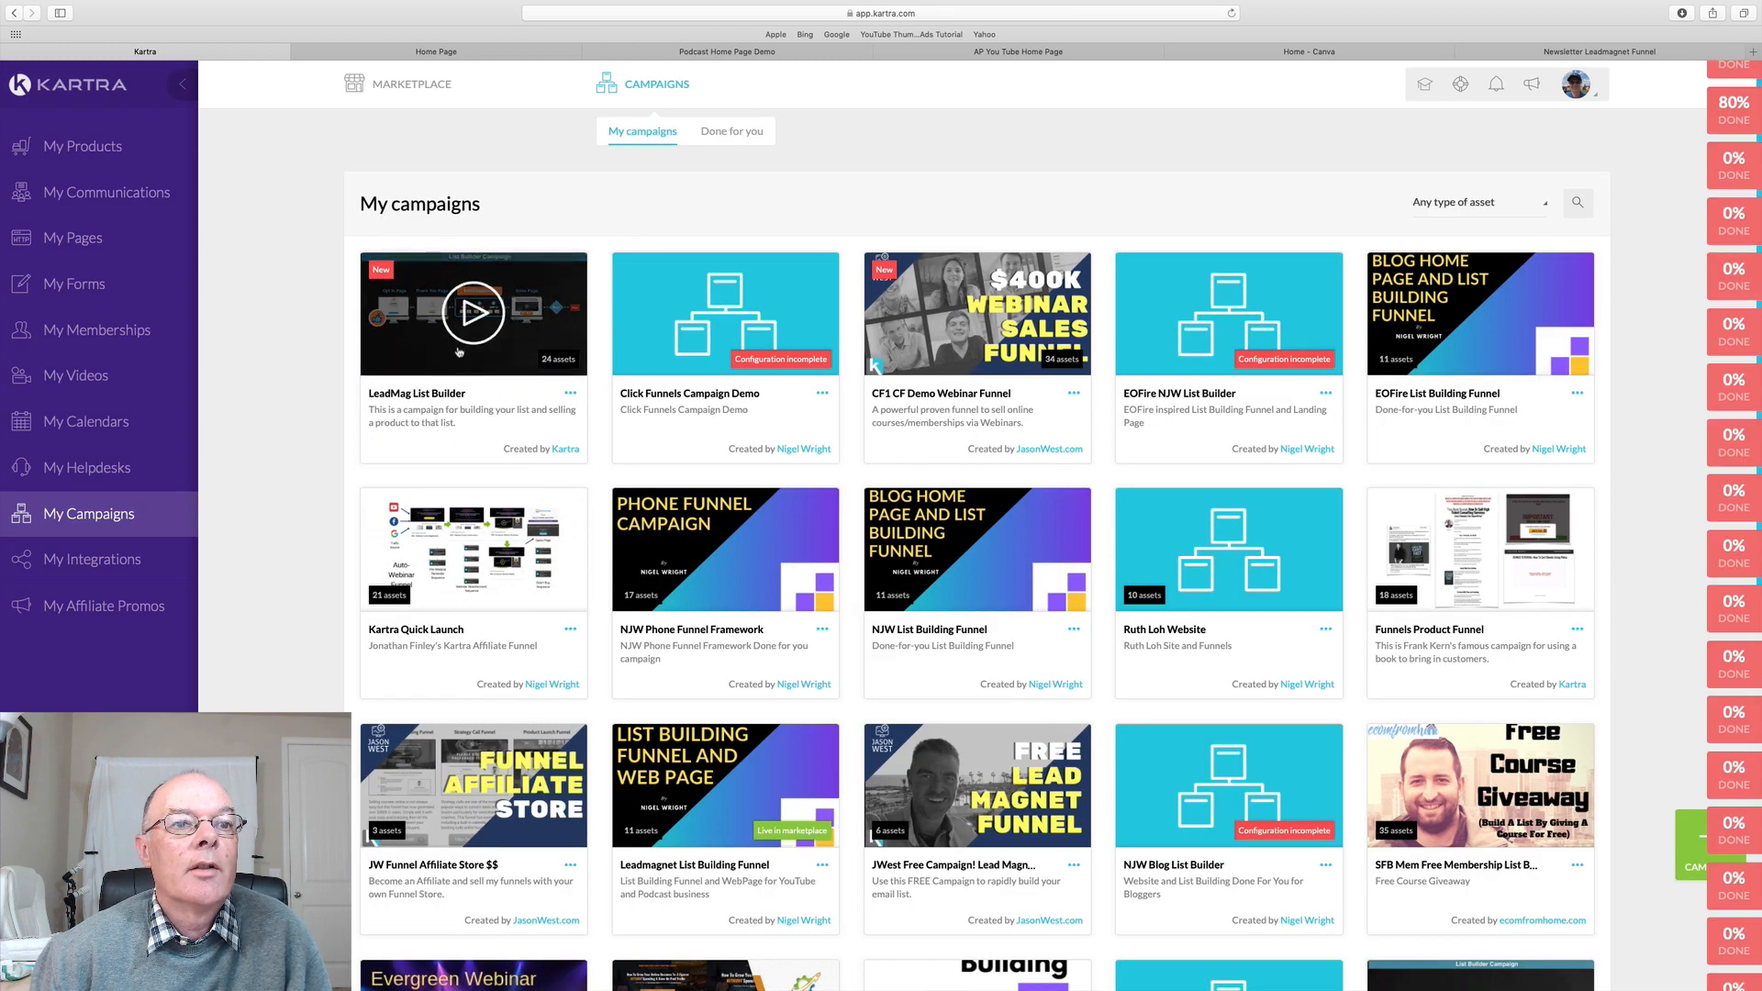
click(571, 394)
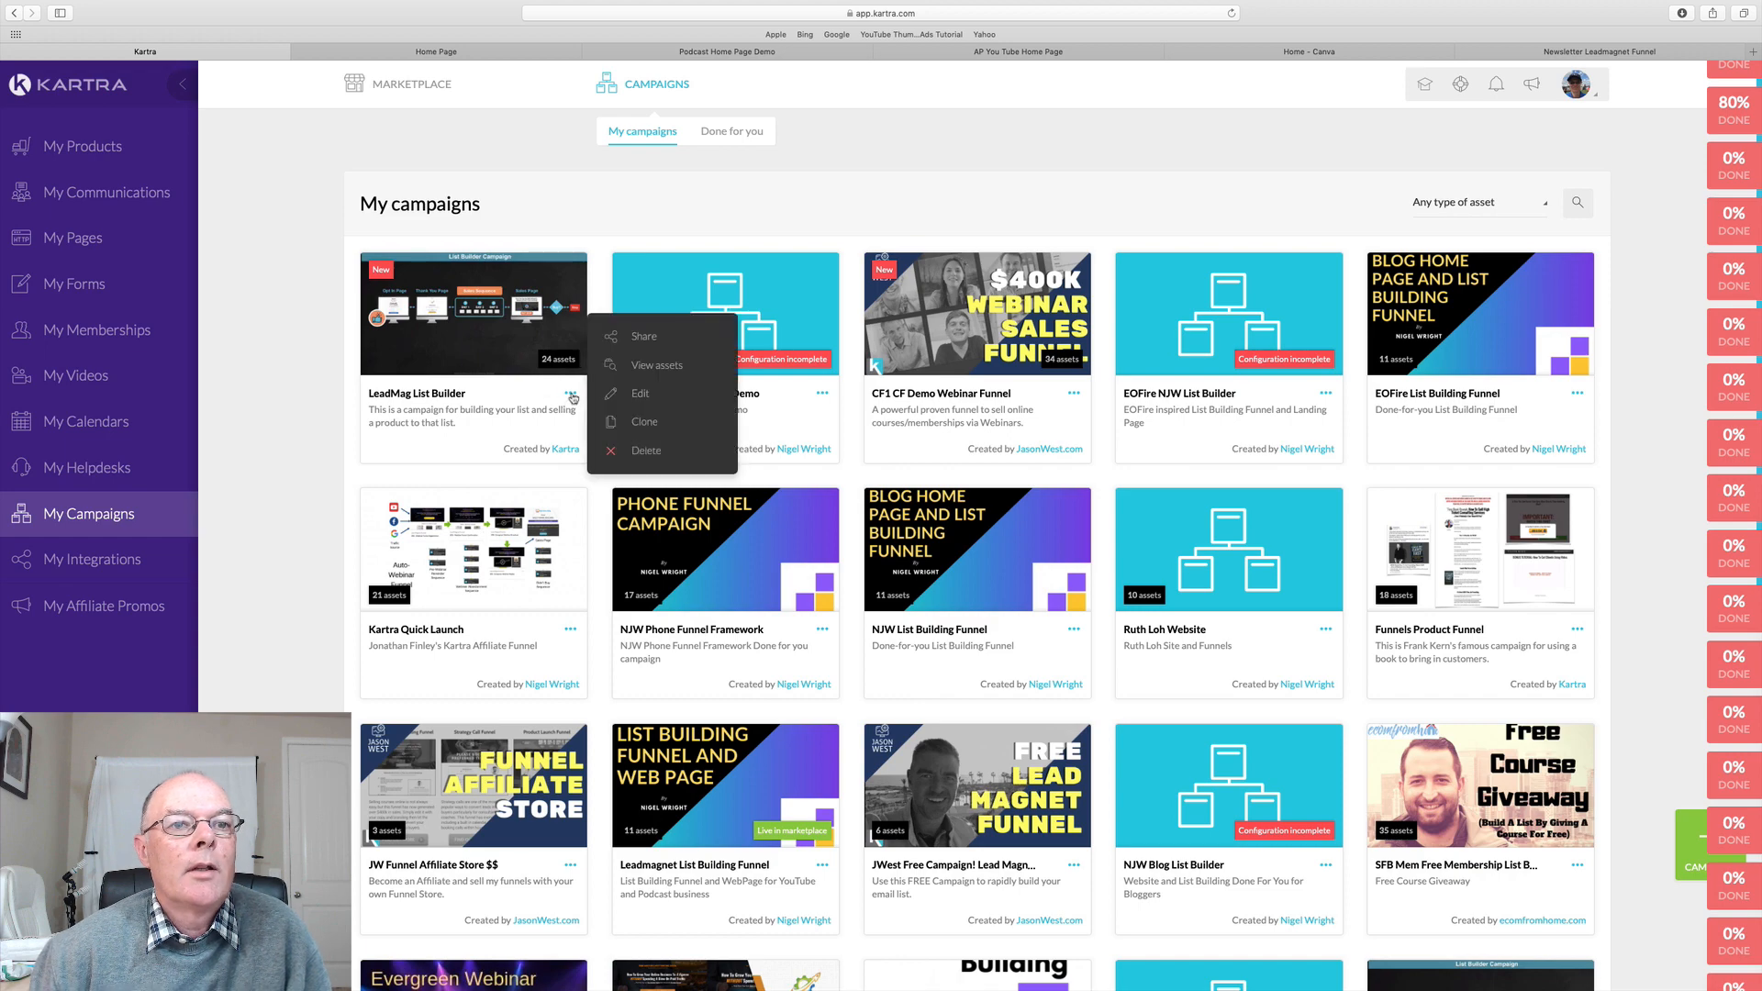
click(649, 367)
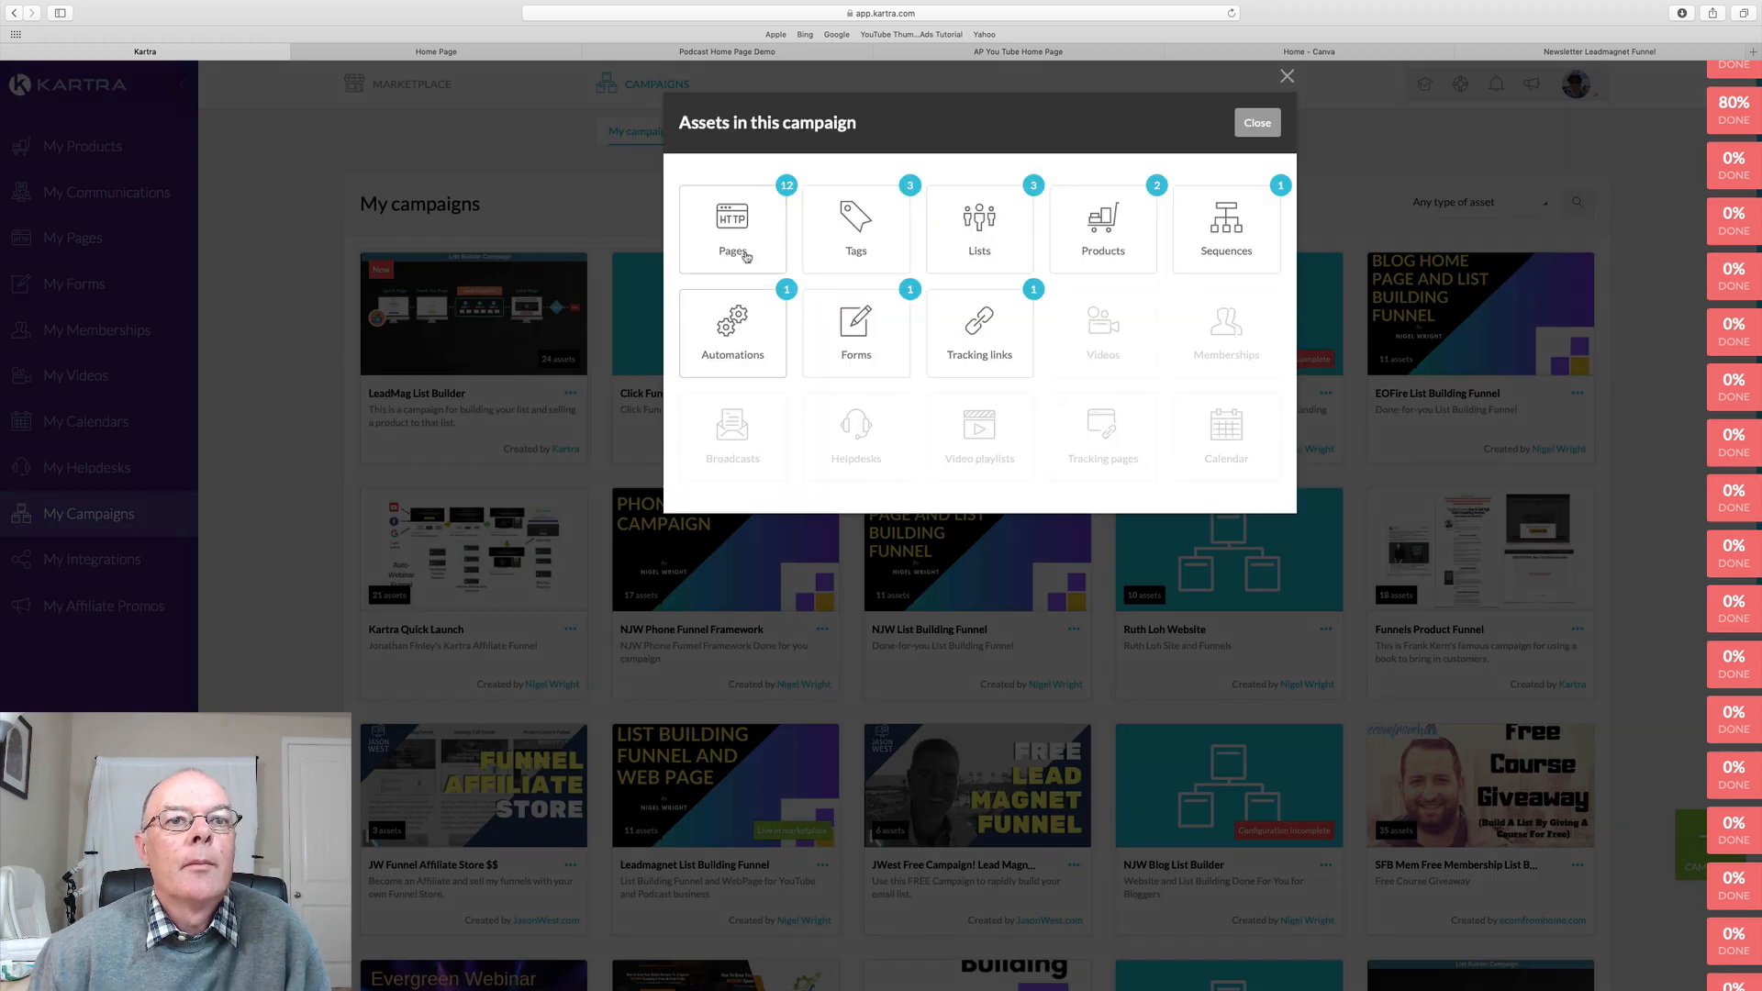
click(744, 252)
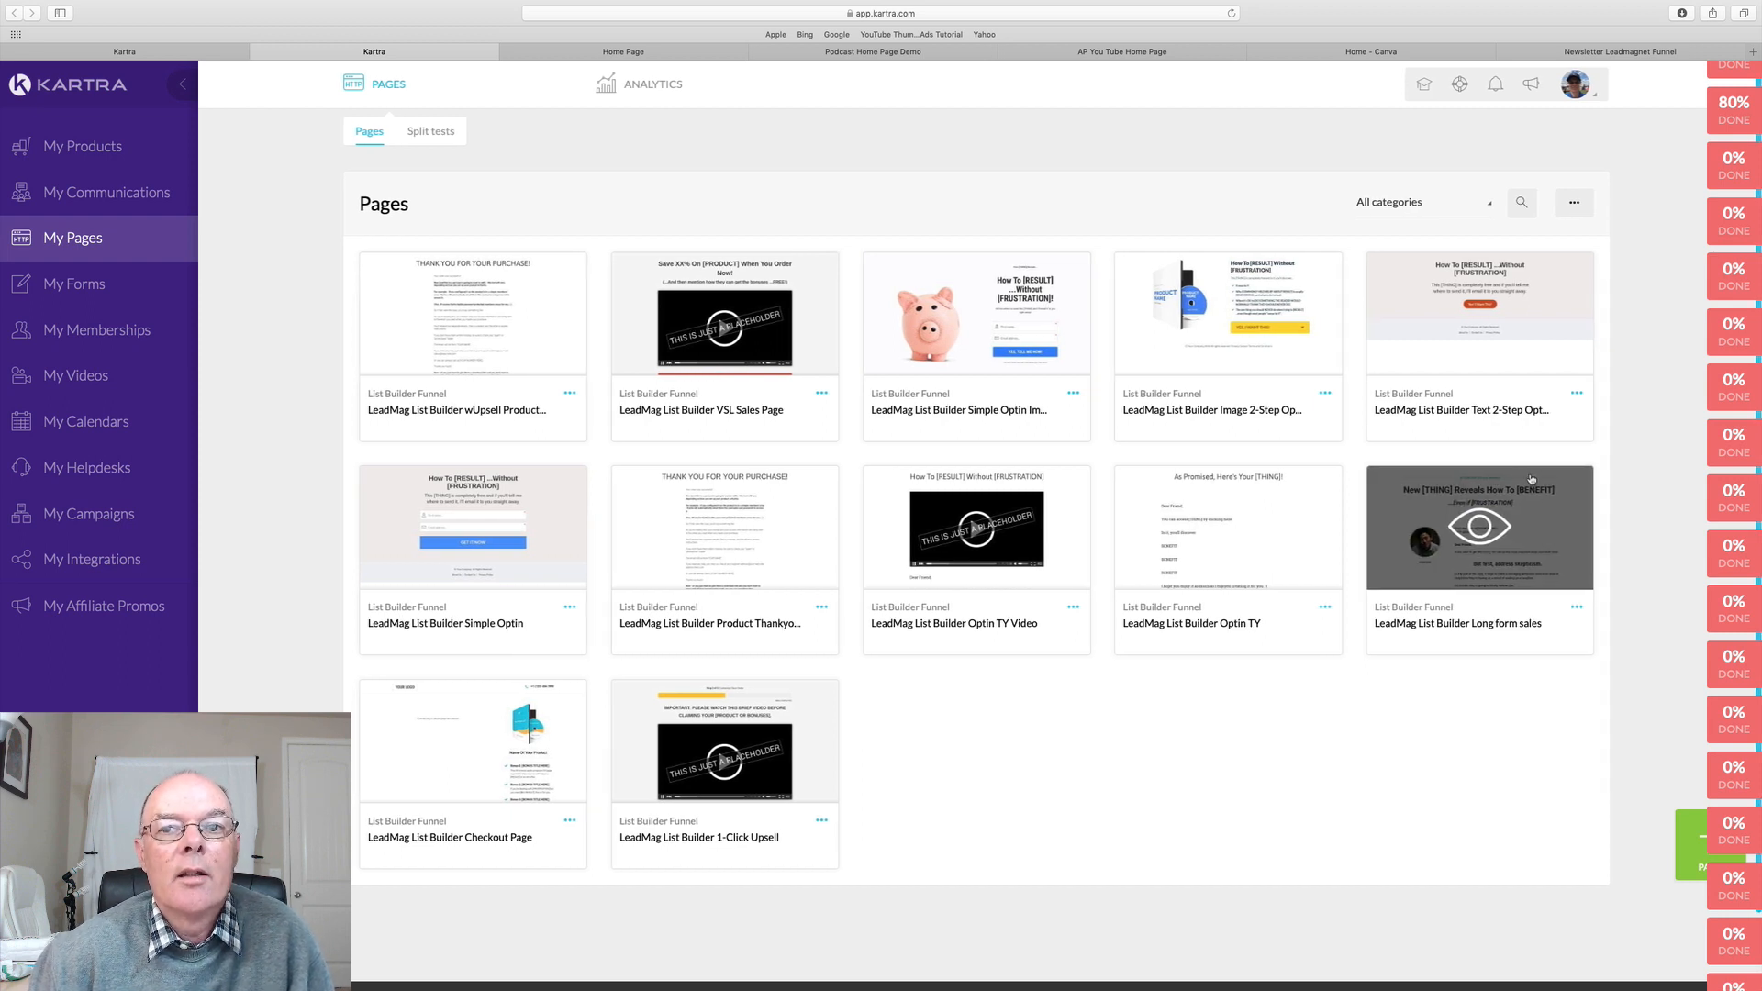
Delete the LeadMag List Builder wUpsell product thank-you page and confirm the deletion
click(1578, 609)
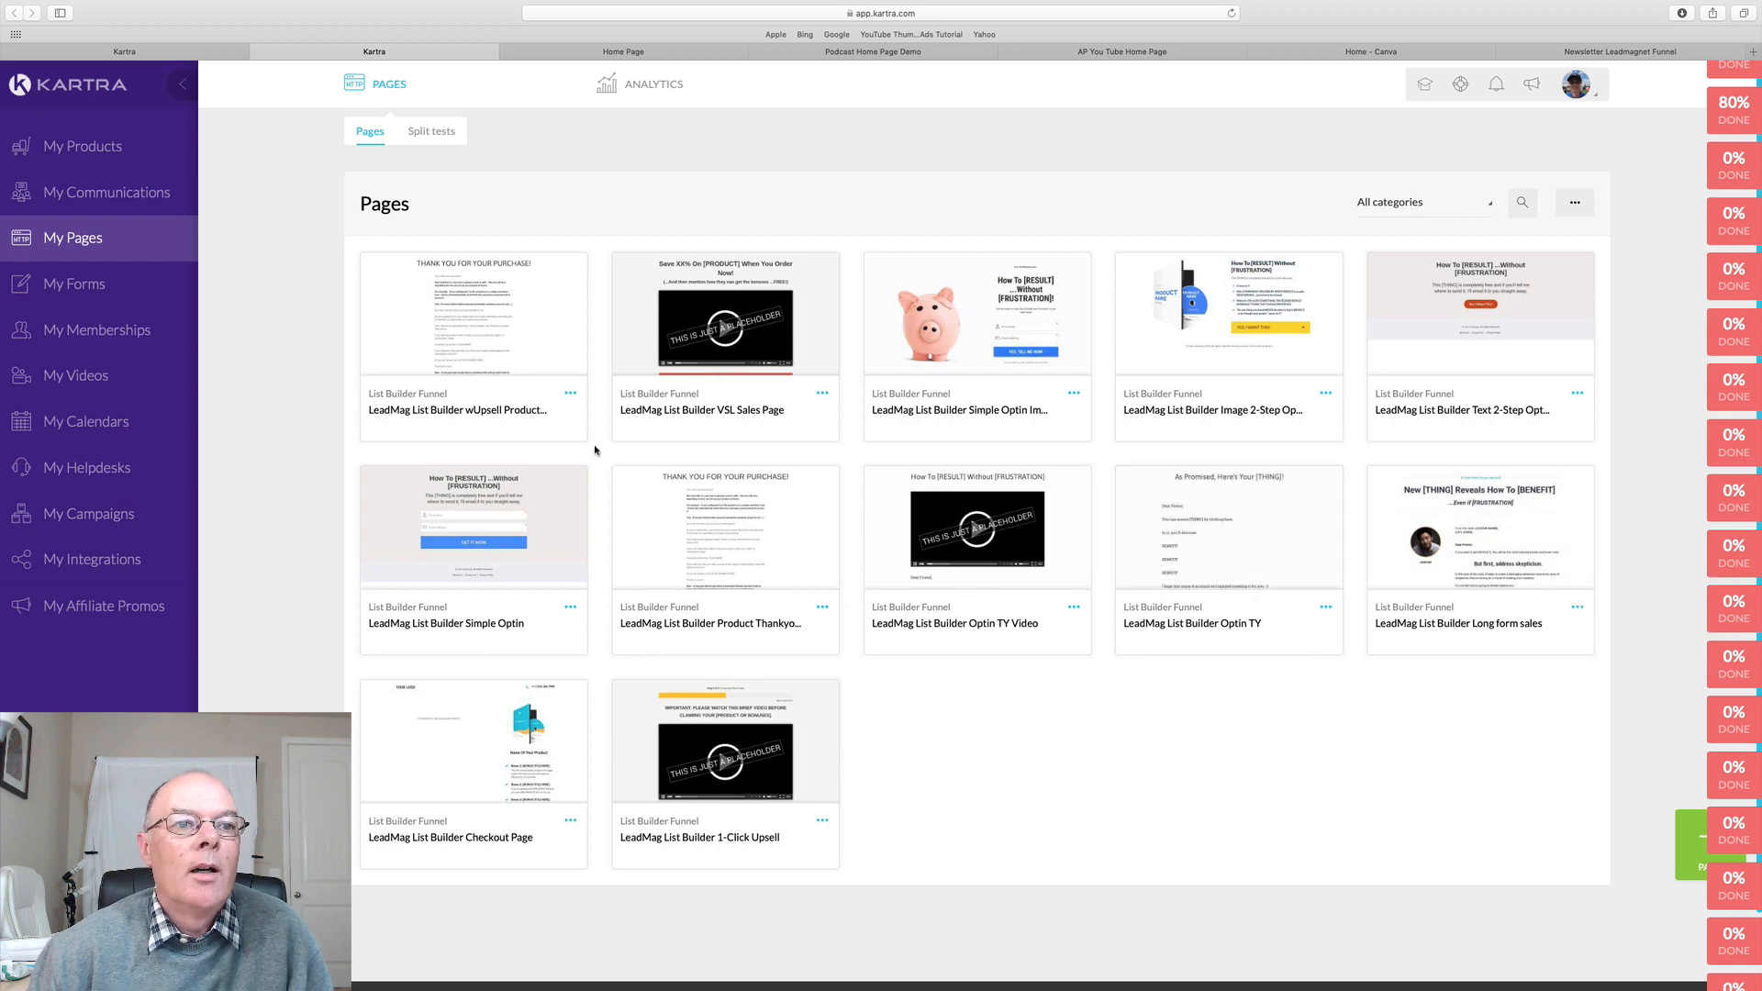
click(571, 394)
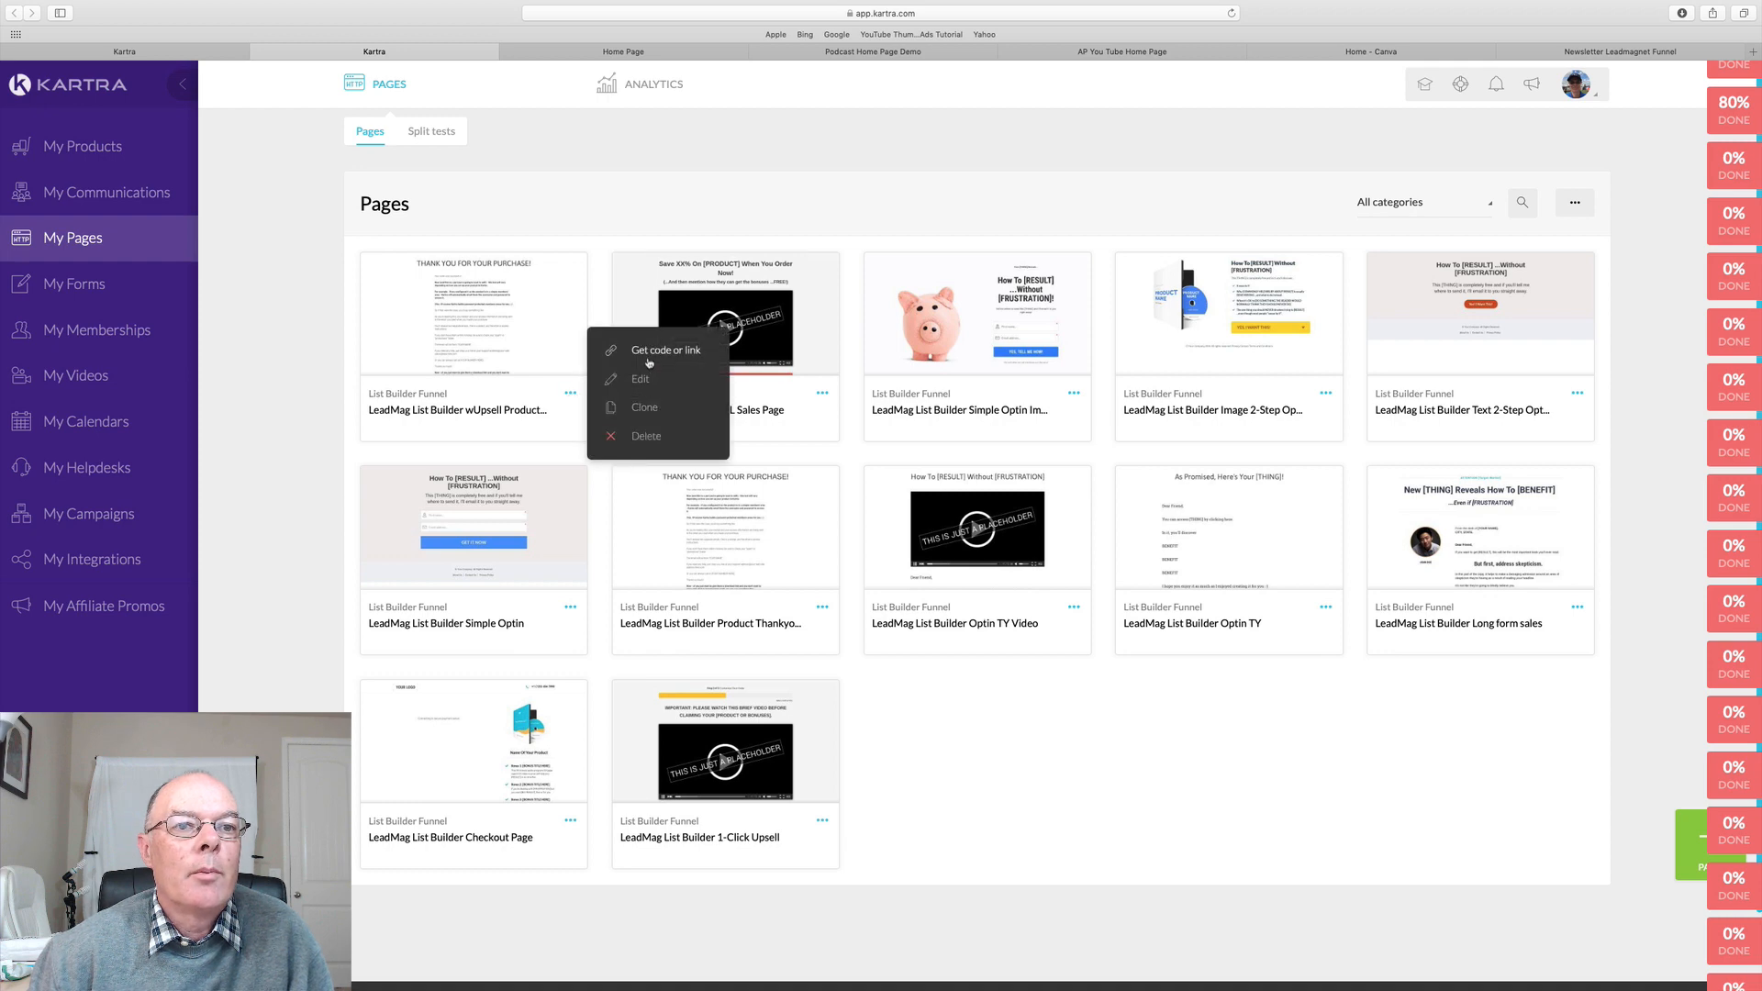
click(636, 441)
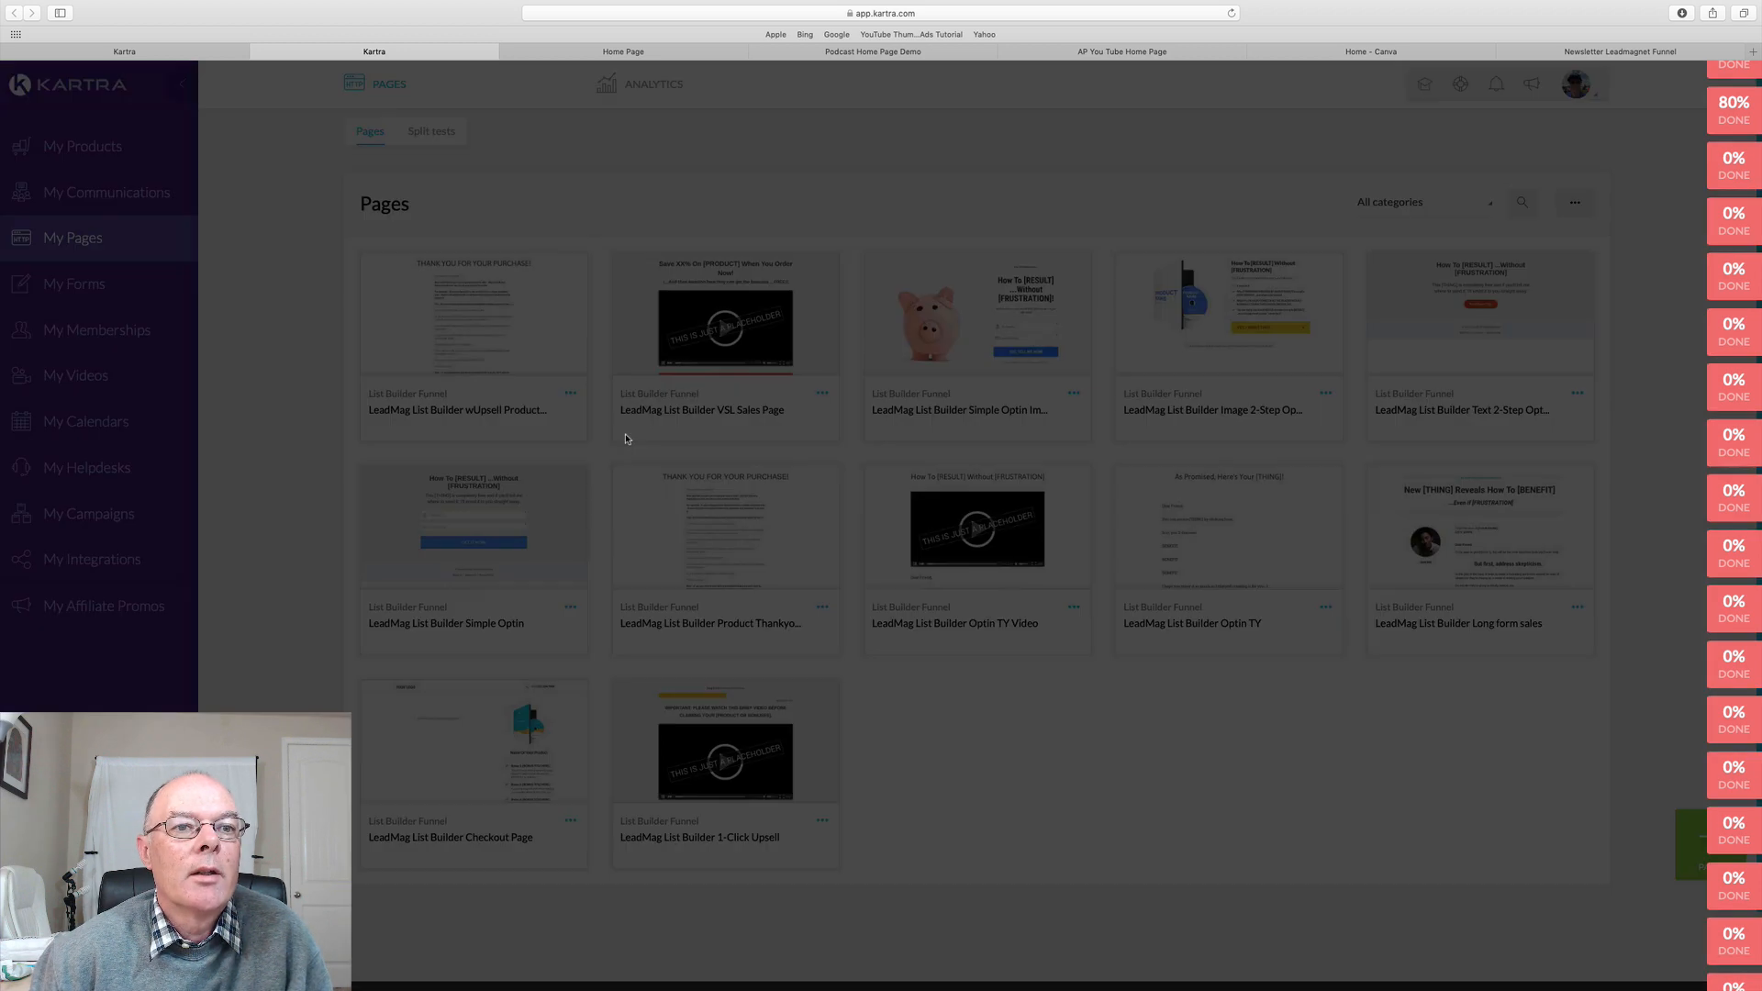
click(1115, 124)
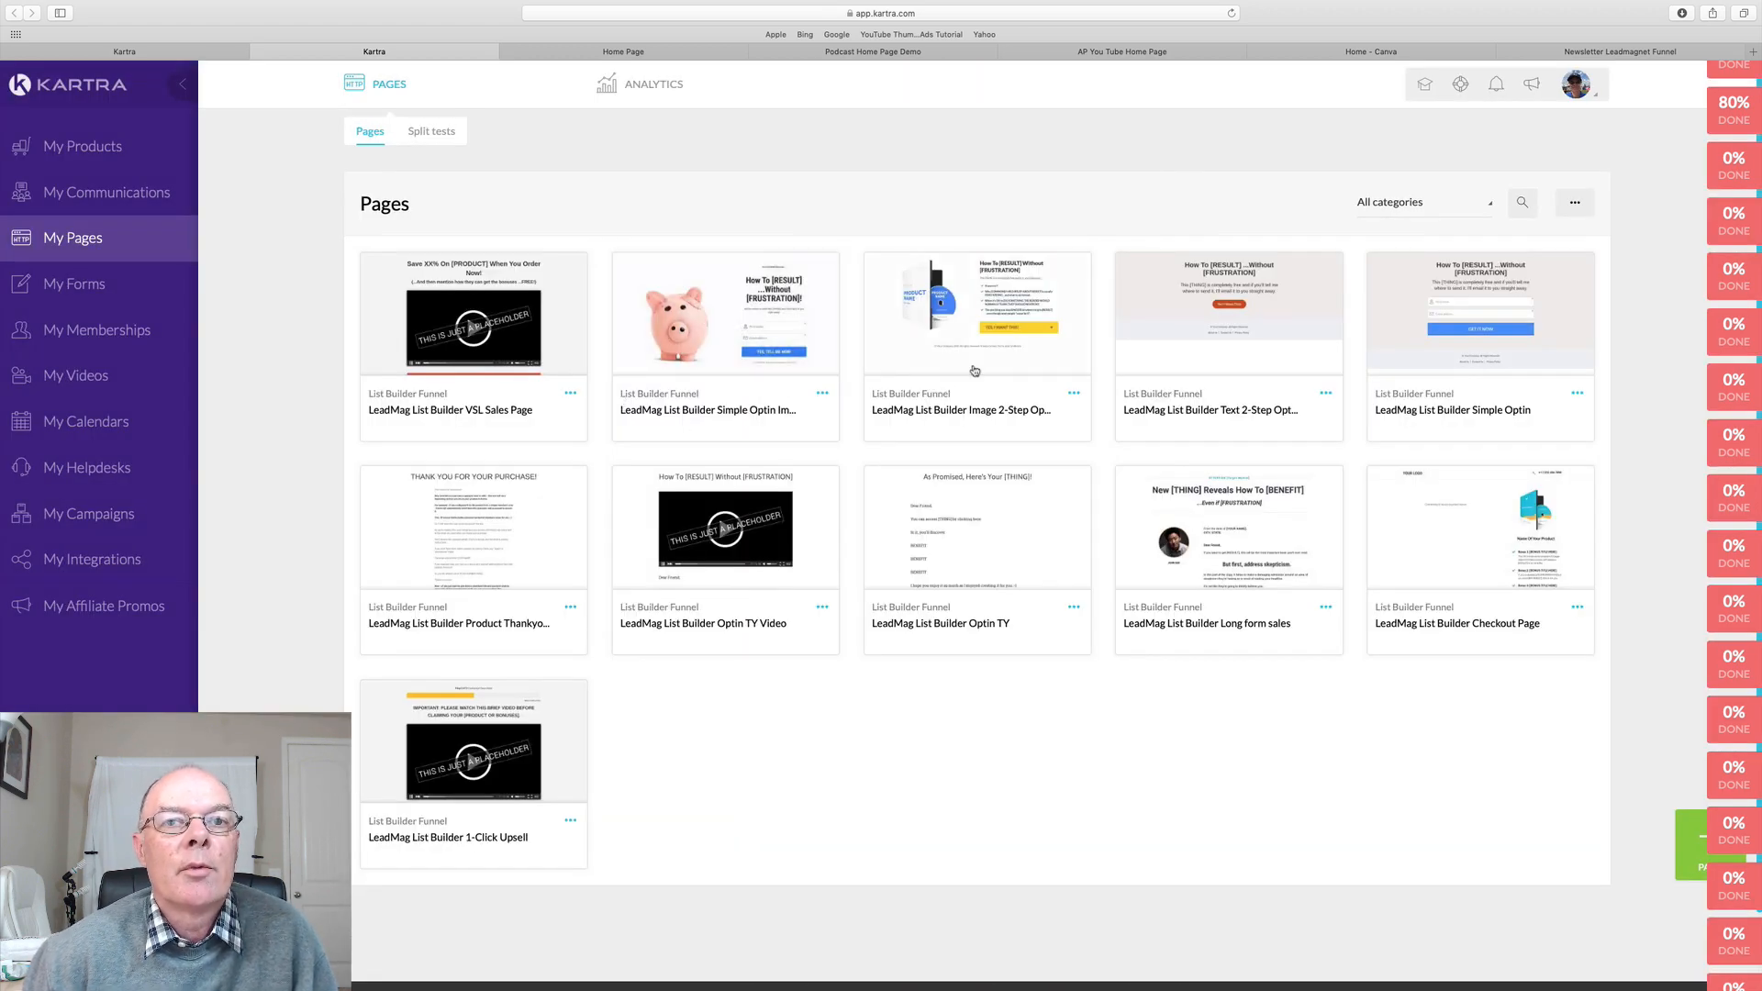
Delete the LeadMag List Builder Image 2-Step opt-in page and the Simple Optin page without an image, confirming both deletions
click(1072, 394)
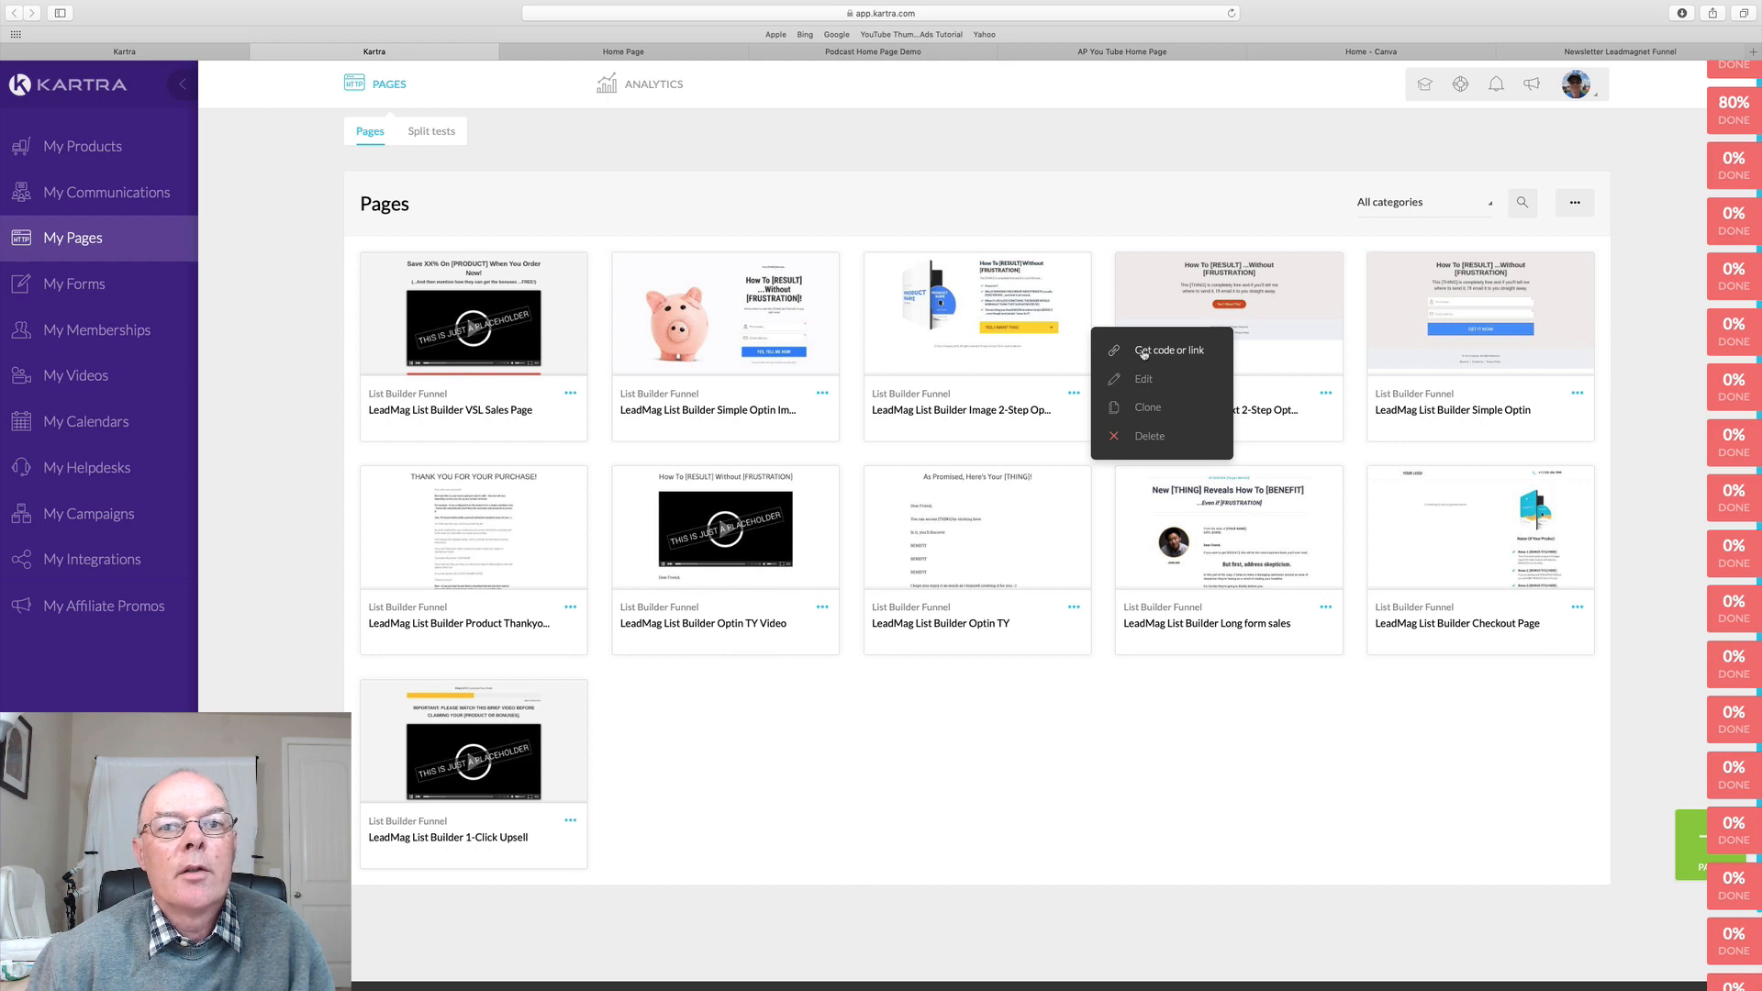
click(1146, 441)
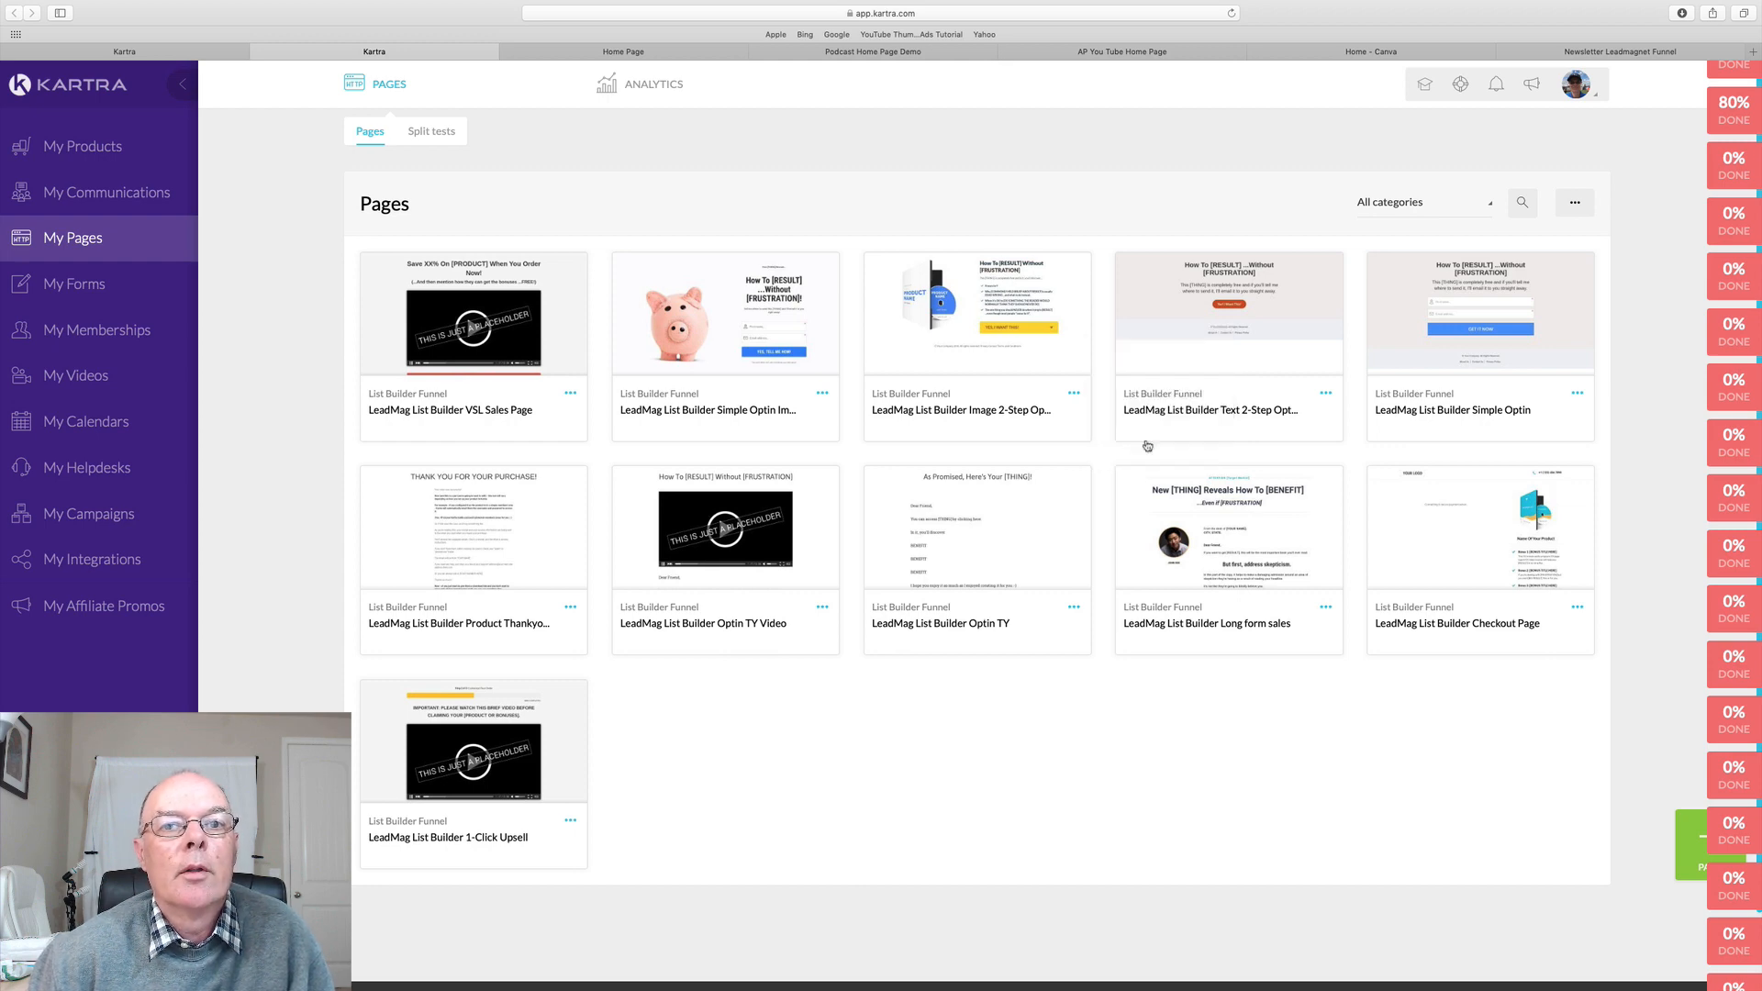
click(1119, 125)
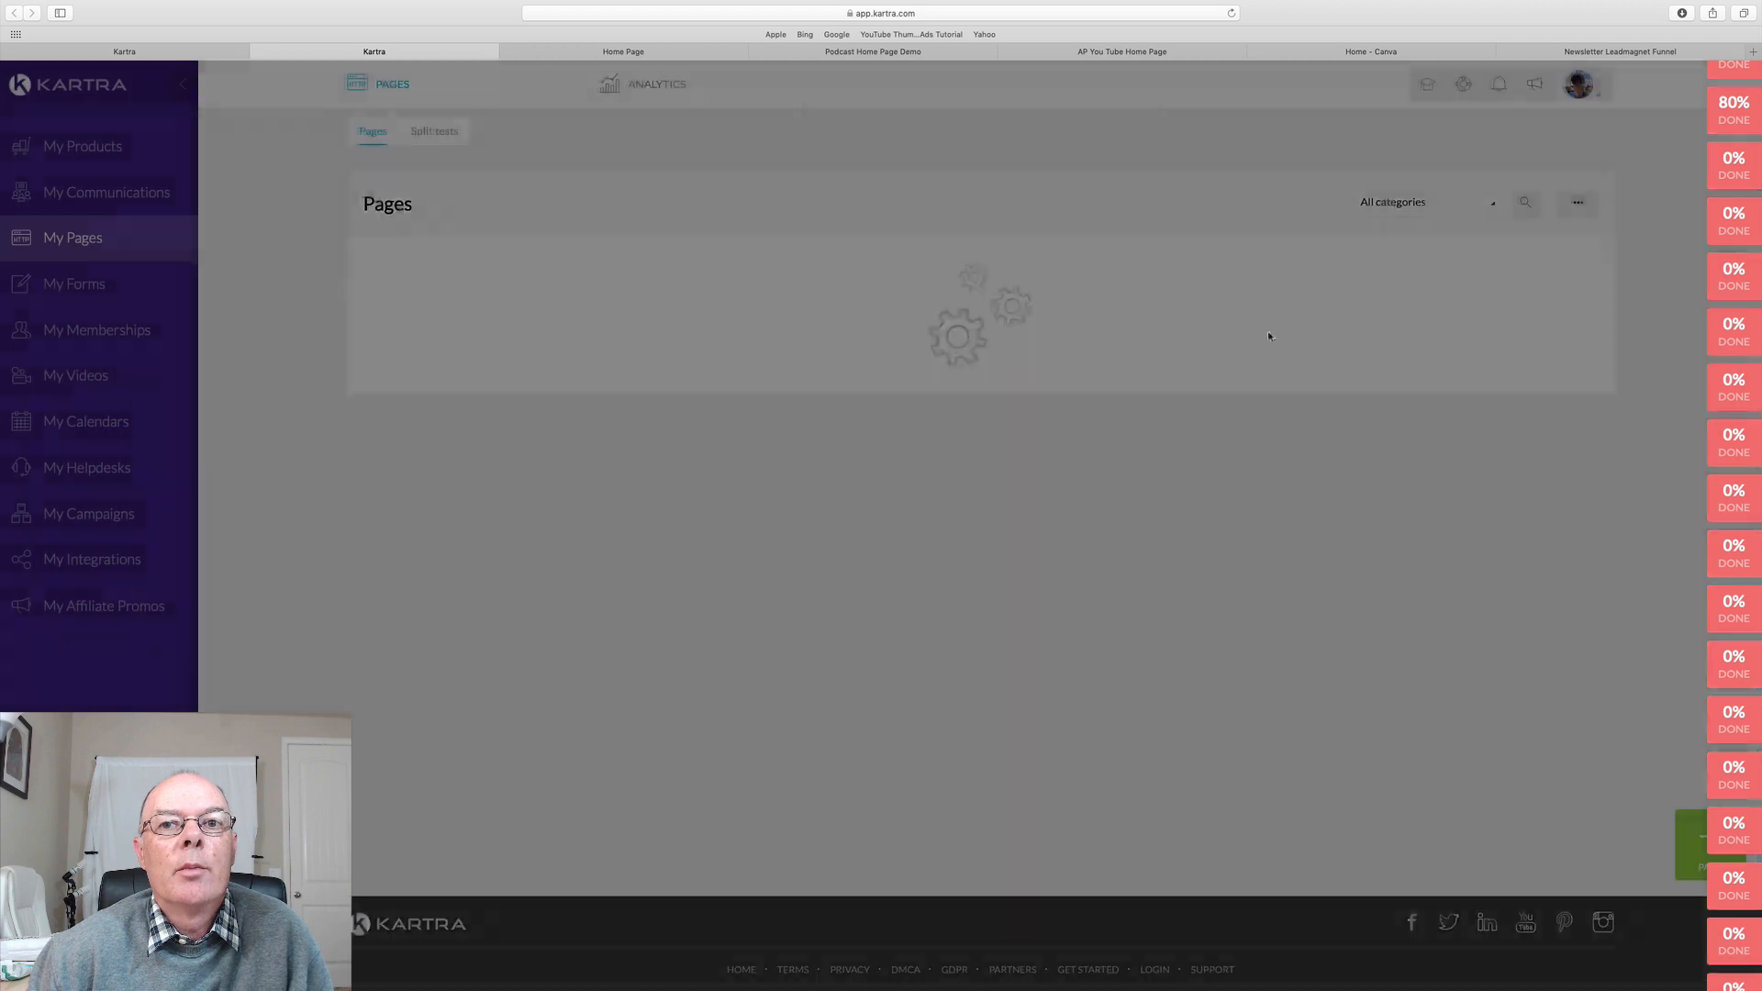
click(1329, 394)
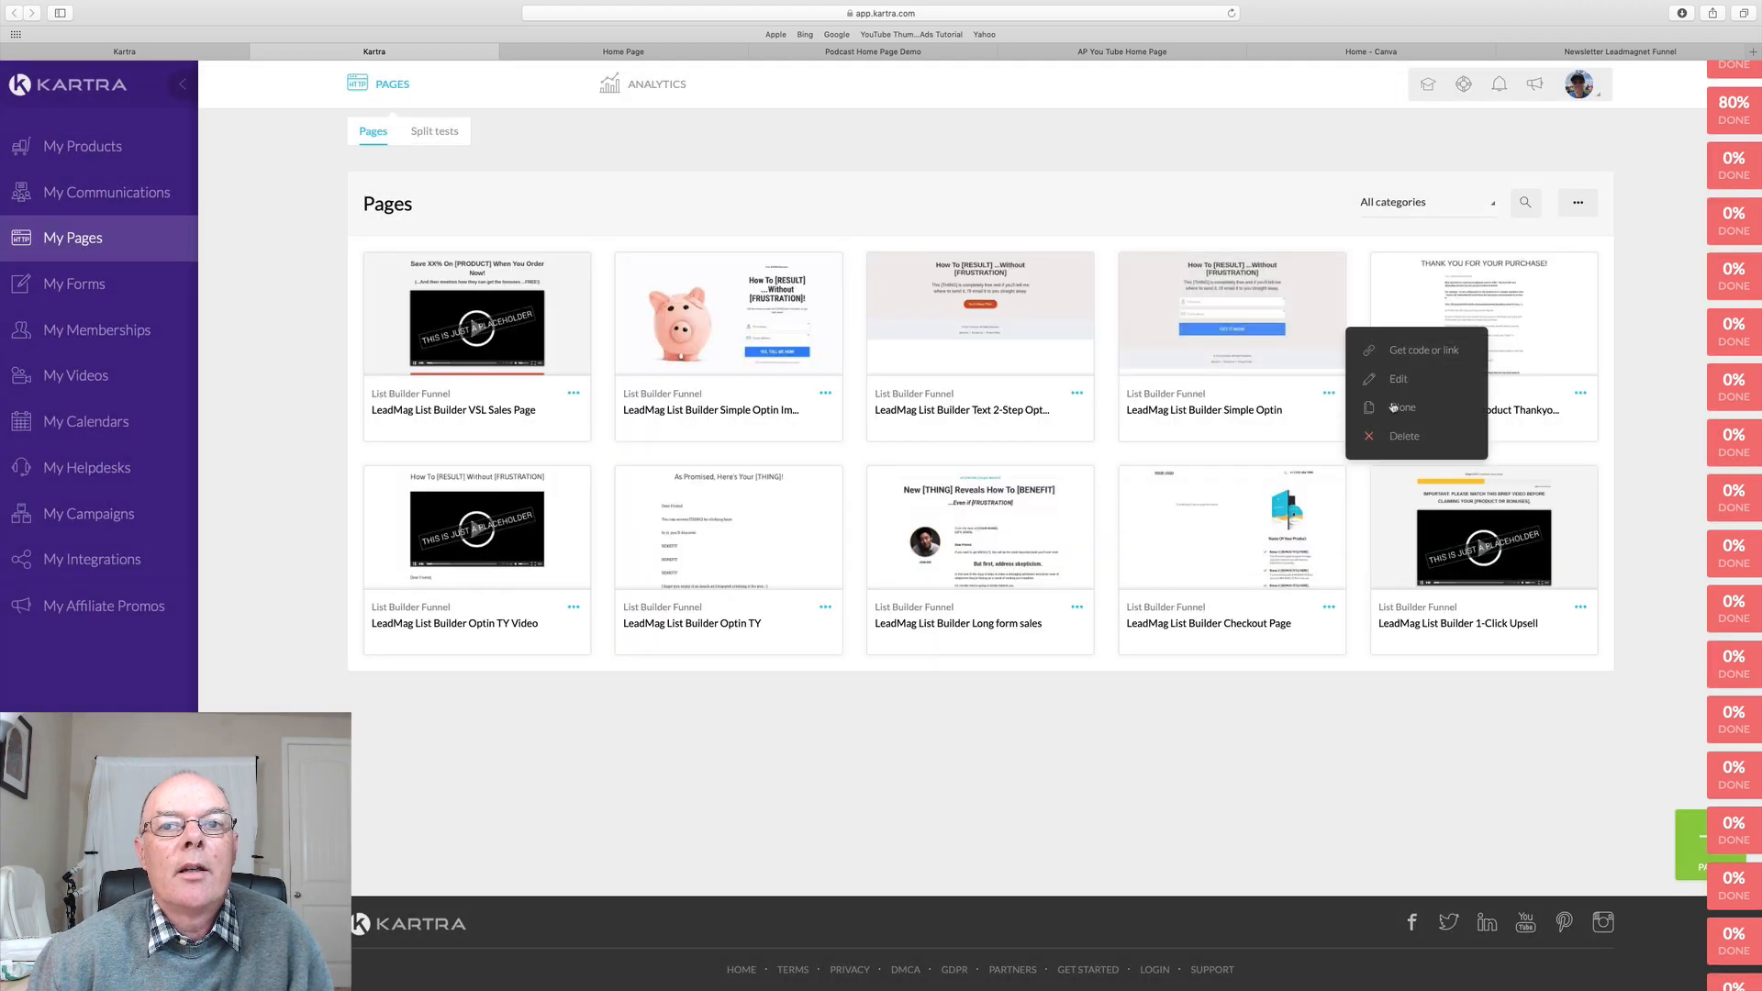
click(1399, 438)
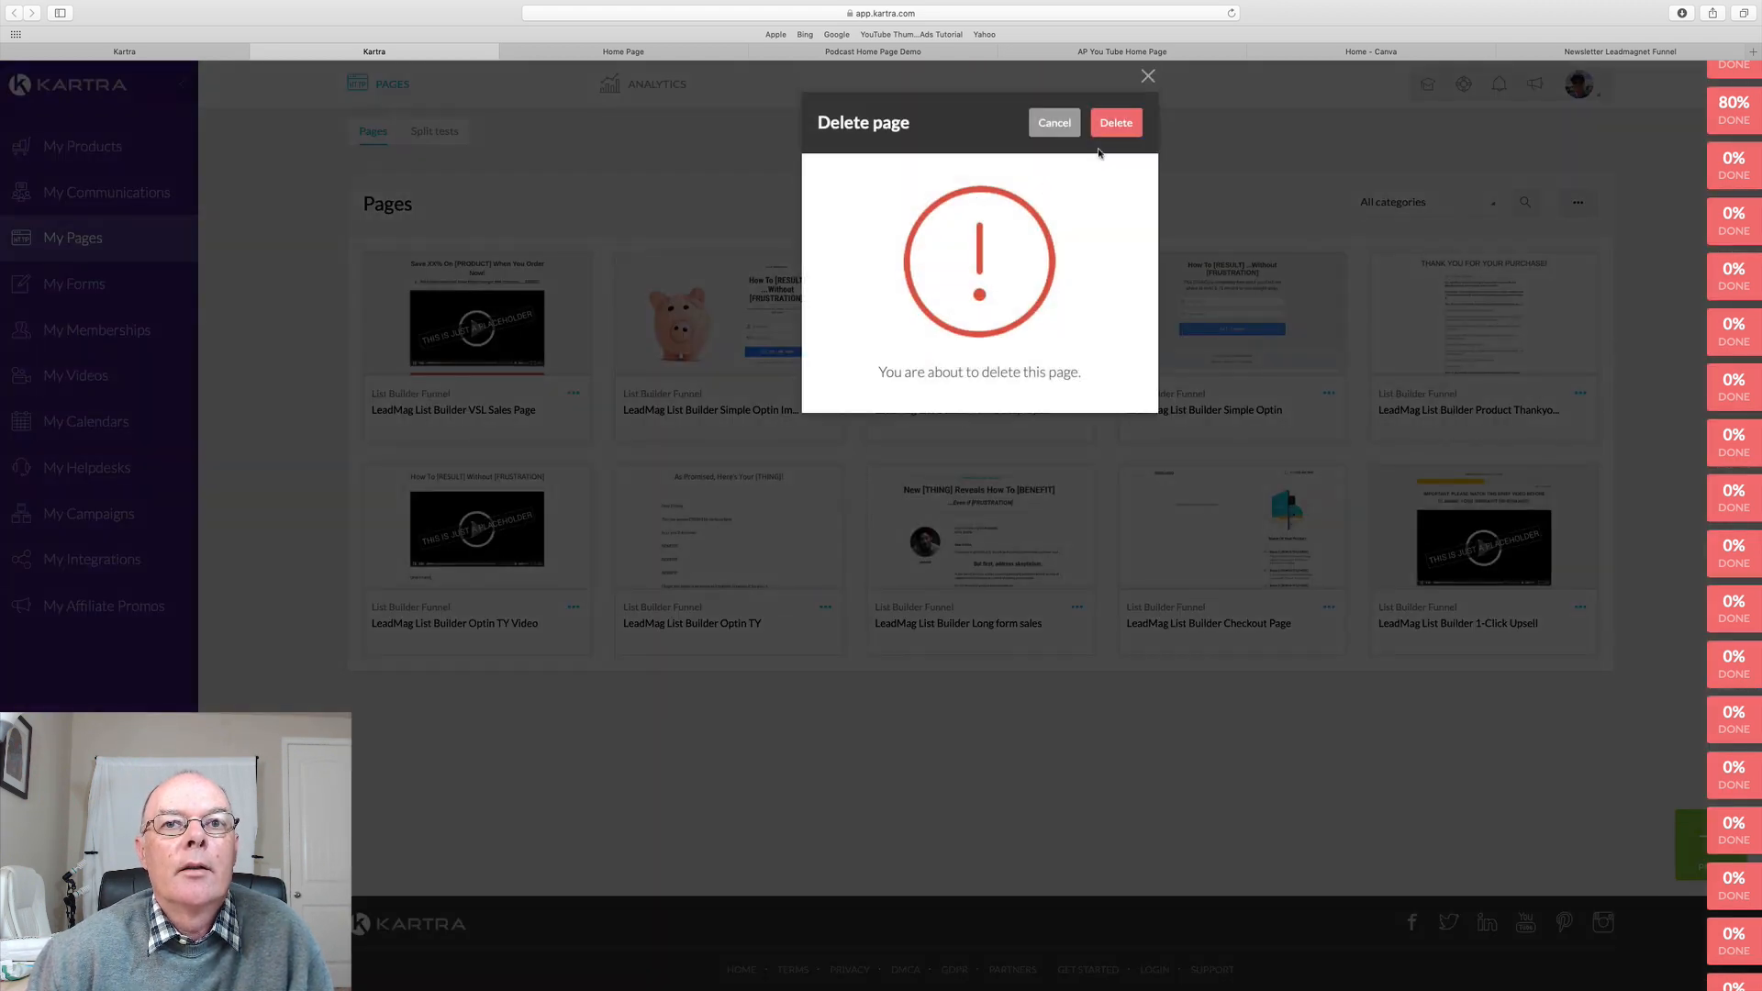
click(1113, 125)
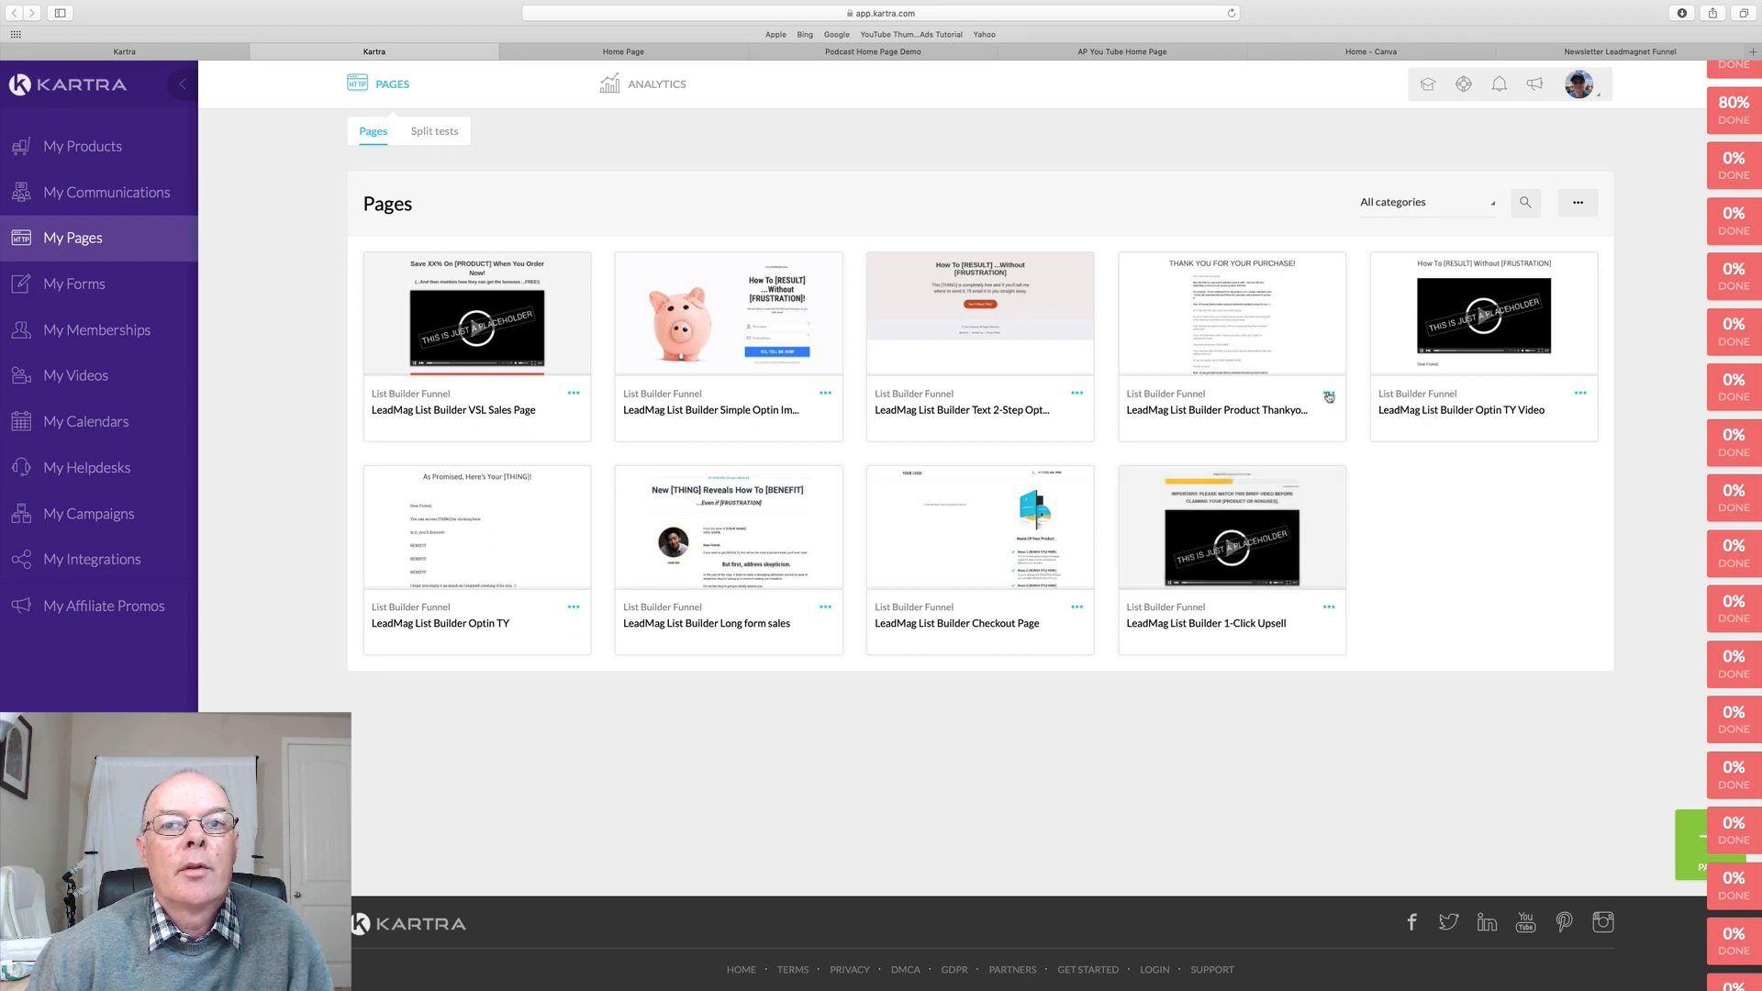
Delete the LeadMag List Builder product thank-you page and the 1-Click Upsell page, confirming each deletion
click(1329, 393)
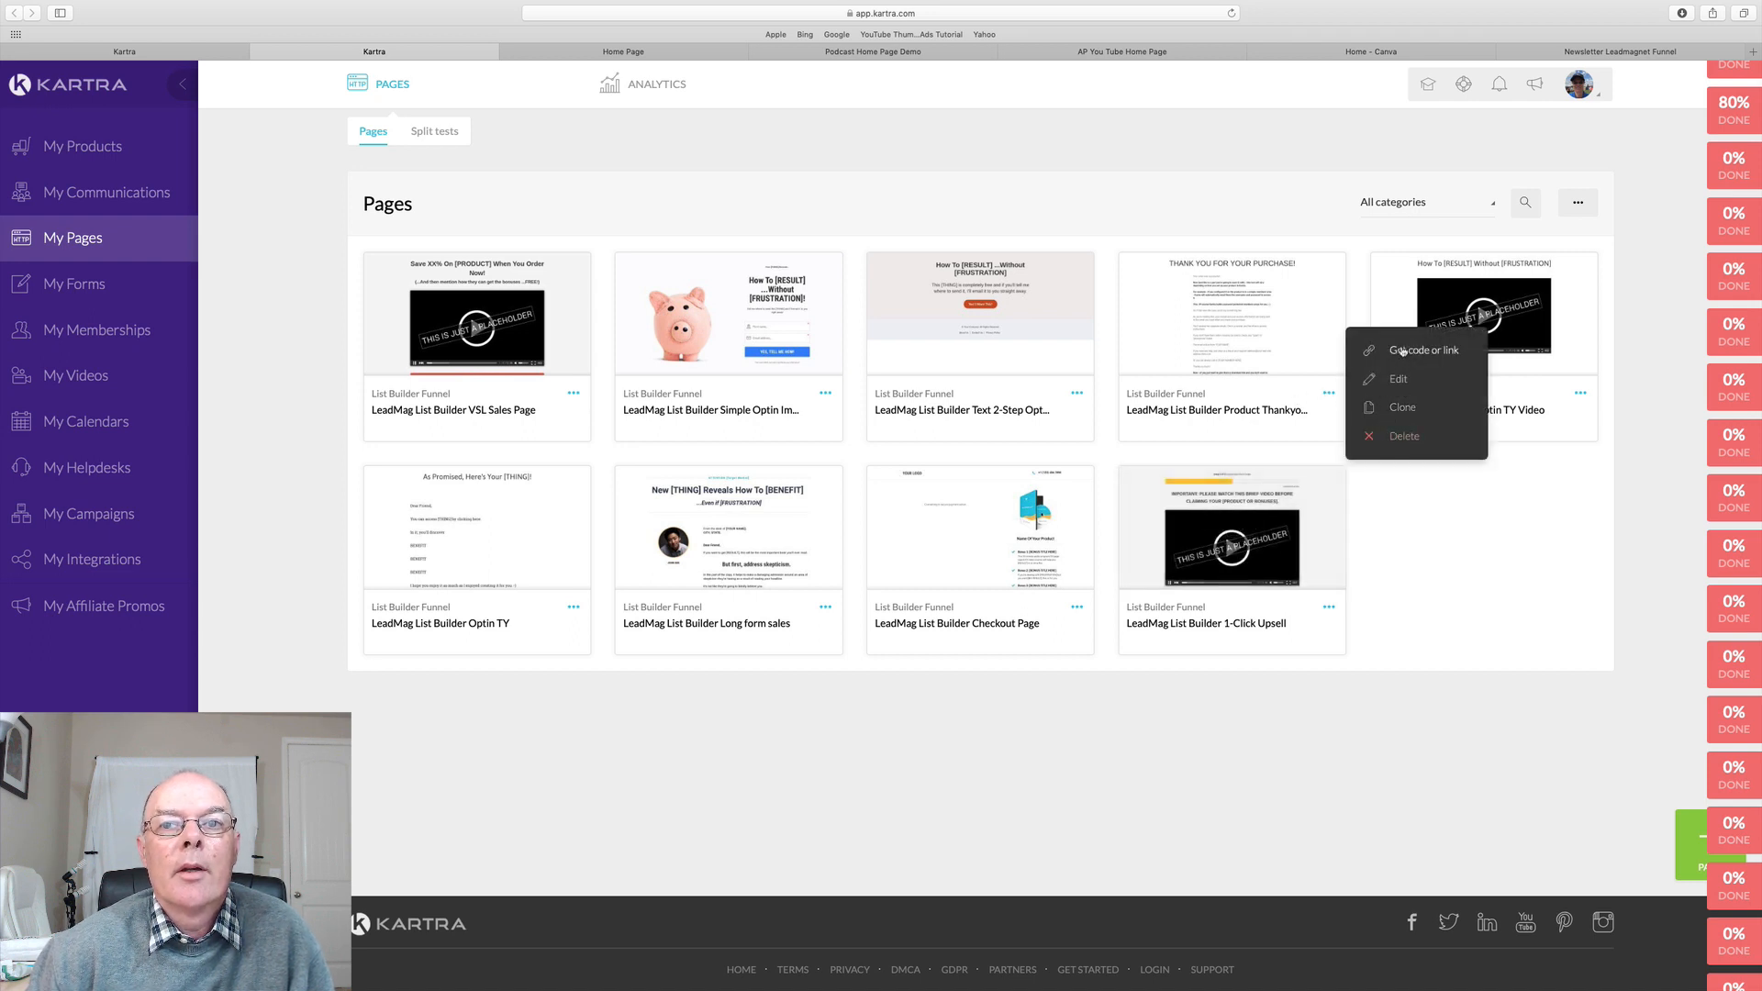
click(1395, 437)
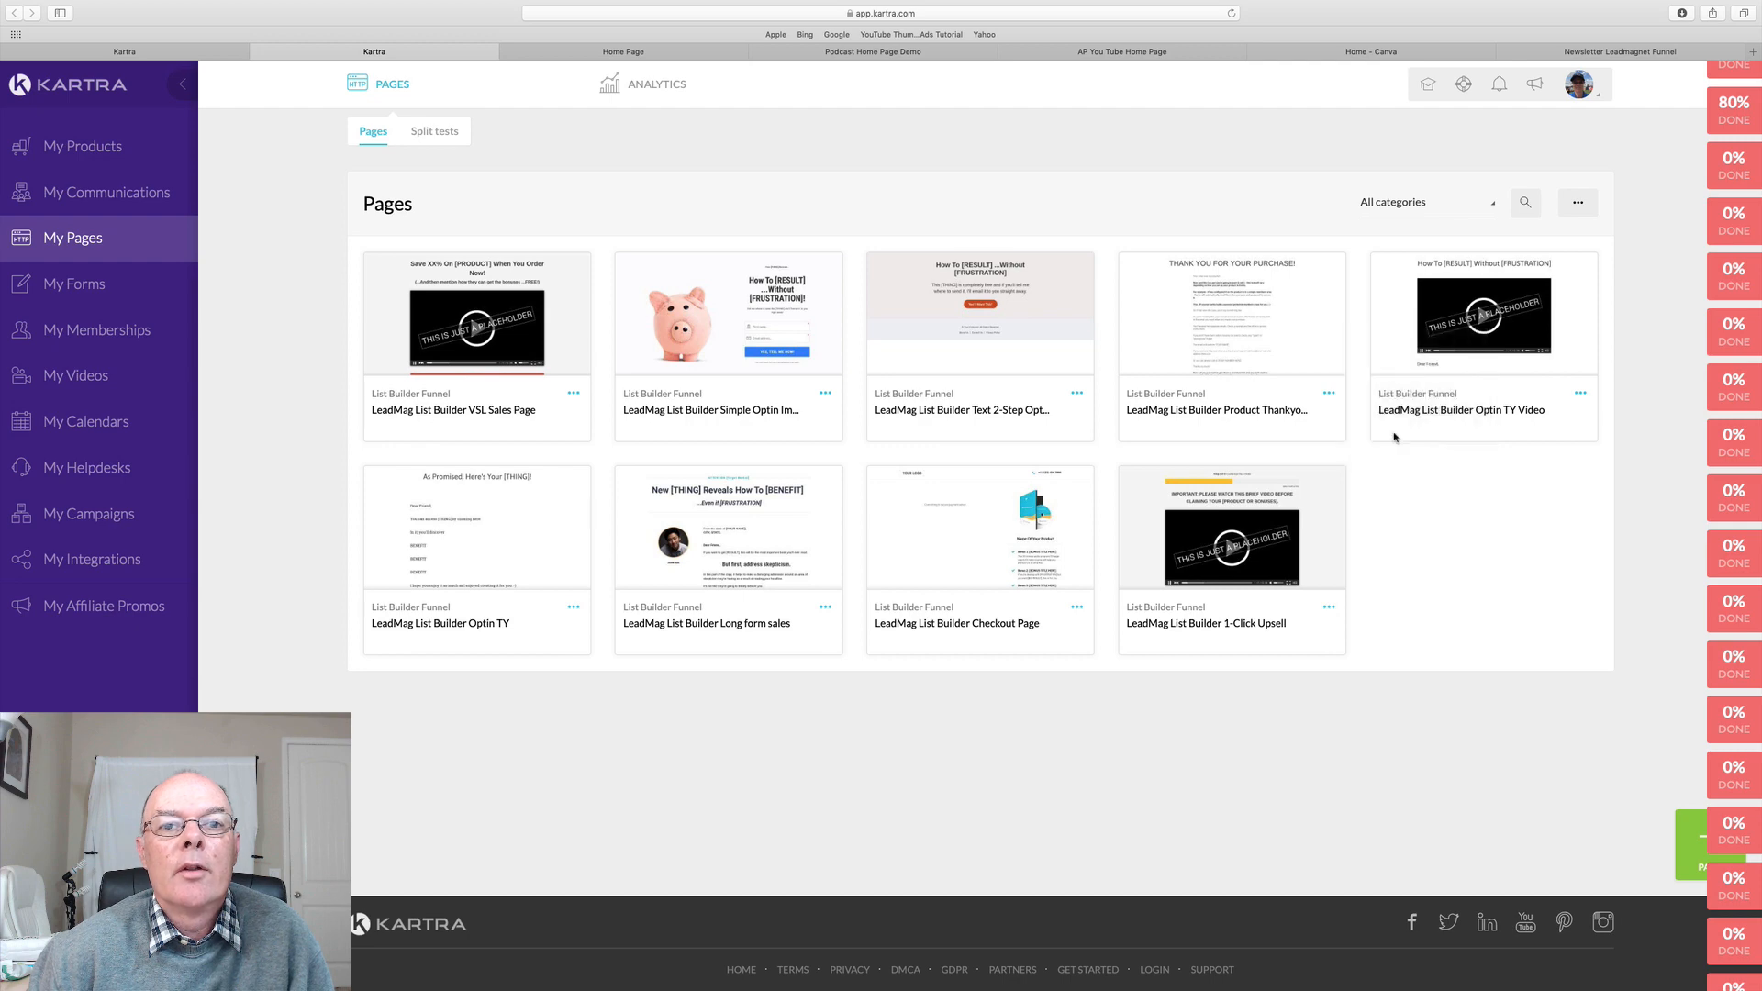
click(1116, 123)
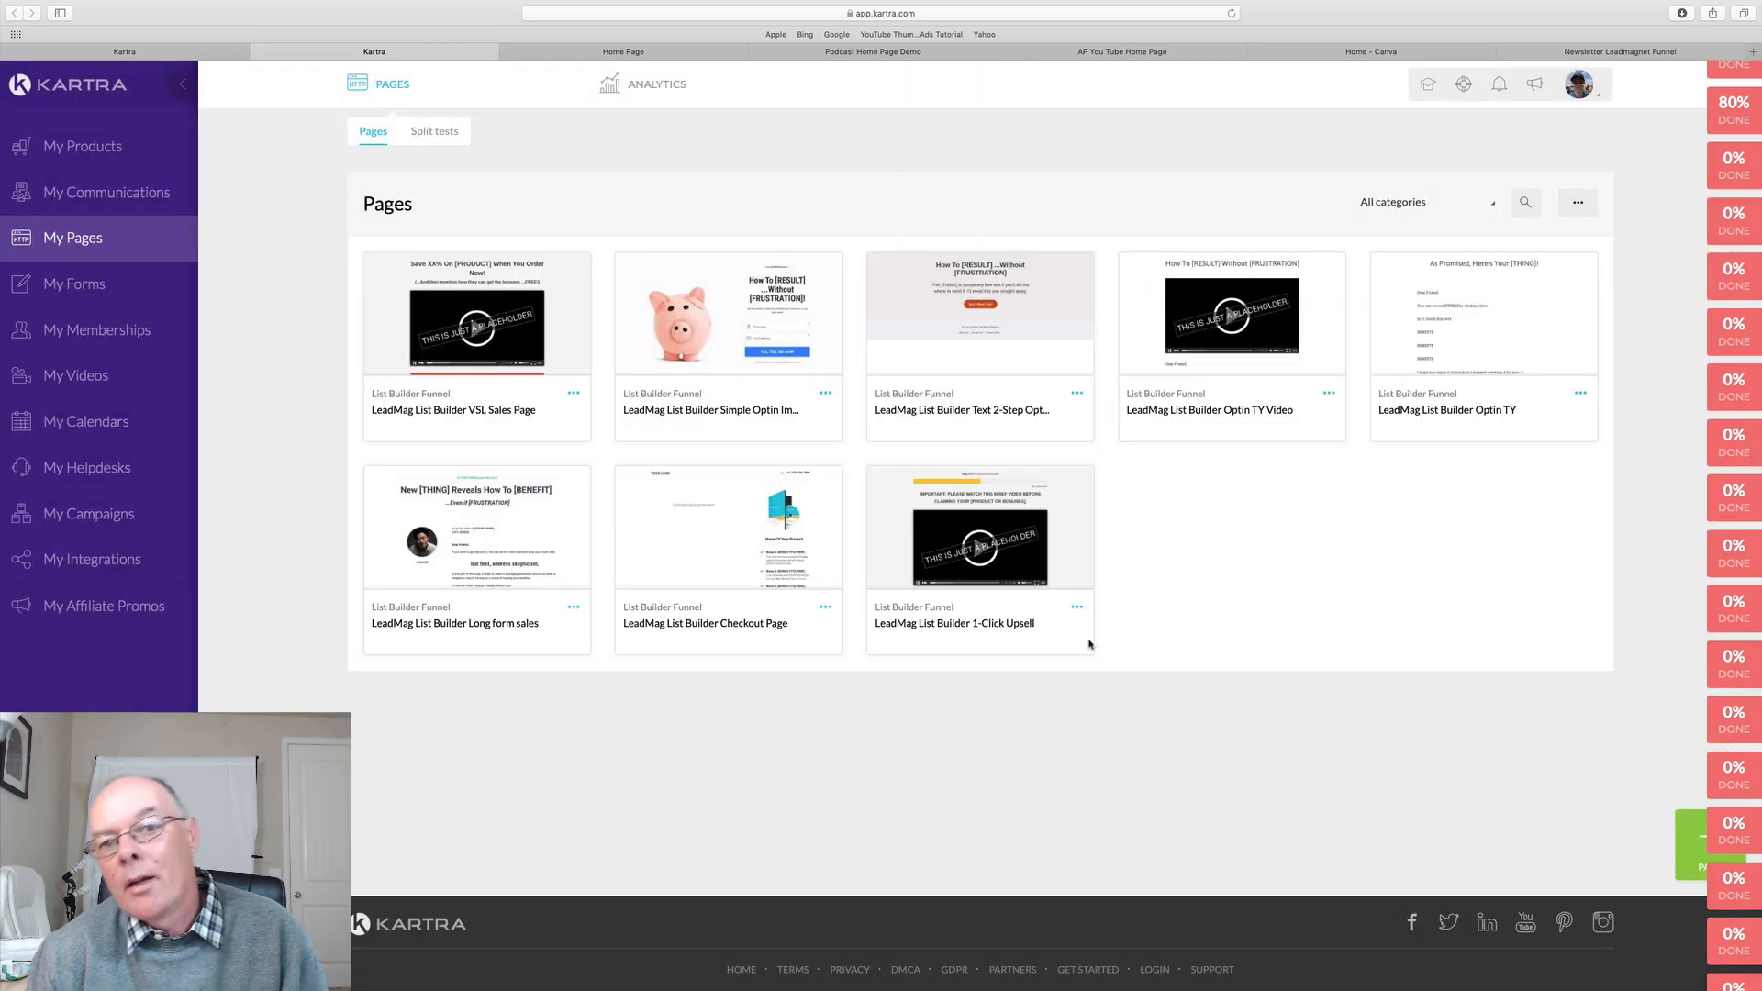
click(1077, 607)
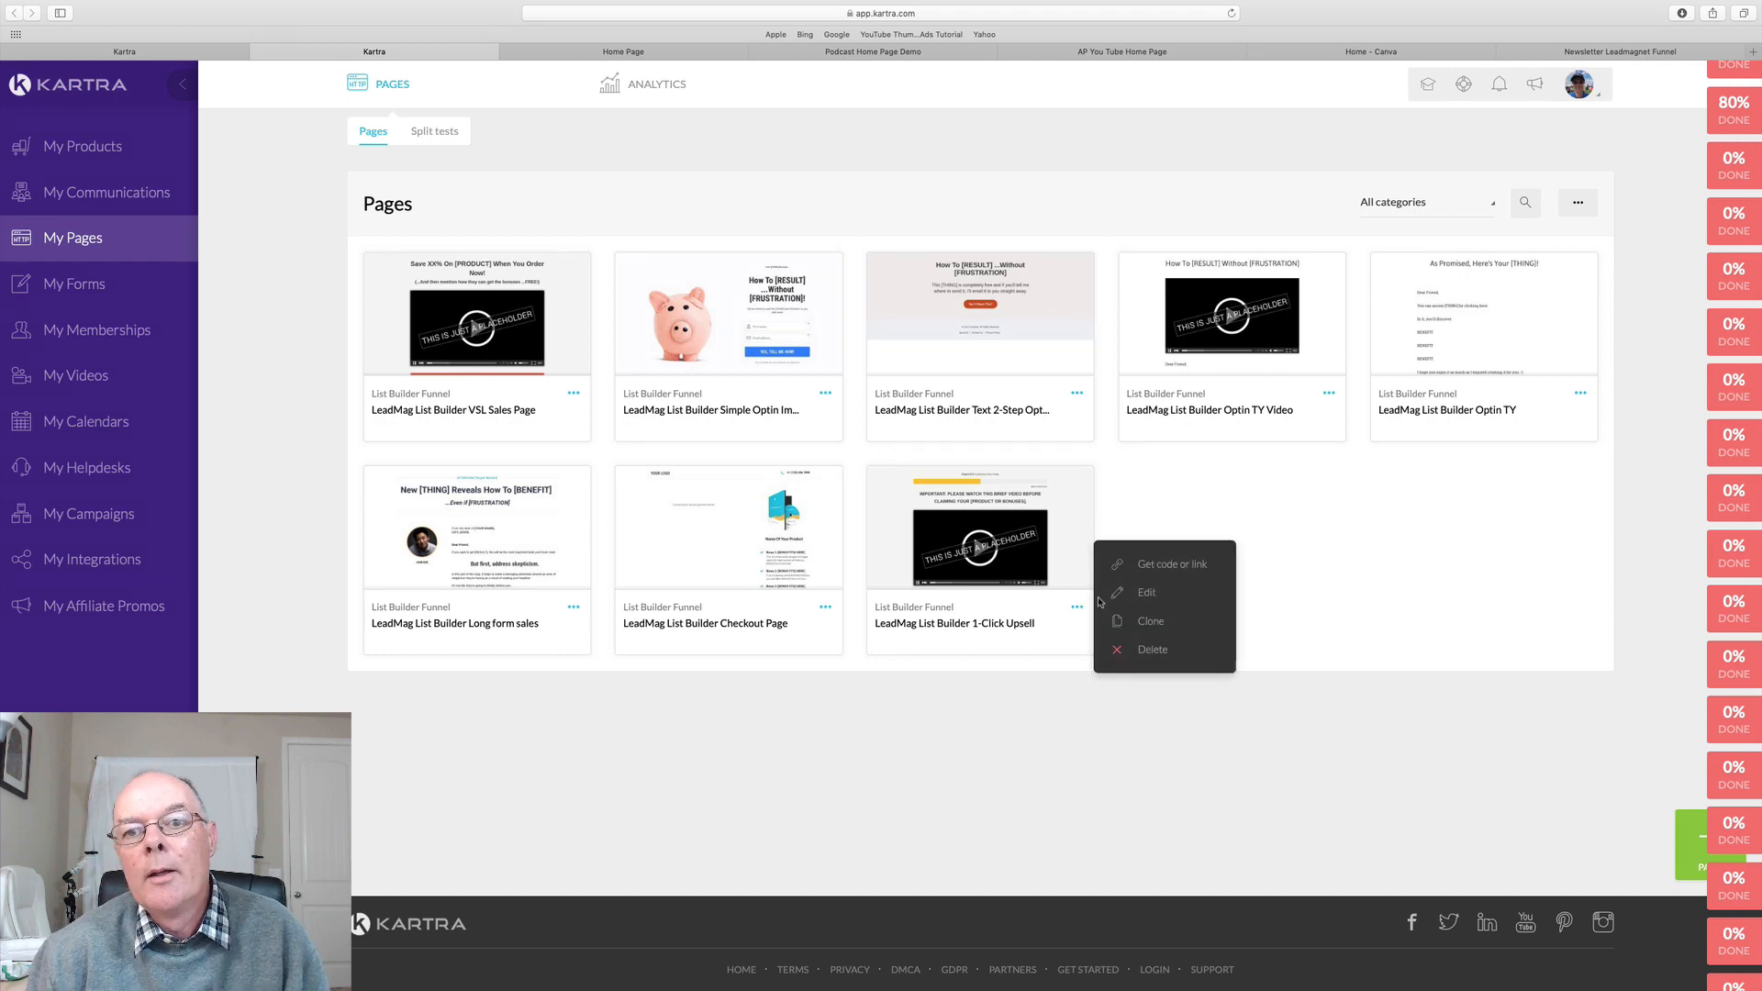
click(1150, 649)
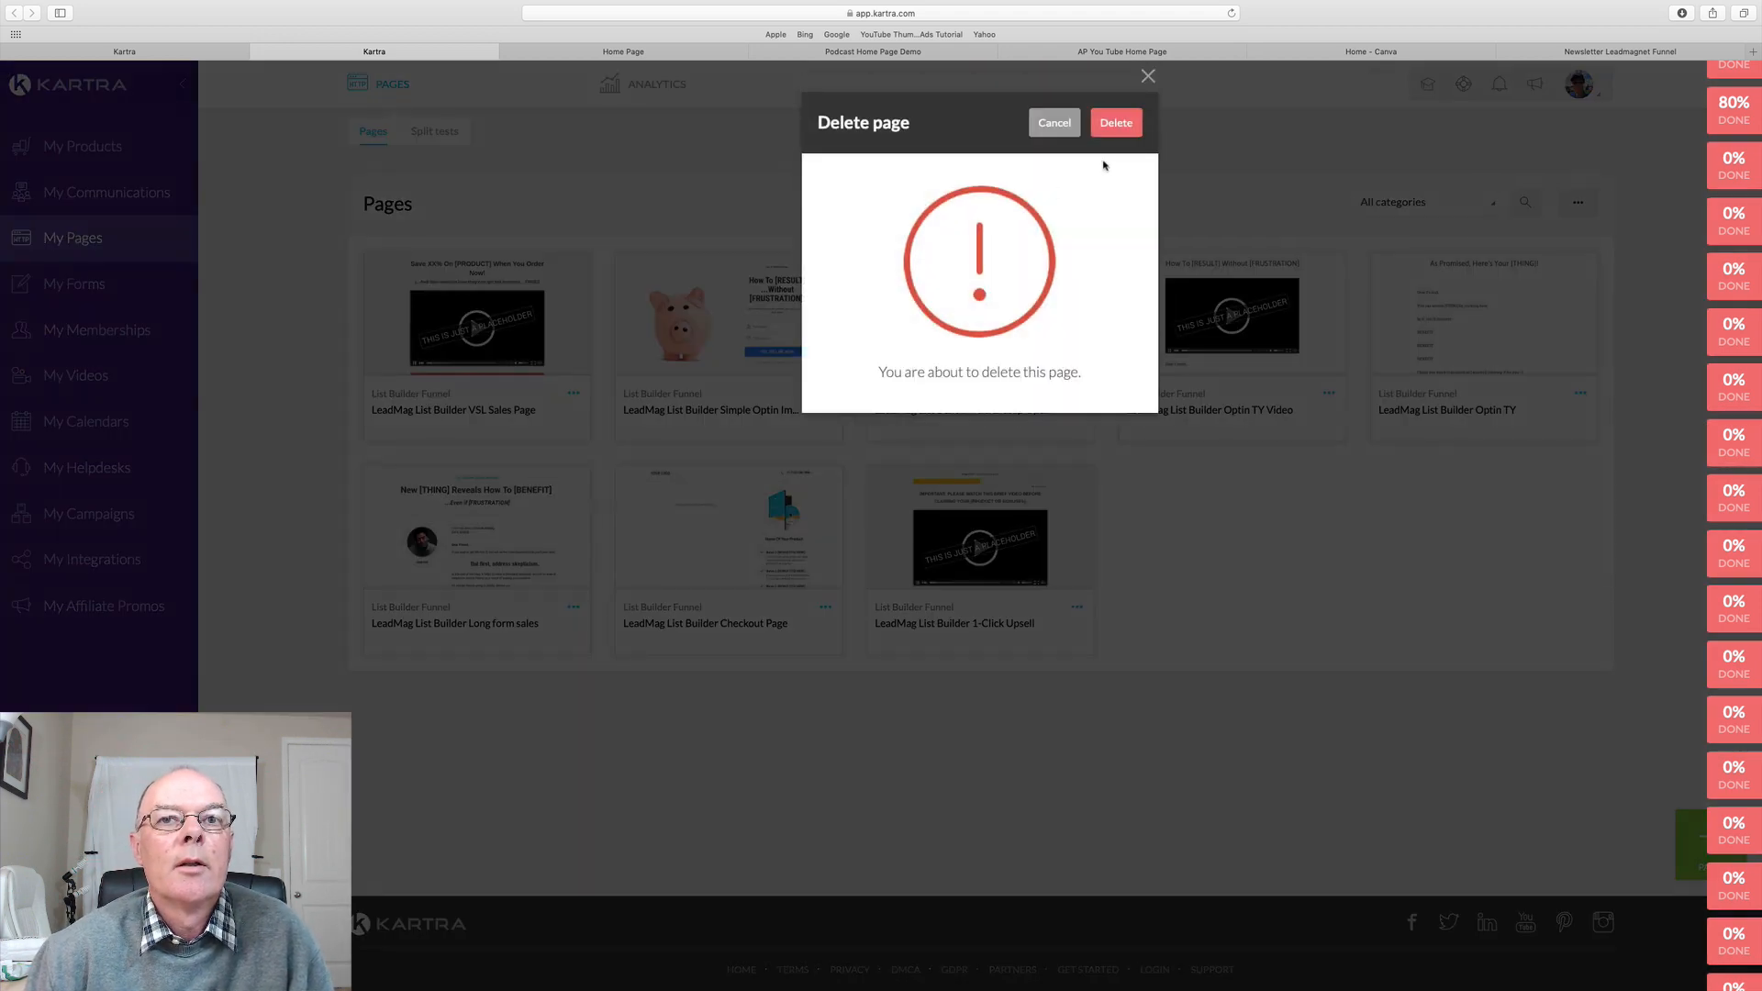
click(1121, 126)
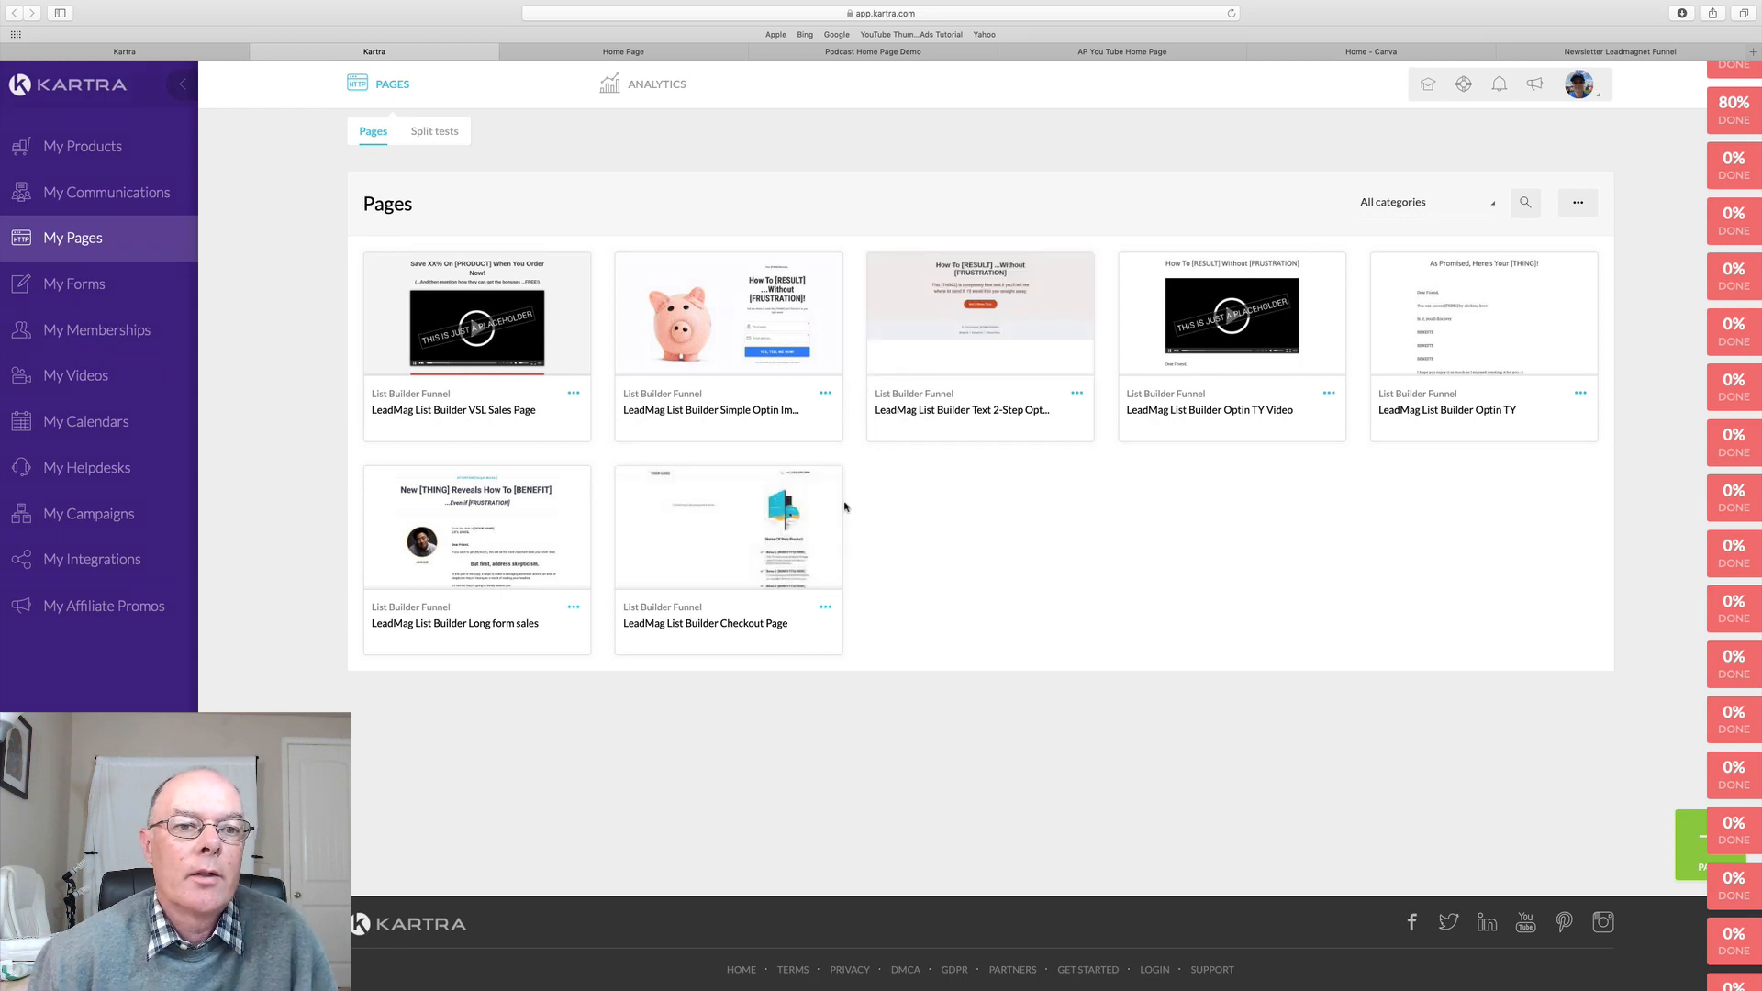
Delete the LeadMag List Builder Checkout Page and the VSL Sales Page, confirming each deletion
click(825, 607)
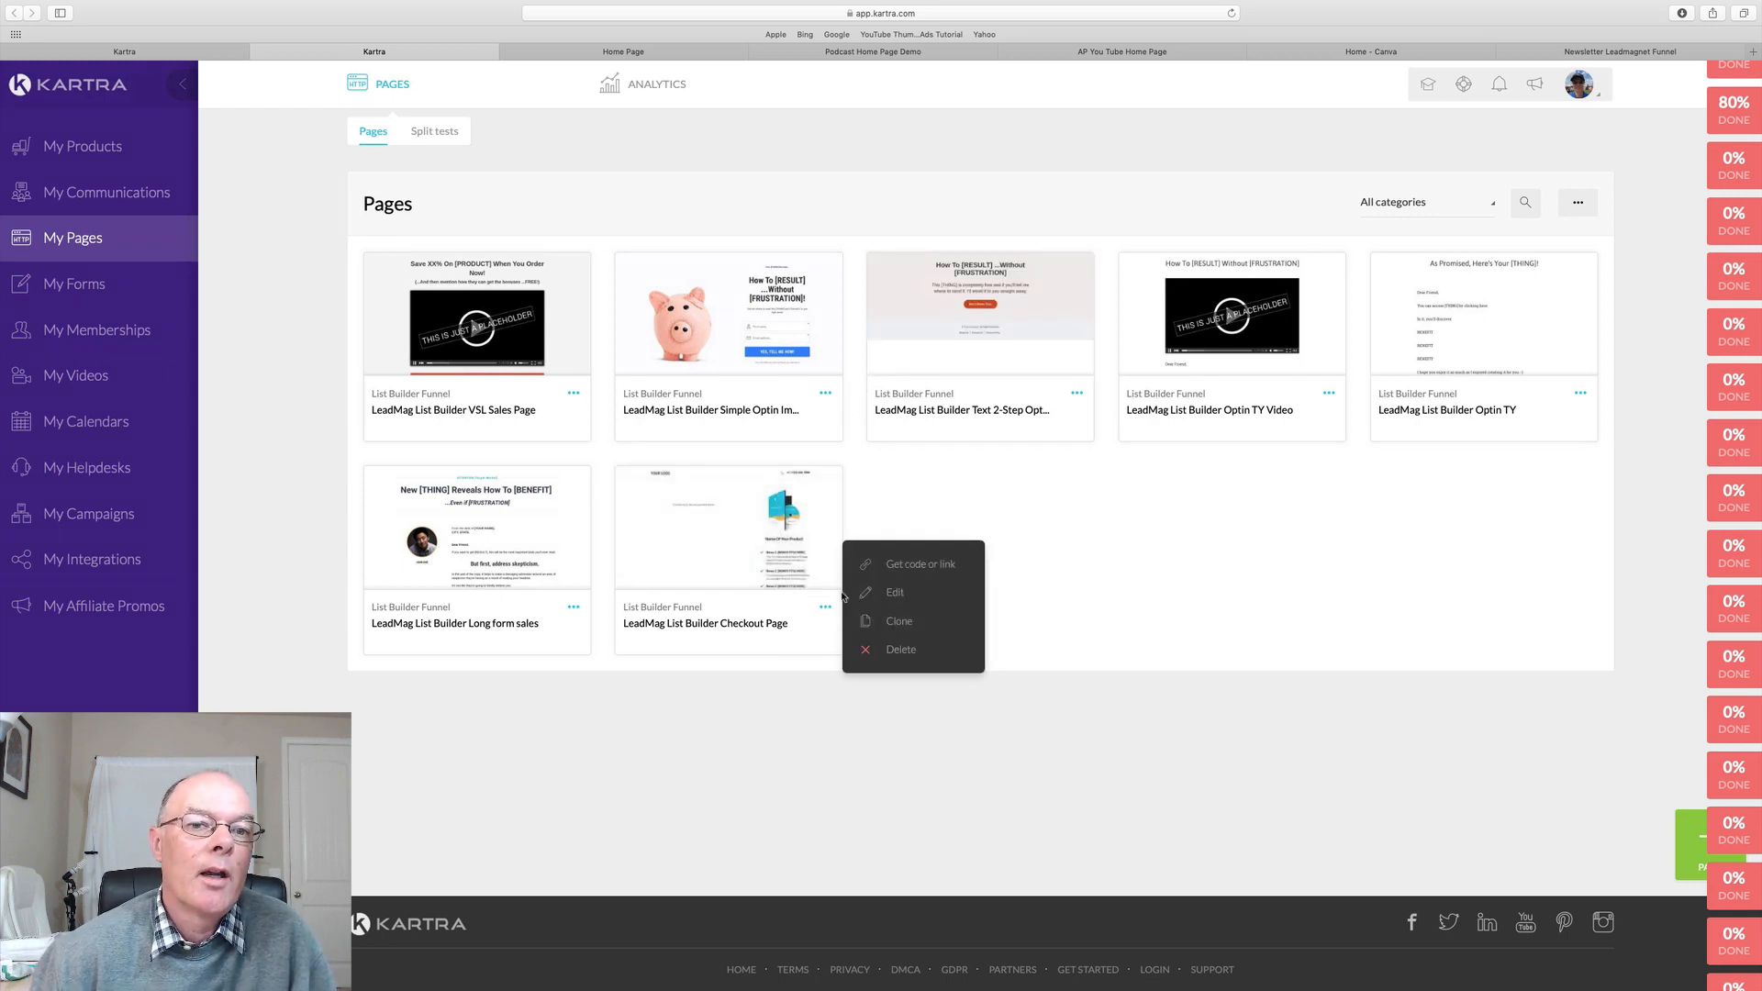
click(899, 651)
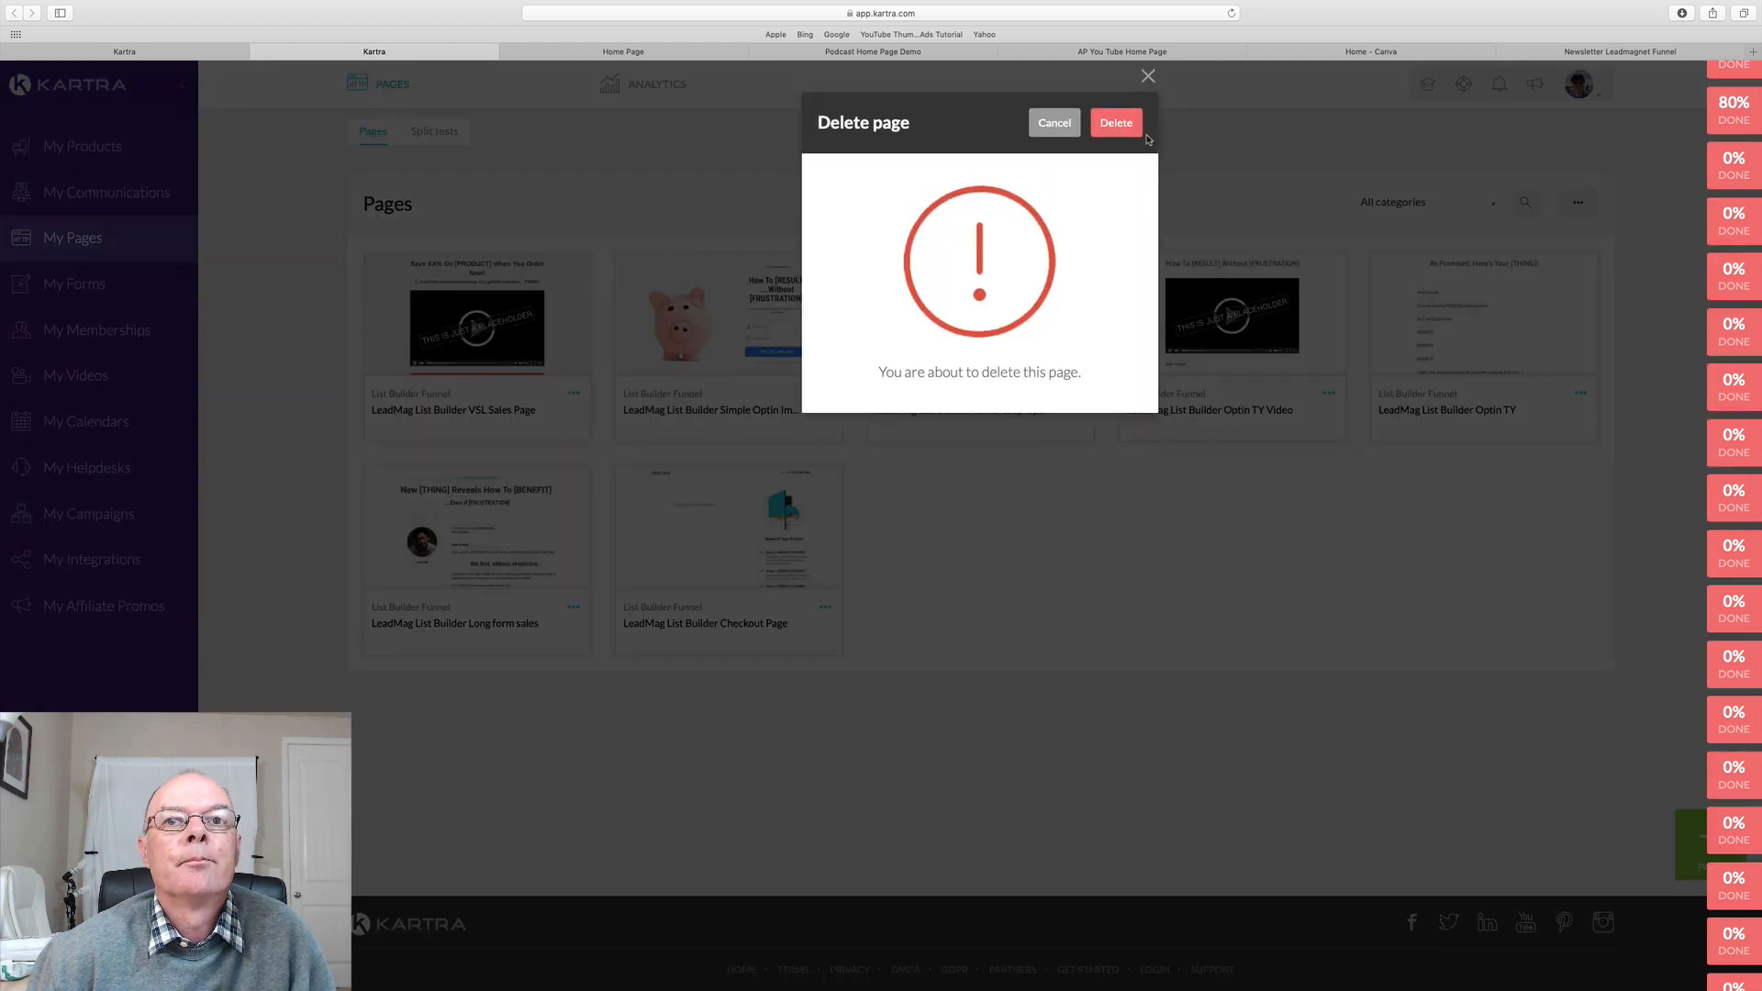
click(1126, 125)
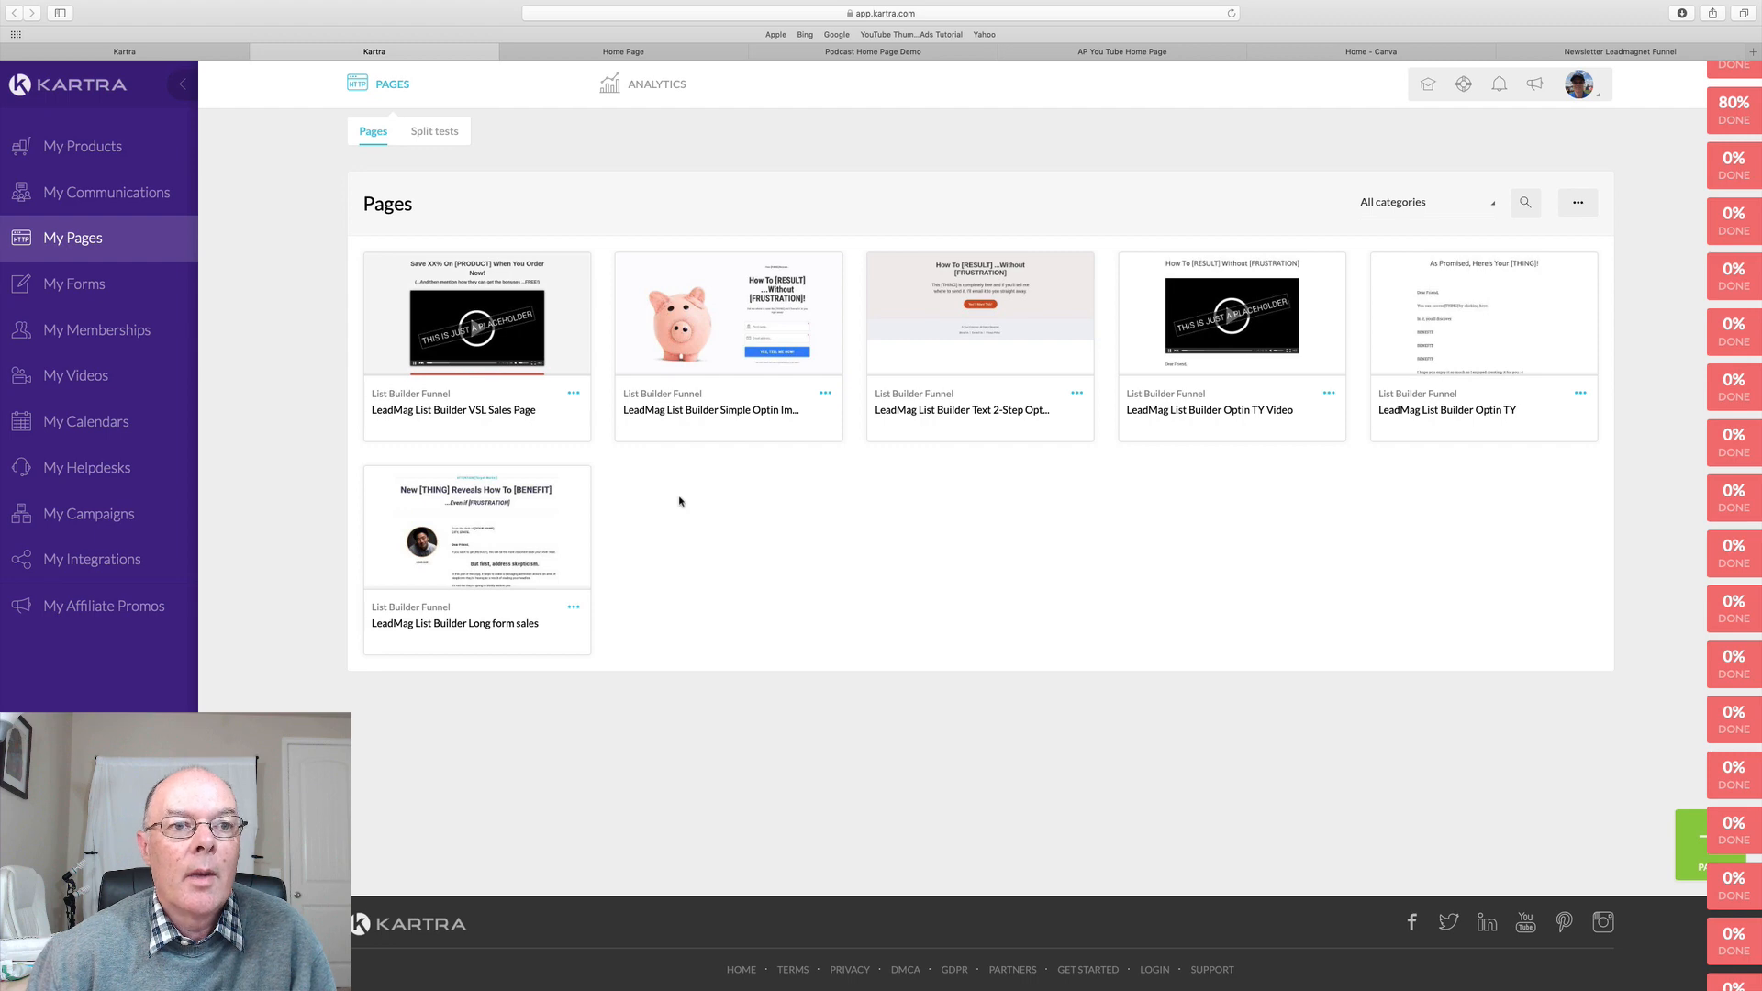
click(573, 393)
click(648, 446)
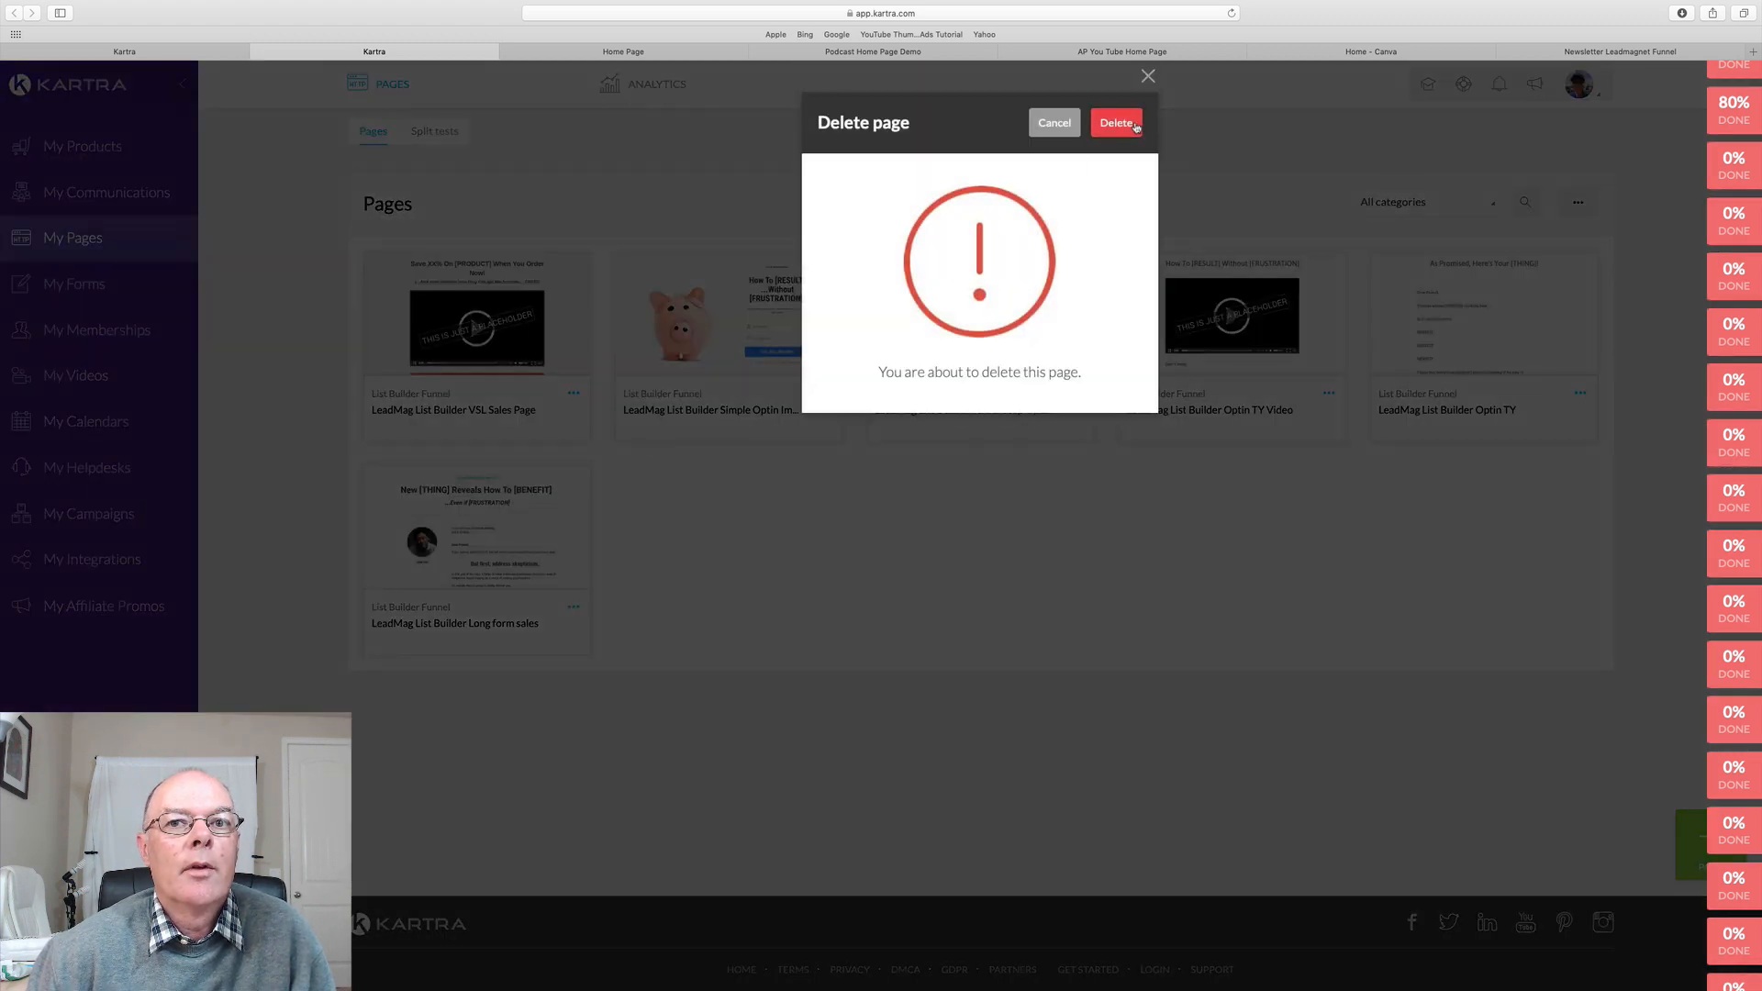
click(1134, 127)
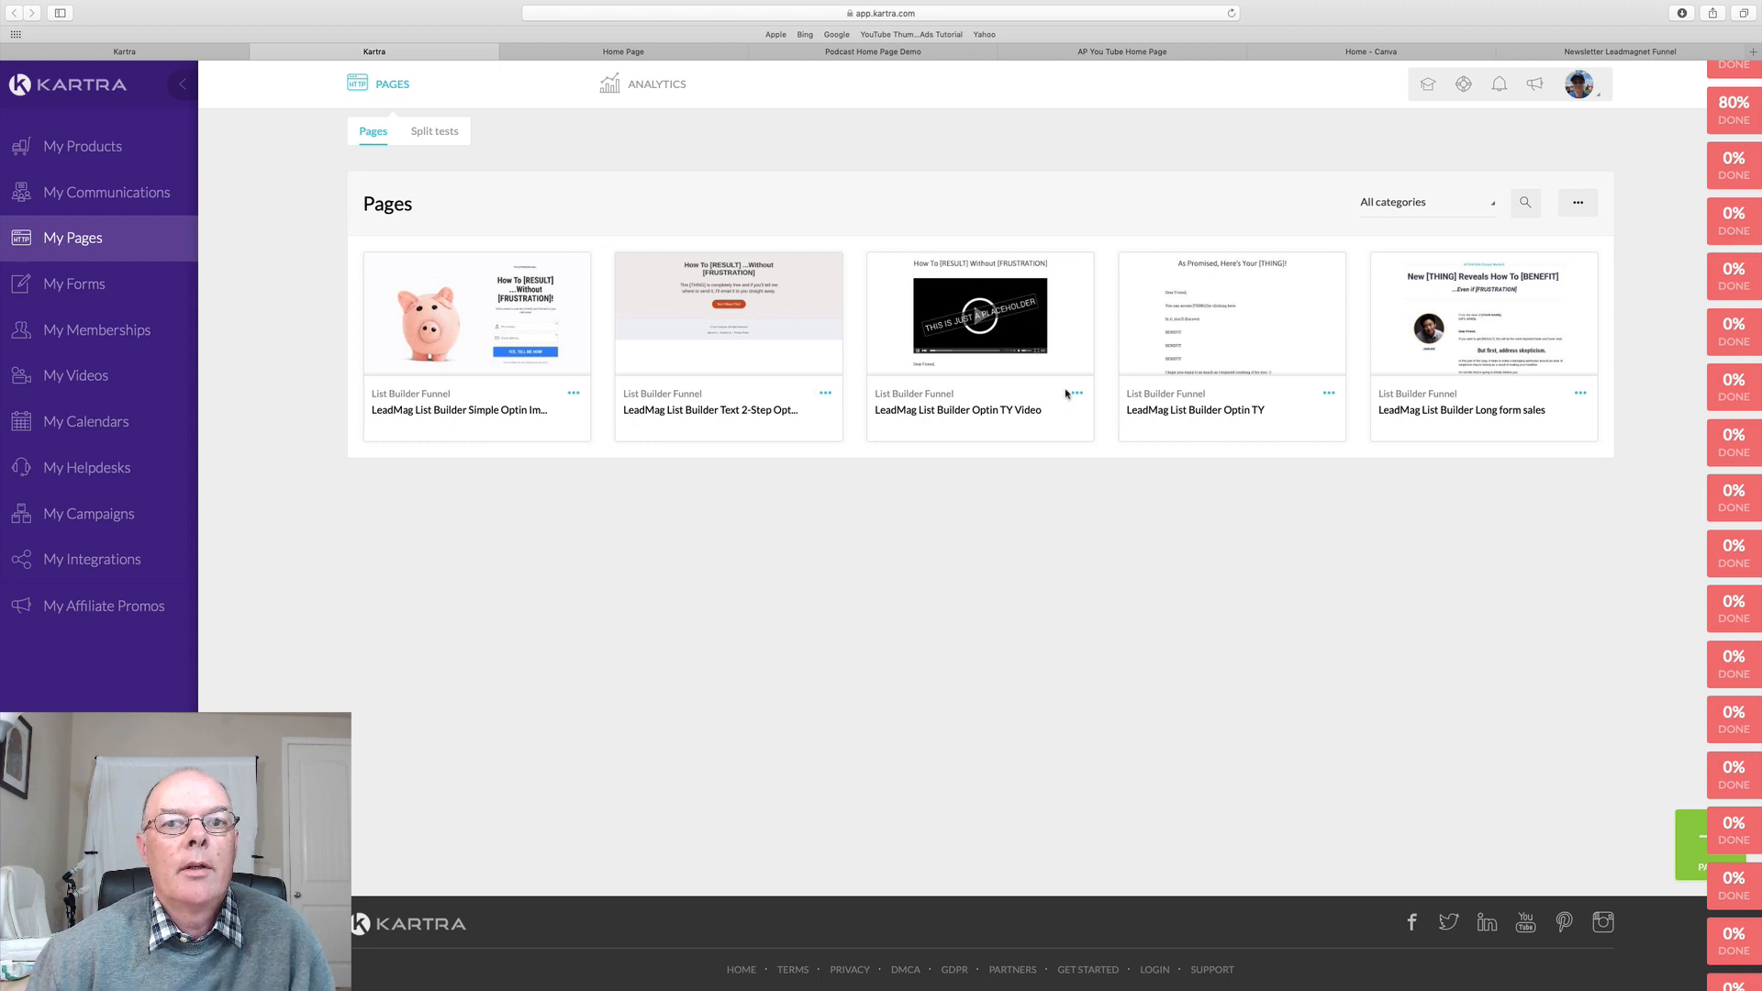
Delete the LeadMag List Builder Optin TY page without video and the Text 2-Step opt-in page, confirming both deletions
click(1330, 395)
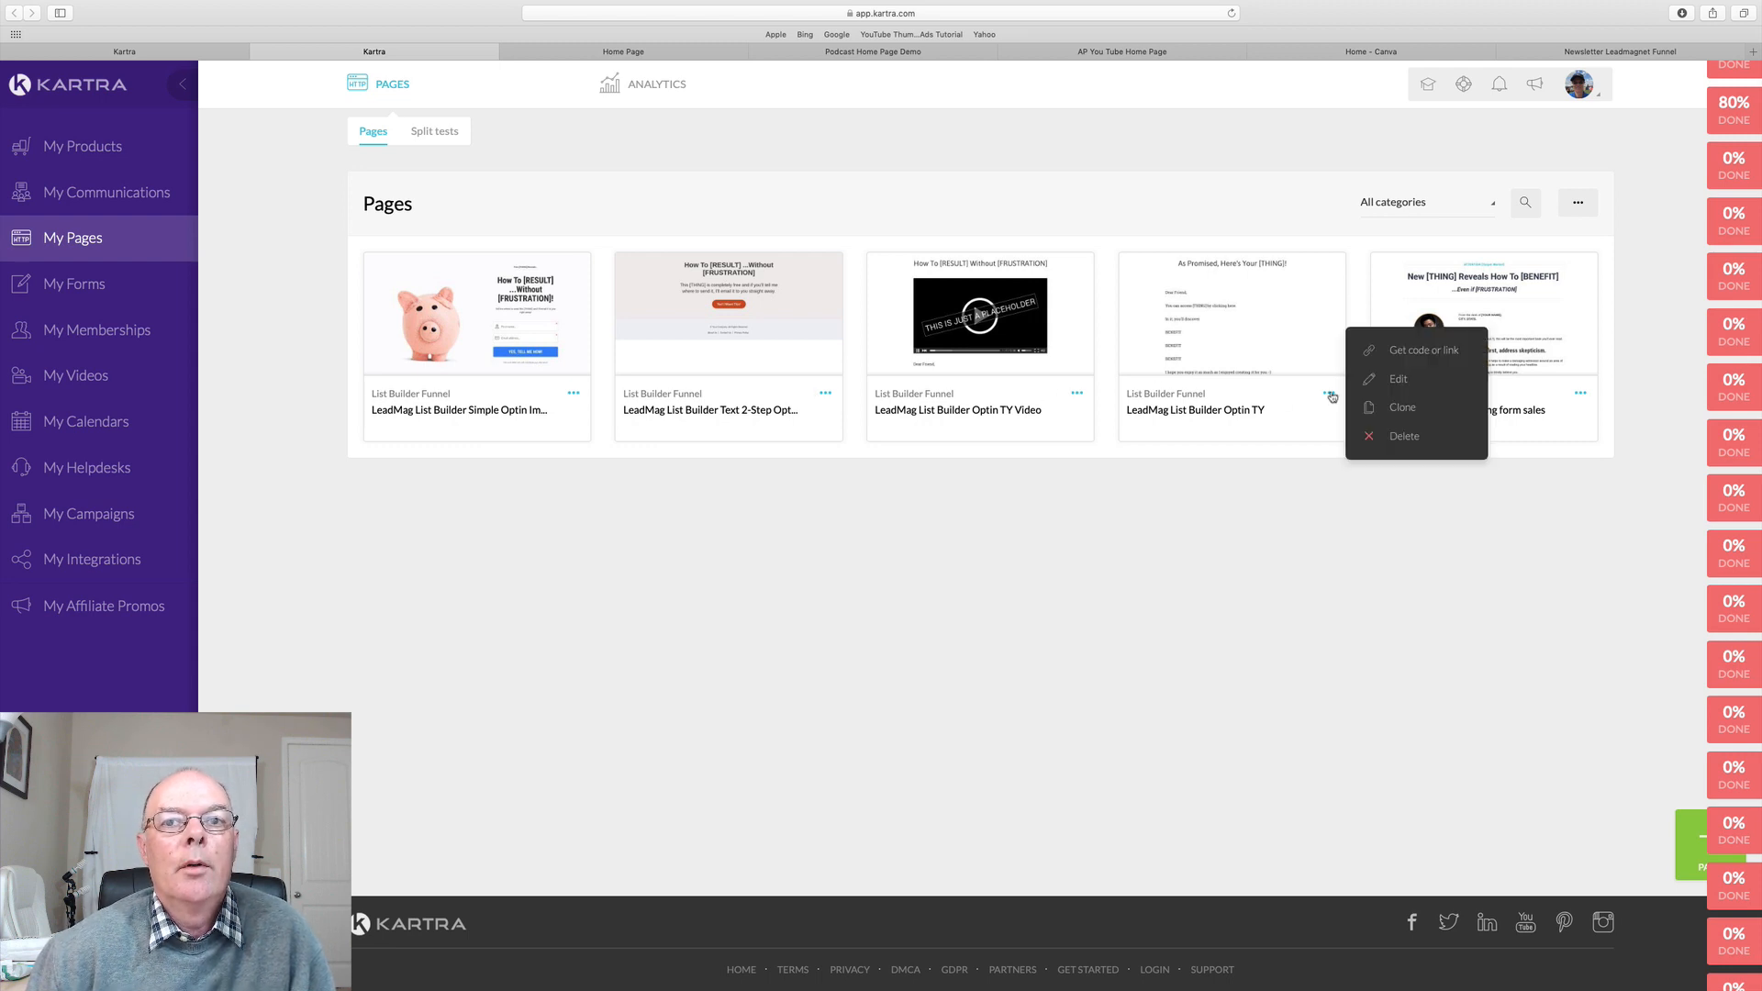
click(1393, 437)
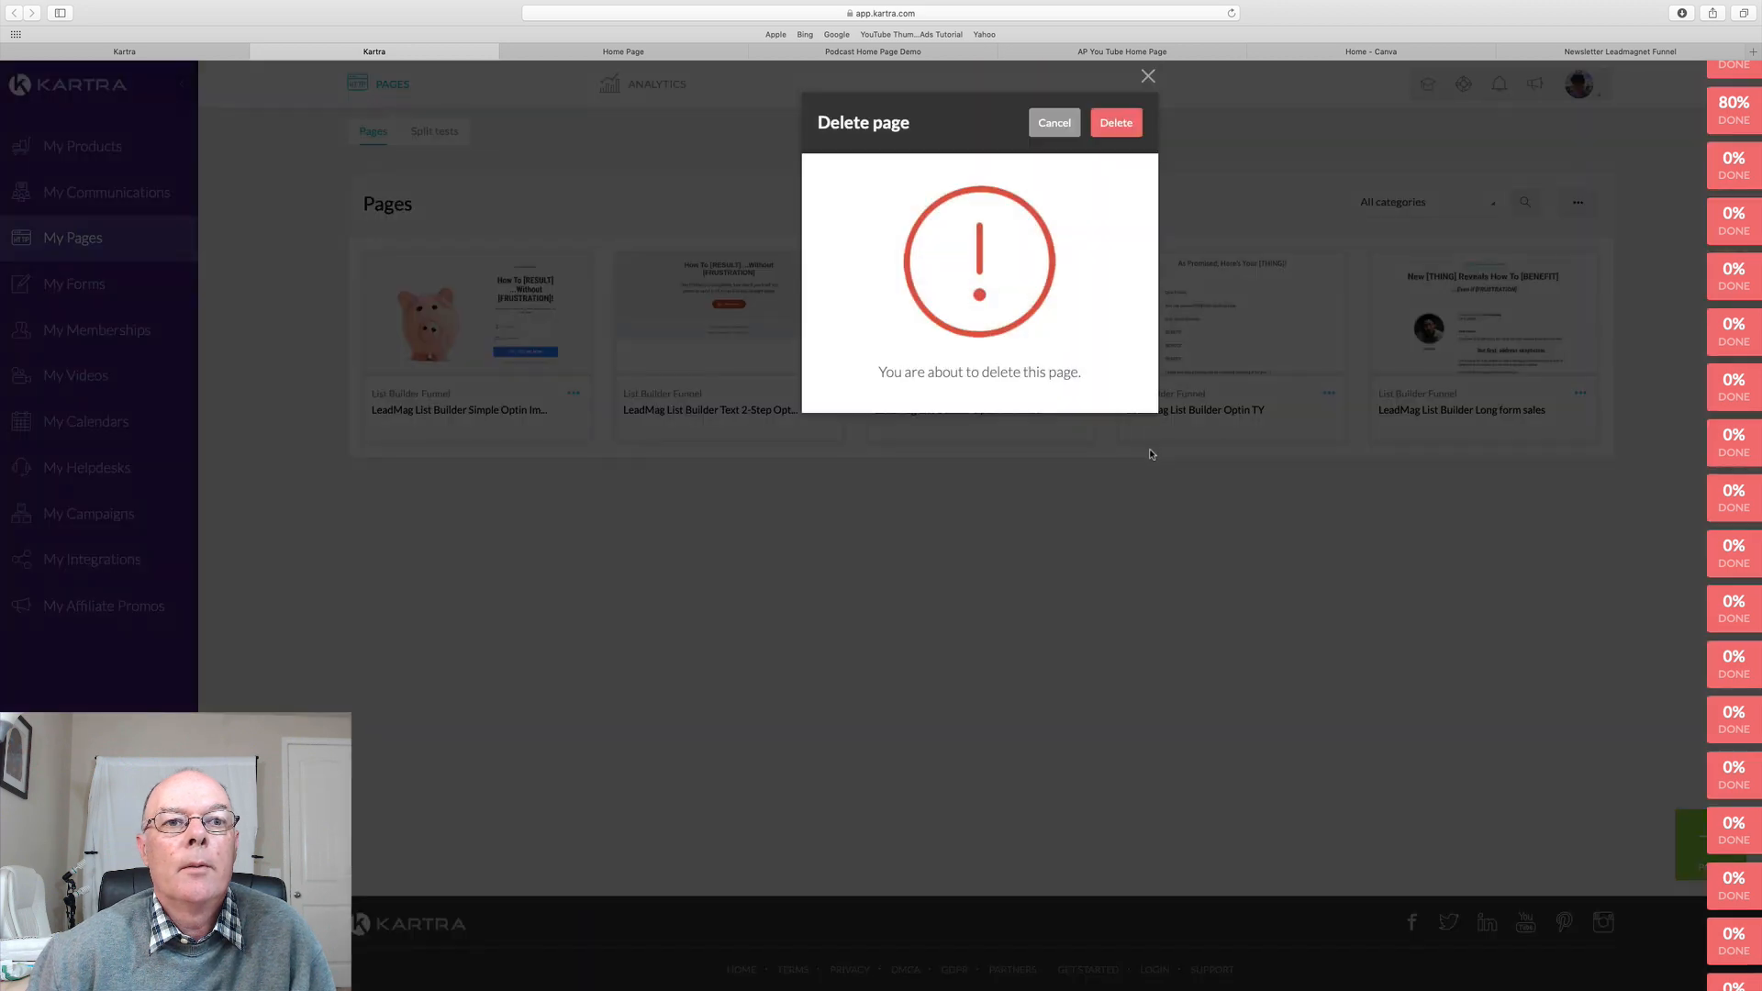
click(1117, 122)
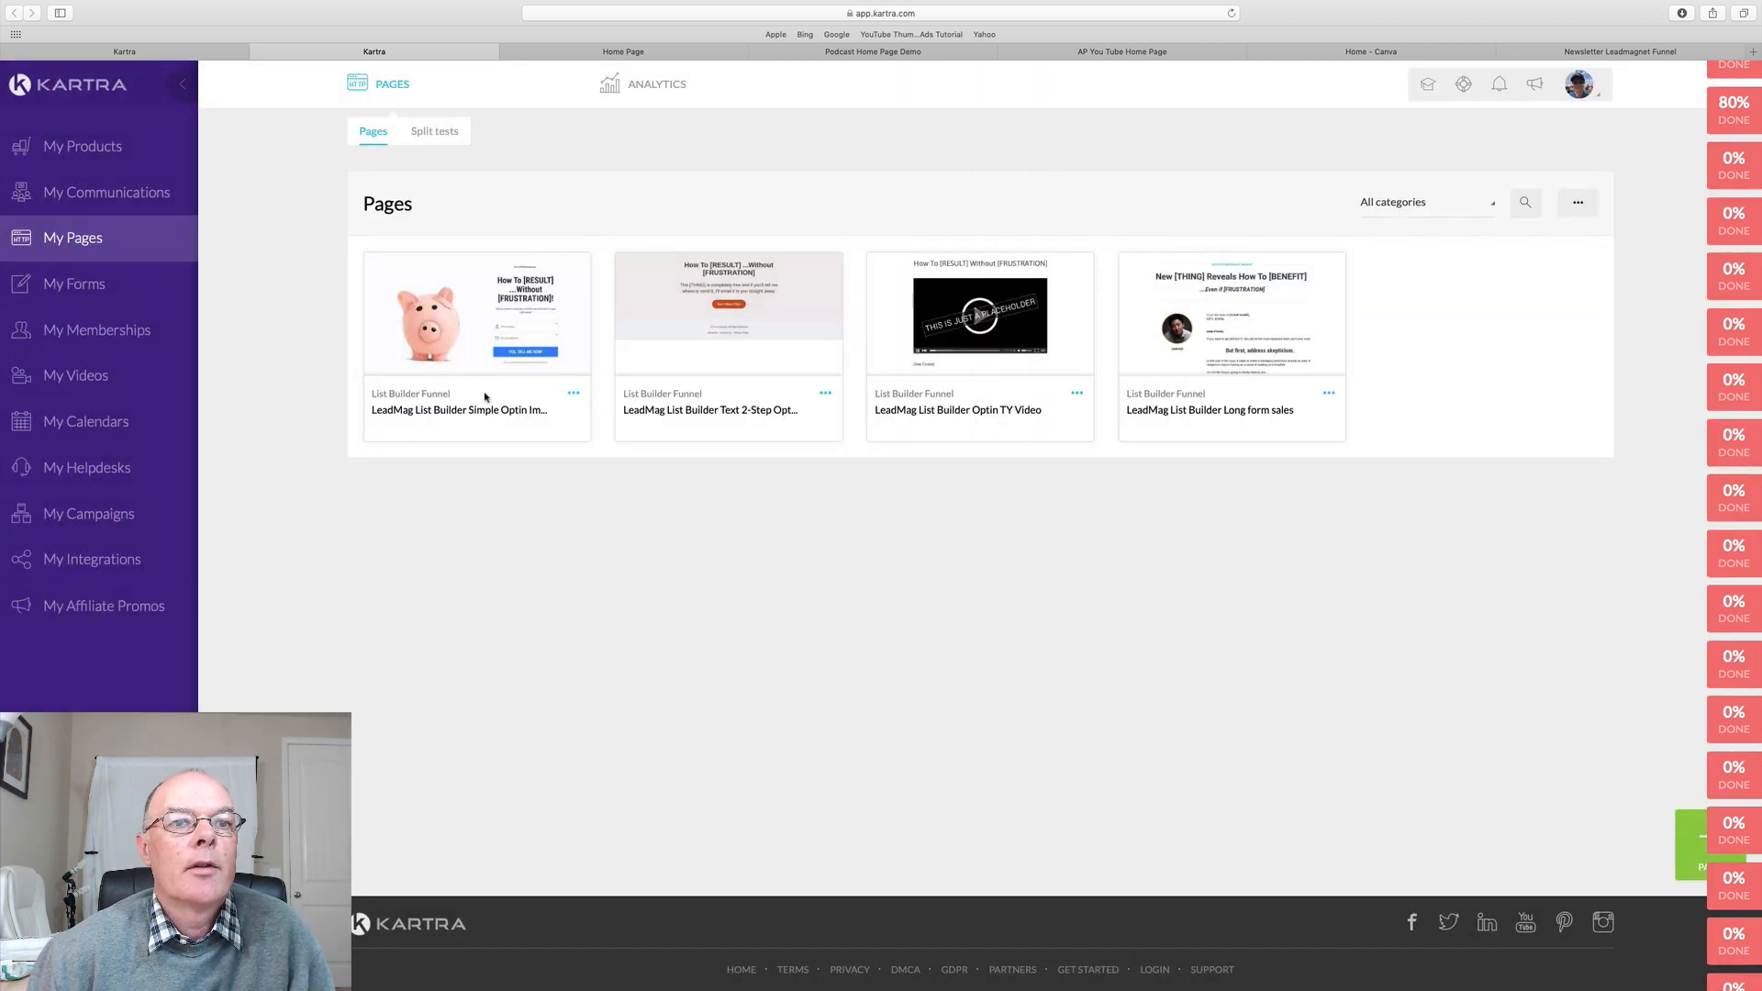
click(825, 394)
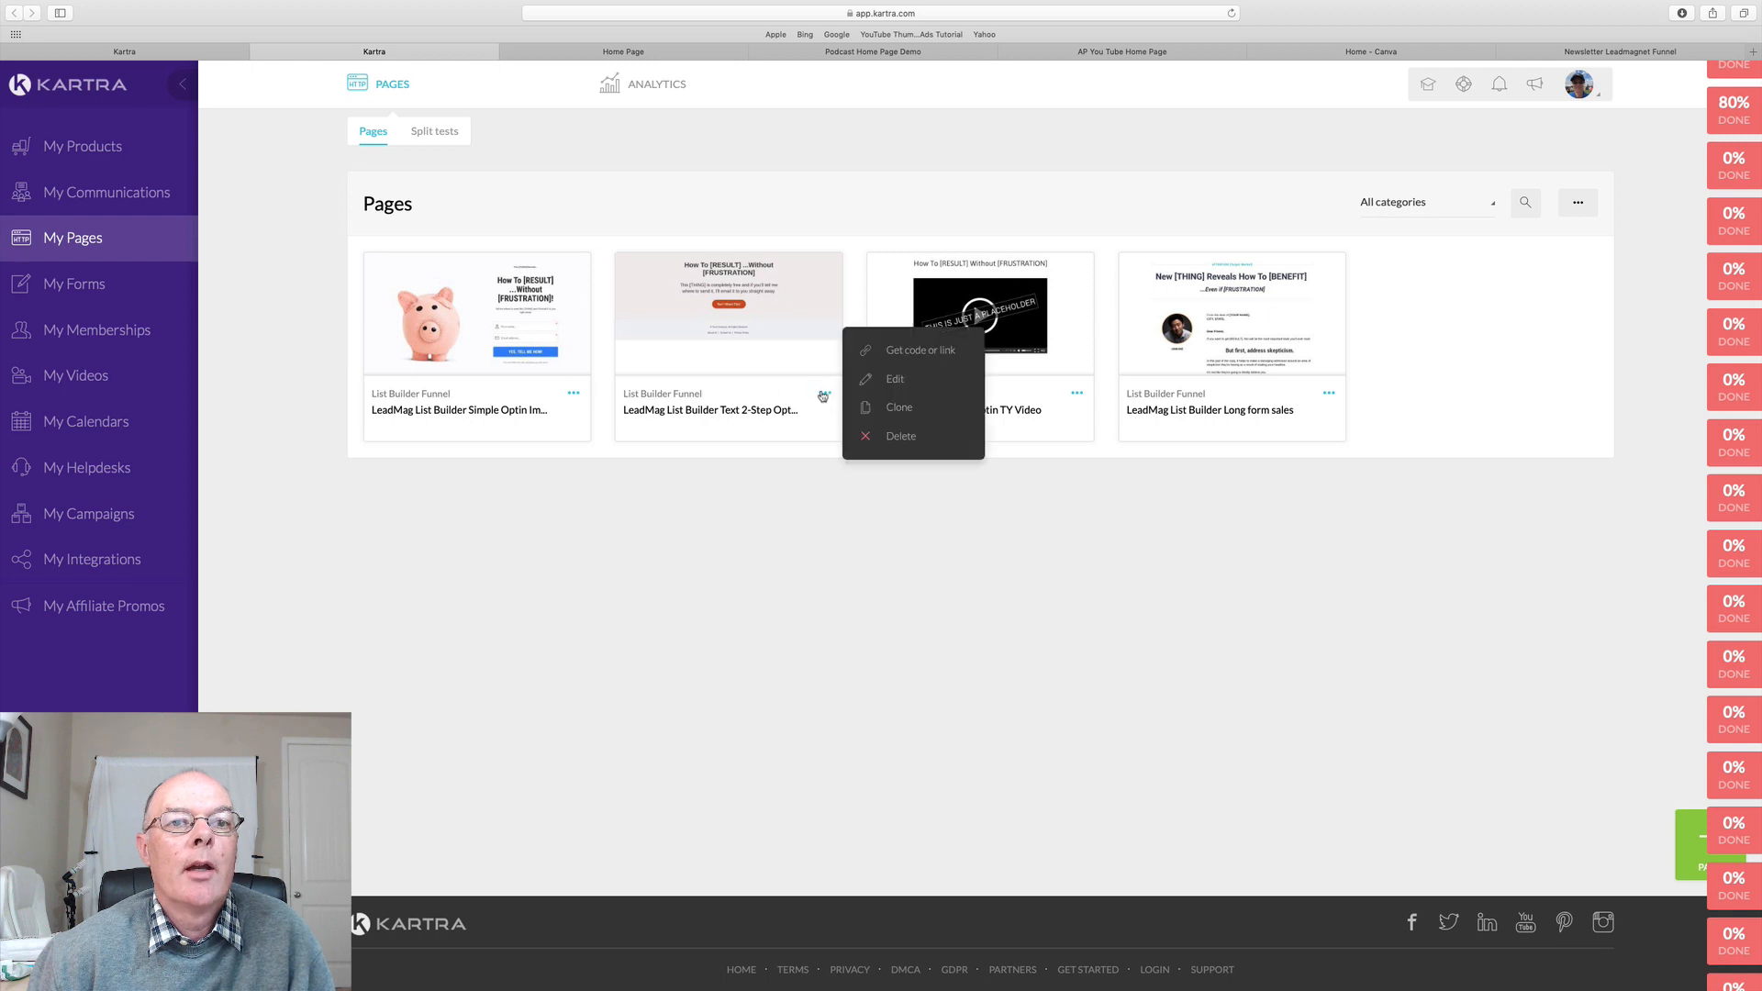
click(881, 438)
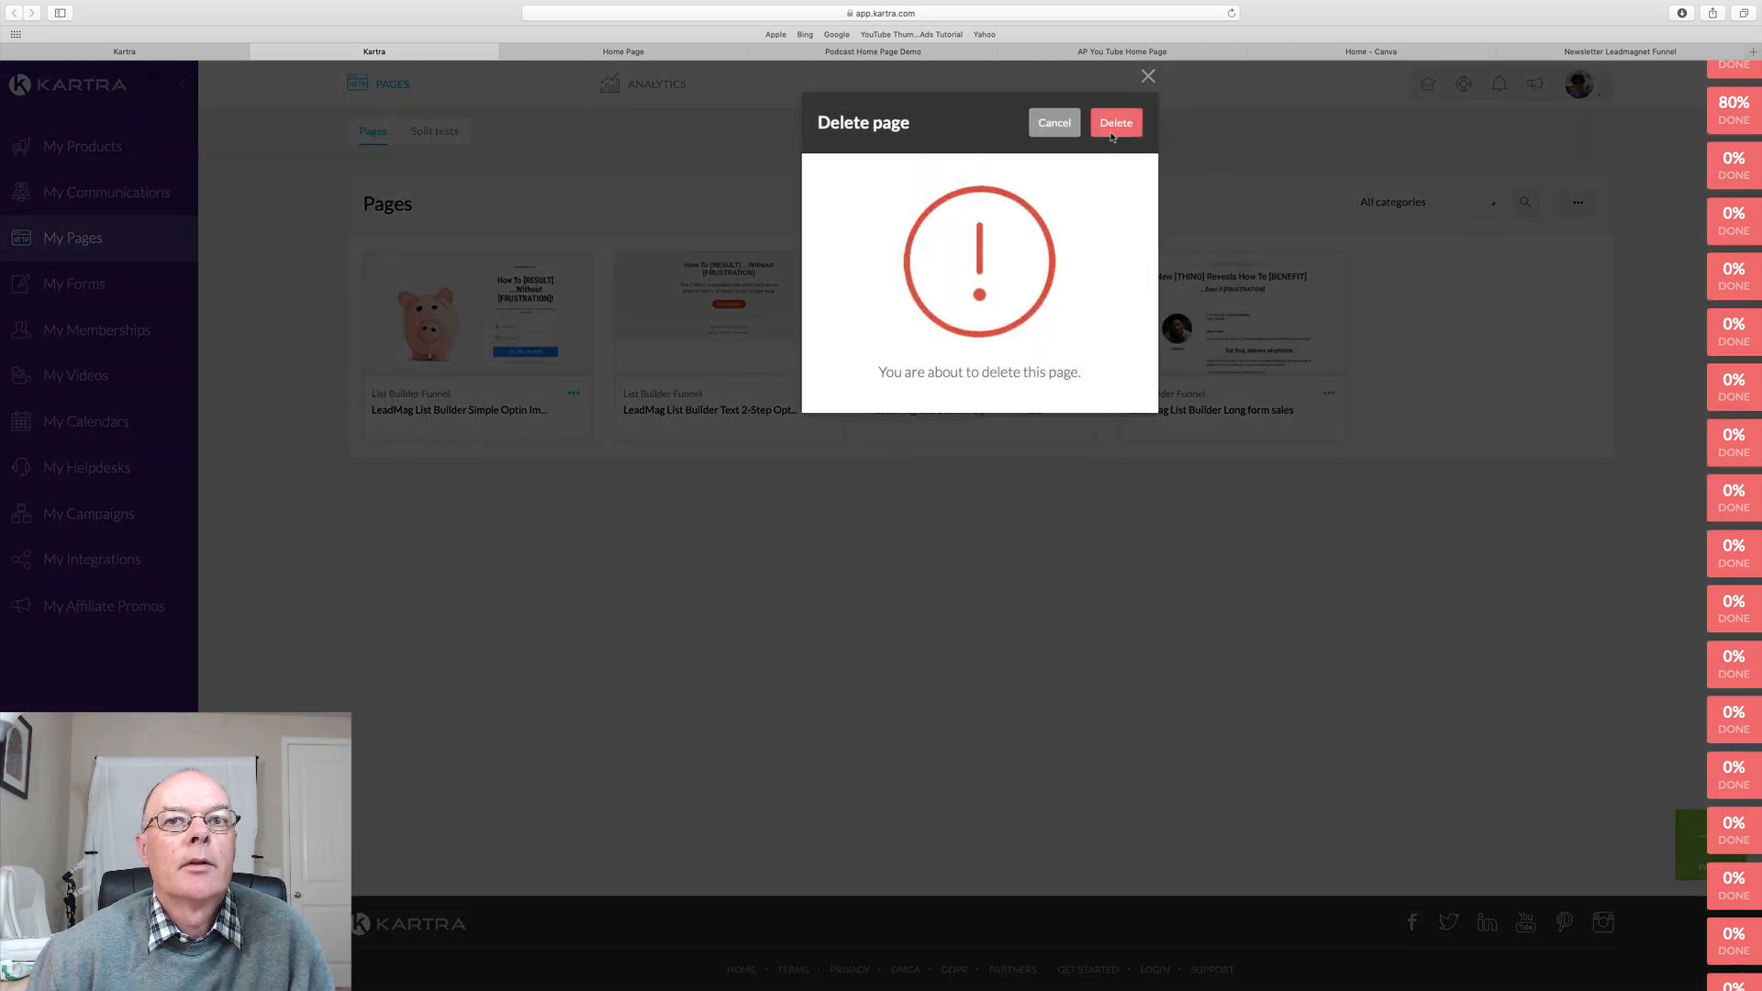
click(1112, 134)
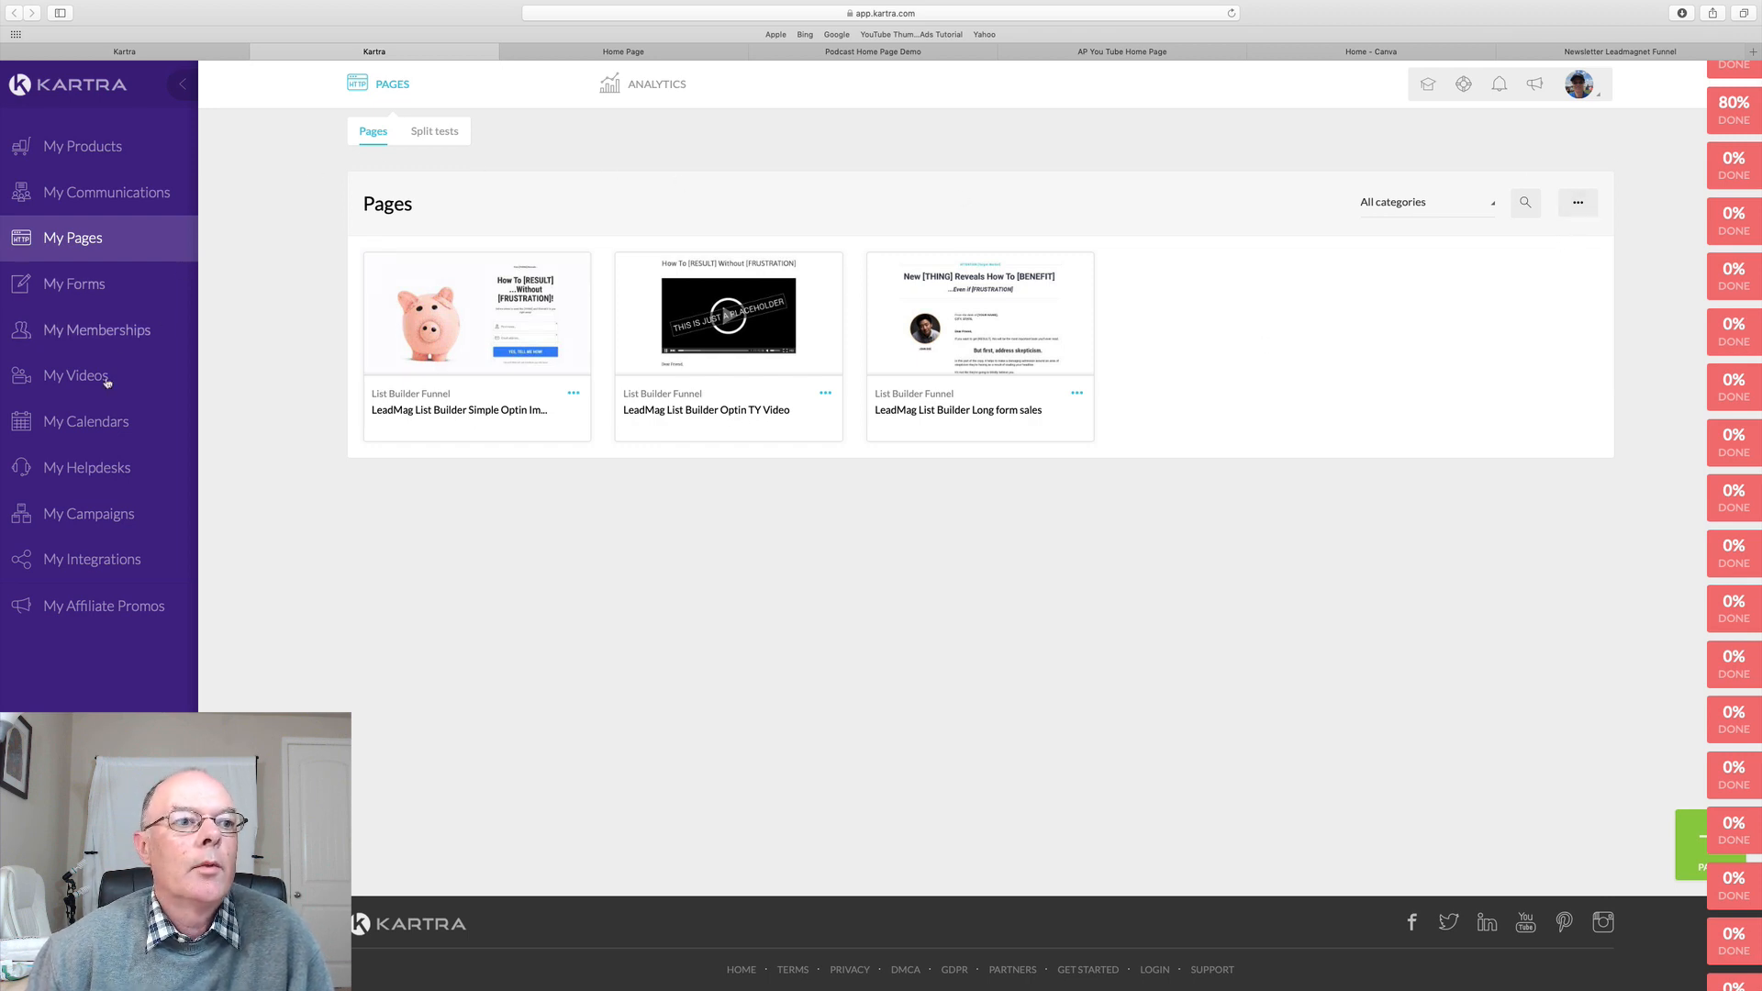
Return to the LeadMag List Builder campaign's assets and open the campaign's tags
click(92, 515)
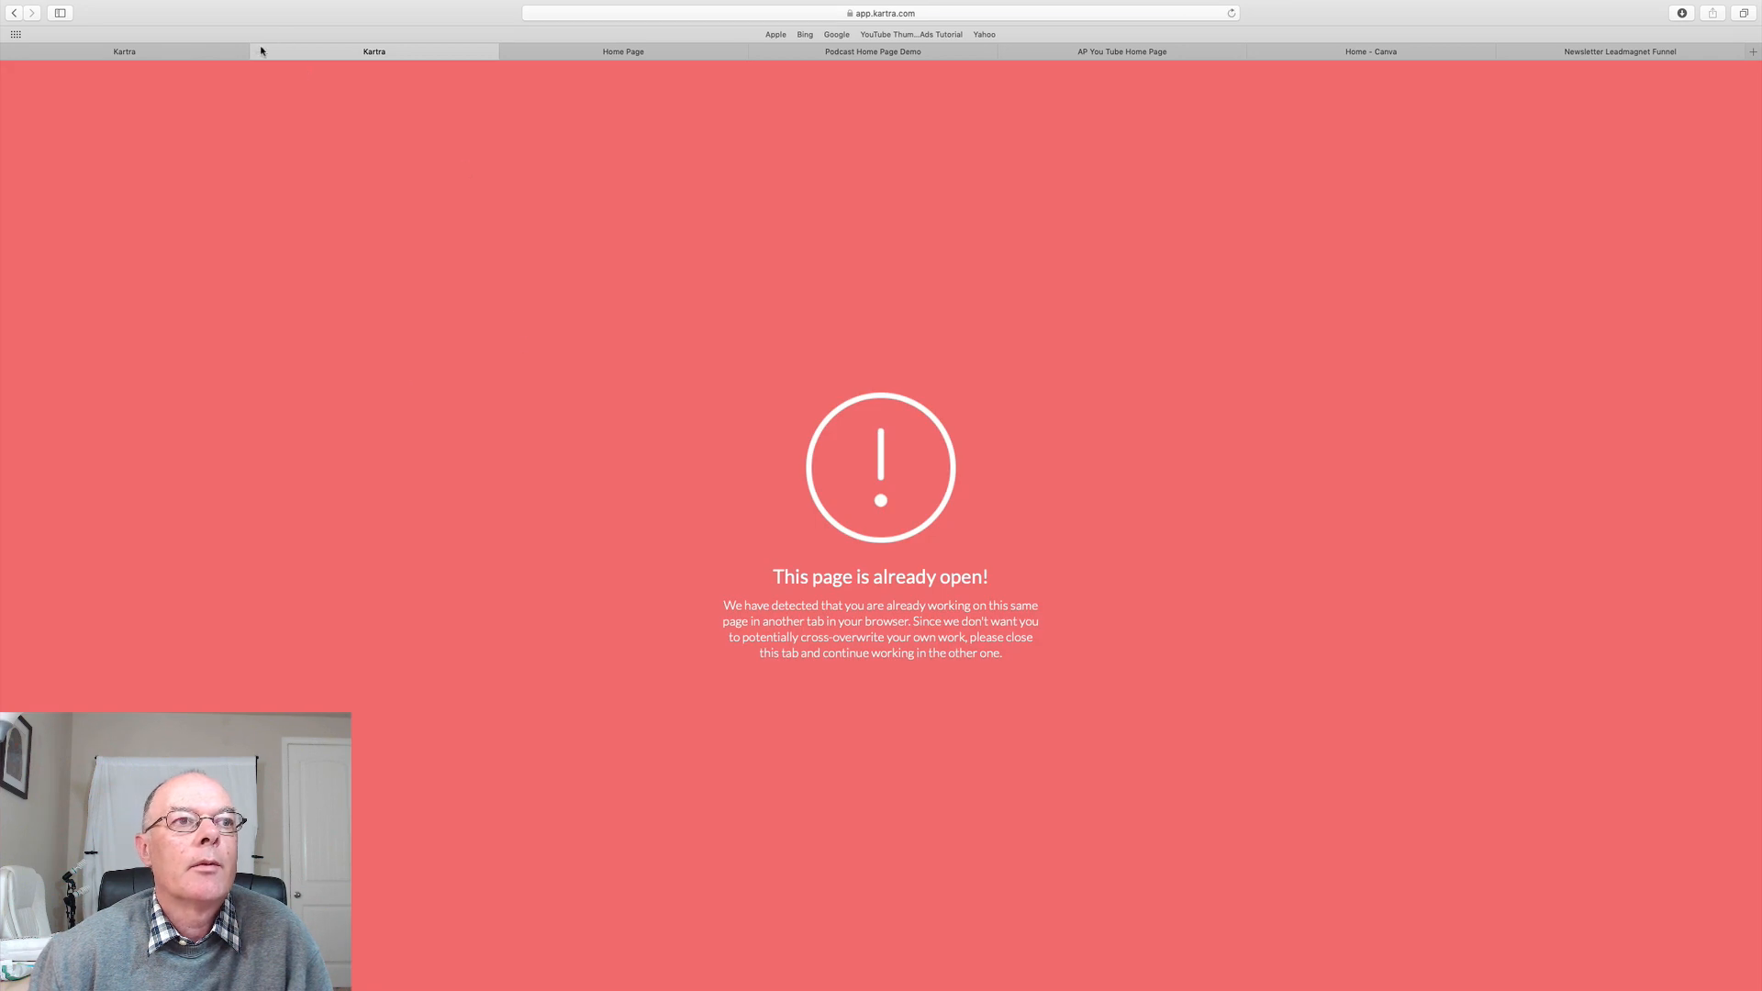
click(187, 55)
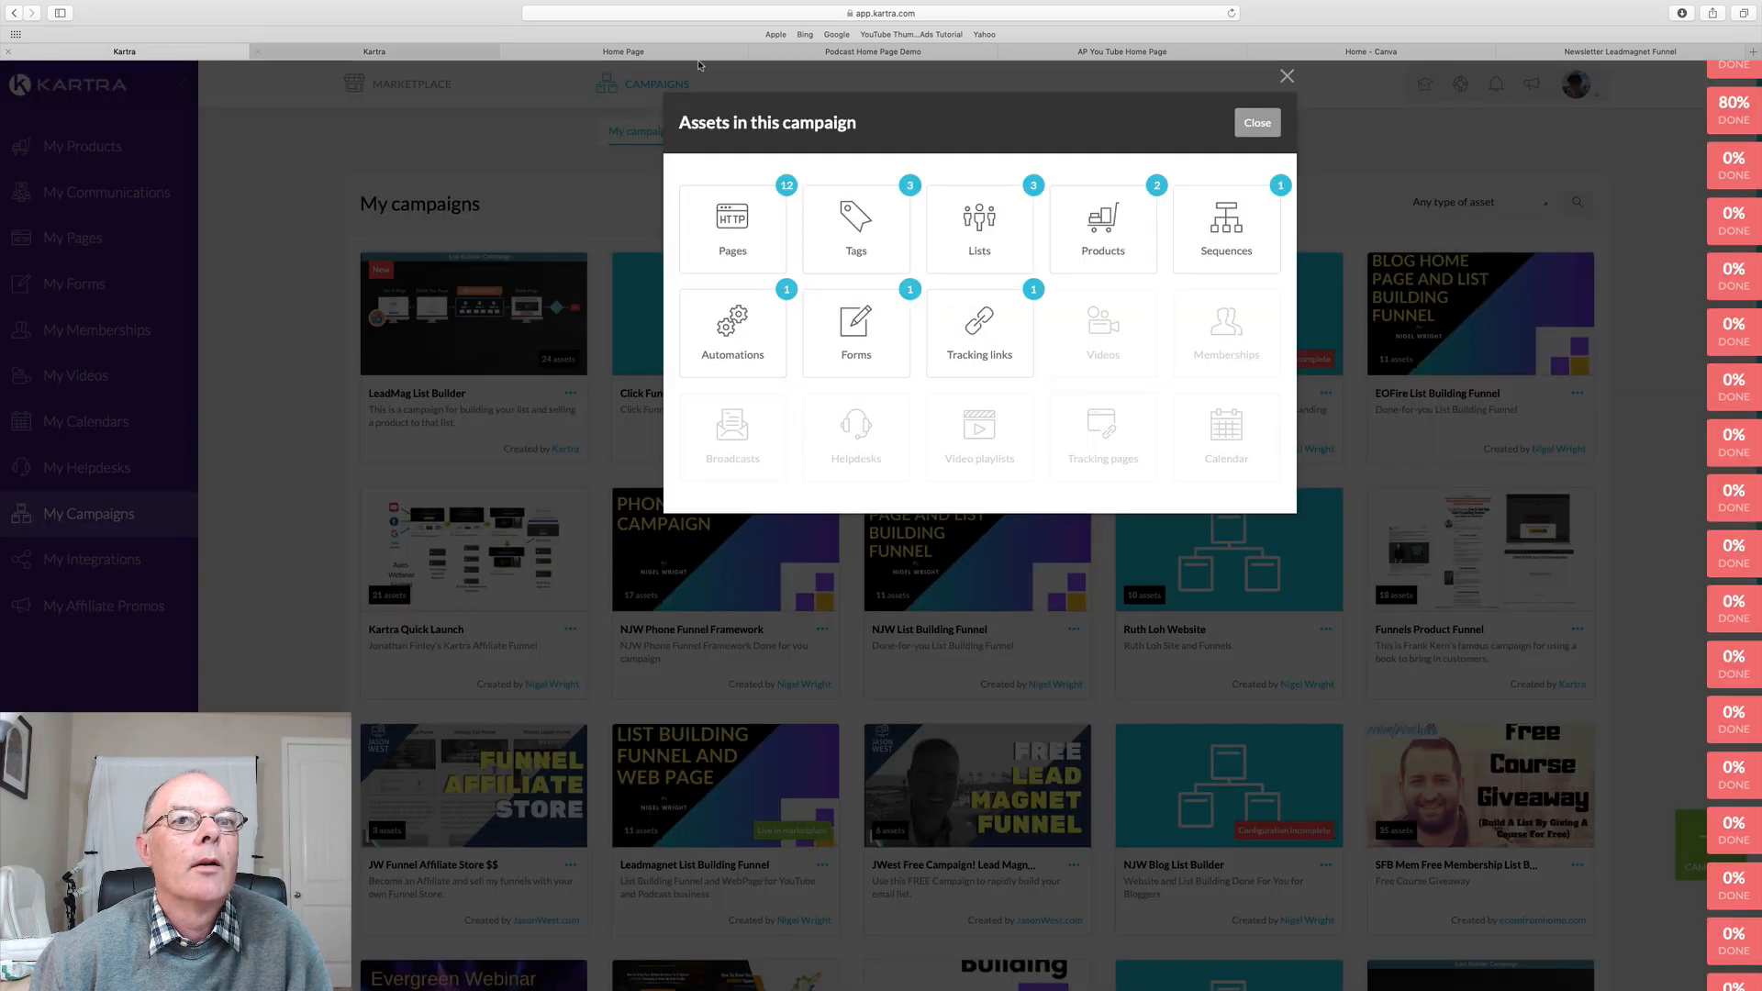
click(863, 225)
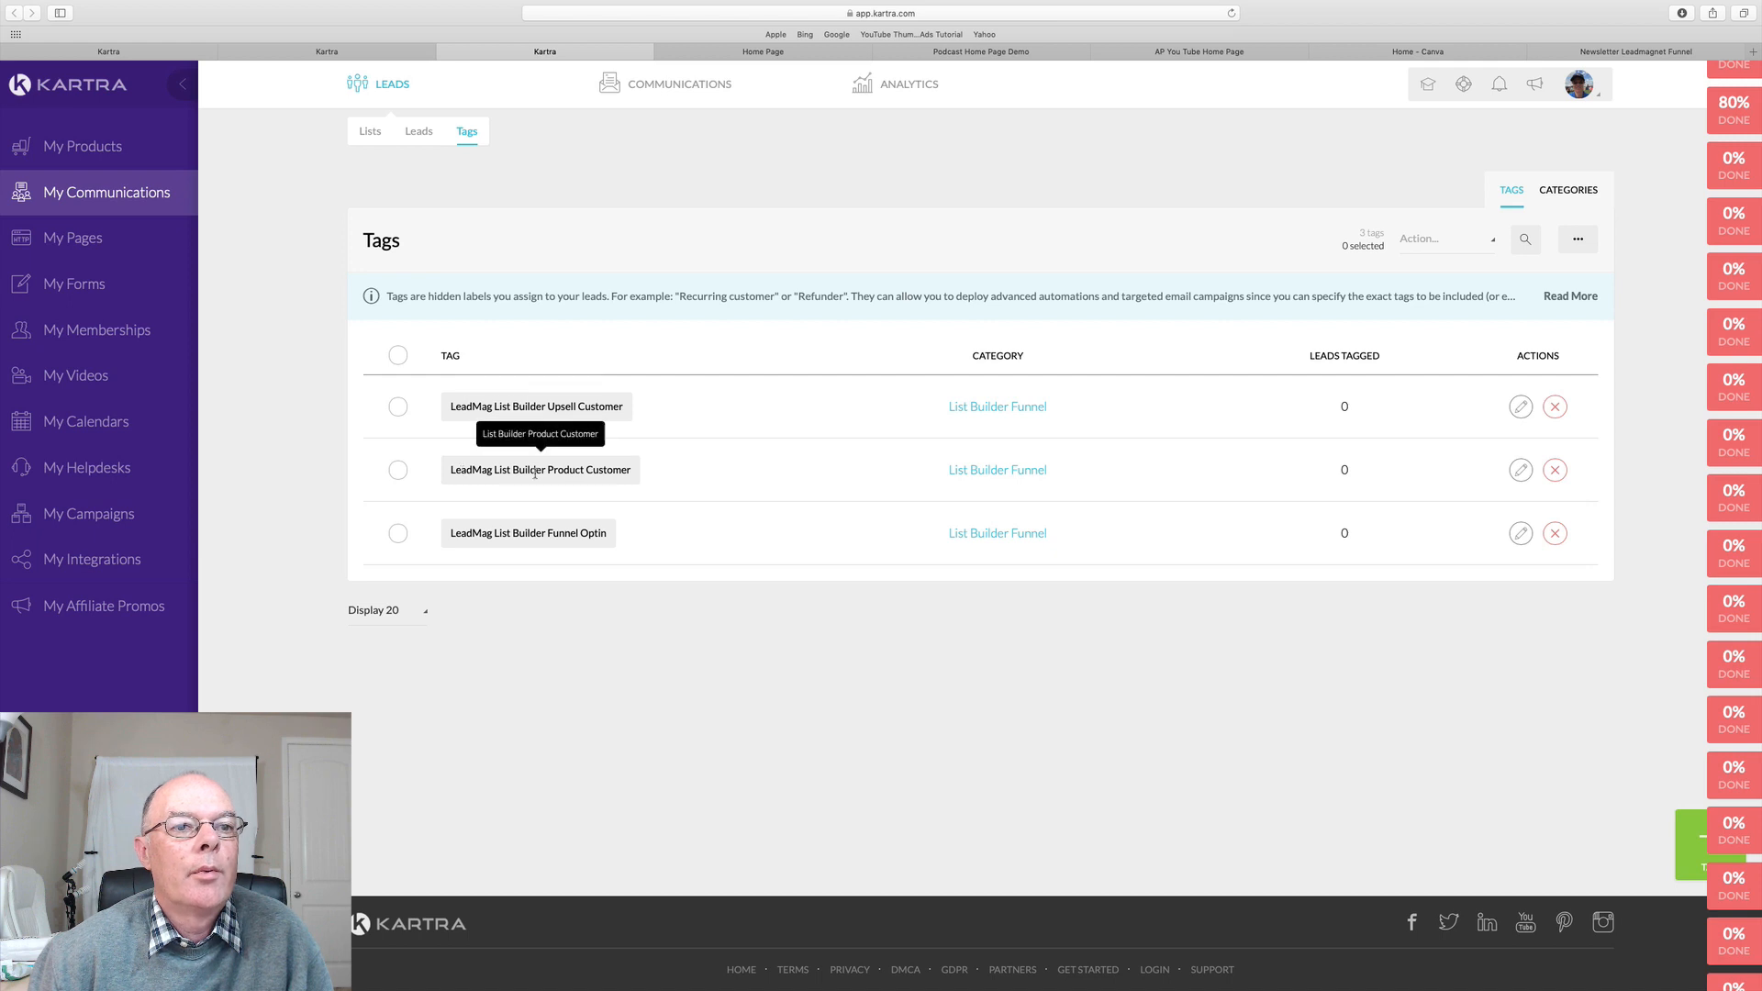
Delete the LeadMag List Builder Upsell Customer and Product Customer tags, confirming each deletion
click(400, 468)
click(397, 408)
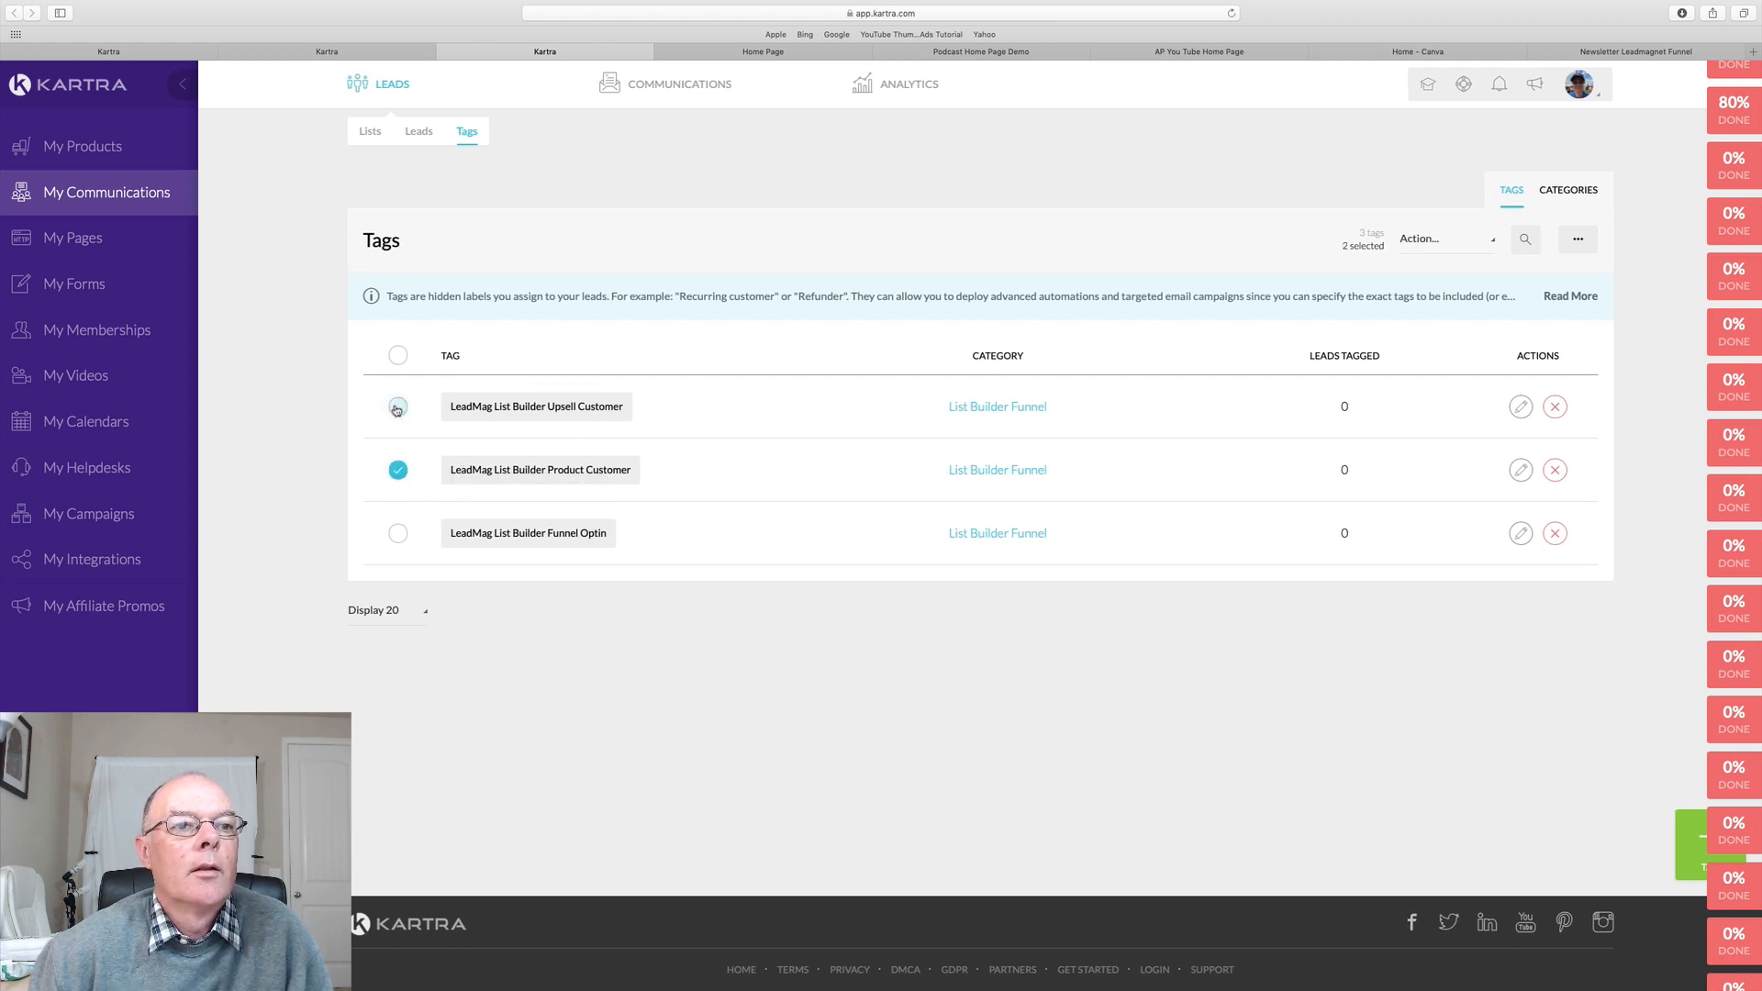
click(1555, 408)
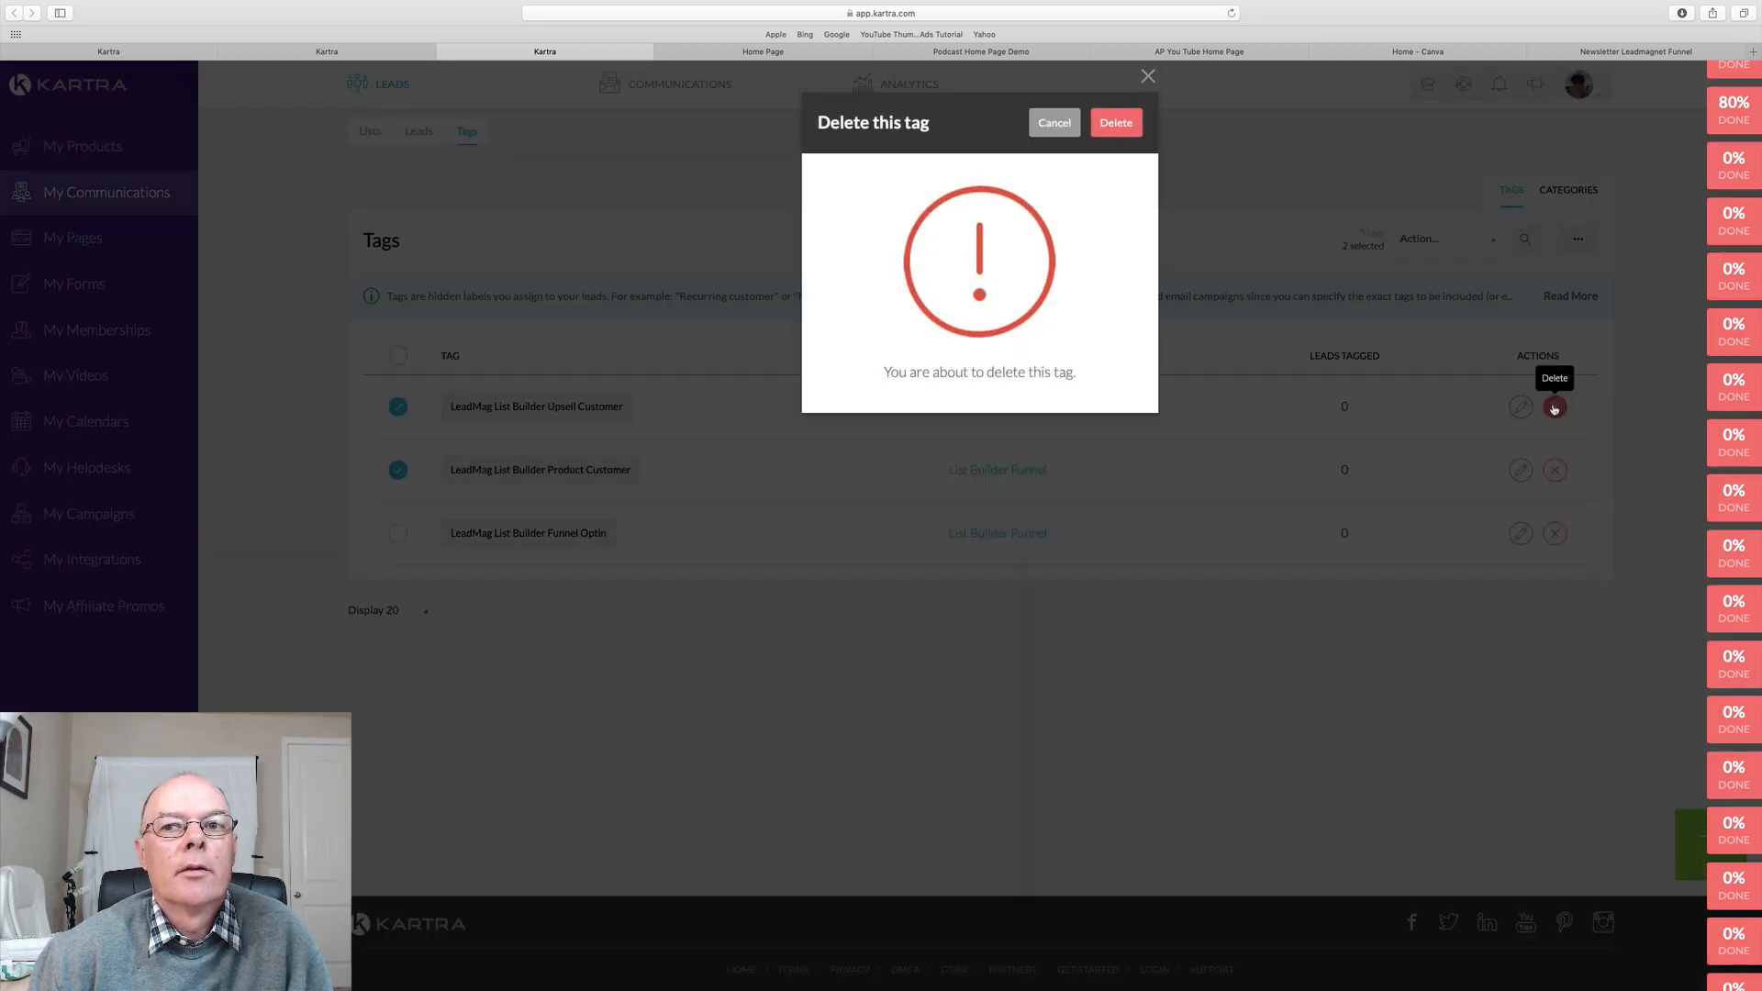
click(1118, 122)
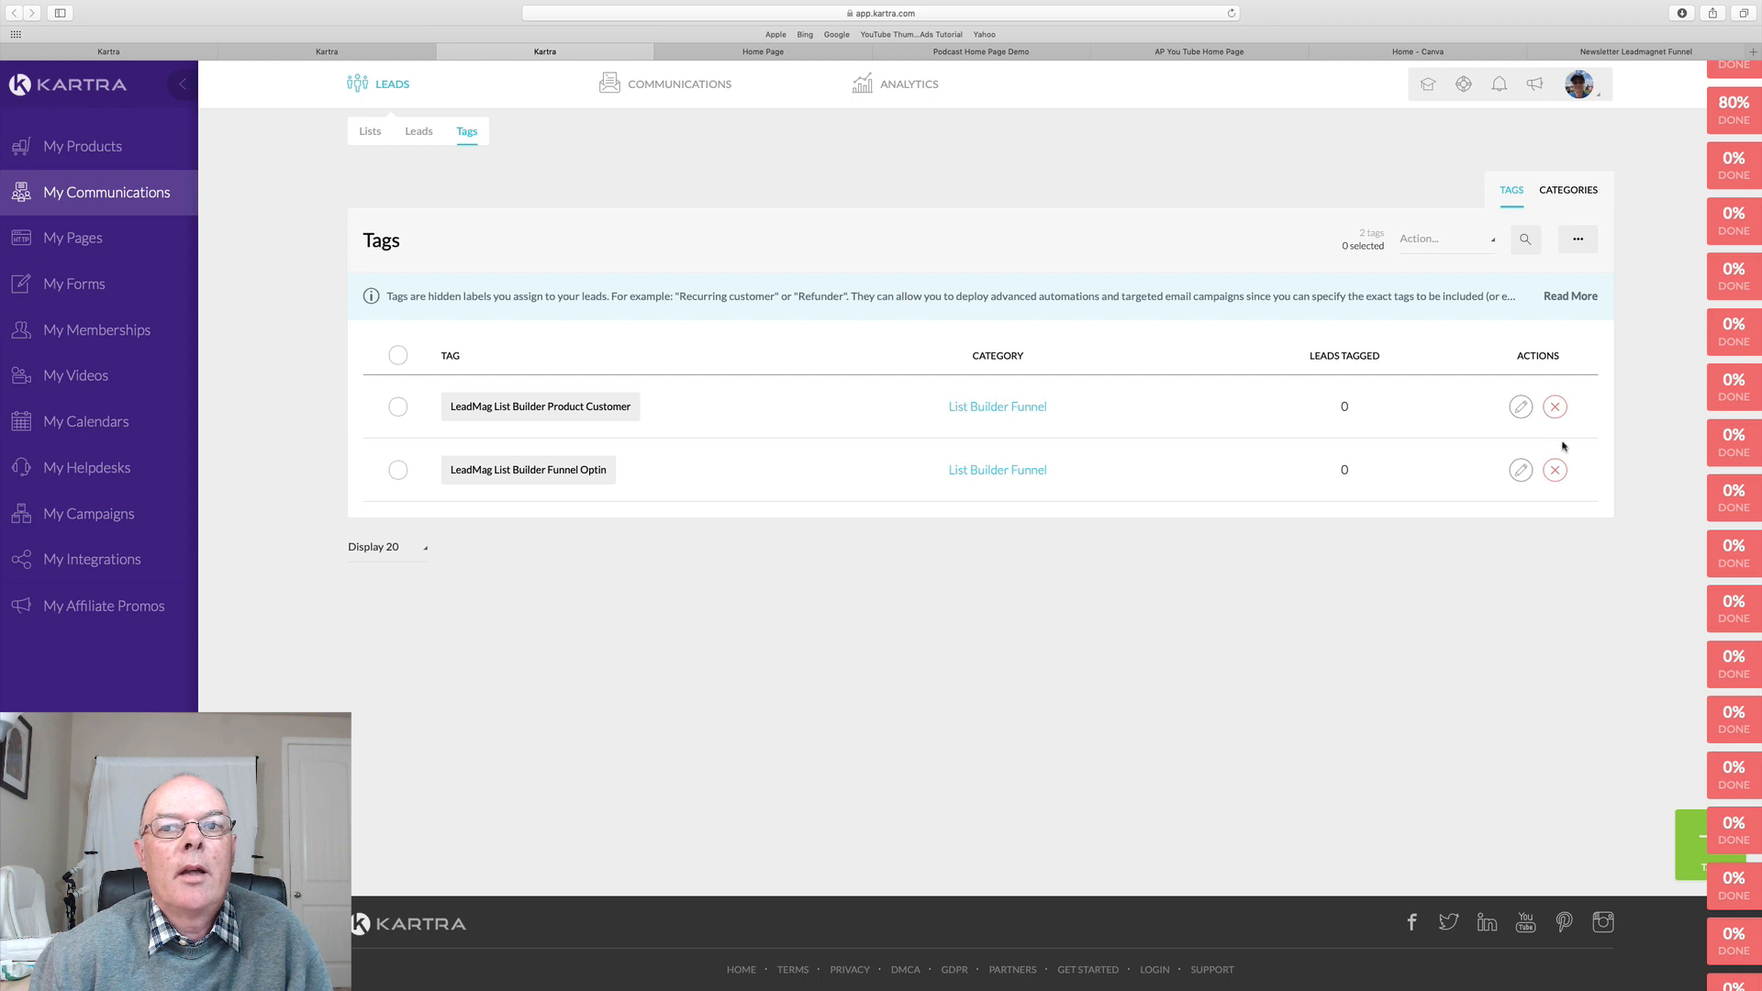
click(398, 407)
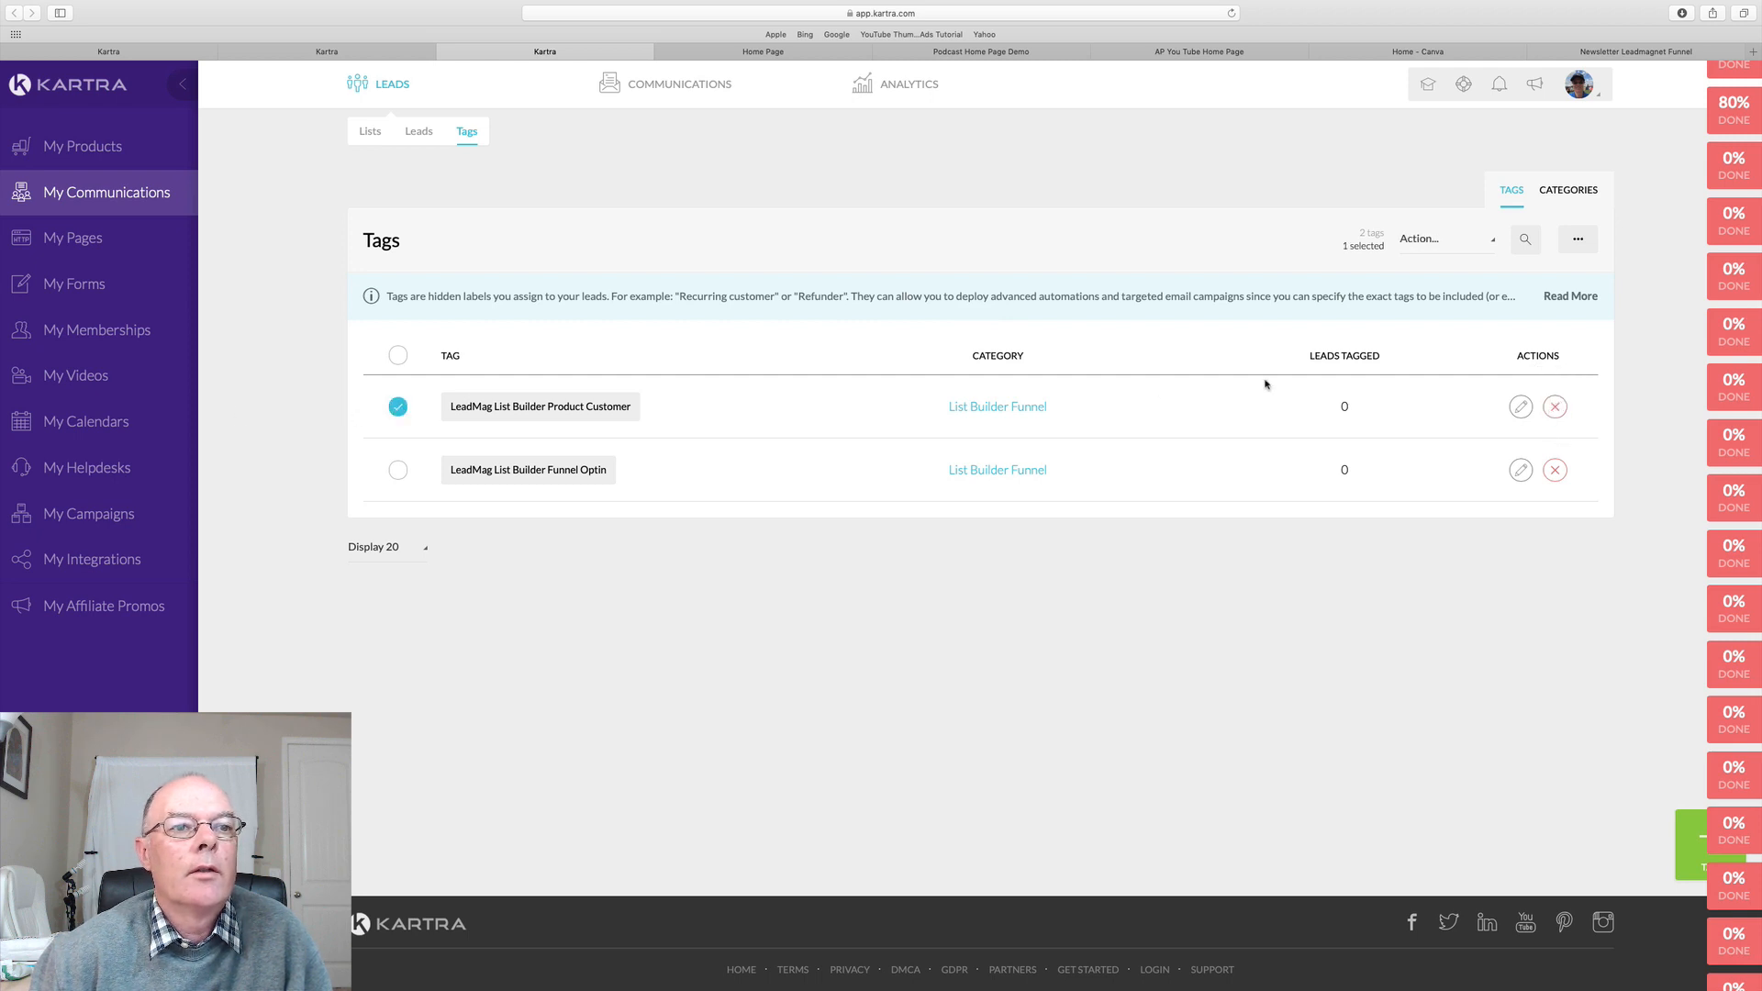
click(1560, 407)
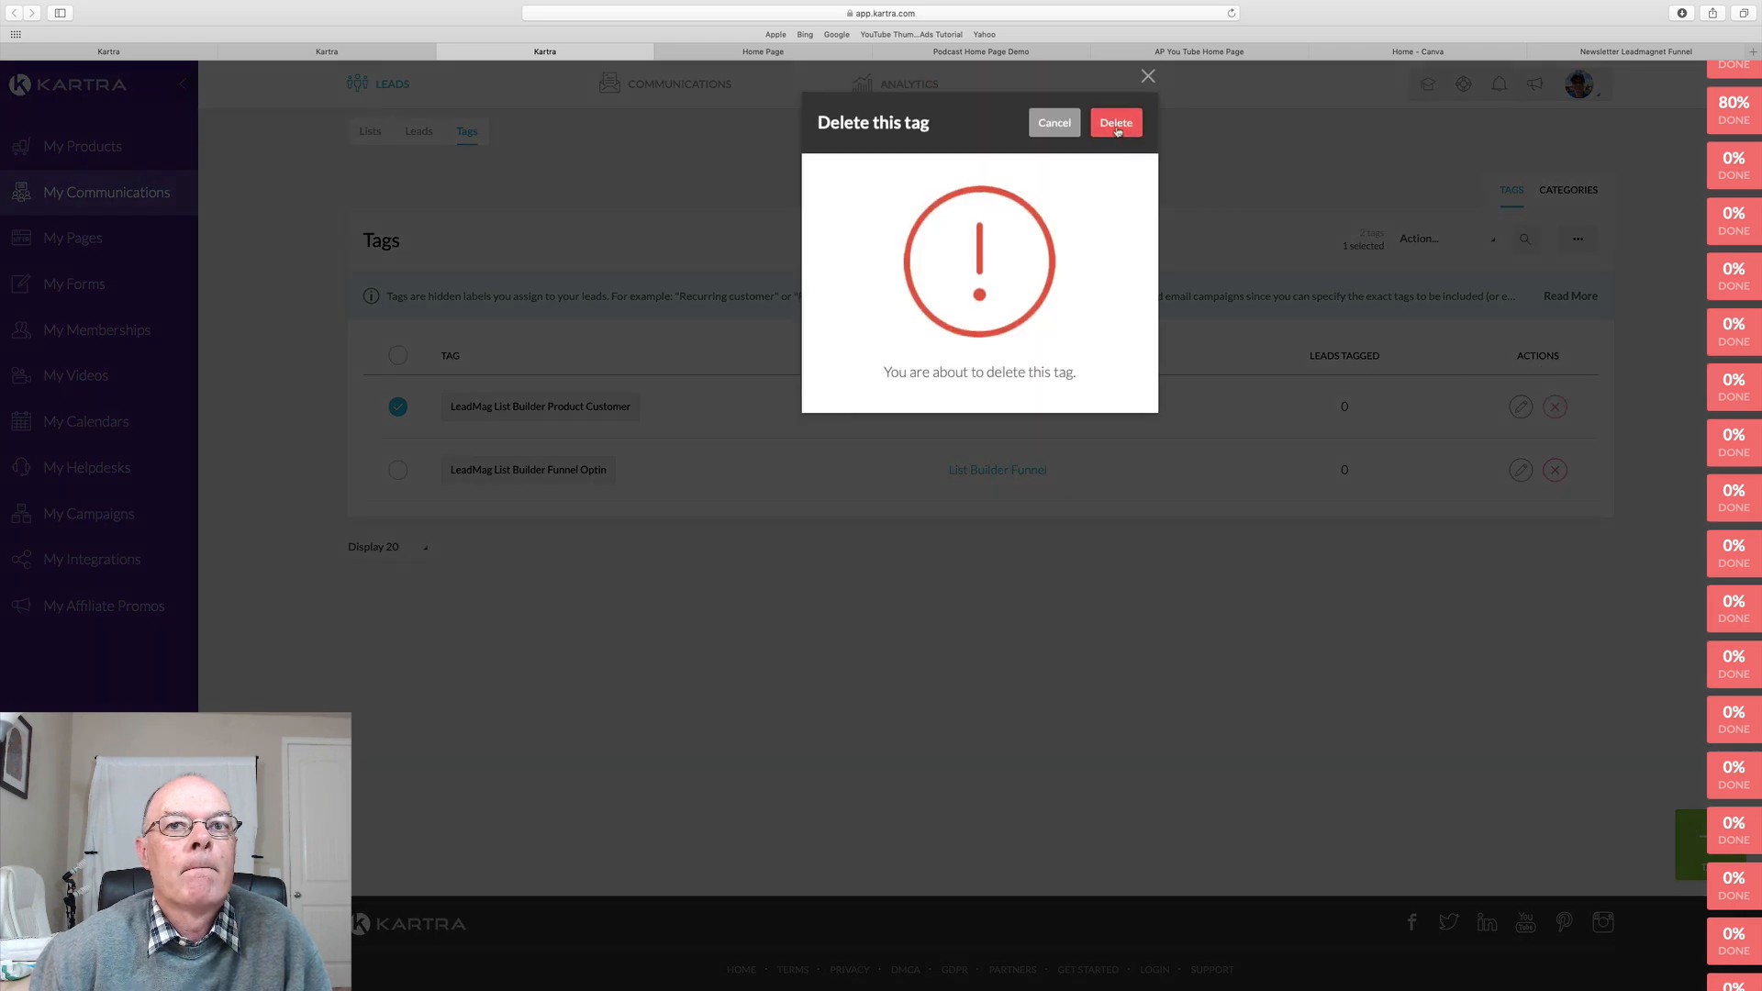
click(1117, 128)
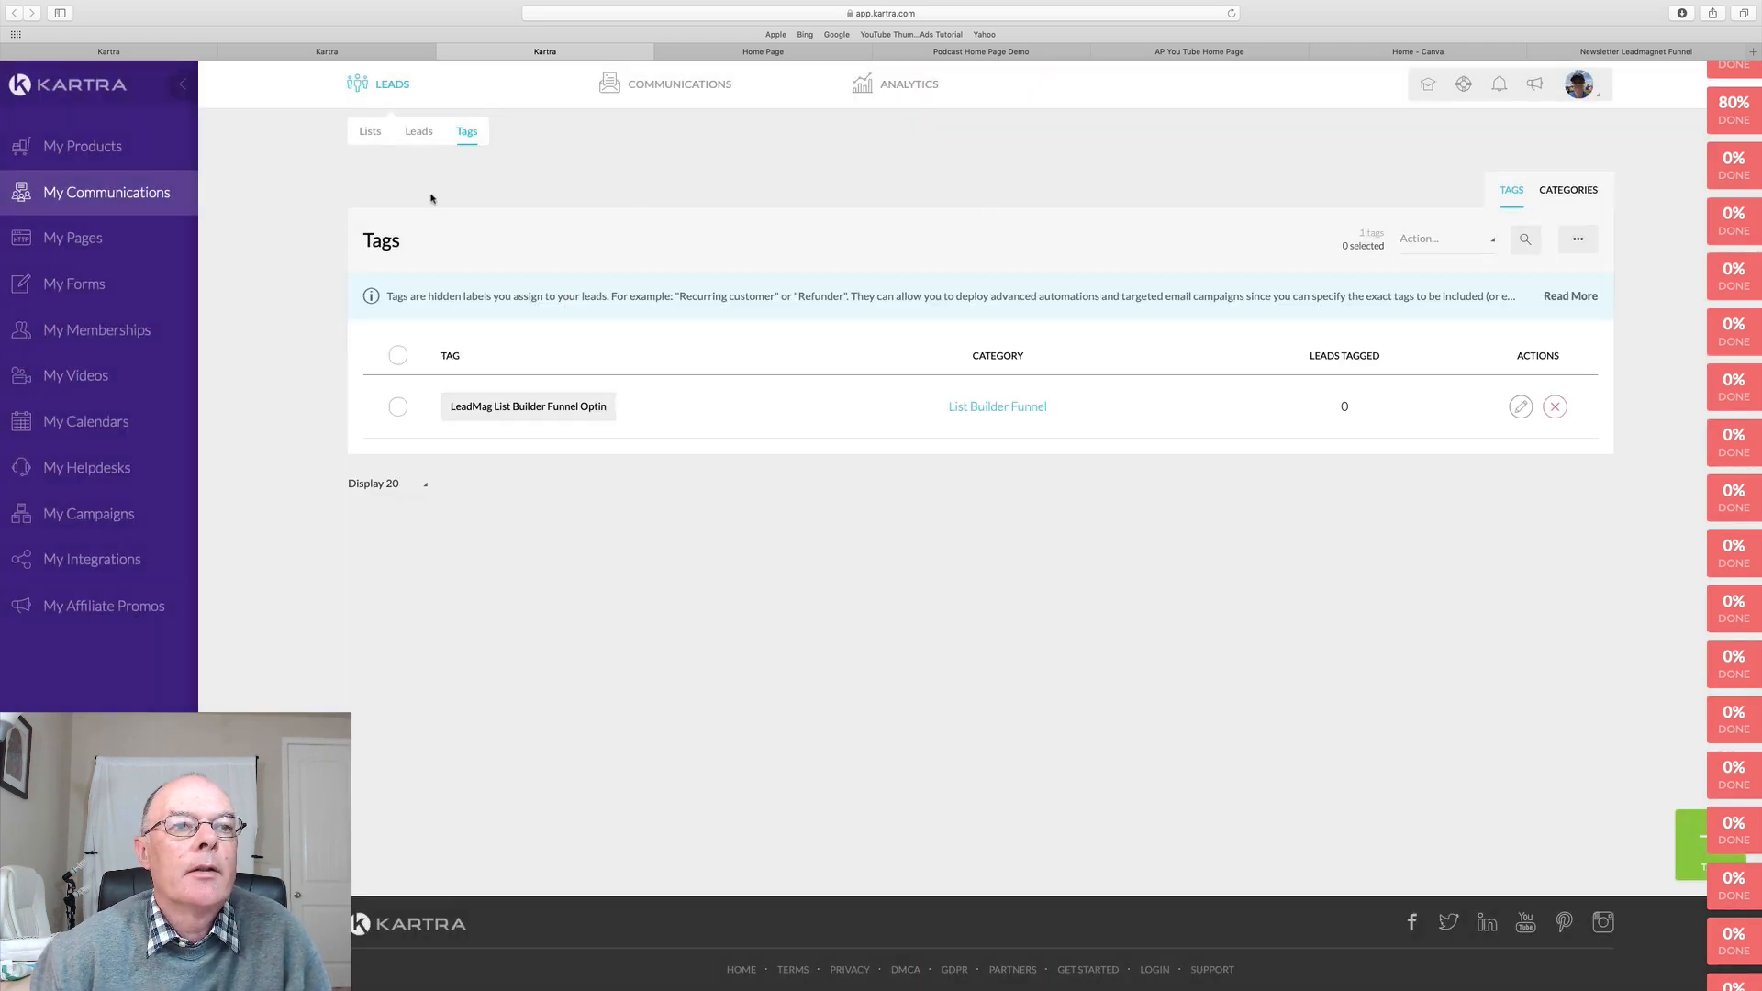
Show the account's lists and close the browser tab blocked as a duplicate of the campaigns page
click(365, 131)
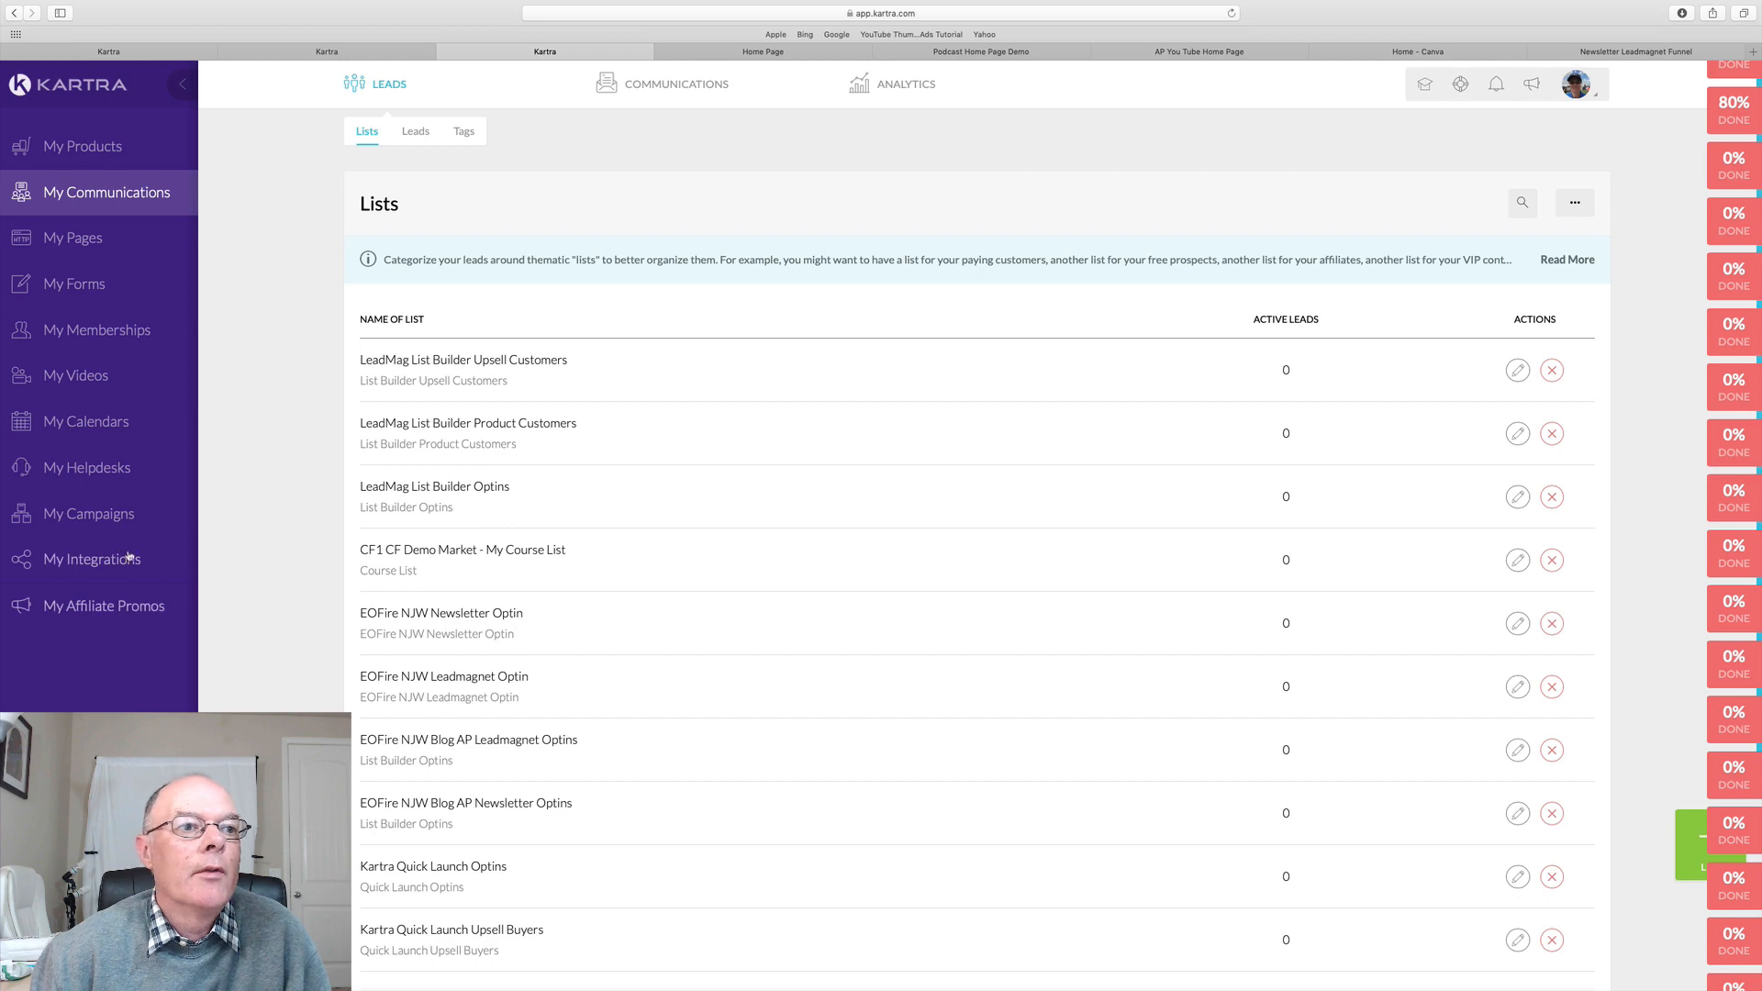
click(319, 53)
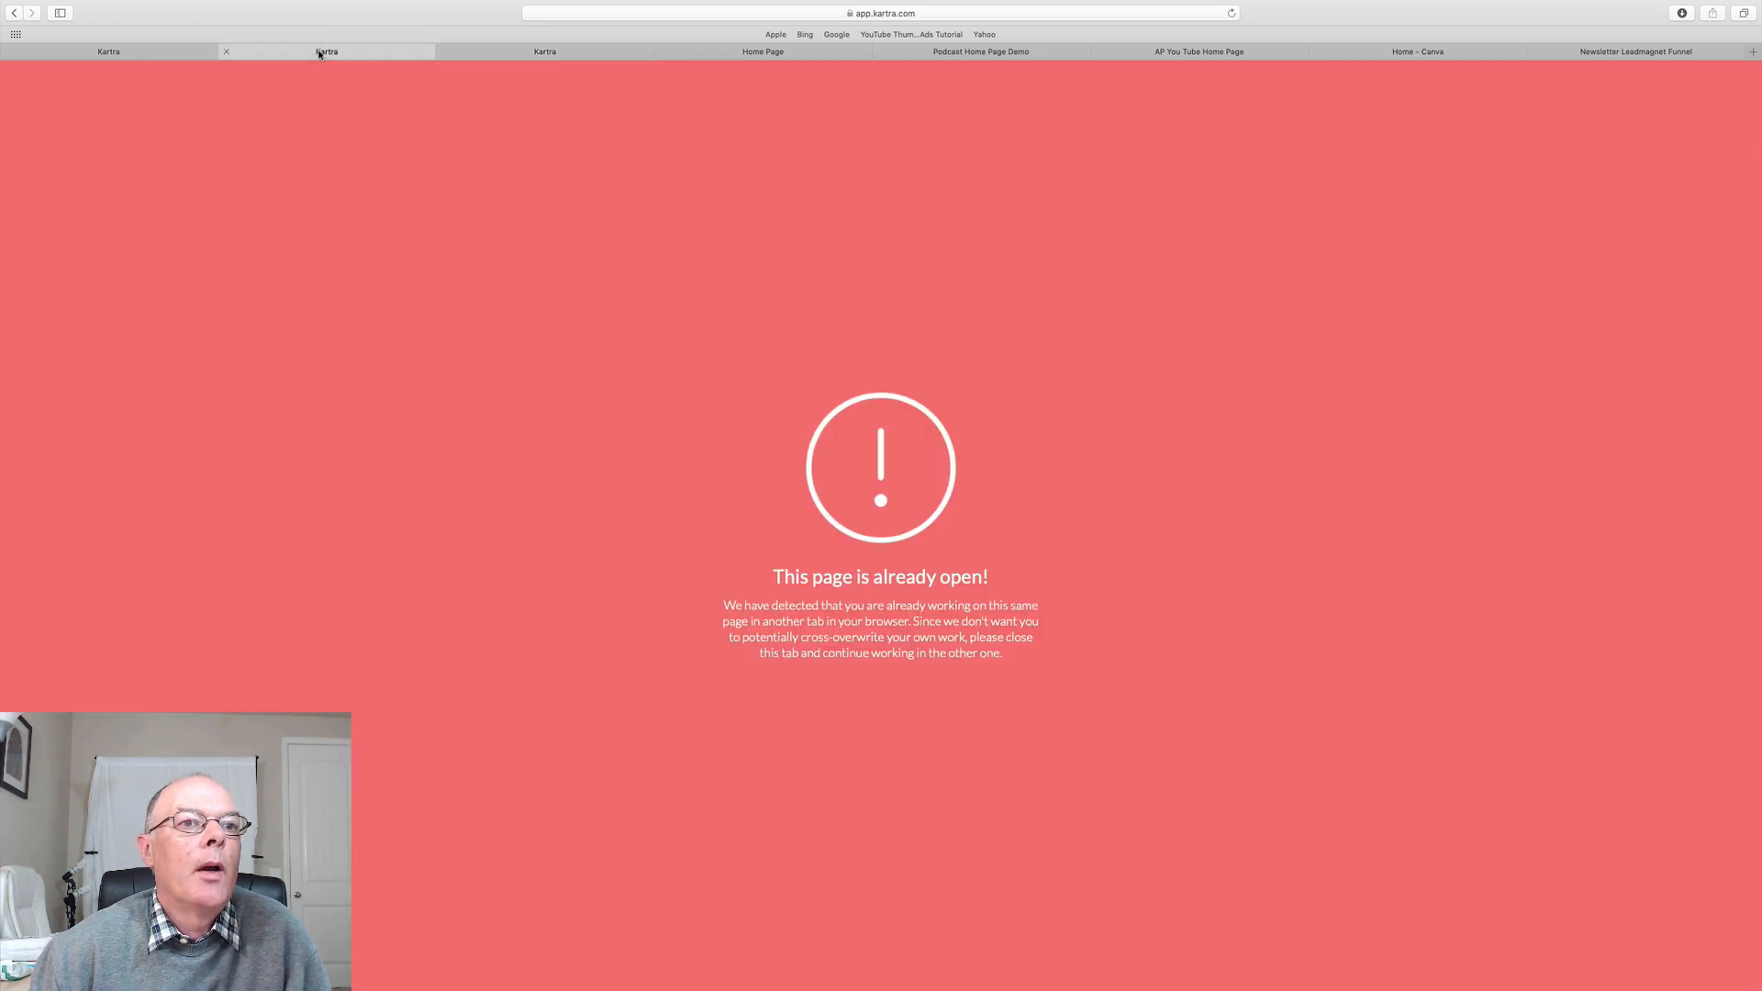
click(226, 51)
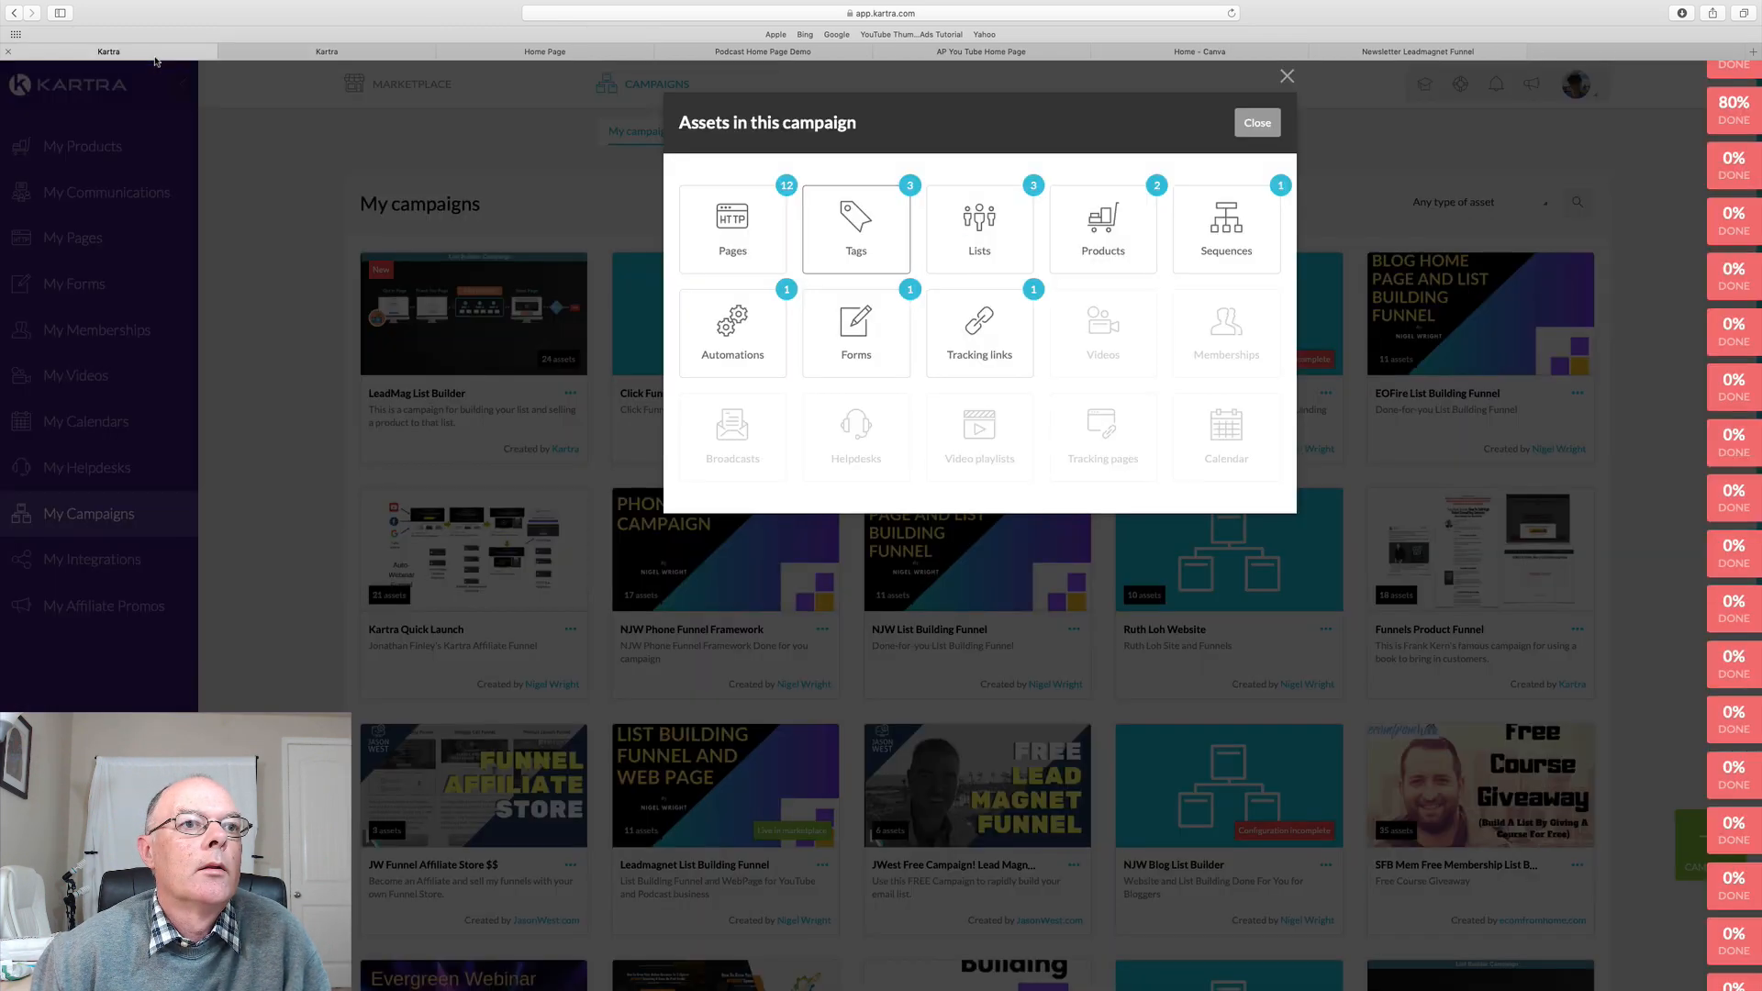
Close the blocked duplicate tab and the unfiltered lists tab, and reopen the LeadMag List Builder campaign's lists from its assets
click(987, 224)
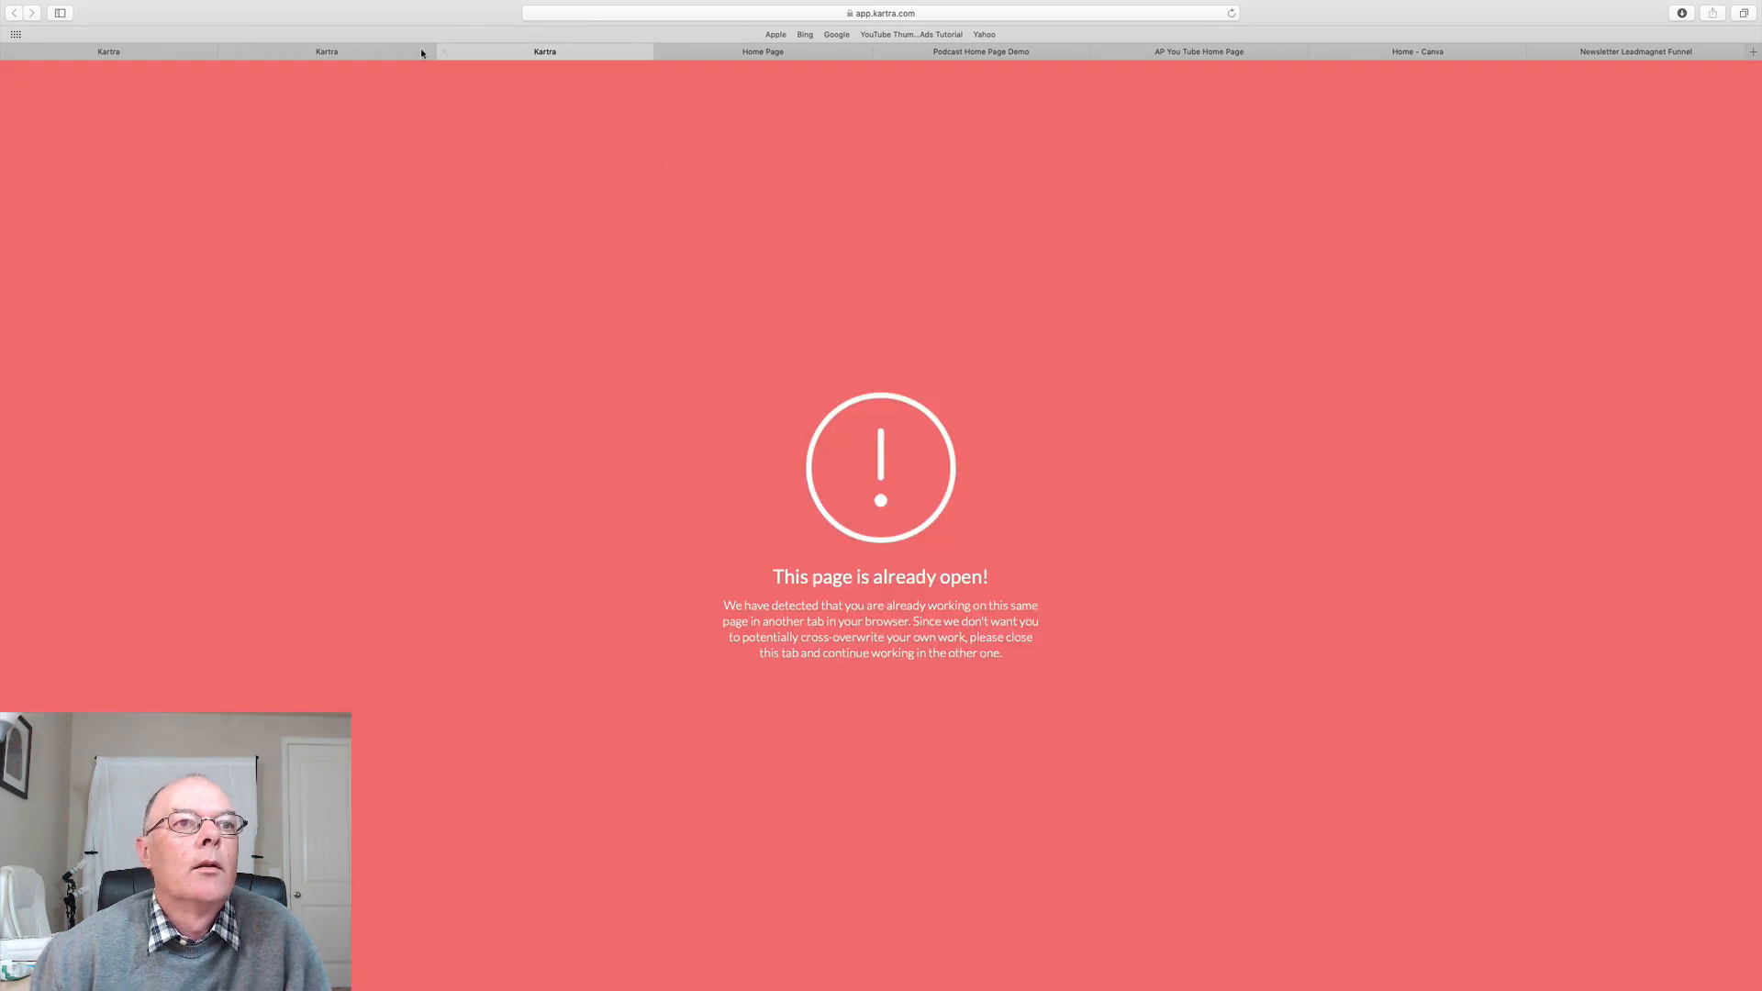
click(397, 53)
click(489, 53)
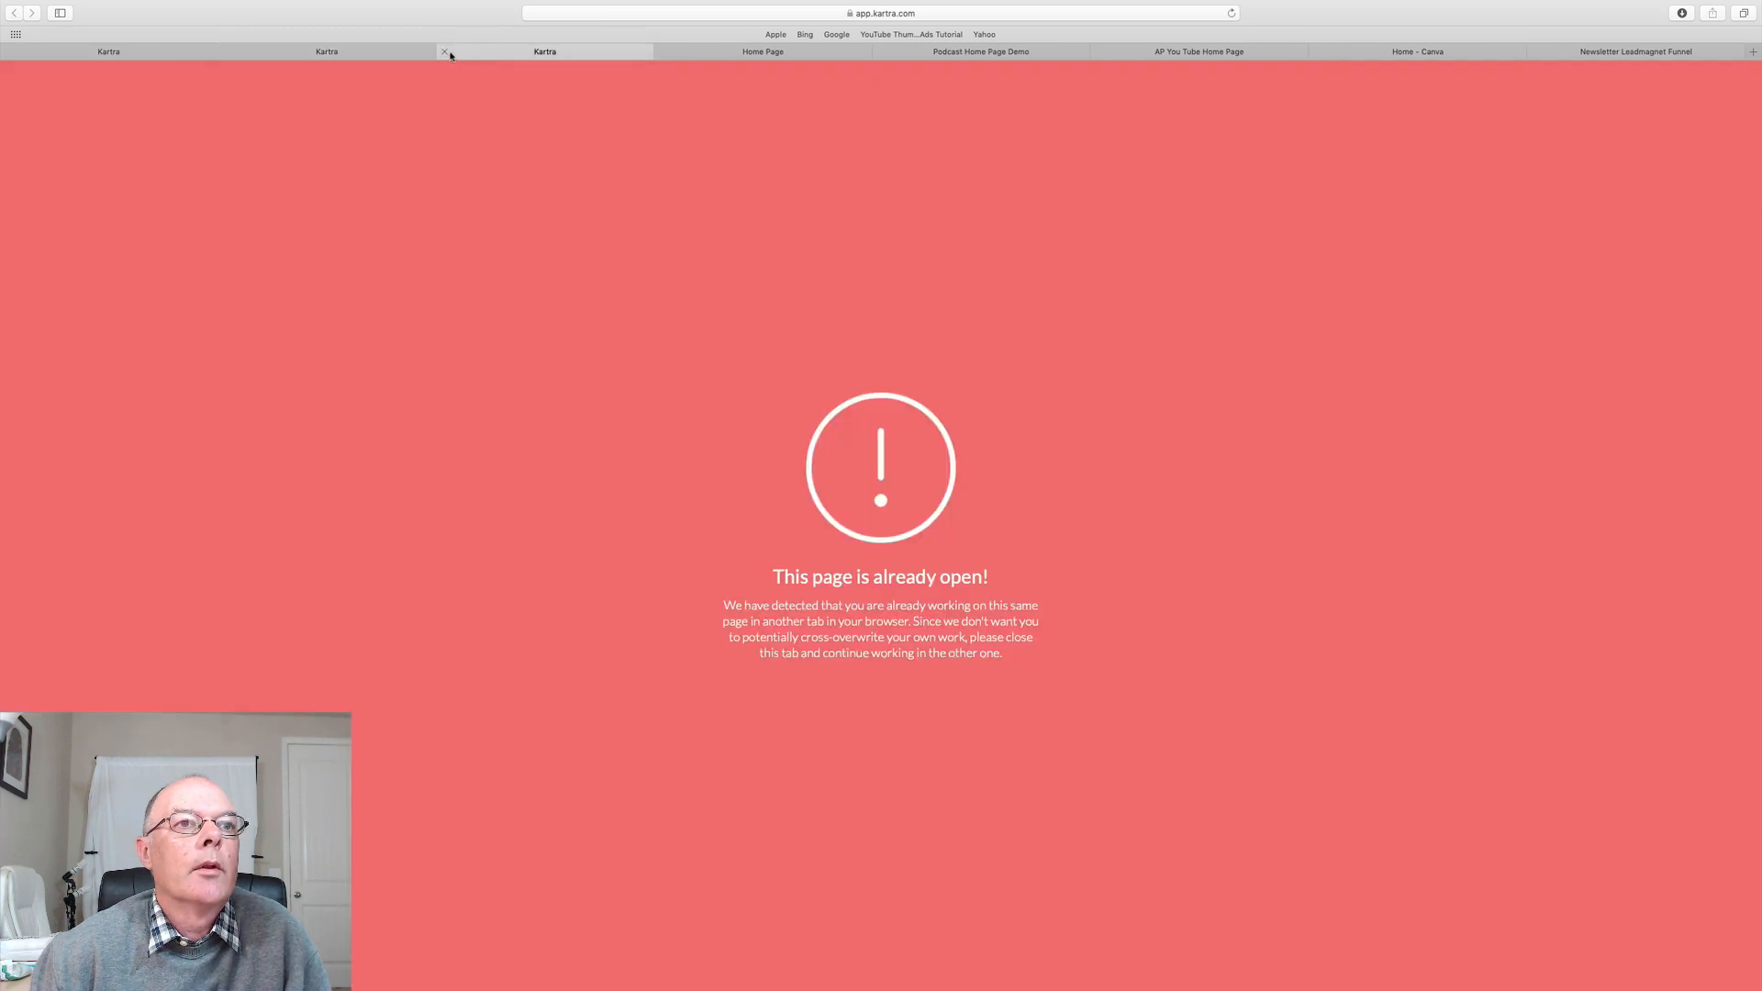
click(445, 53)
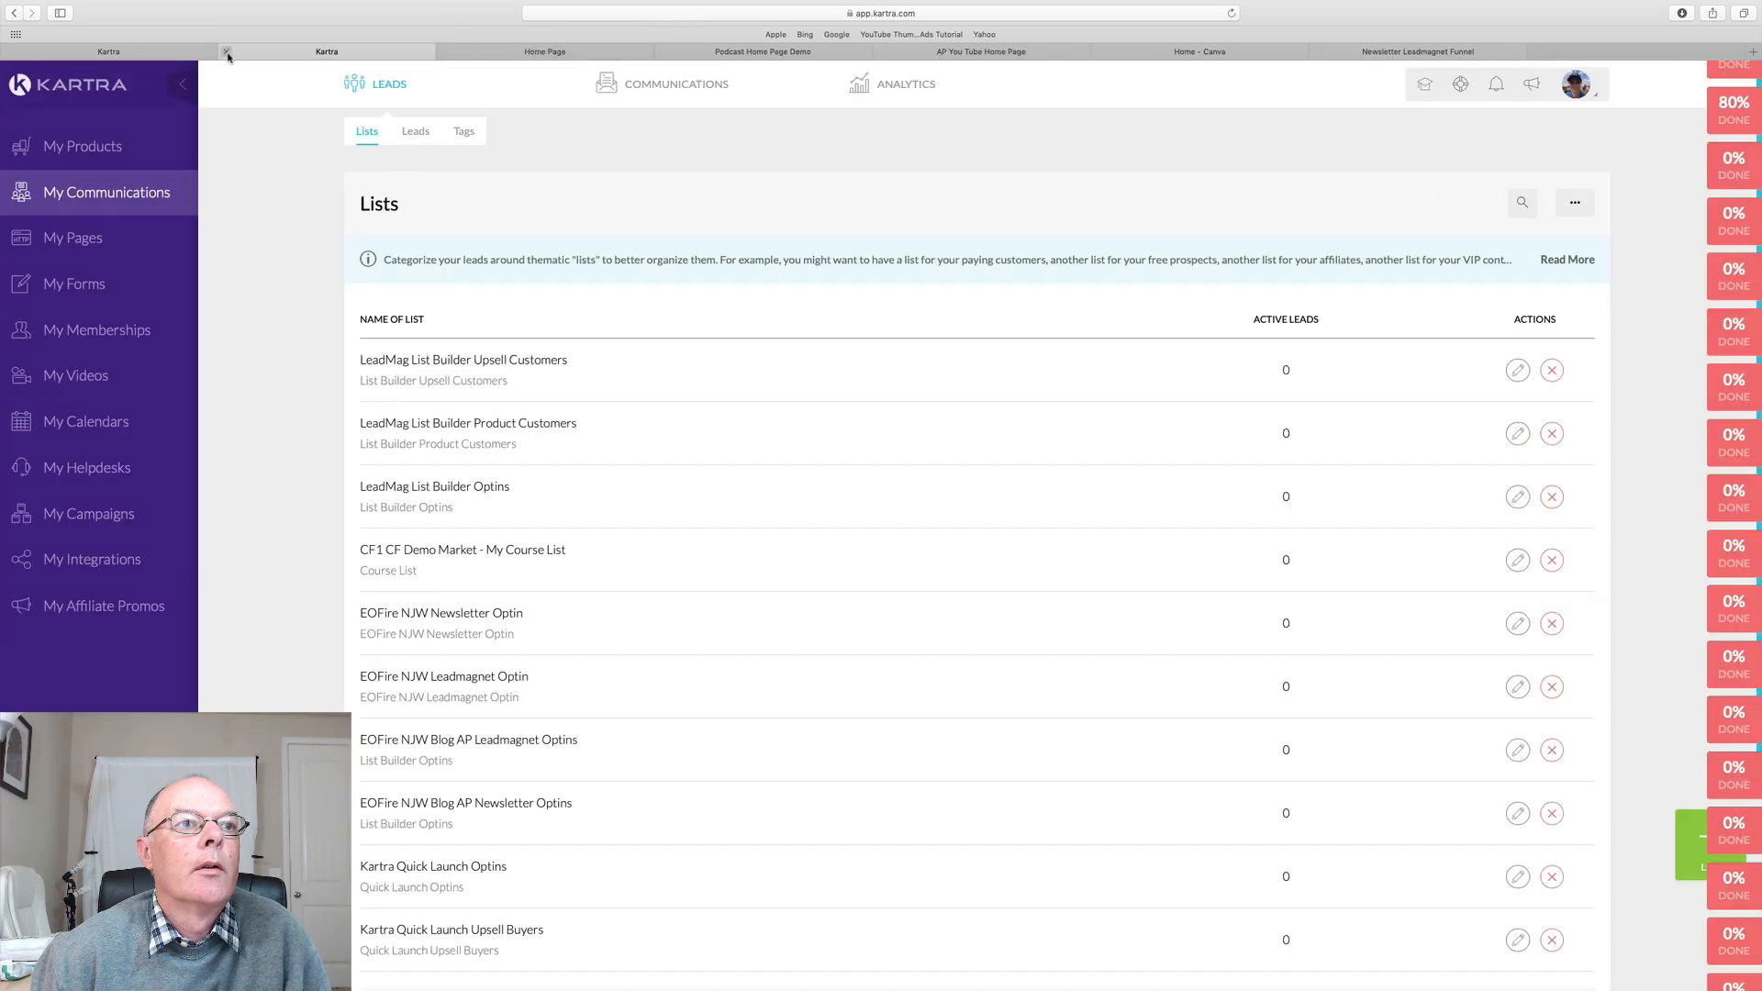
click(227, 53)
click(982, 230)
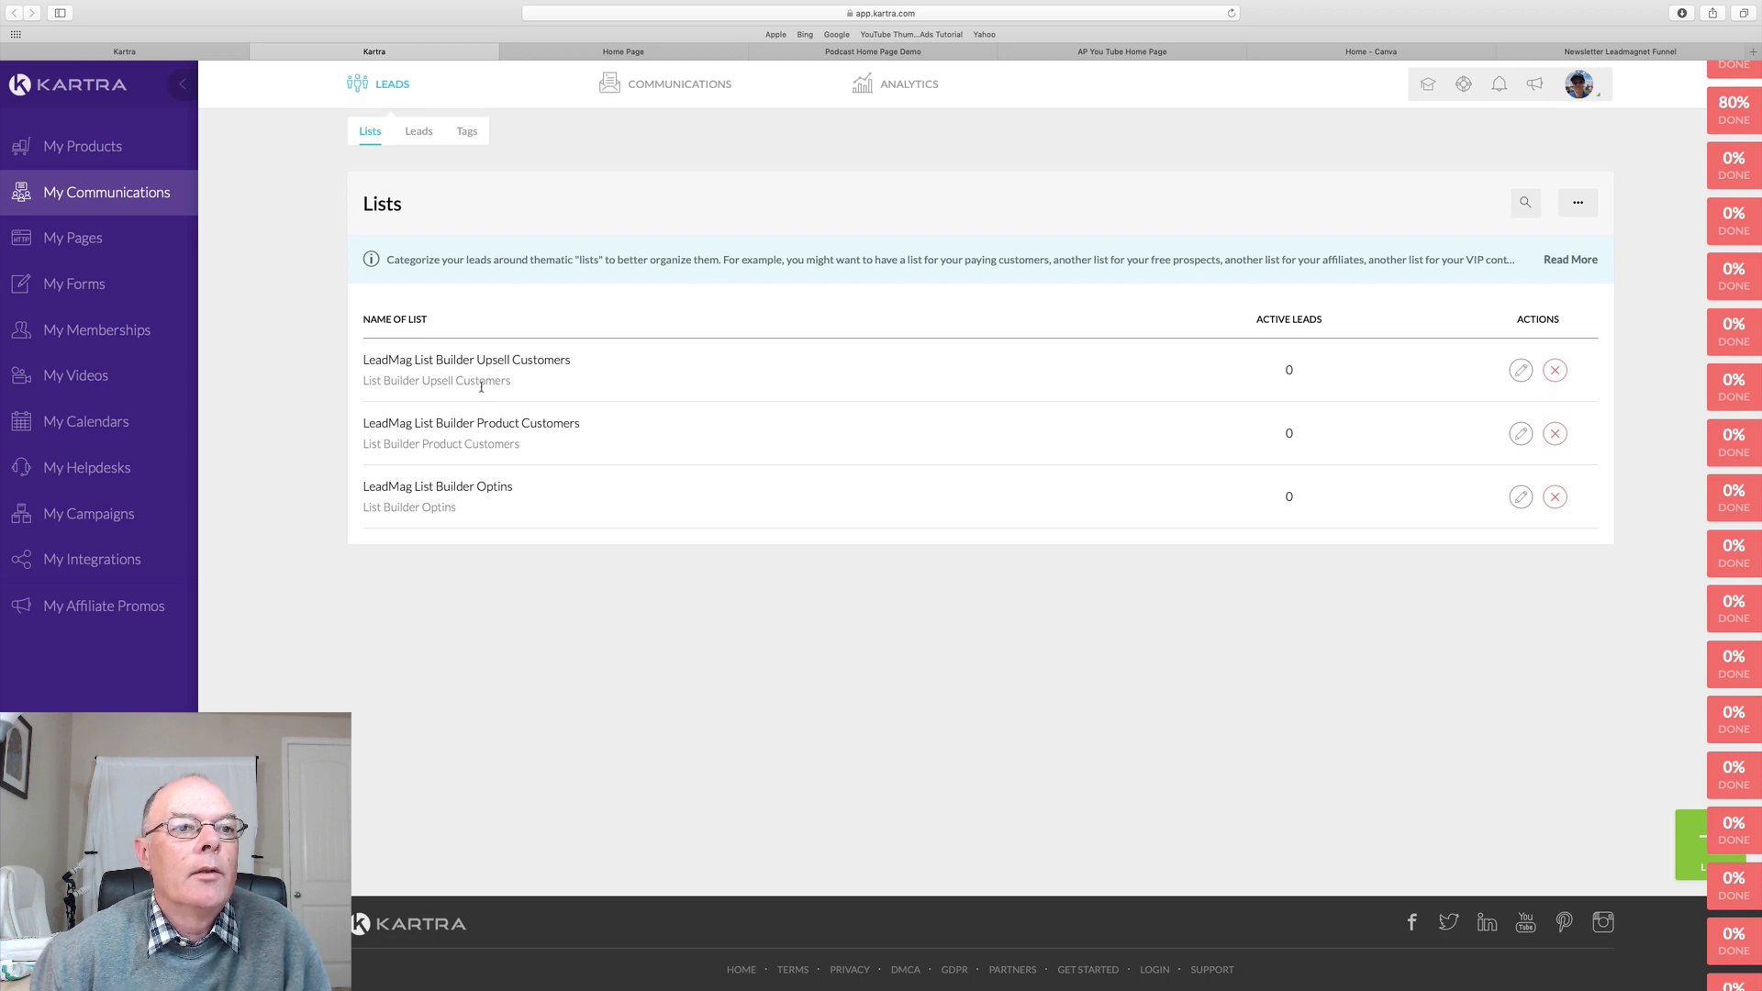
Delete the LeadMag List Builder Upsell Customers and Product Customers lists, confirming each deletion
click(1555, 370)
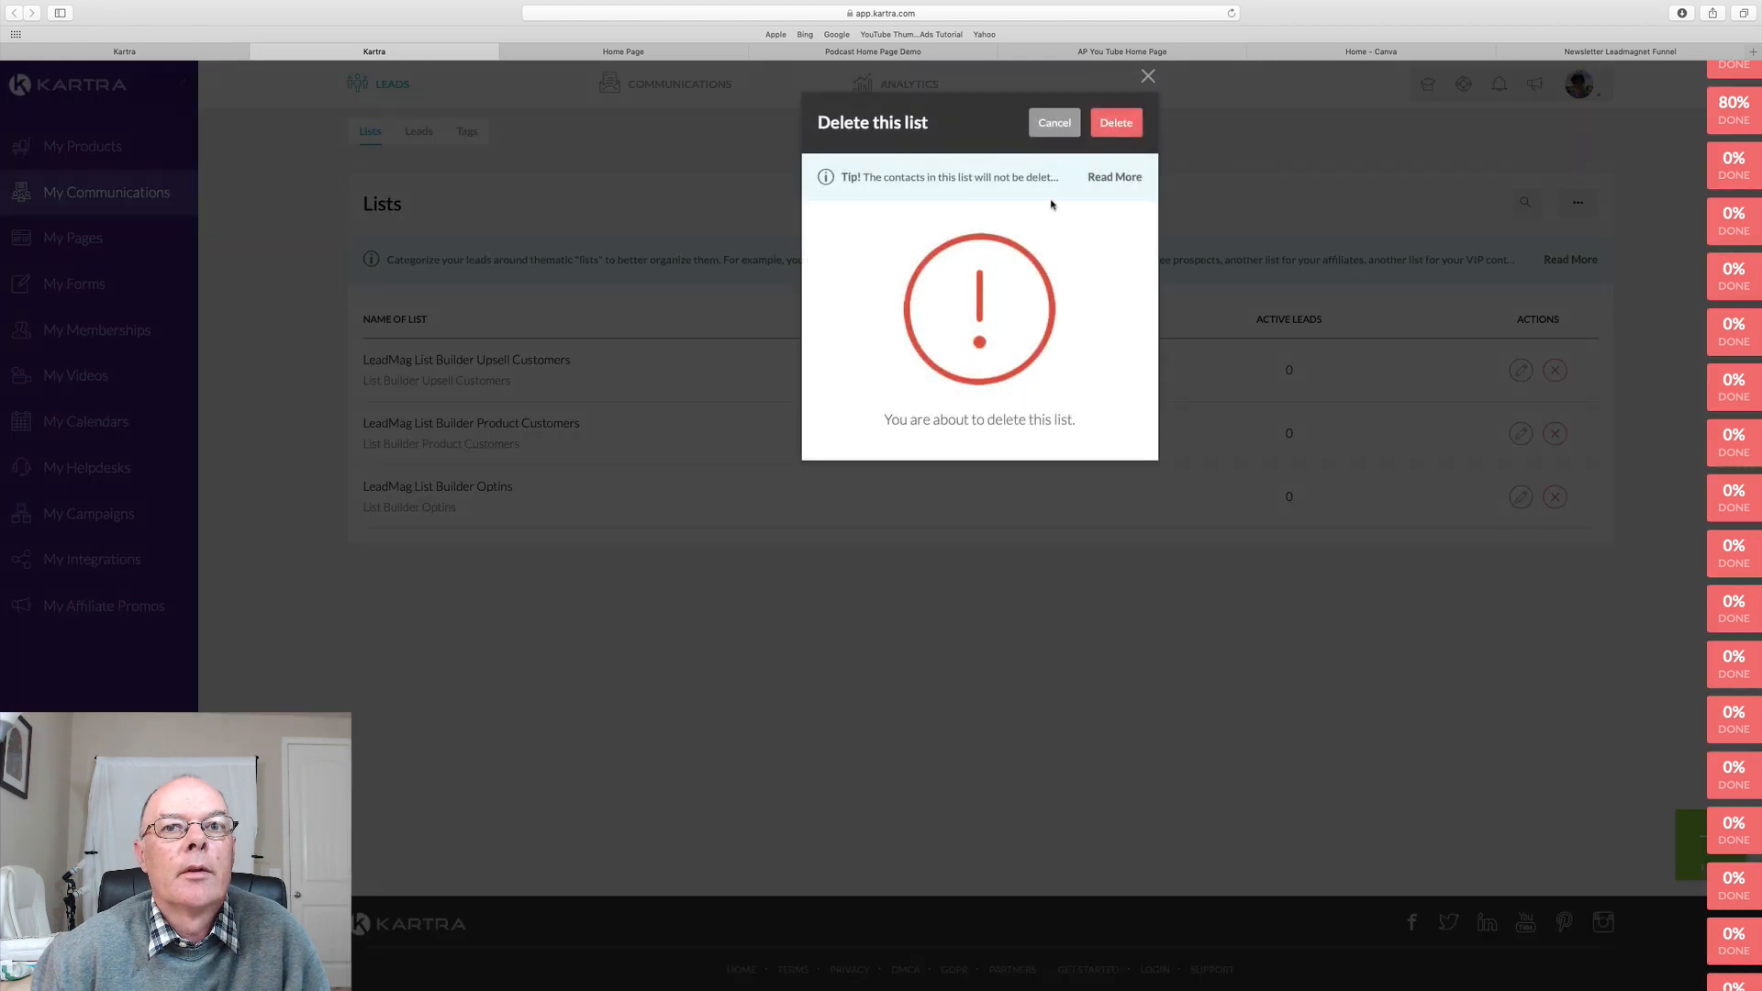
click(1117, 122)
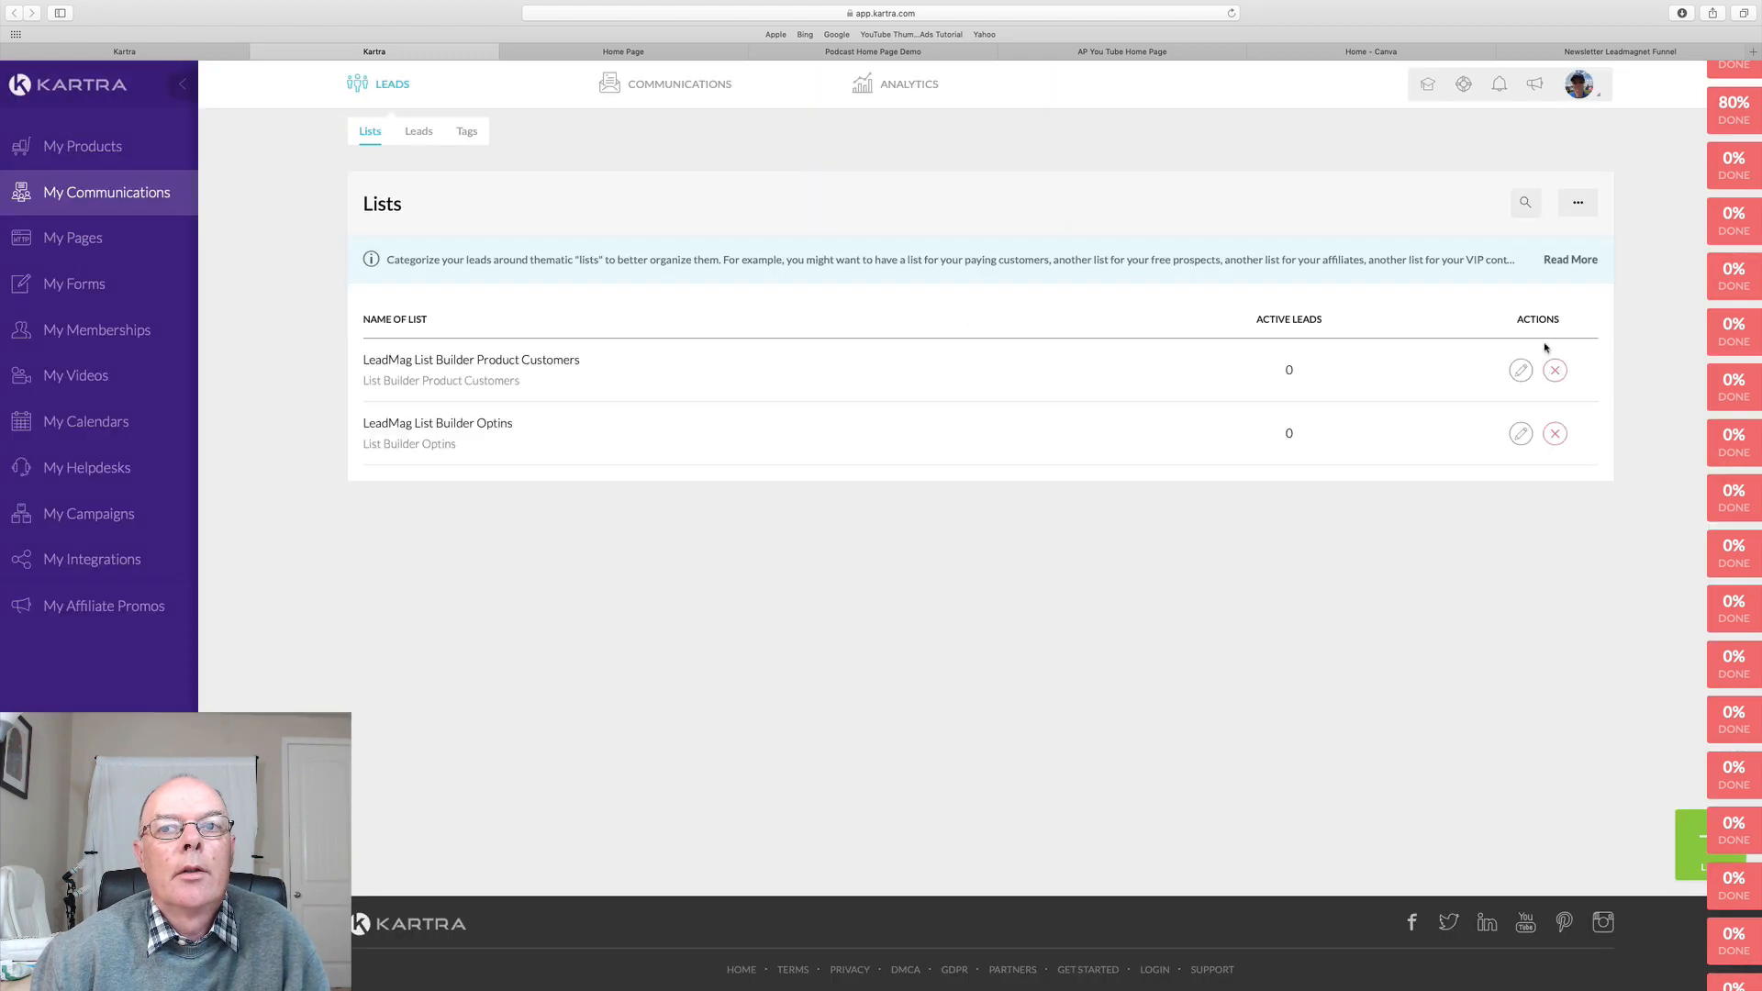
click(1553, 370)
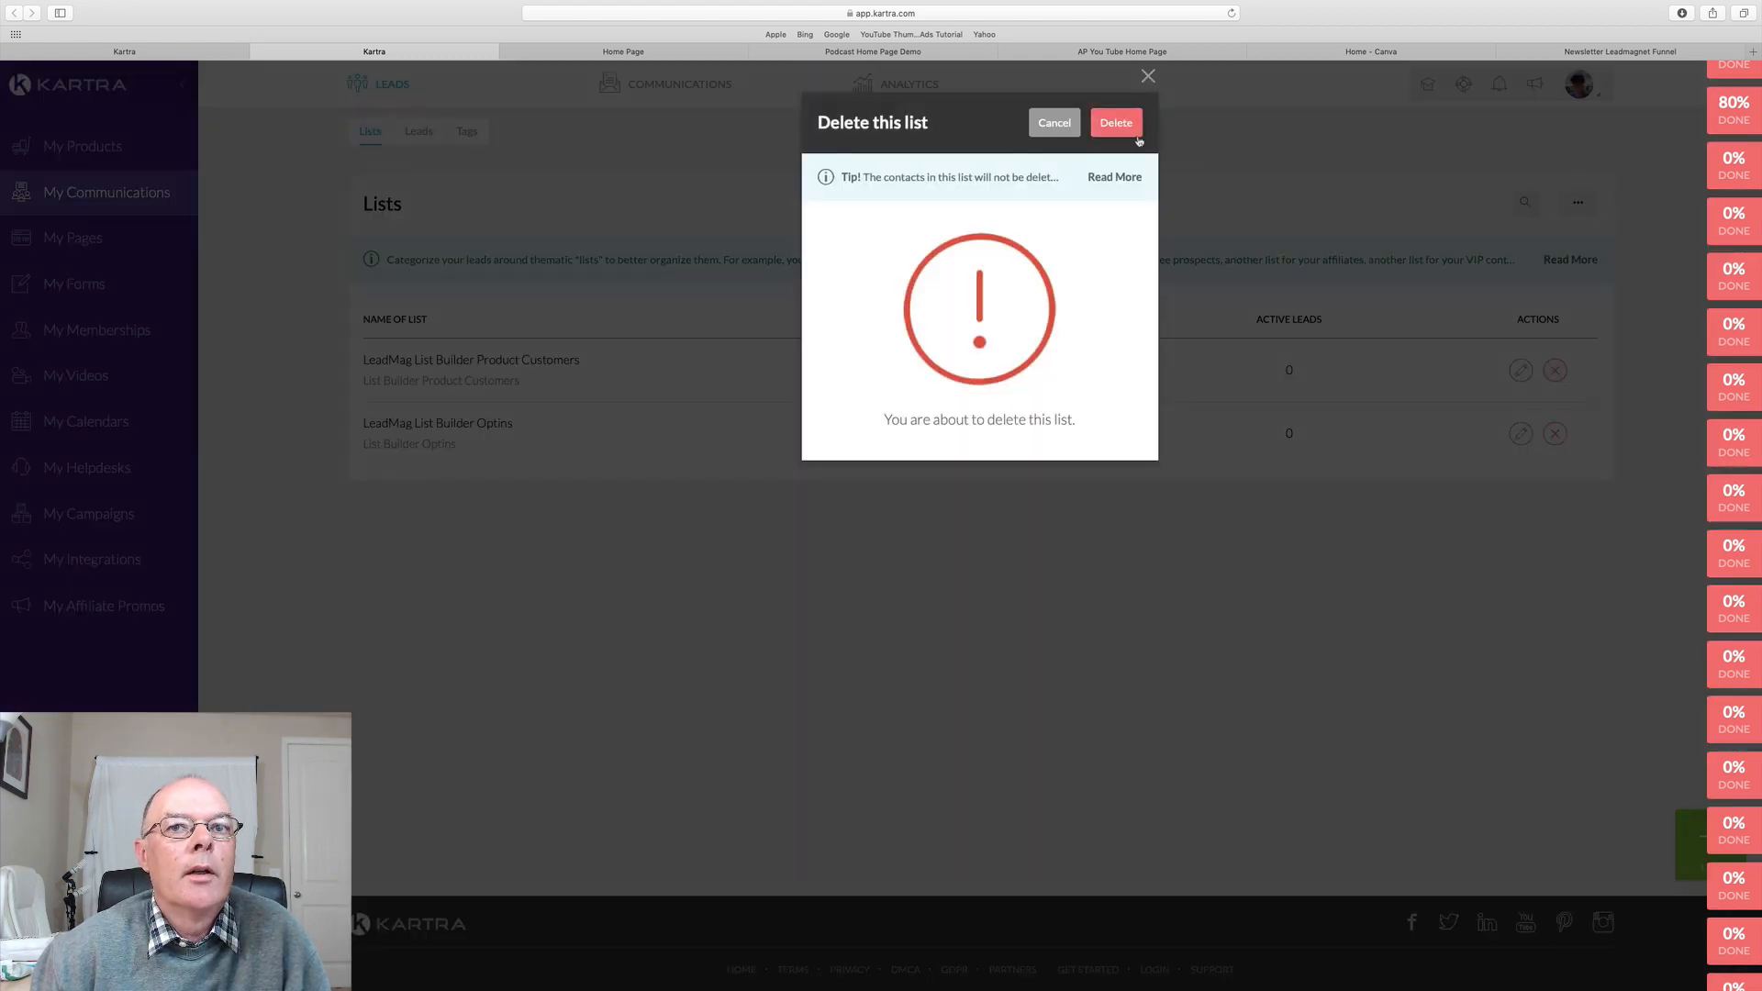
click(1116, 115)
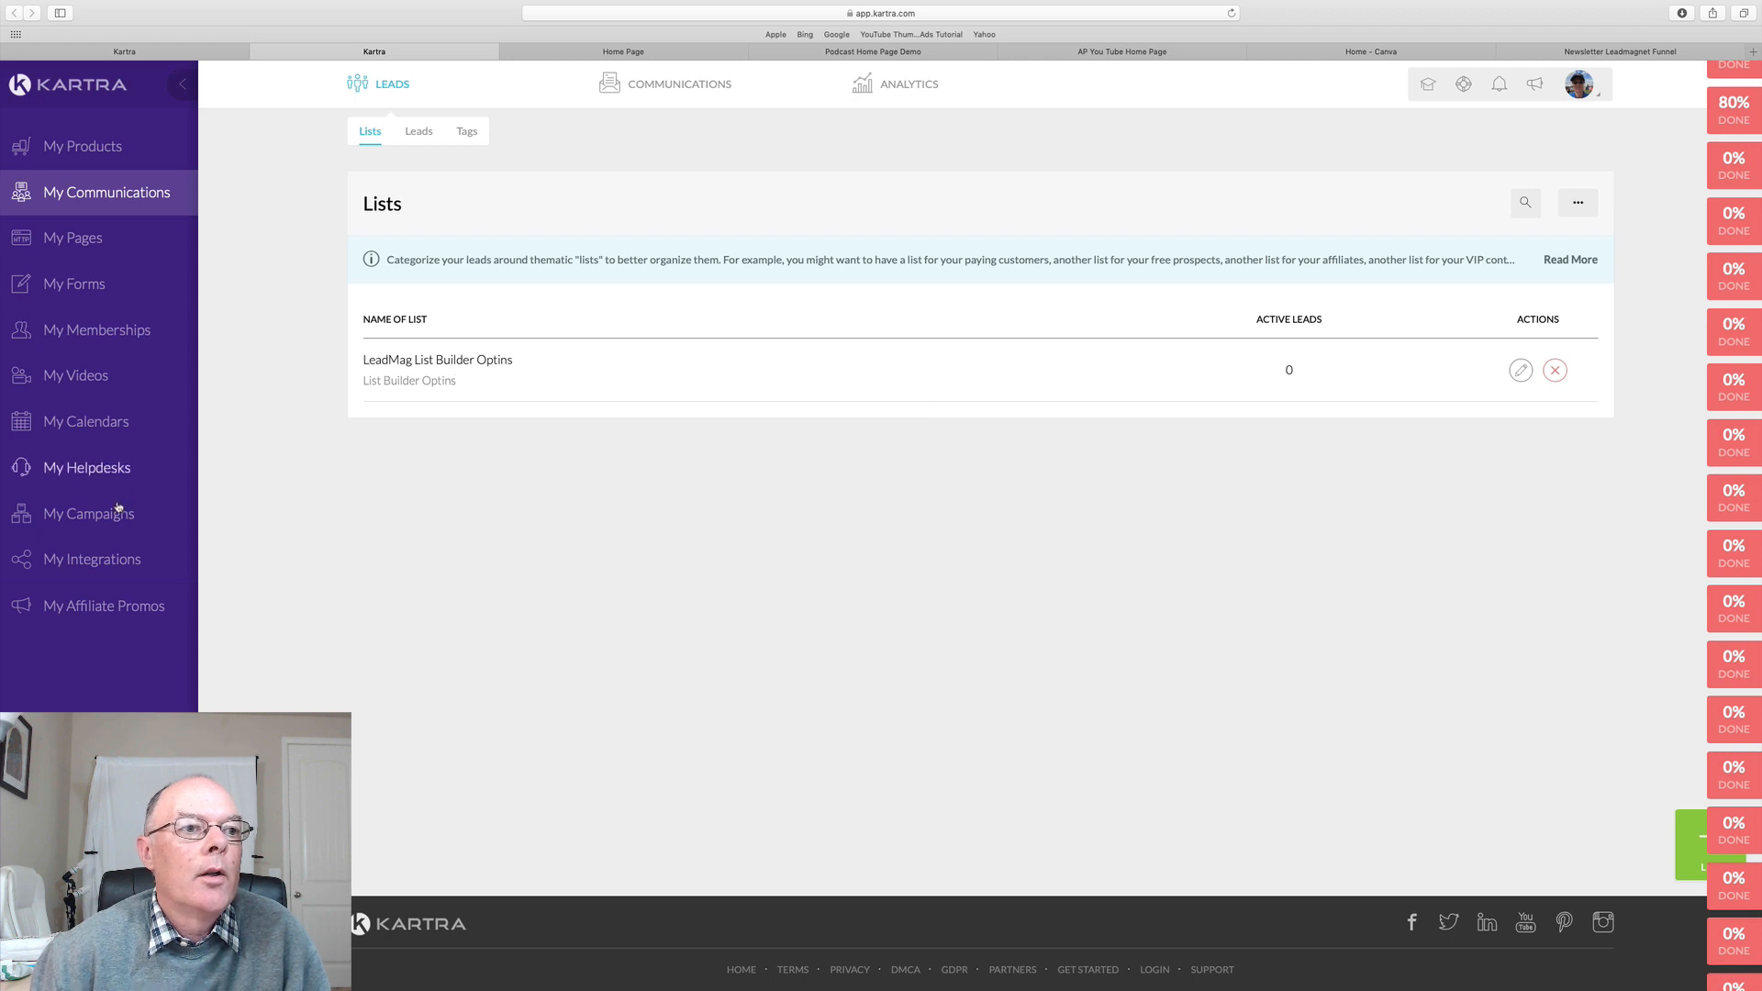
Return to the campaign's assets, view its forms and go back to the assets
click(205, 51)
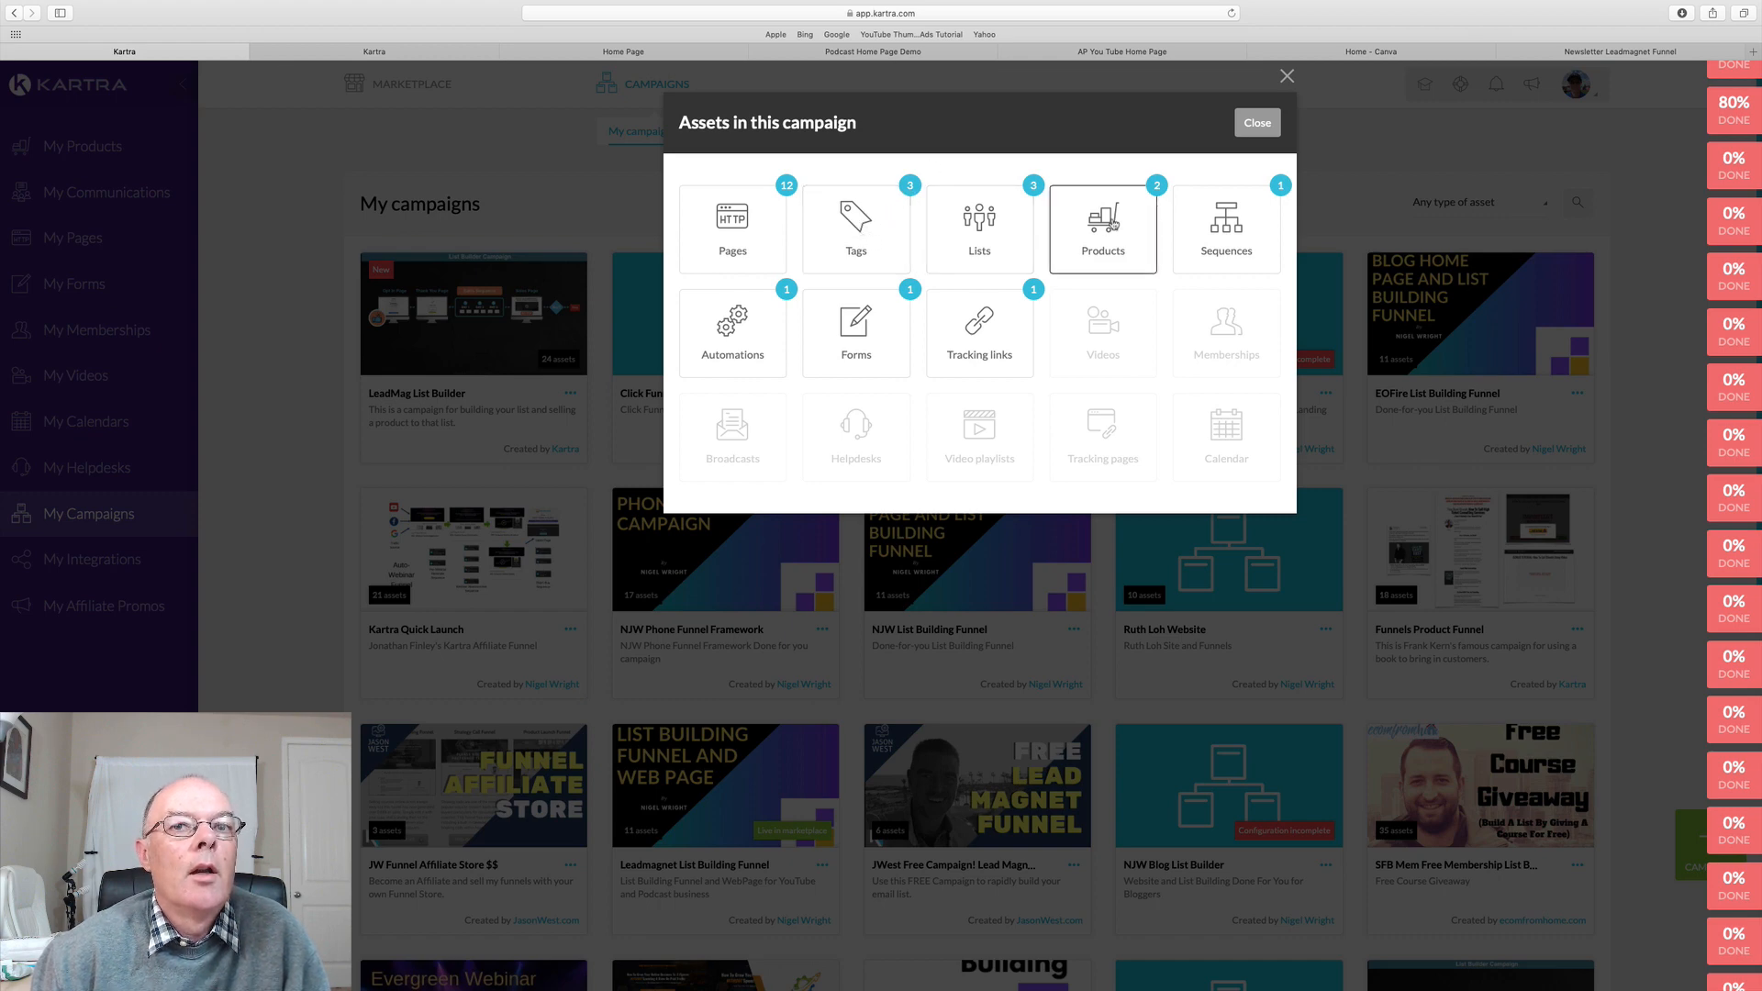
click(871, 332)
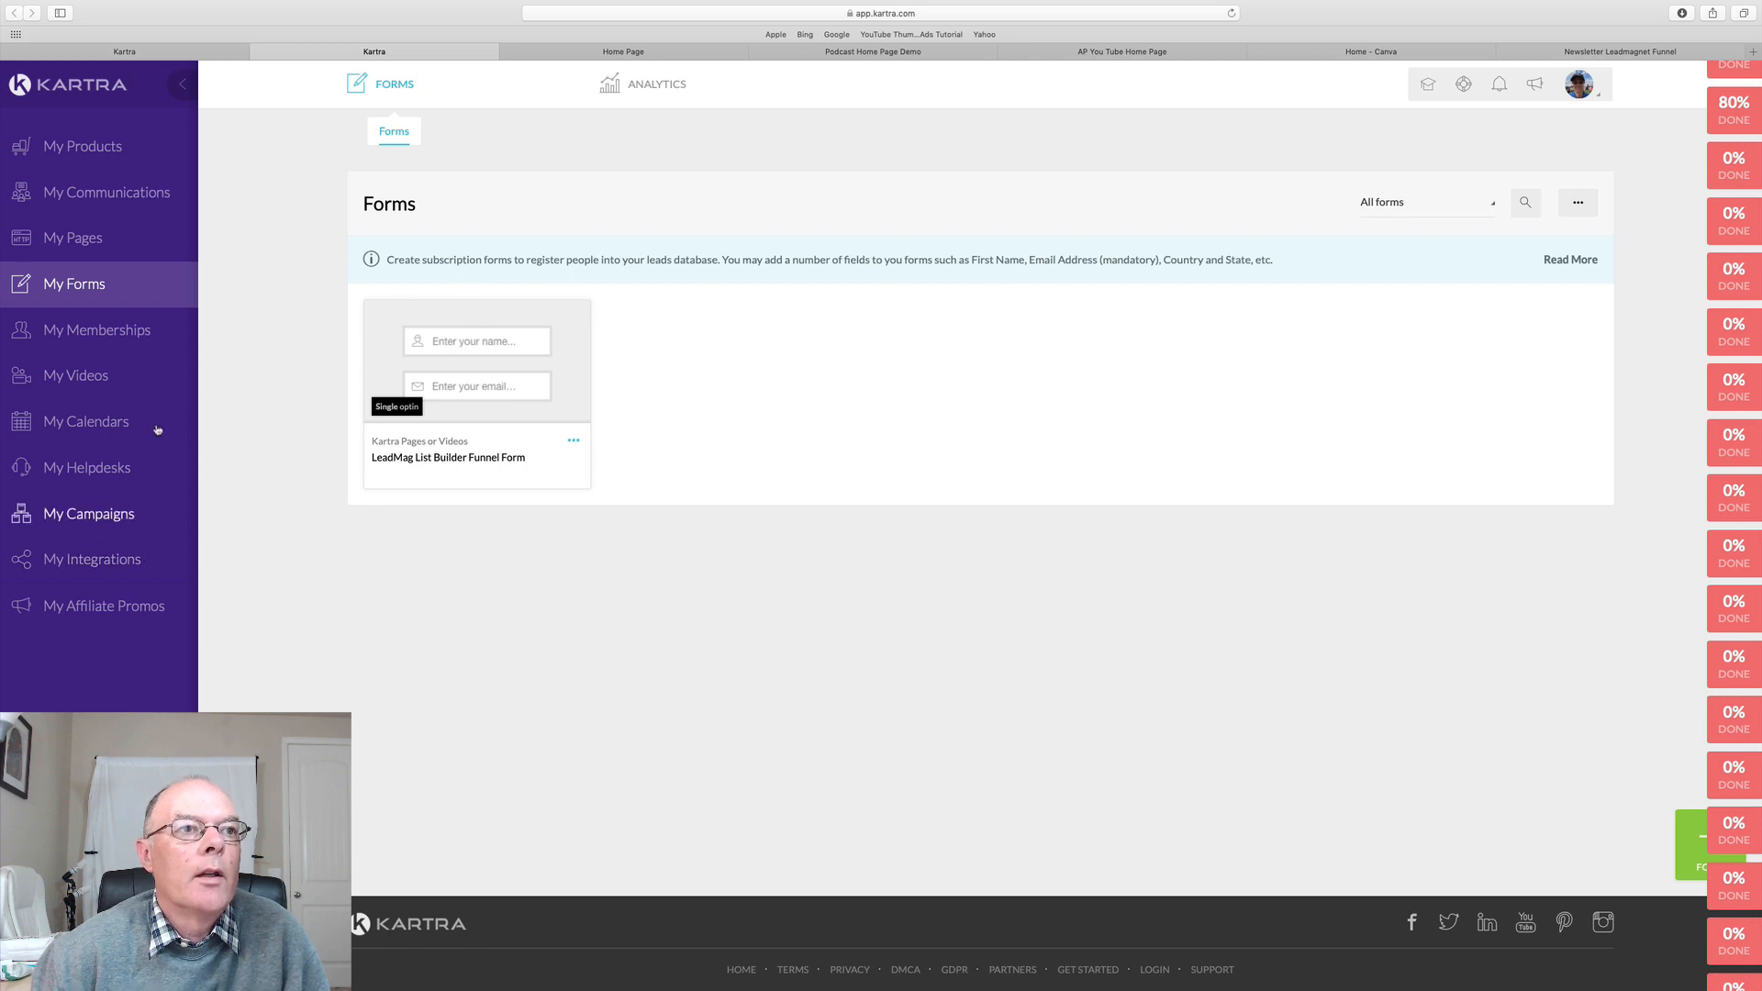
click(221, 51)
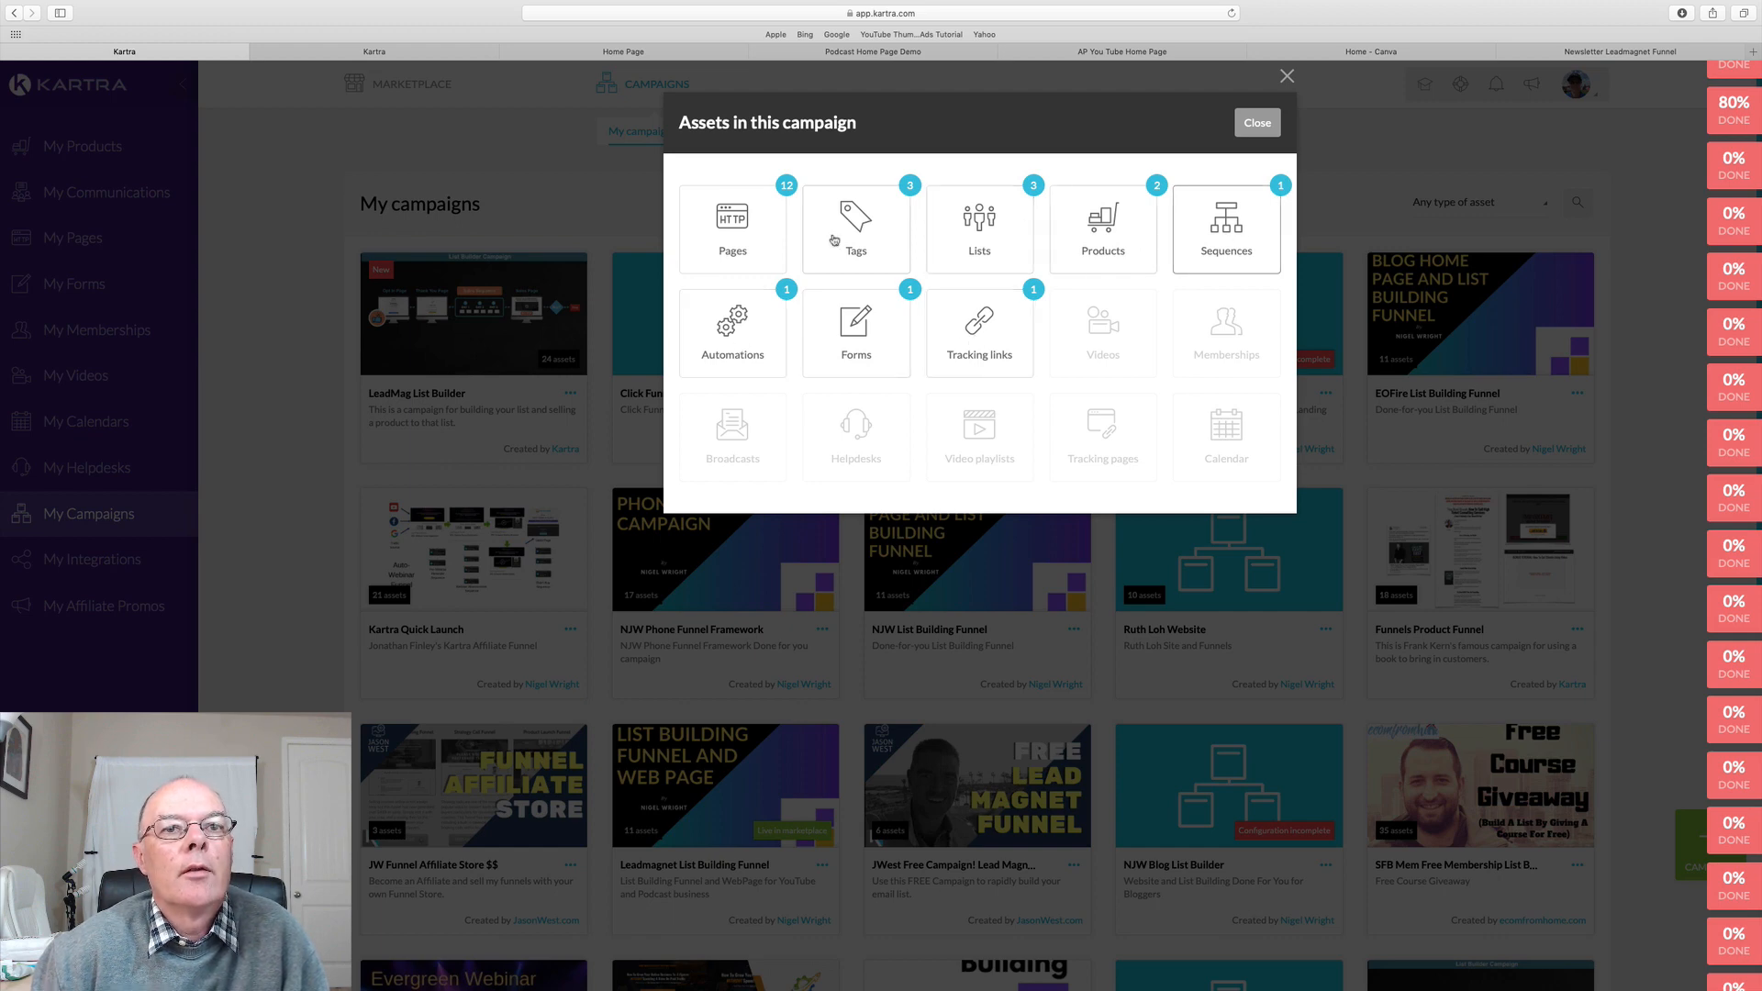
Open the campaign's sequences and edit the LeadMag List Builder Funnel sequence, keeping its name and description
click(1244, 230)
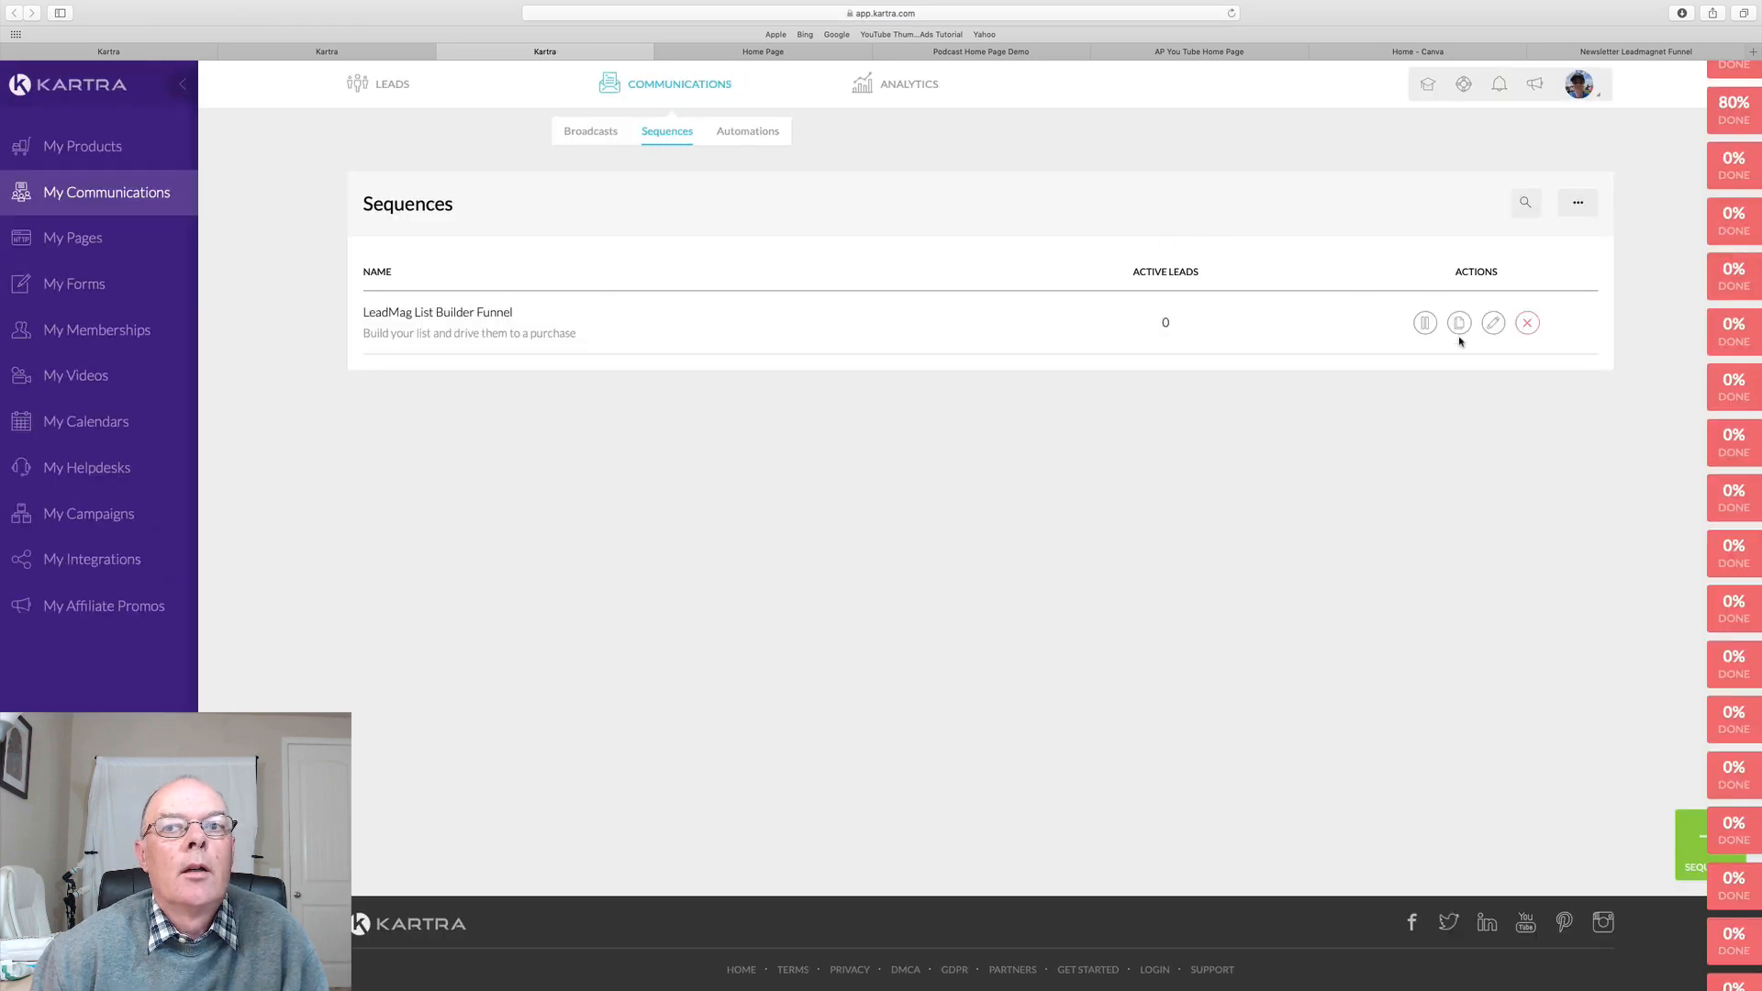
click(1493, 322)
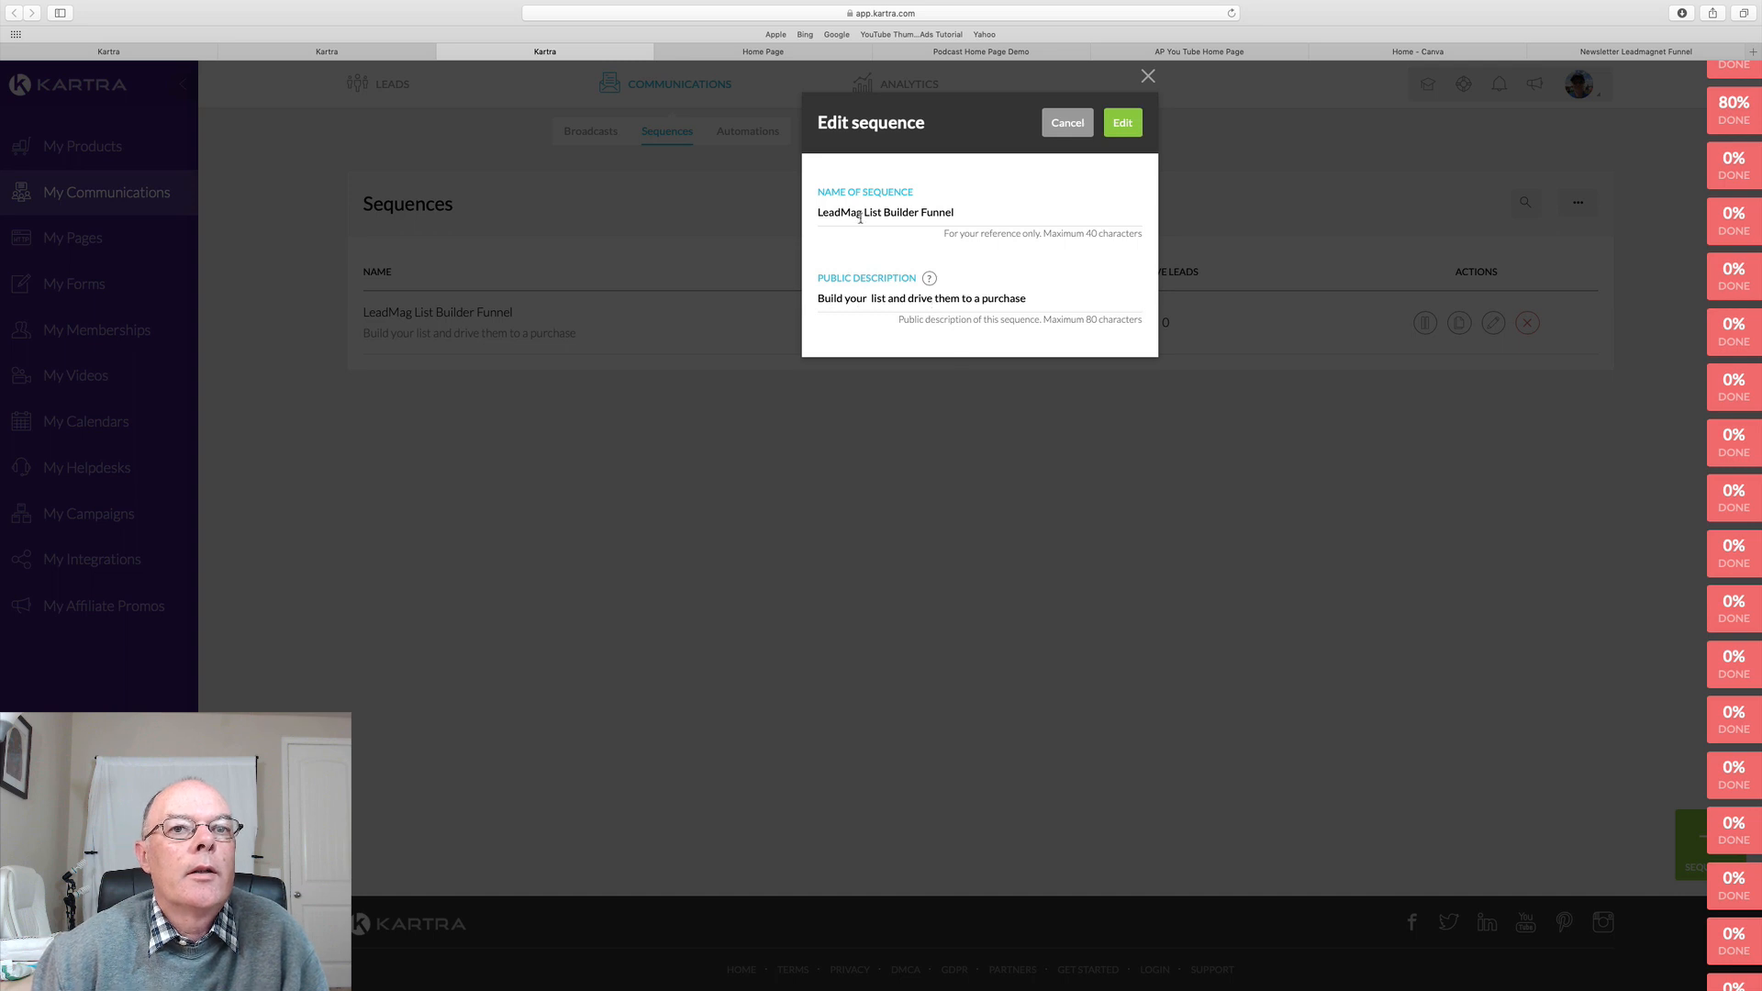
click(1119, 127)
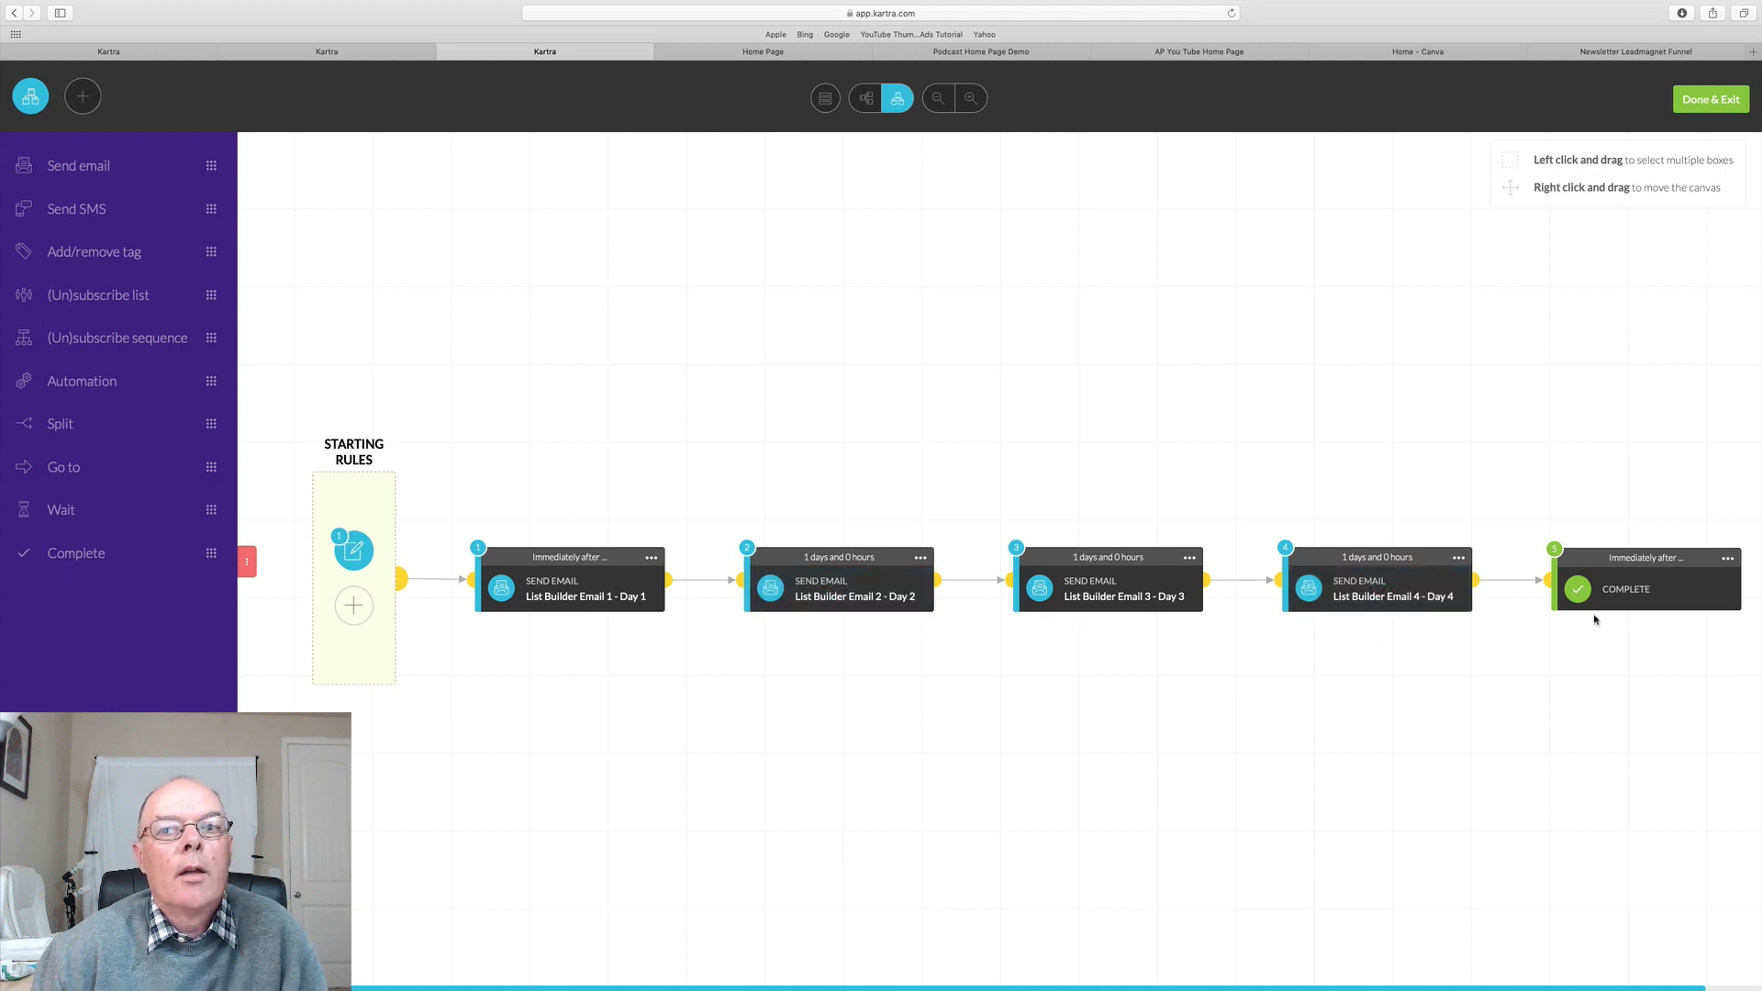
Add a second branch to the sequence, start deleting it and cancel the deletion
click(75, 92)
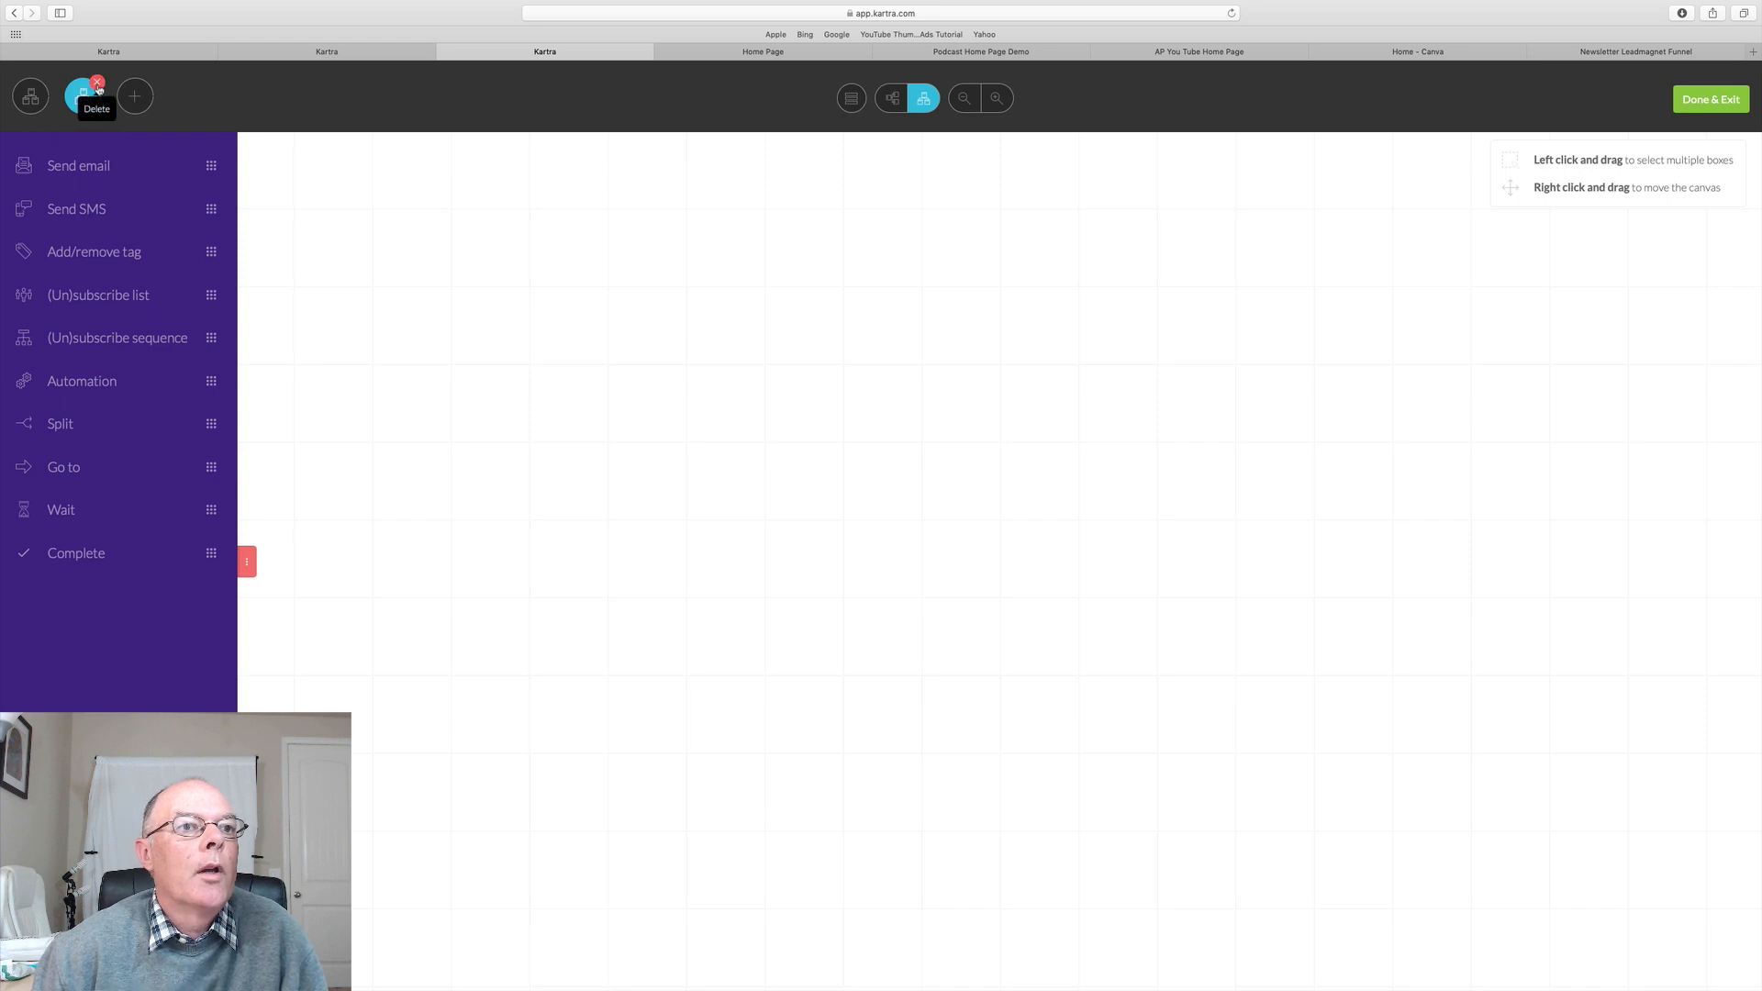
click(98, 85)
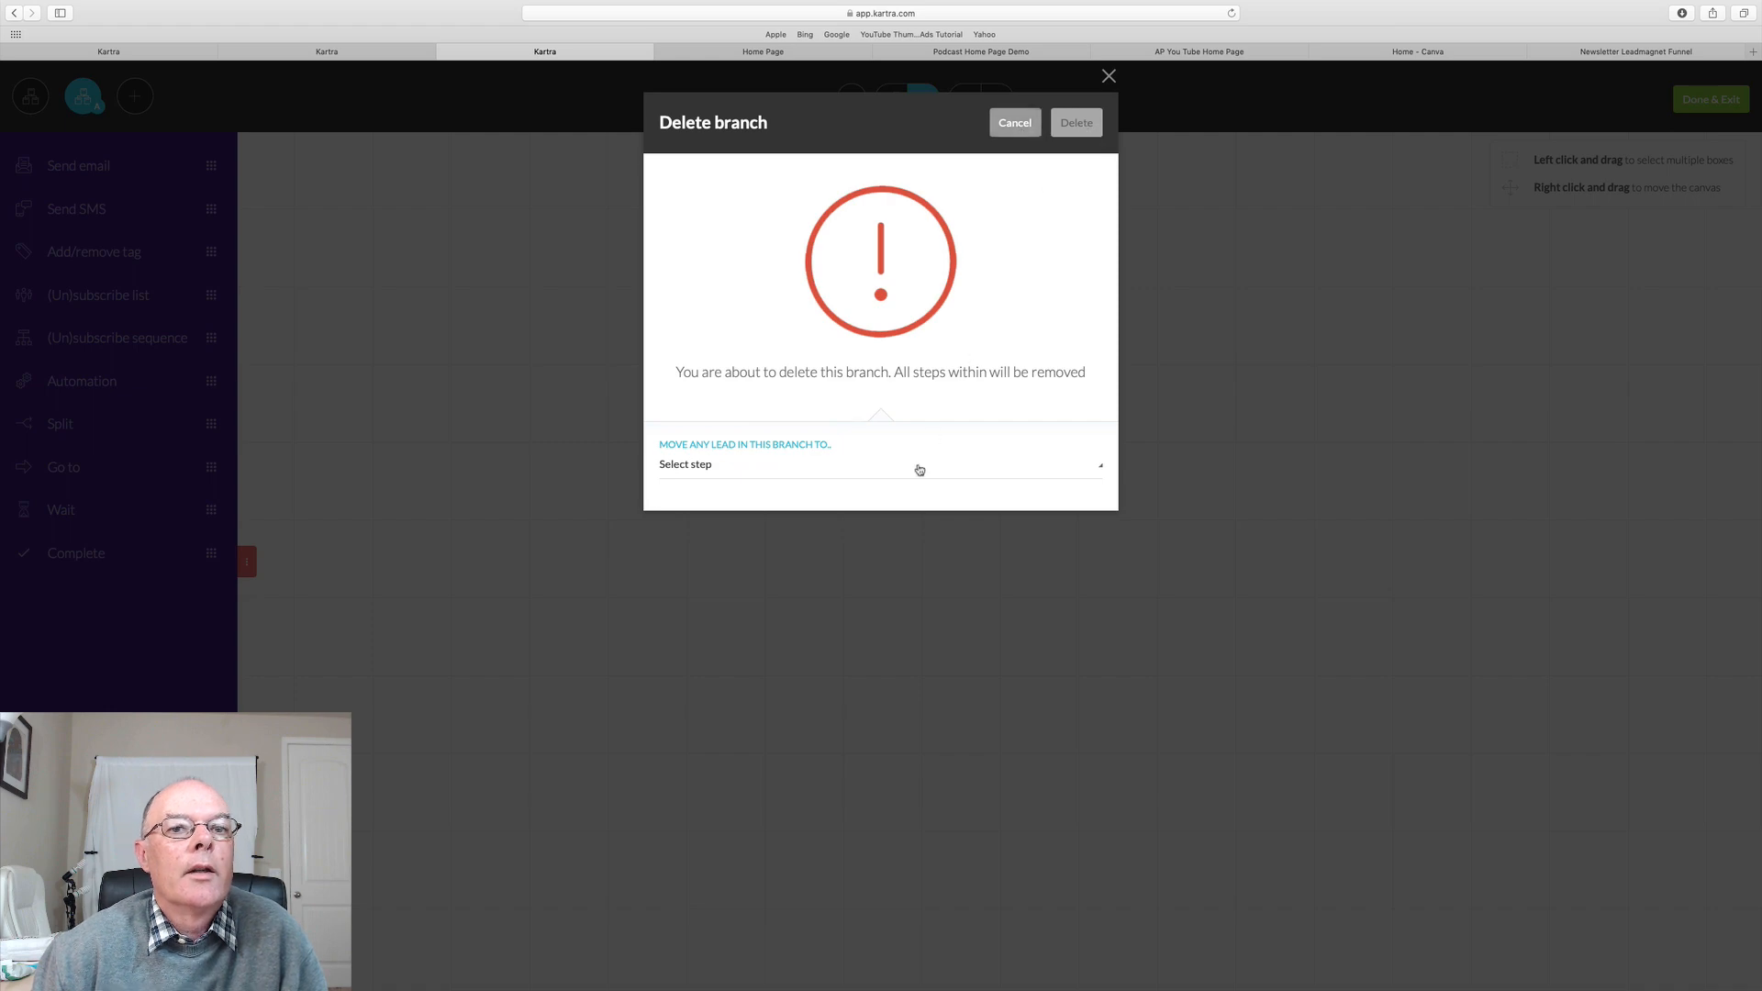
click(1015, 122)
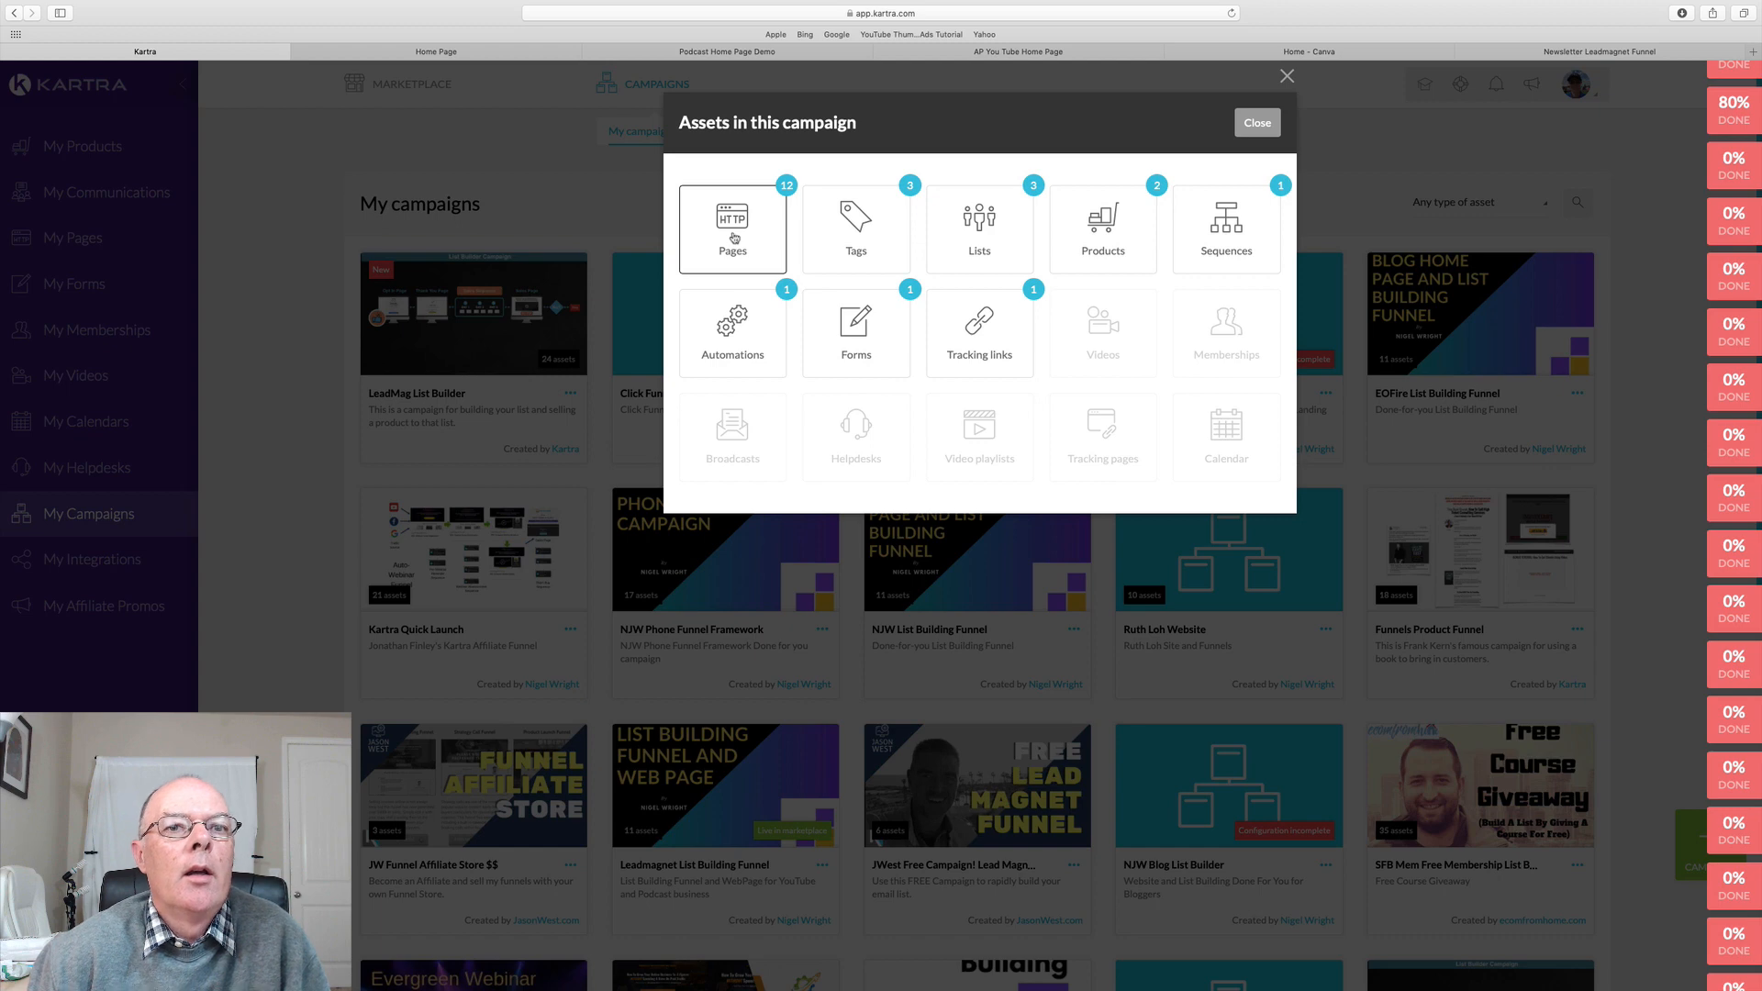
Open the campaign's forms and edit the LeadMag List Builder Funnel Form, keeping its name
click(857, 330)
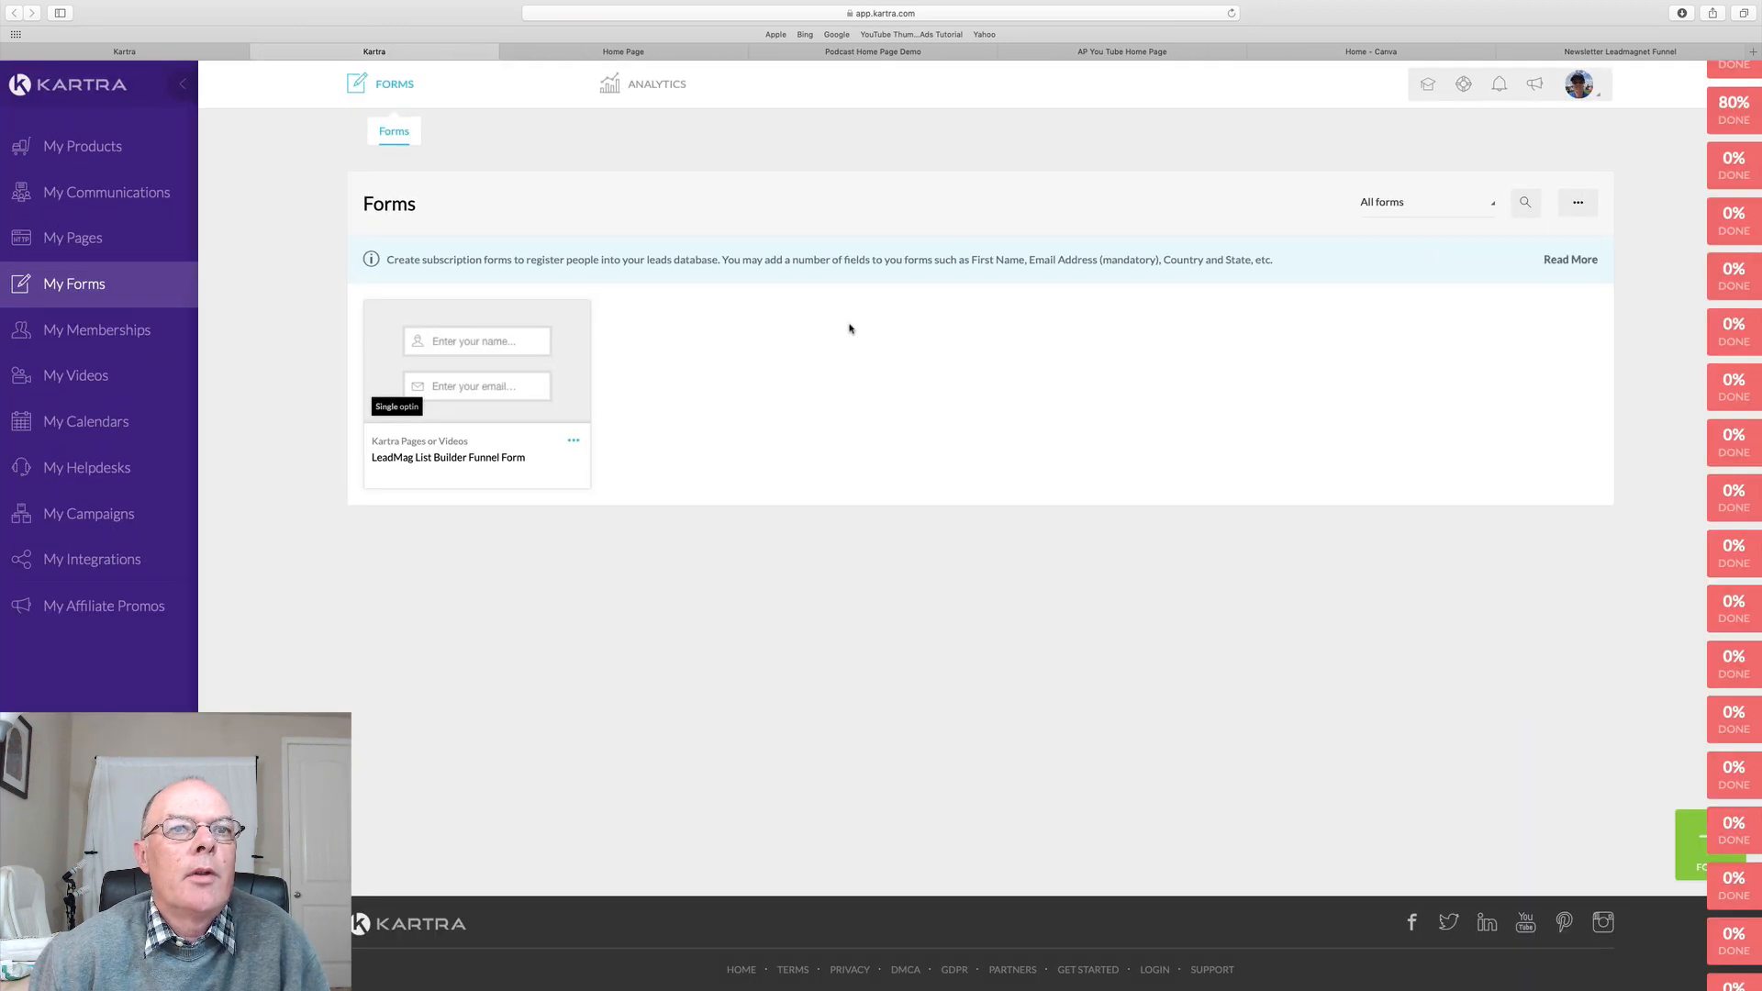
click(574, 445)
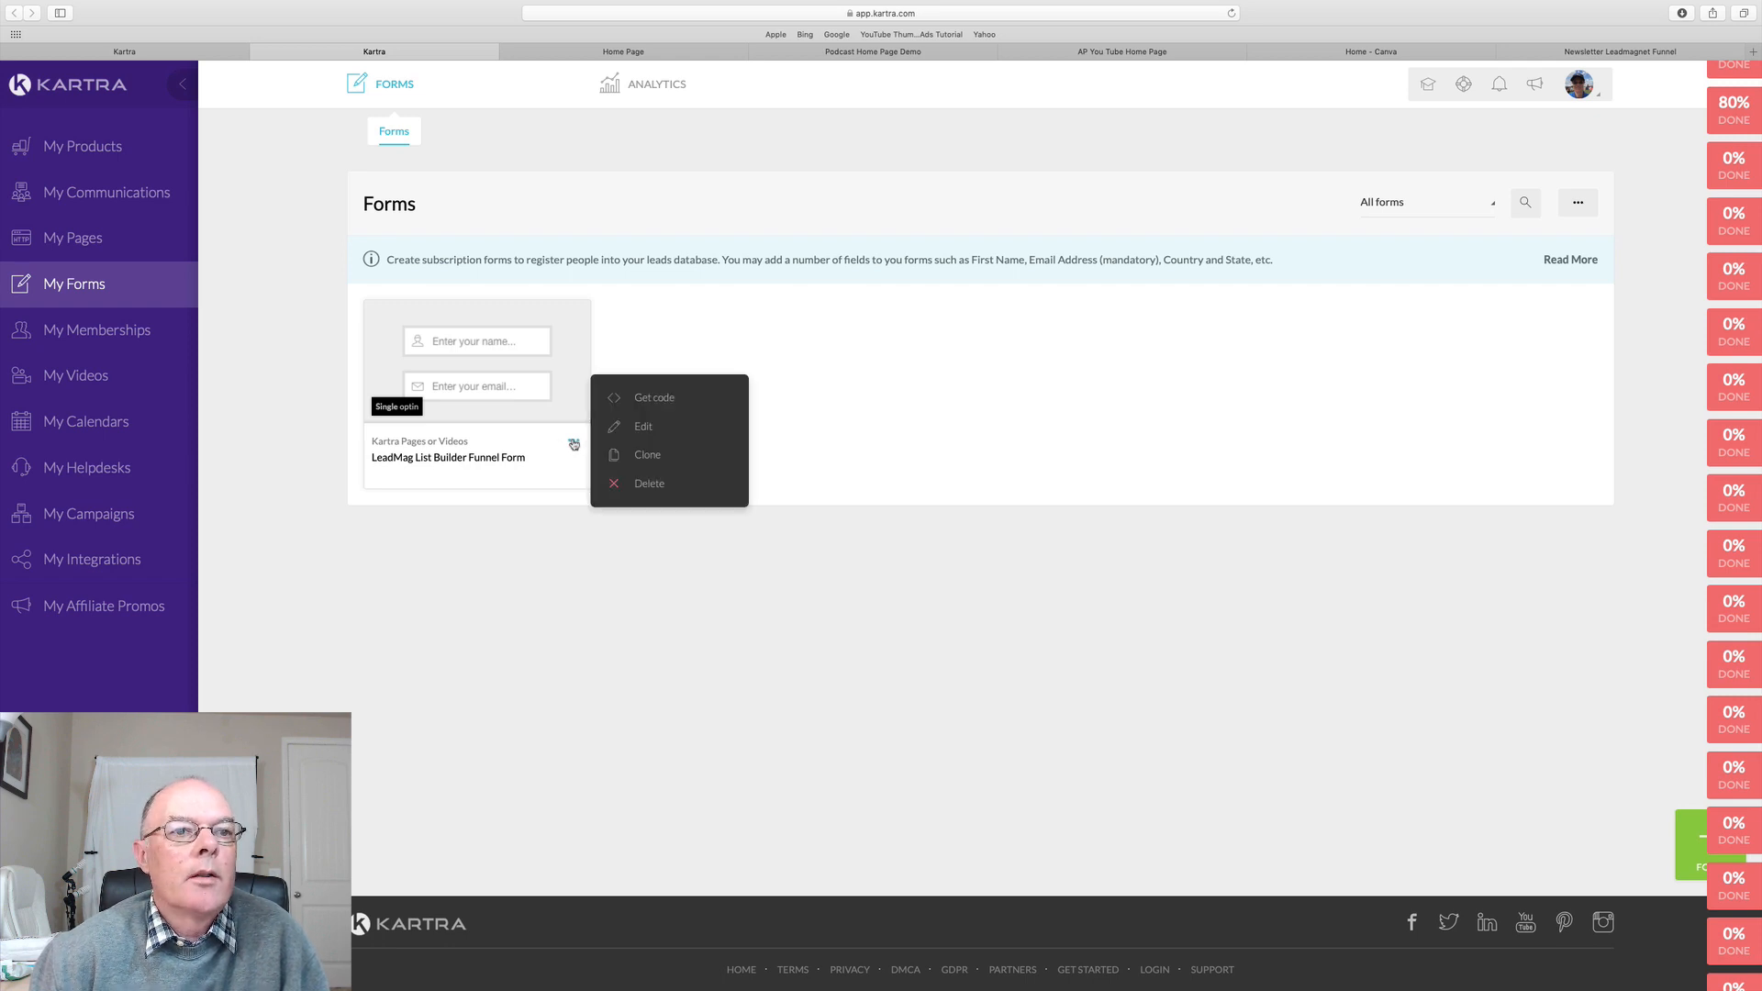
click(642, 428)
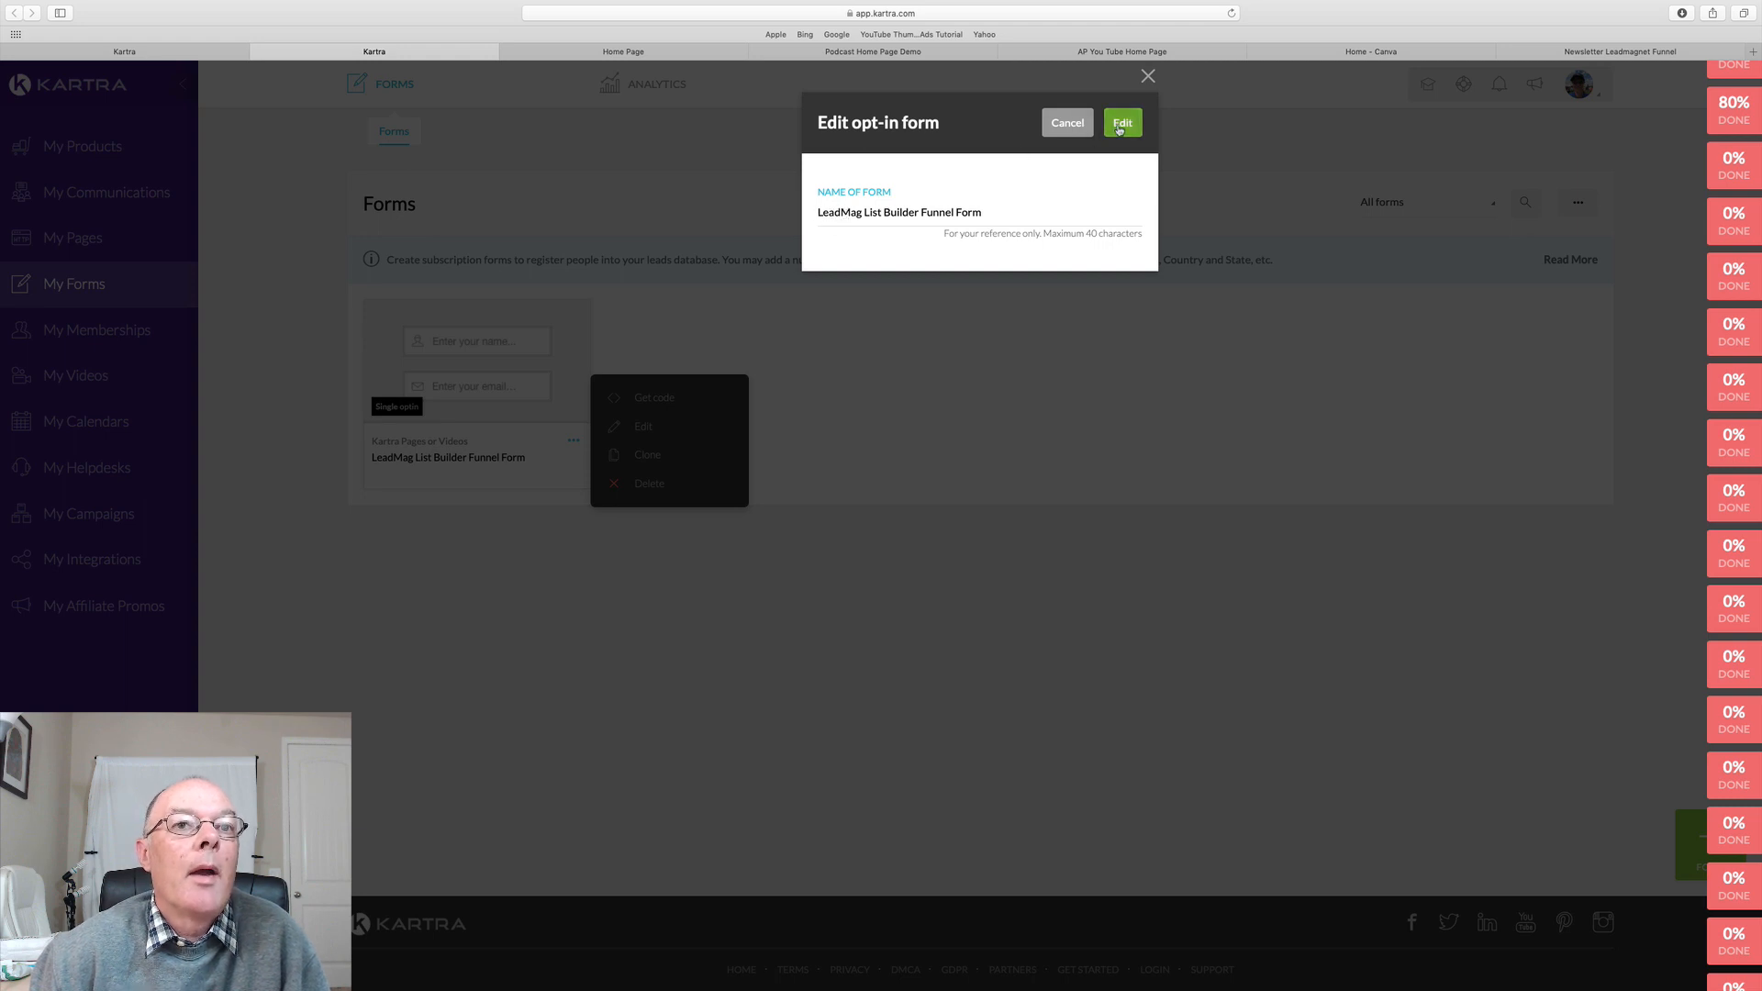
click(1120, 126)
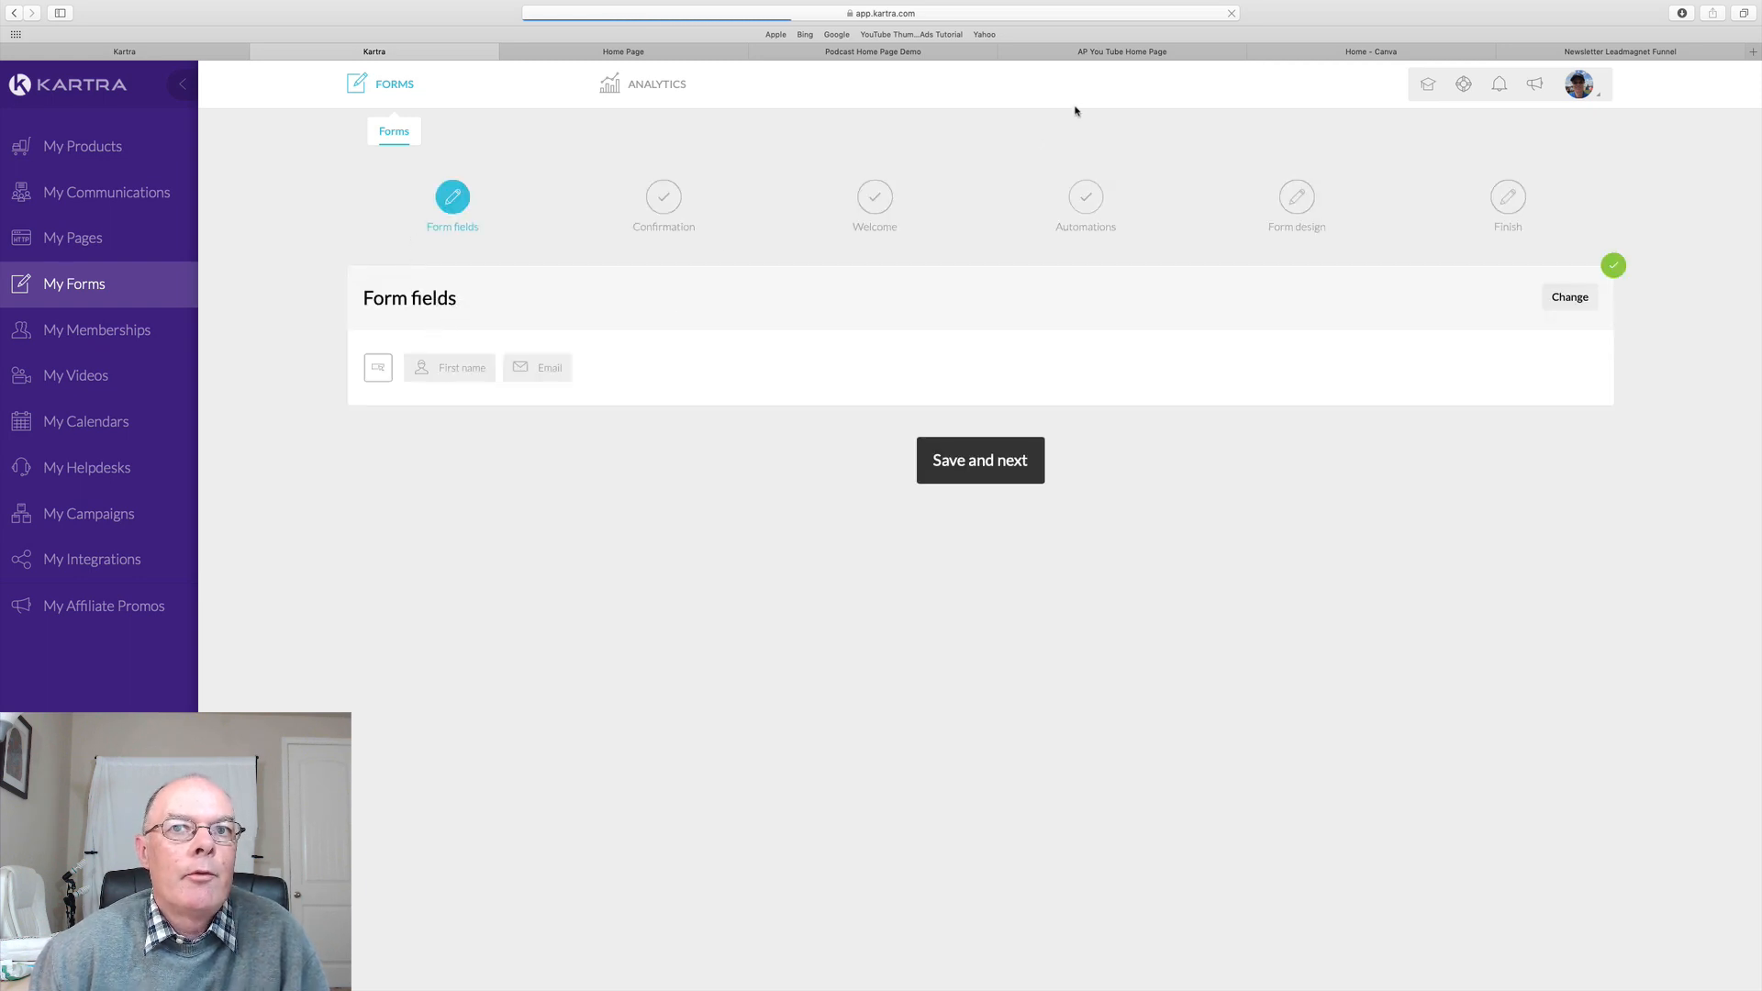
View the sign-up pop-up on the AP You Tube Home Page as a form example and return to the form's setup
click(1118, 53)
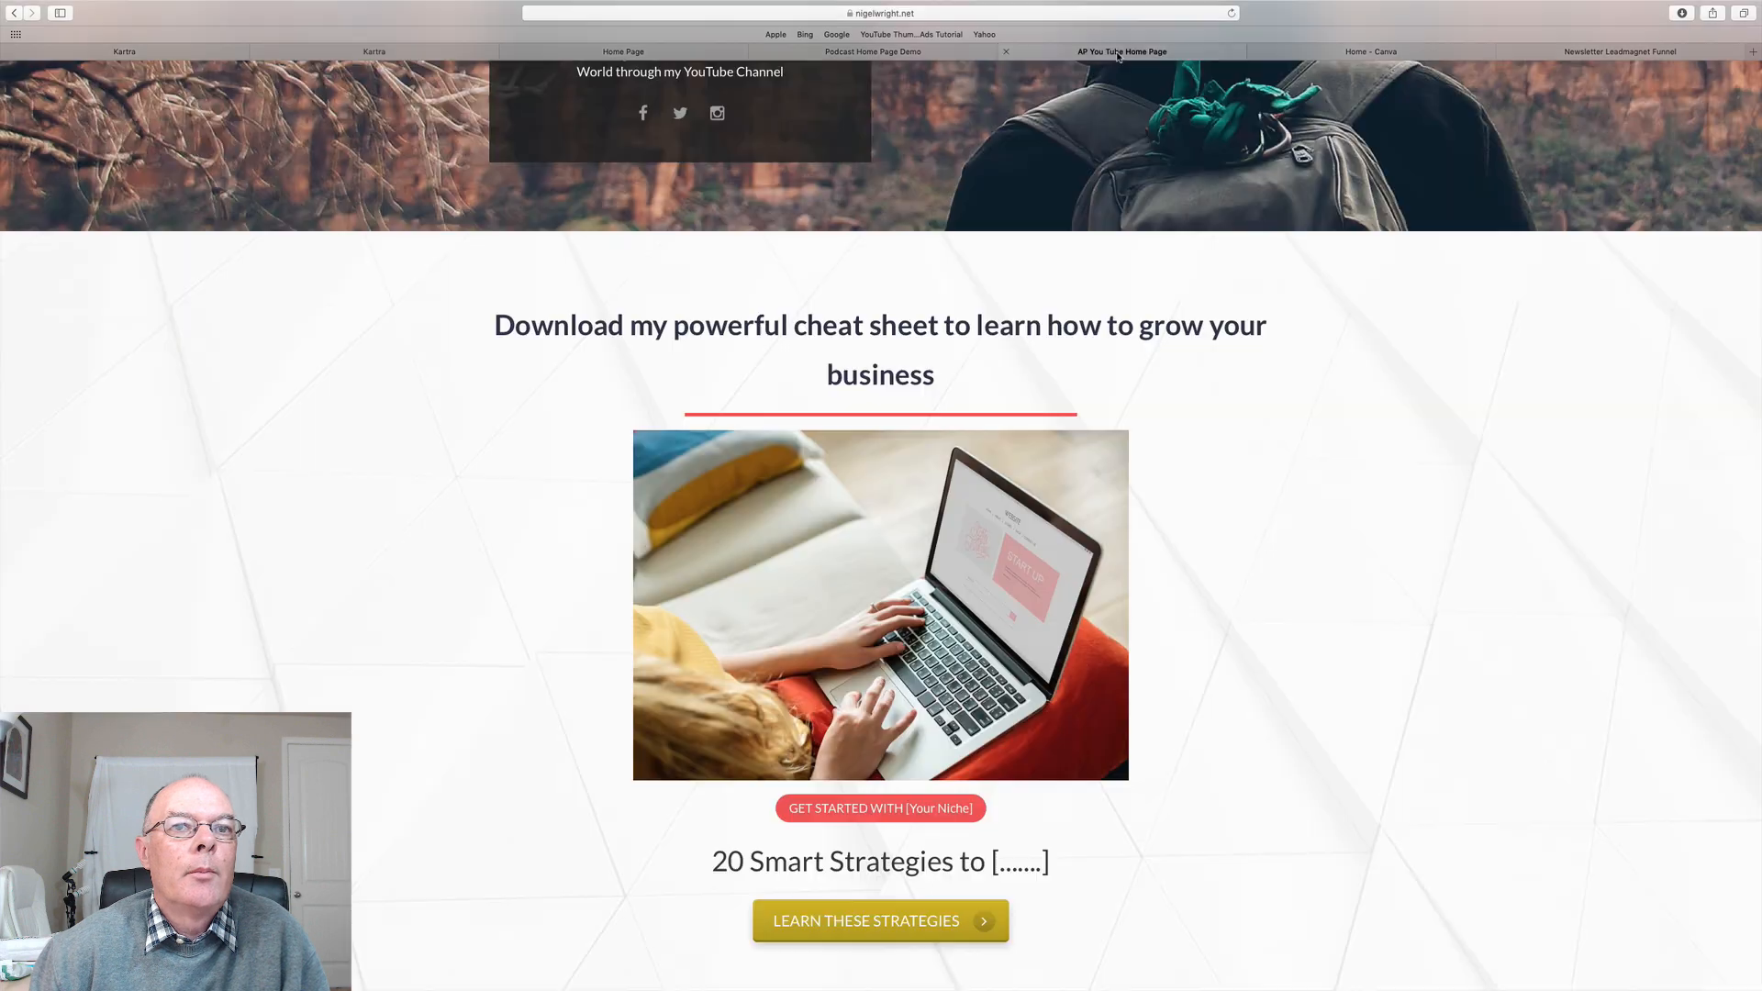
scroll(888, 718, down, 3)
click(889, 719)
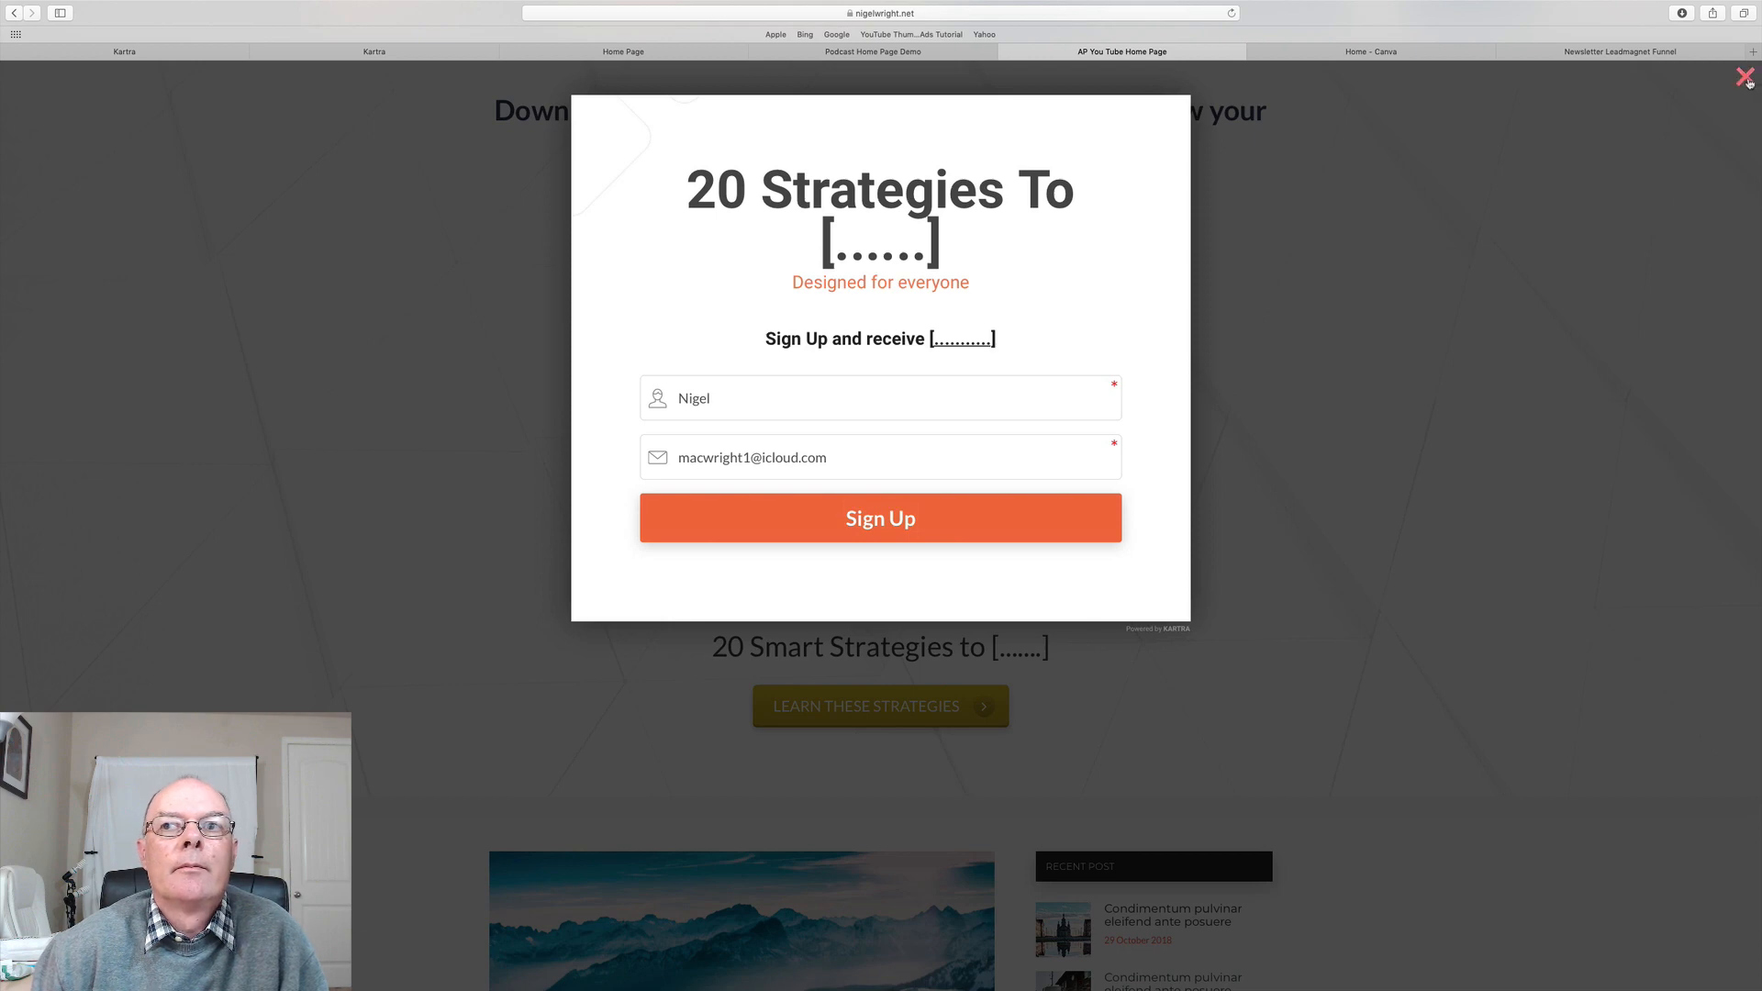
click(1746, 76)
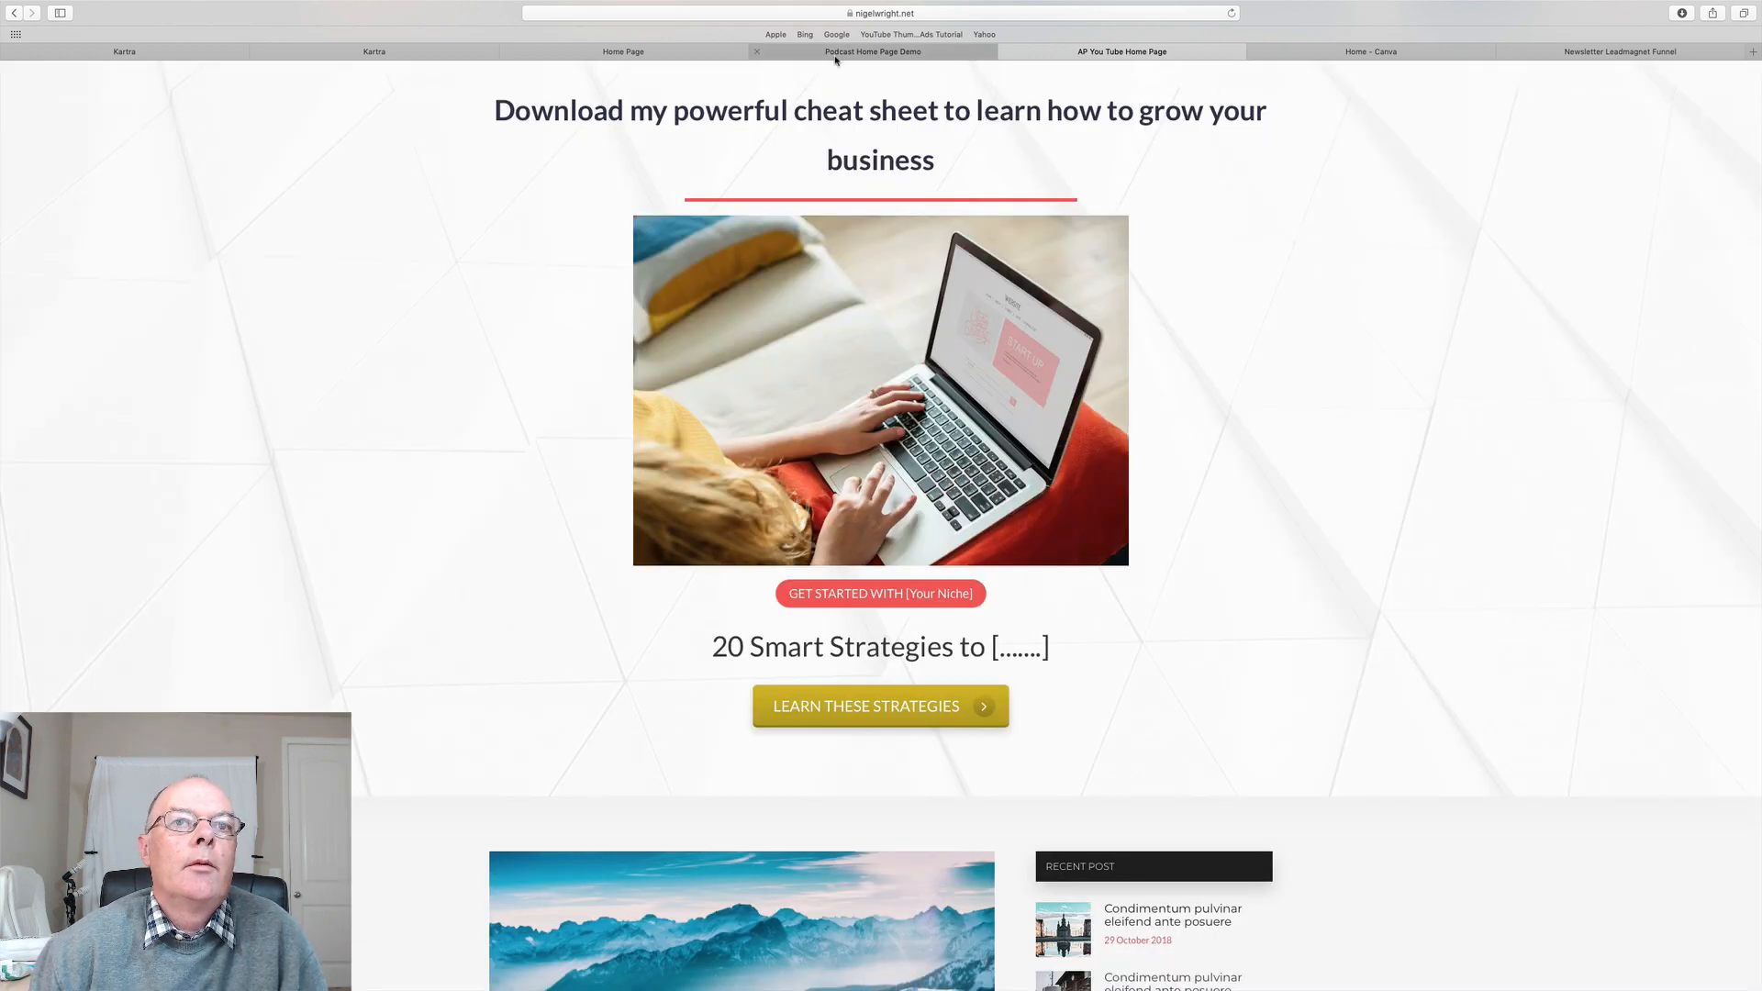
click(835, 55)
click(667, 57)
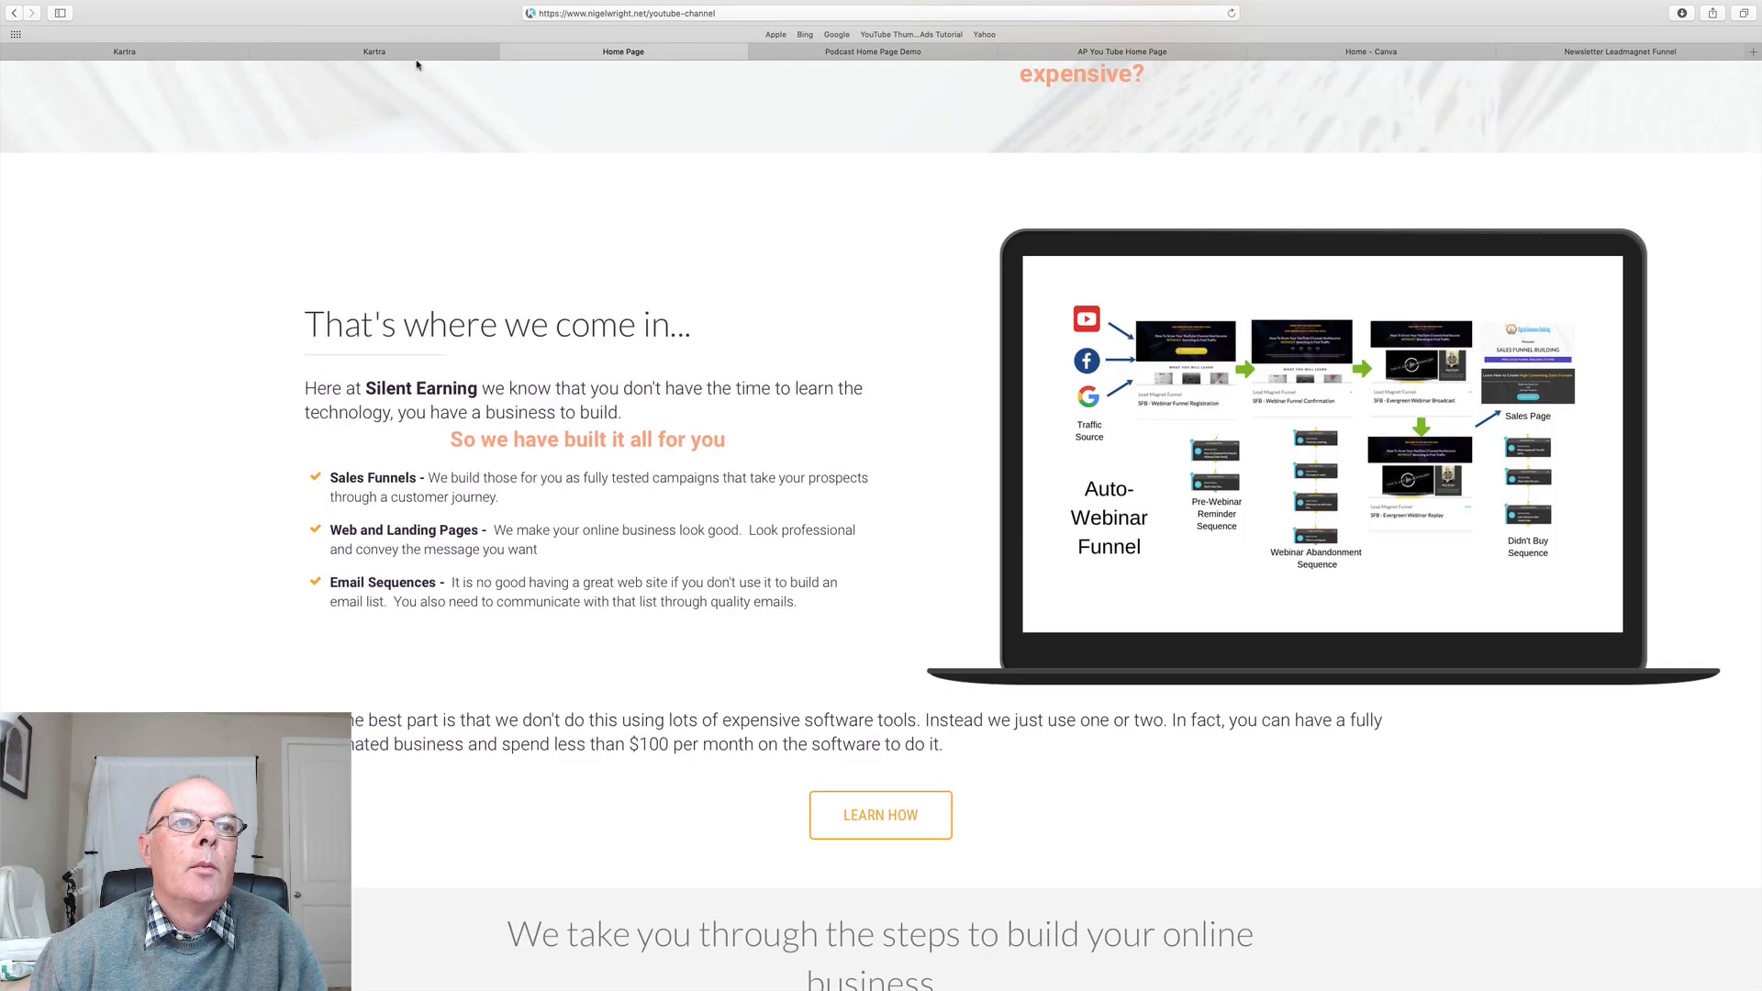
click(354, 57)
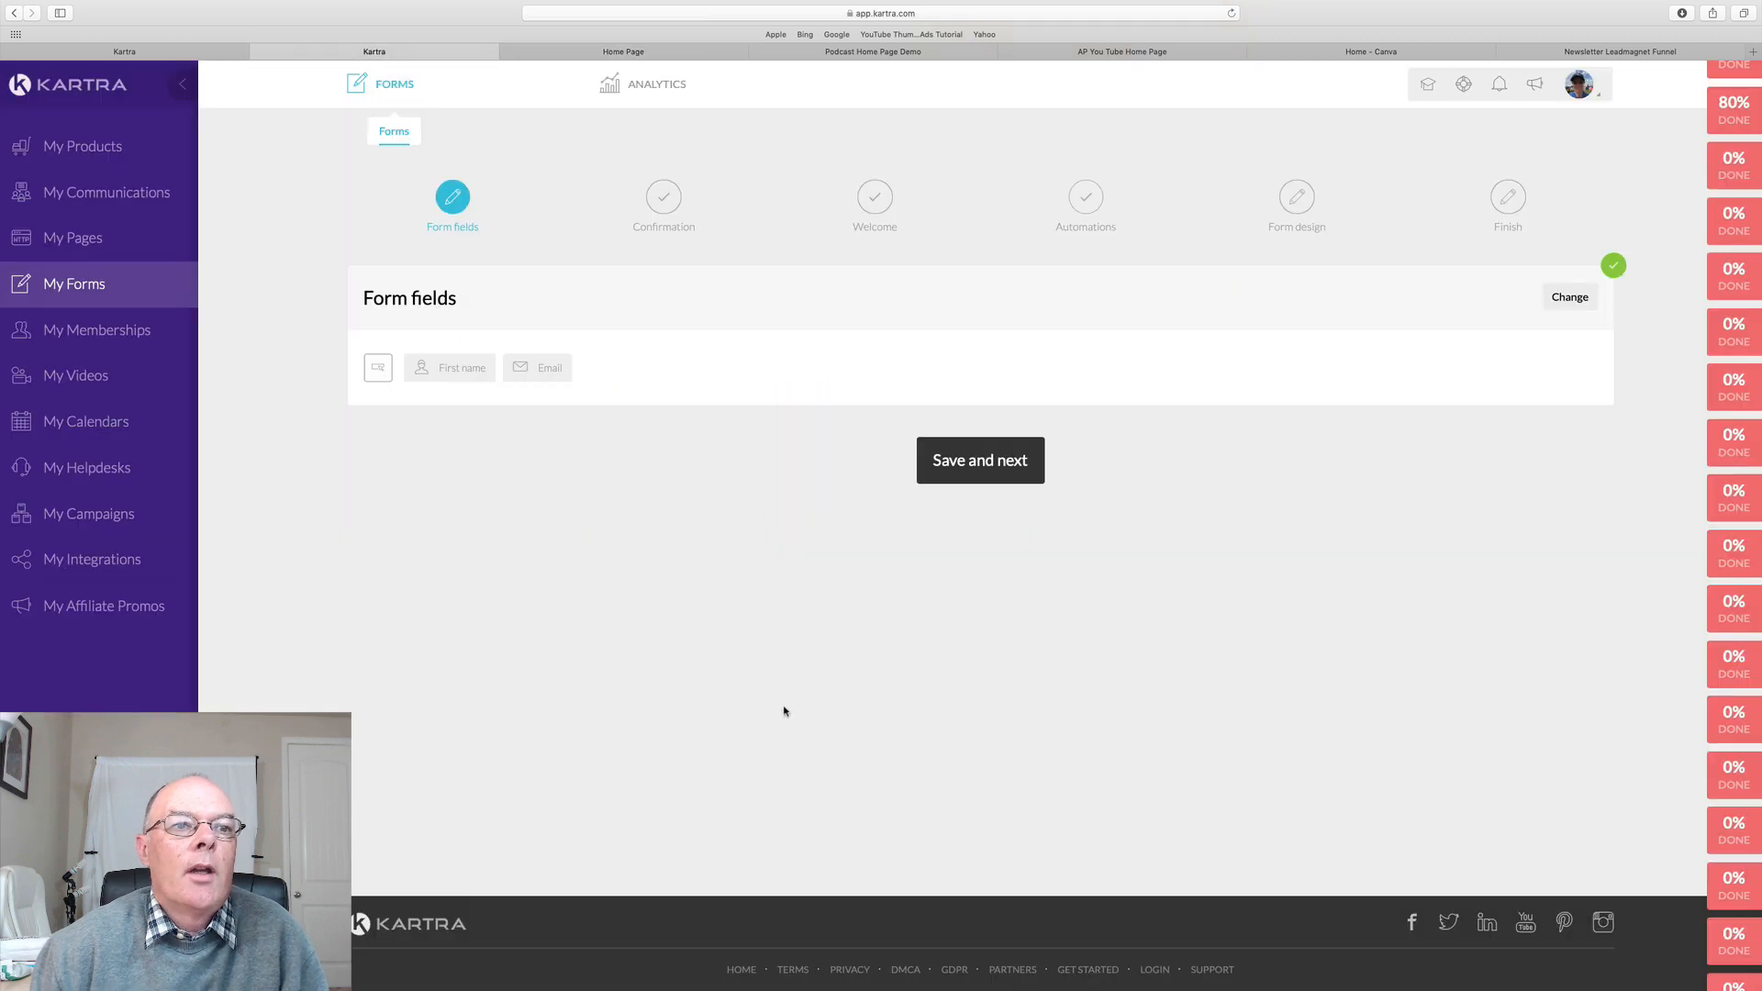
Review the form fields and the predefined fields available, save without adding one and continue to the confirmation settings
click(1553, 296)
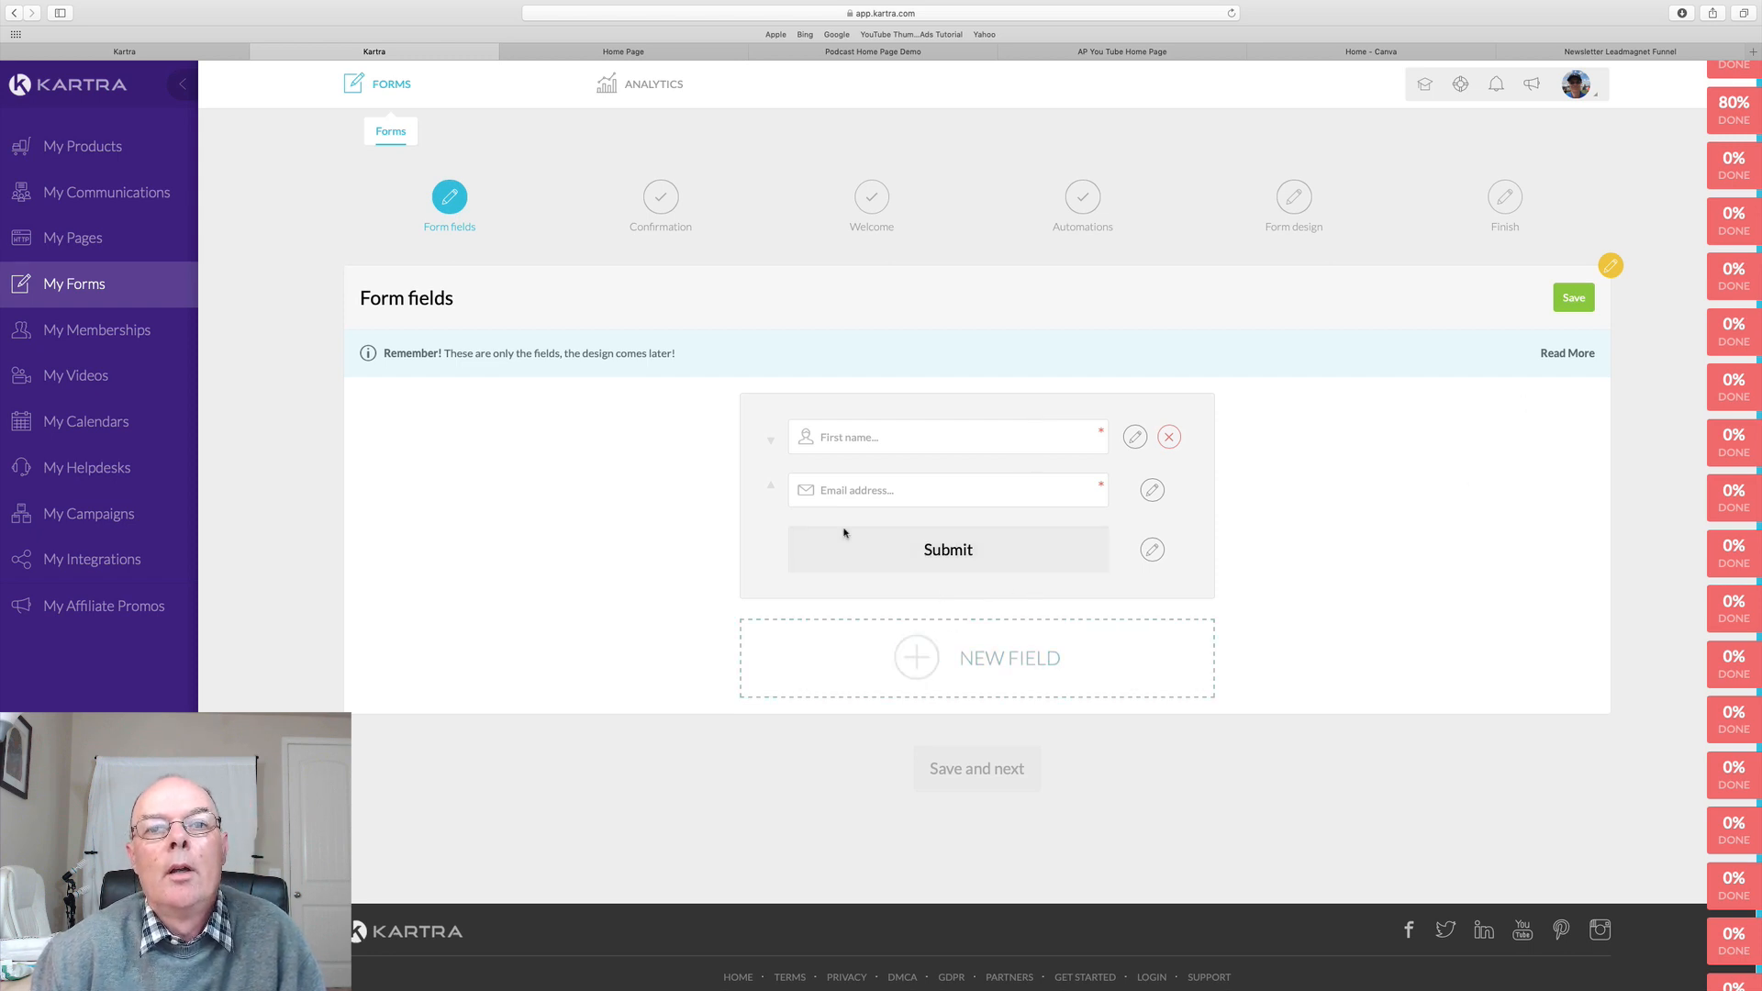
click(926, 671)
click(832, 292)
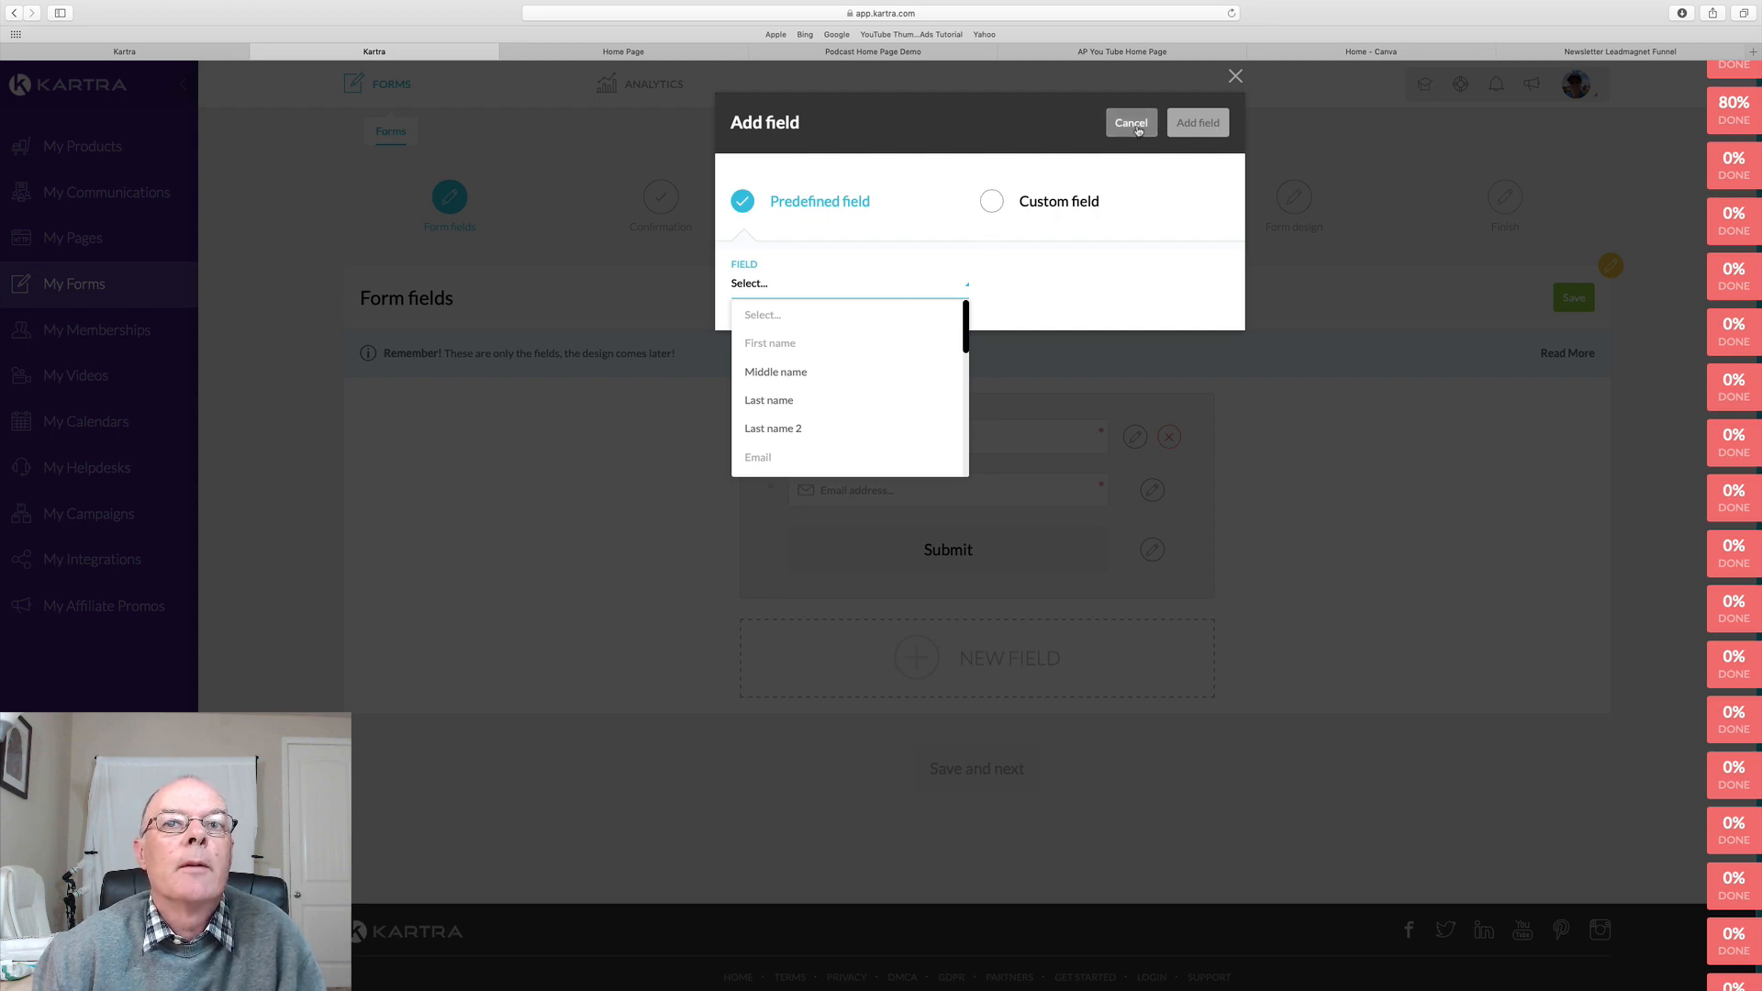
click(1136, 127)
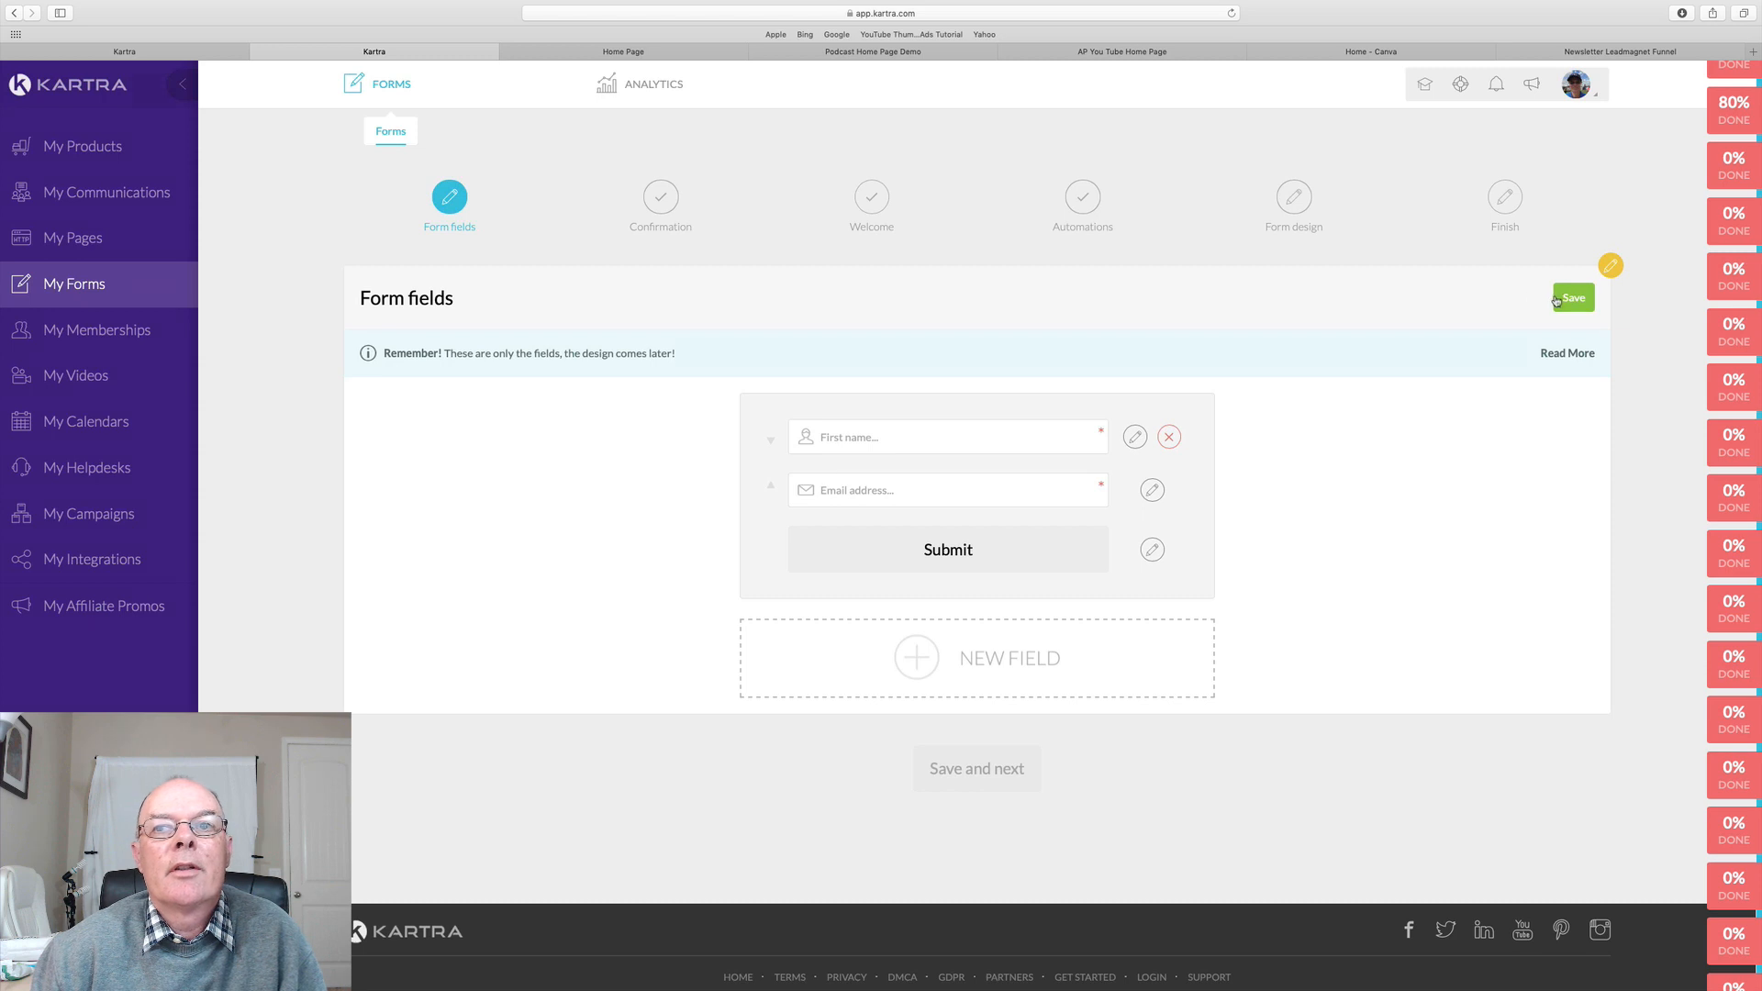
click(1557, 300)
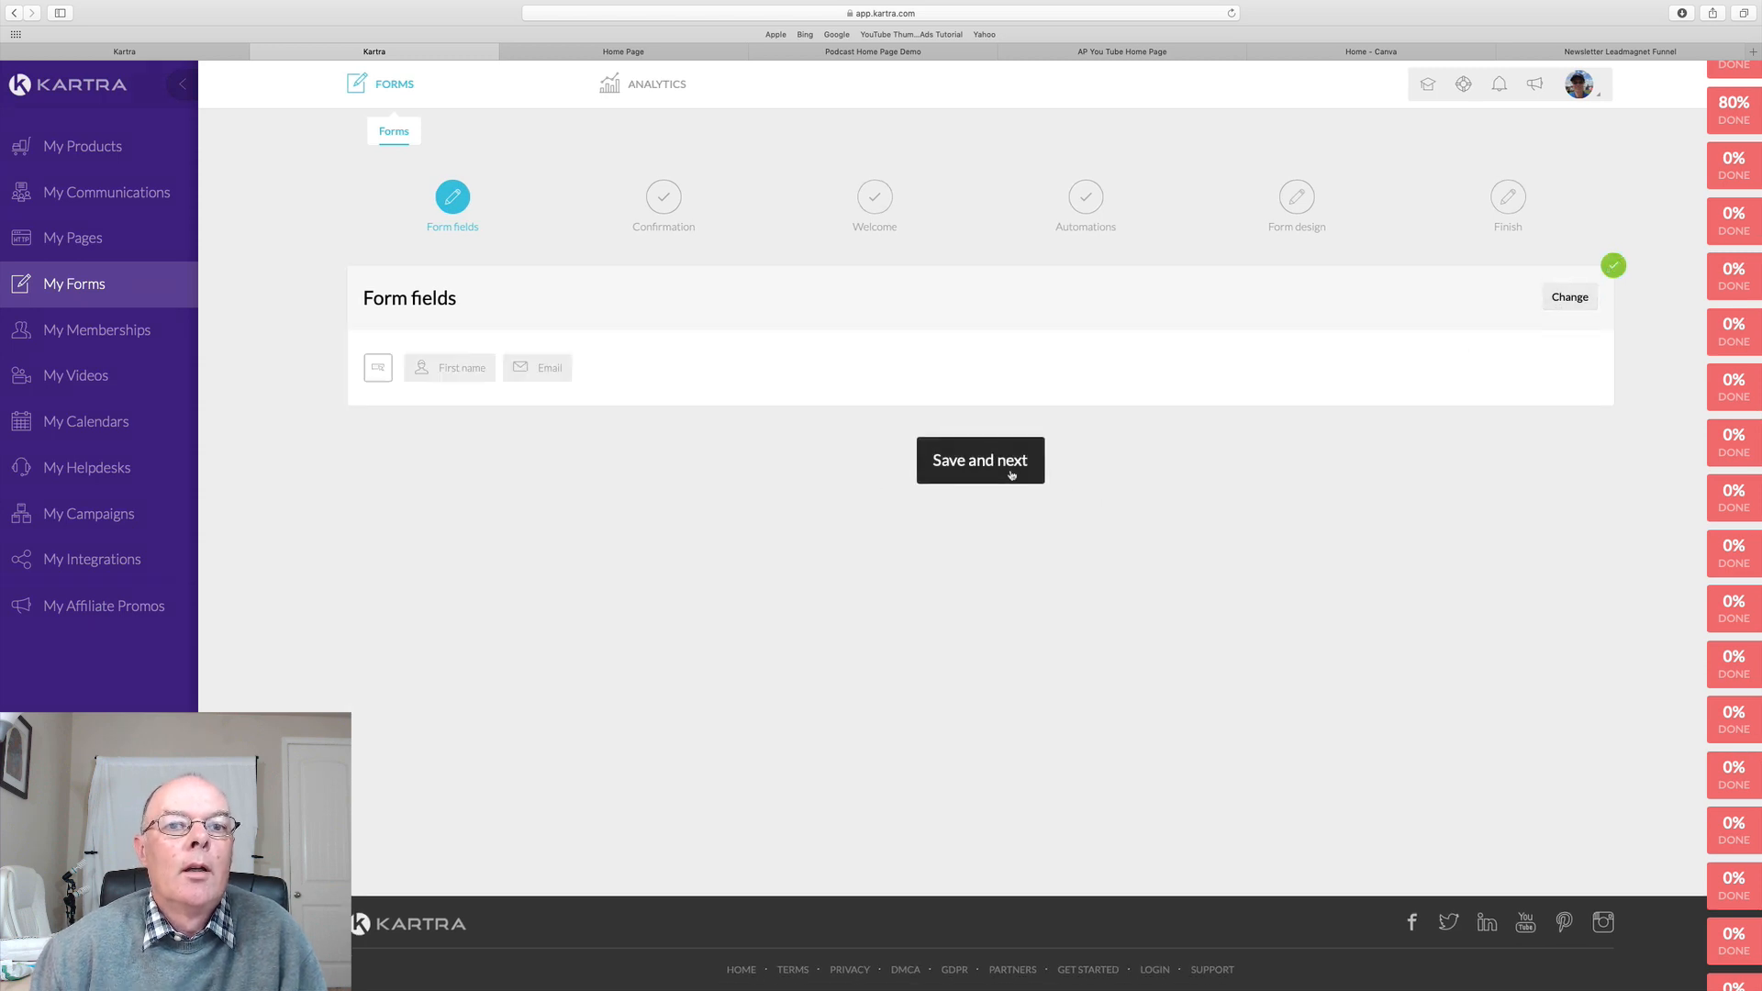
click(1012, 475)
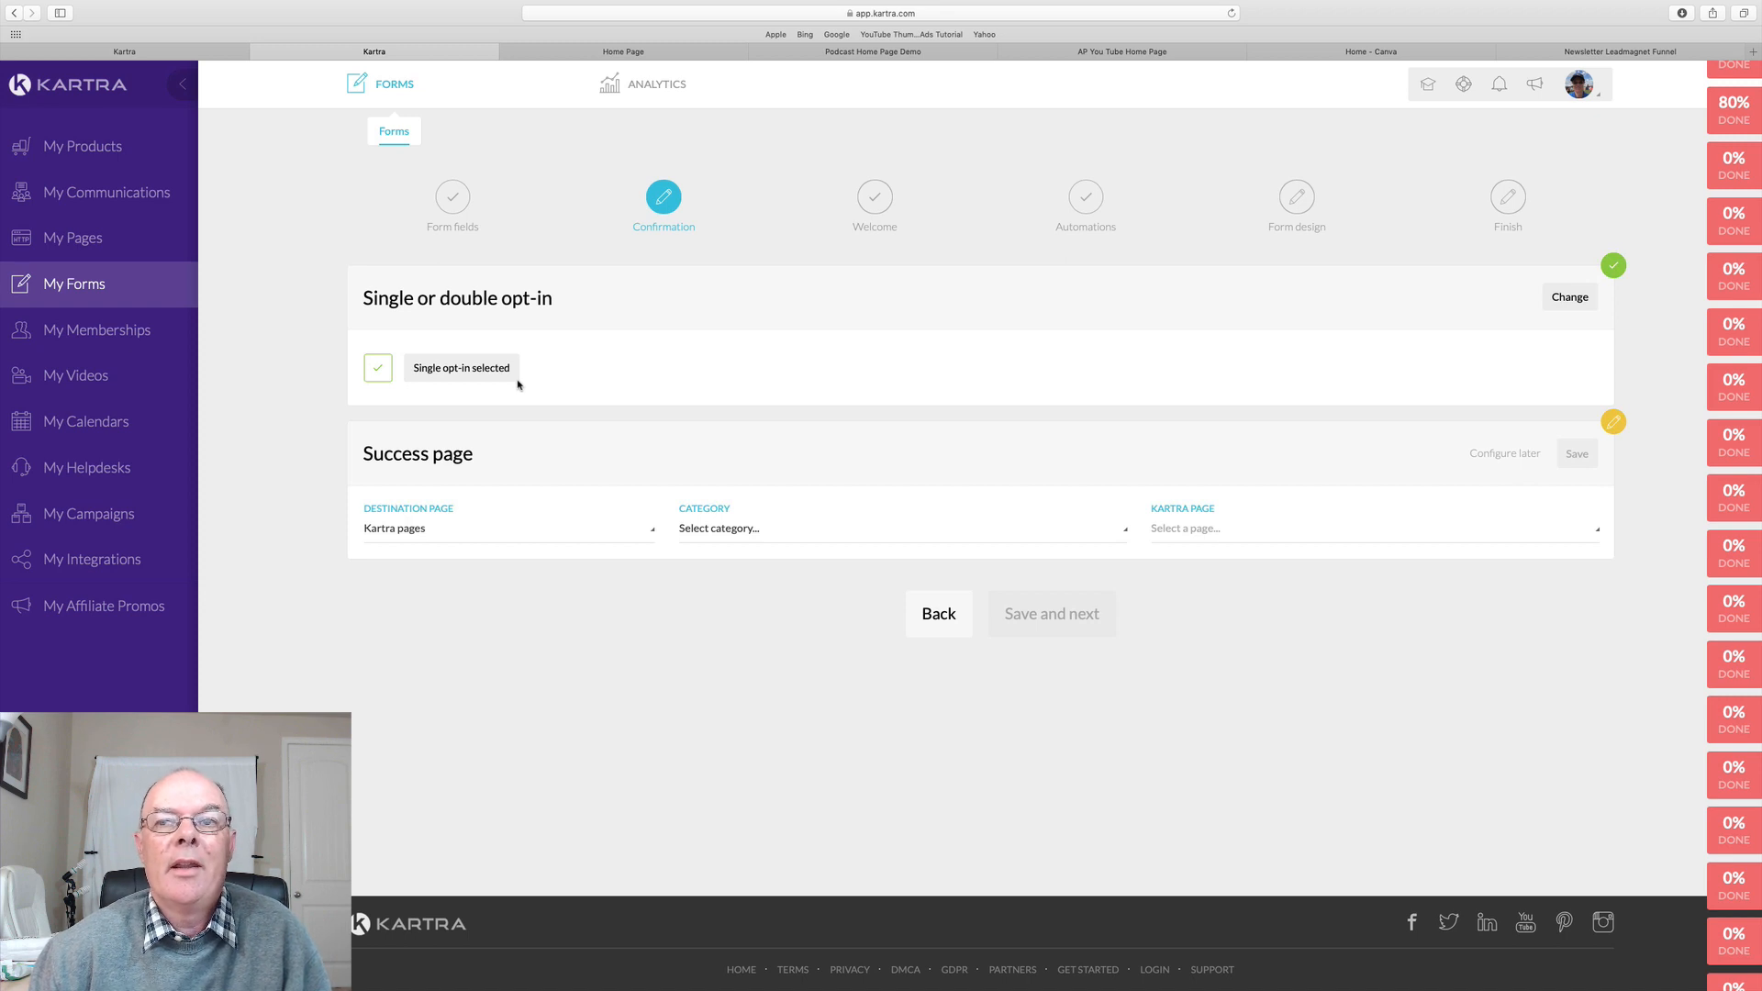
Compare double opt-in with single opt-in for the form, then choose single opt-in and save it
click(1565, 303)
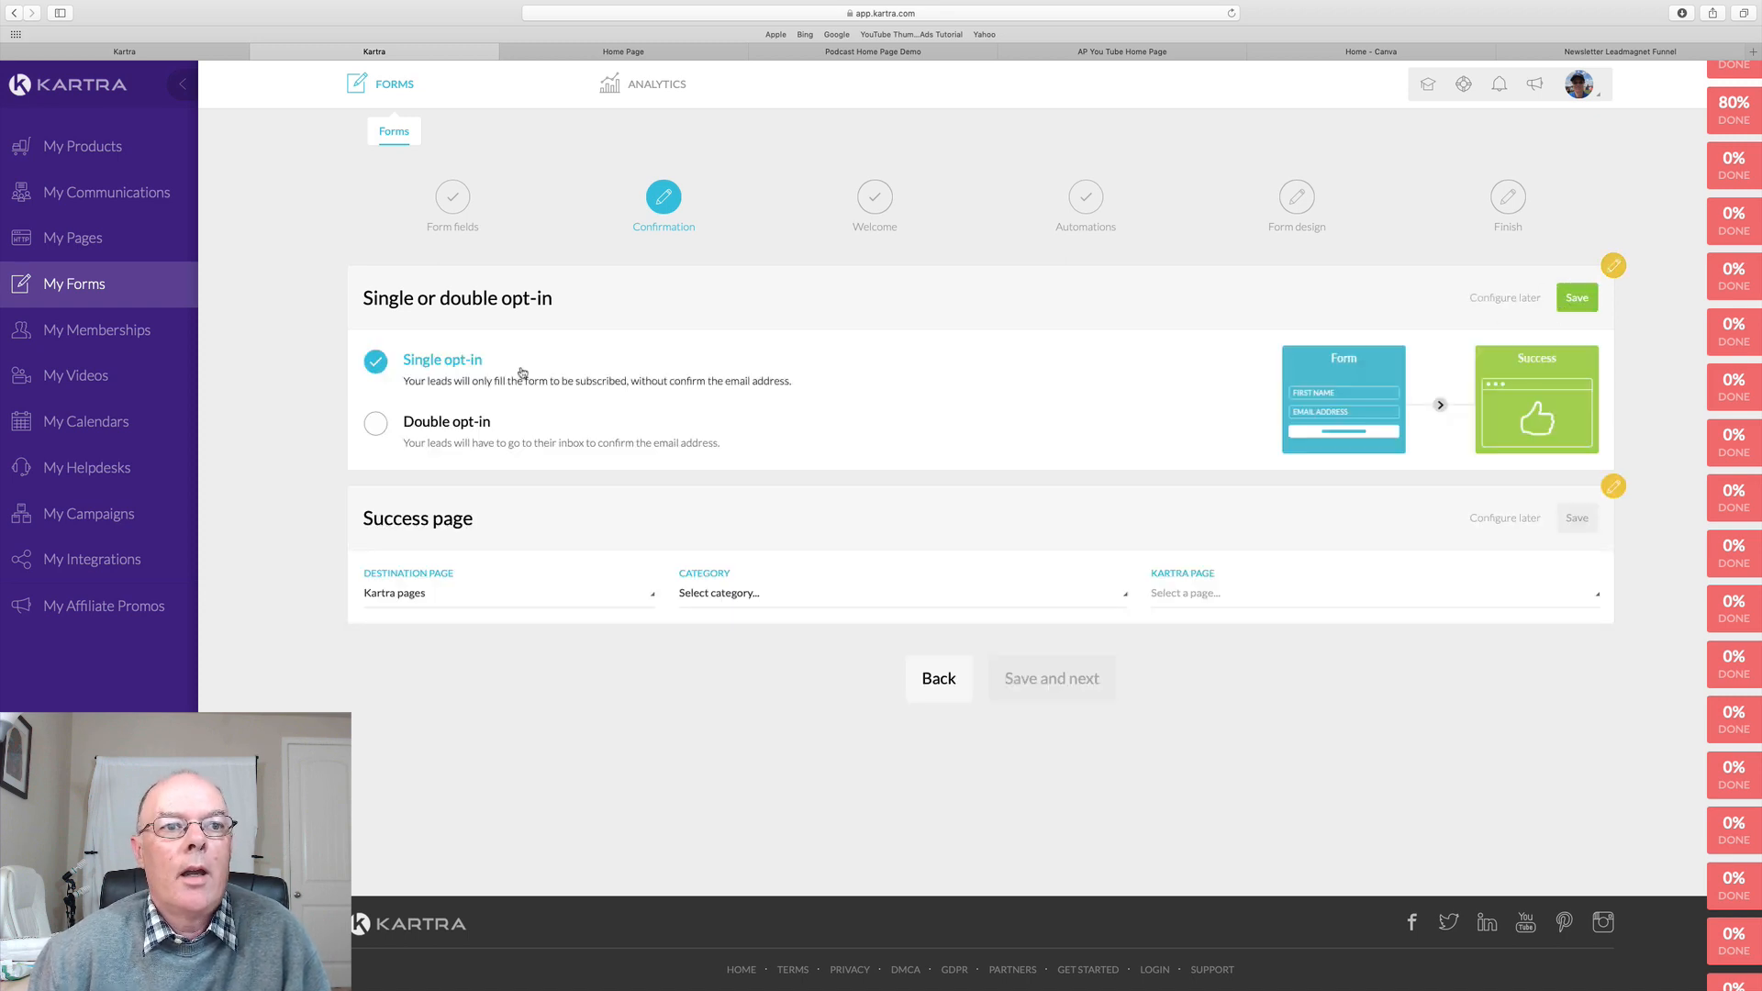
click(387, 432)
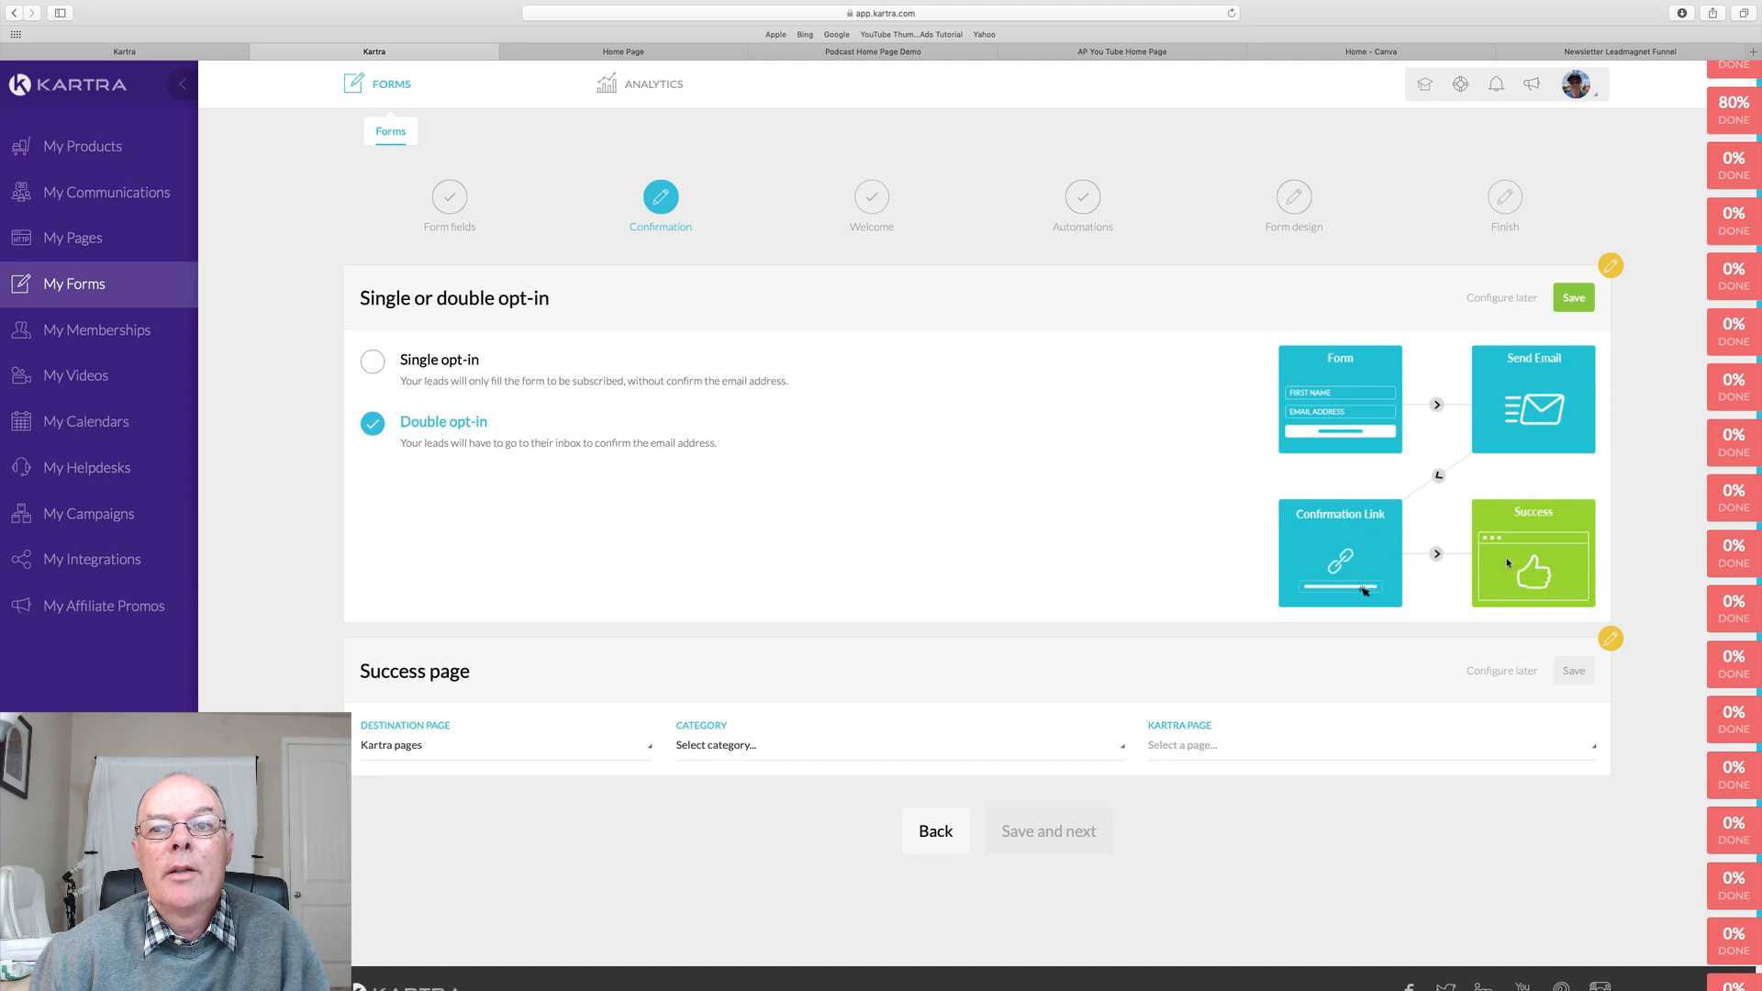
click(373, 360)
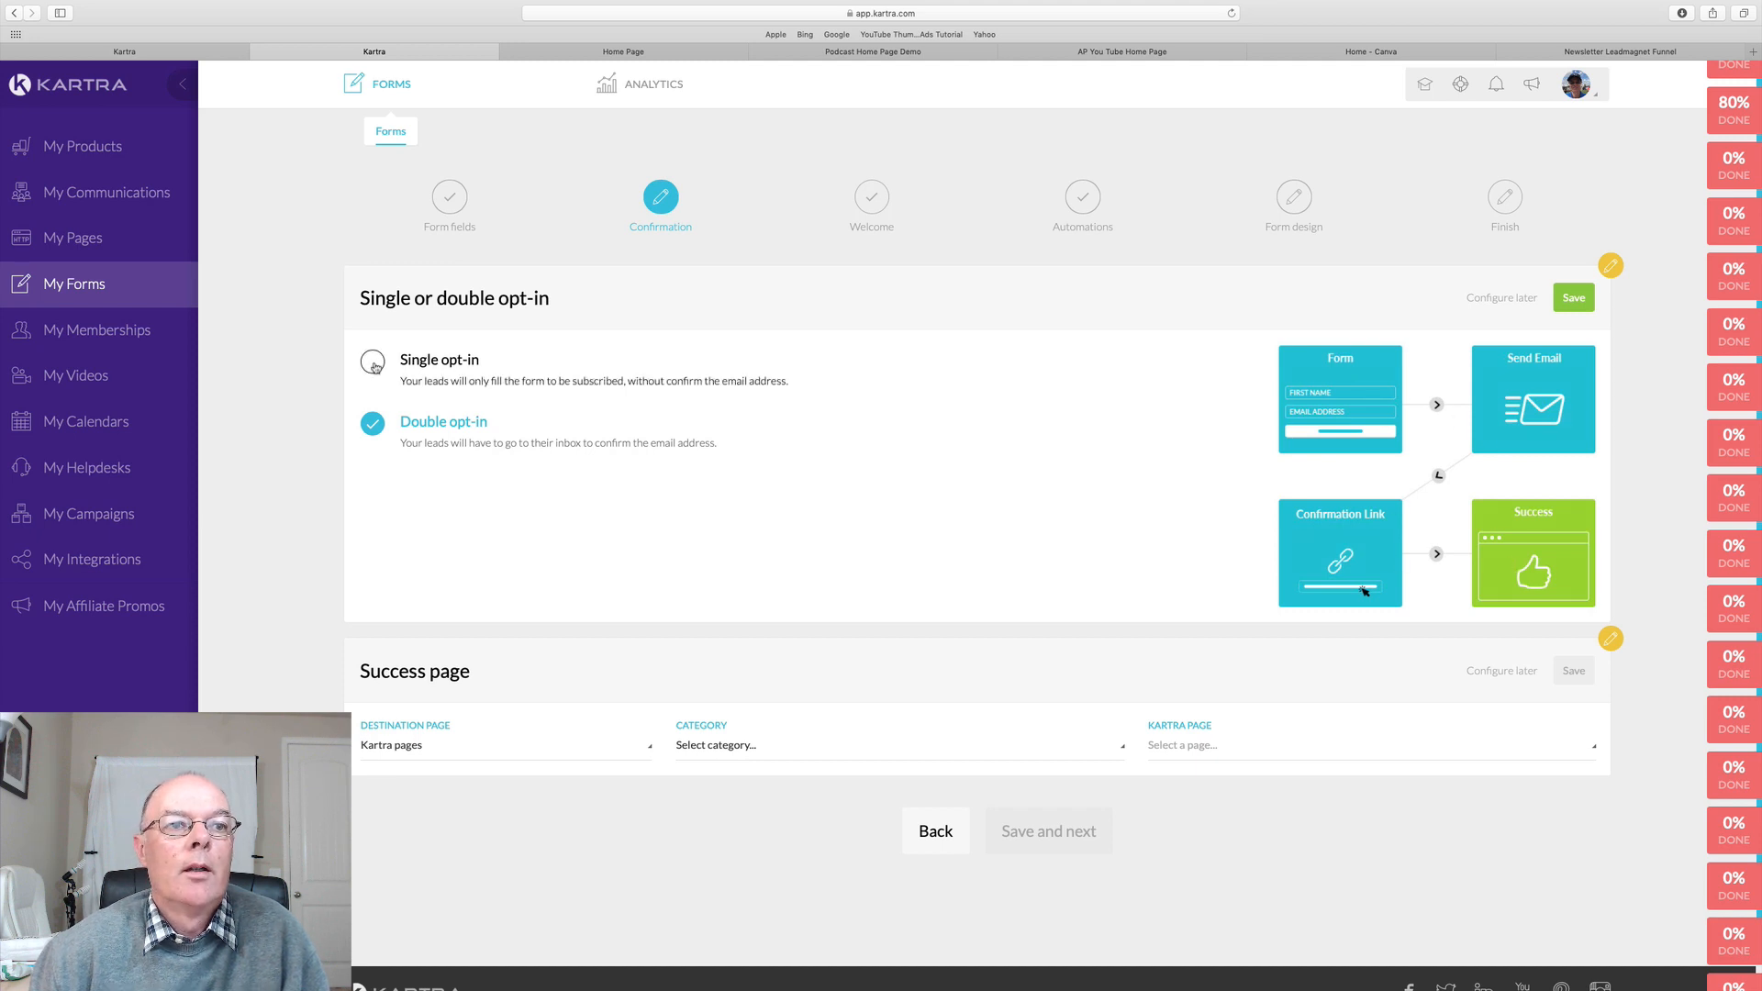
click(1571, 299)
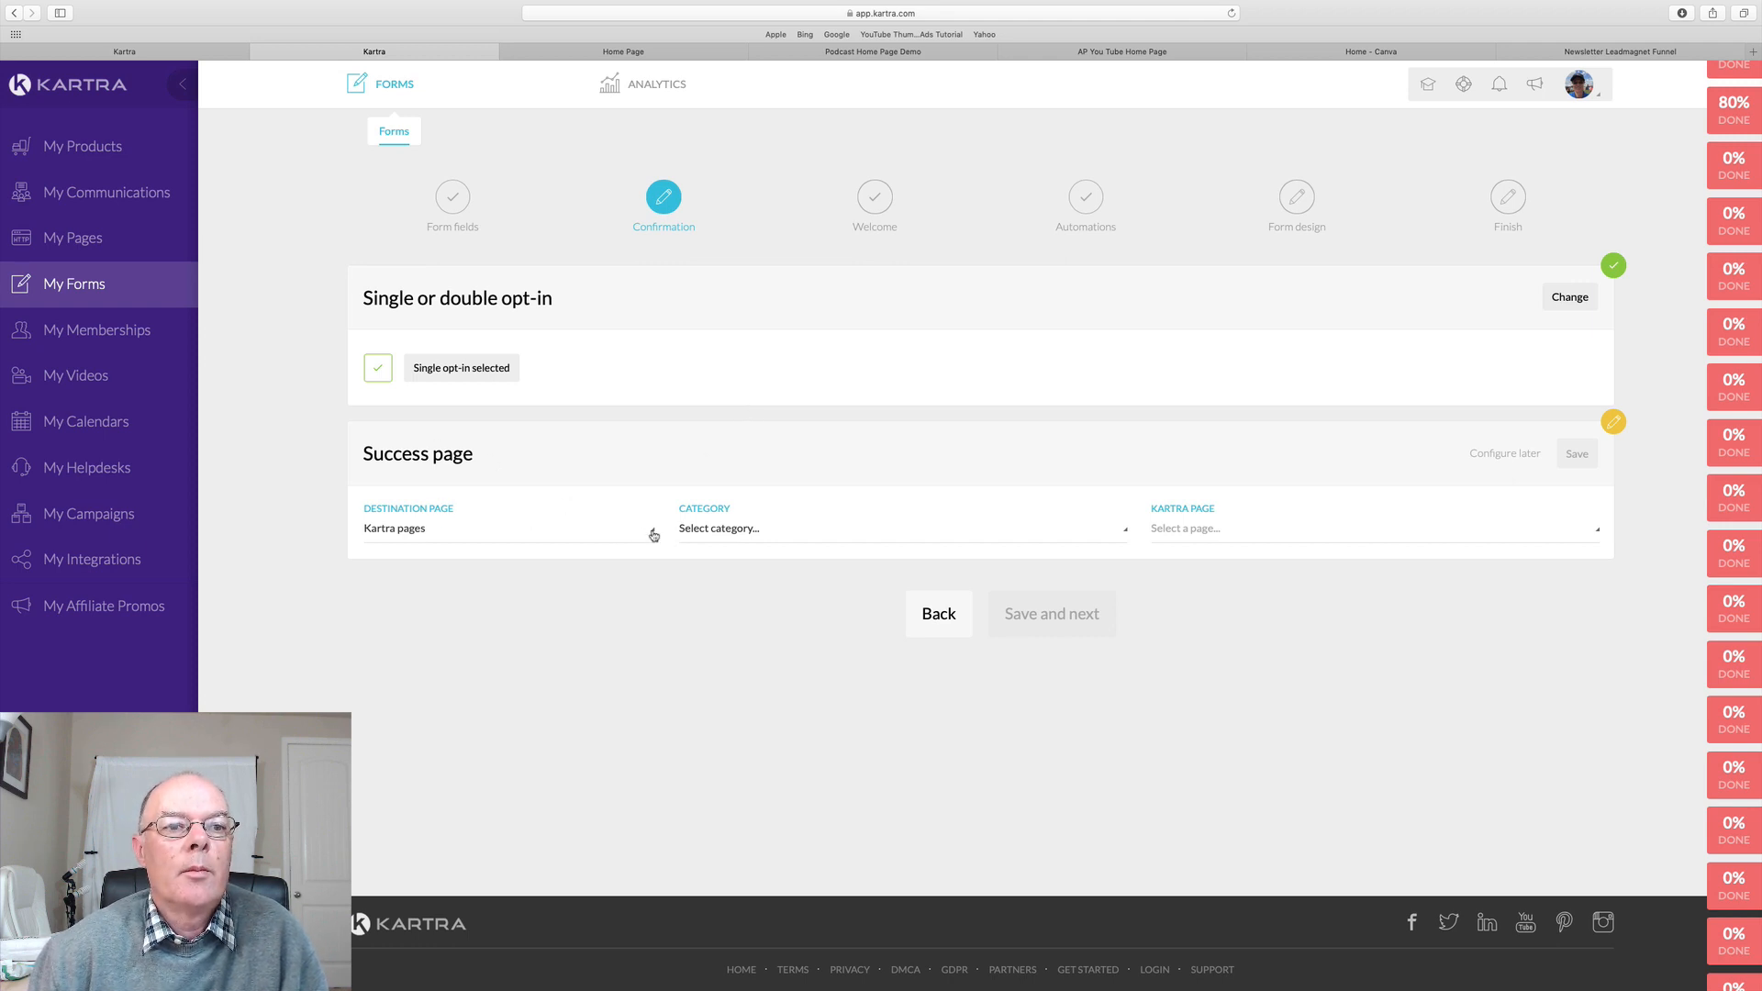
Set the form's success page to LeadMag List Builder Optin TY Video from the List Builder Funnel category, save it and continue to the welcome settings
click(914, 532)
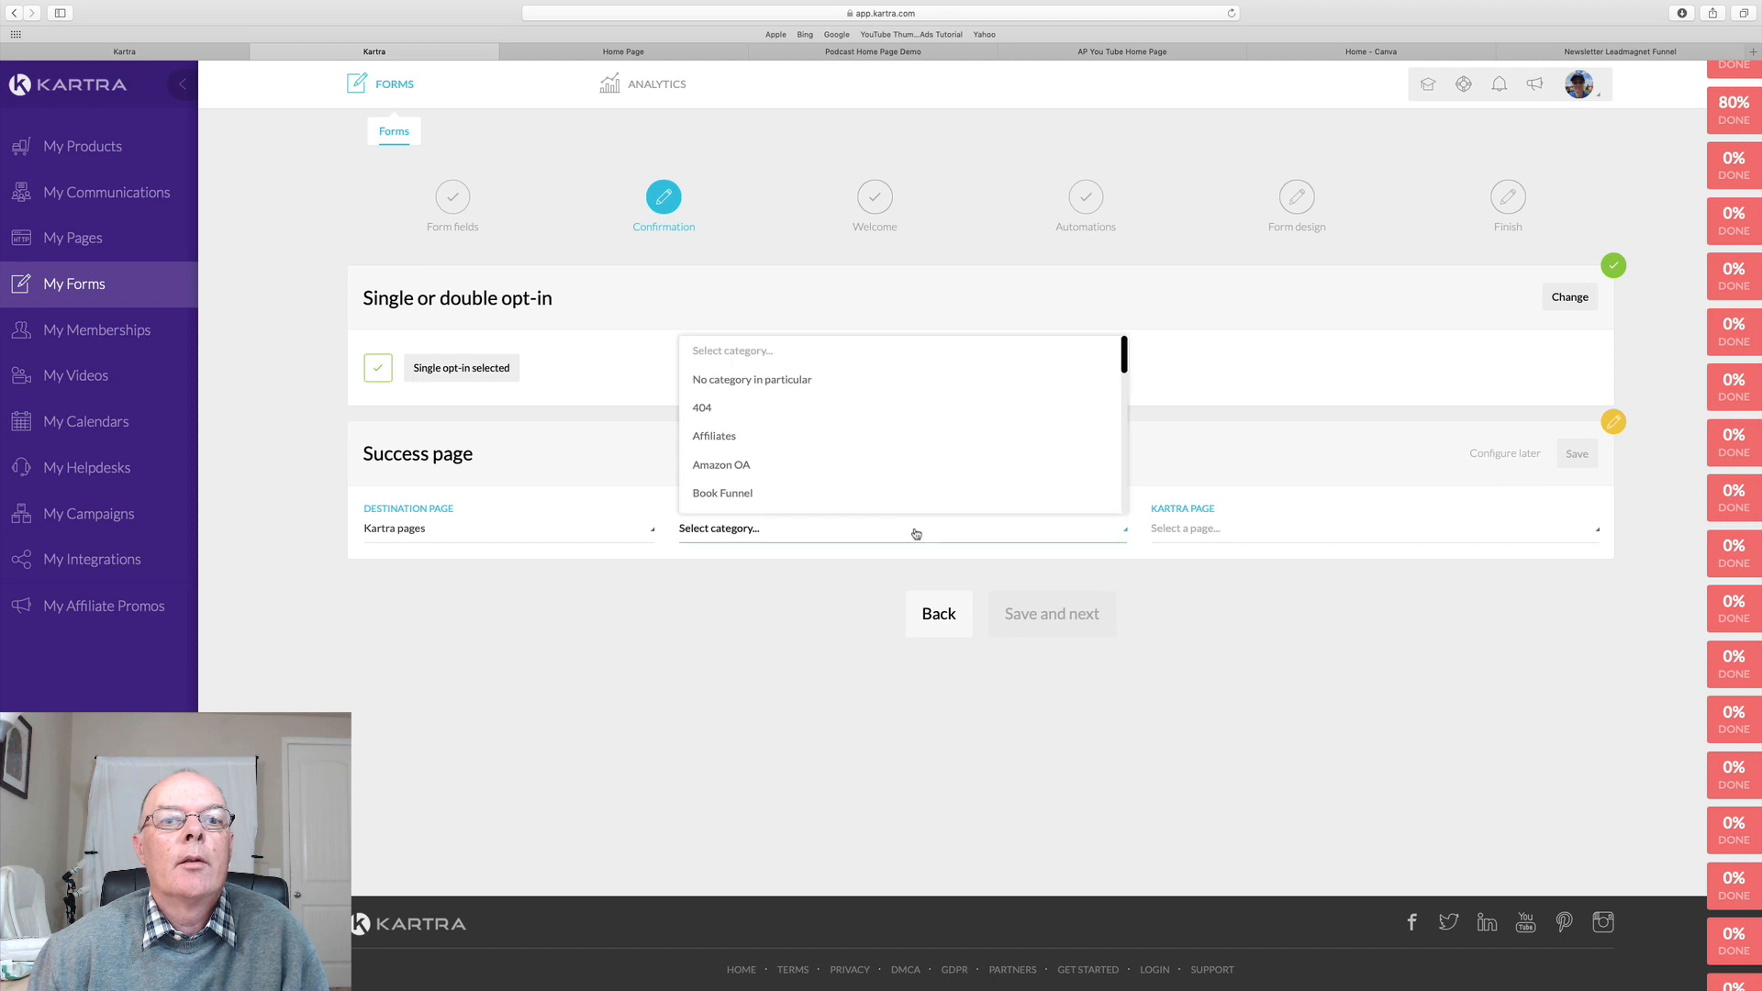
scroll(819, 445, down, 3)
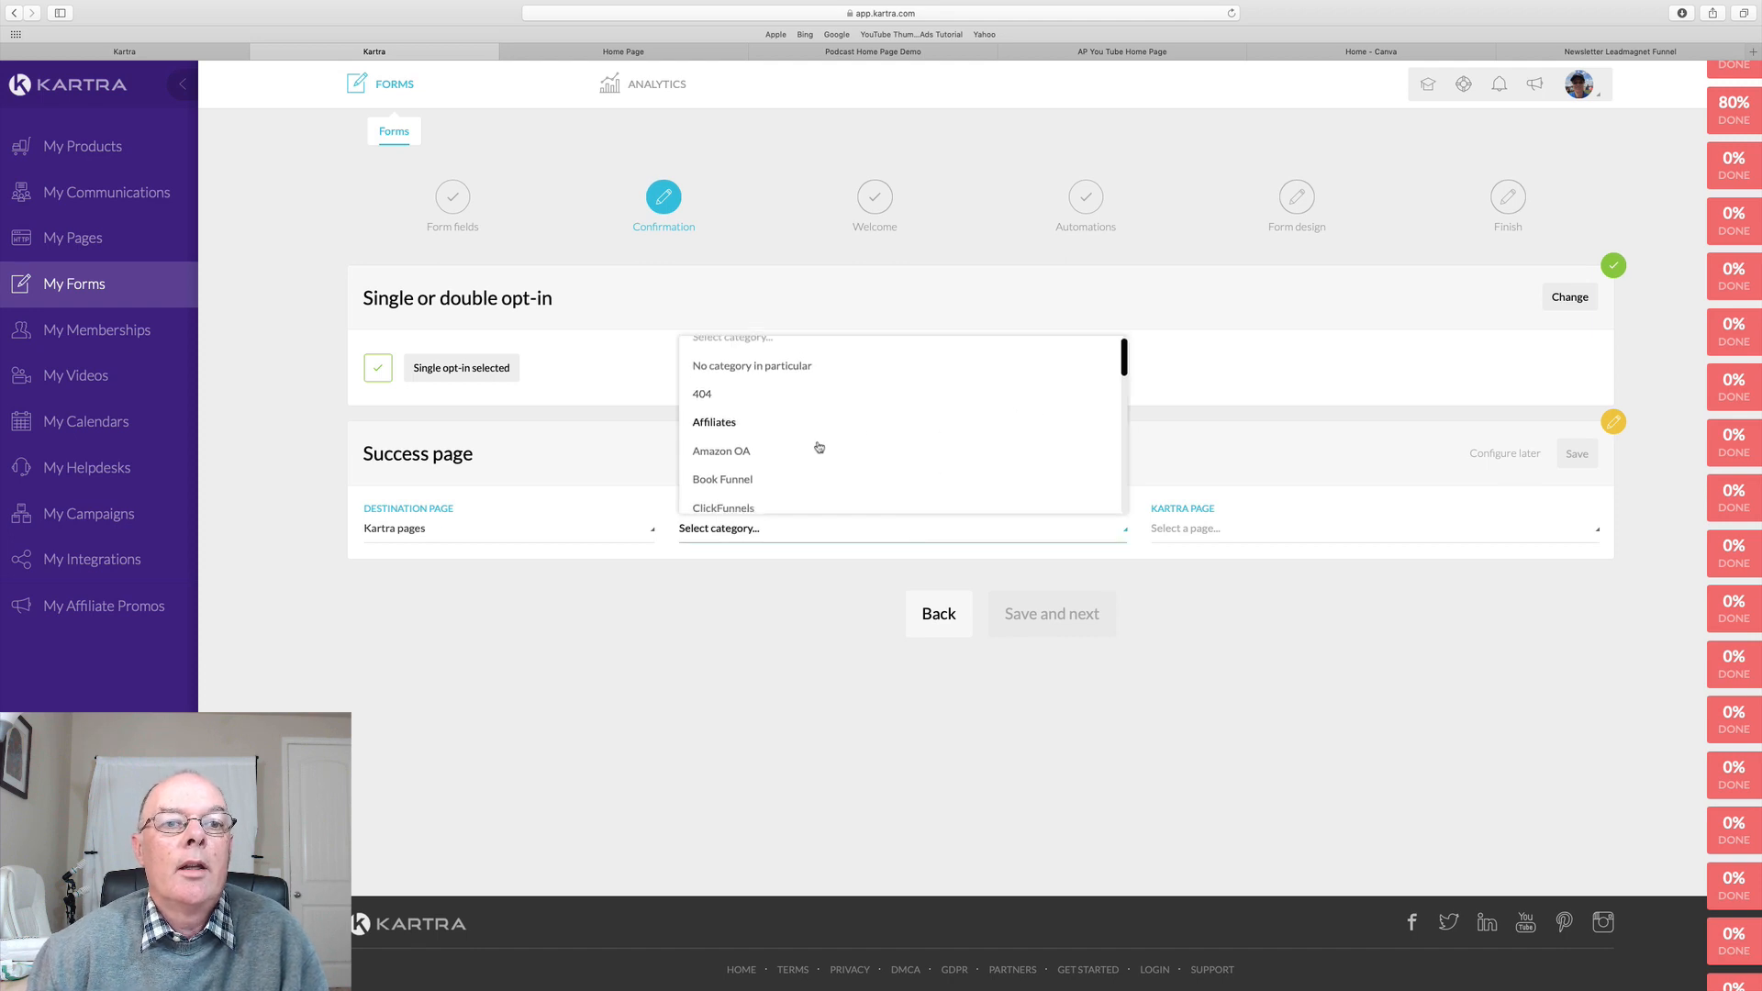
scroll(817, 446, down, 5)
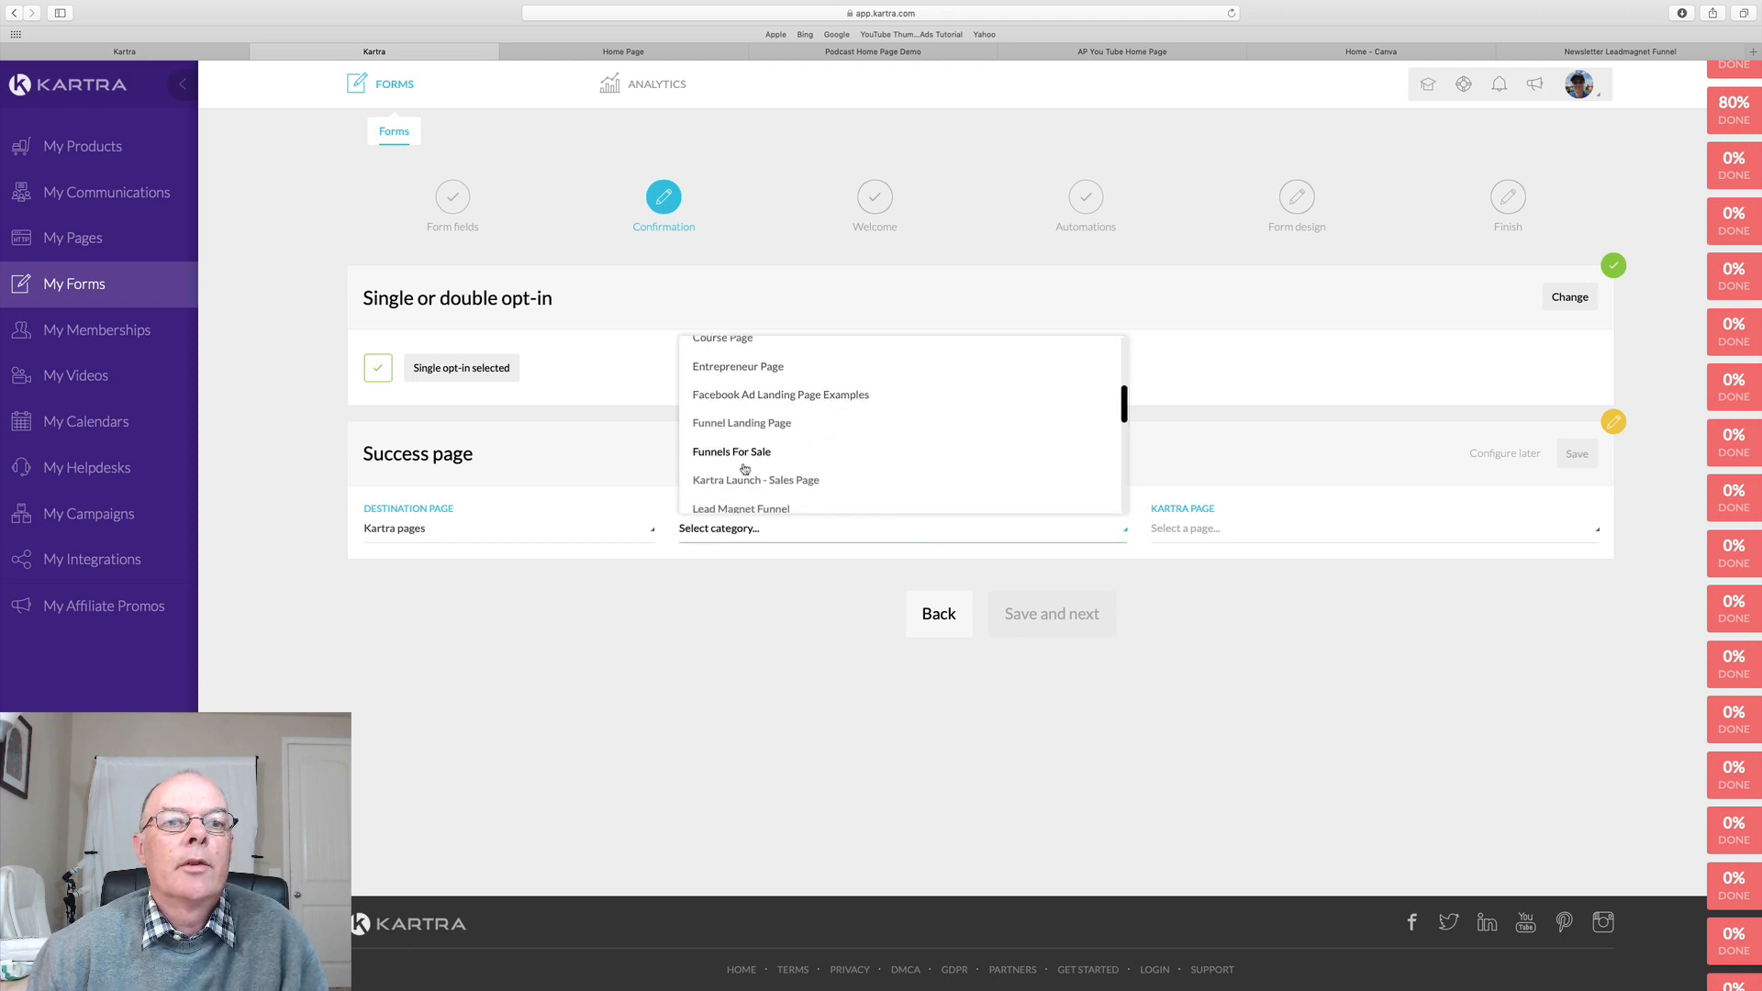
click(730, 501)
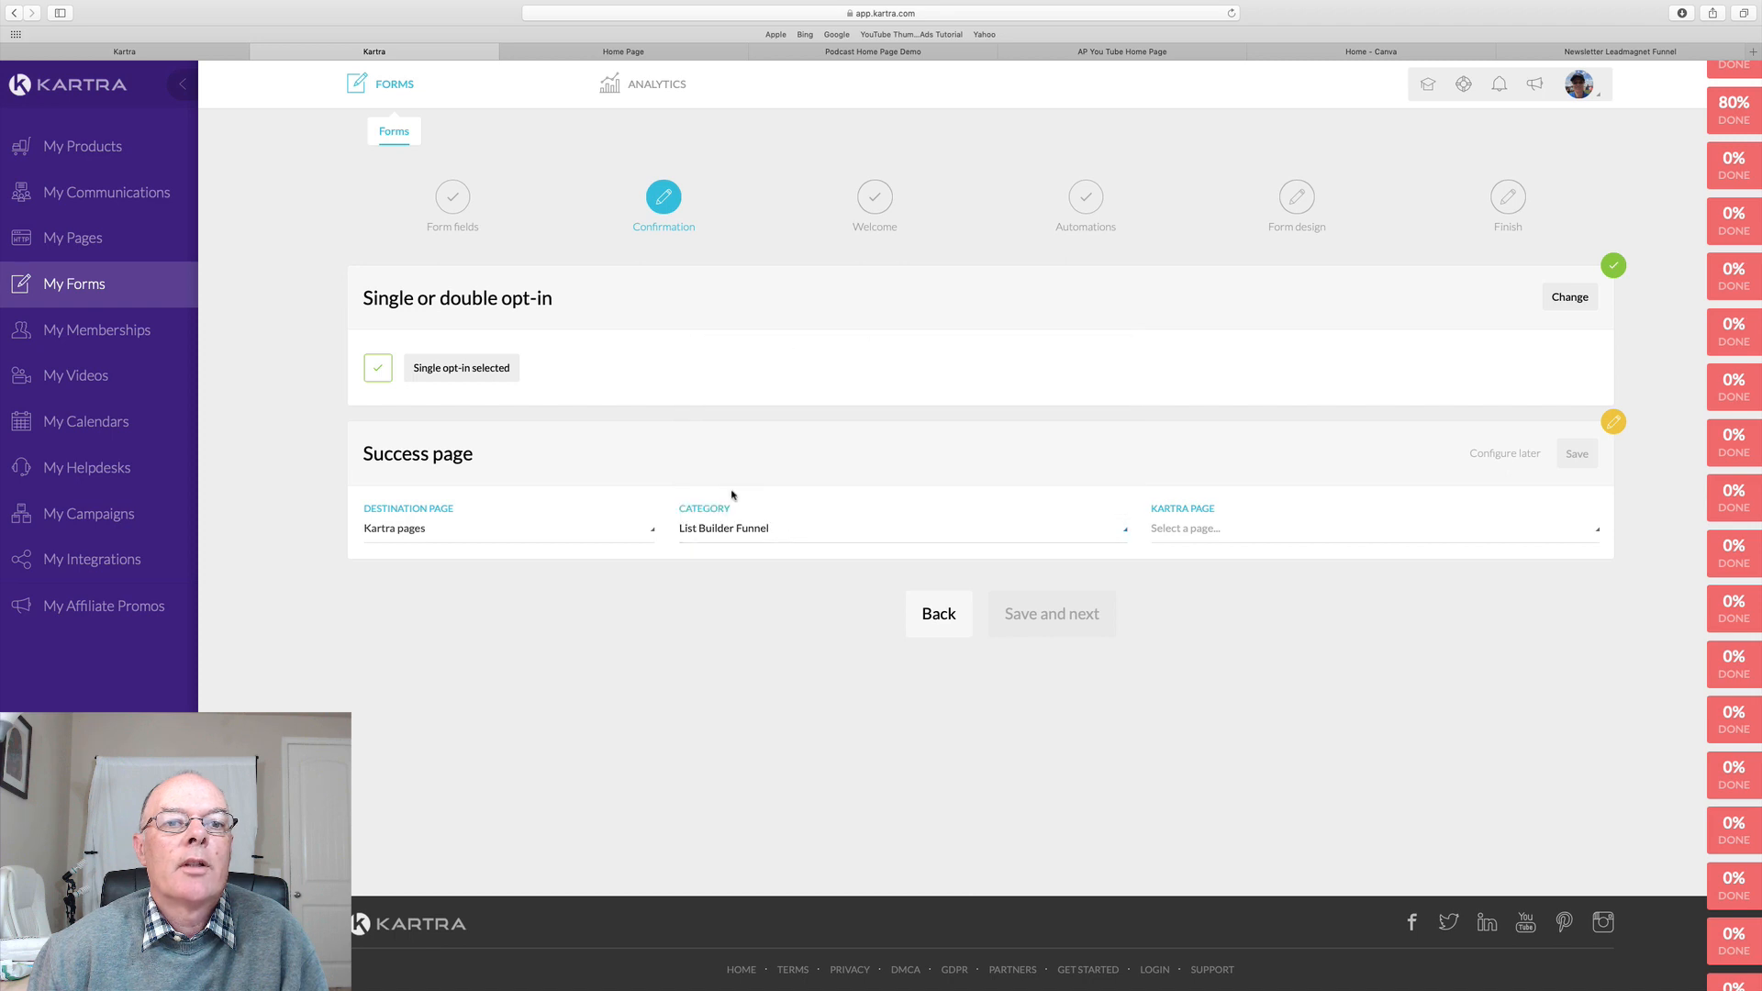
click(1273, 540)
scroll(1244, 466, down, 3)
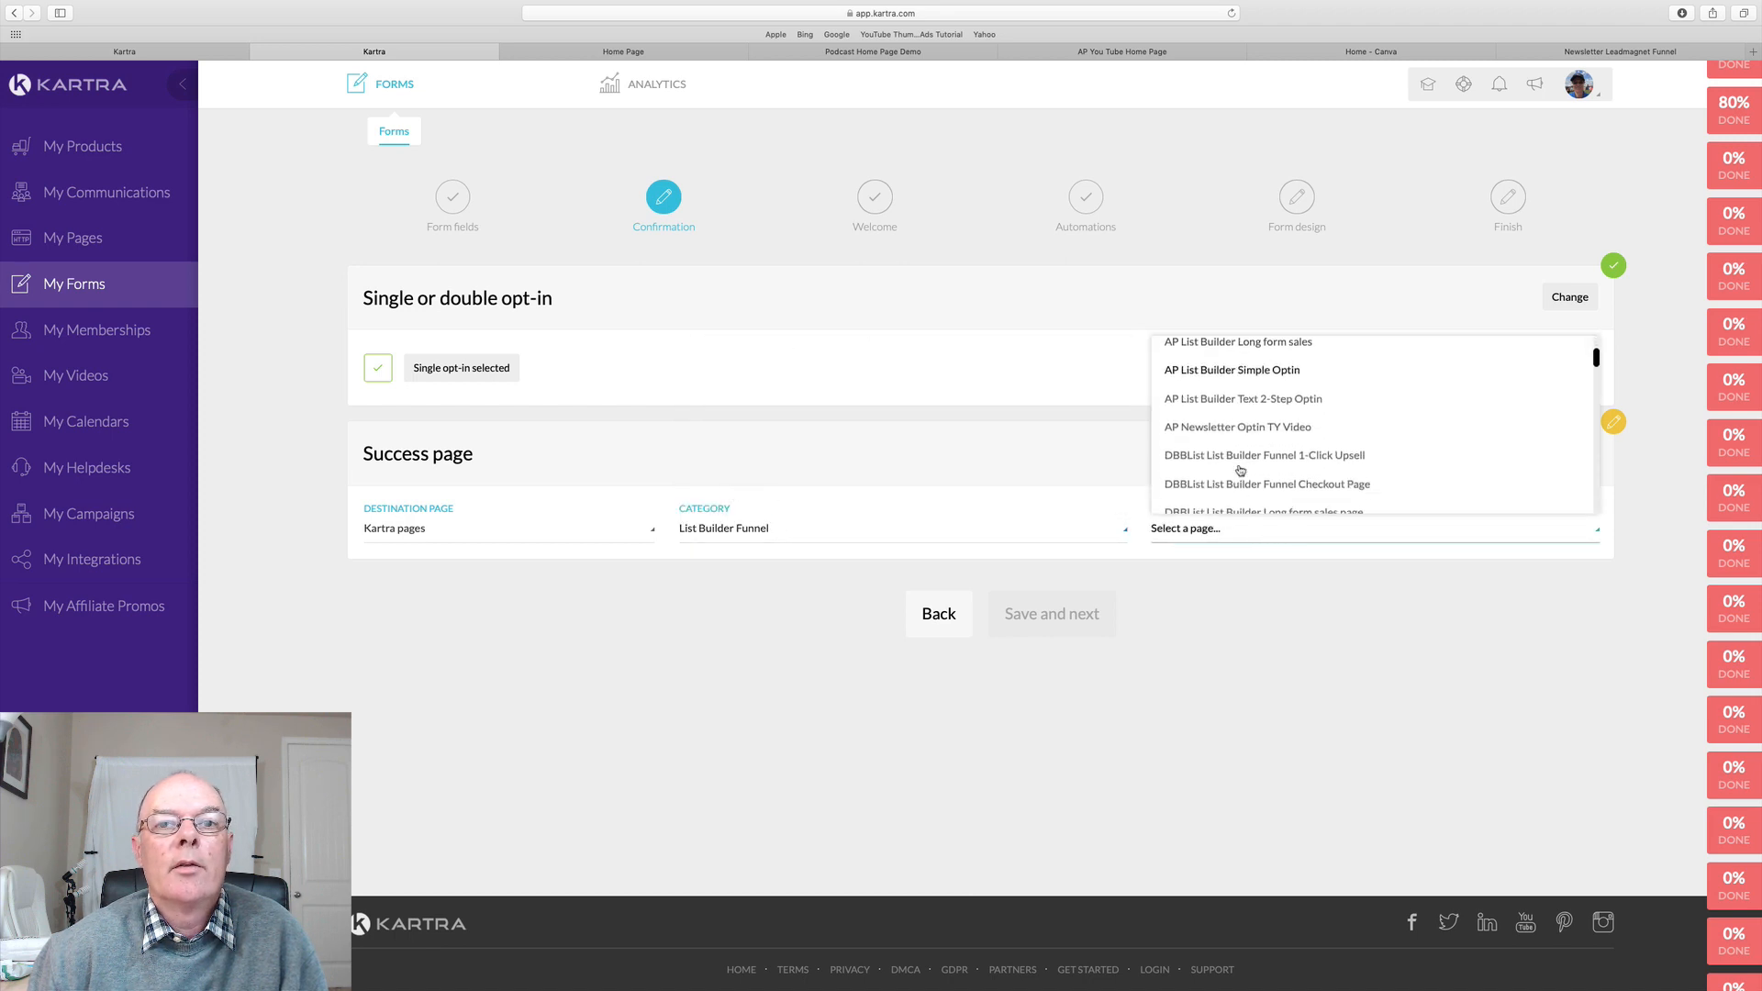
scroll(1239, 469, down, 6)
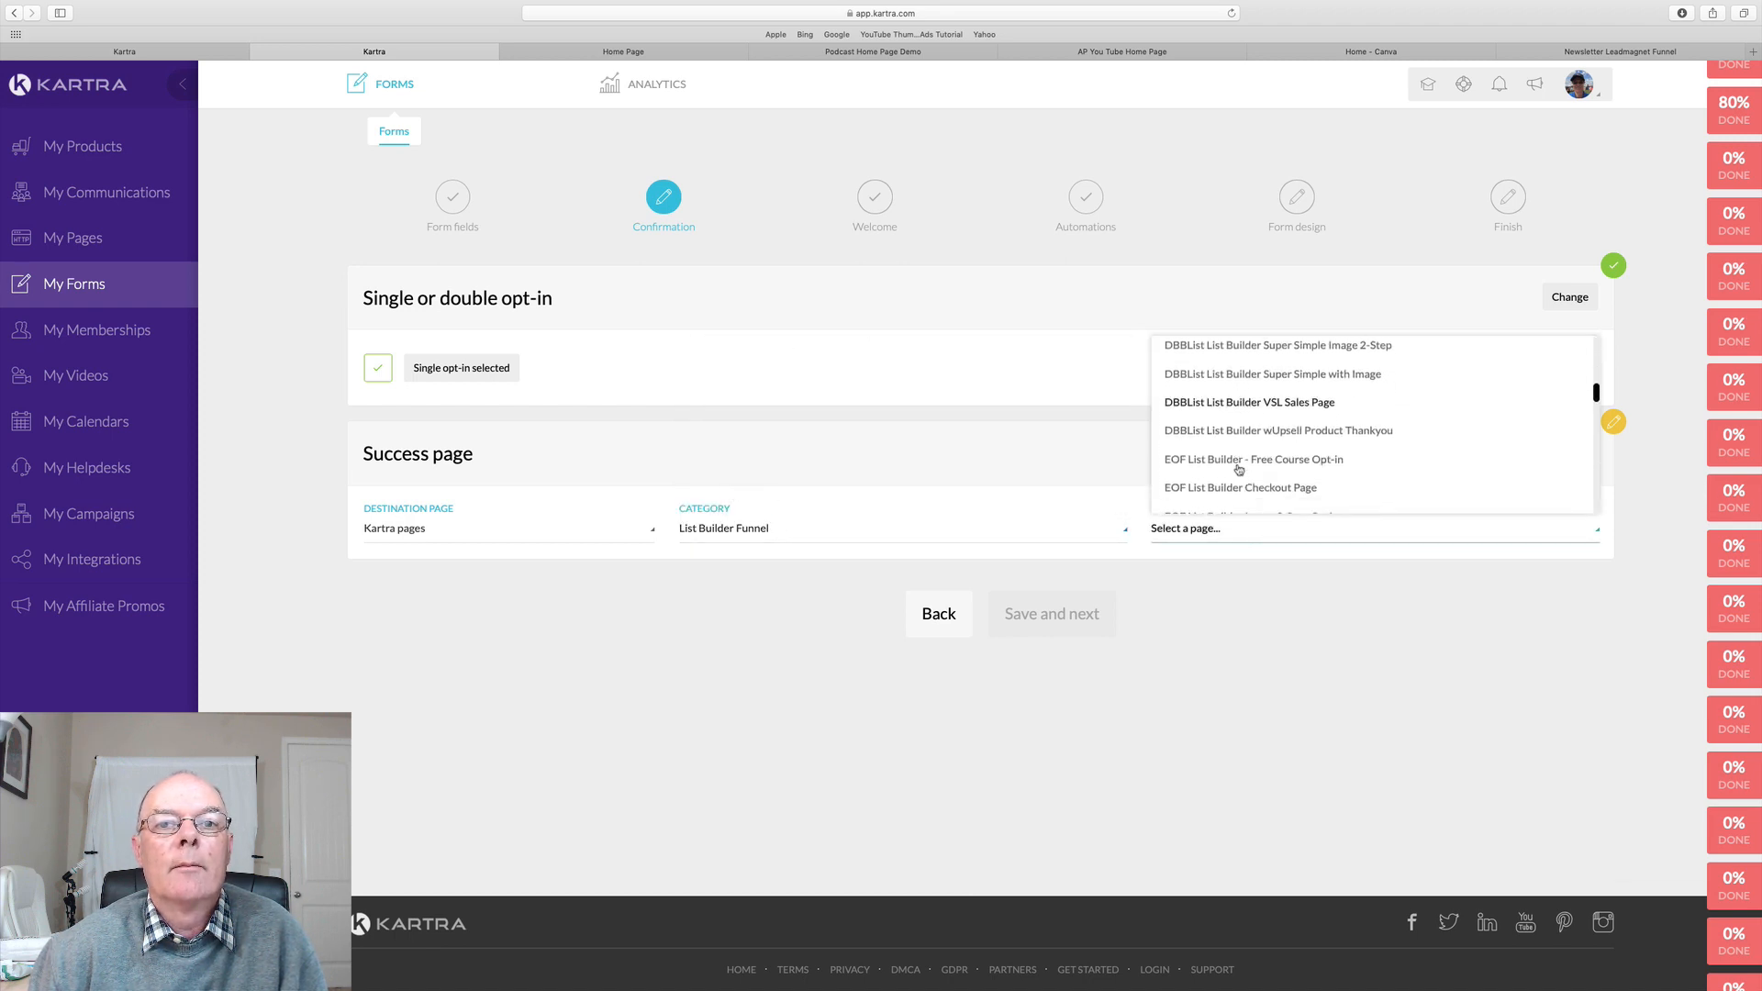
scroll(1239, 469, down, 6)
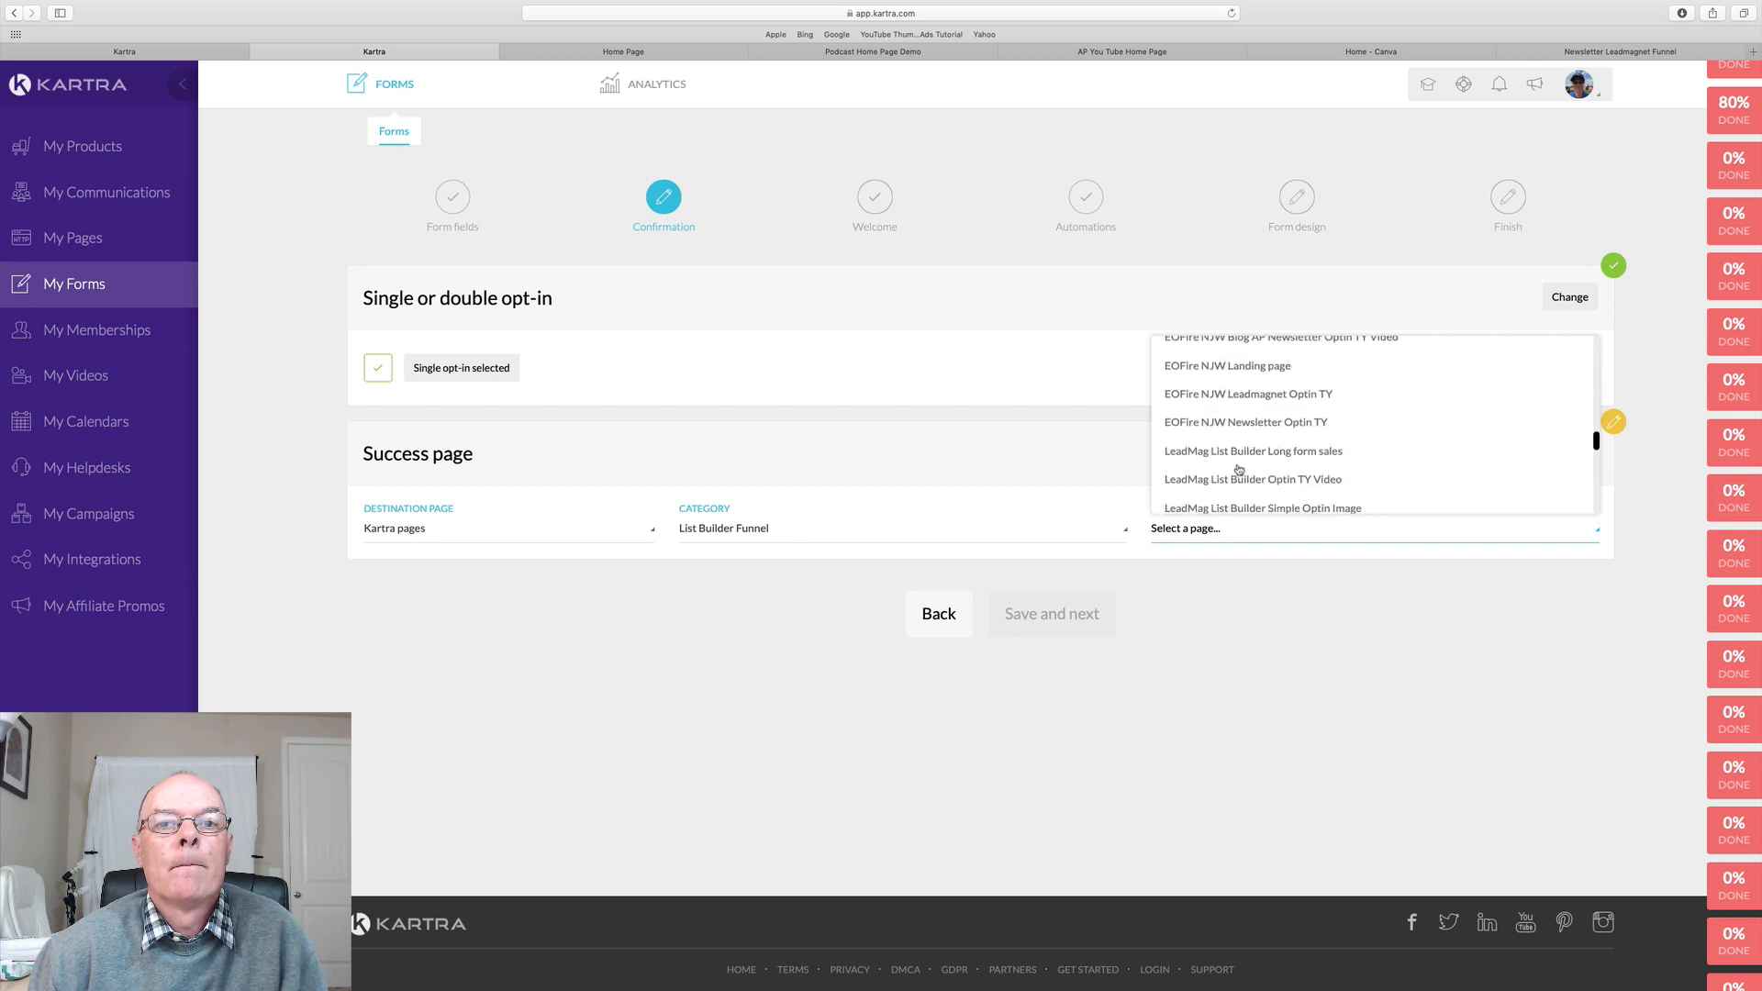
scroll(1240, 470, up, 1)
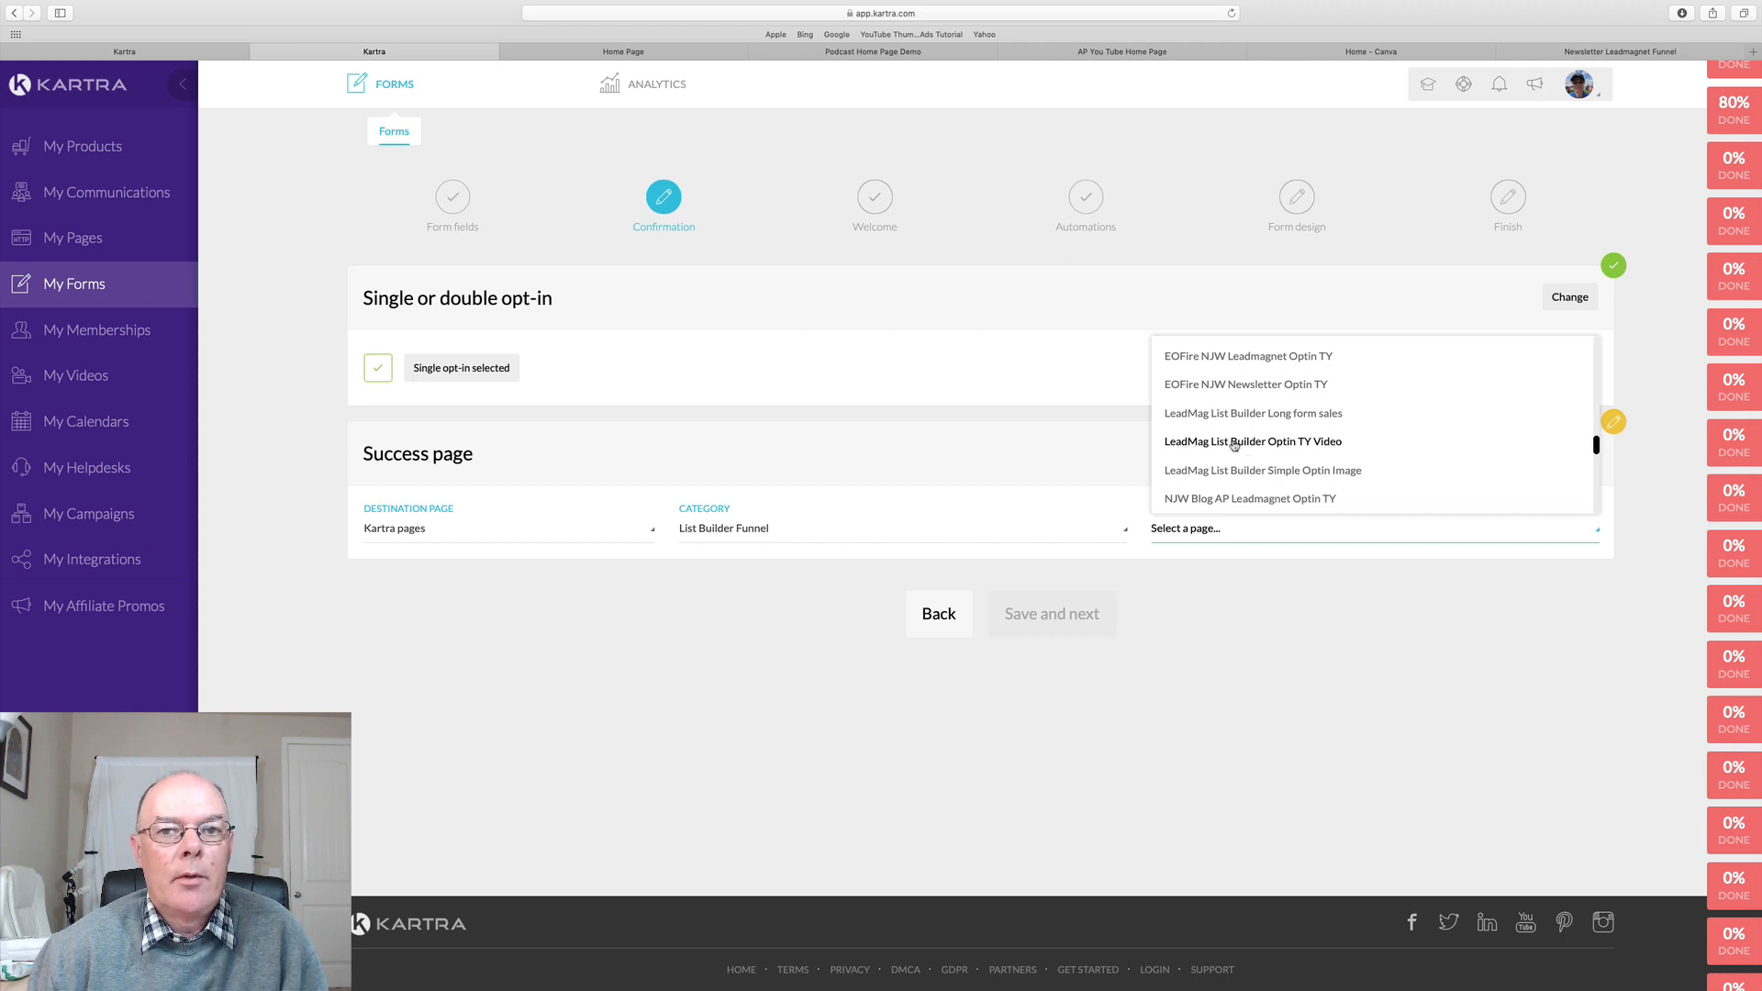
click(1235, 445)
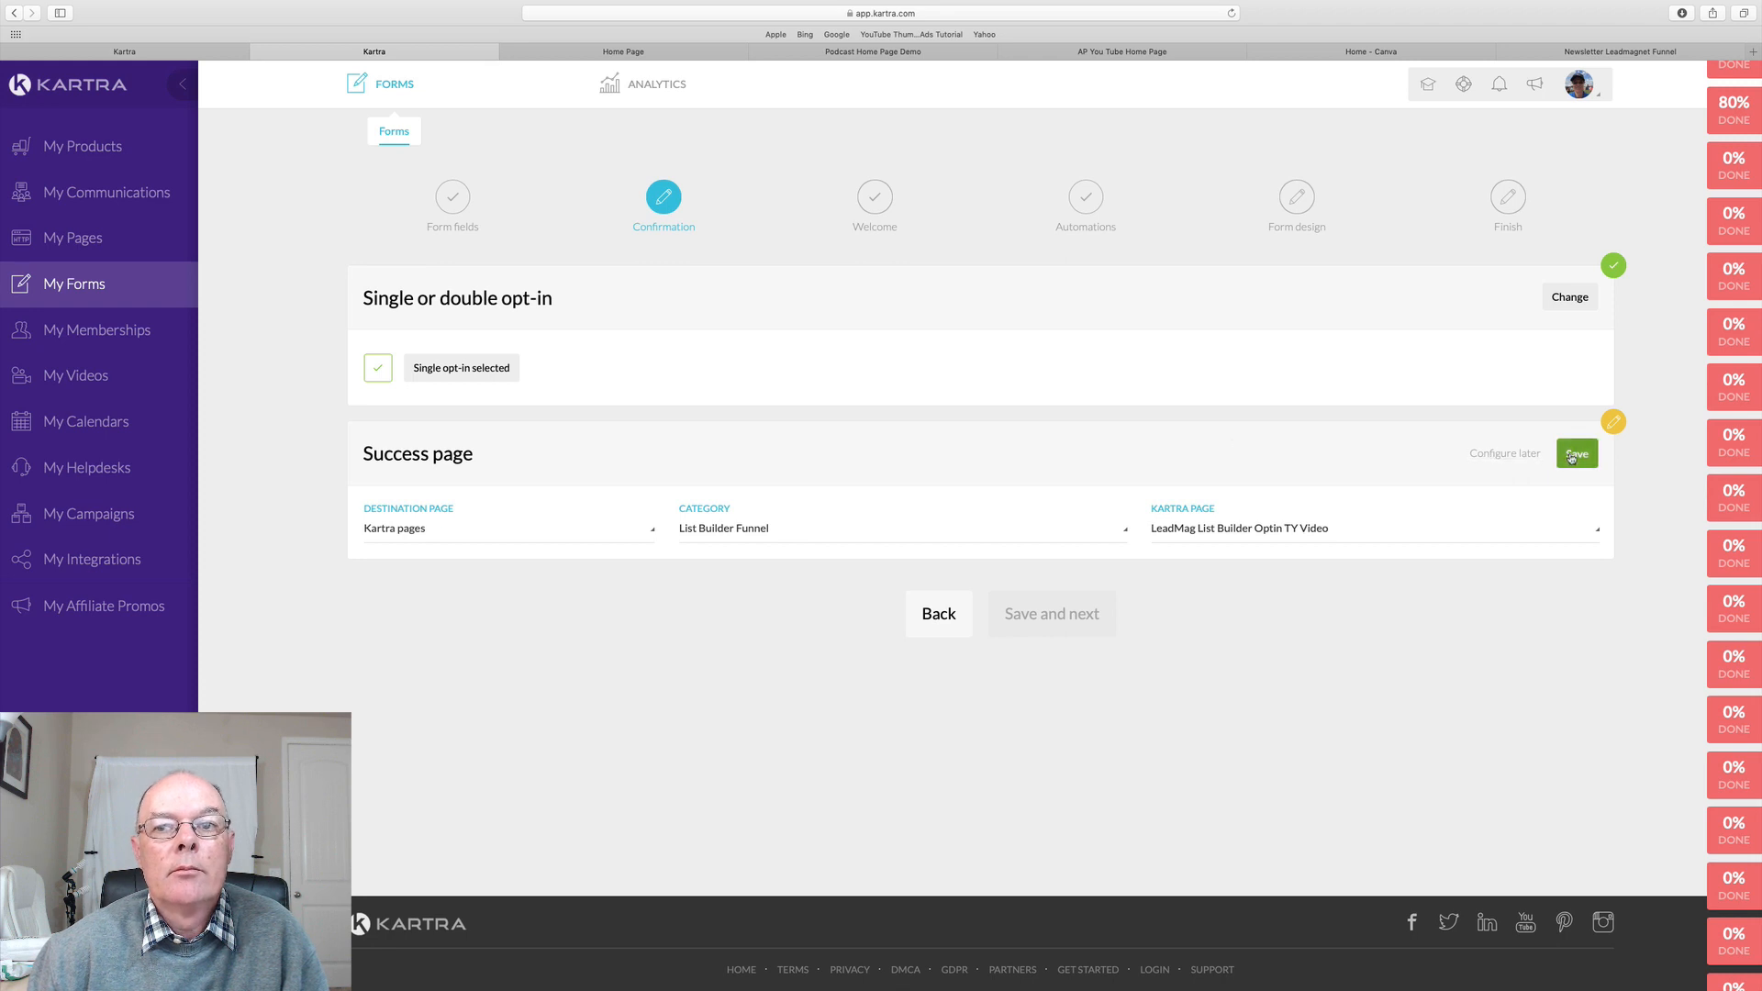
click(1573, 456)
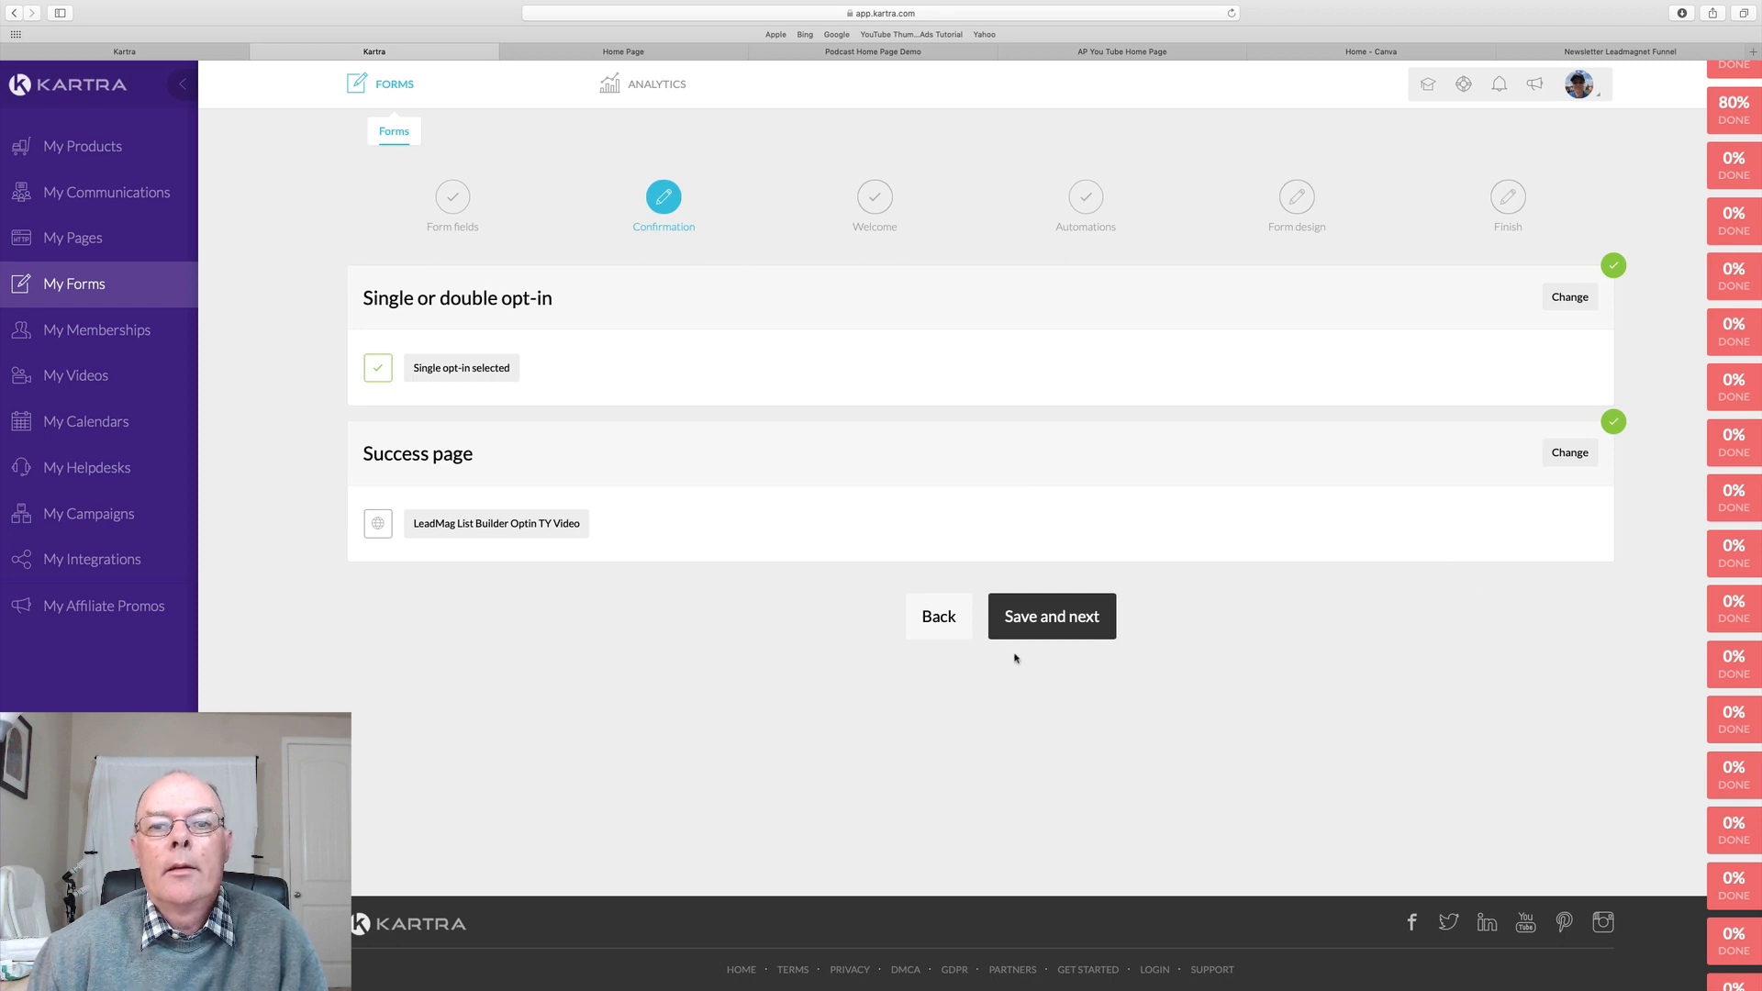
click(1052, 617)
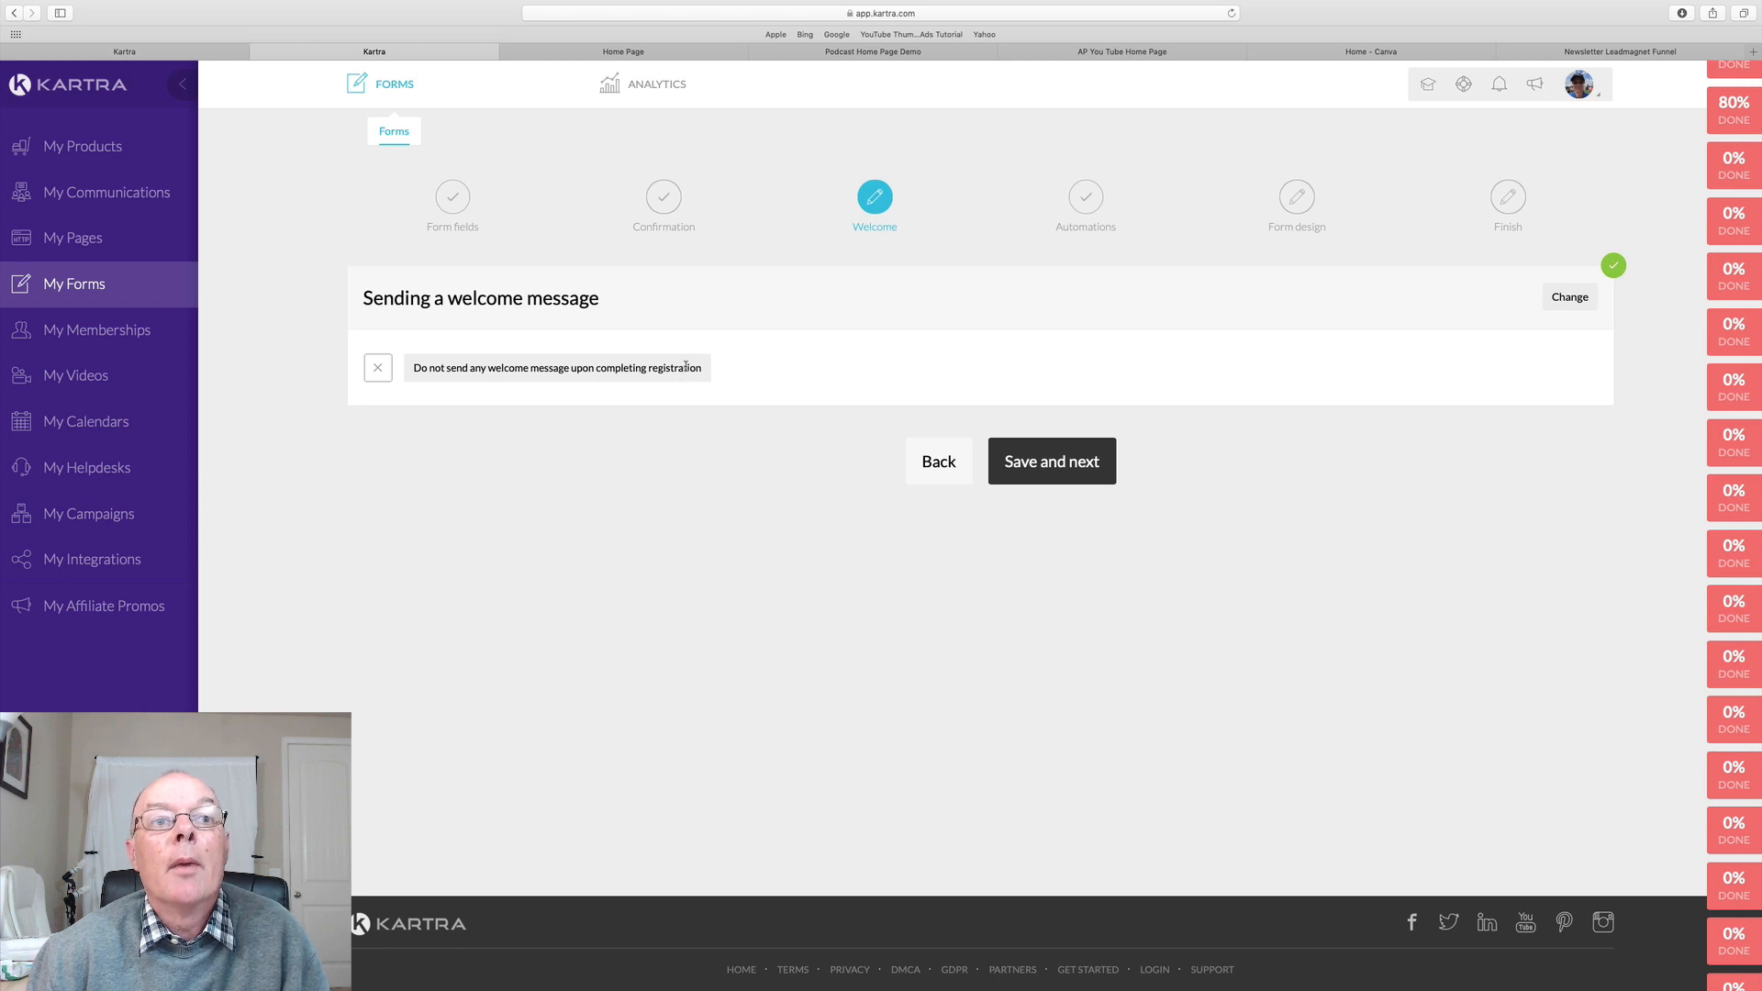
Leave the welcome message off, continue to the automations and save the tag assignment with LeadMag List Builder Funnel Optin kept
click(1046, 463)
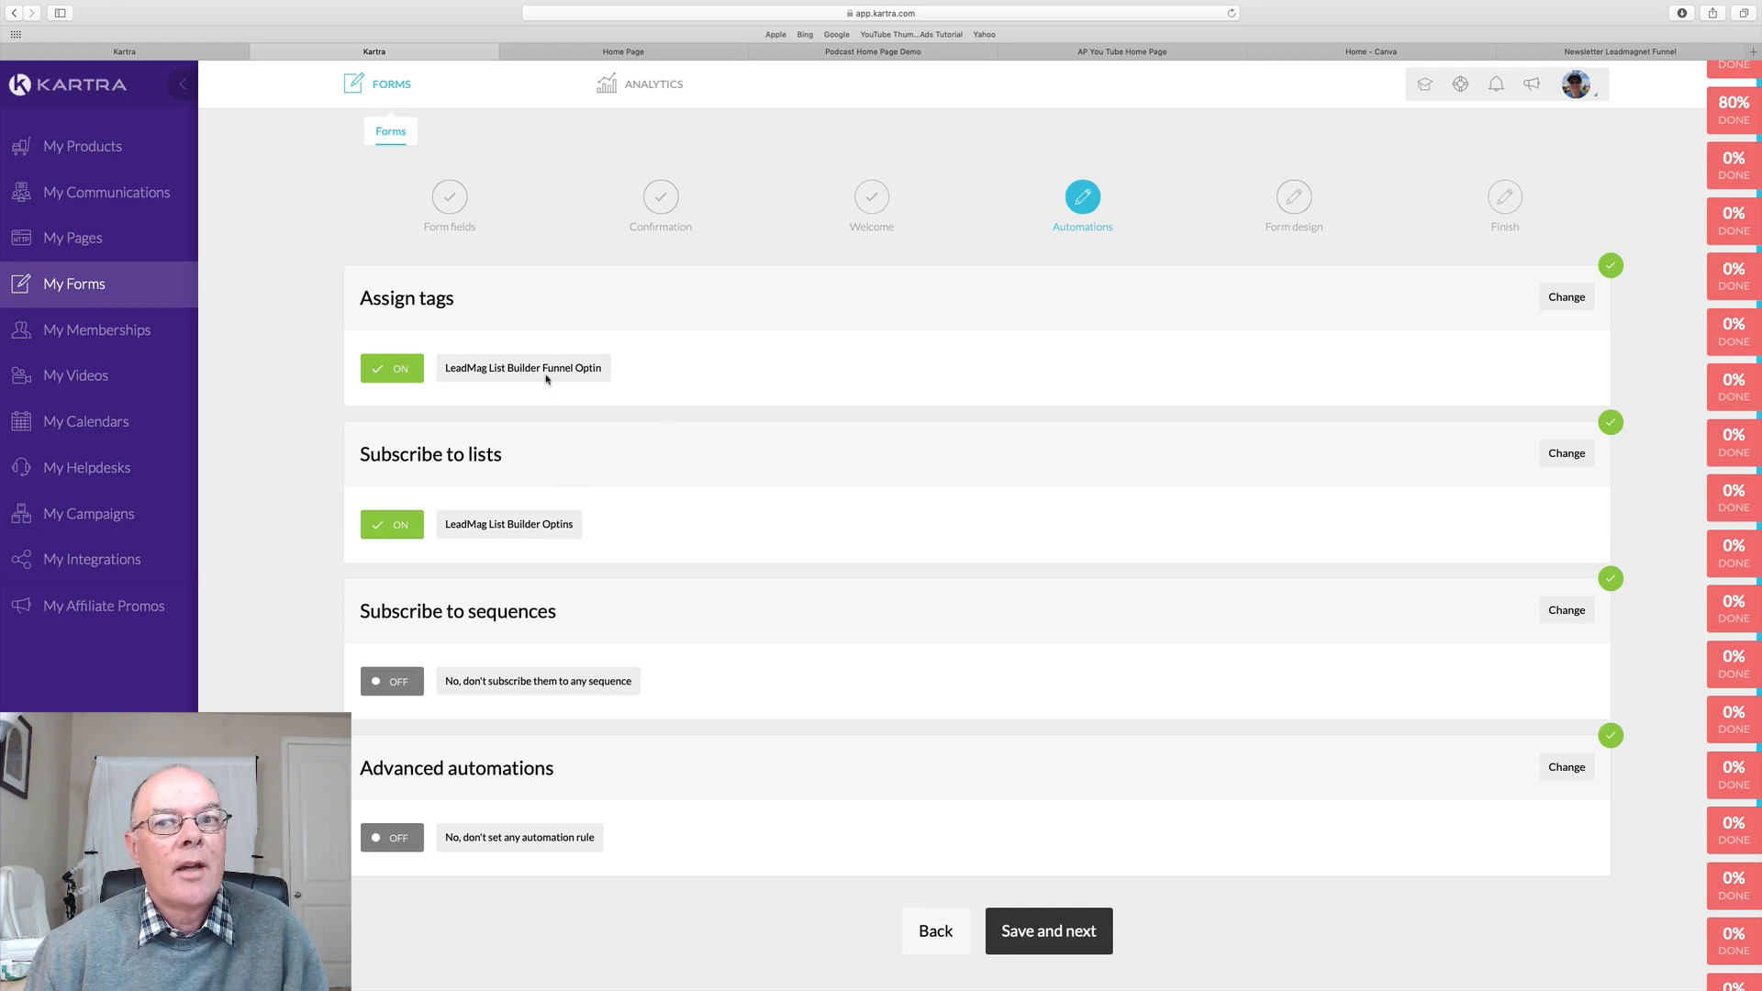
click(1566, 296)
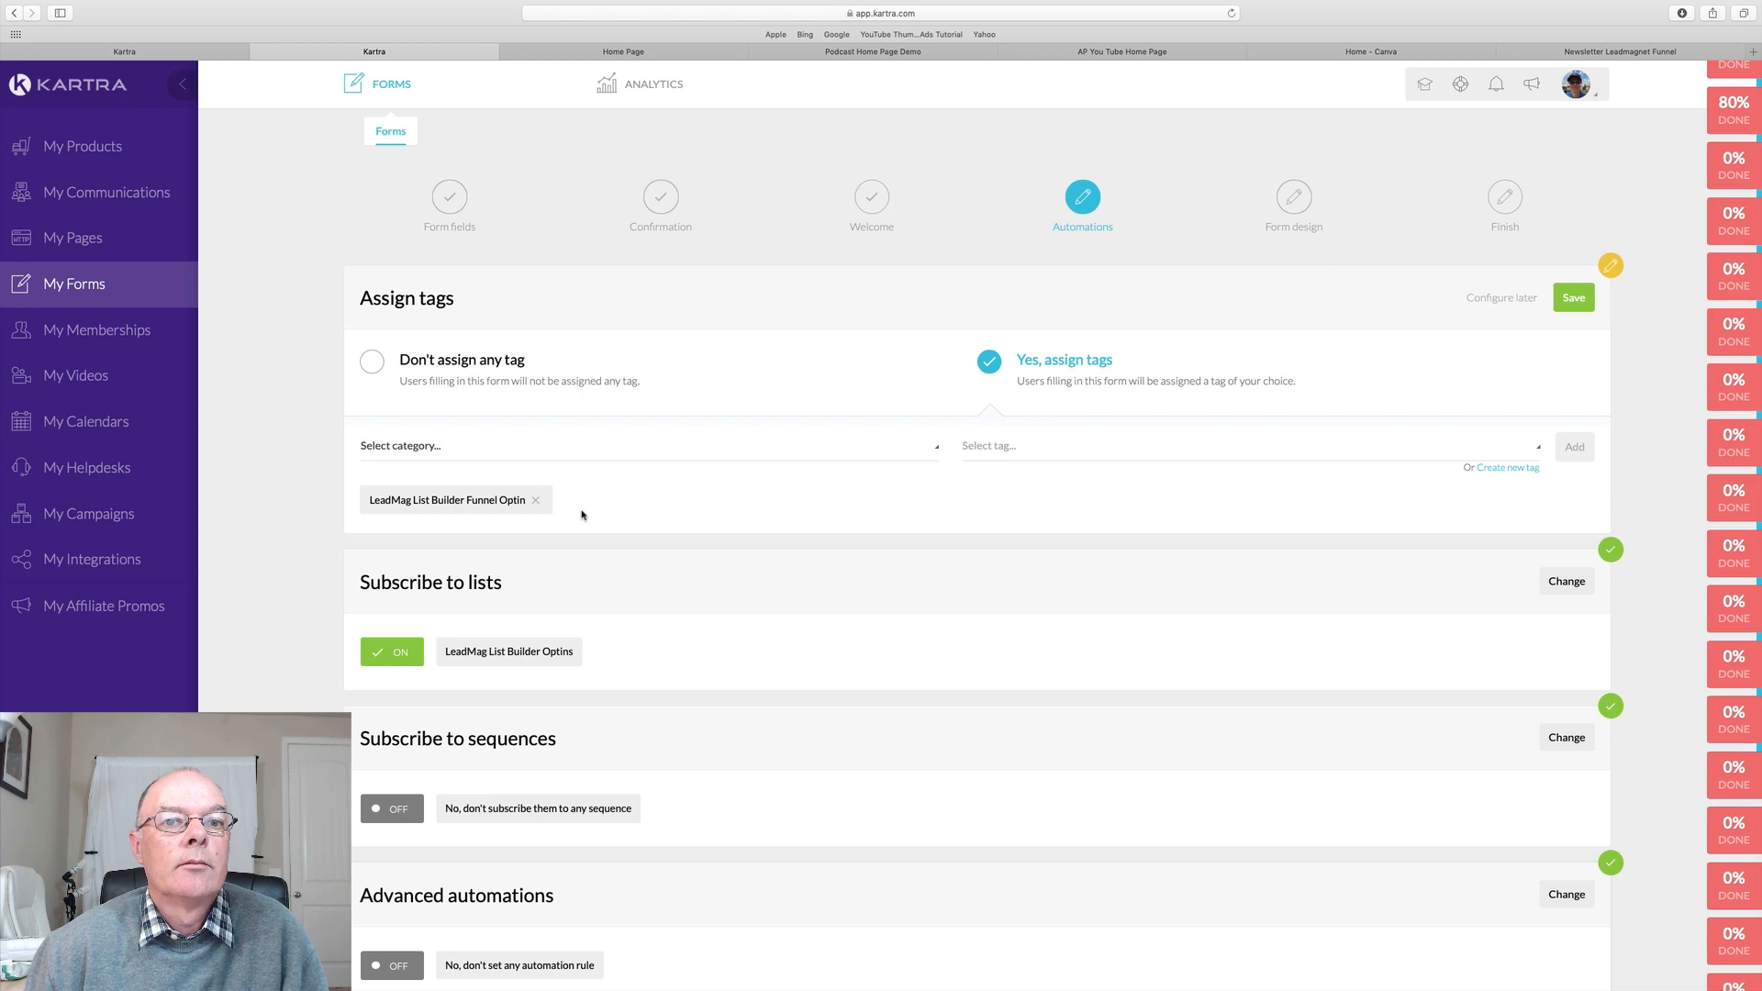
click(1574, 297)
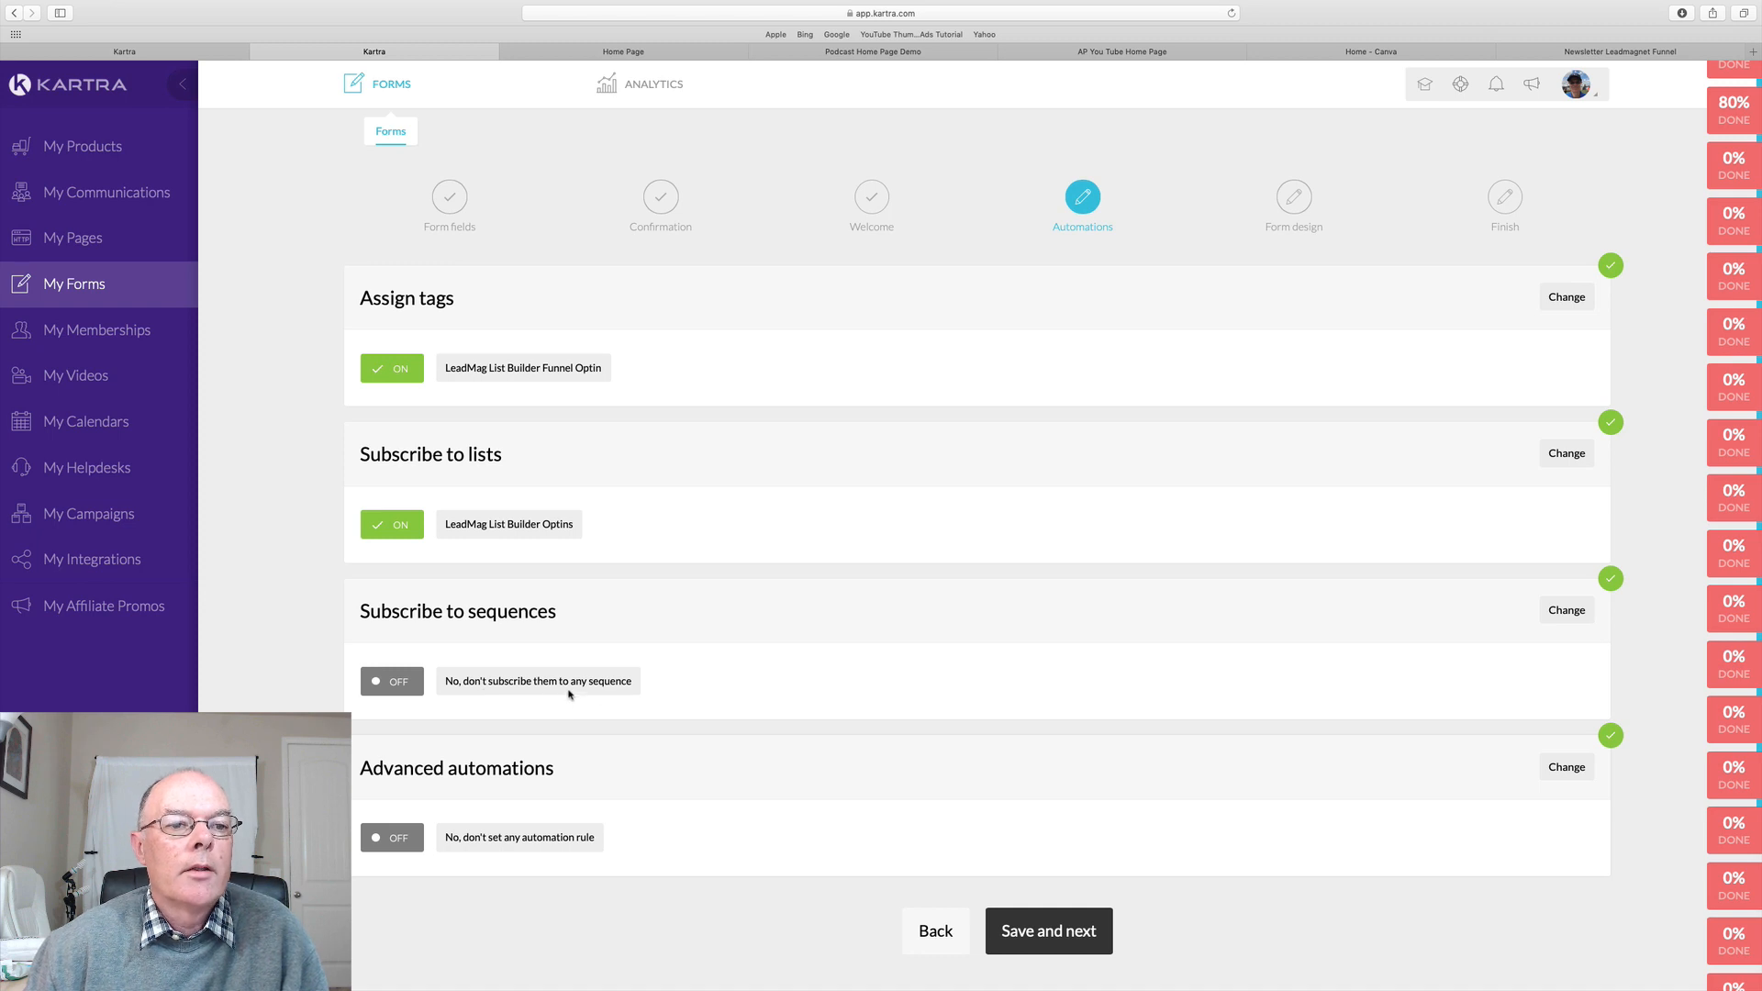
Subscribe people who fill in the form to the LeadMag List Builder Funnel sequence, starting at Step 1
click(1567, 613)
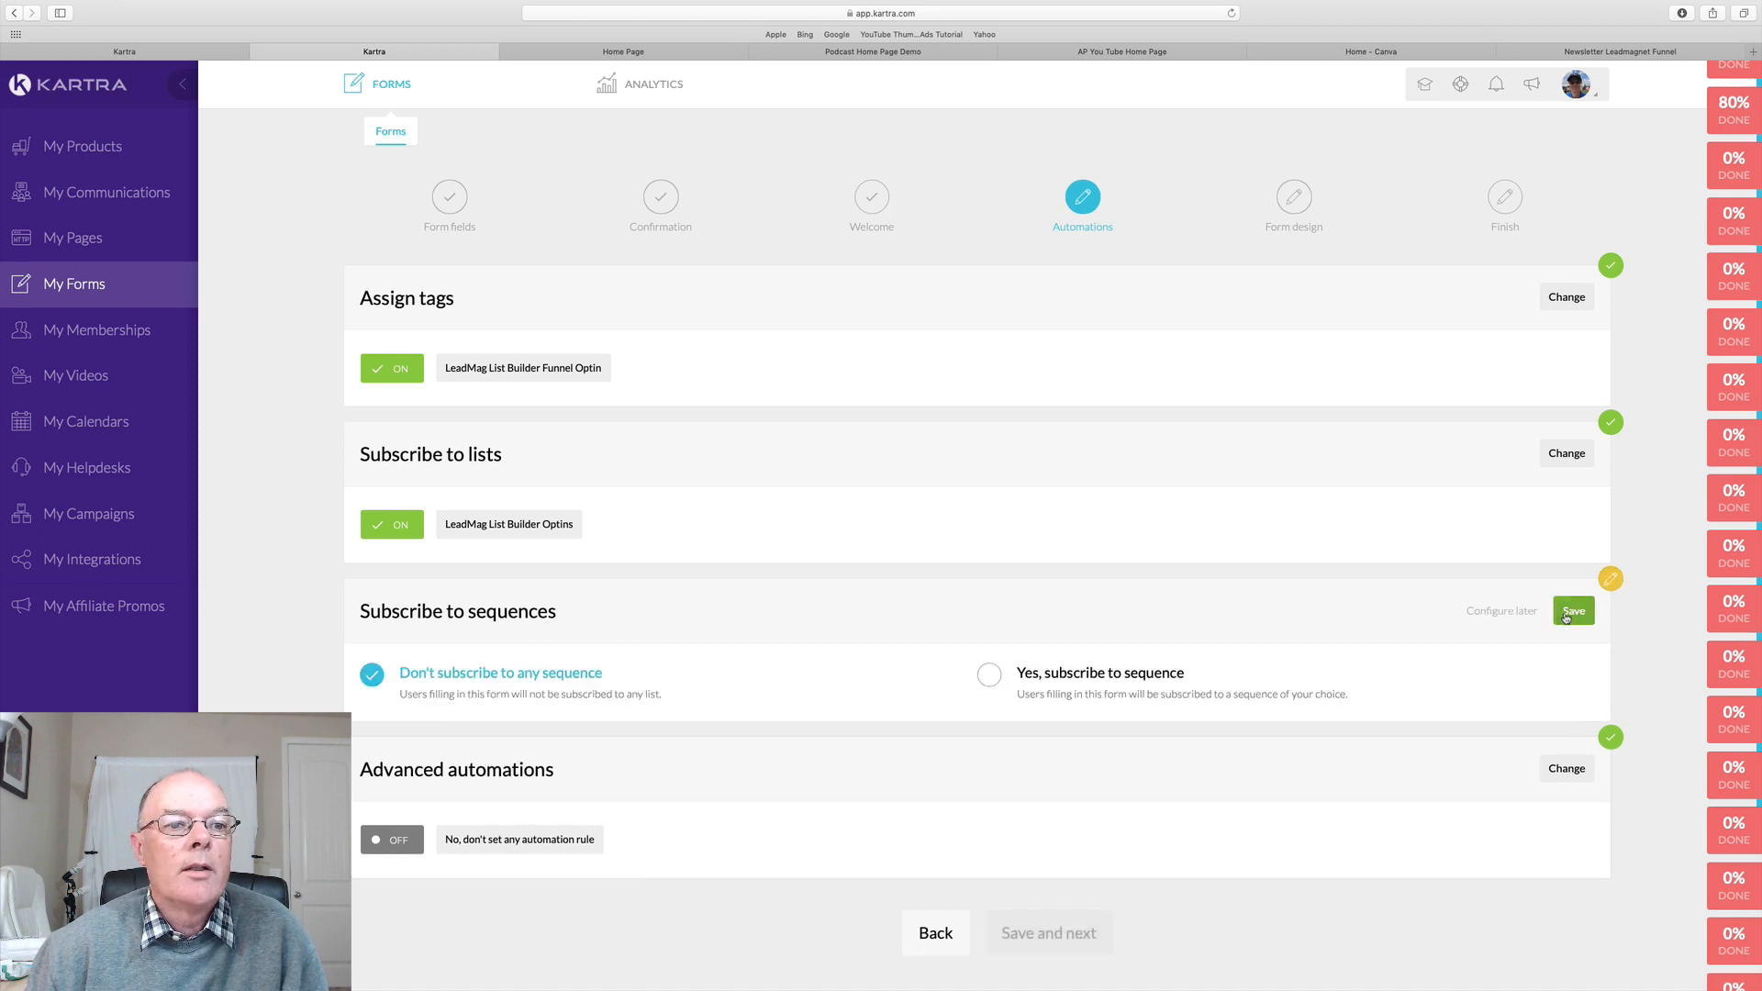
click(982, 676)
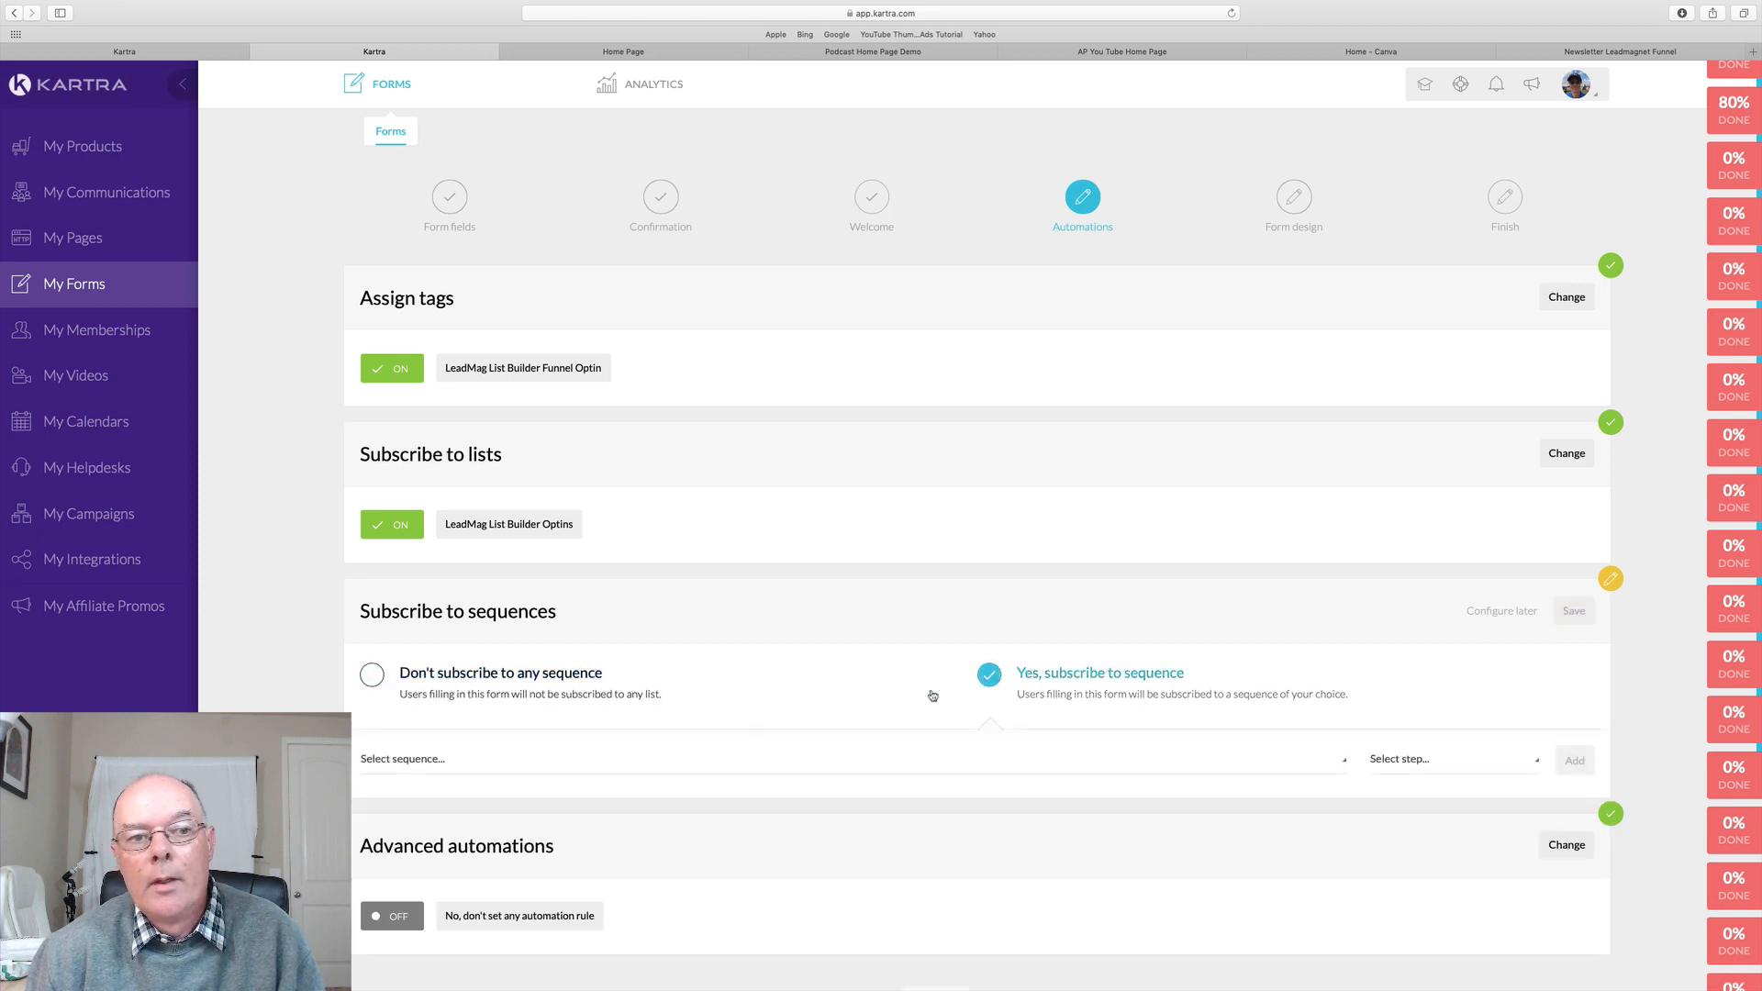
click(480, 768)
scroll(519, 696, down, 5)
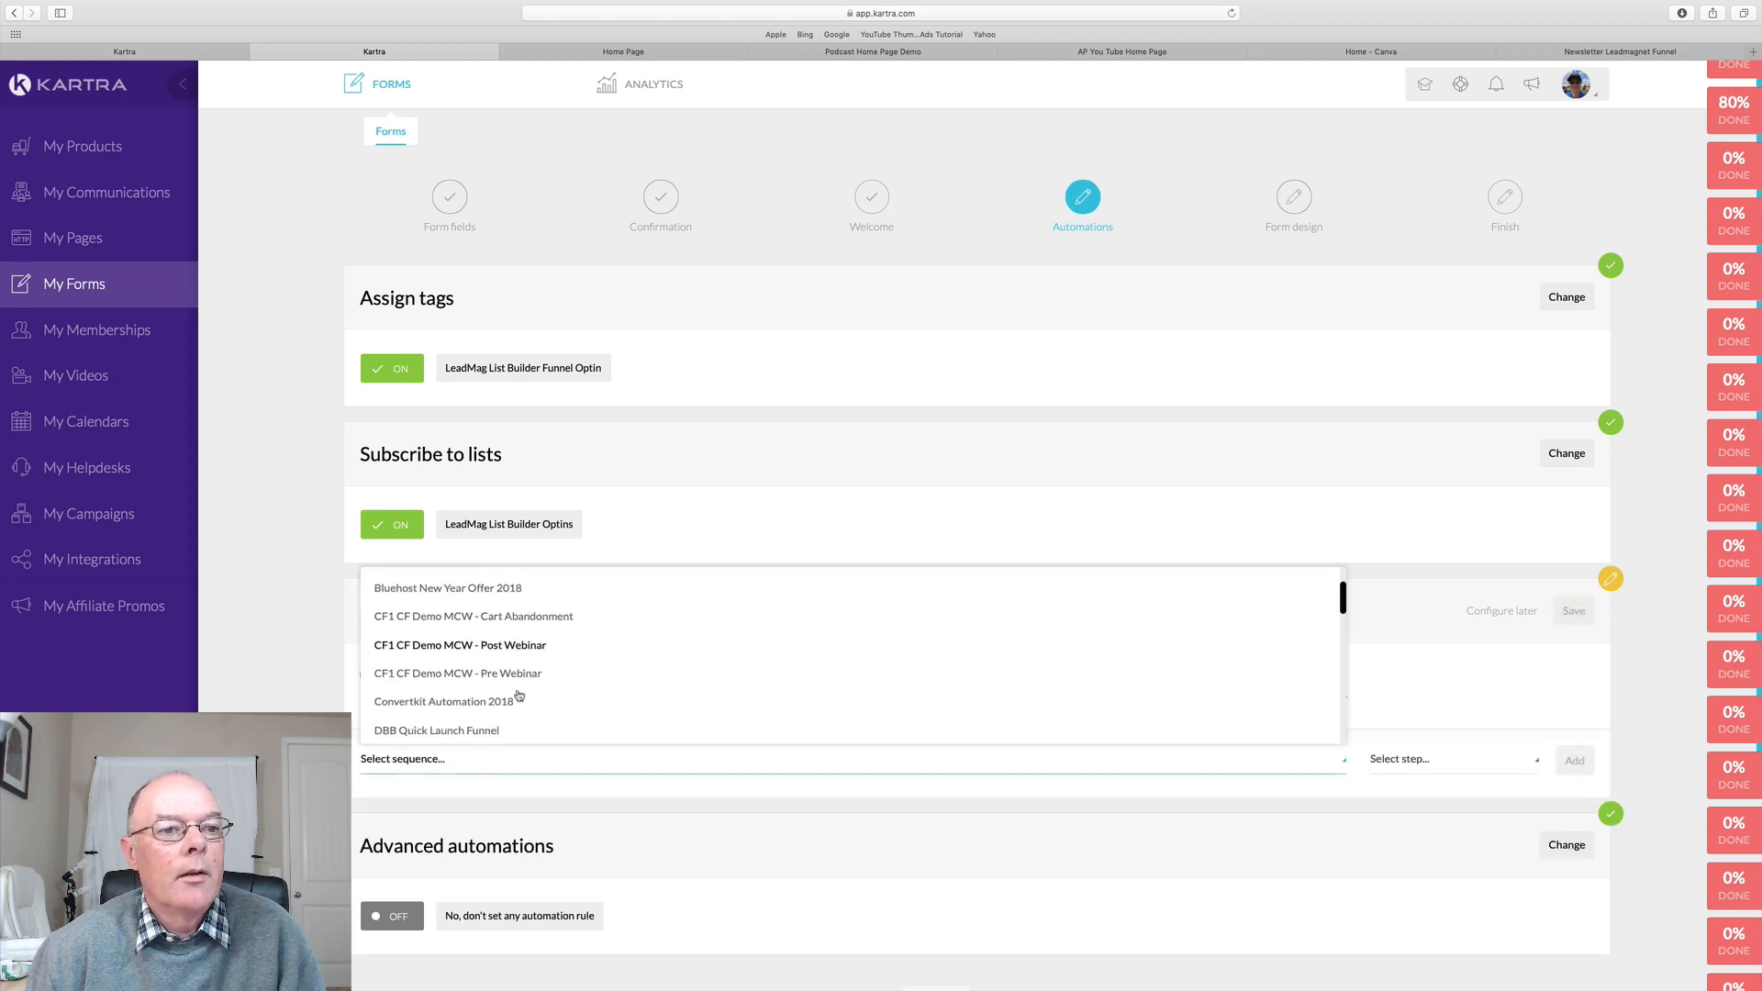
scroll(518, 696, down, 5)
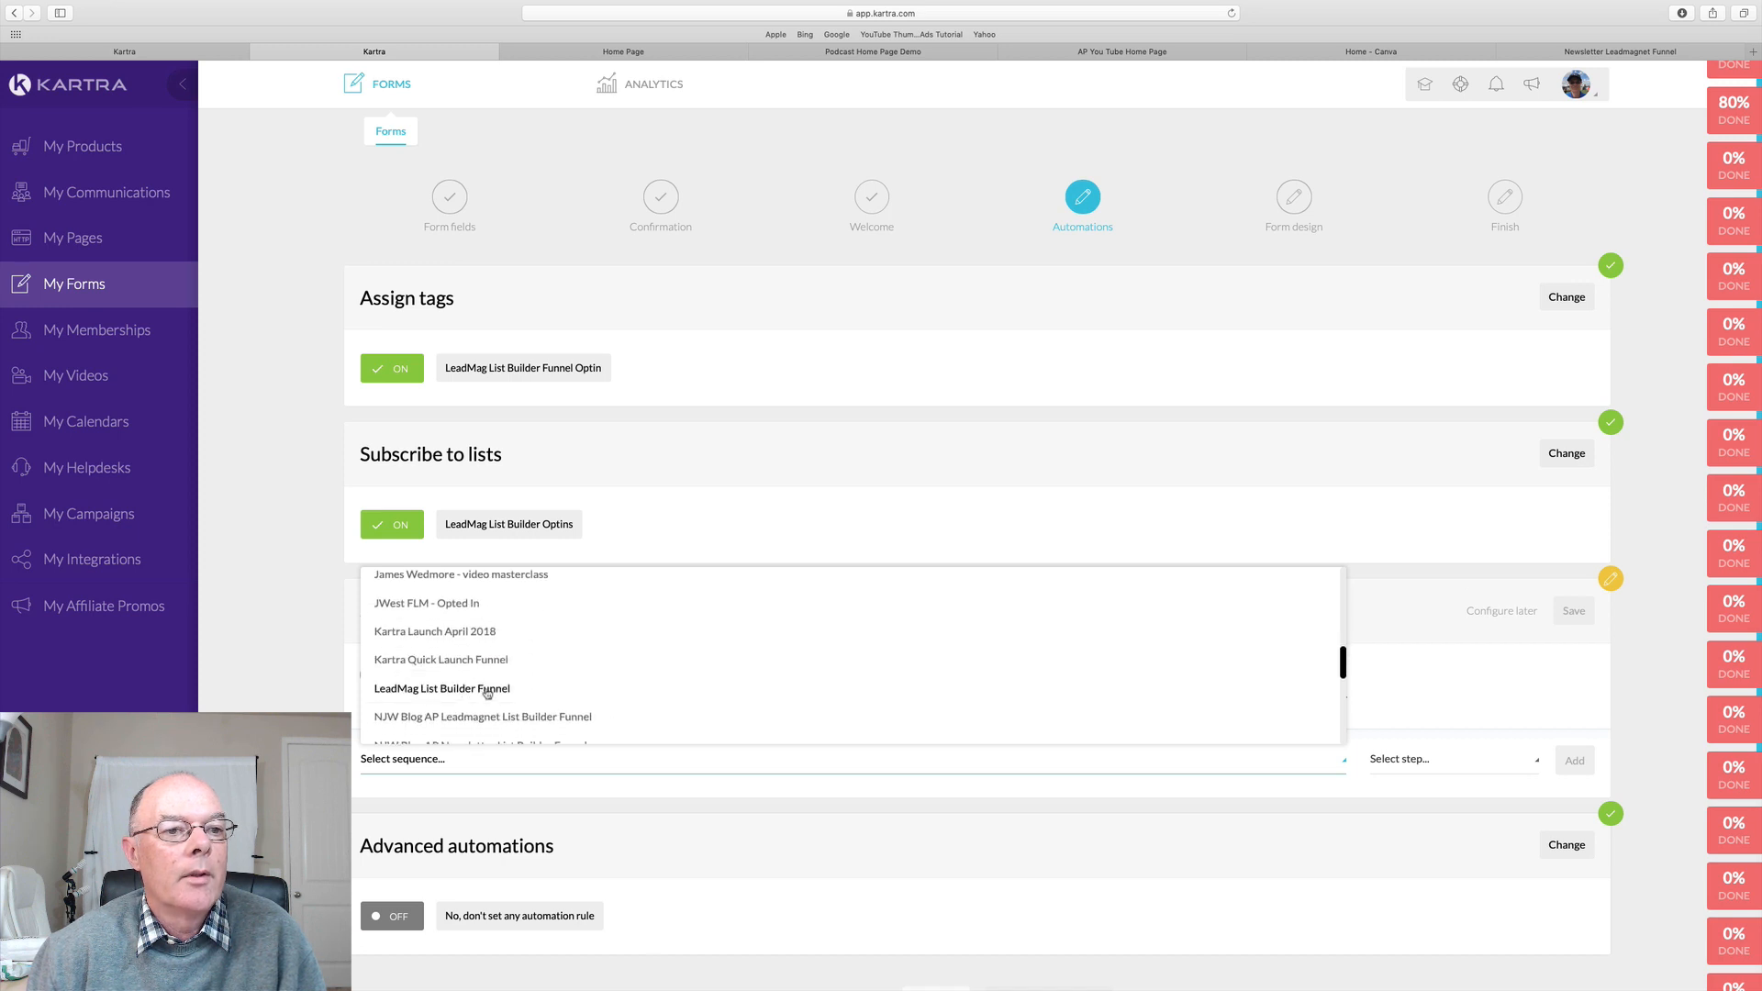
click(488, 690)
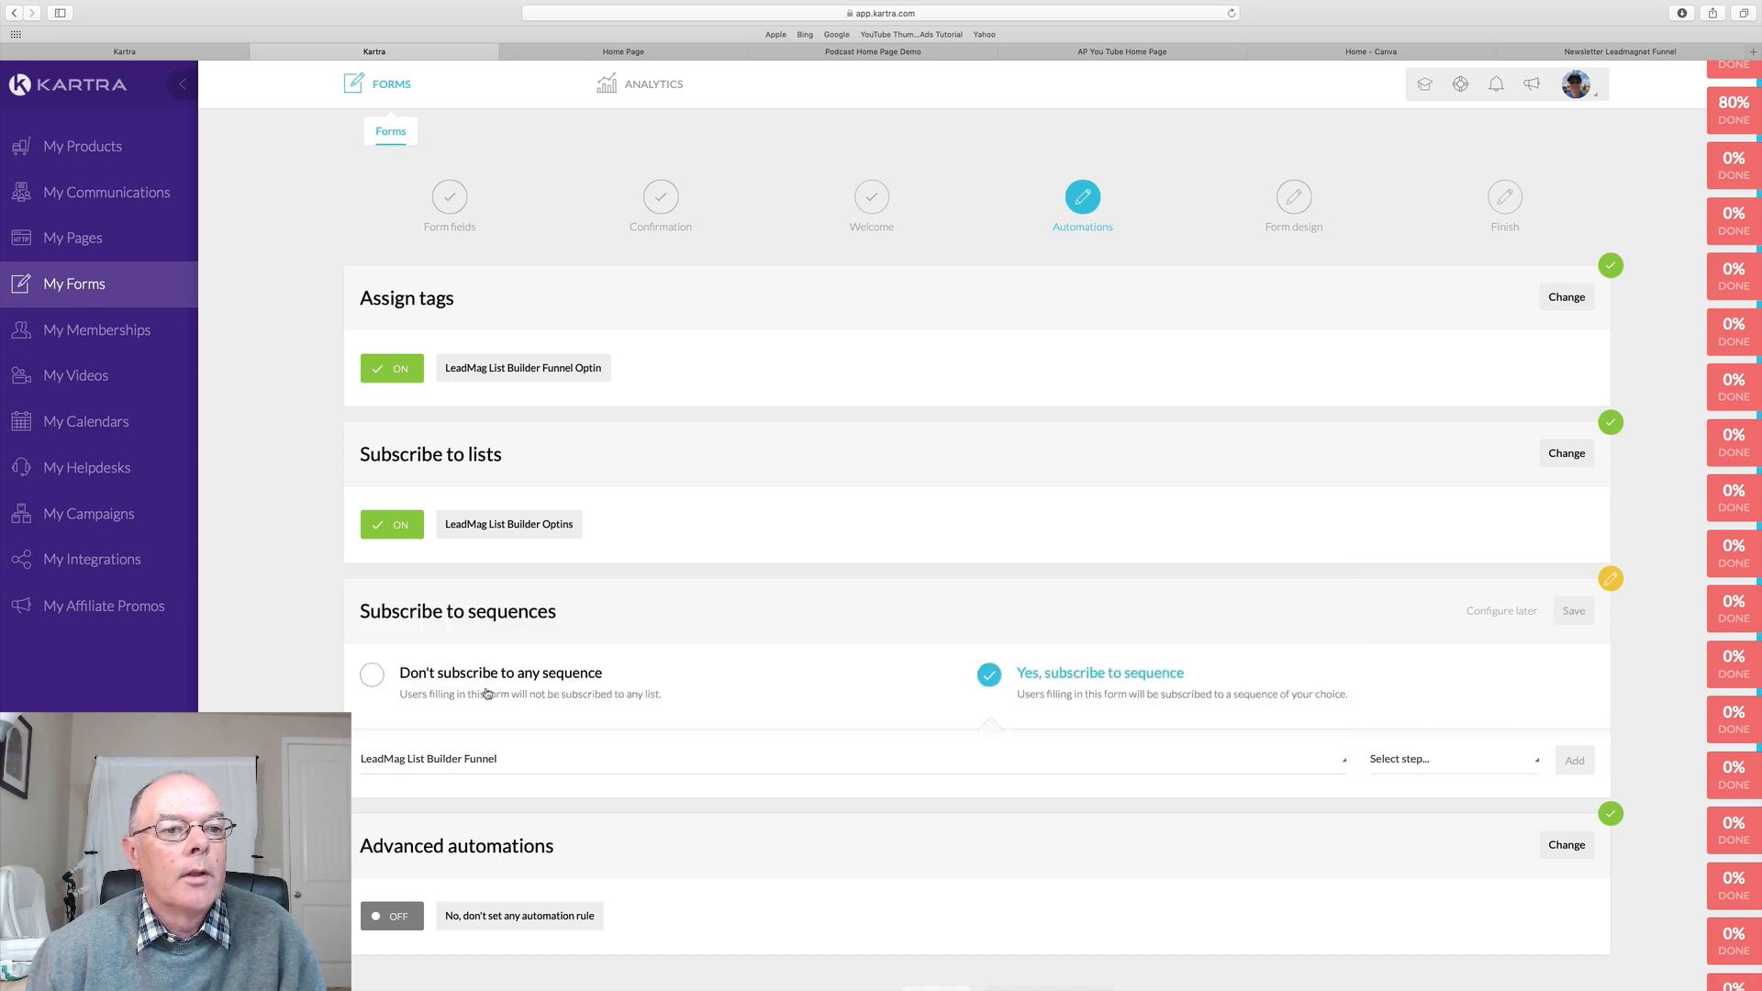
click(1405, 769)
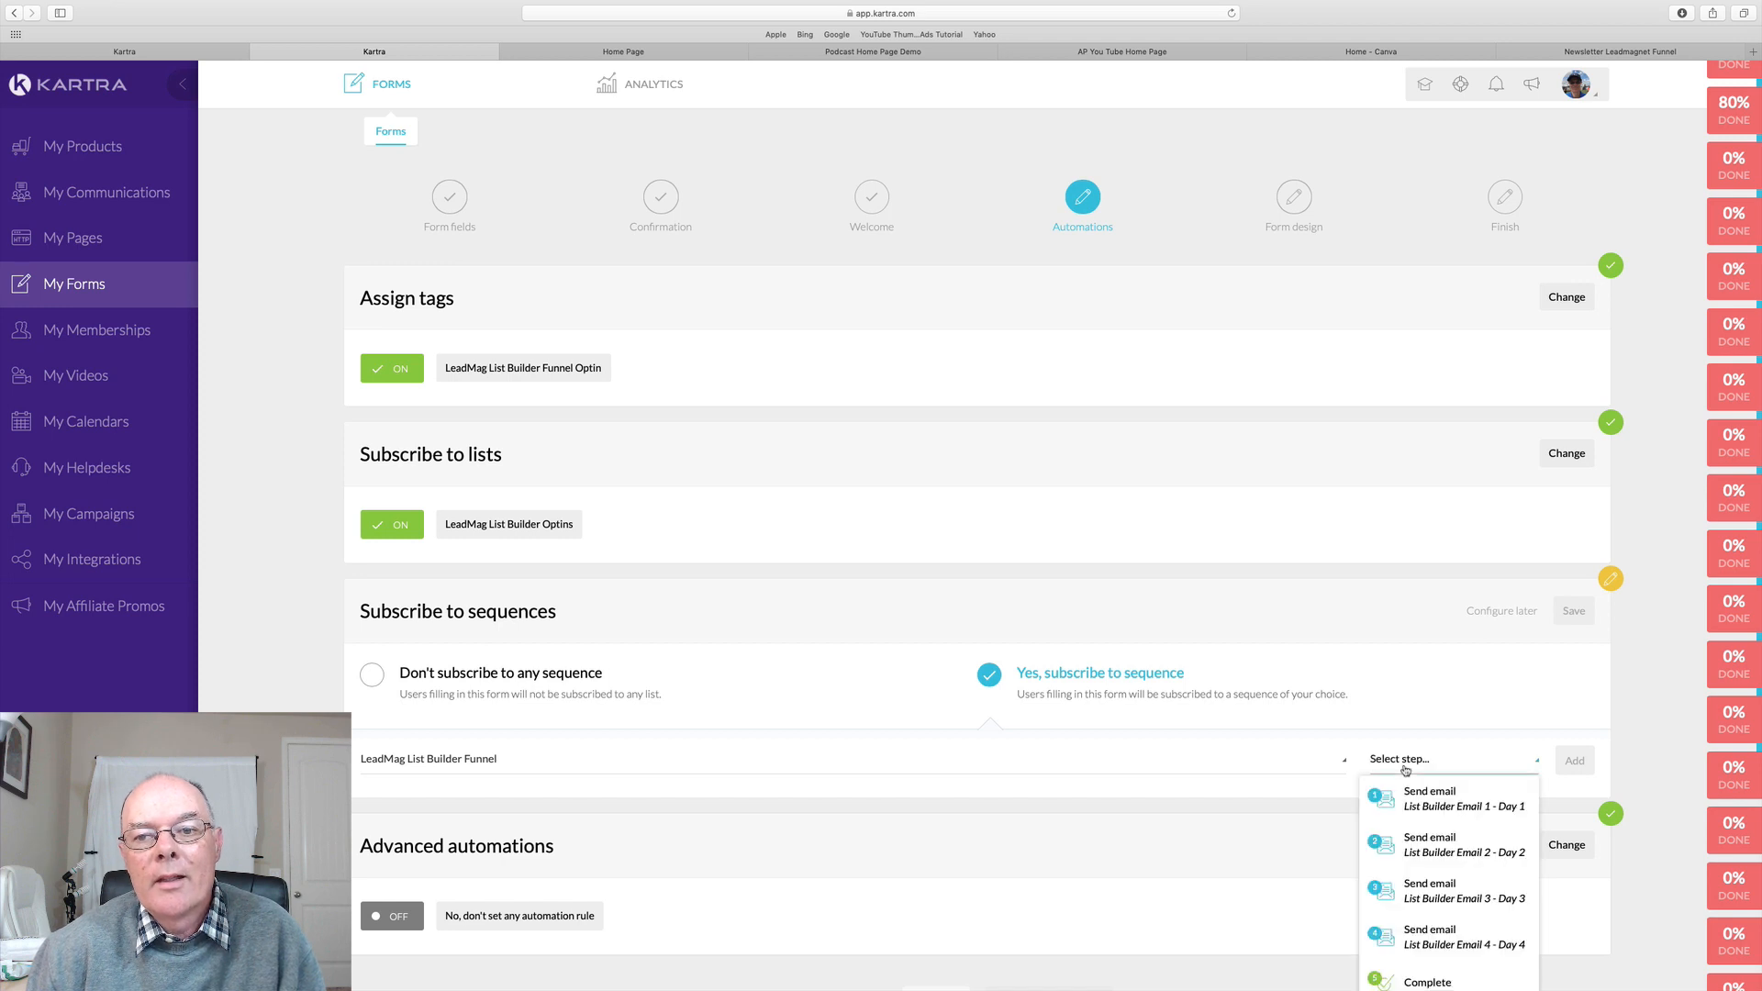
click(1420, 804)
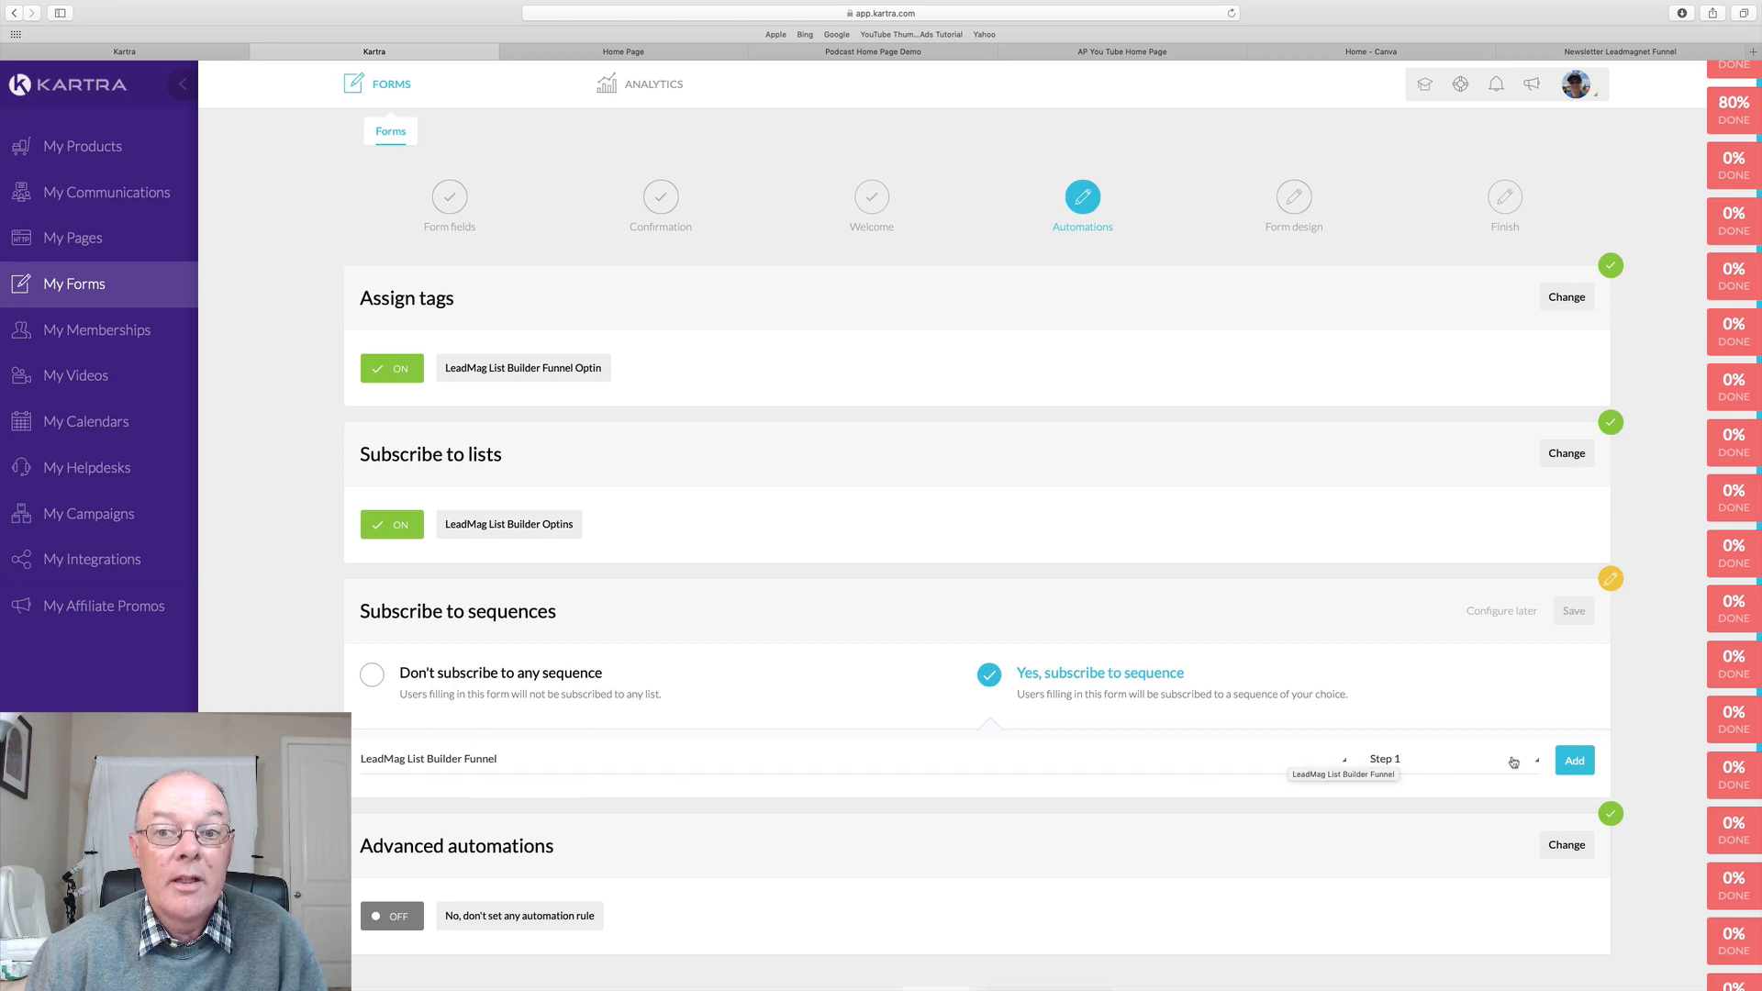
click(1576, 760)
Start a new advanced automation for the form and add the condition "Lead fills this form"
scroll(916, 713, down, 3)
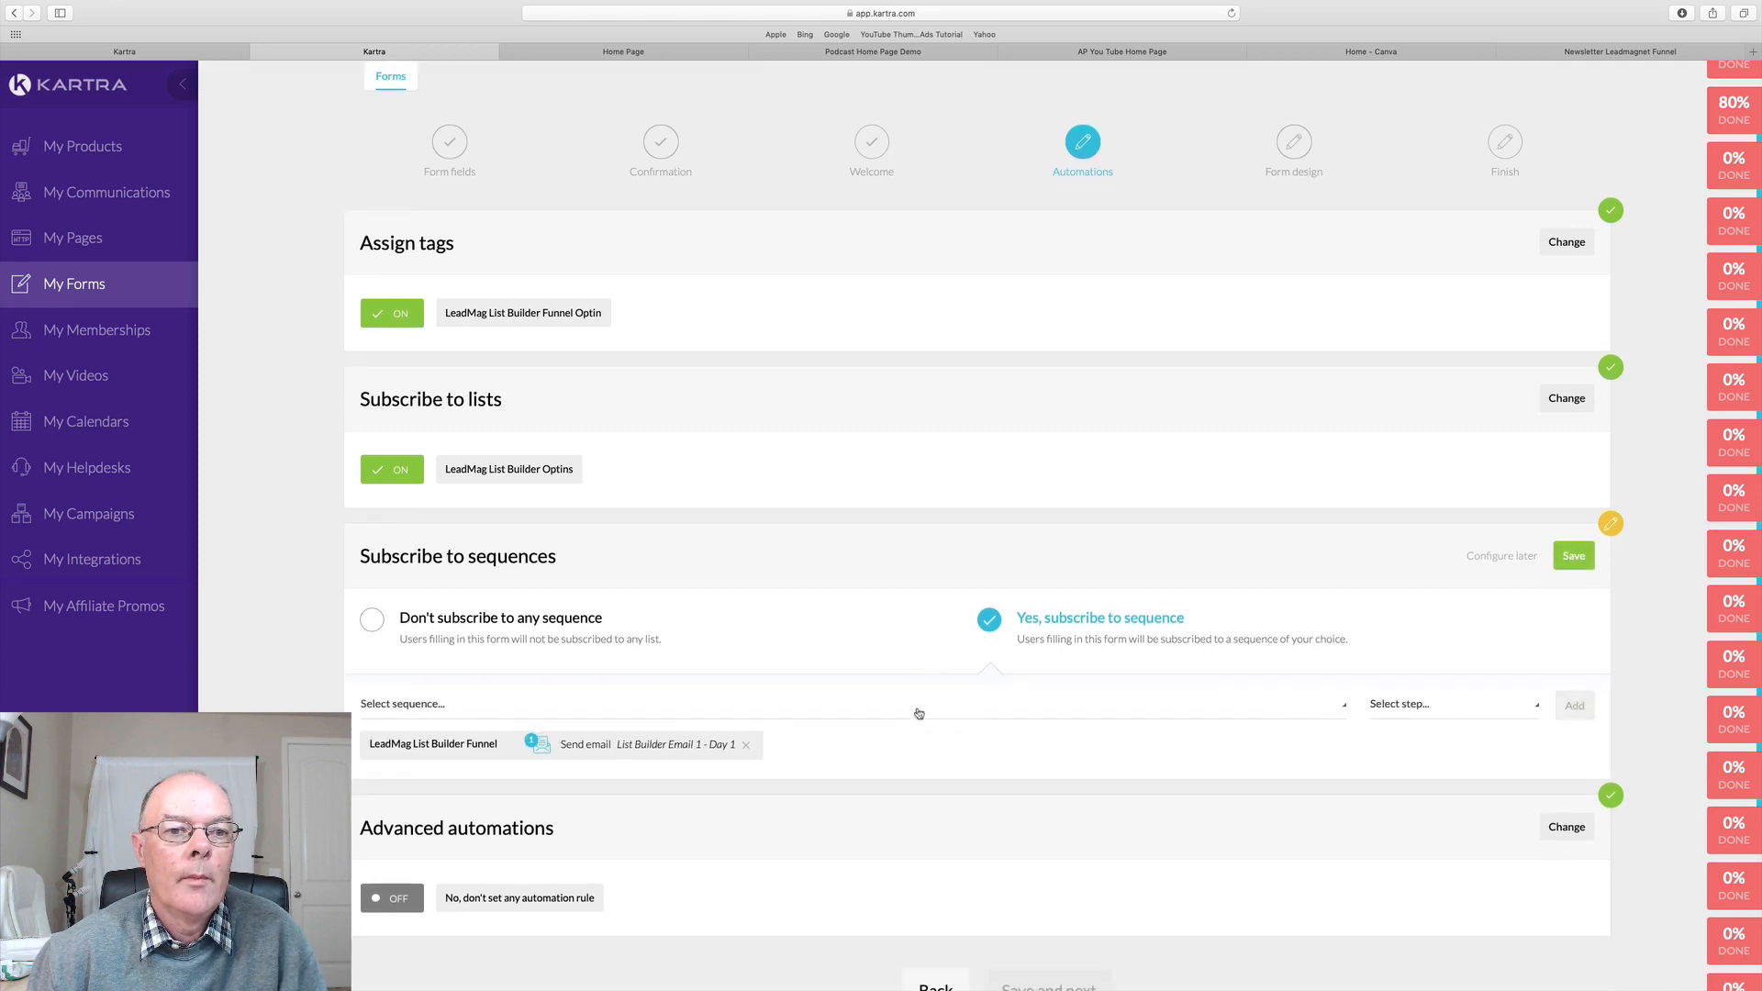
scroll(912, 704, down, 2)
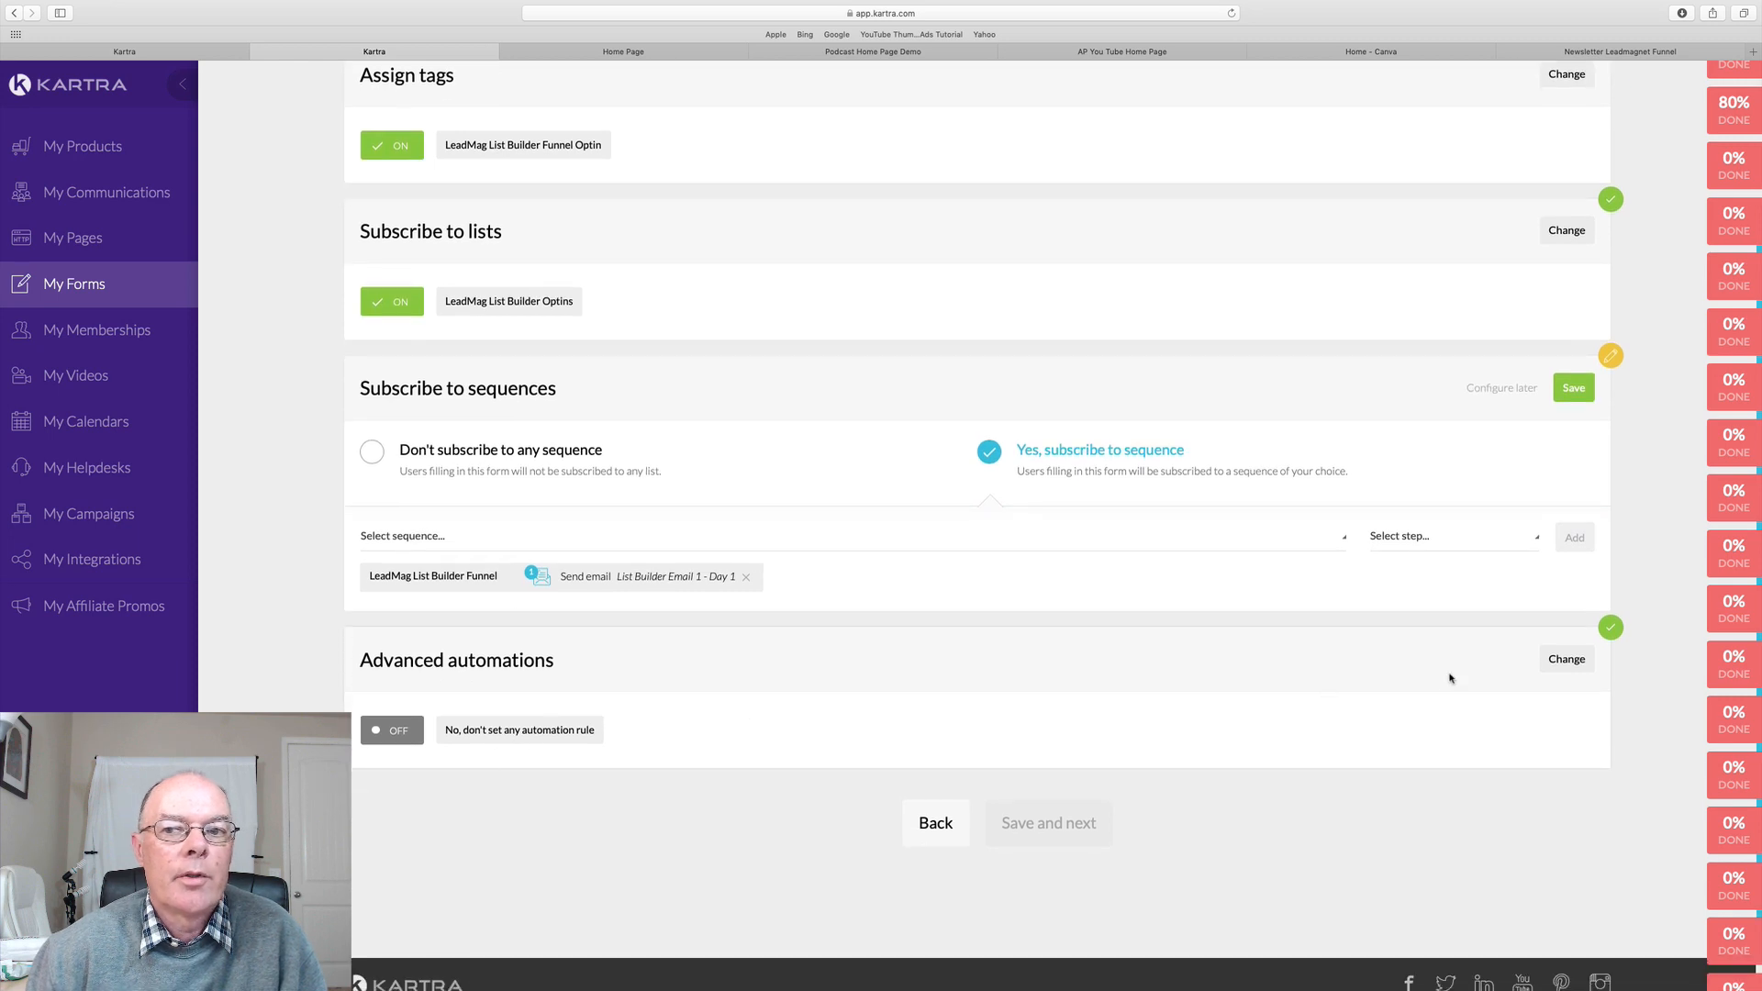
click(1566, 665)
click(877, 755)
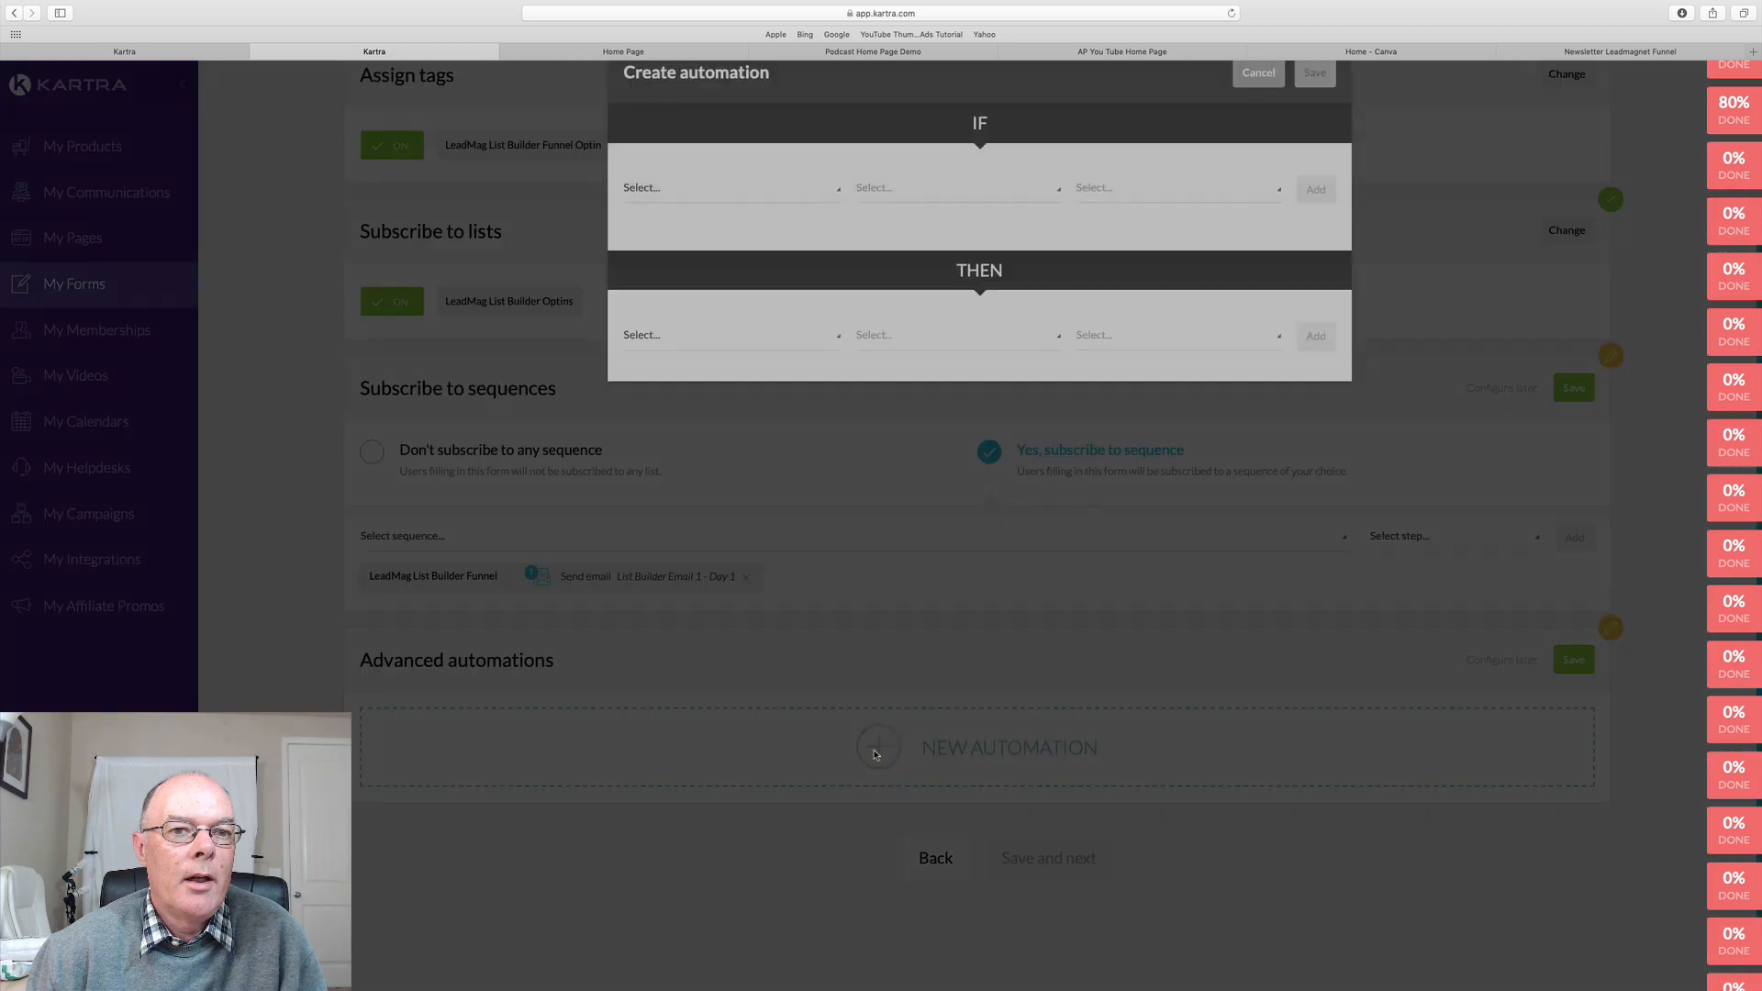
click(735, 246)
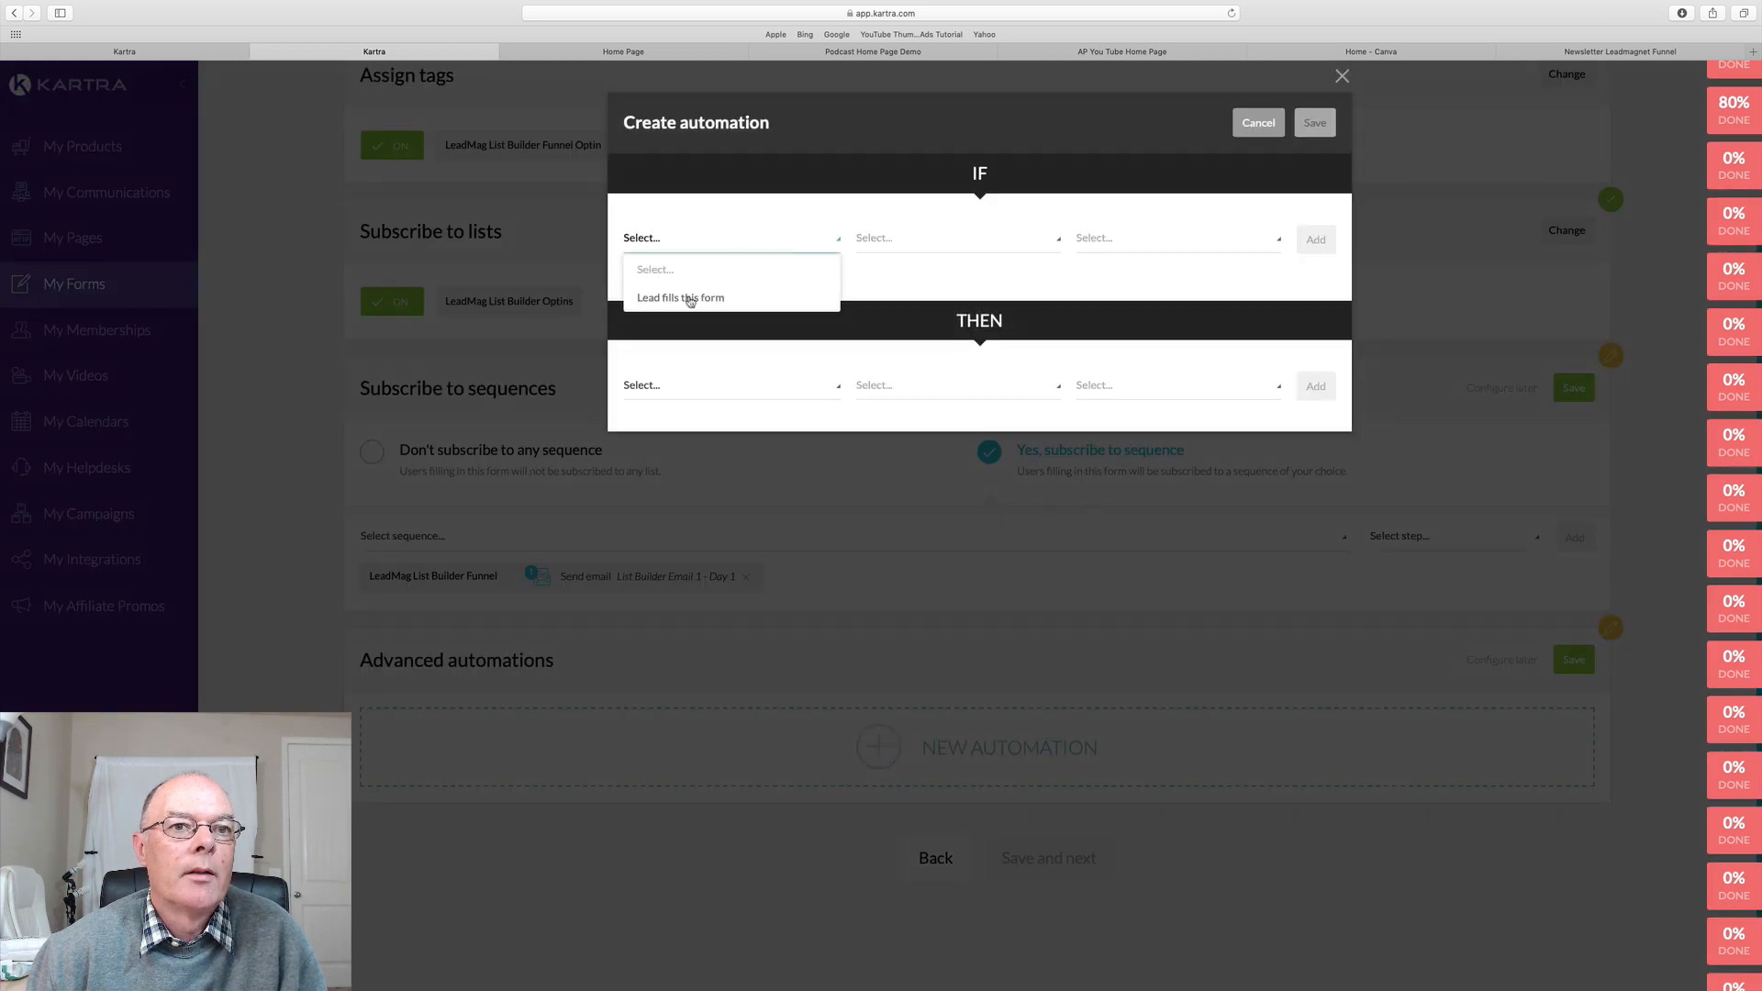
click(688, 298)
click(1312, 239)
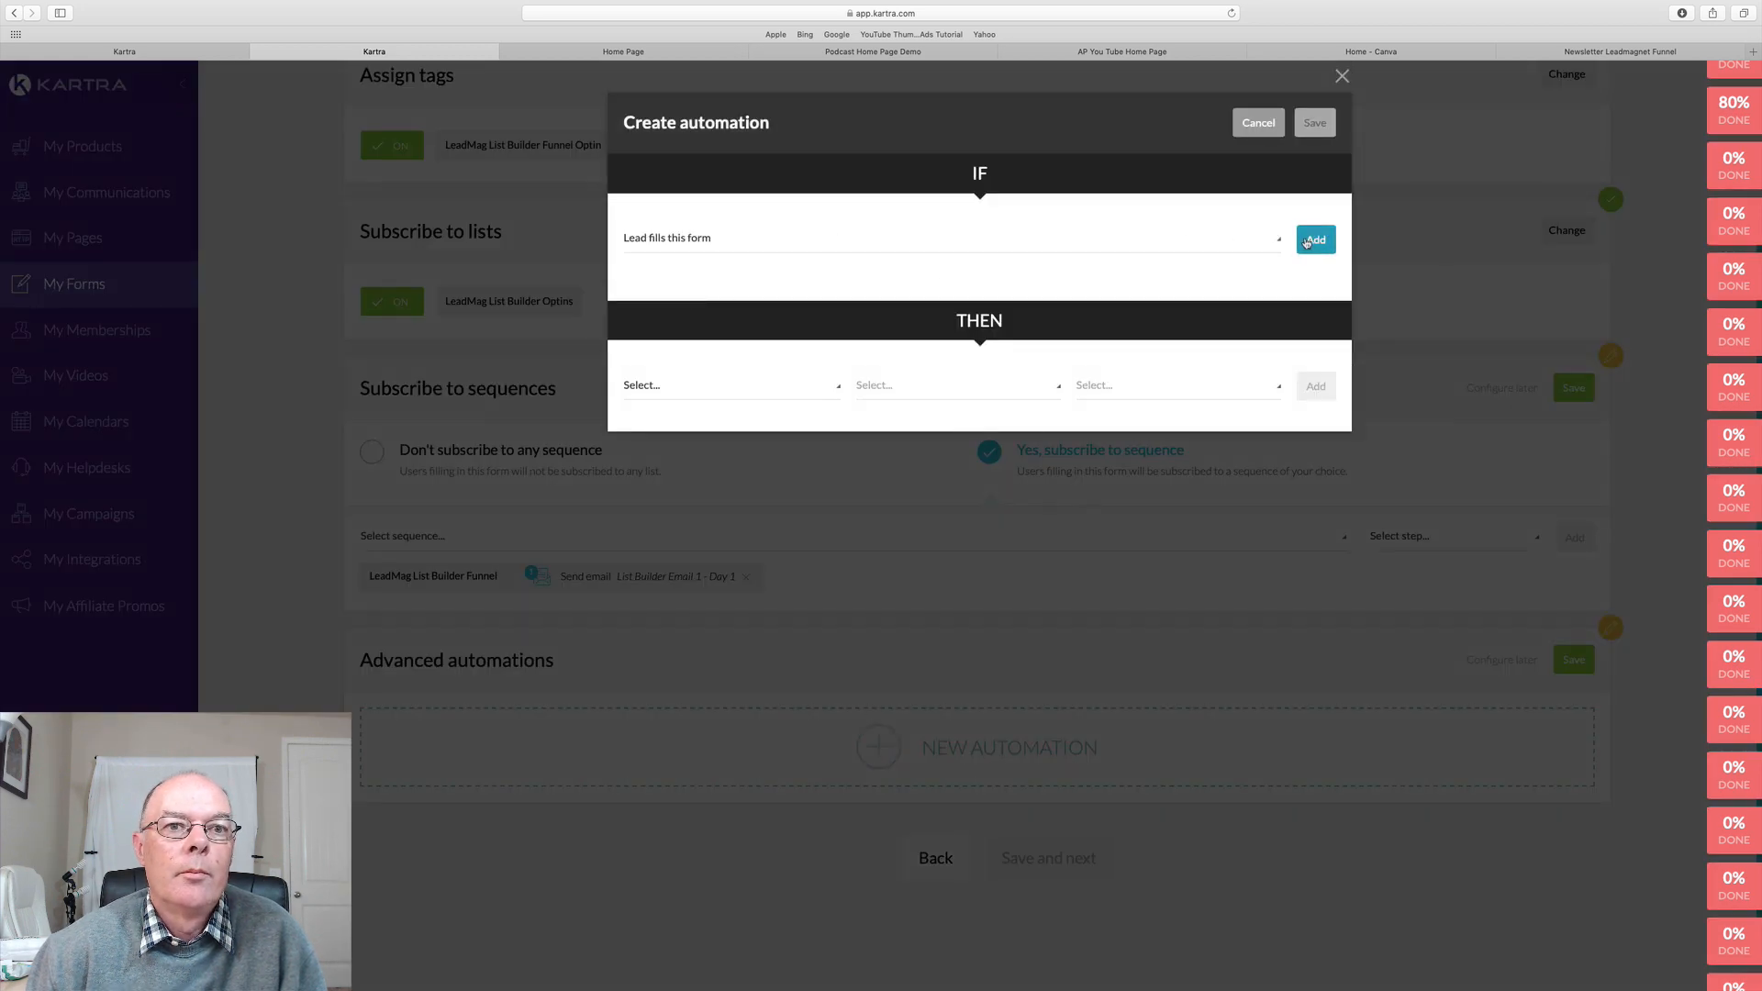
Add an action giving 10 points that do not expire, then save the automation rule and the advanced automations section
click(826, 435)
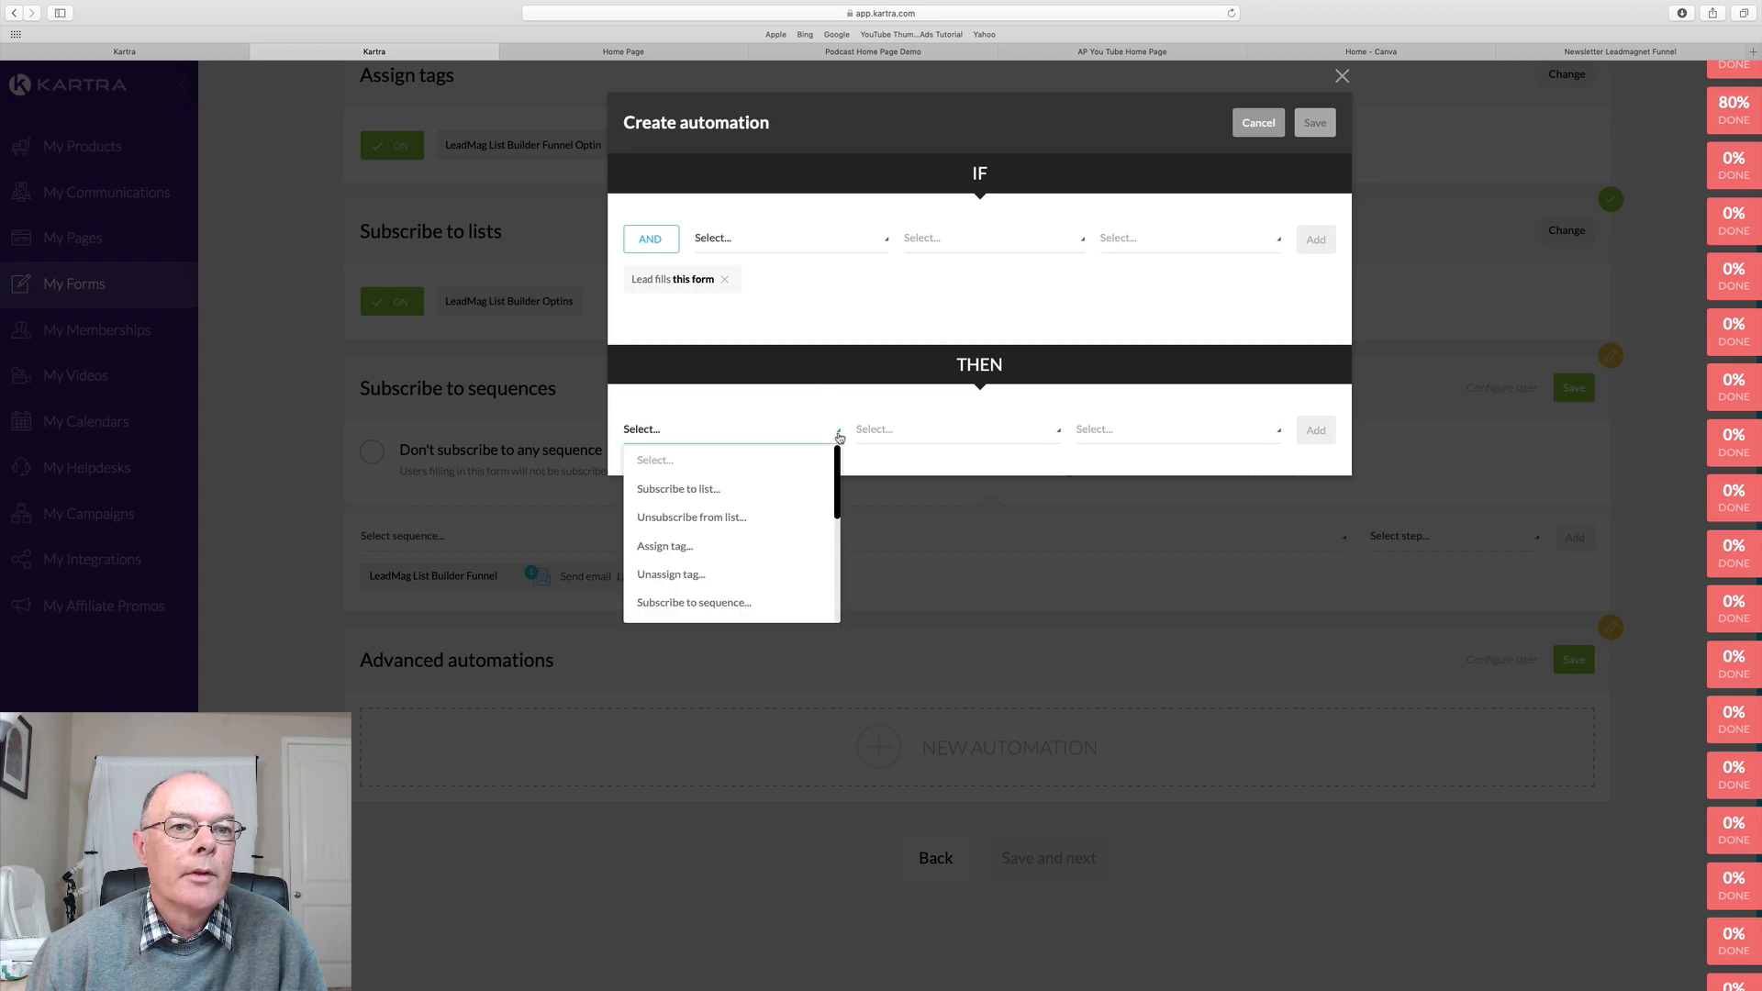
scroll(715, 544, down, 6)
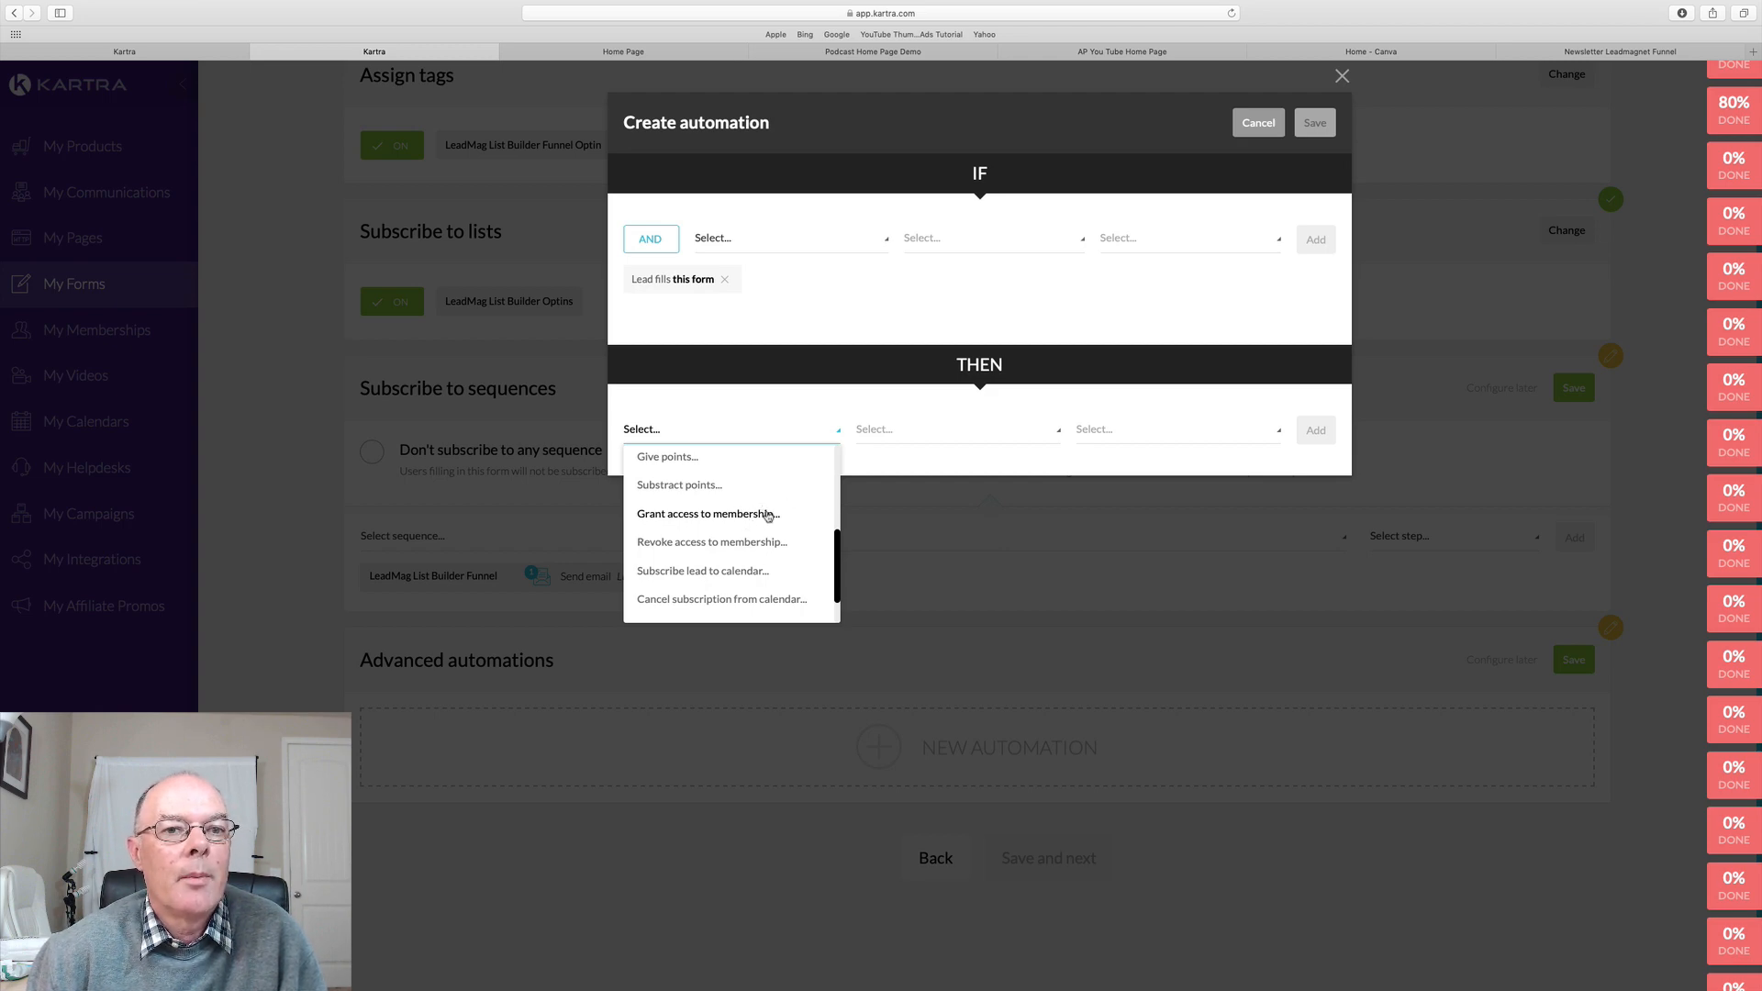
scroll(757, 501, up, 1)
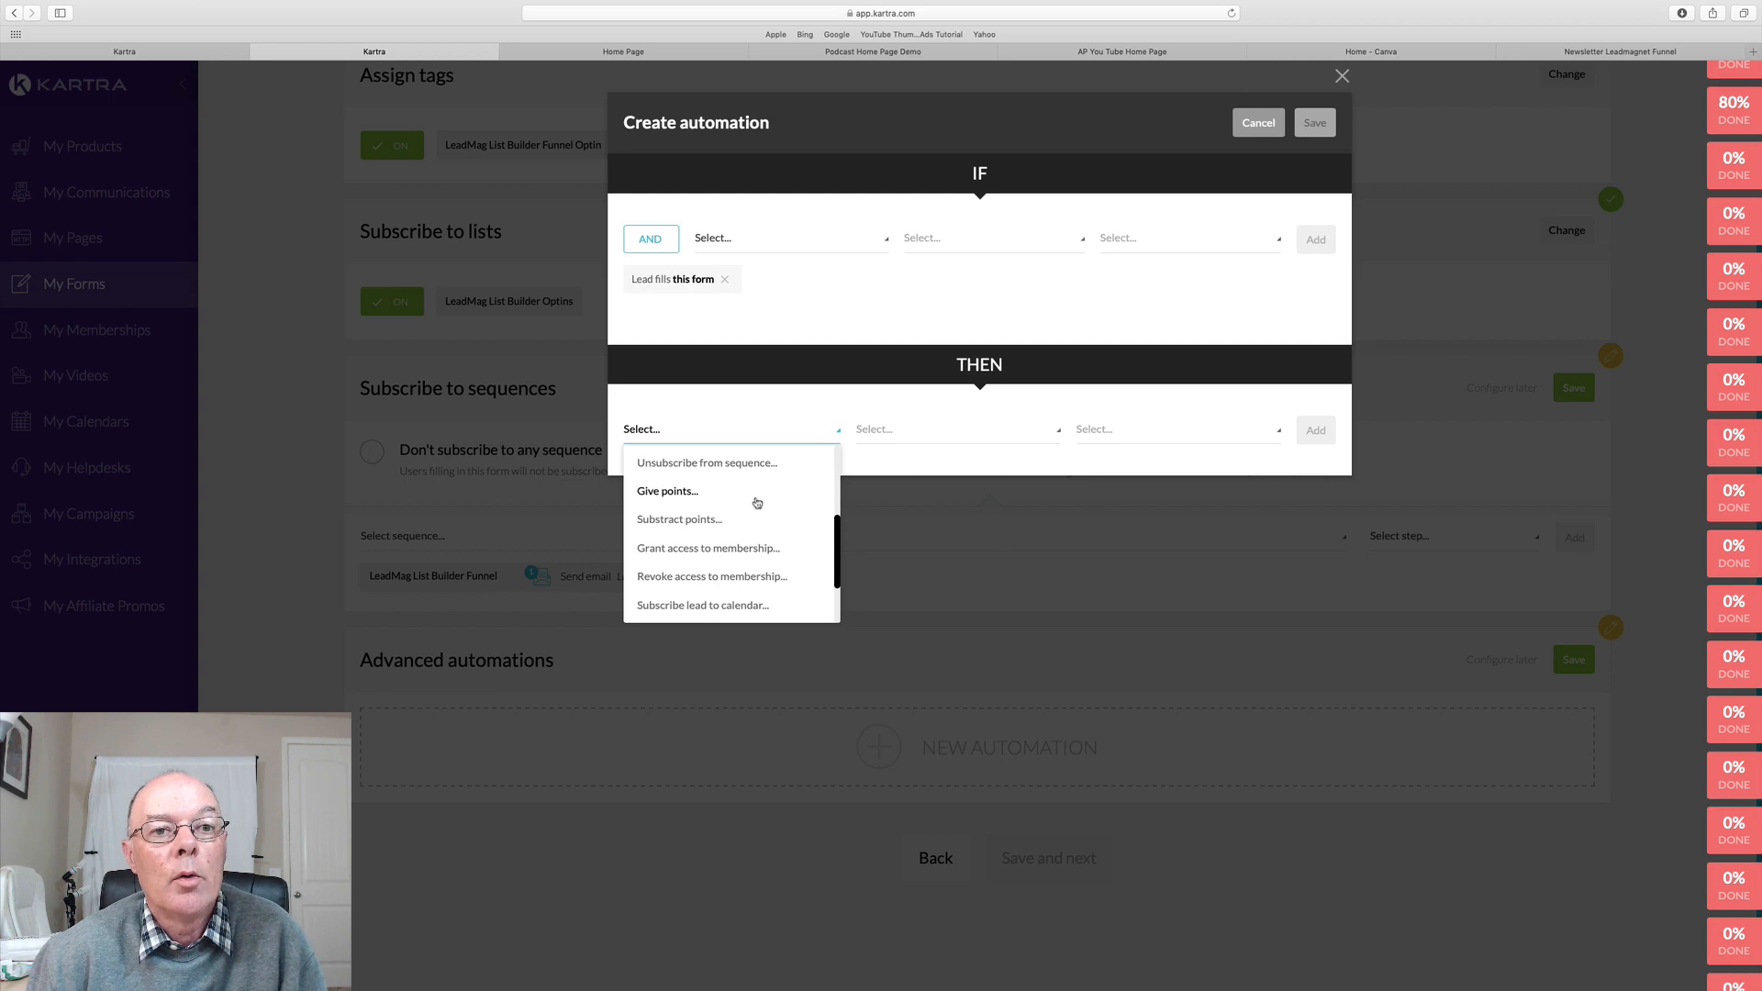
click(771, 452)
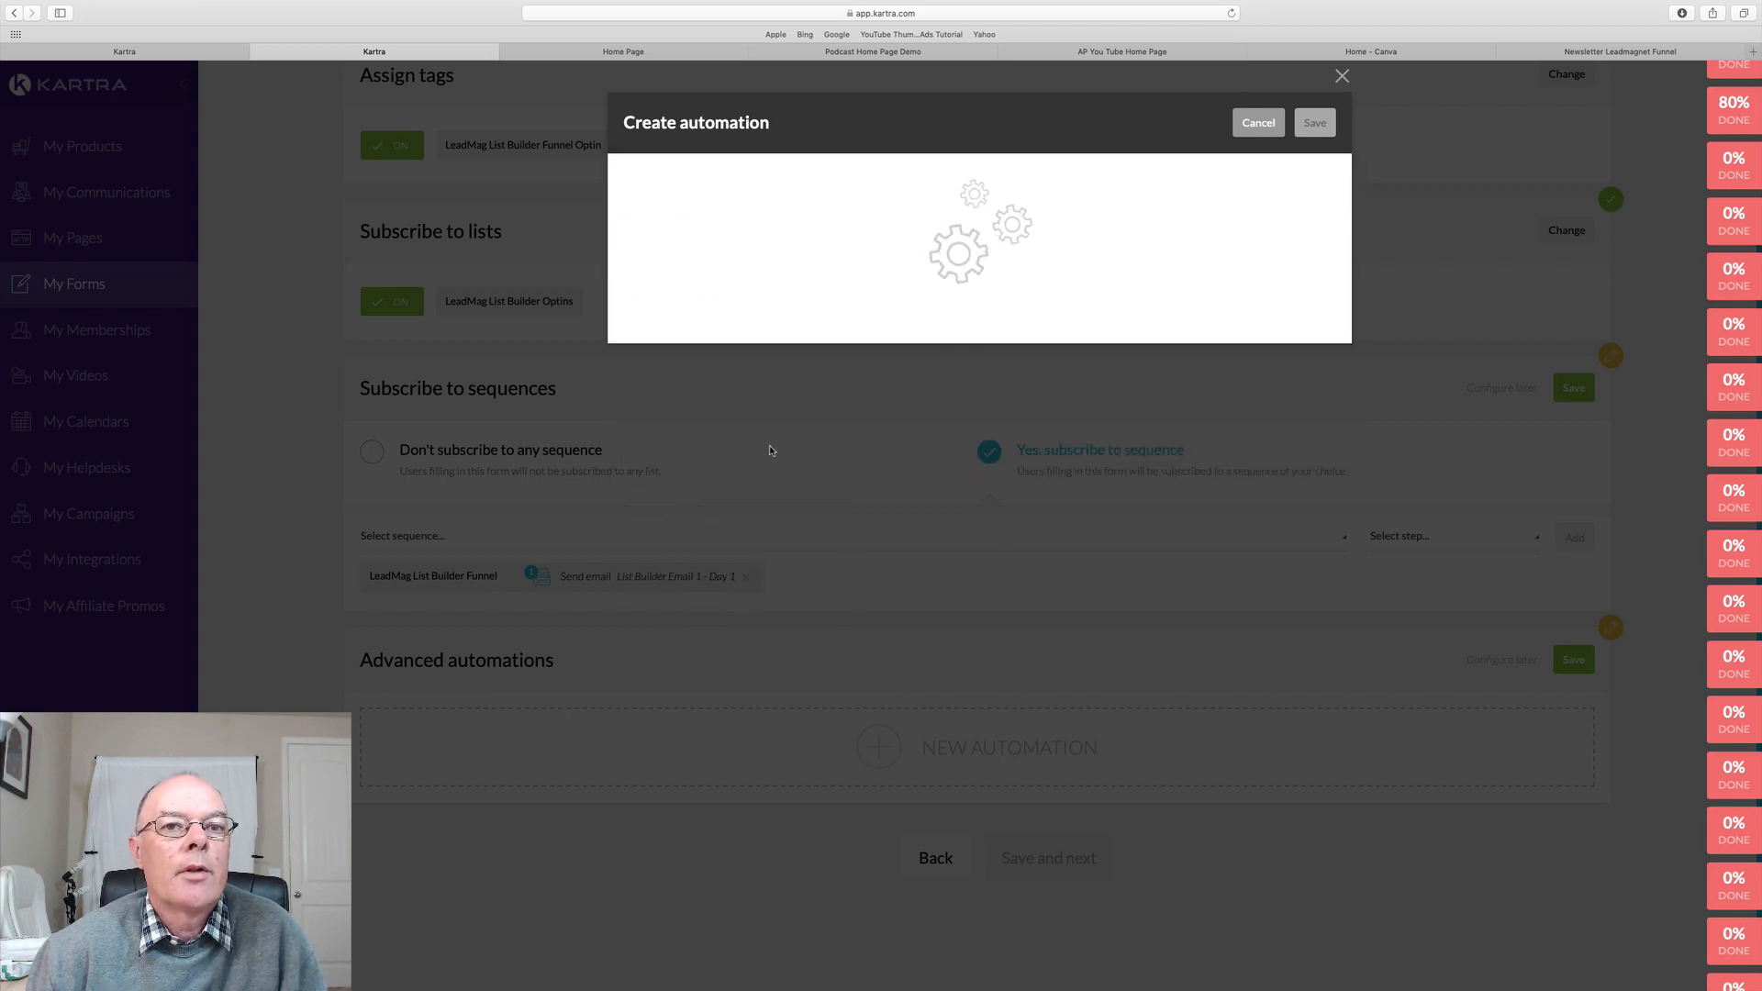
click(886, 431)
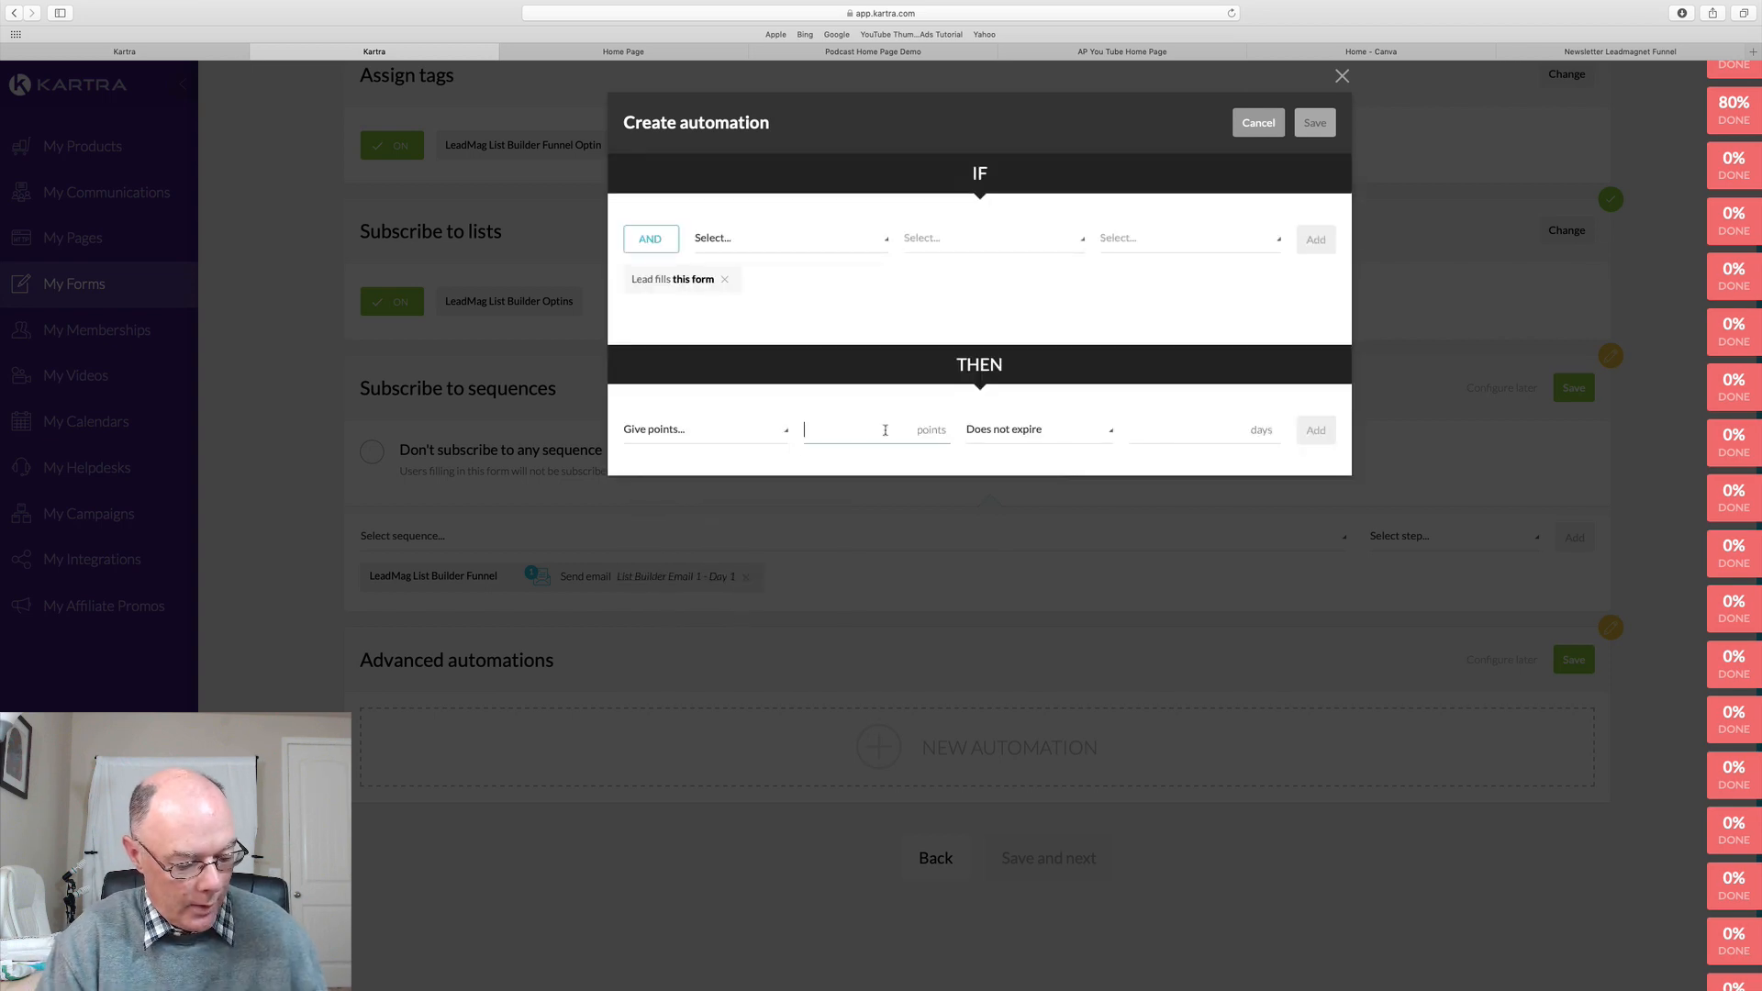
text(10)
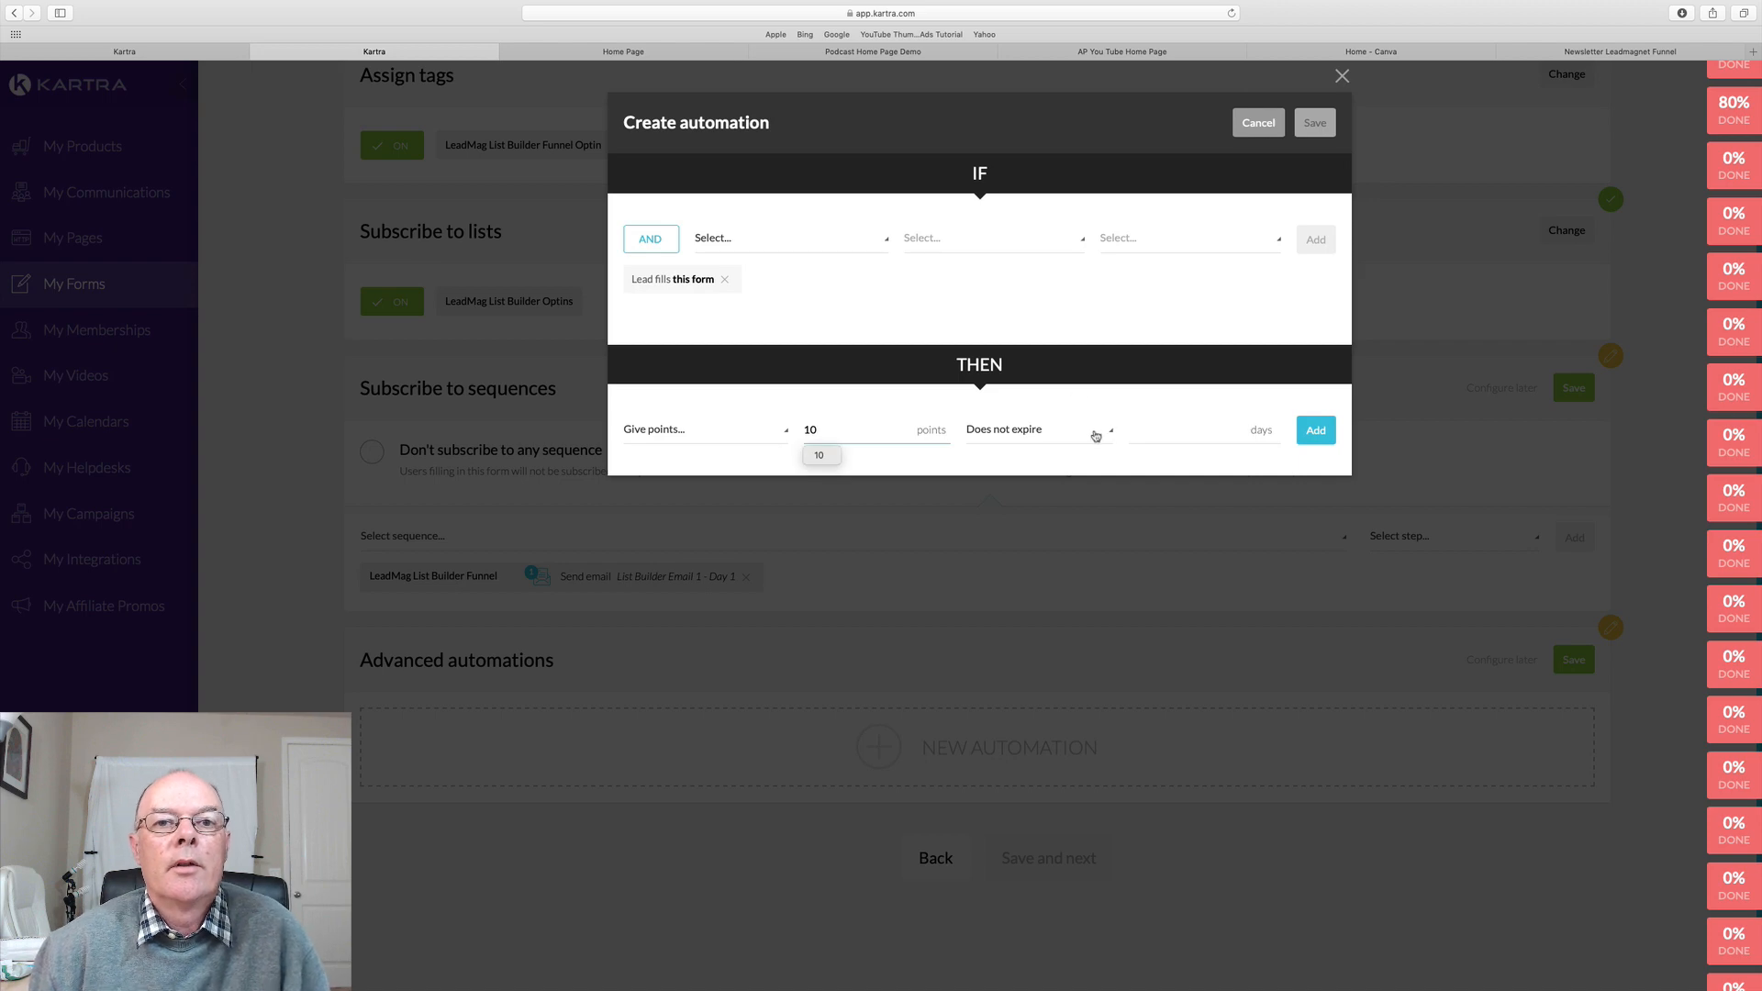
click(1321, 431)
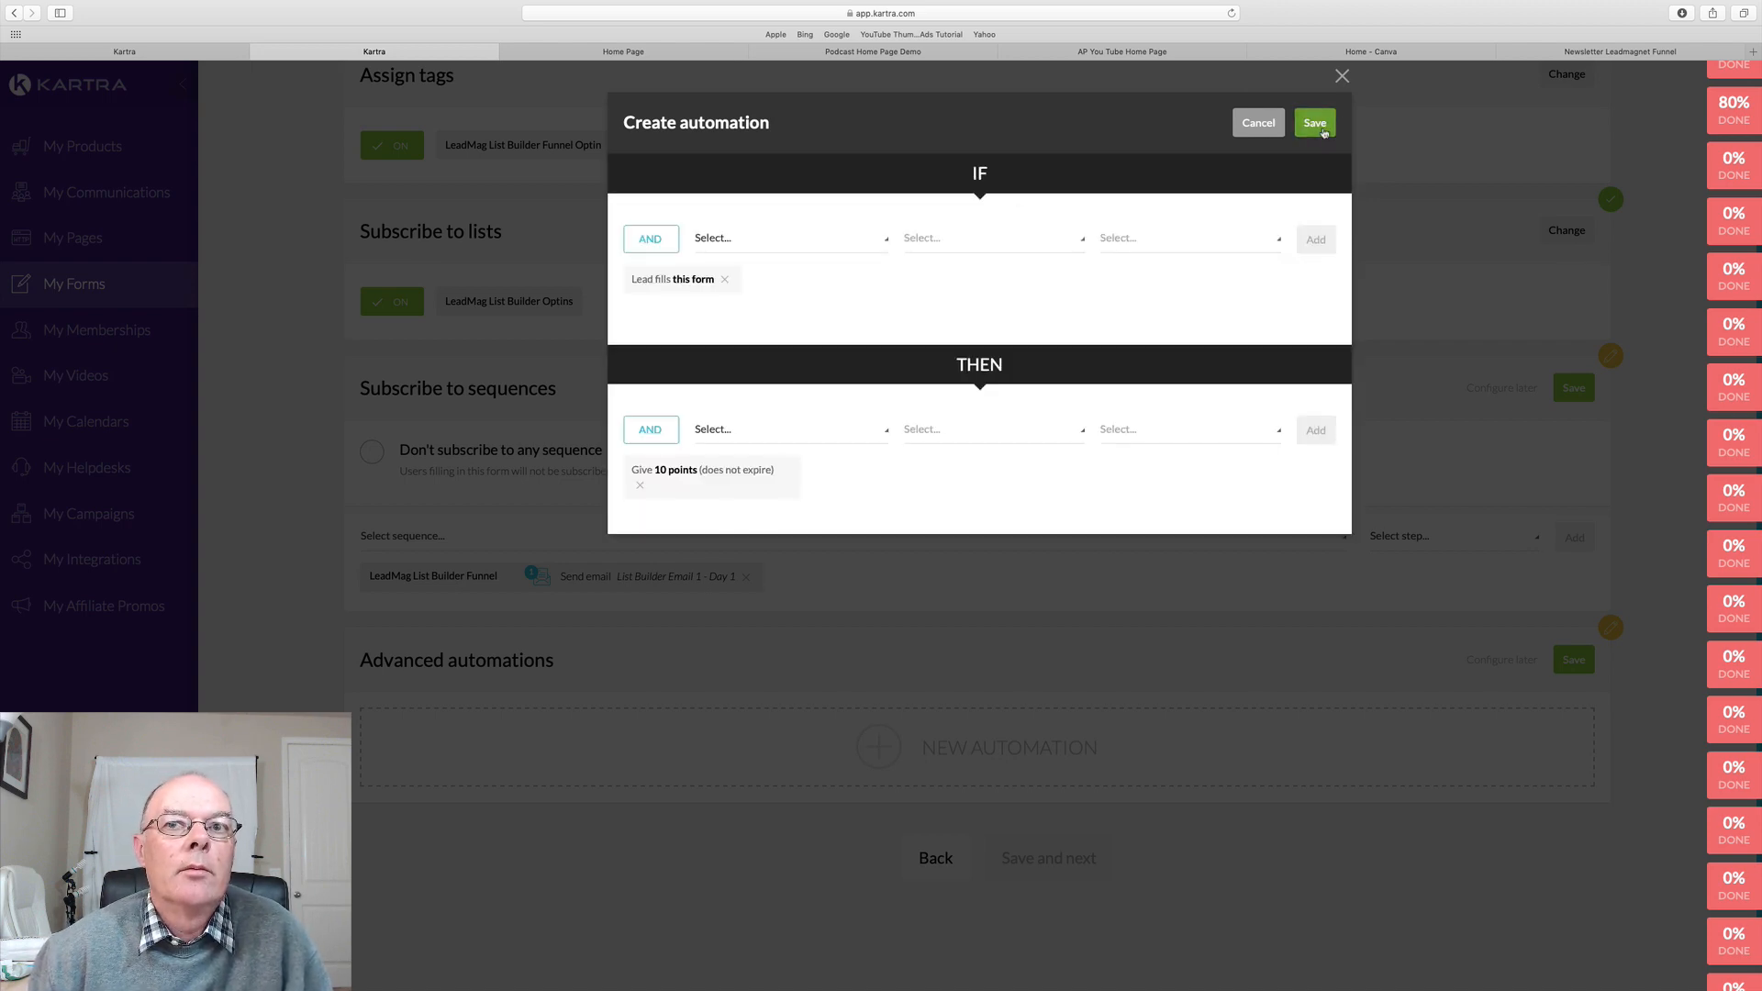
click(1322, 131)
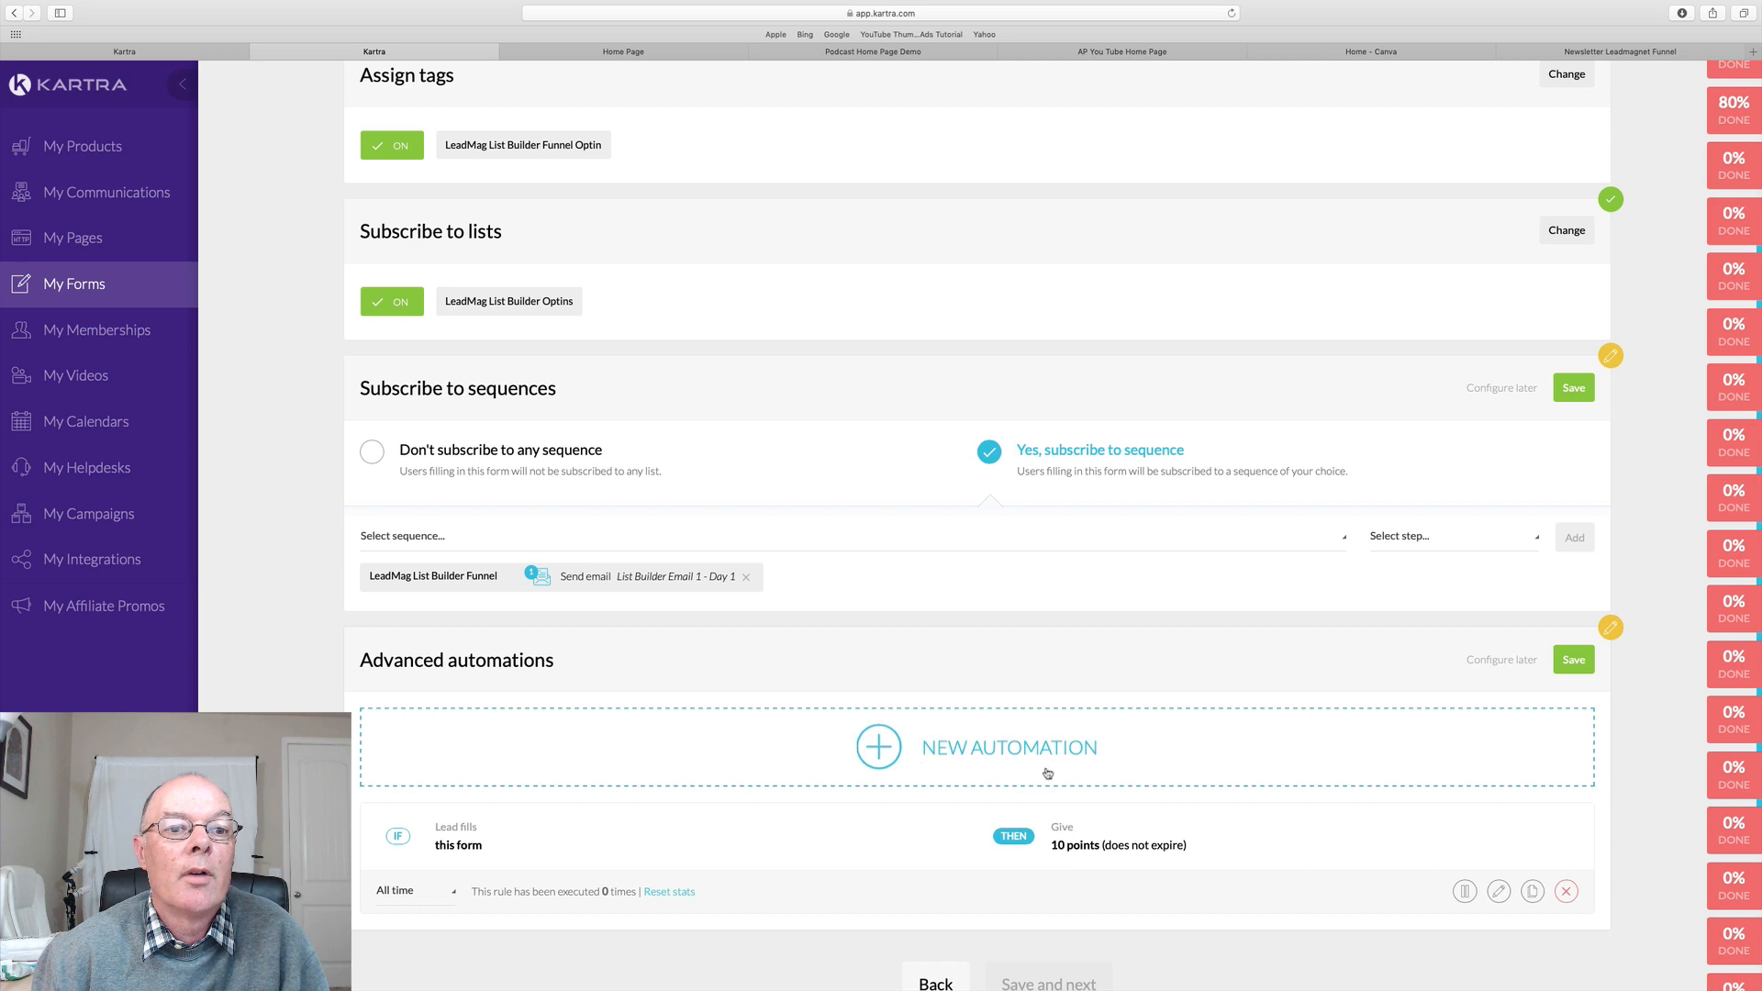
click(1563, 667)
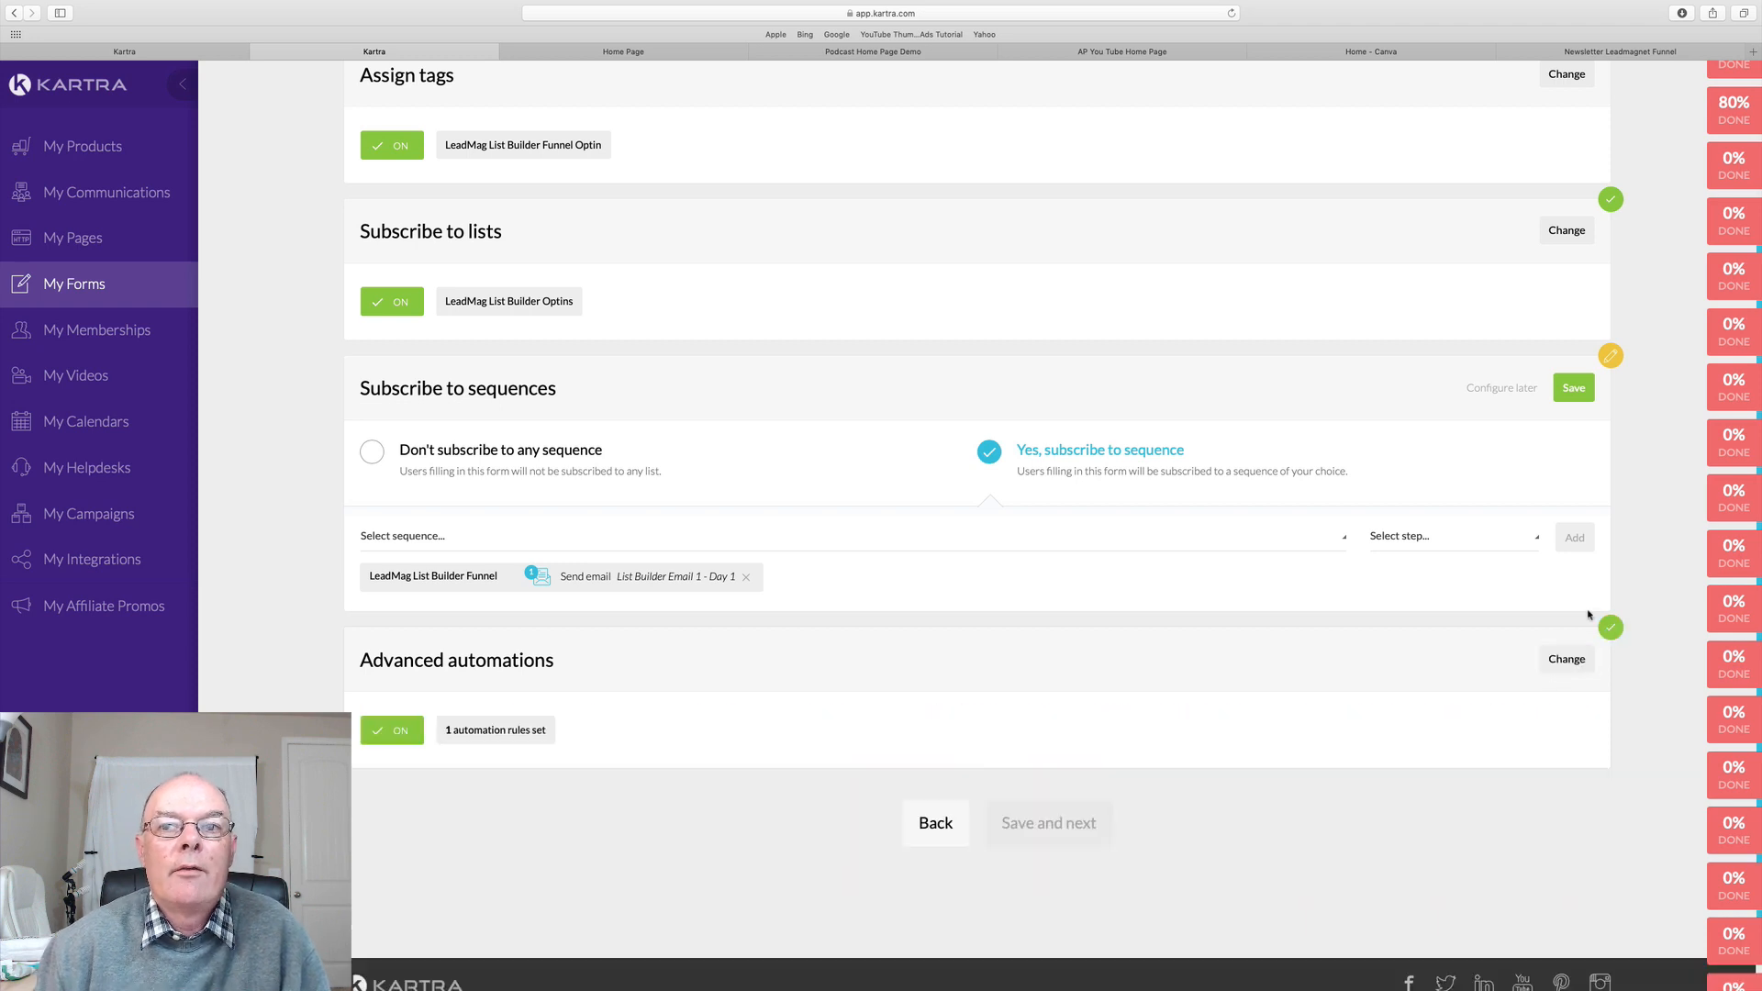
Save the form's sequence subscription and continue from the automations to the form design
click(1574, 387)
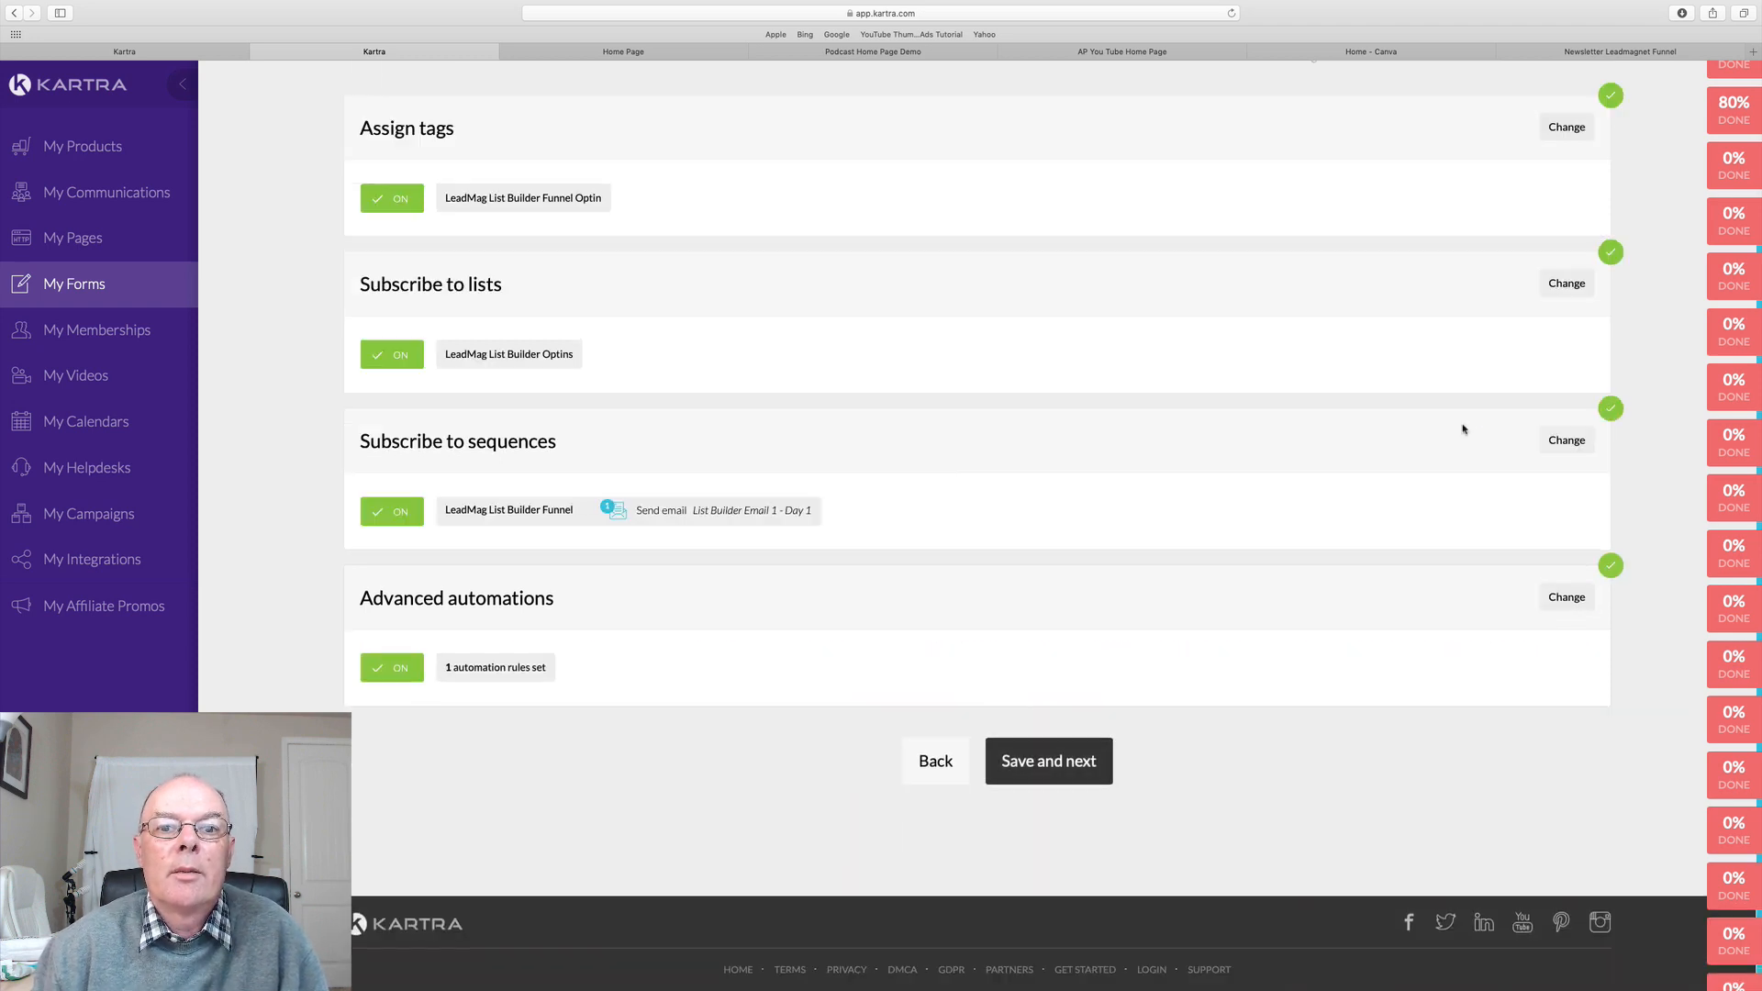
click(1003, 777)
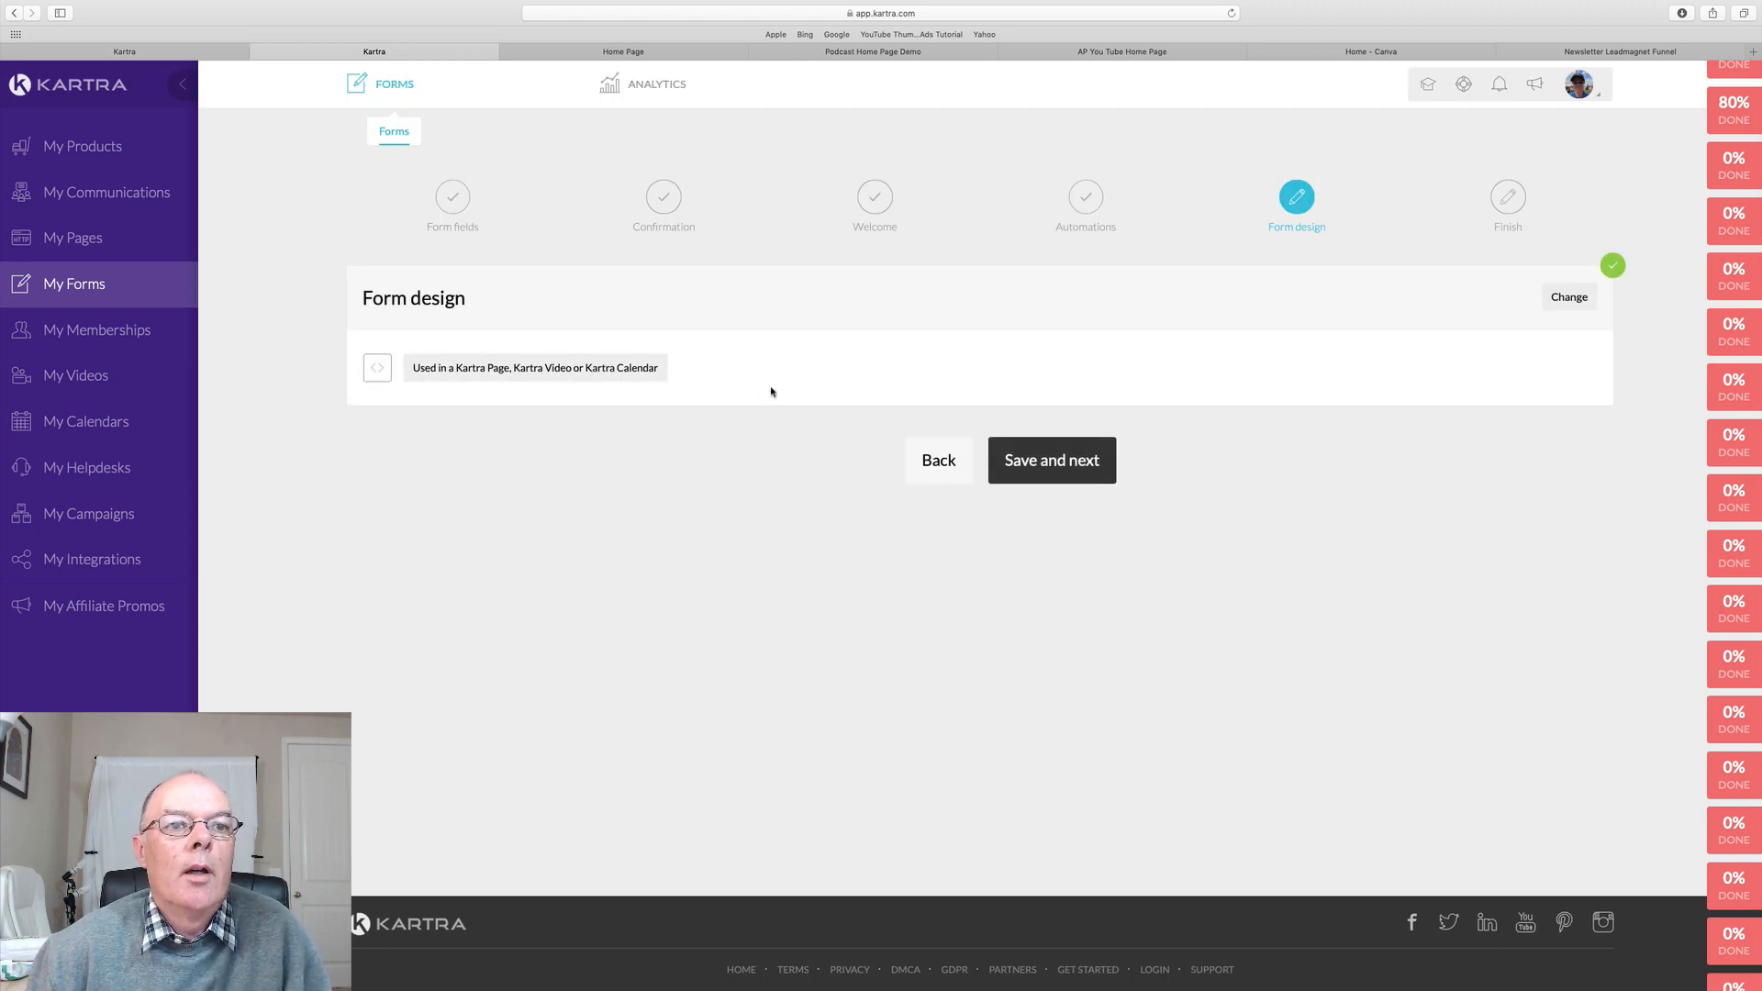
Choose to embed the form on an own site and examine the opt-in templates in the form builder
click(1570, 308)
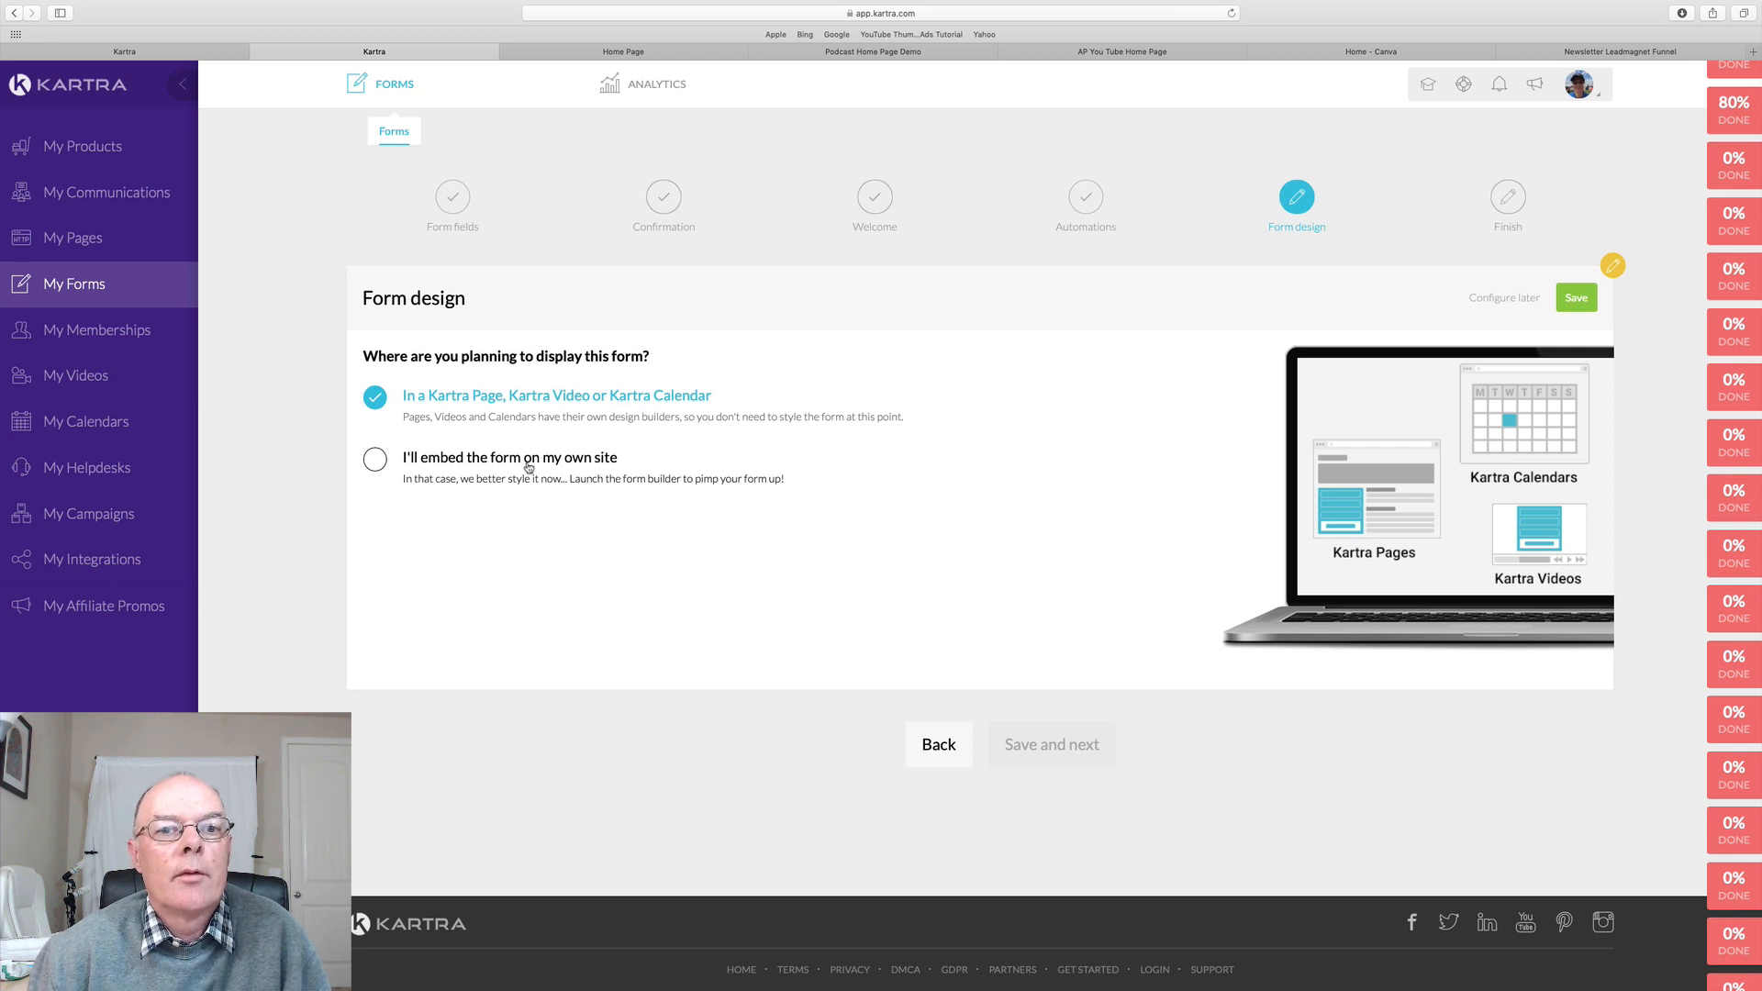
click(375, 462)
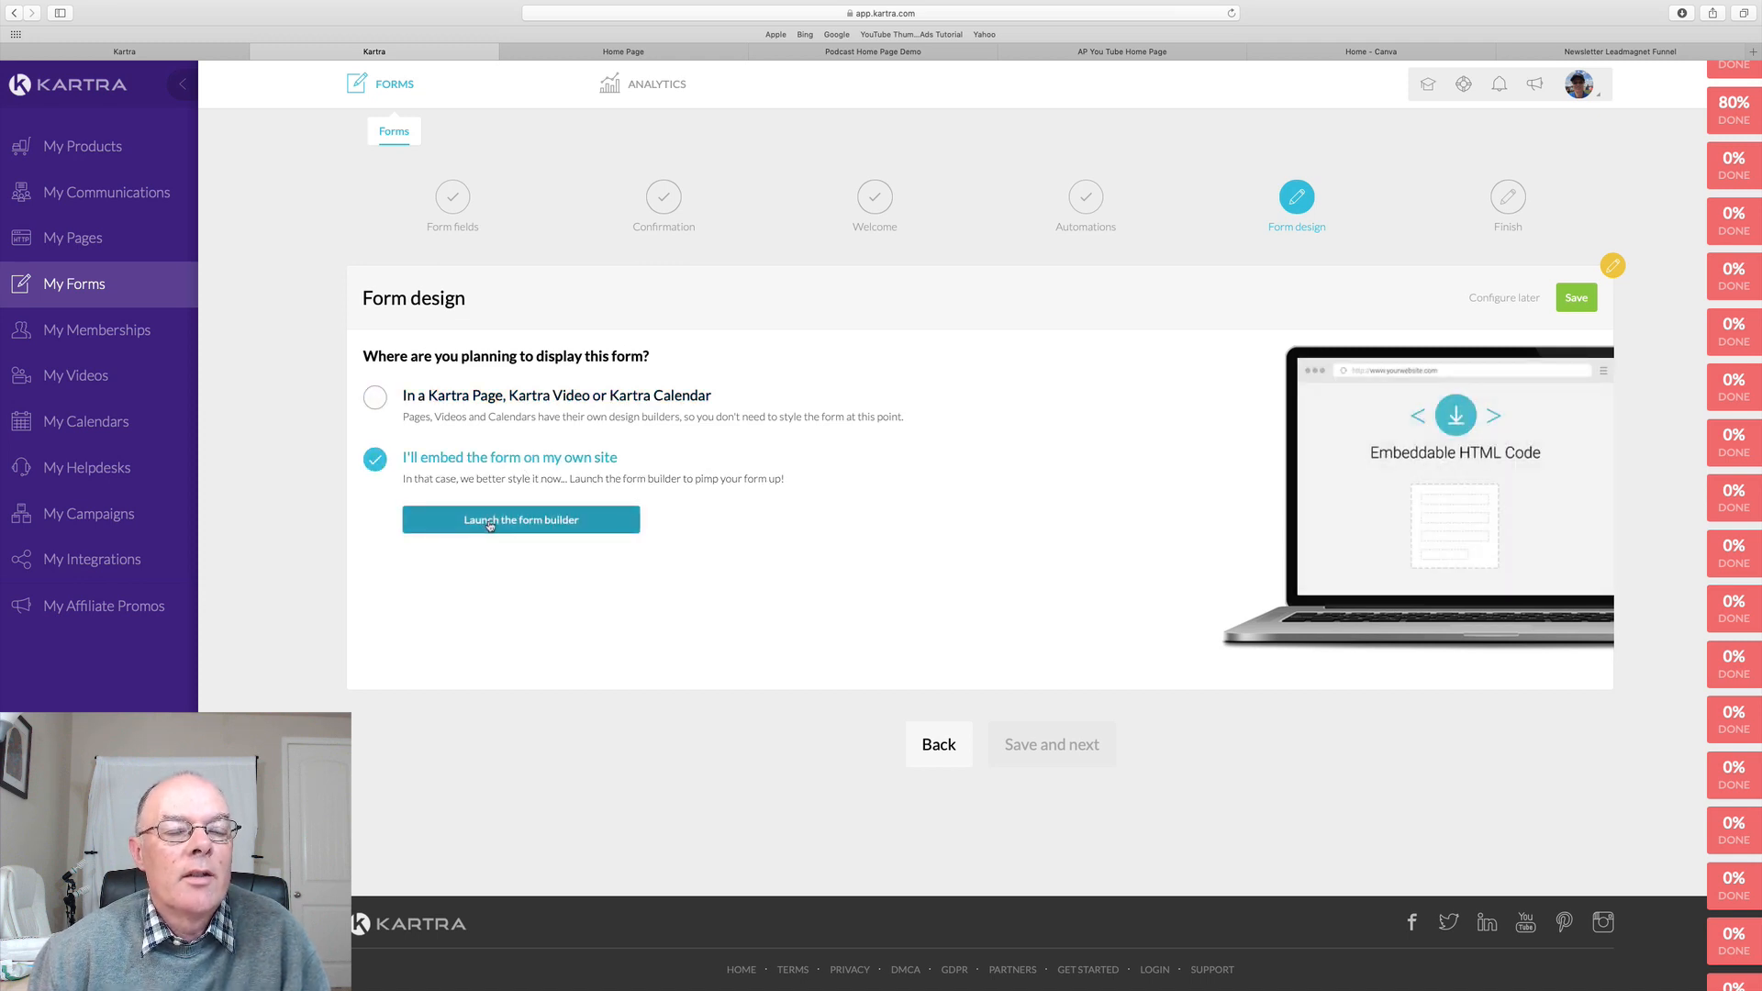
click(491, 522)
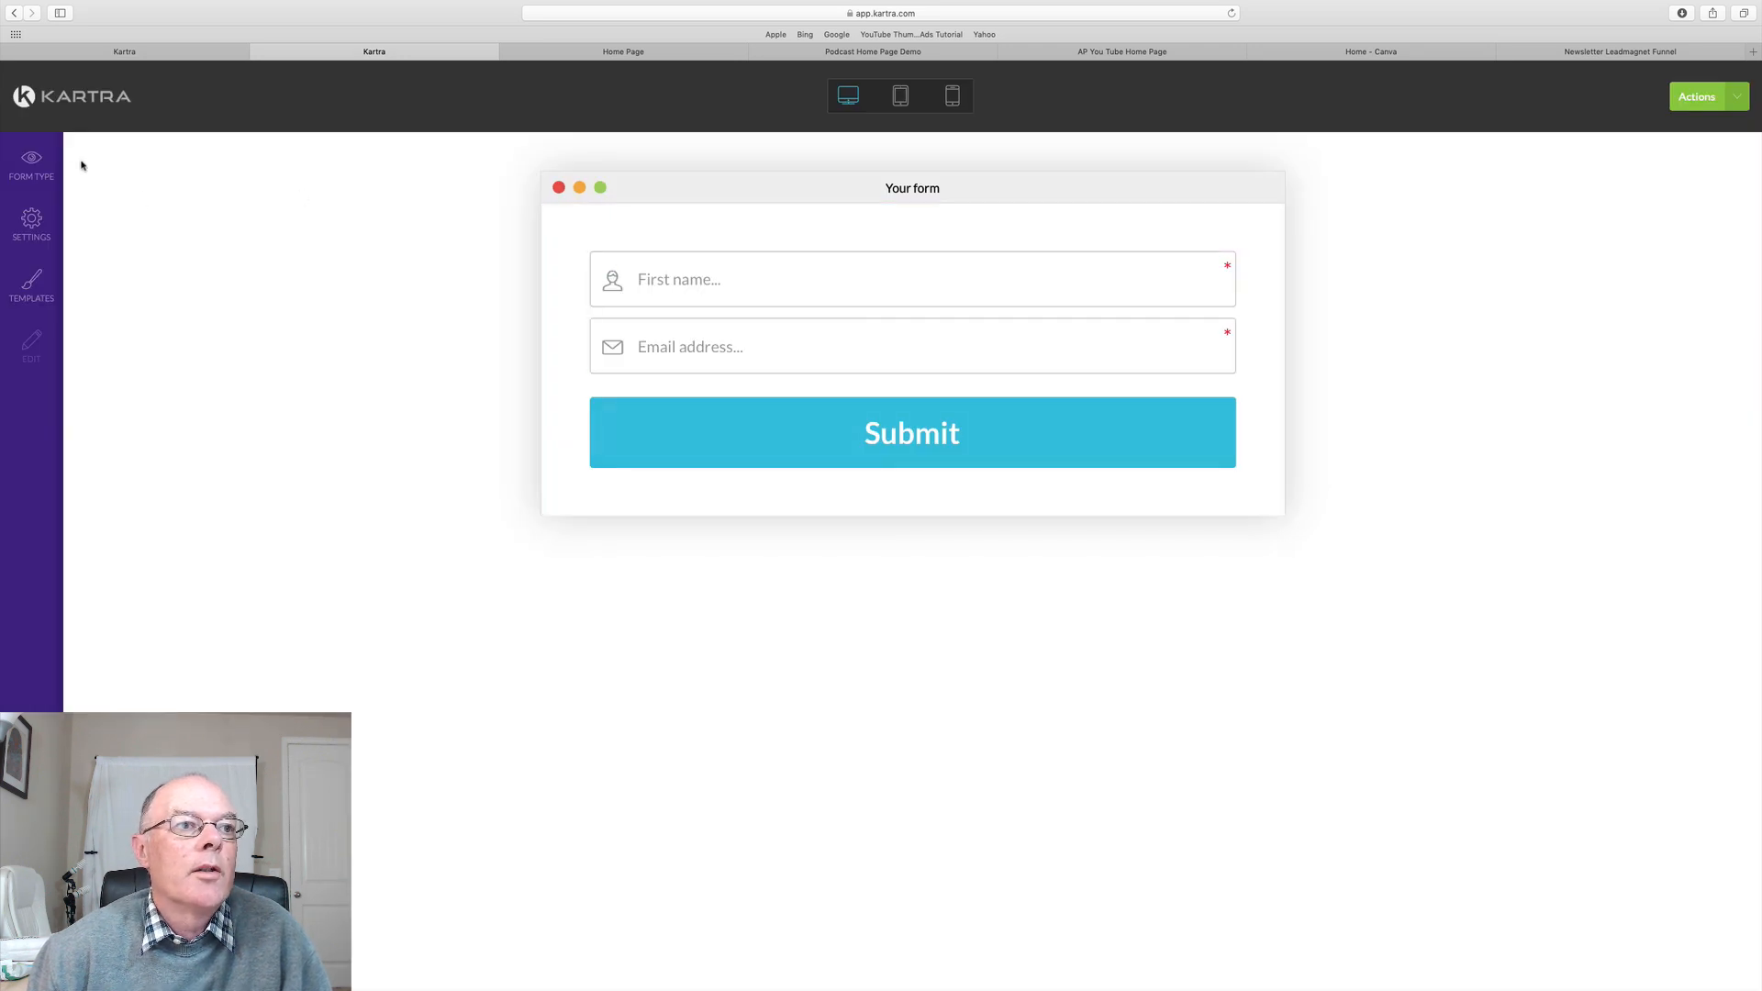
click(31, 284)
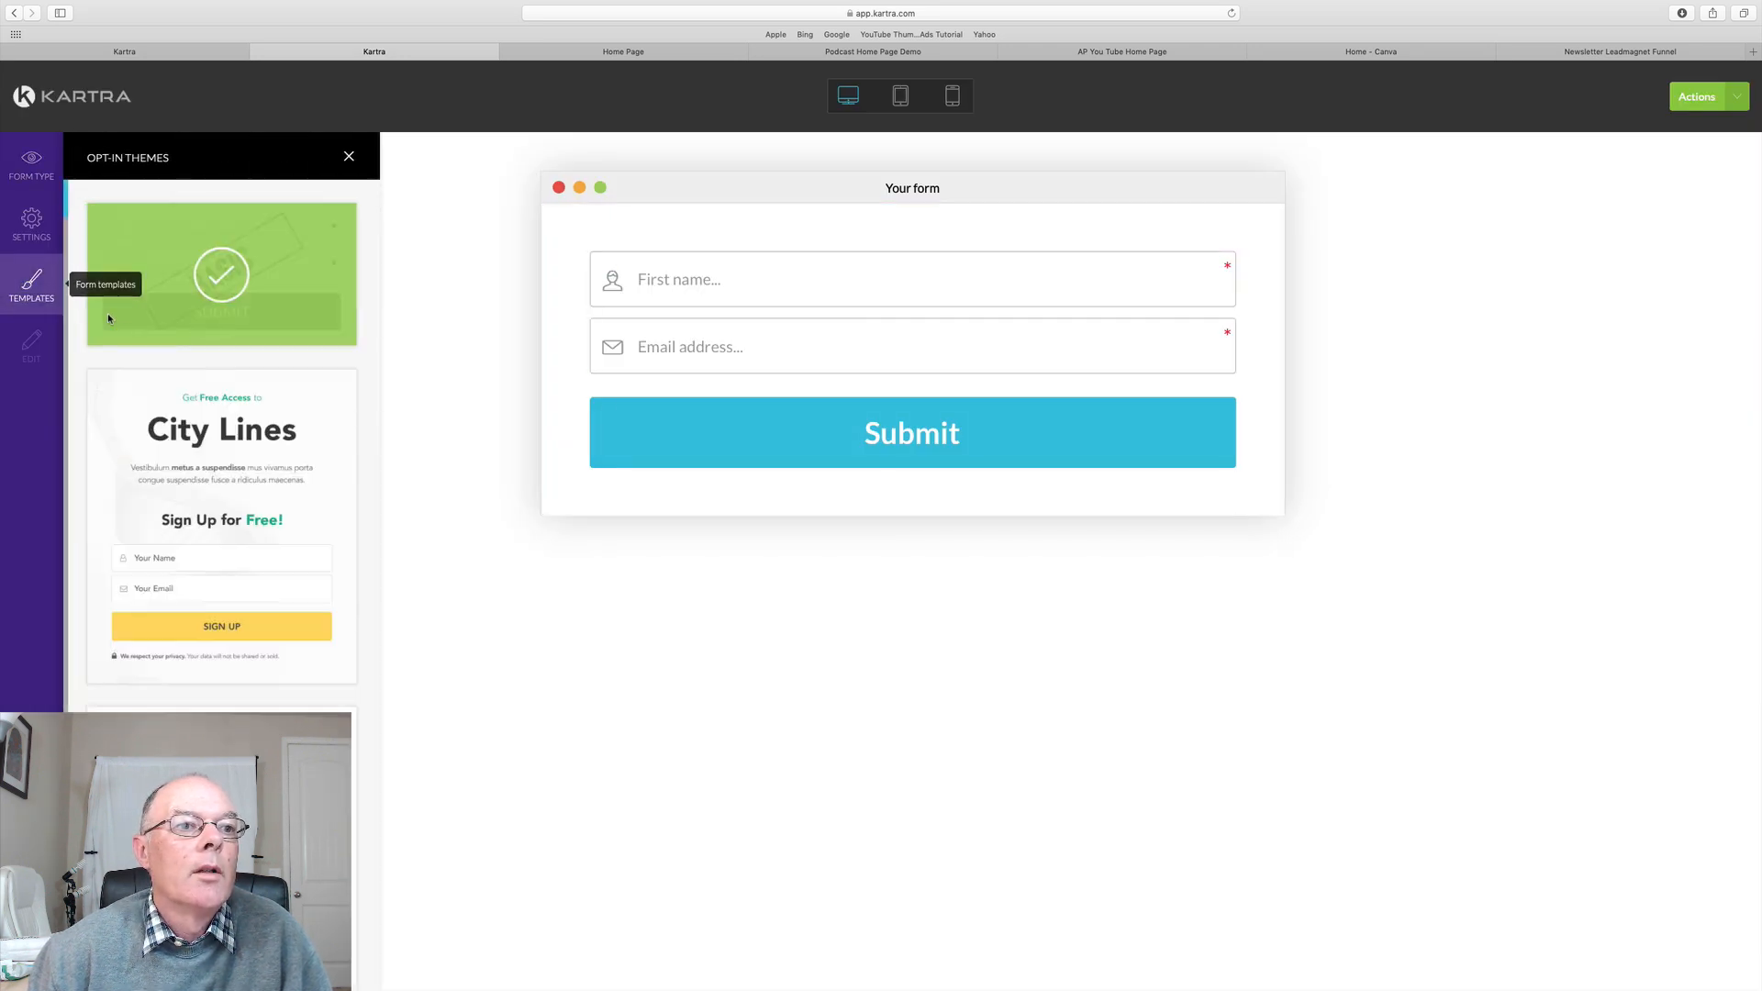
scroll(208, 692, down, 8)
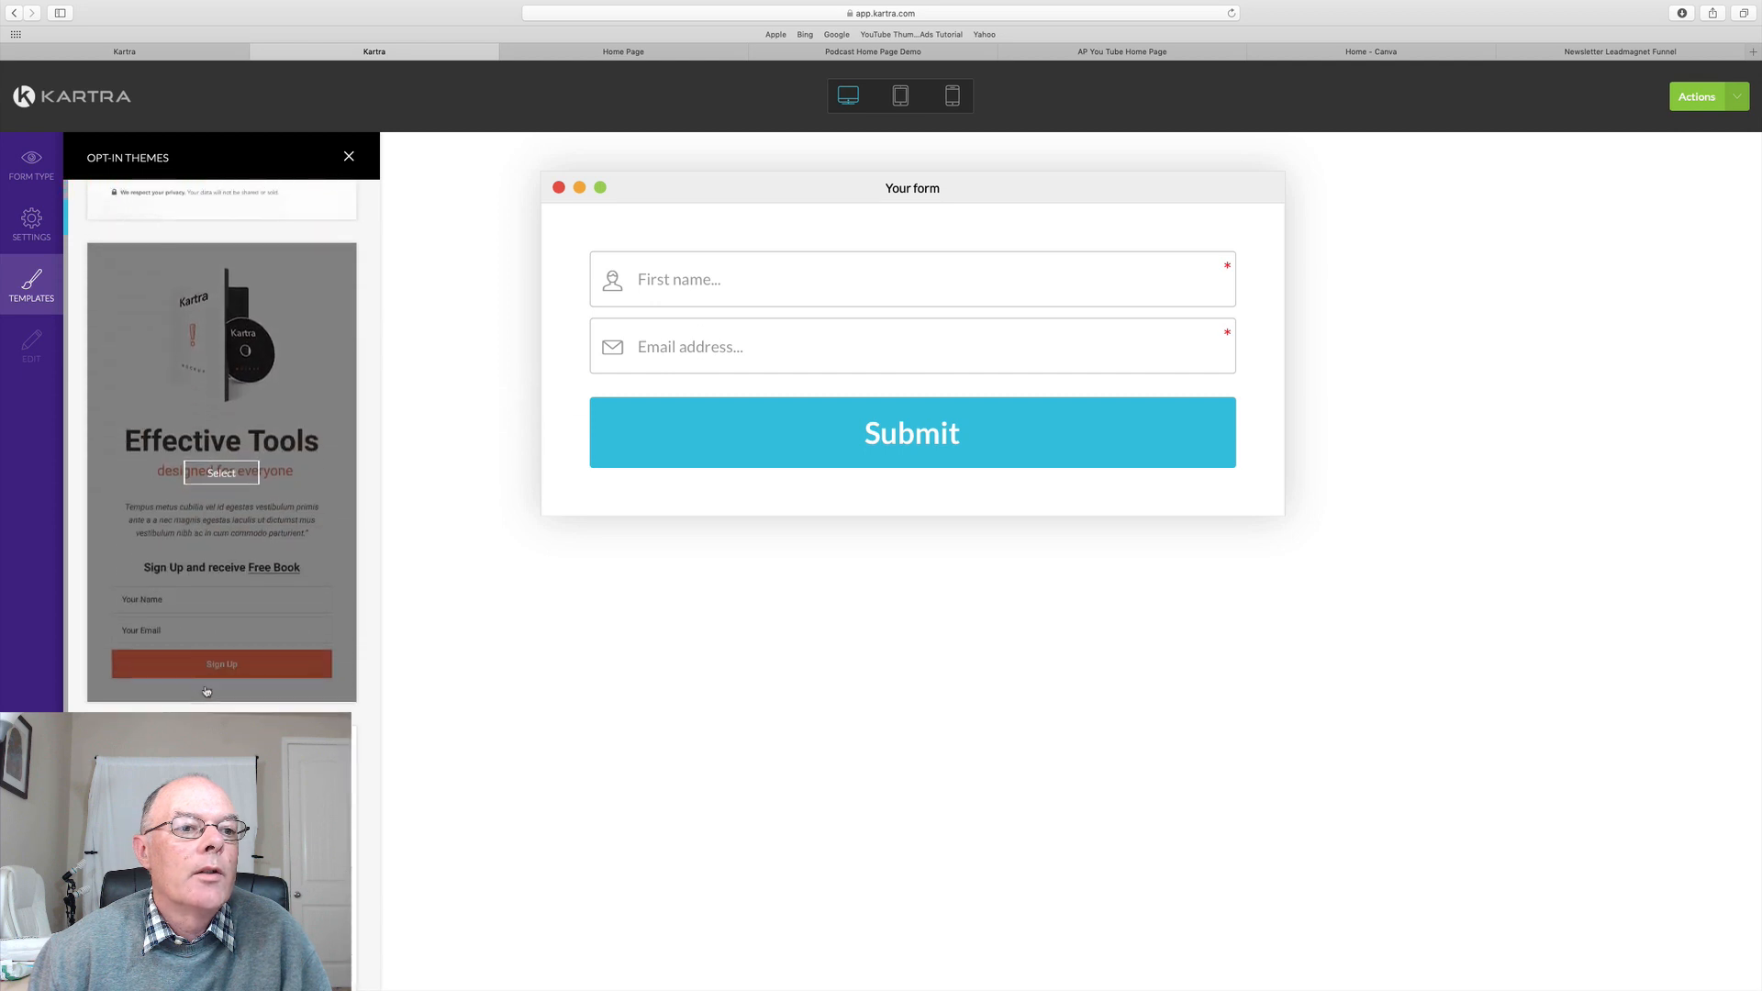
scroll(207, 692, up, 8)
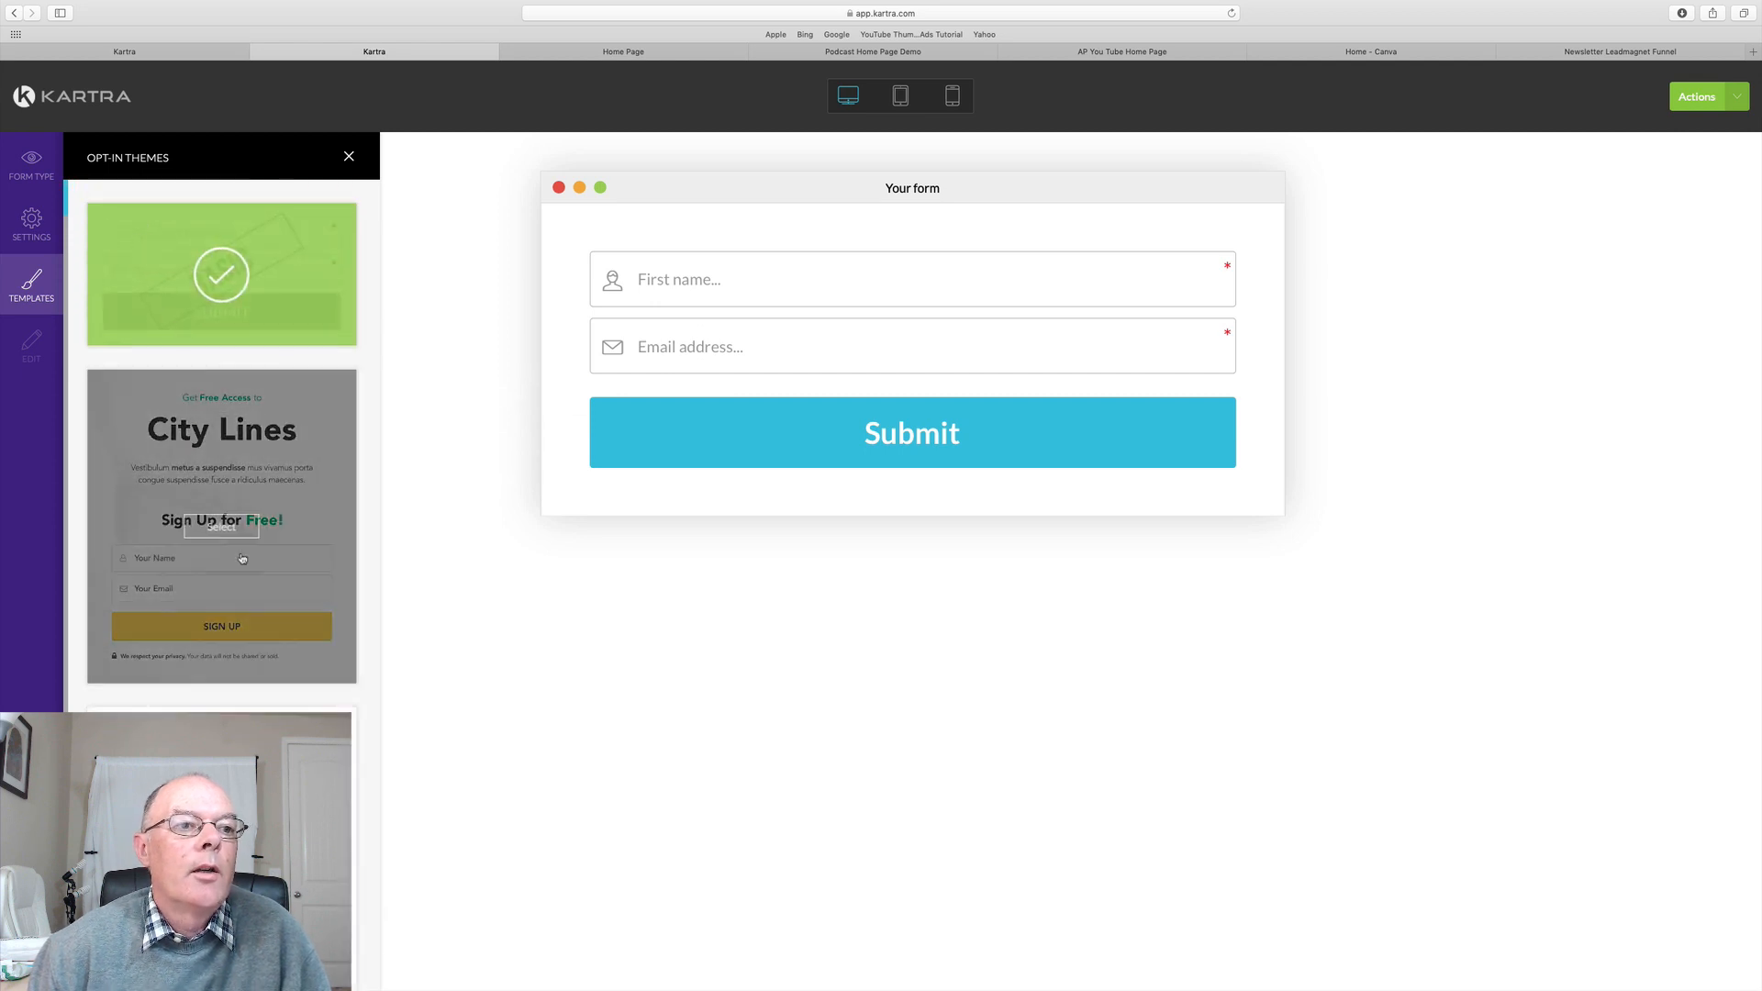
scroll(243, 559, down, 8)
scroll(242, 558, up, 7)
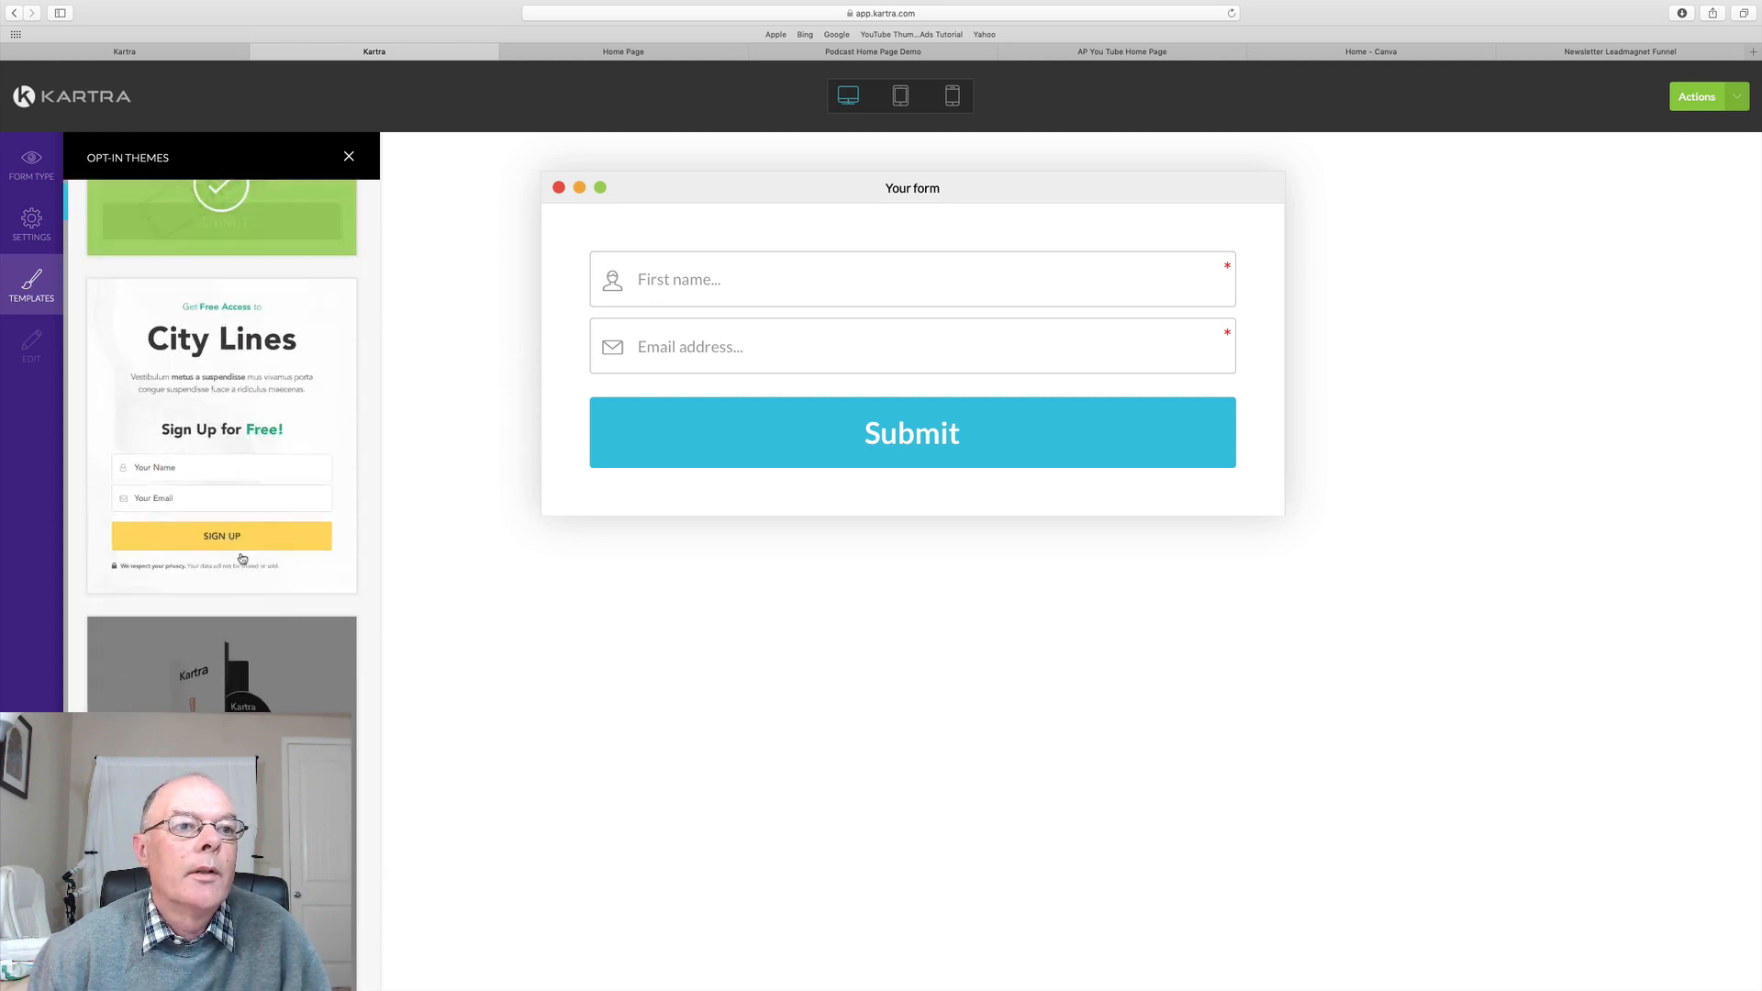
scroll(242, 558, up, 2)
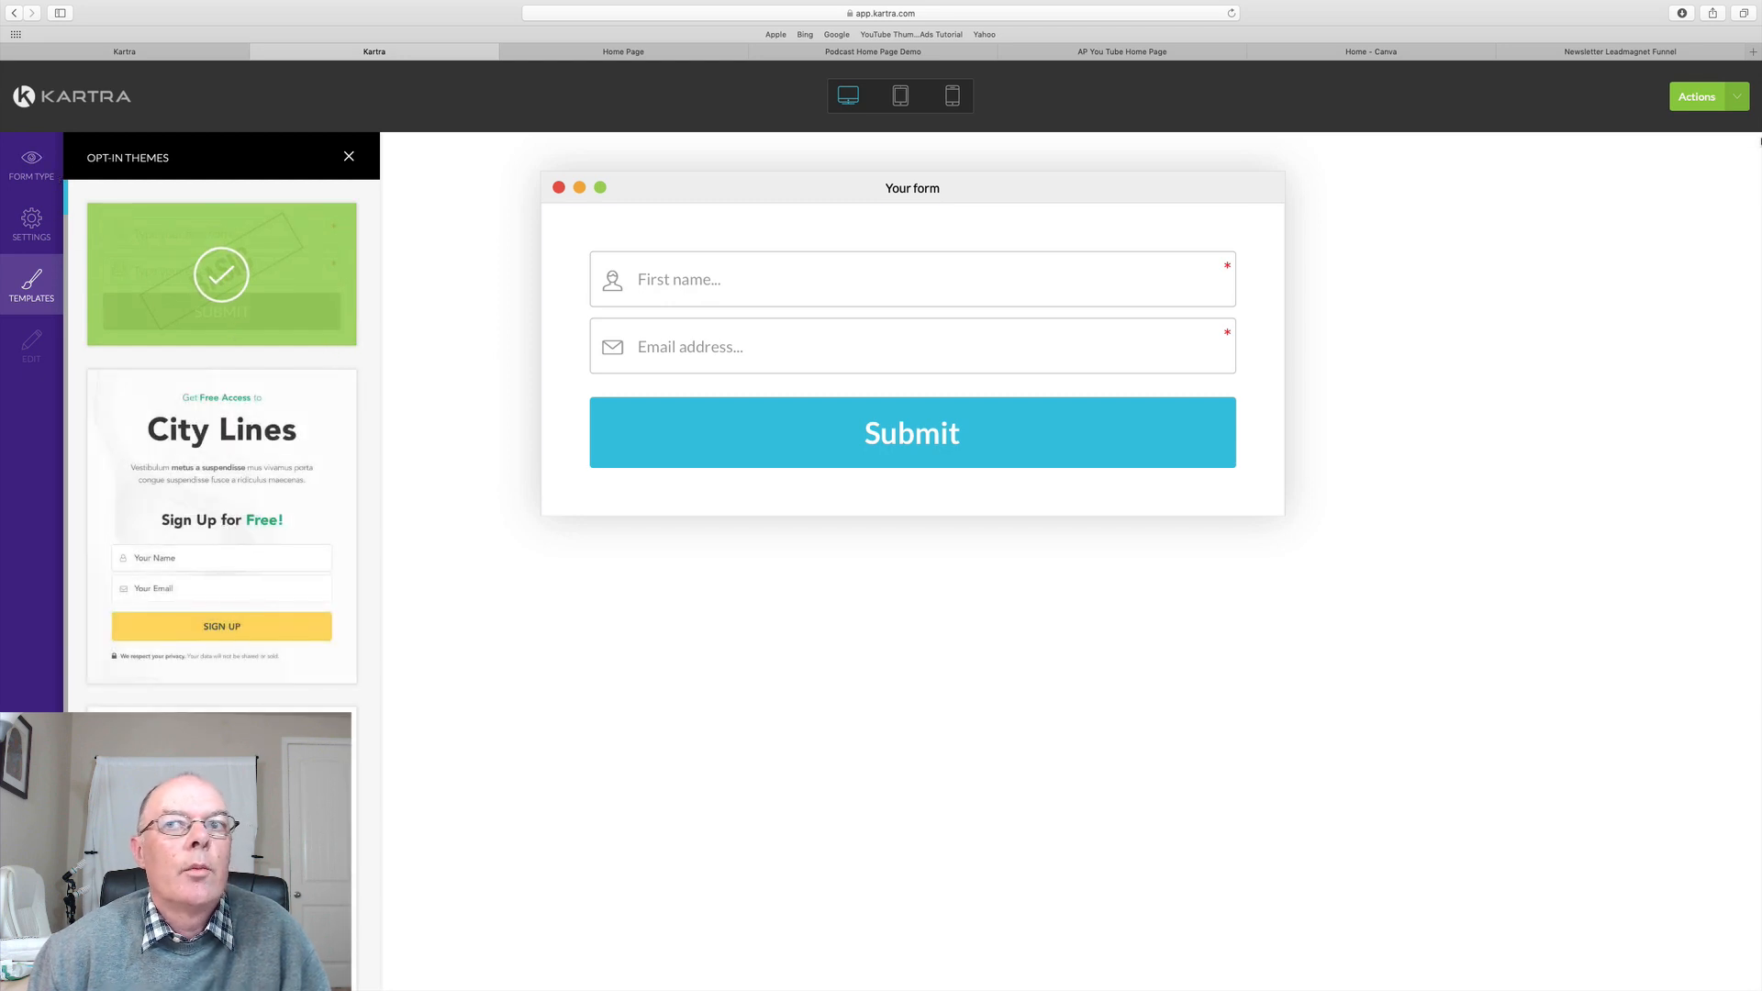
click(1744, 101)
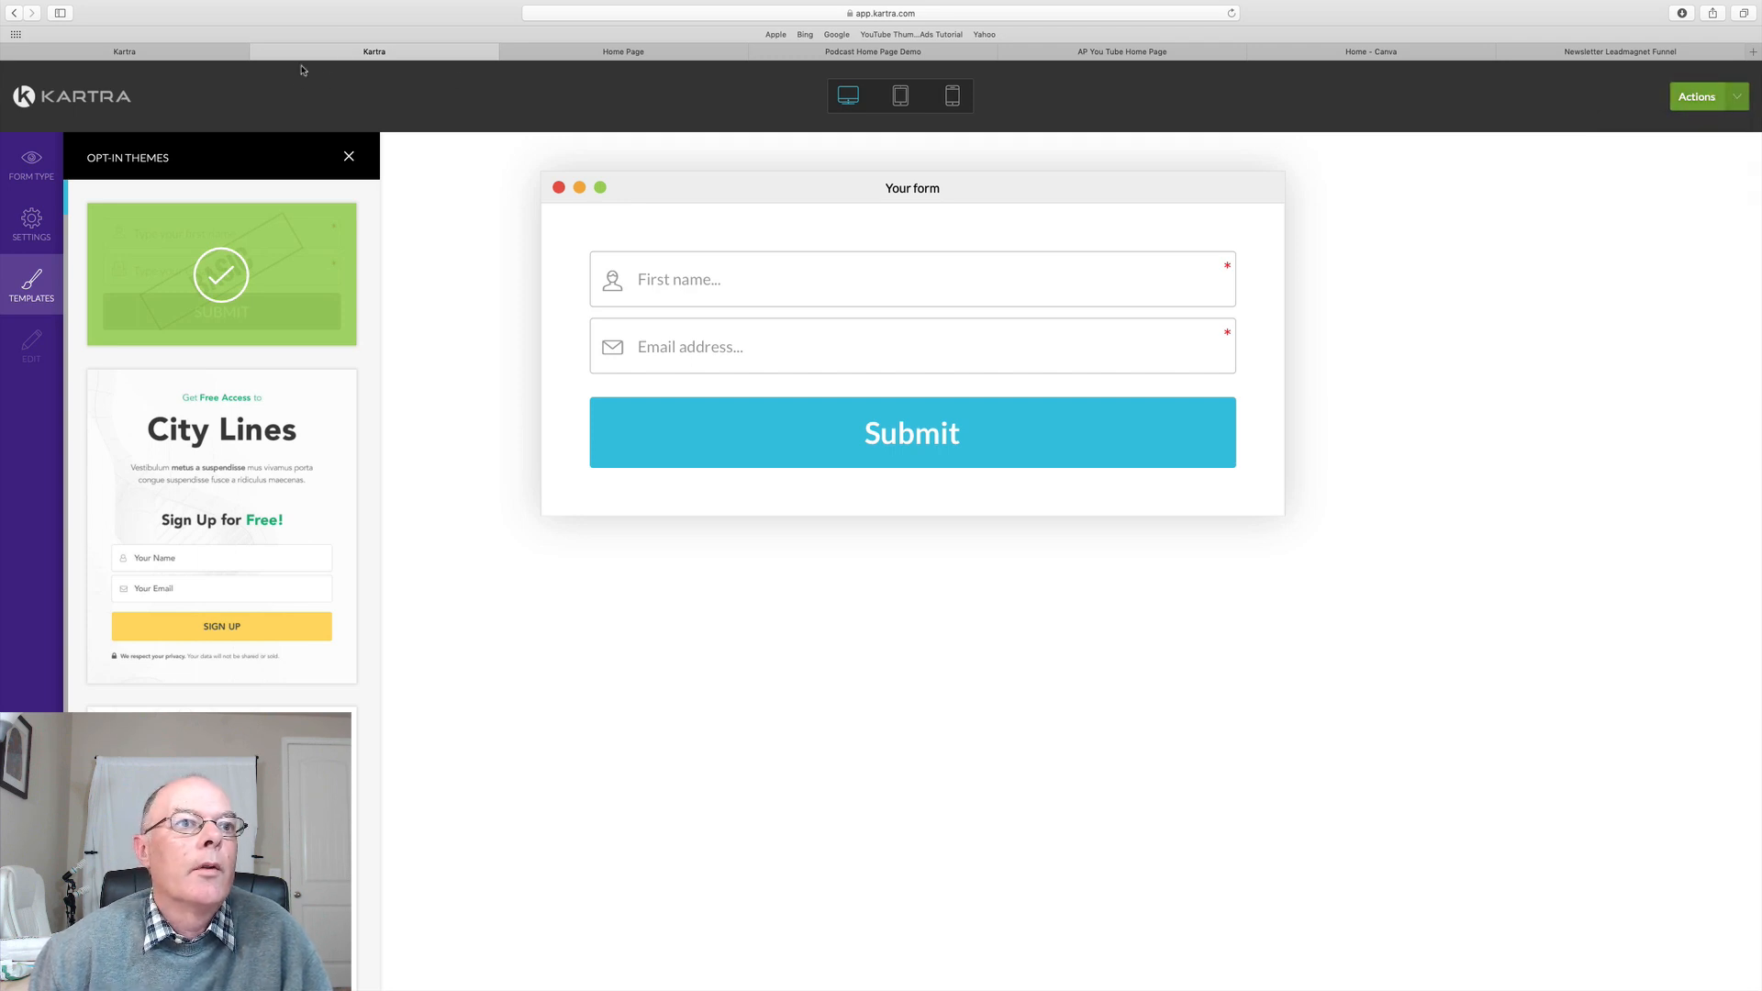
Return to the form design, keep it used in a Kartra Page, Kartra Video or Kartra Calendar, and finish the form
click(96, 103)
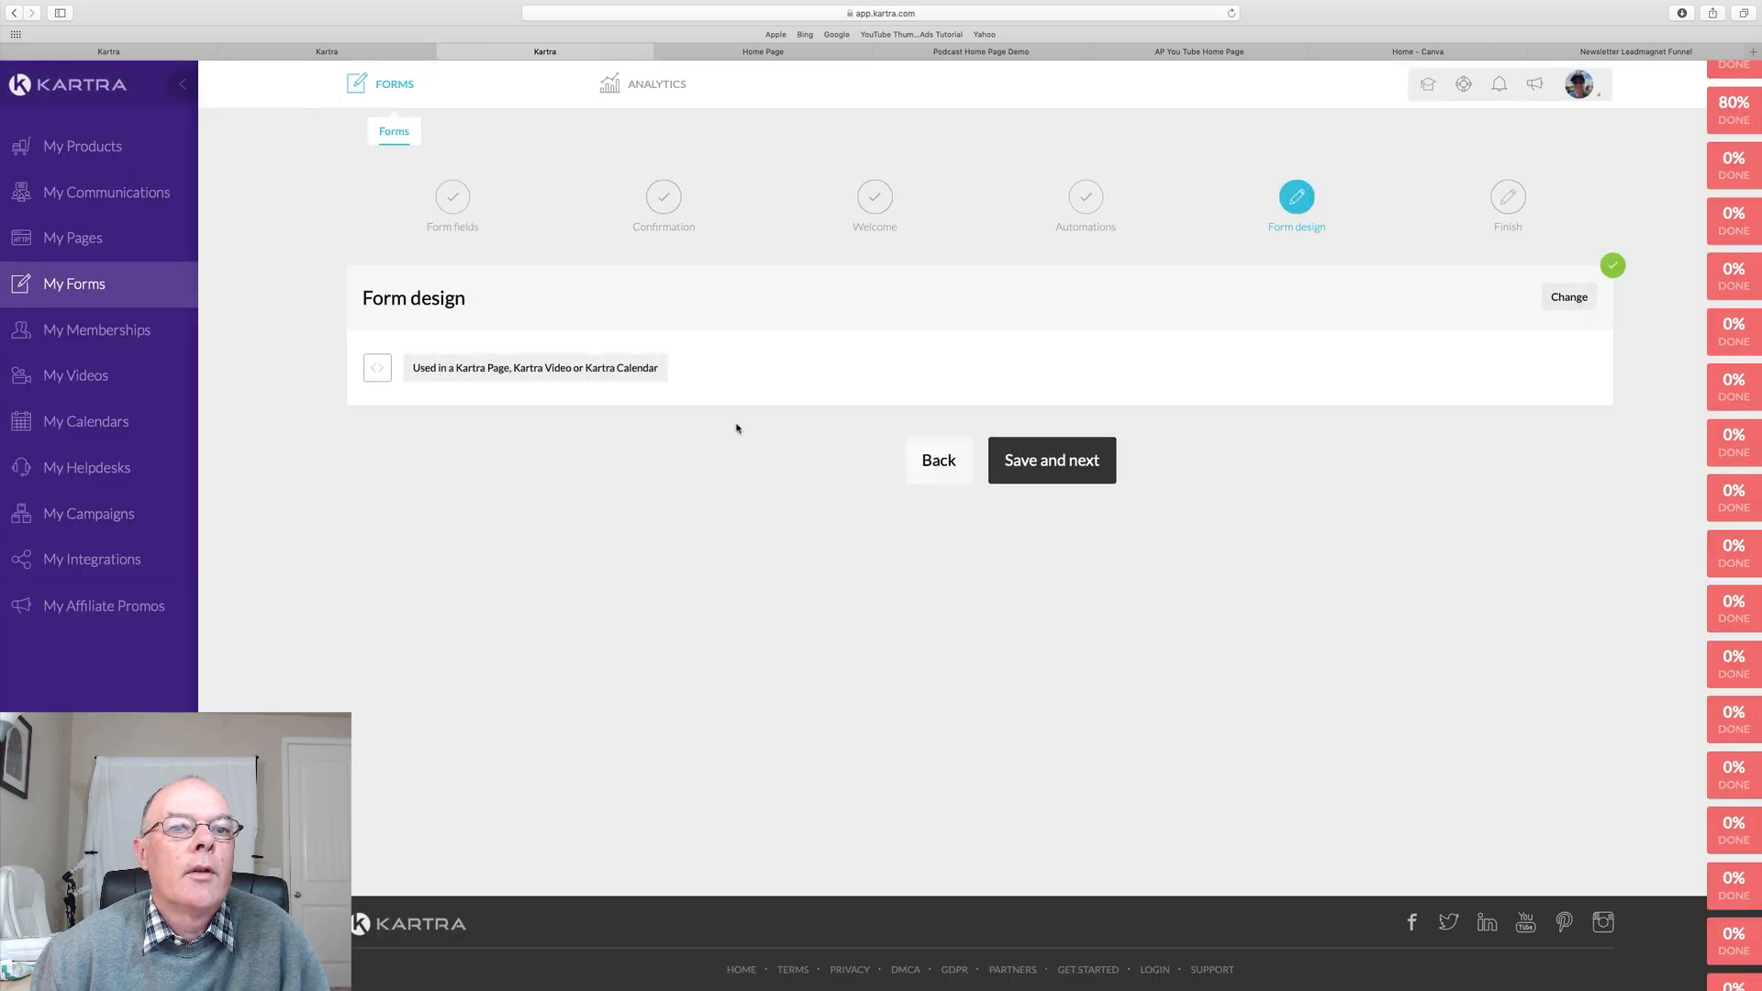
click(1083, 461)
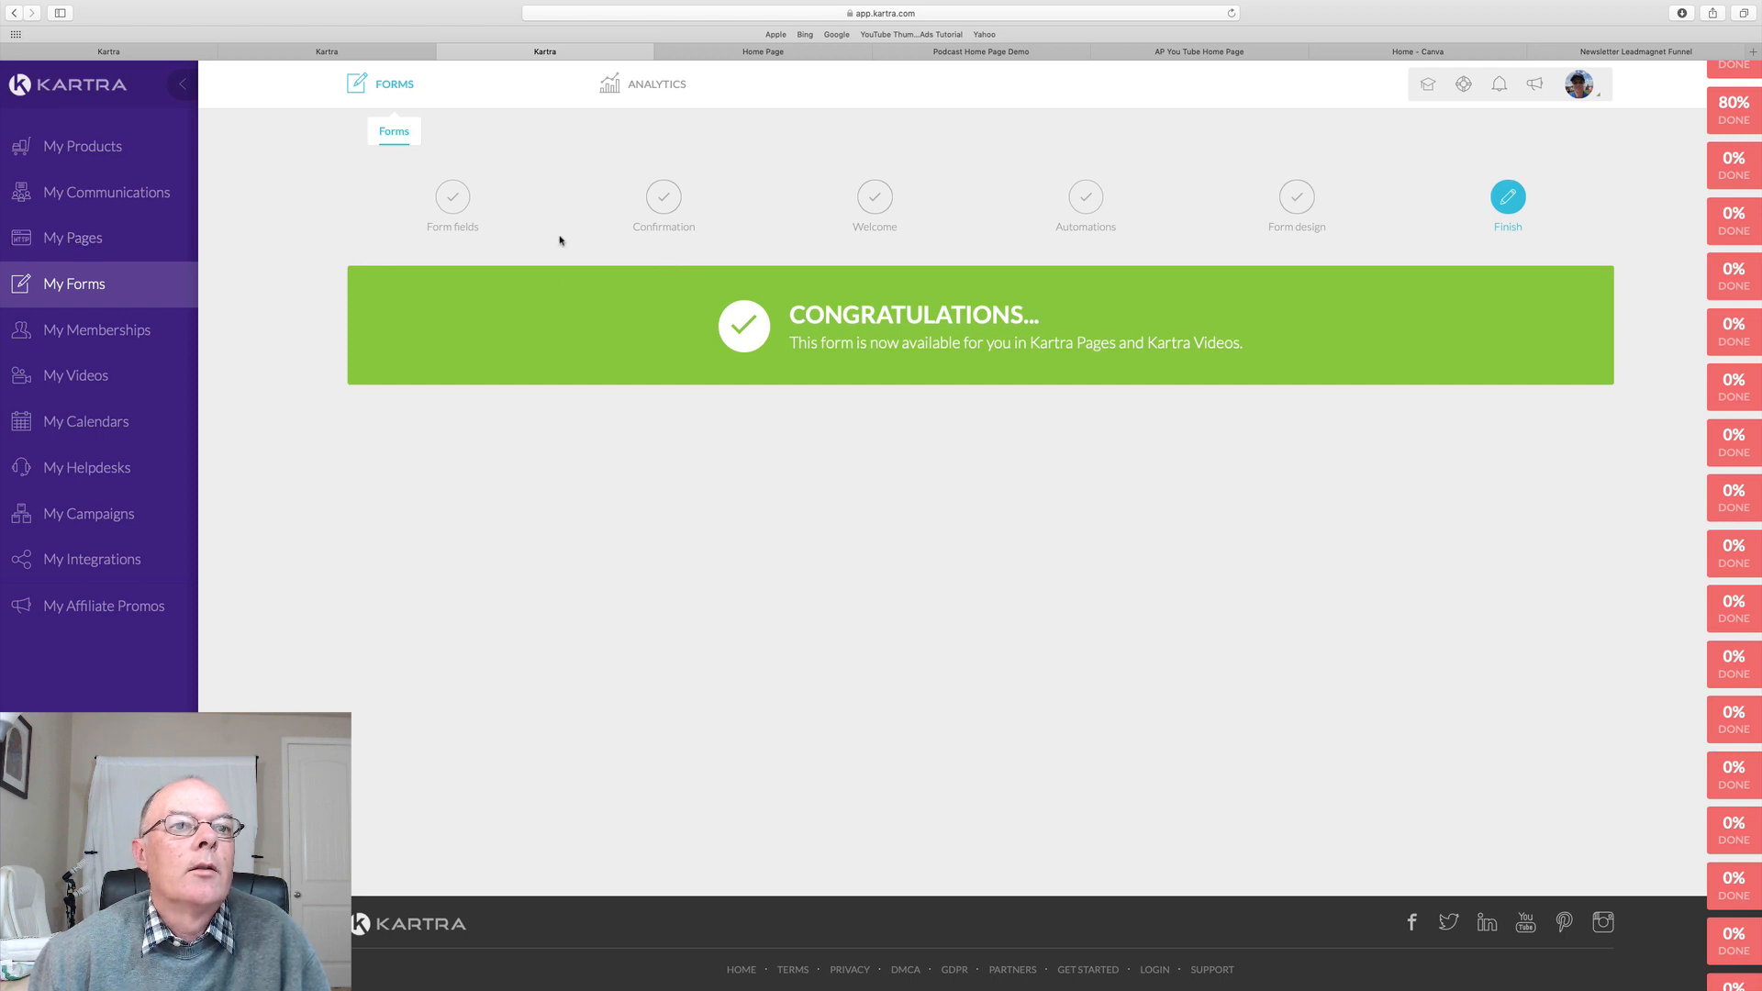
Return to the LeadMag List Builder campaign's assets, closing the surplus Kartra tabs, and open the campaign's pages
click(76, 245)
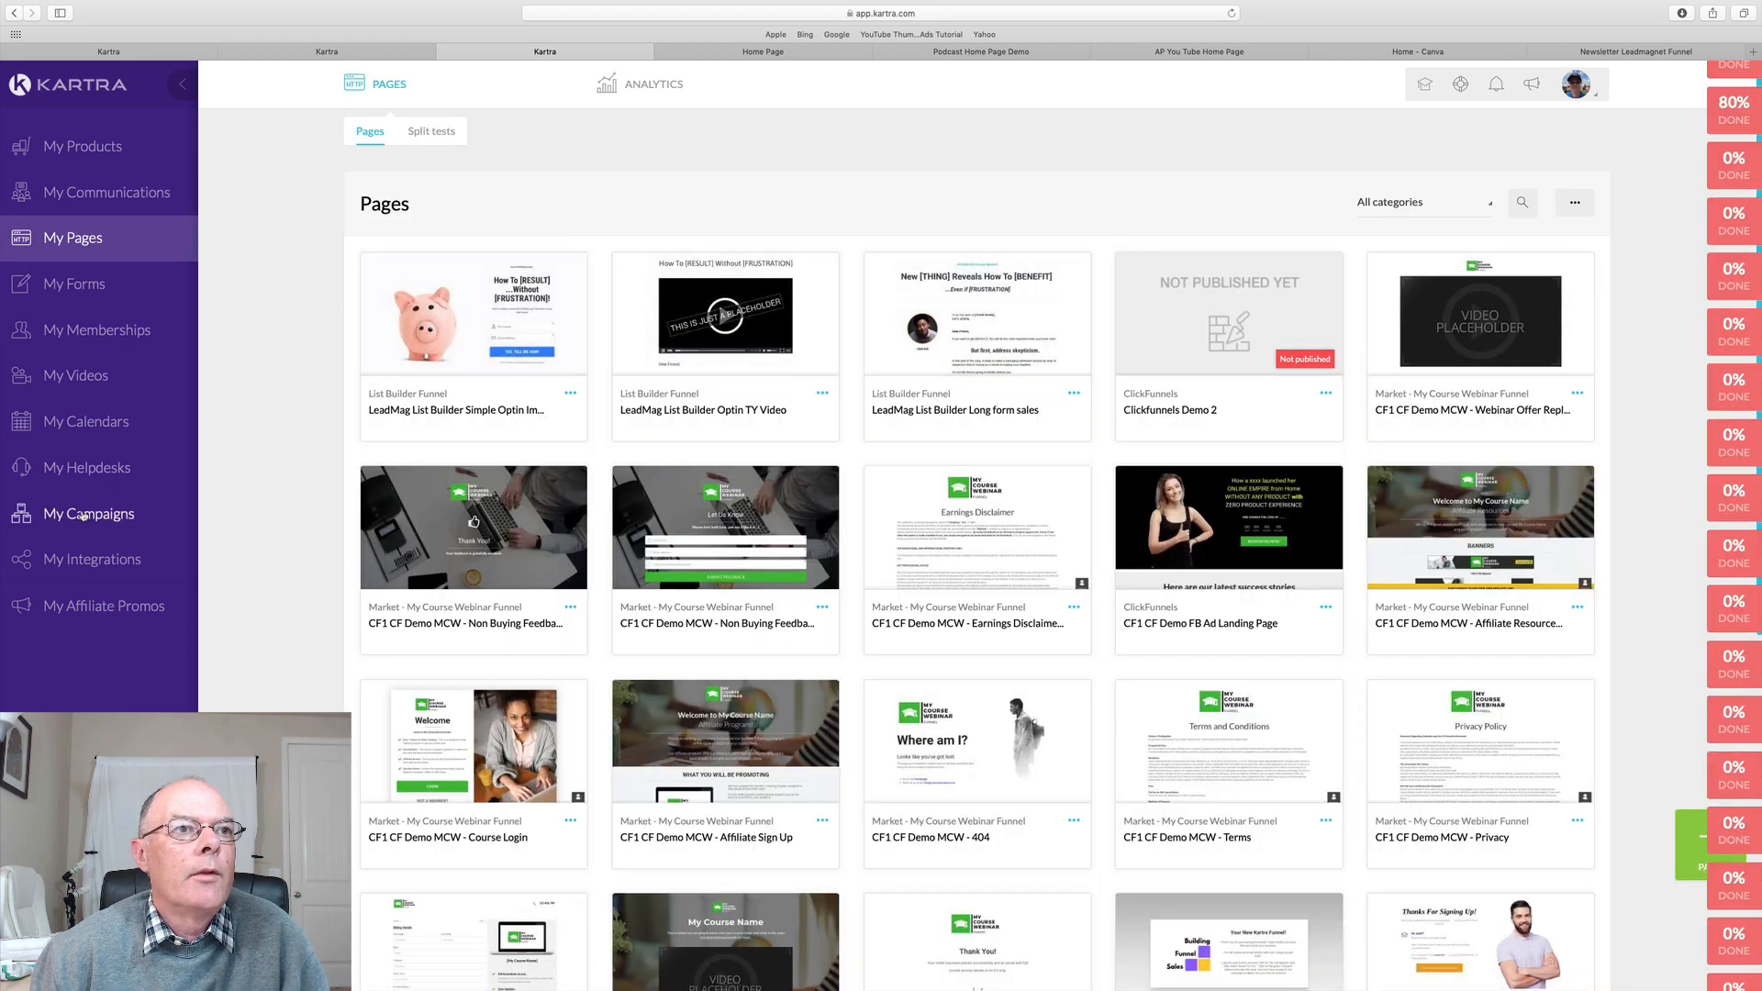
click(276, 57)
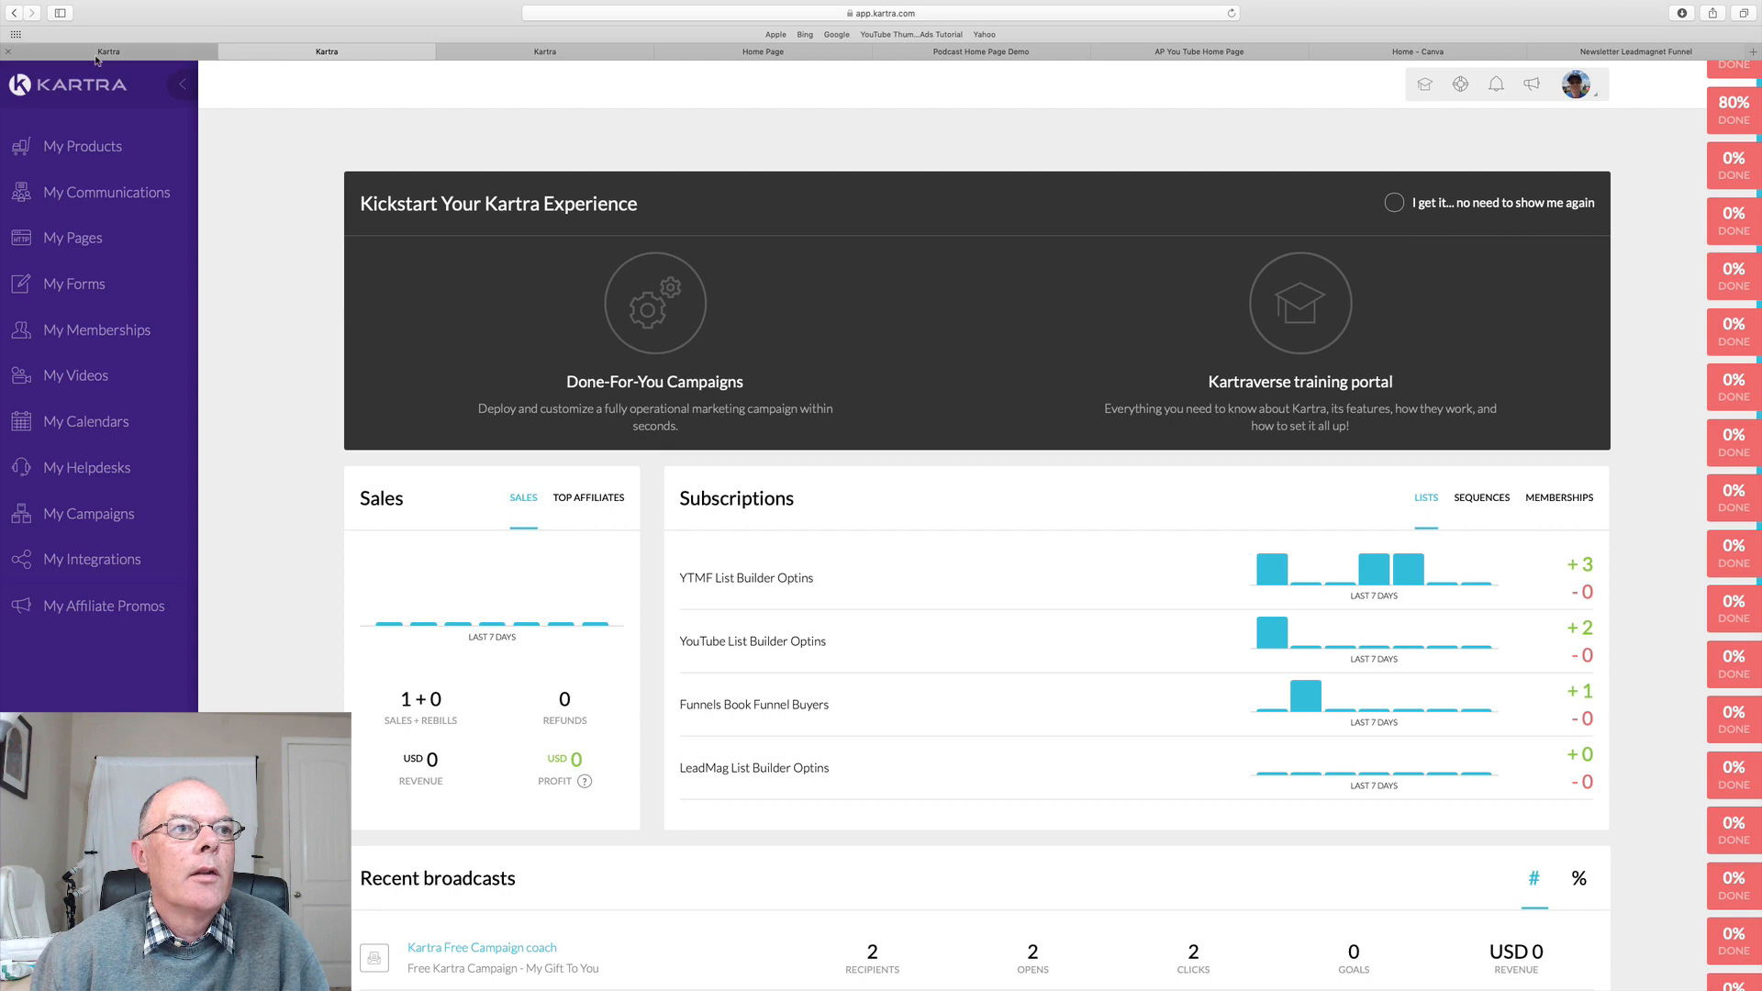
click(171, 55)
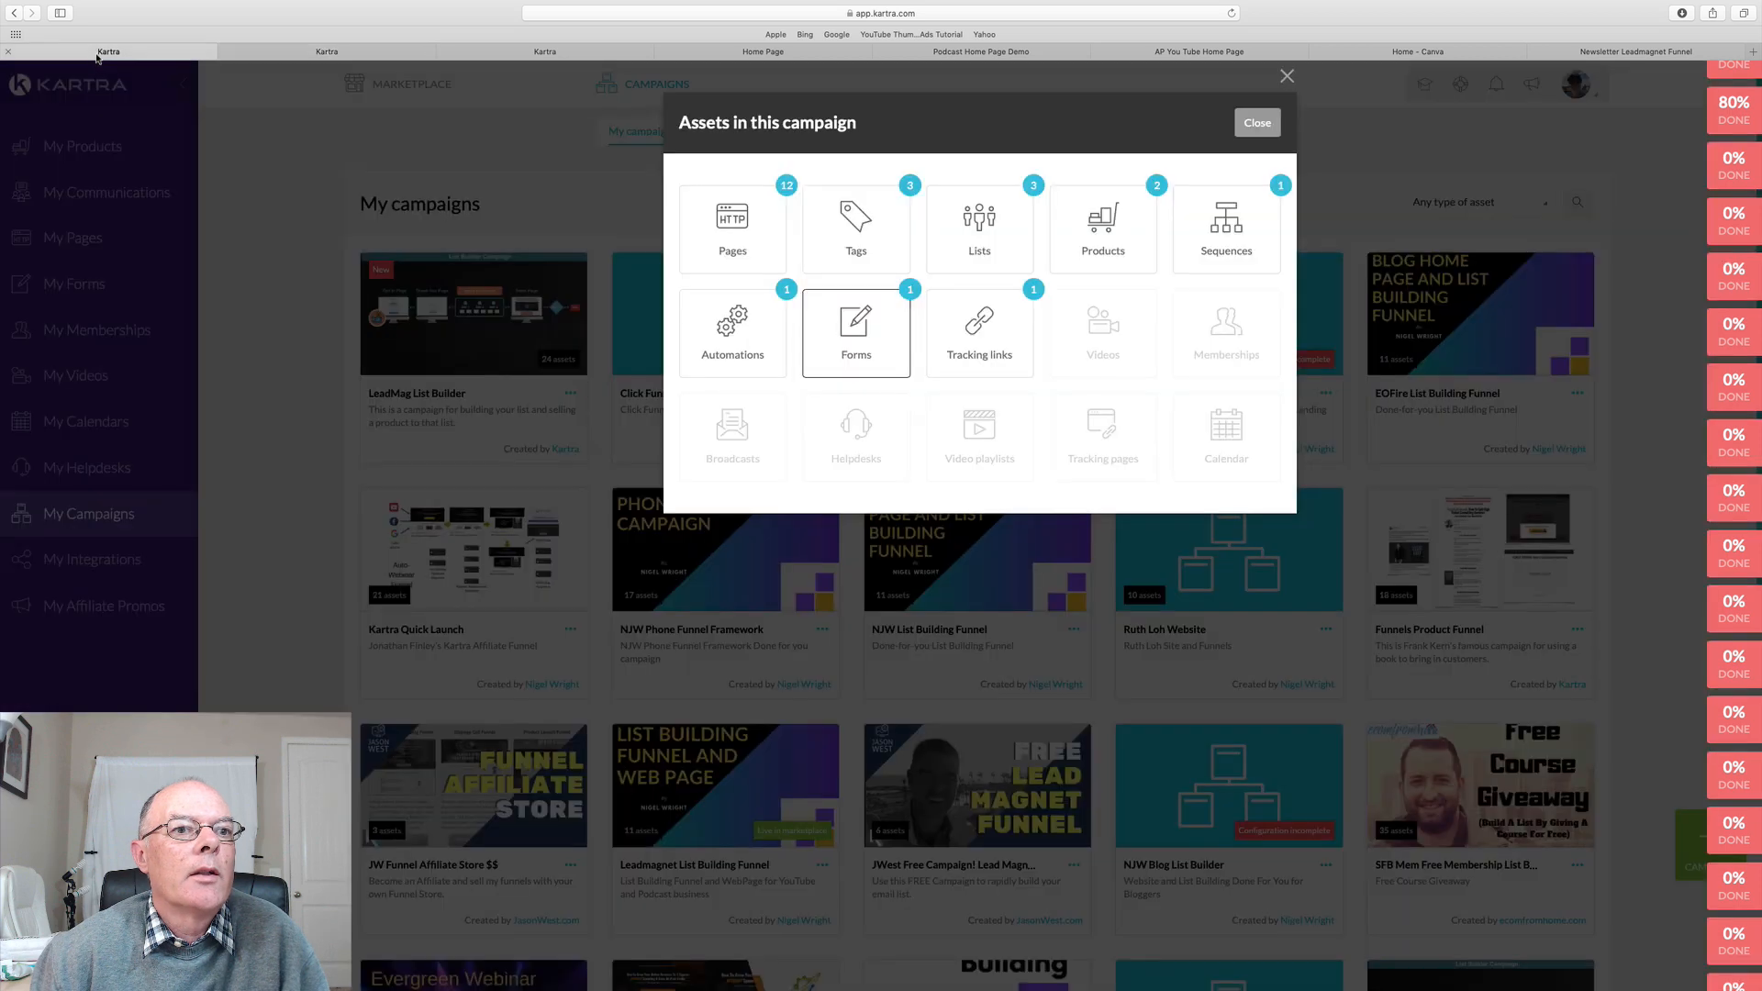
click(739, 233)
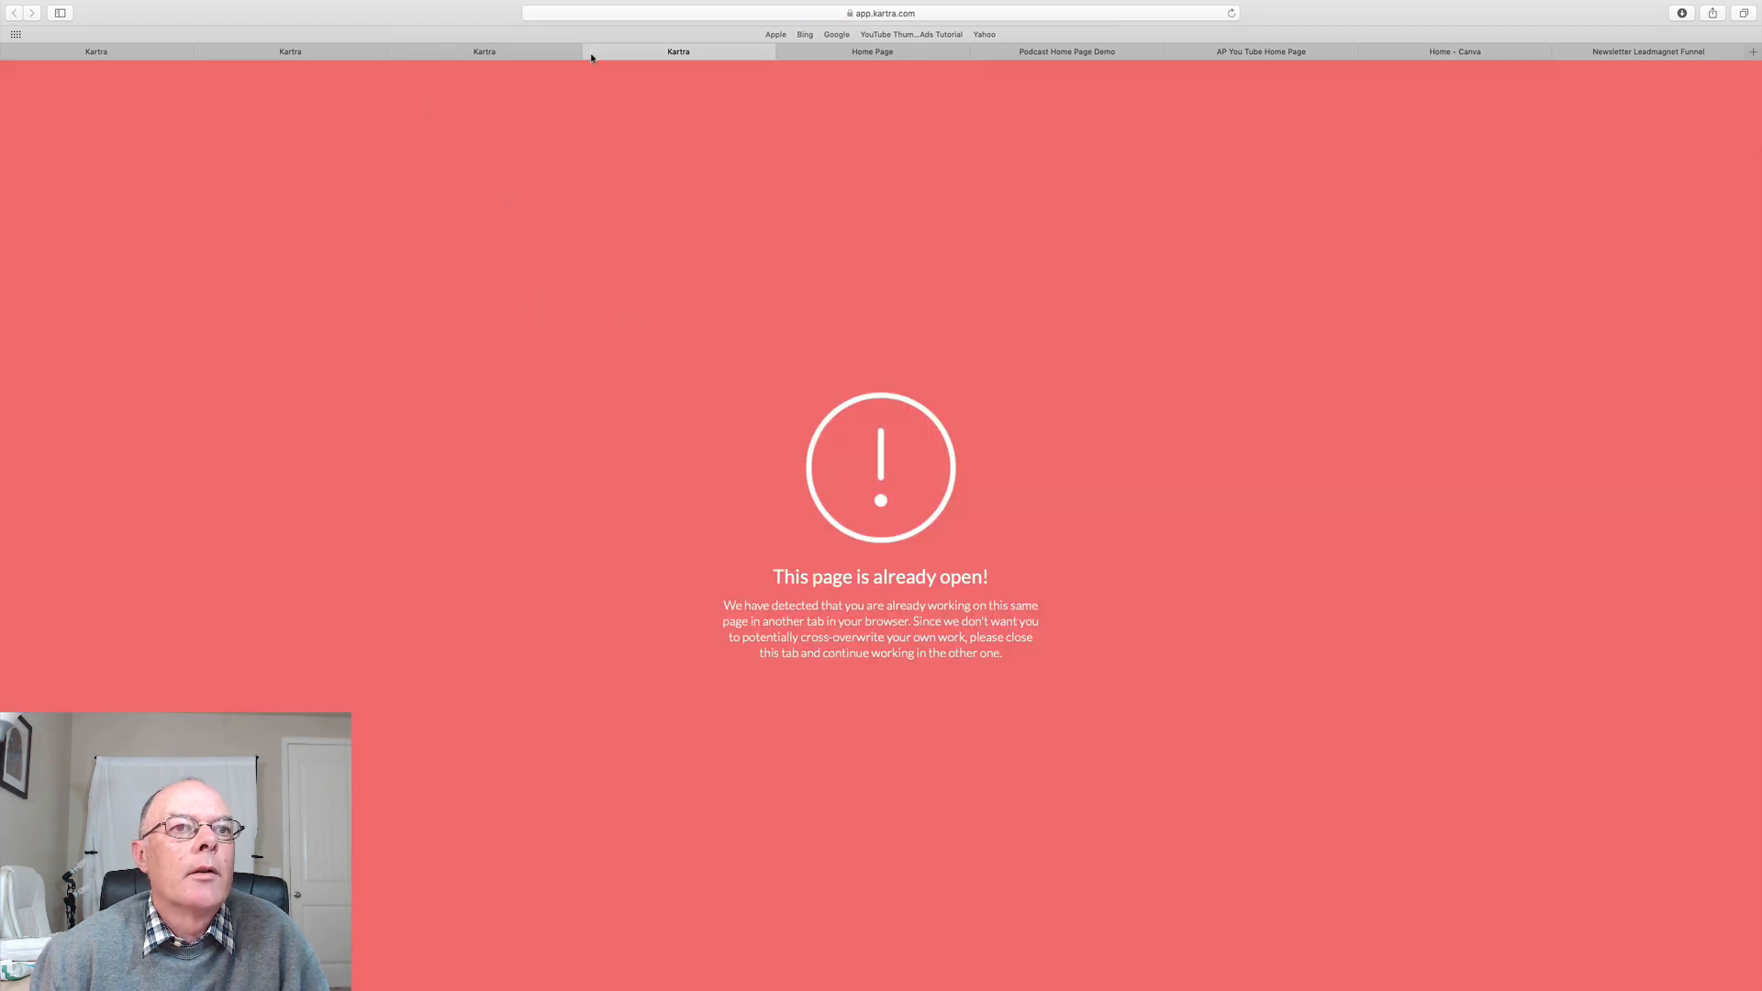
click(590, 53)
click(400, 52)
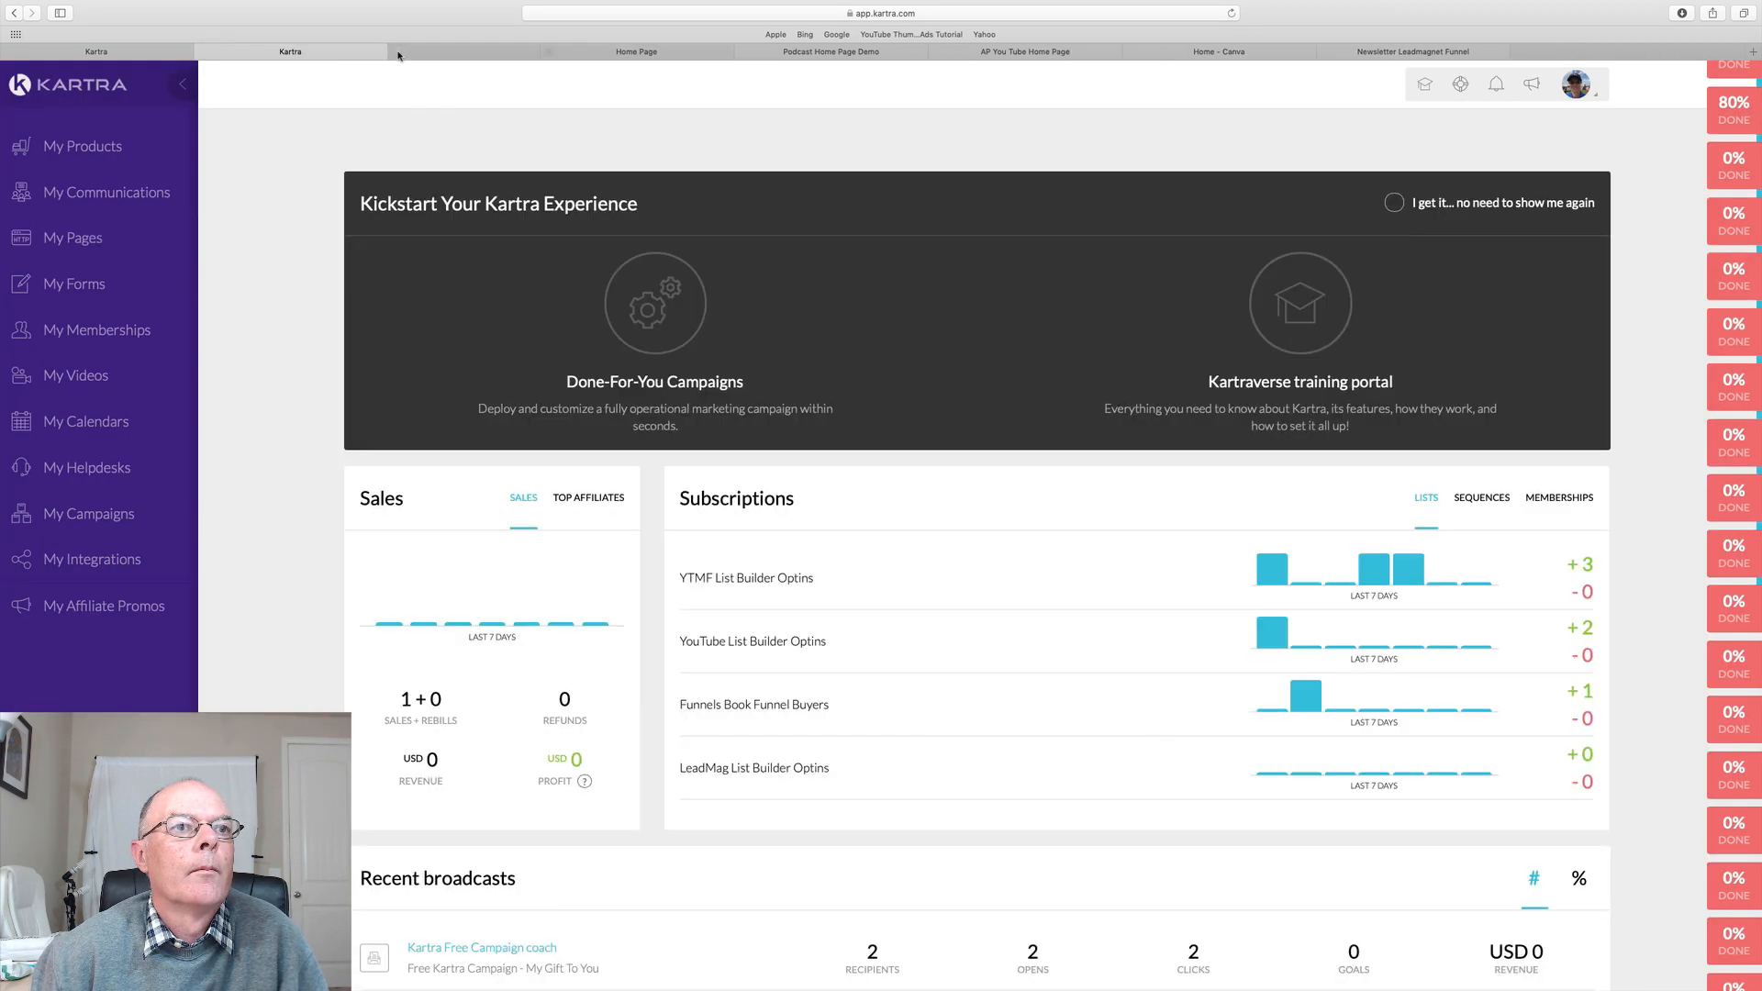
click(202, 52)
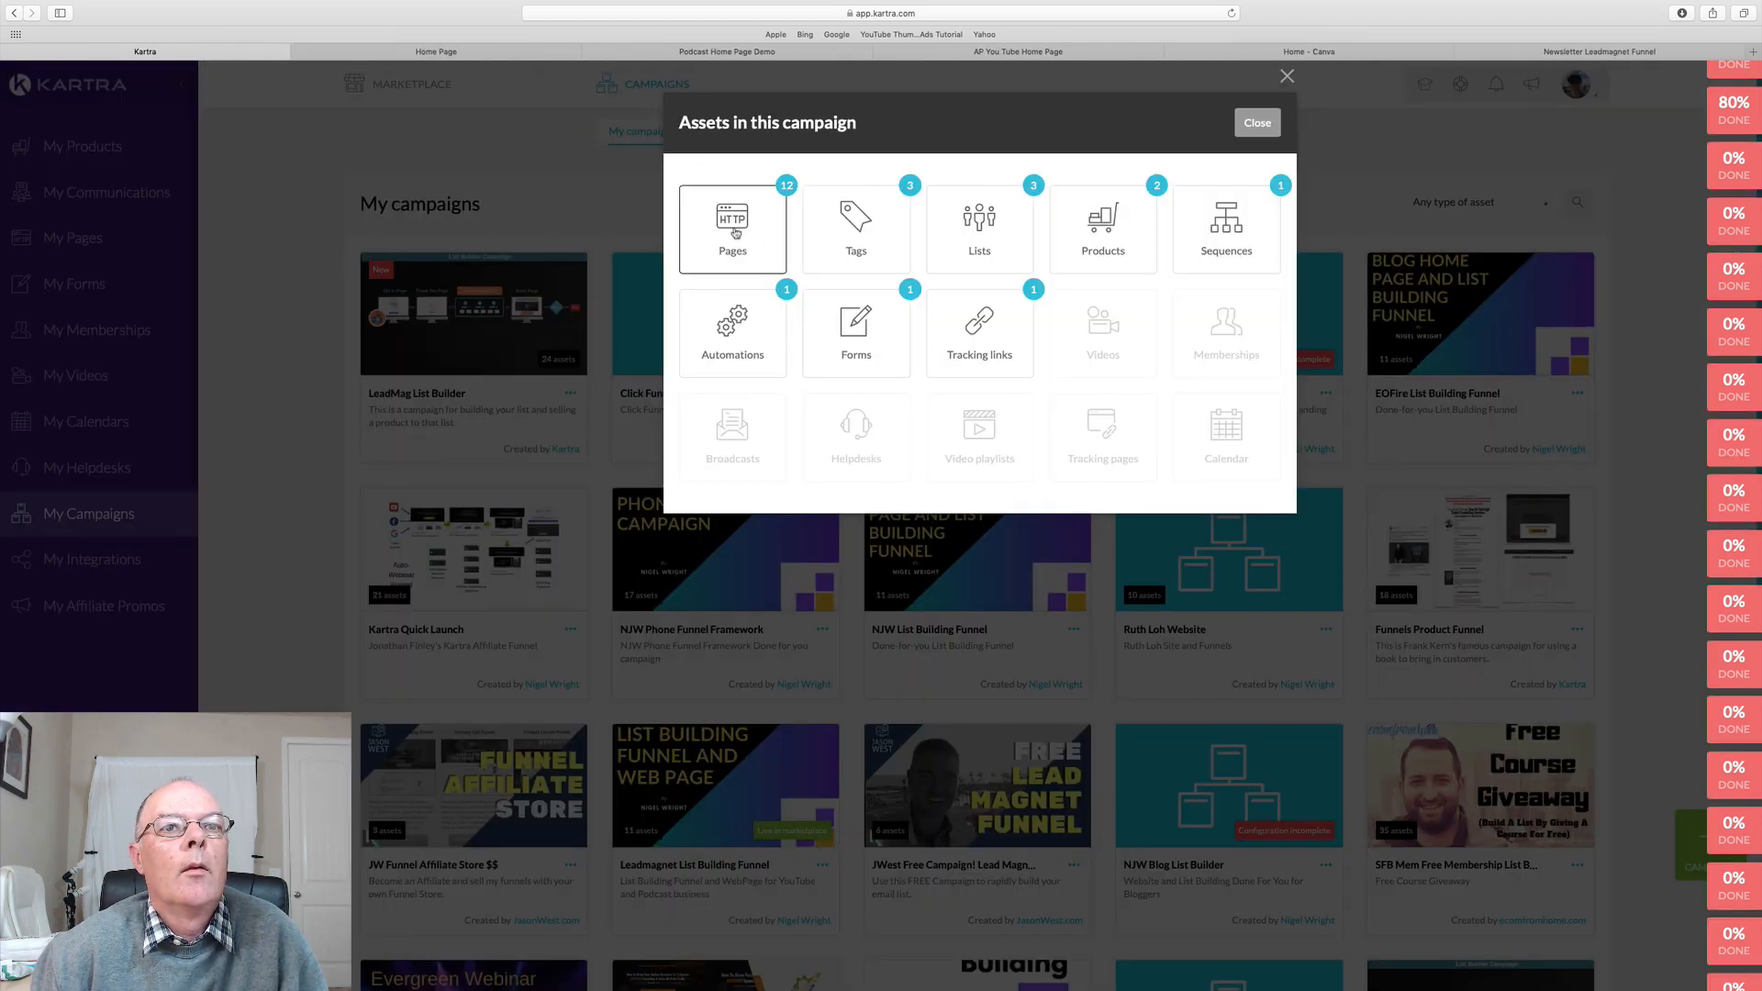
click(734, 230)
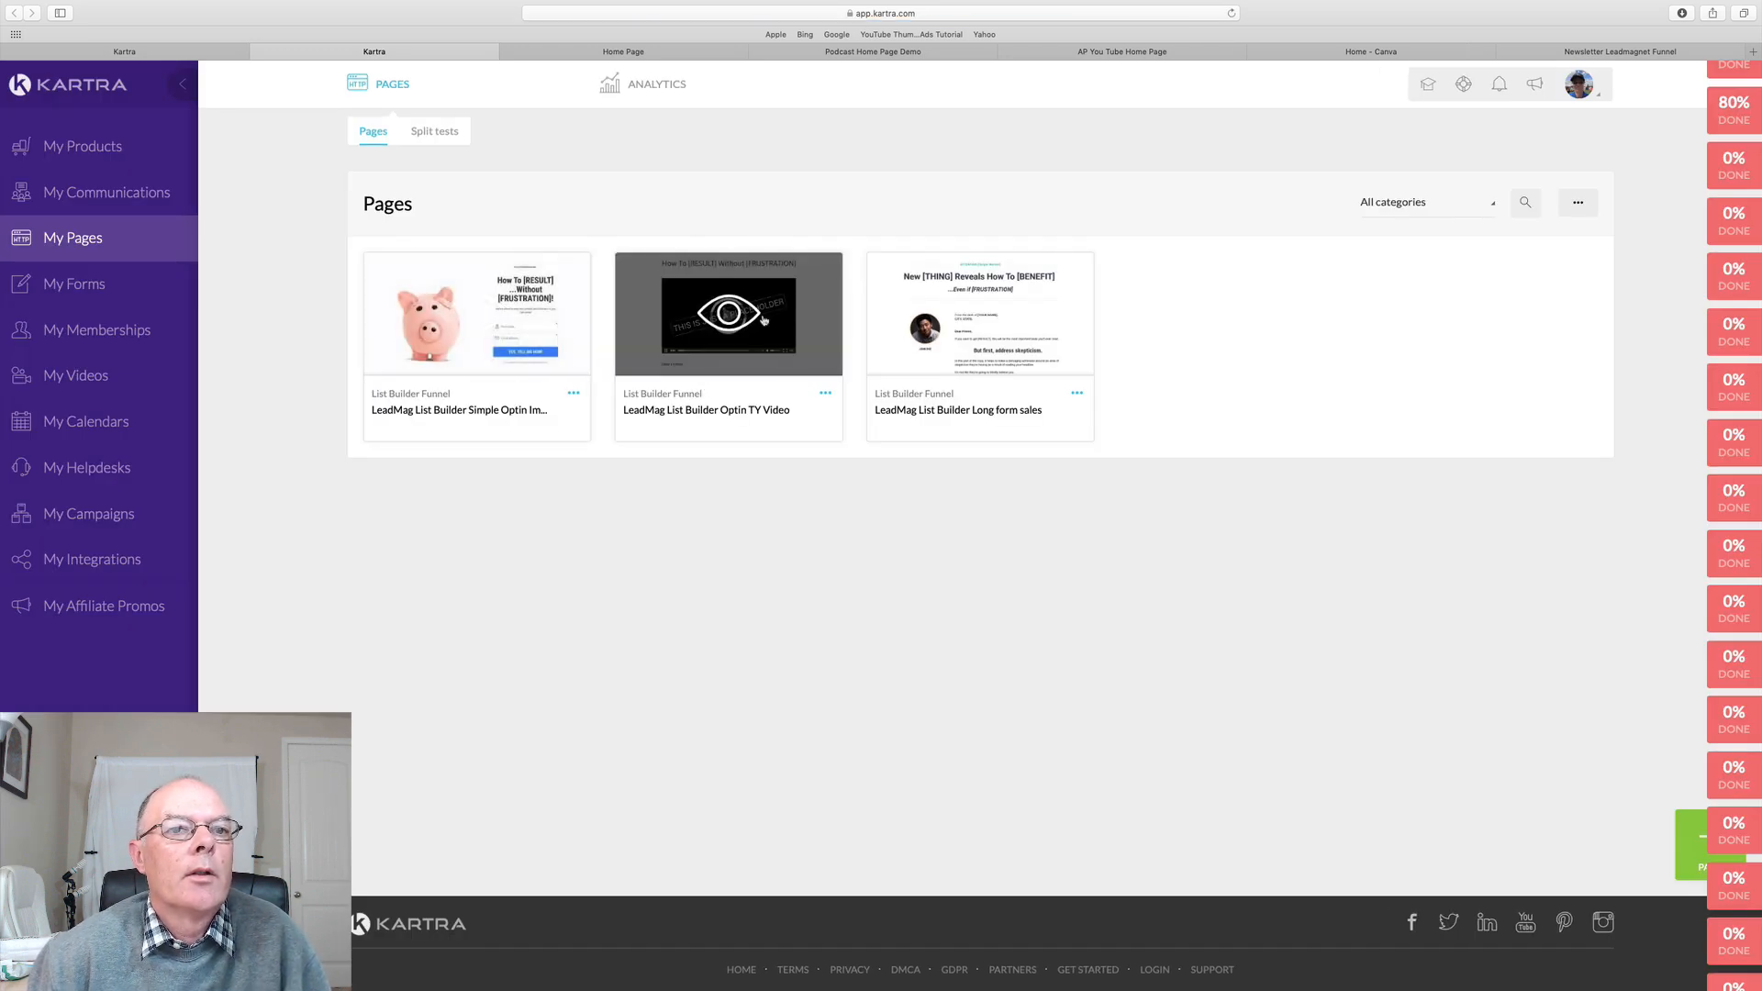
Open the Long form sales page's edit settings, review the newsletter sign-up pop-up and section on the Podcast Home Page Demo, and cancel the edit
click(1078, 395)
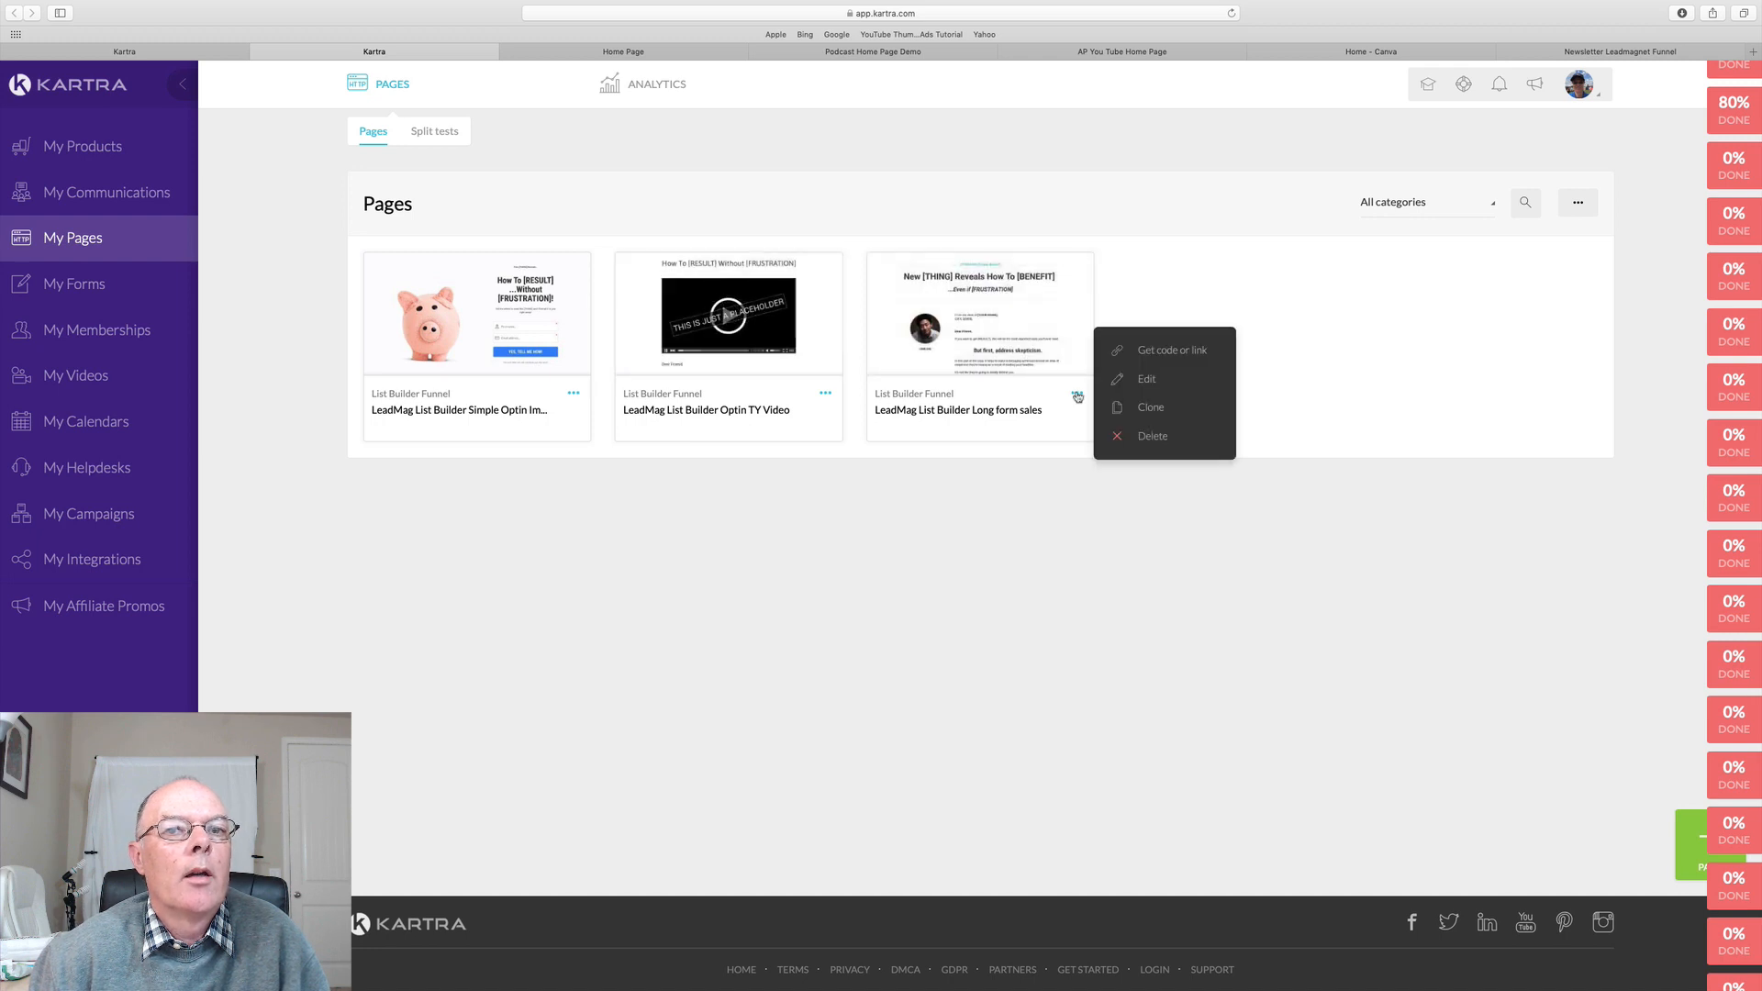
click(1146, 380)
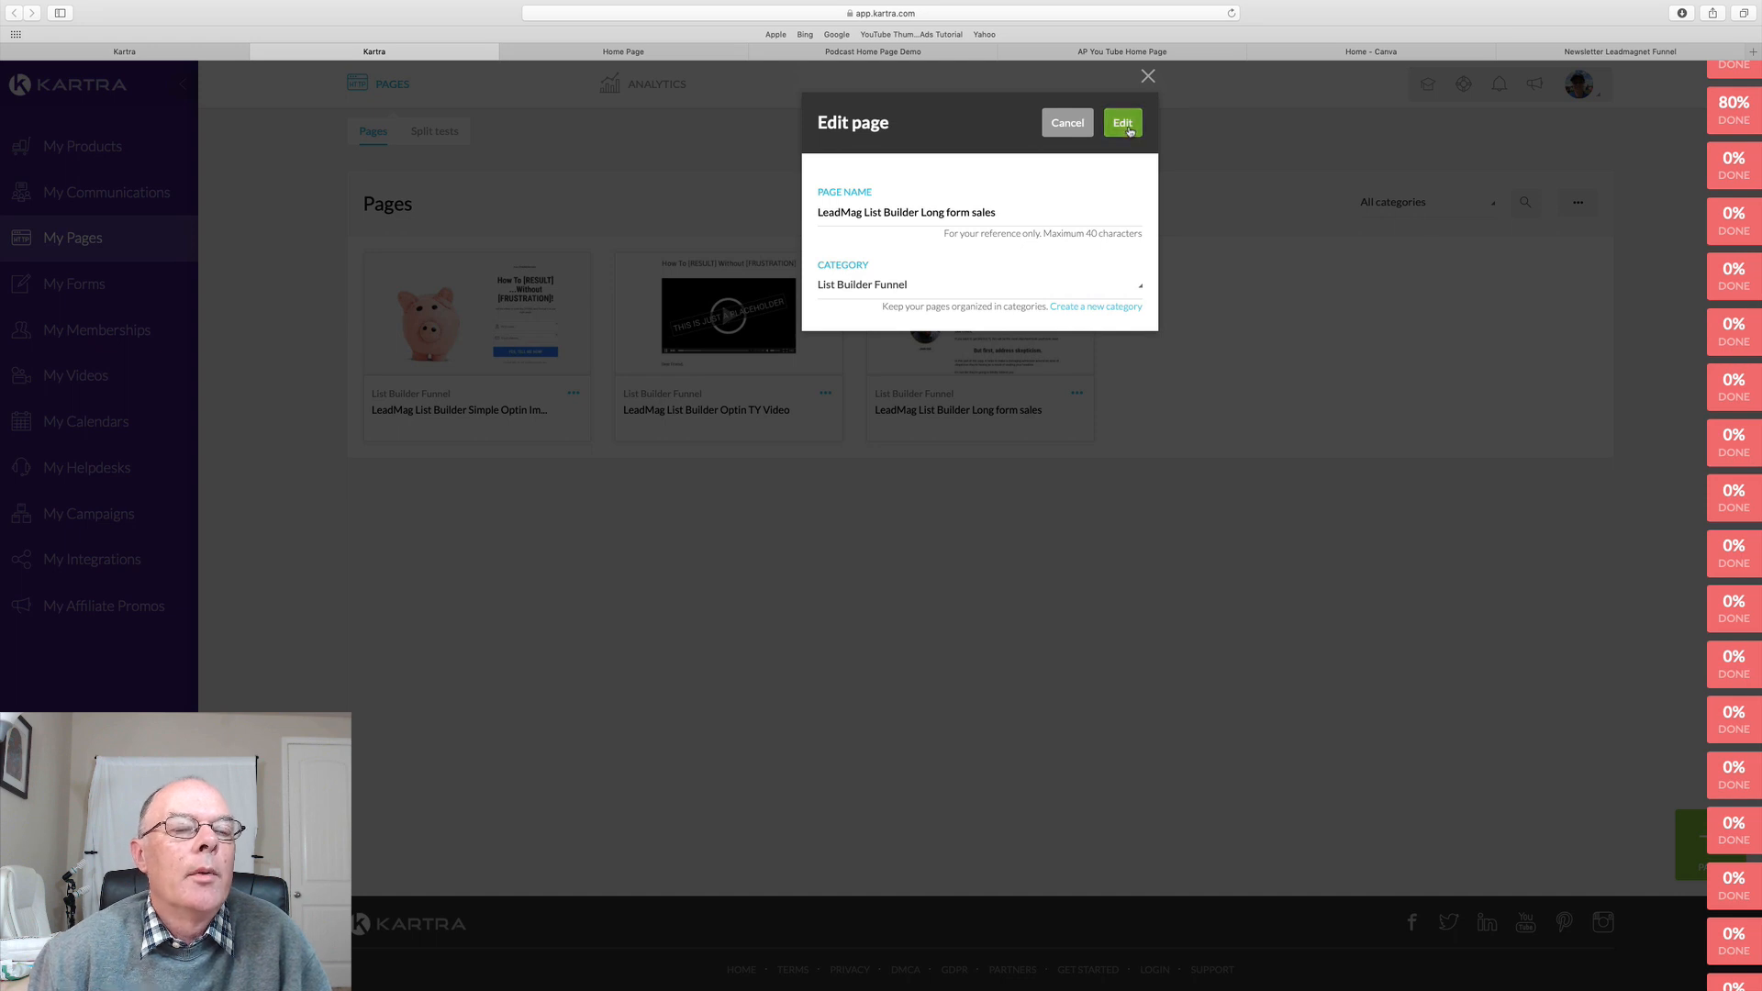
click(1134, 55)
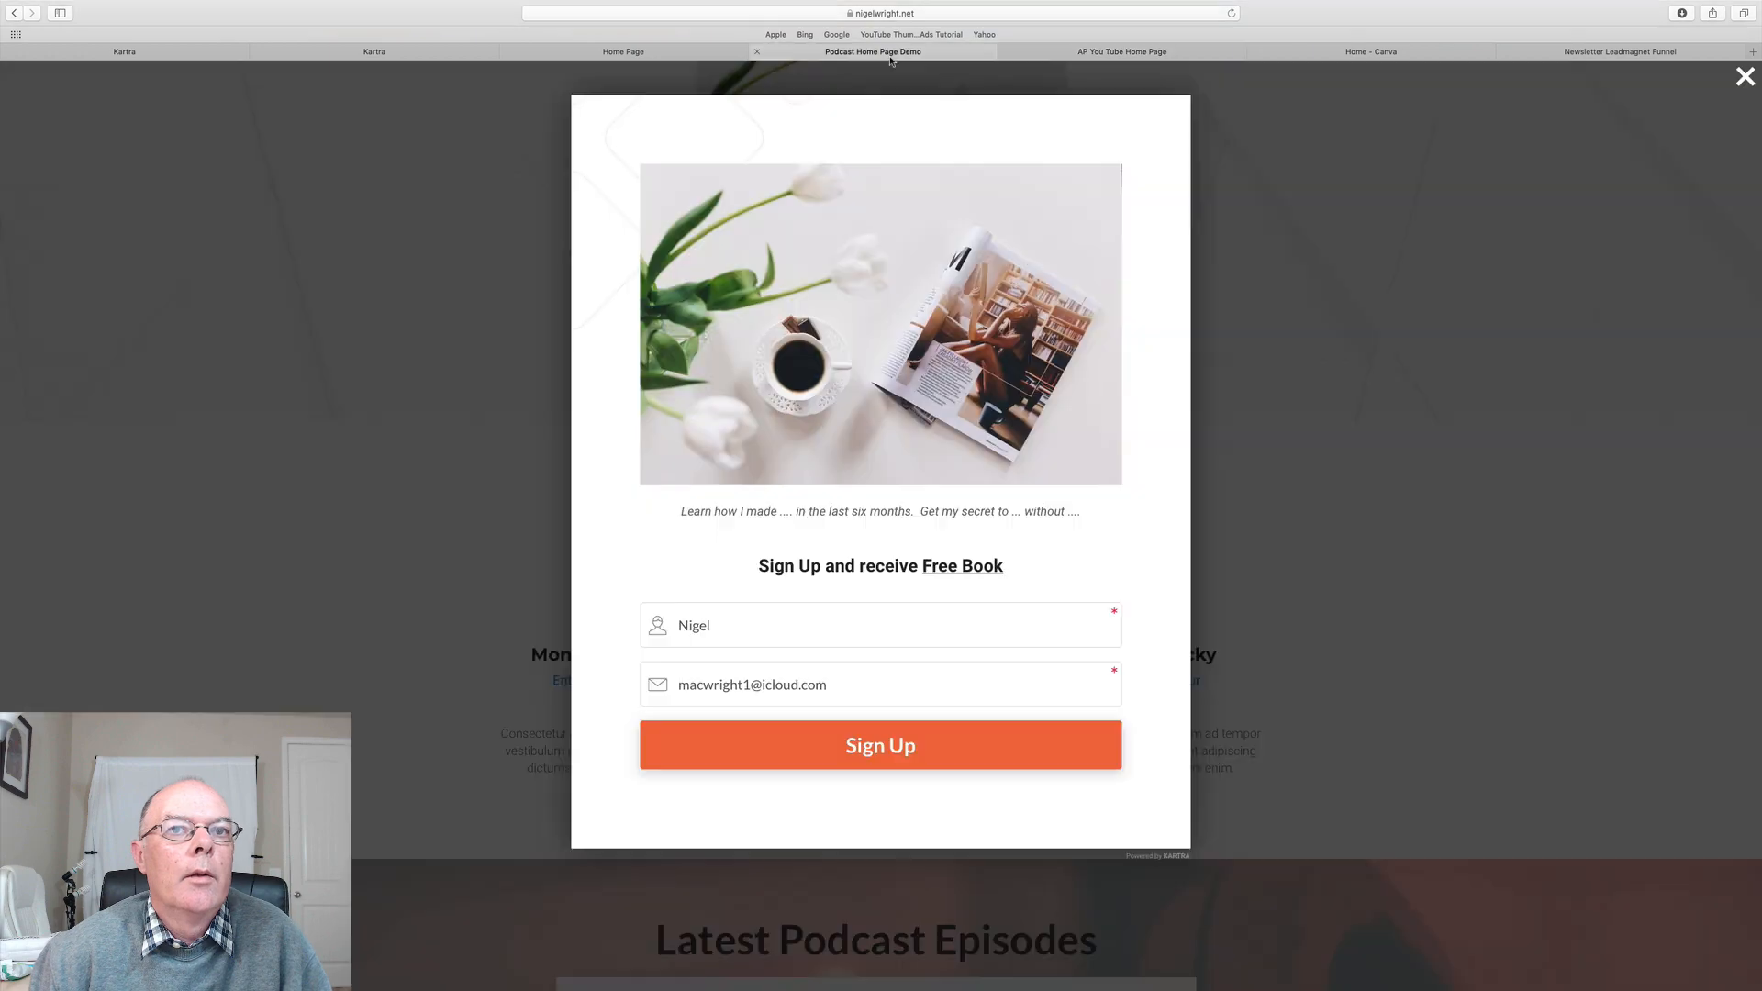
click(890, 55)
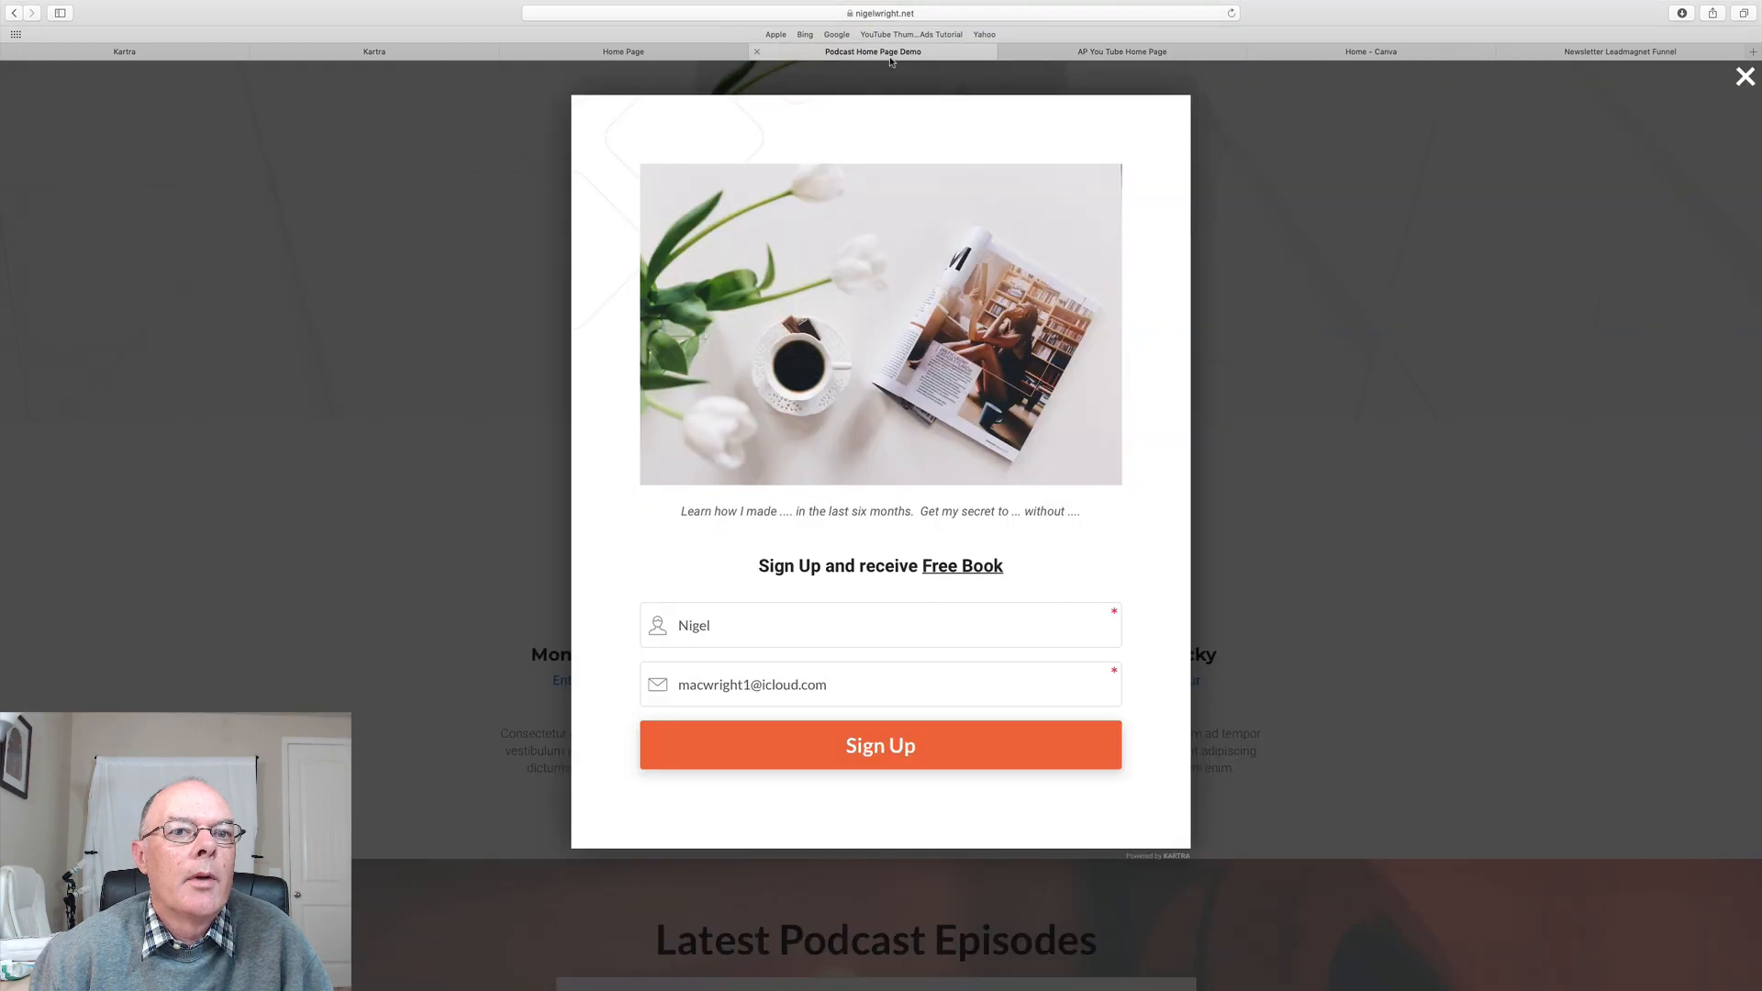
click(1744, 77)
click(579, 55)
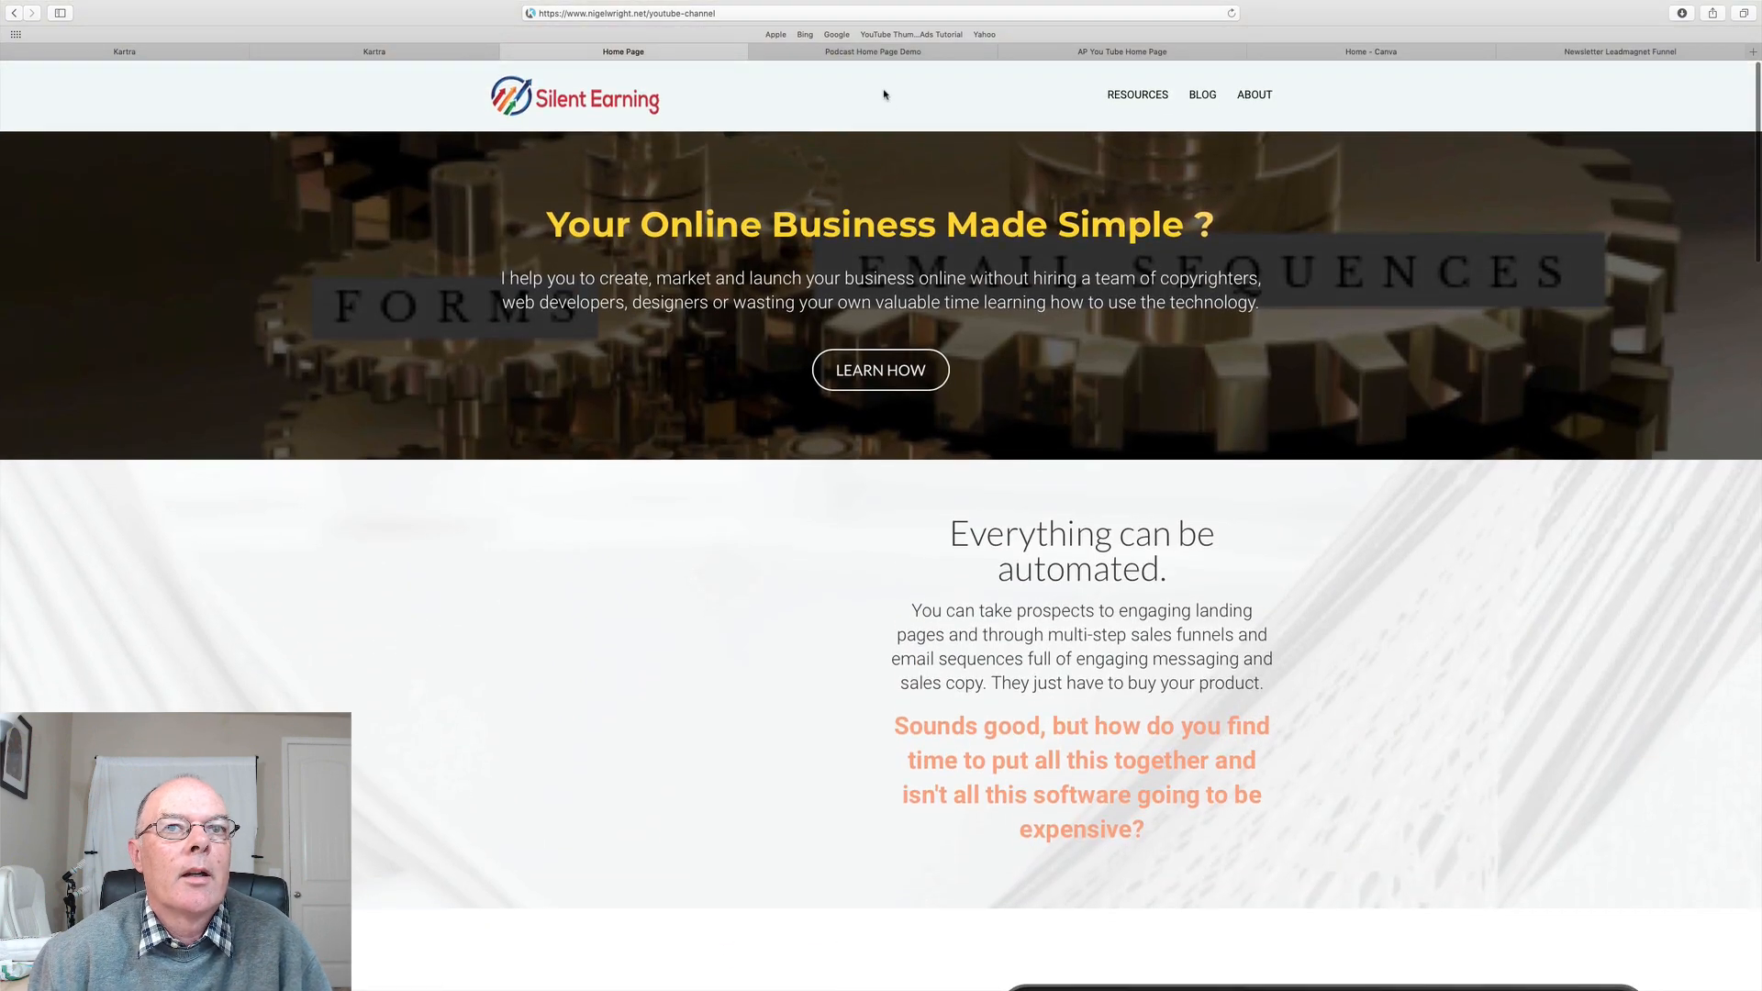
click(879, 53)
scroll(867, 285, up, 10)
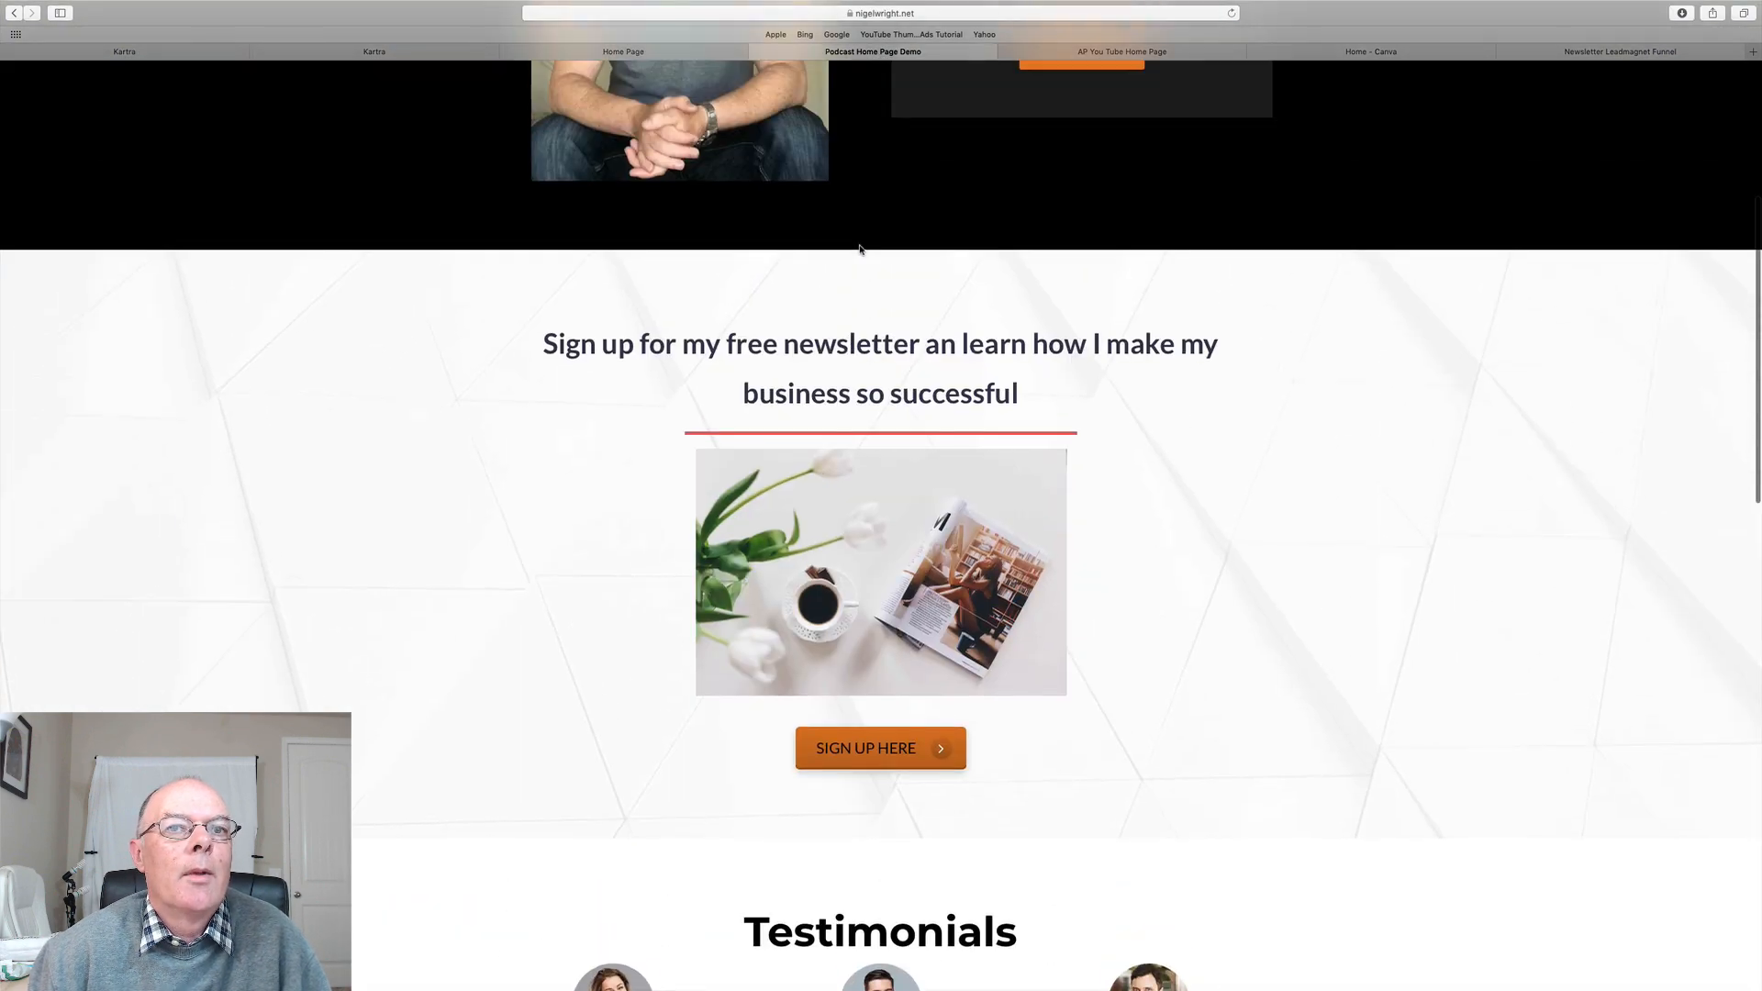
scroll(886, 264, down, 5)
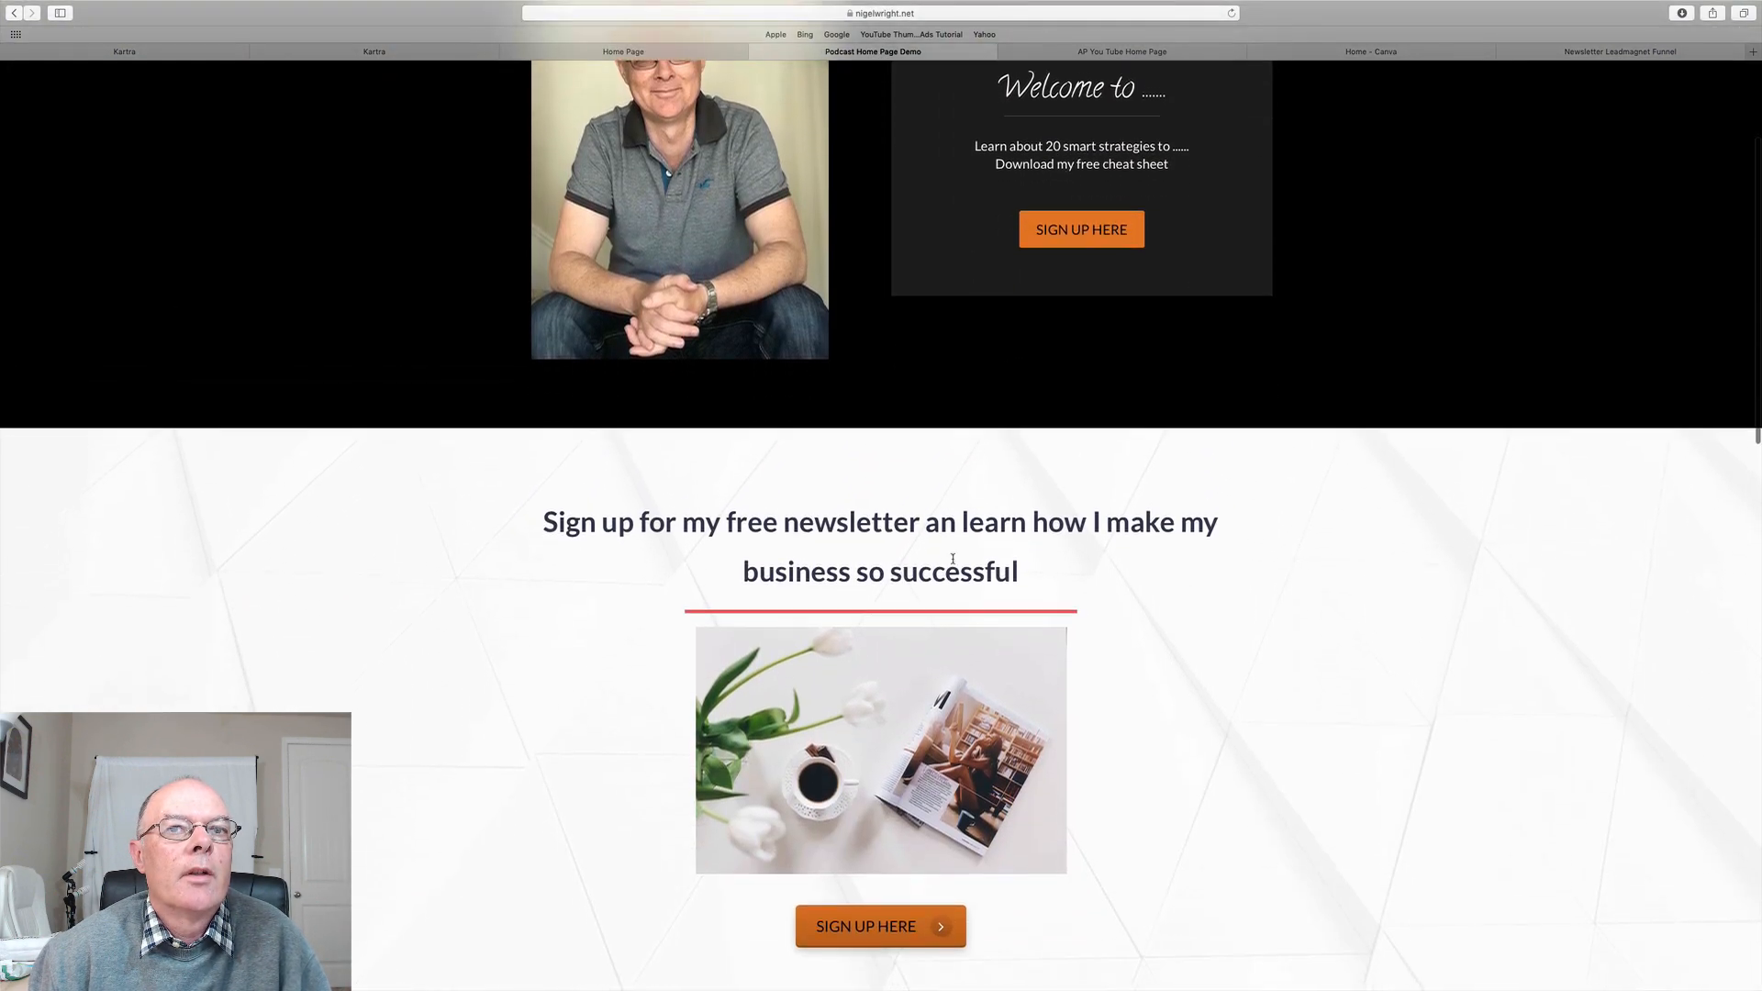
click(402, 55)
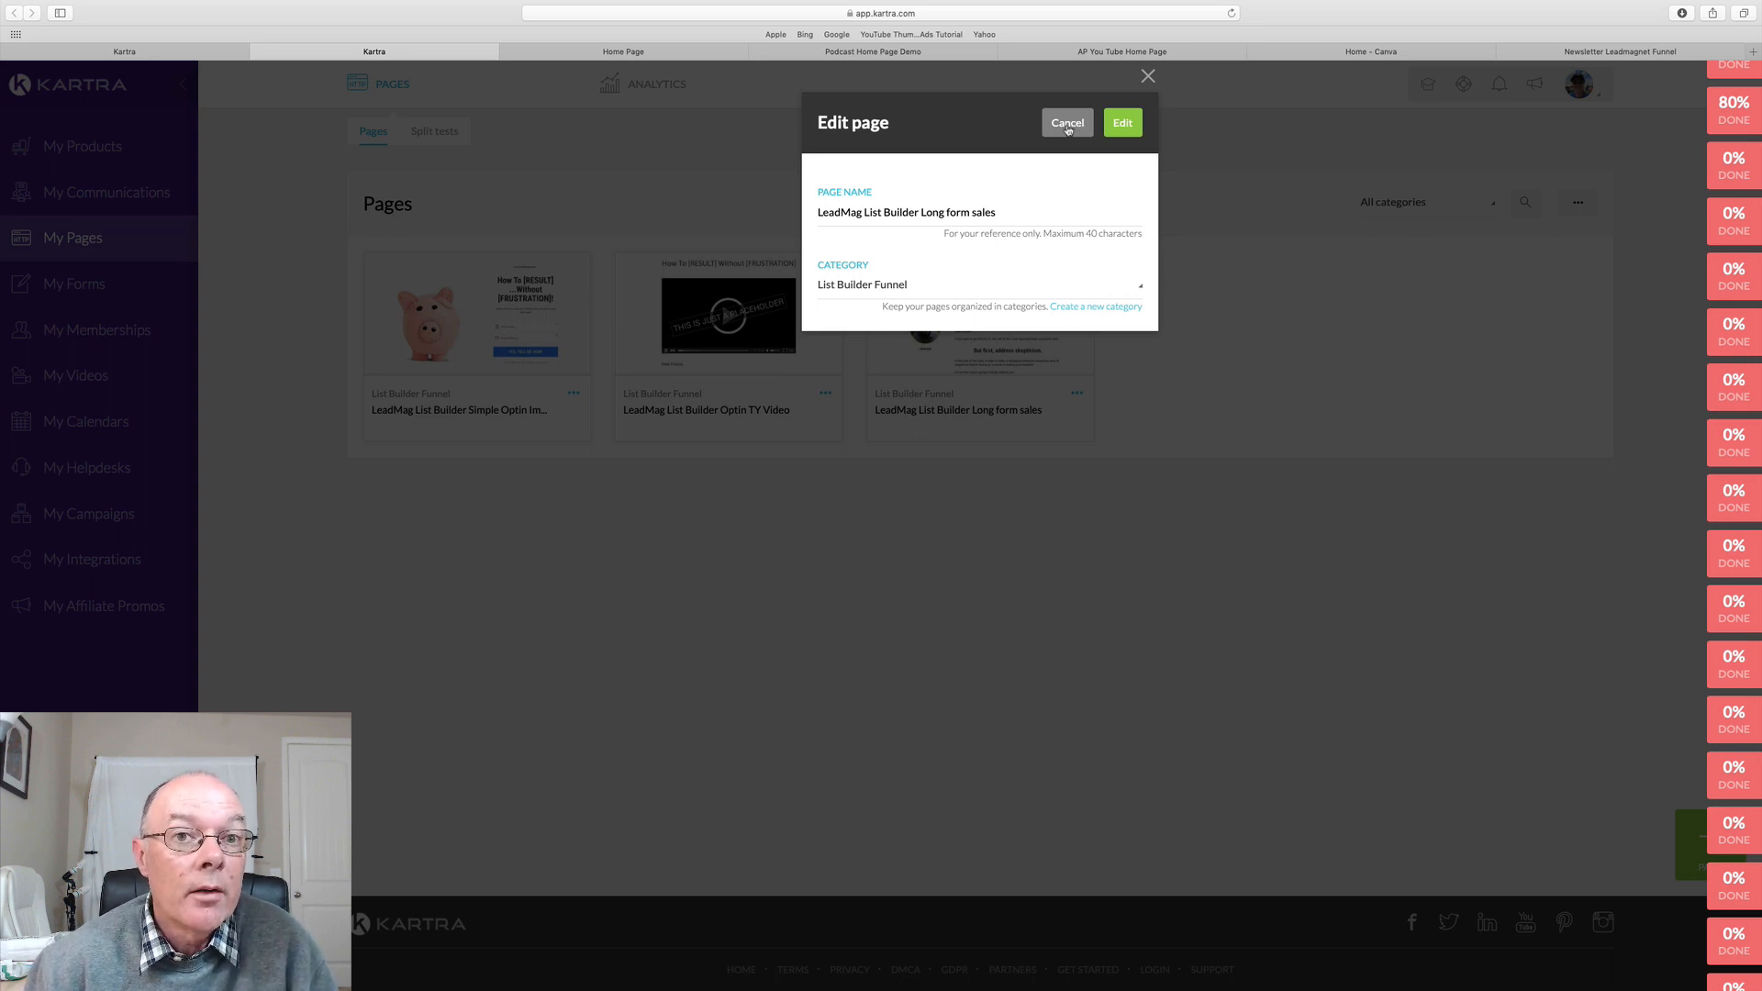
click(1069, 129)
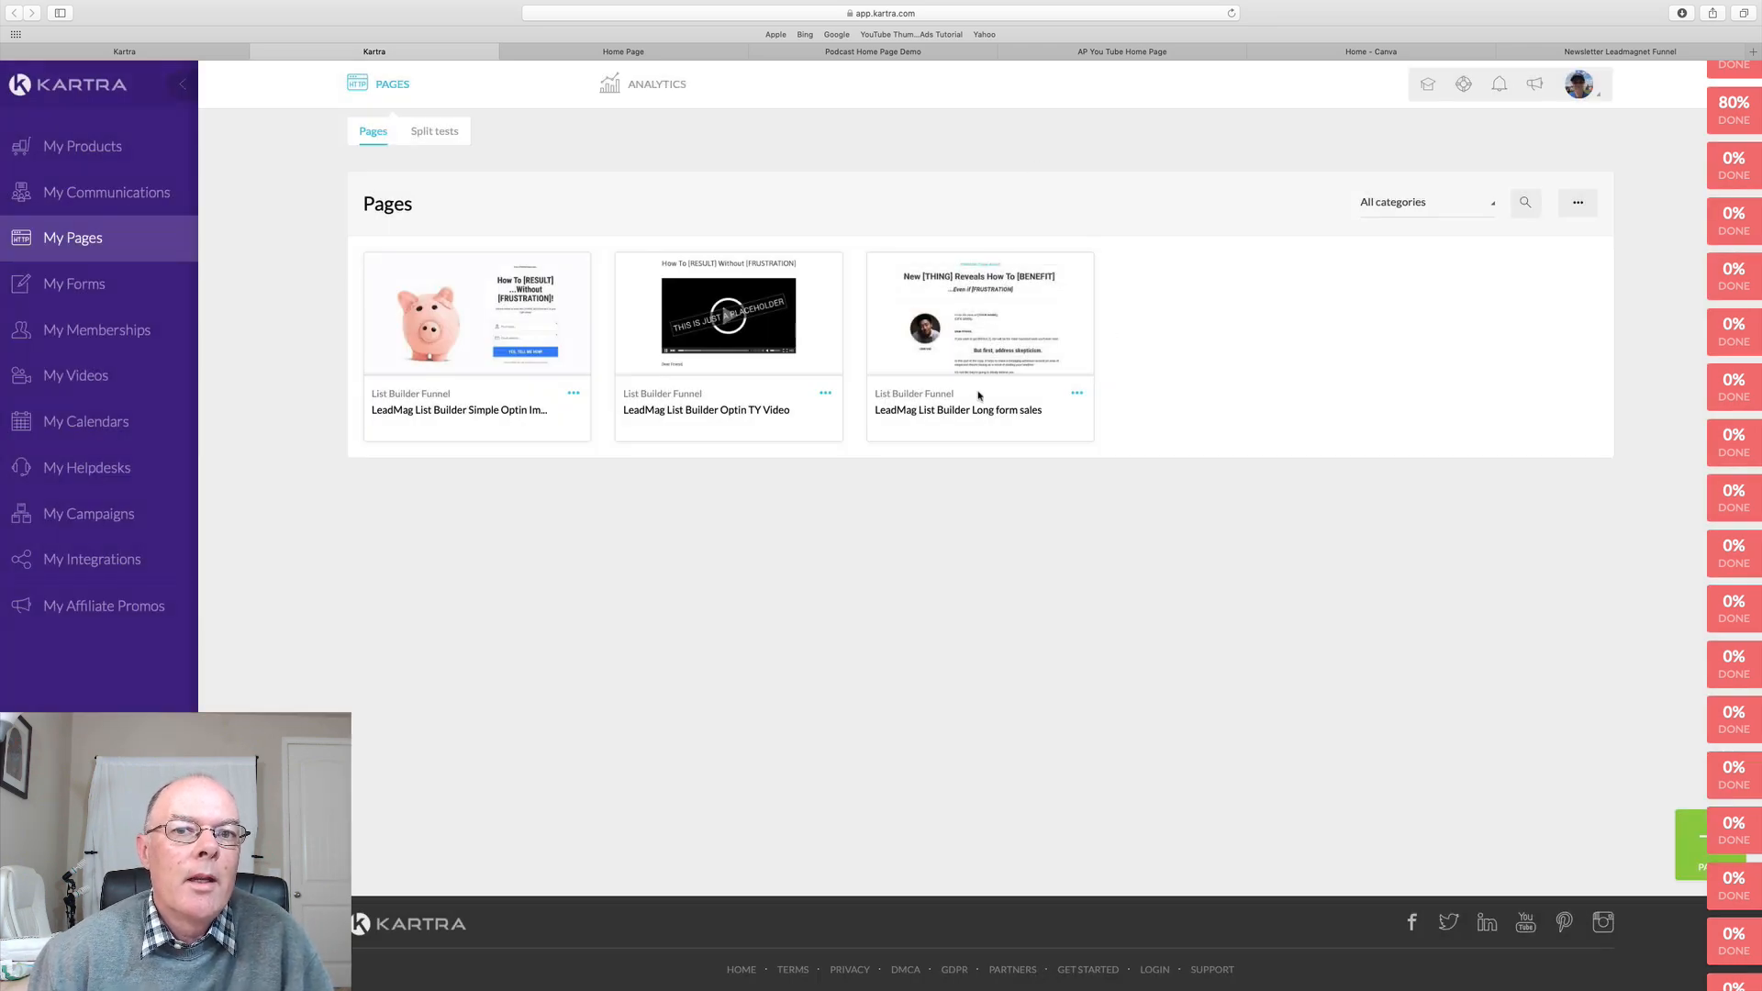
Examine the cheat sheet section and its sign-up form on the AP You Tube Home Page, and return to the campaign's pages
click(1124, 56)
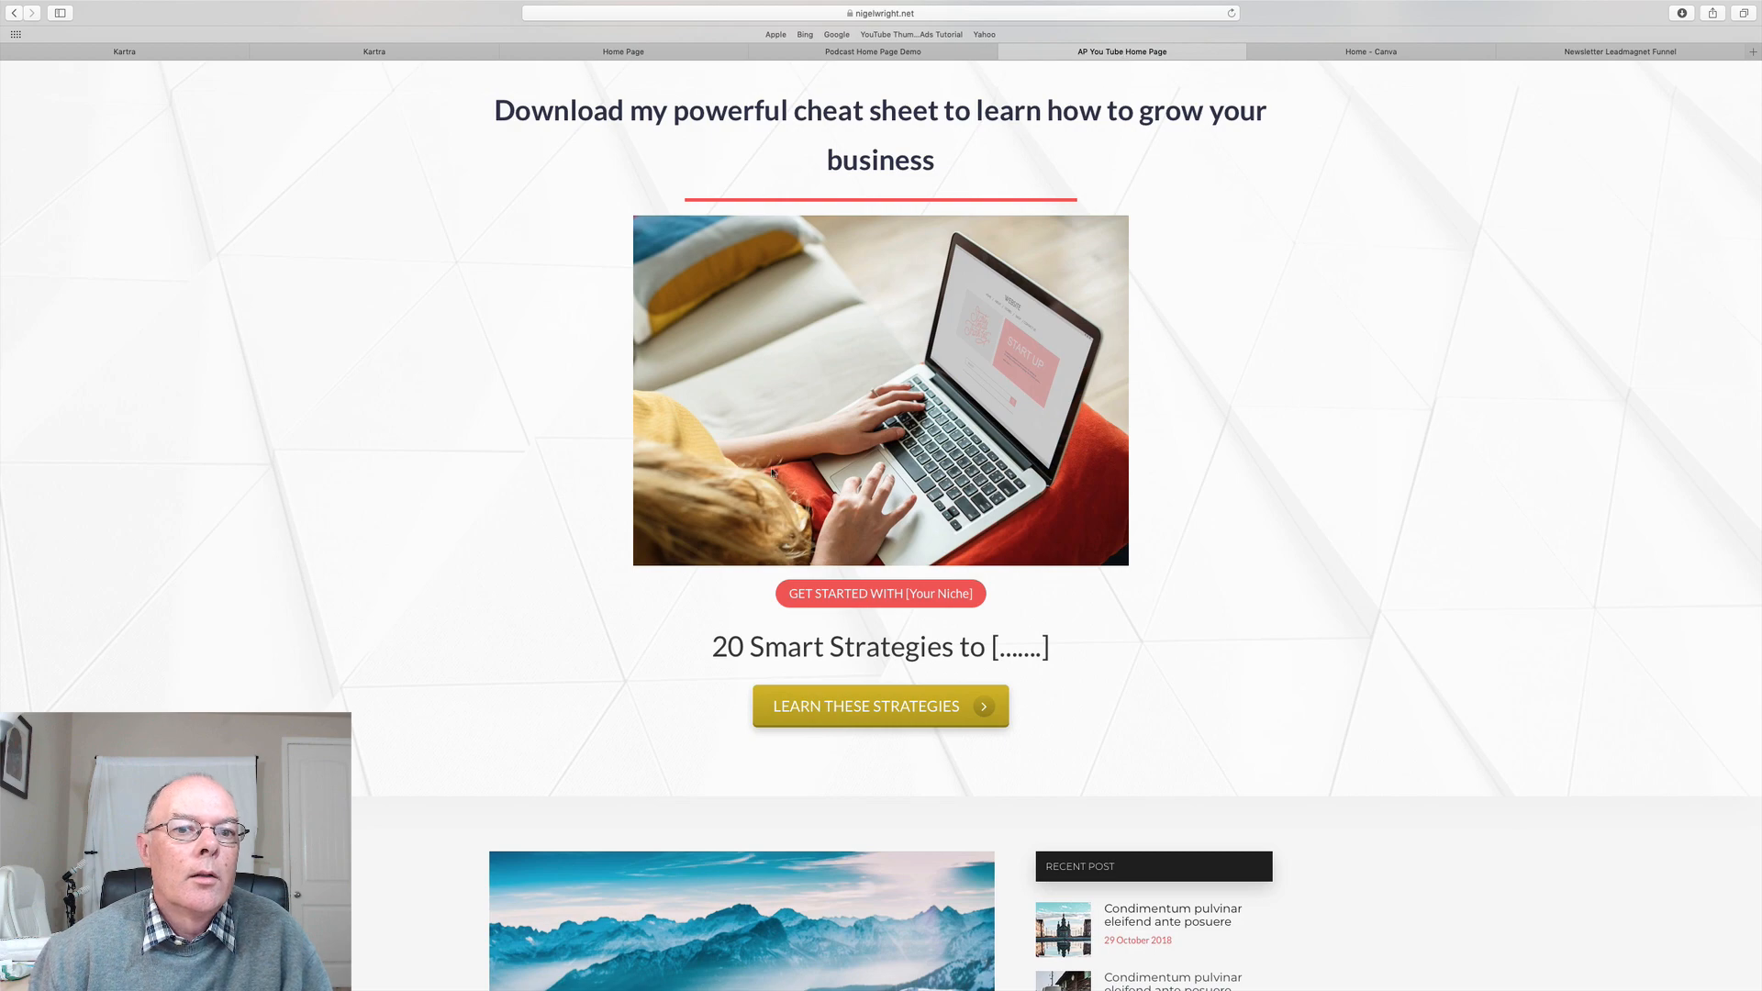
scroll(789, 514, down, 6)
scroll(853, 367, up, 3)
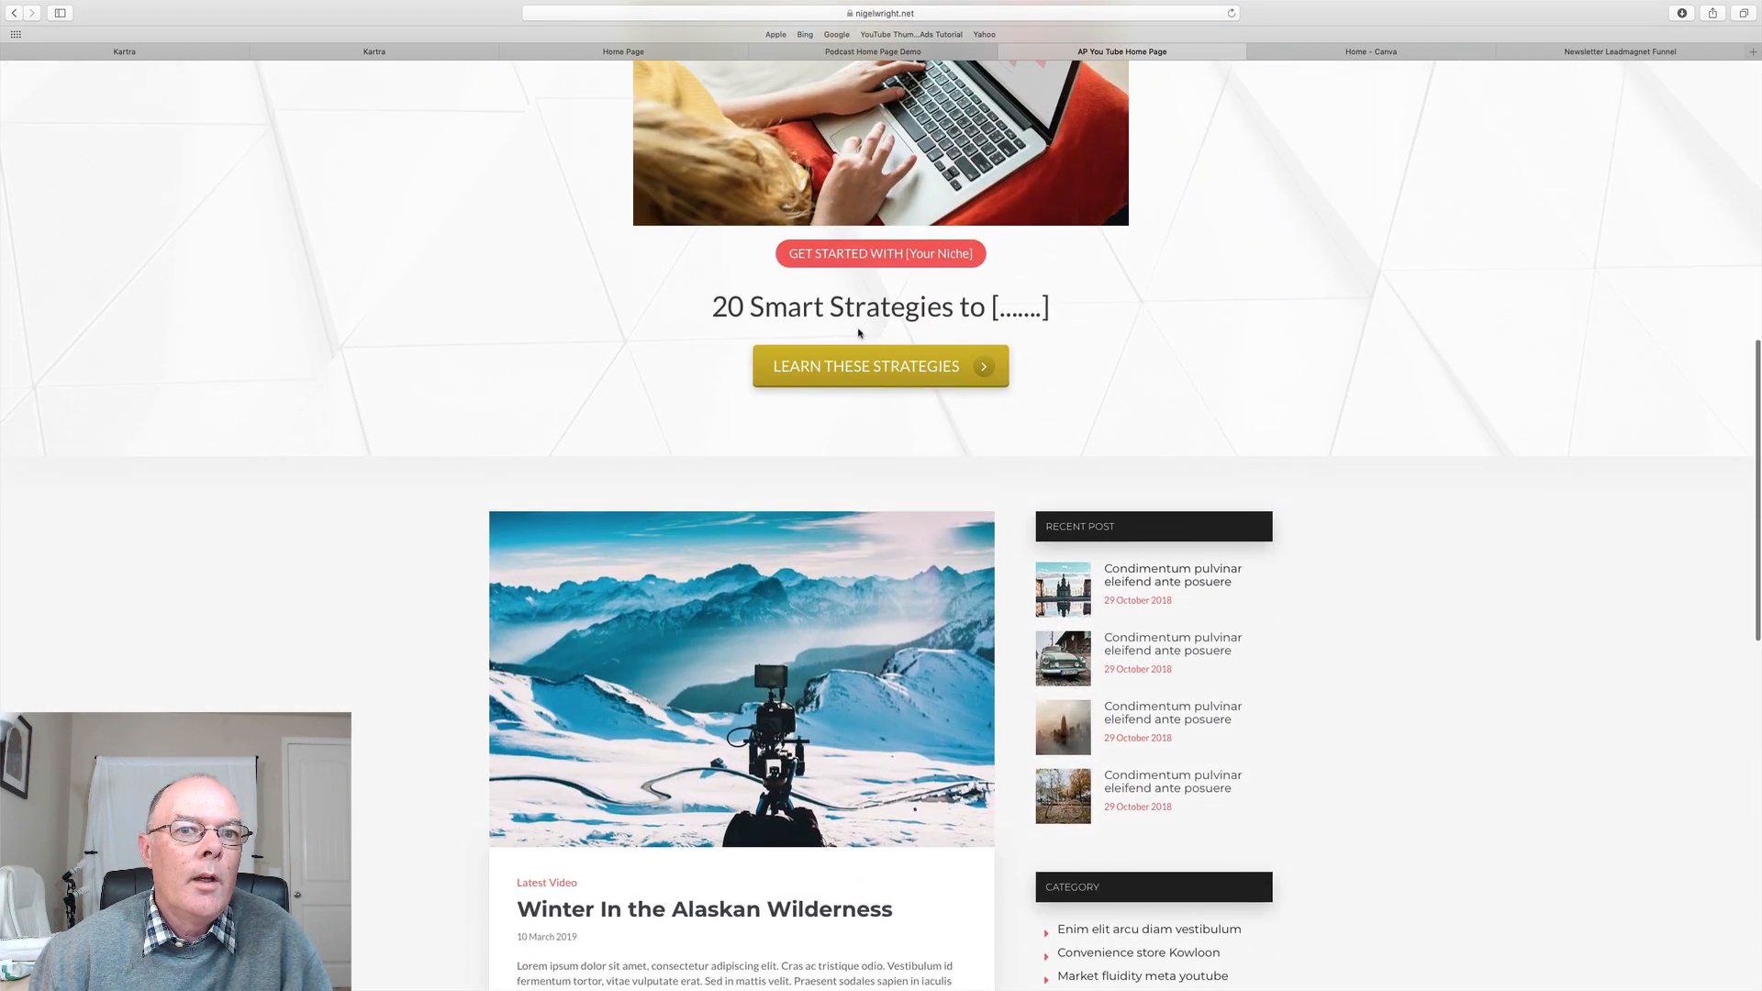
click(879, 366)
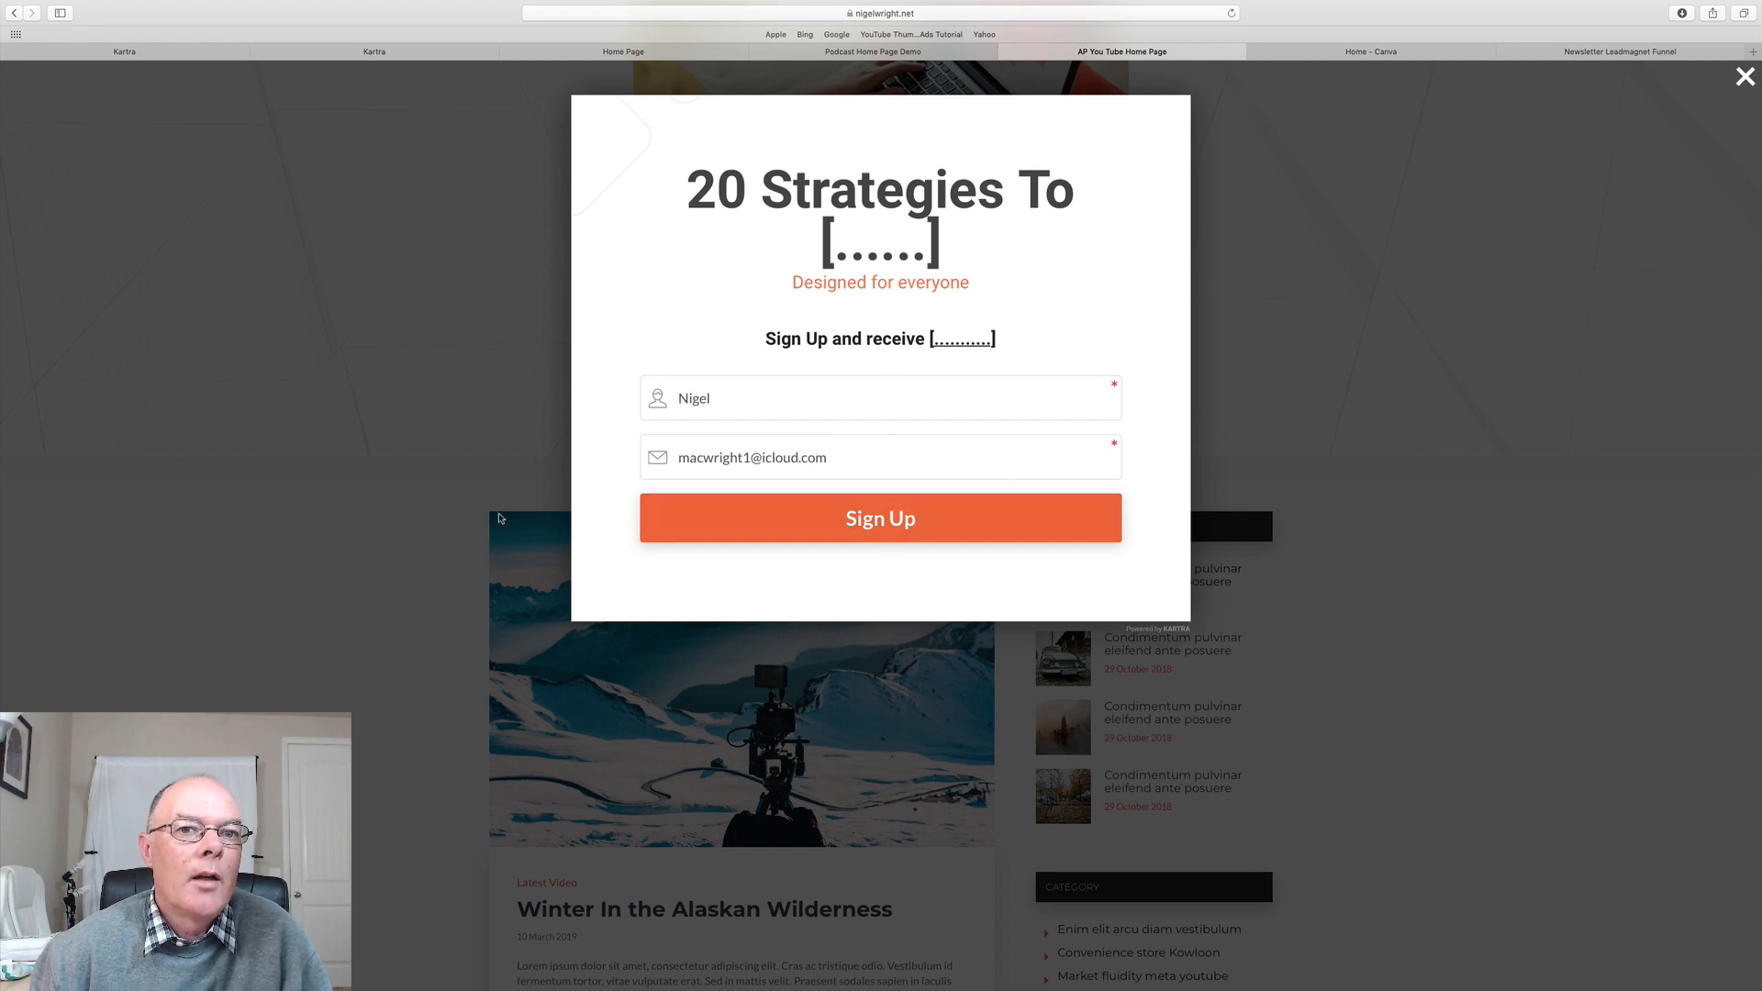
click(820, 53)
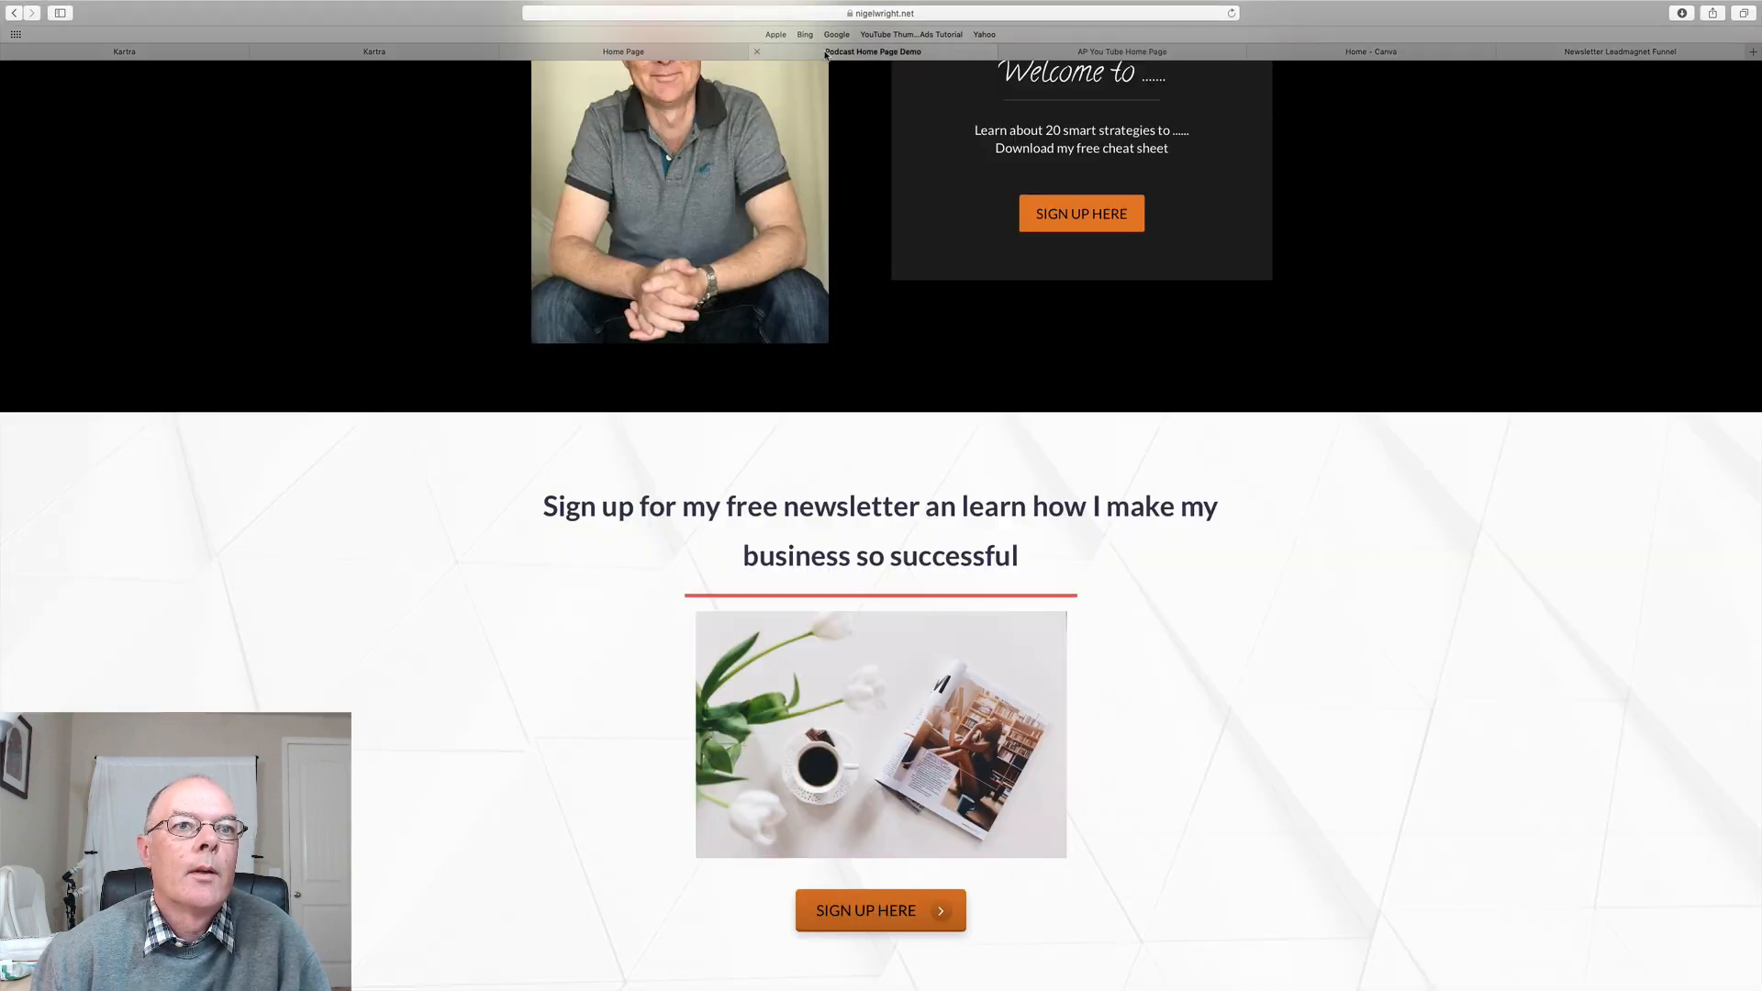
click(342, 55)
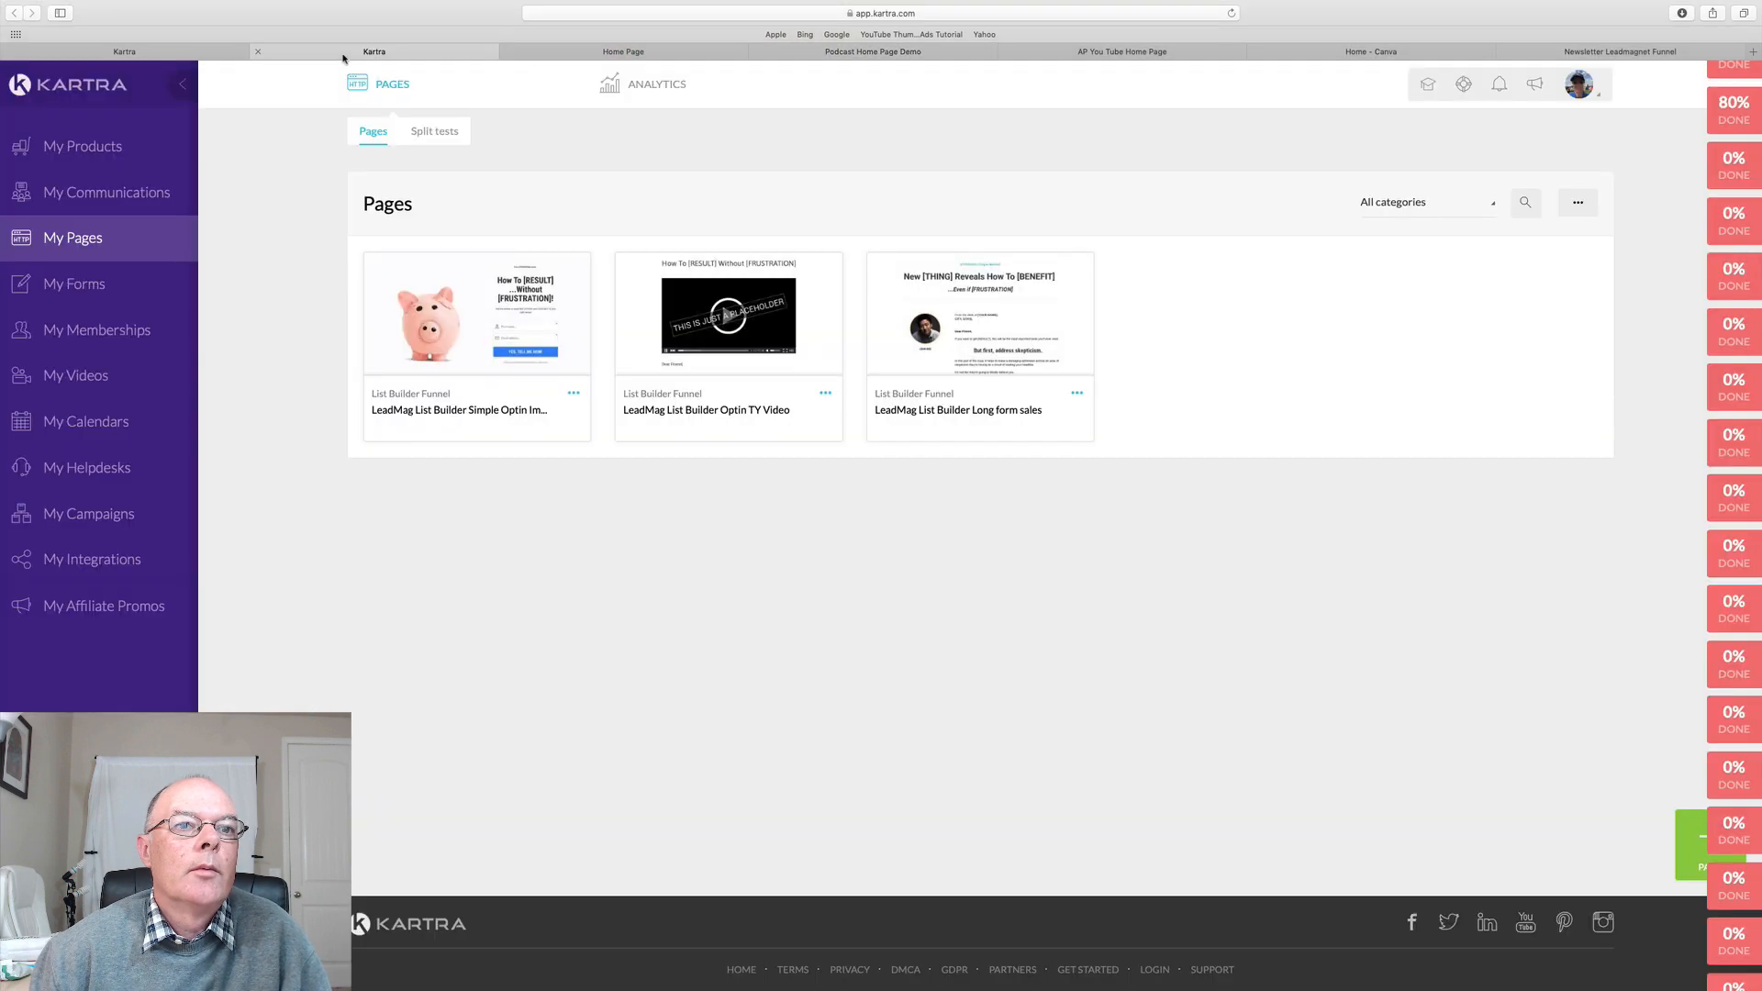
mouse_move(487, 357)
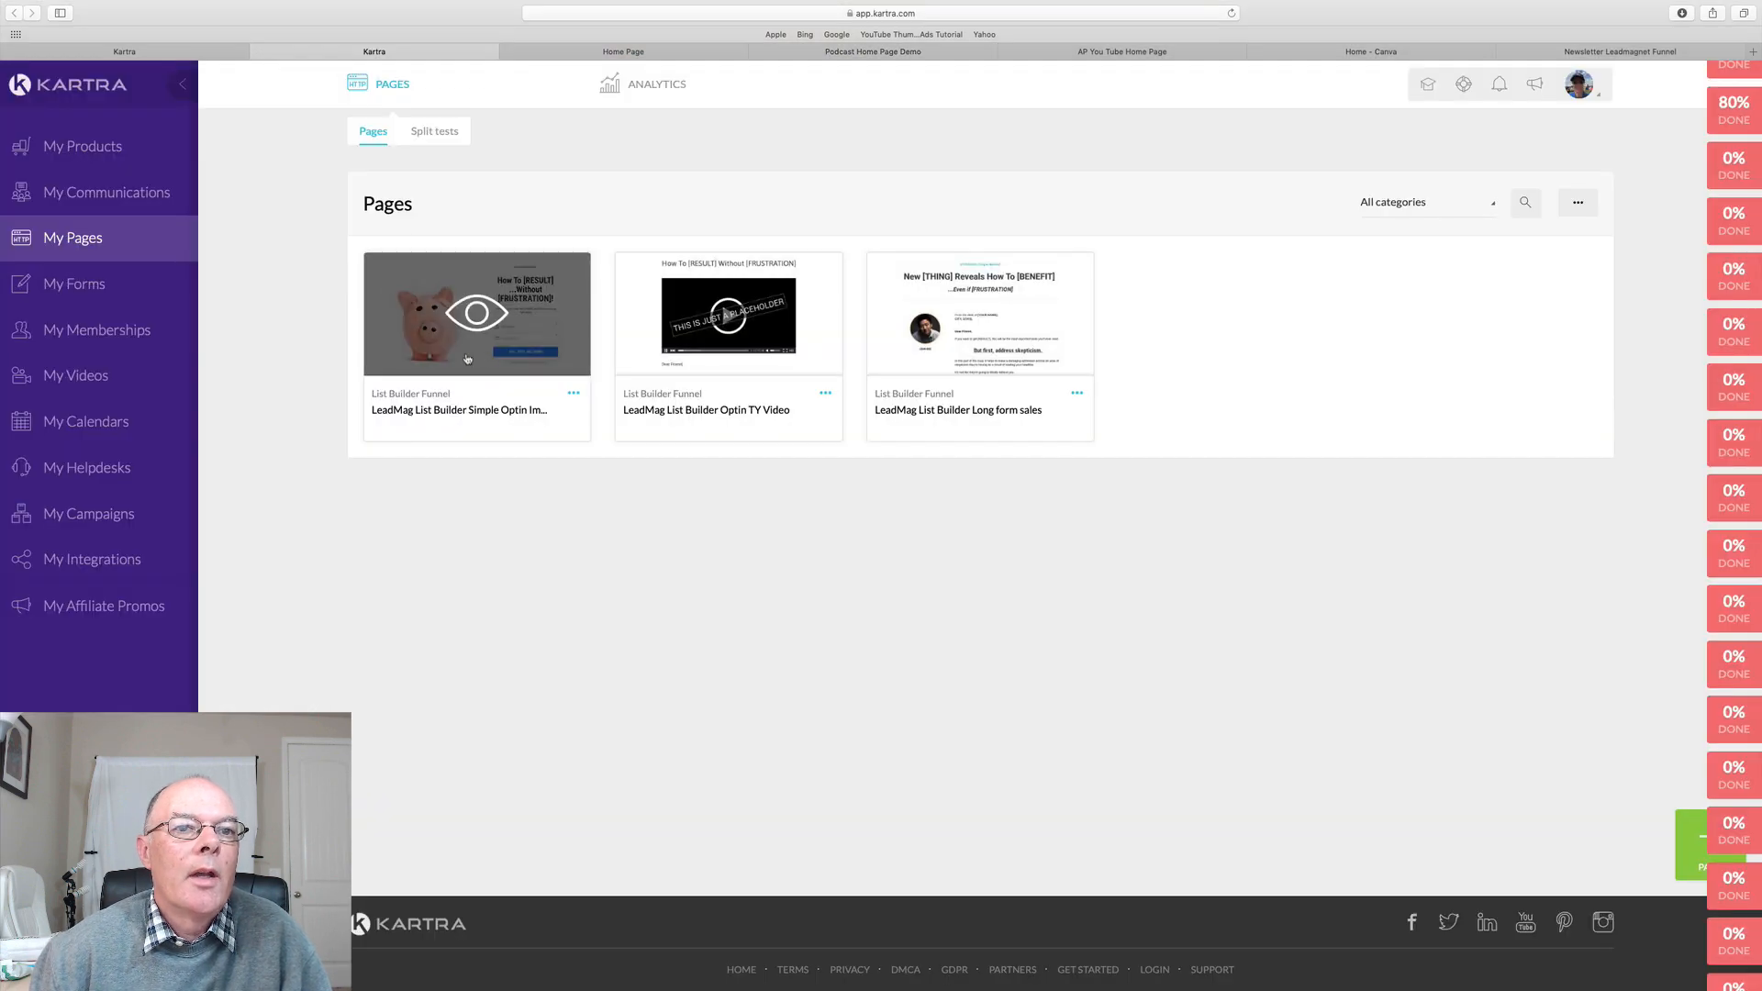
Open the LeadMag List Builder Optin TY Video page in the page editor
click(826, 394)
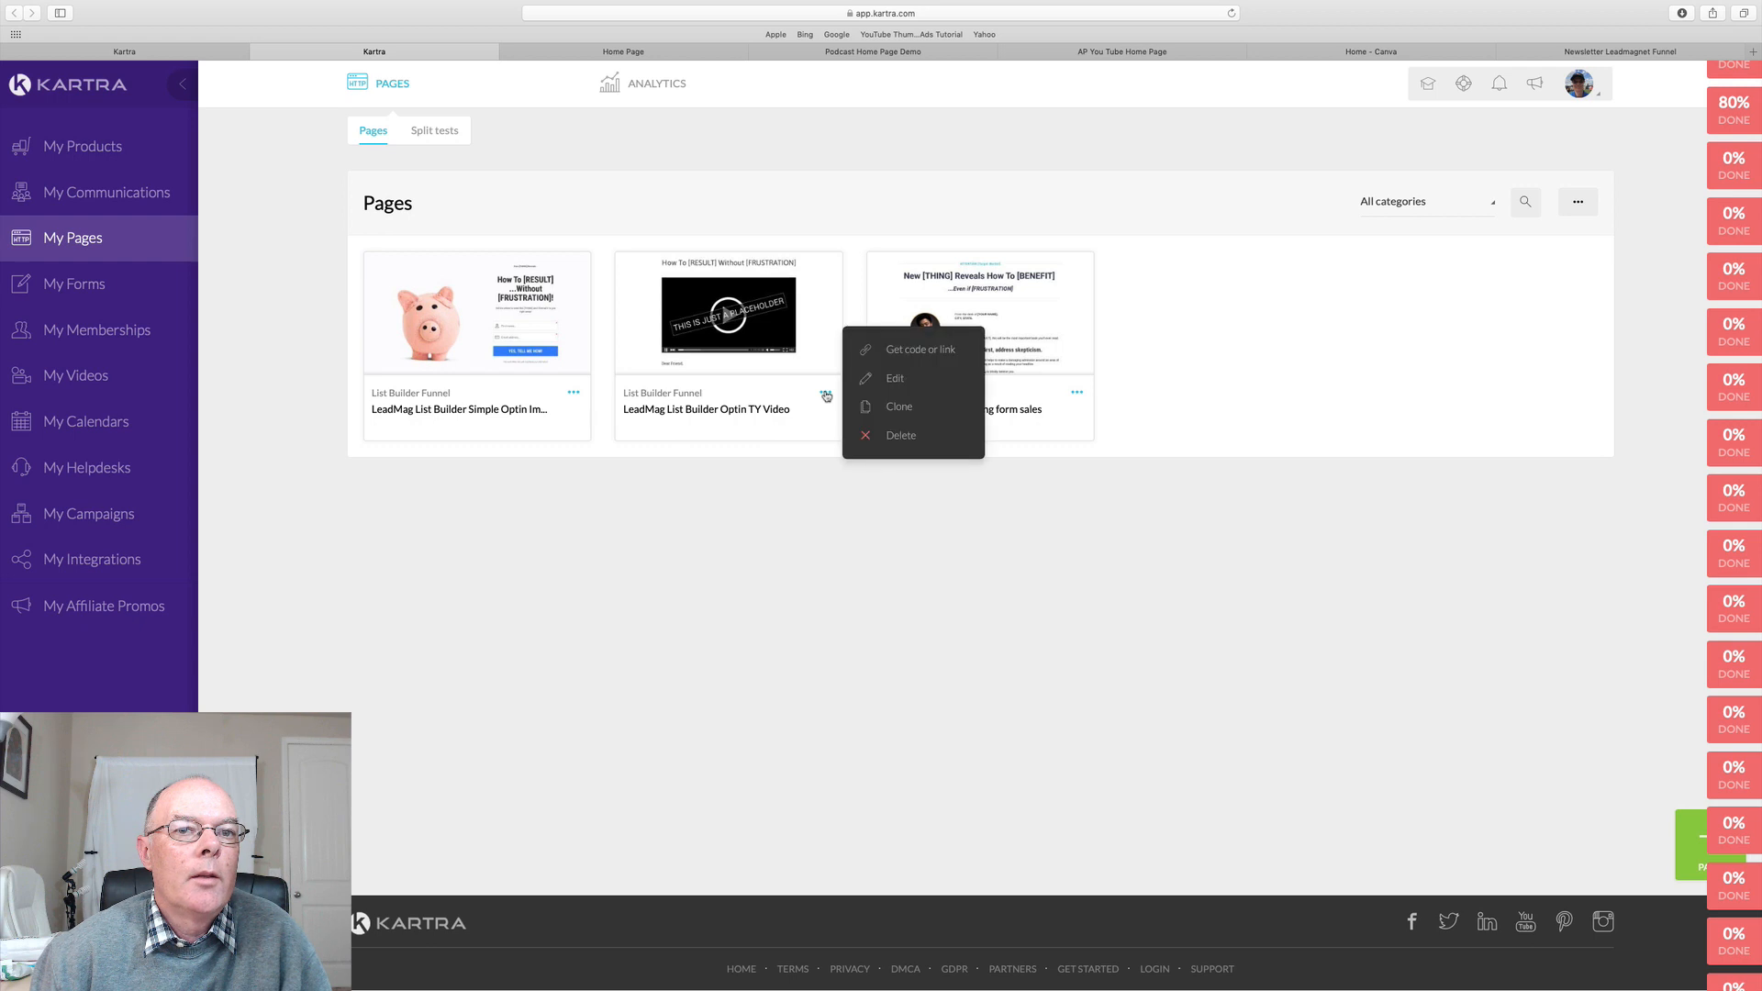
click(896, 379)
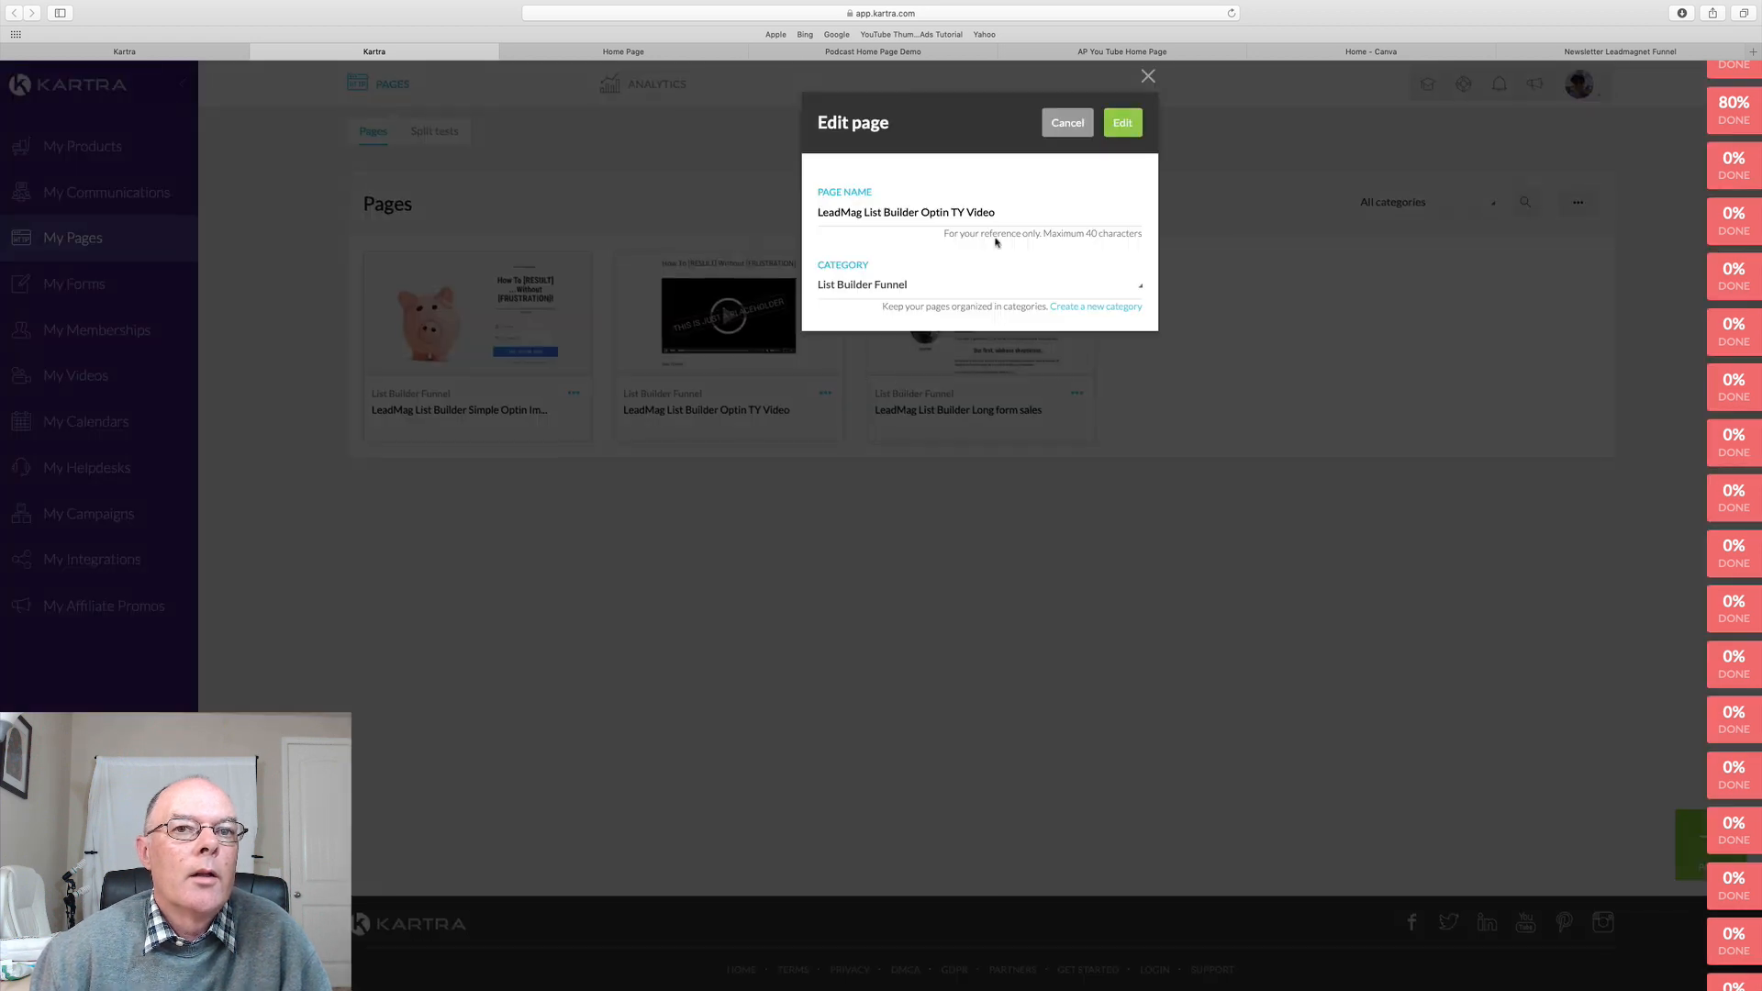
click(1124, 130)
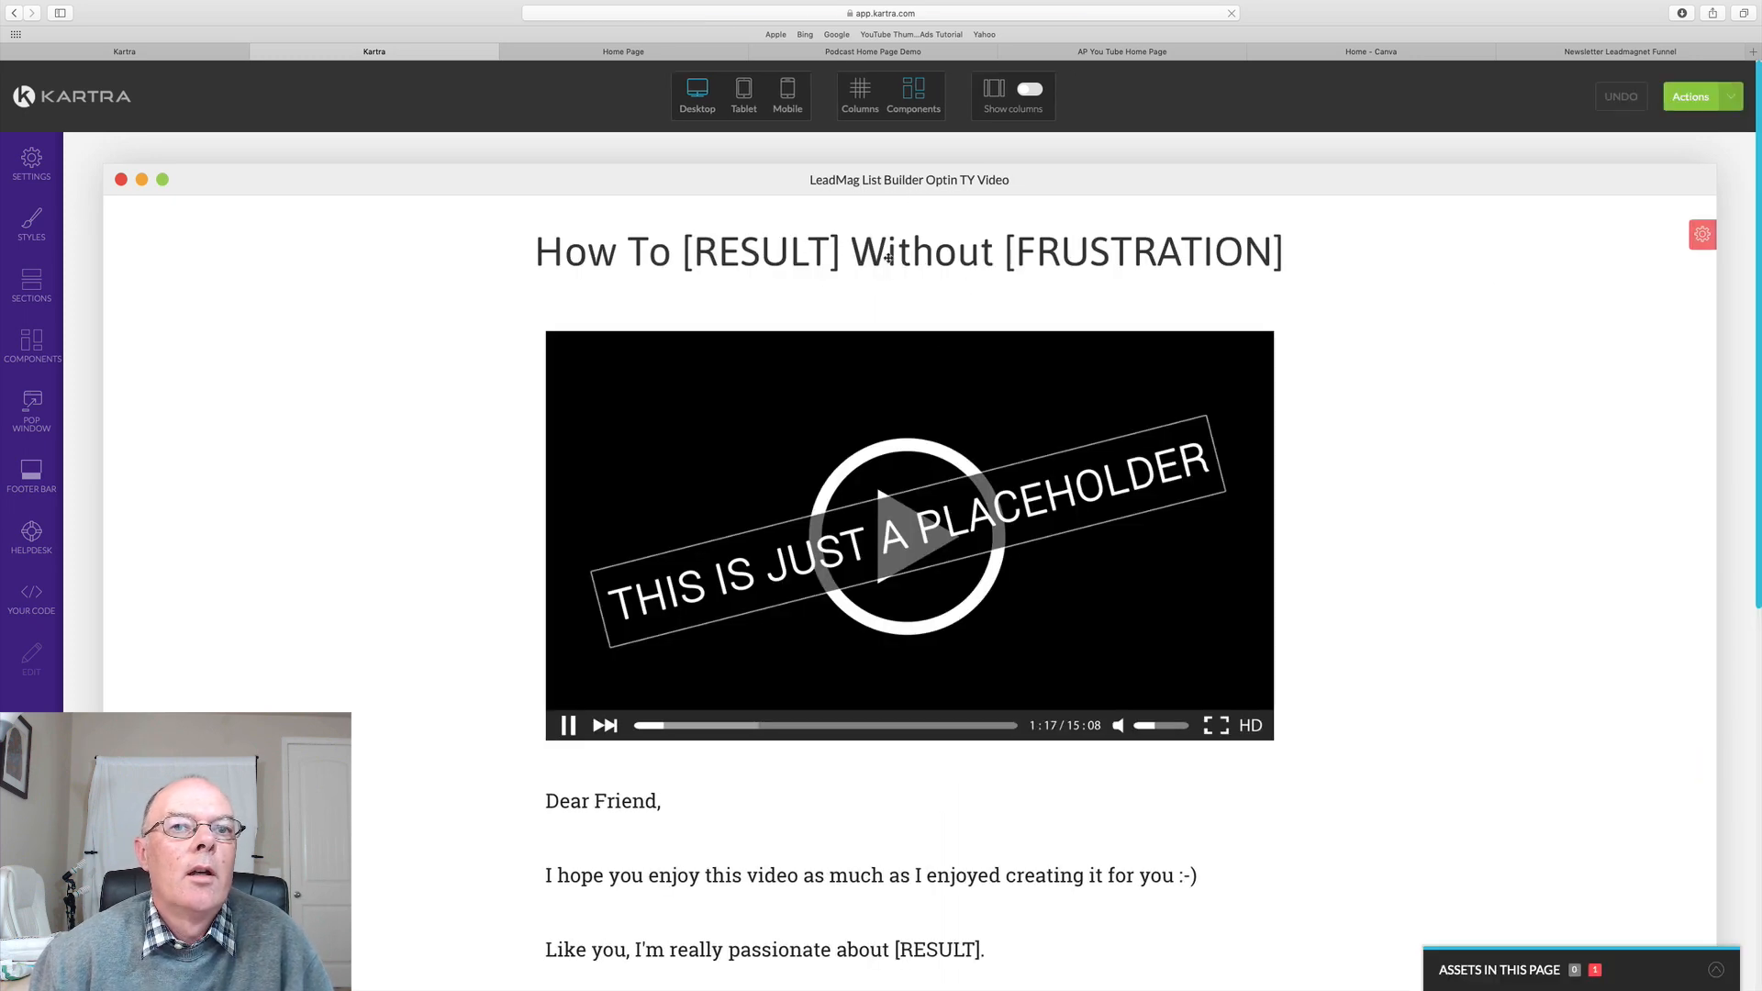
Replace the headline above the placeholder video with "Thank You"
mouse_move(886, 257)
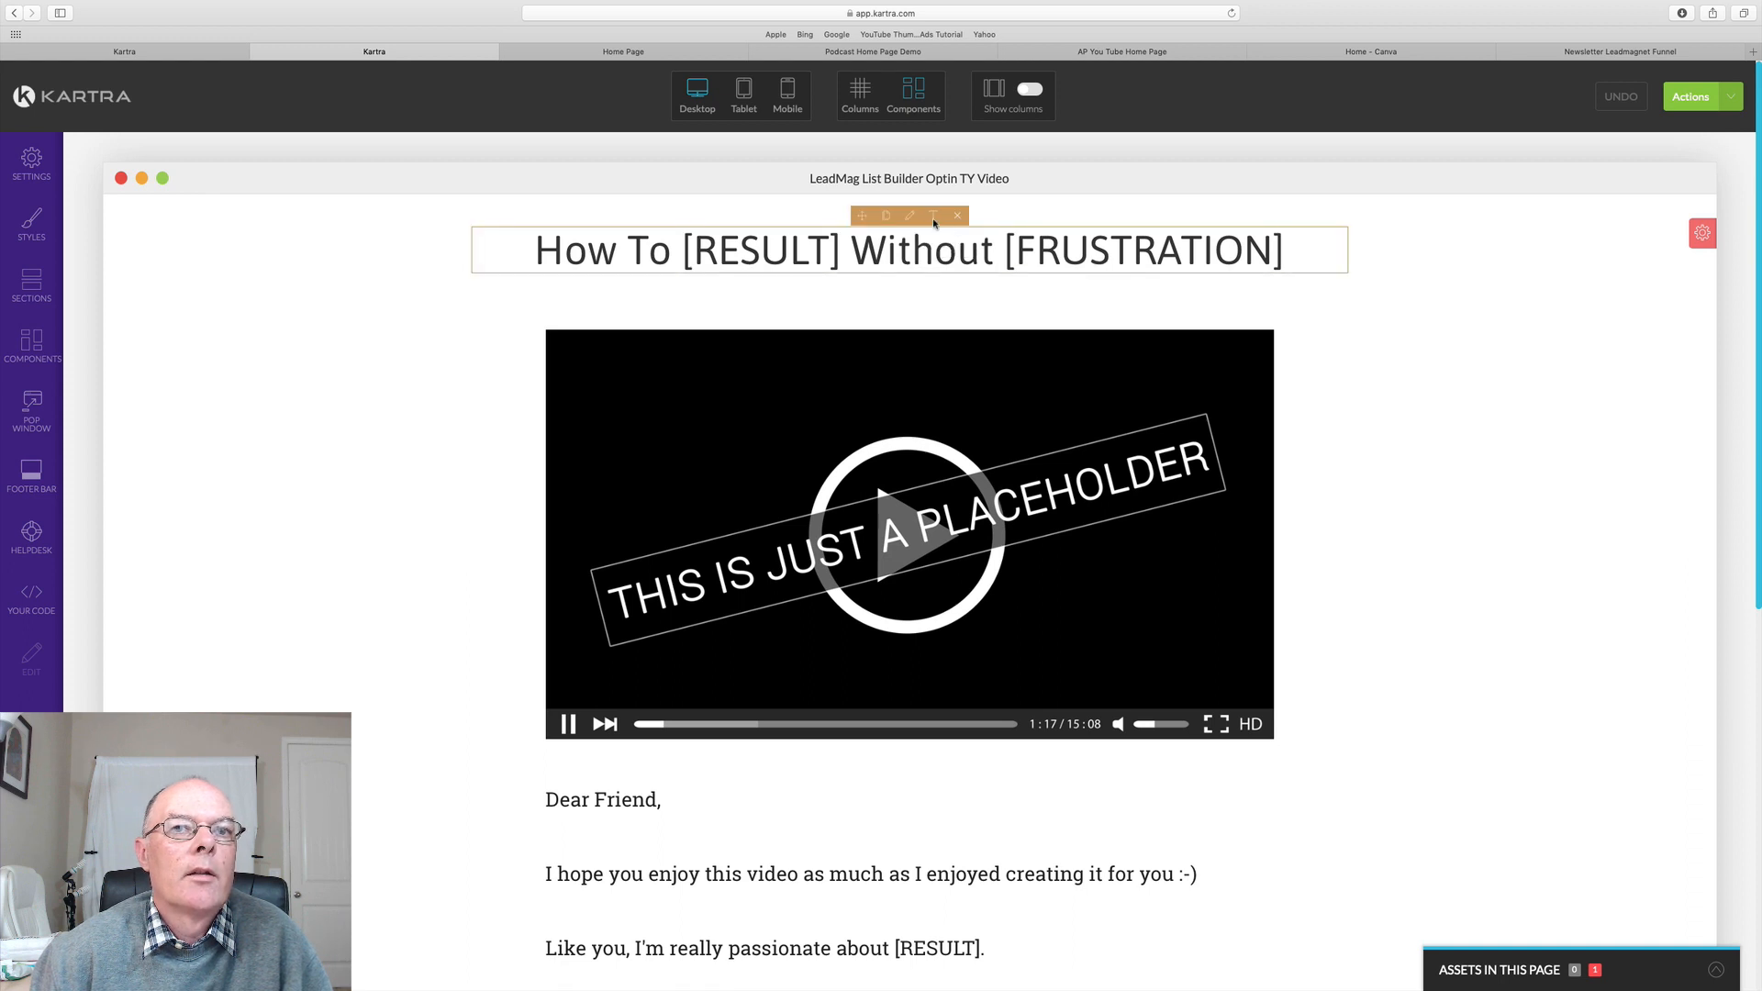
click(1285, 246)
drag(1289, 245, 528, 257)
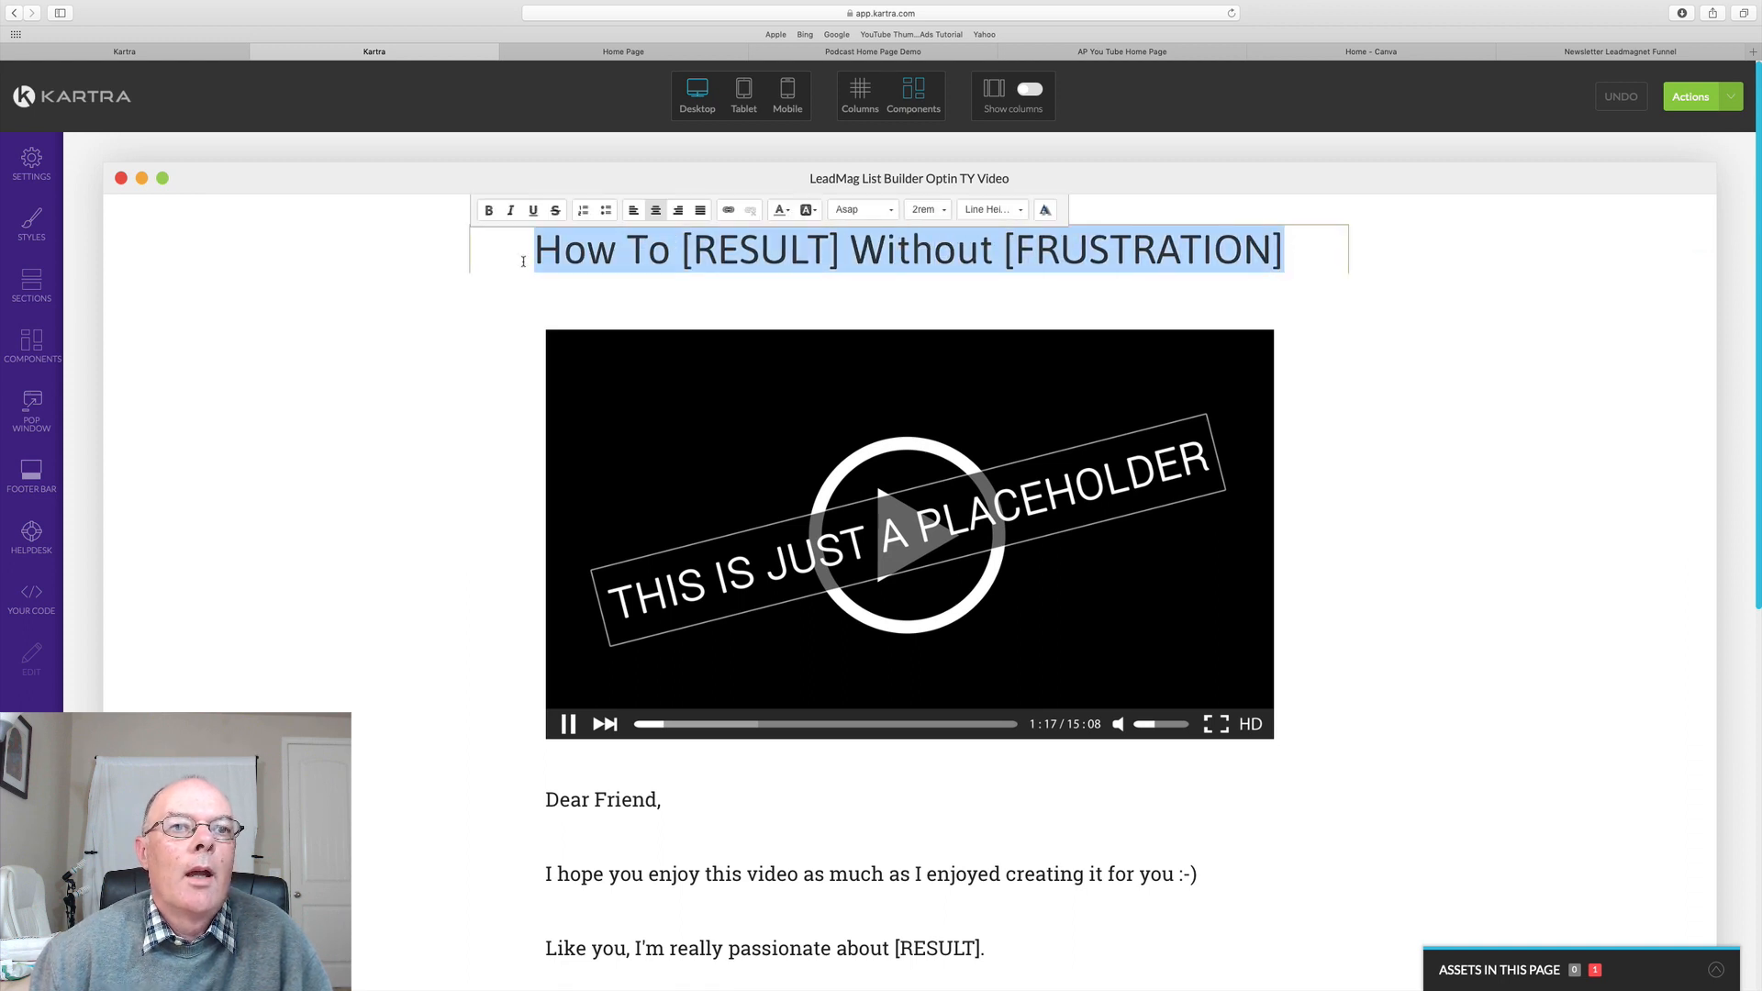
text(Thanks)
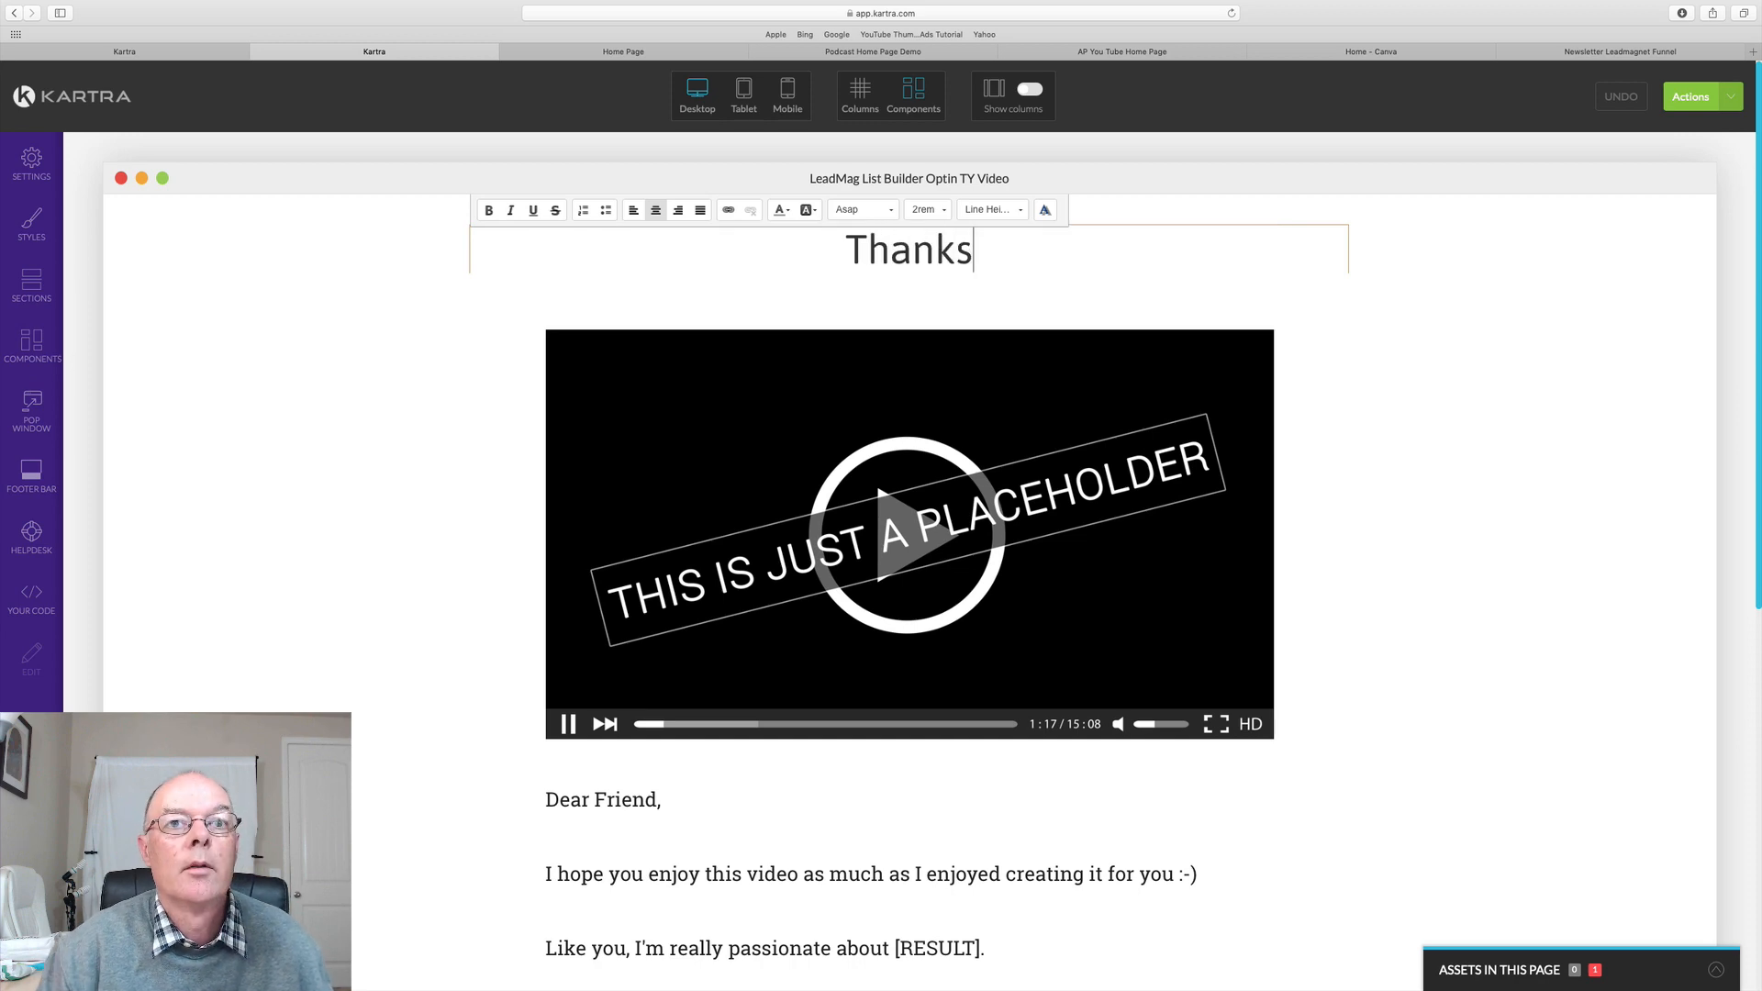
key(BackSpace)
text(YO)
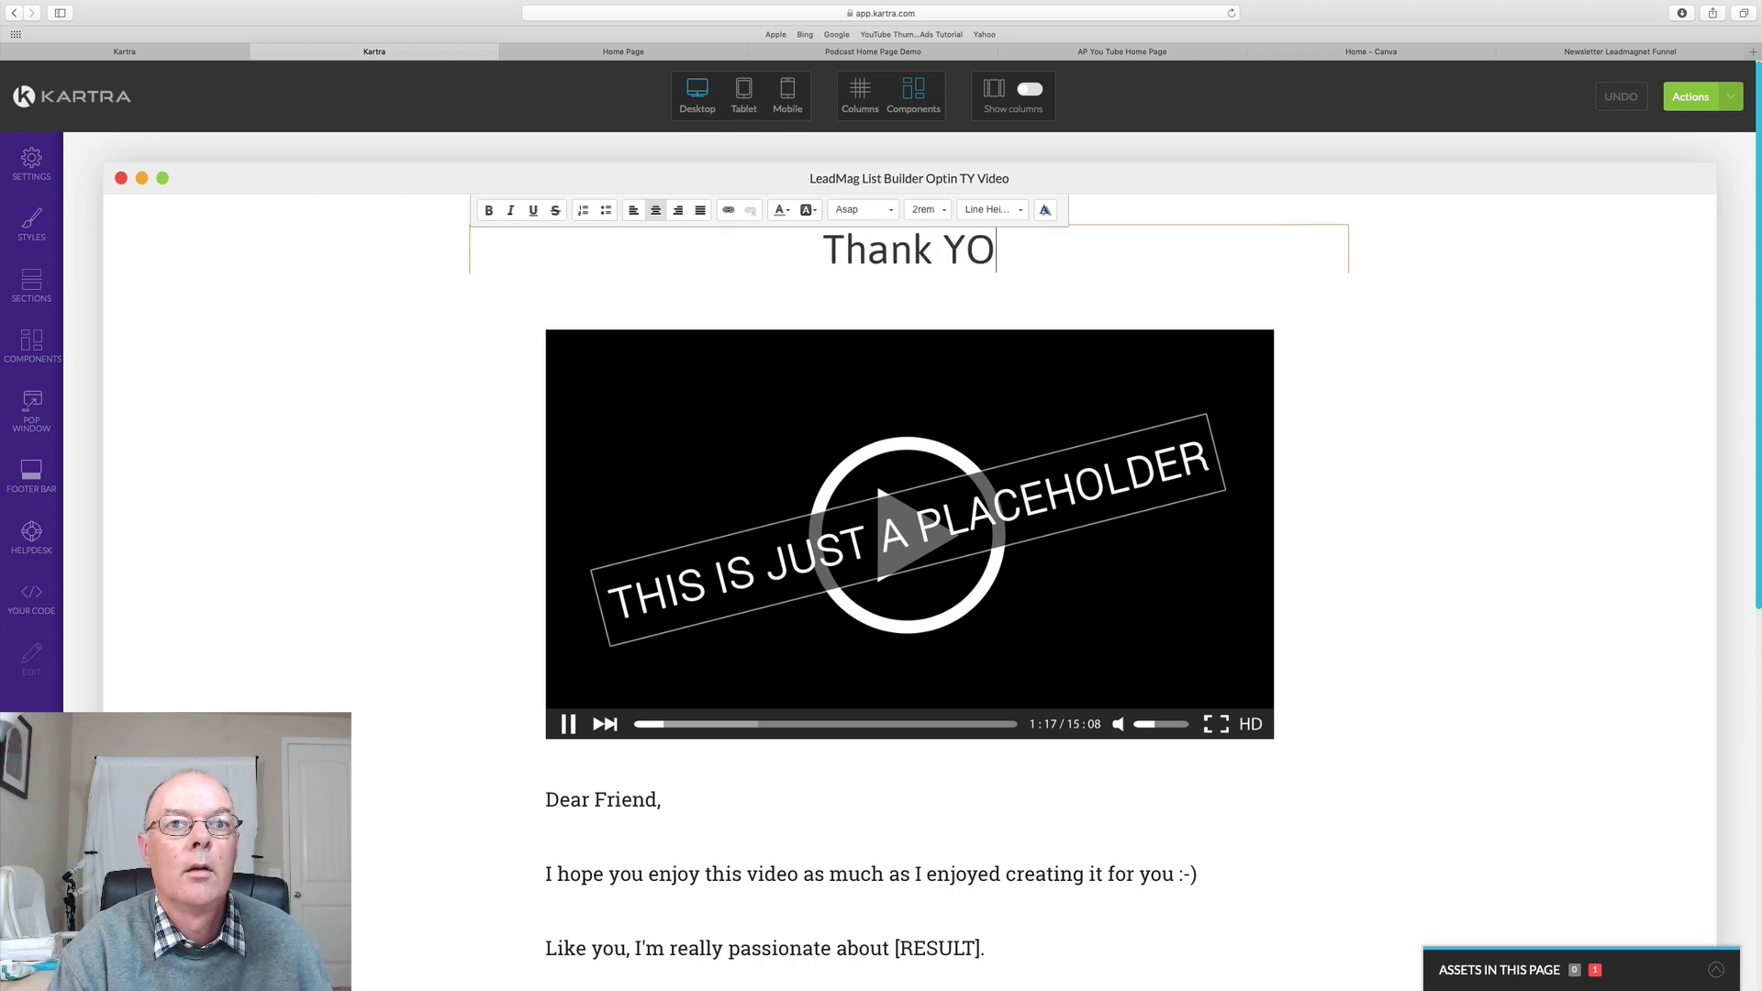
key(BackSpace)
text(ou For Sl)
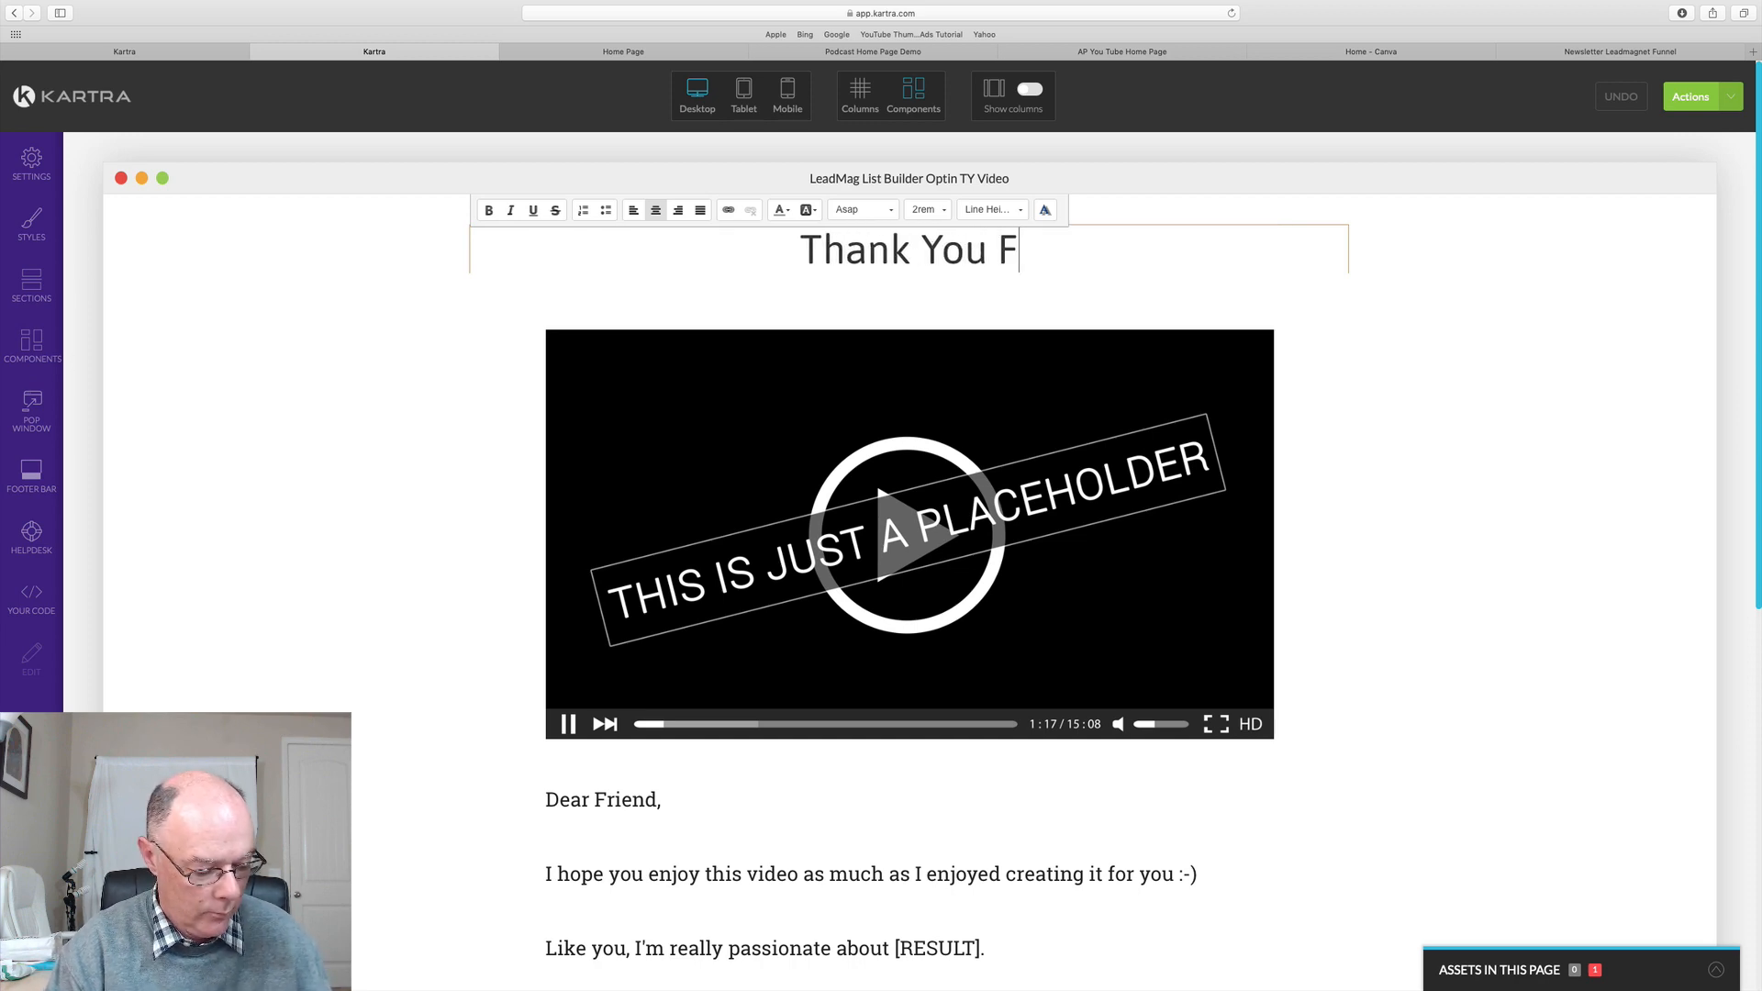
key(BackSpace)
key(BackSpace)
key(BackSpace)
key(BackSpace)
key(BackSpace)
key(BackSpace)
key(BackSpace)
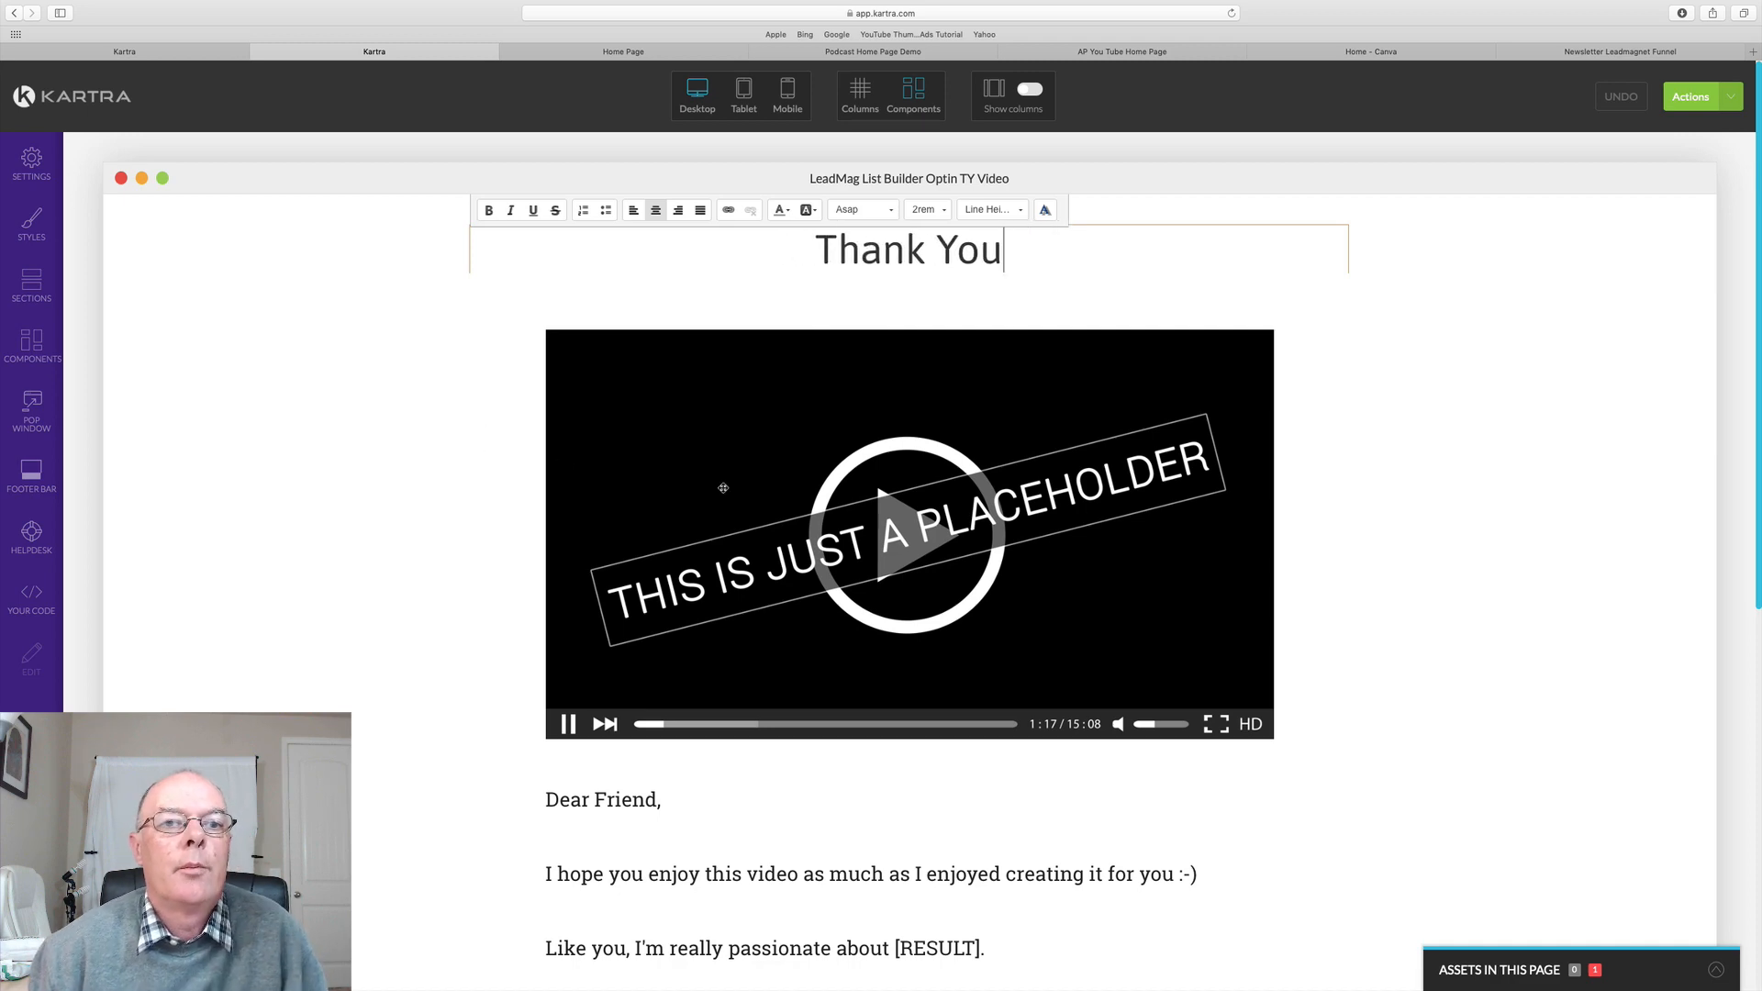
Review the thank-you page from its headline down to the letter and footer, and exit to the dashboard without saving
scroll(720, 579, down, 5)
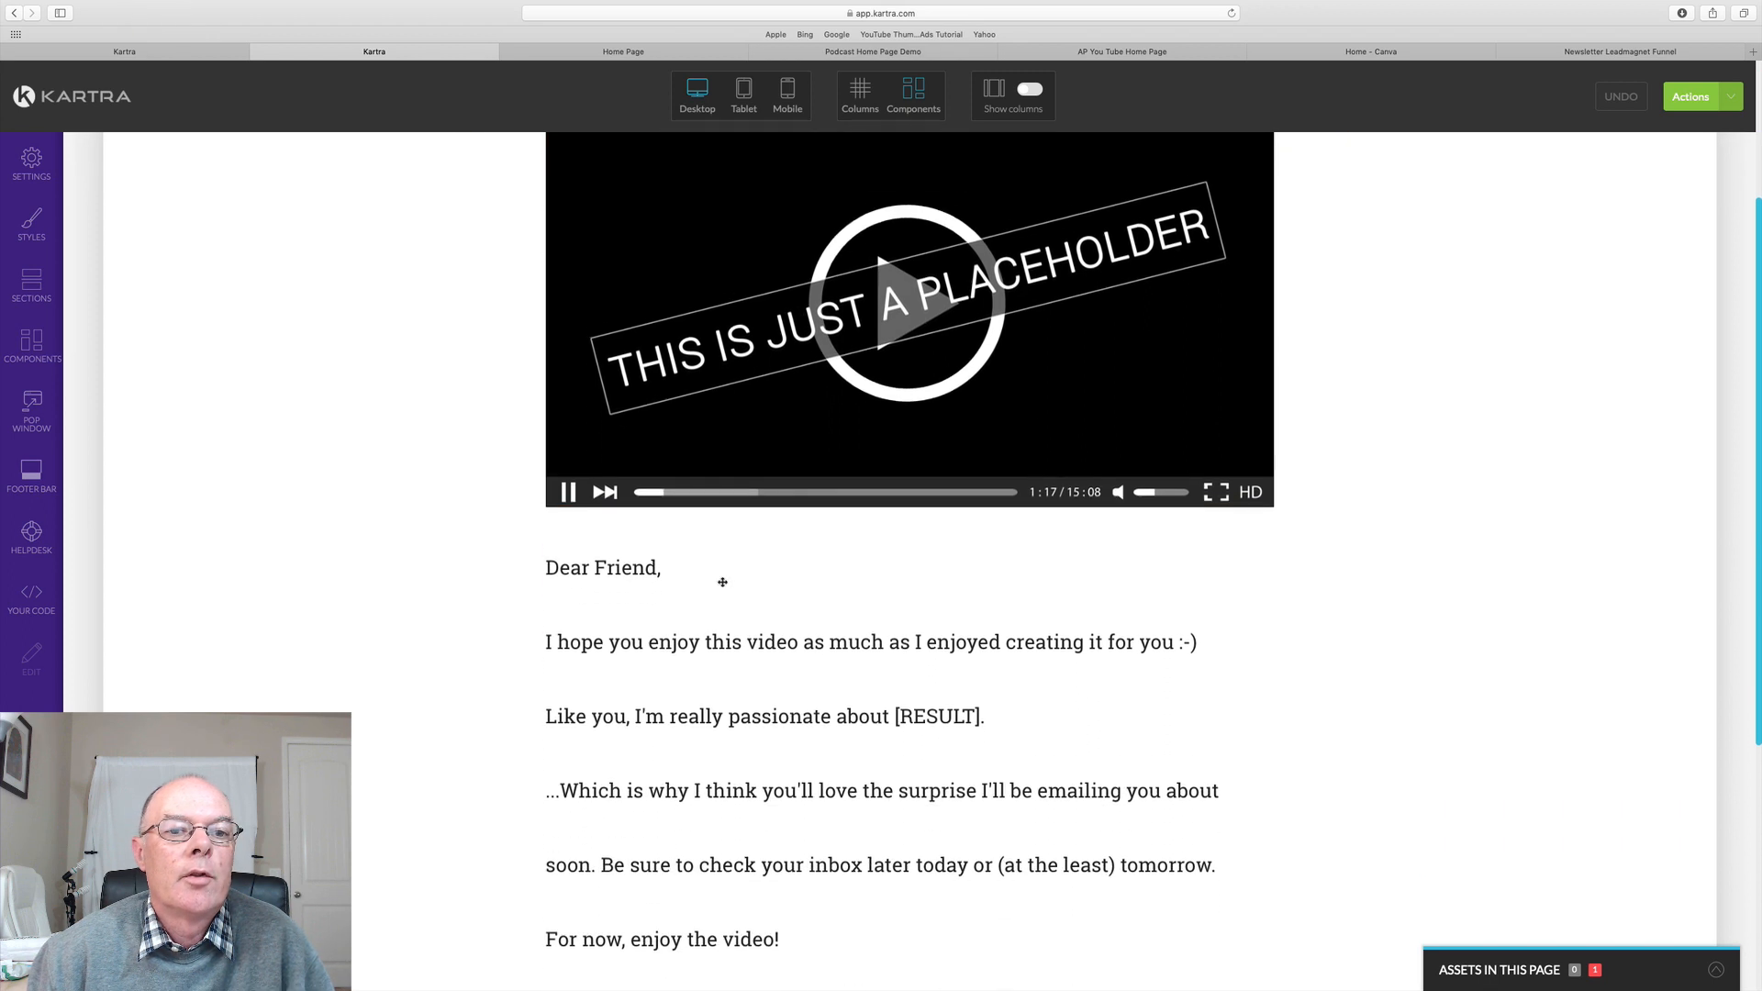
scroll(718, 576, down, 2)
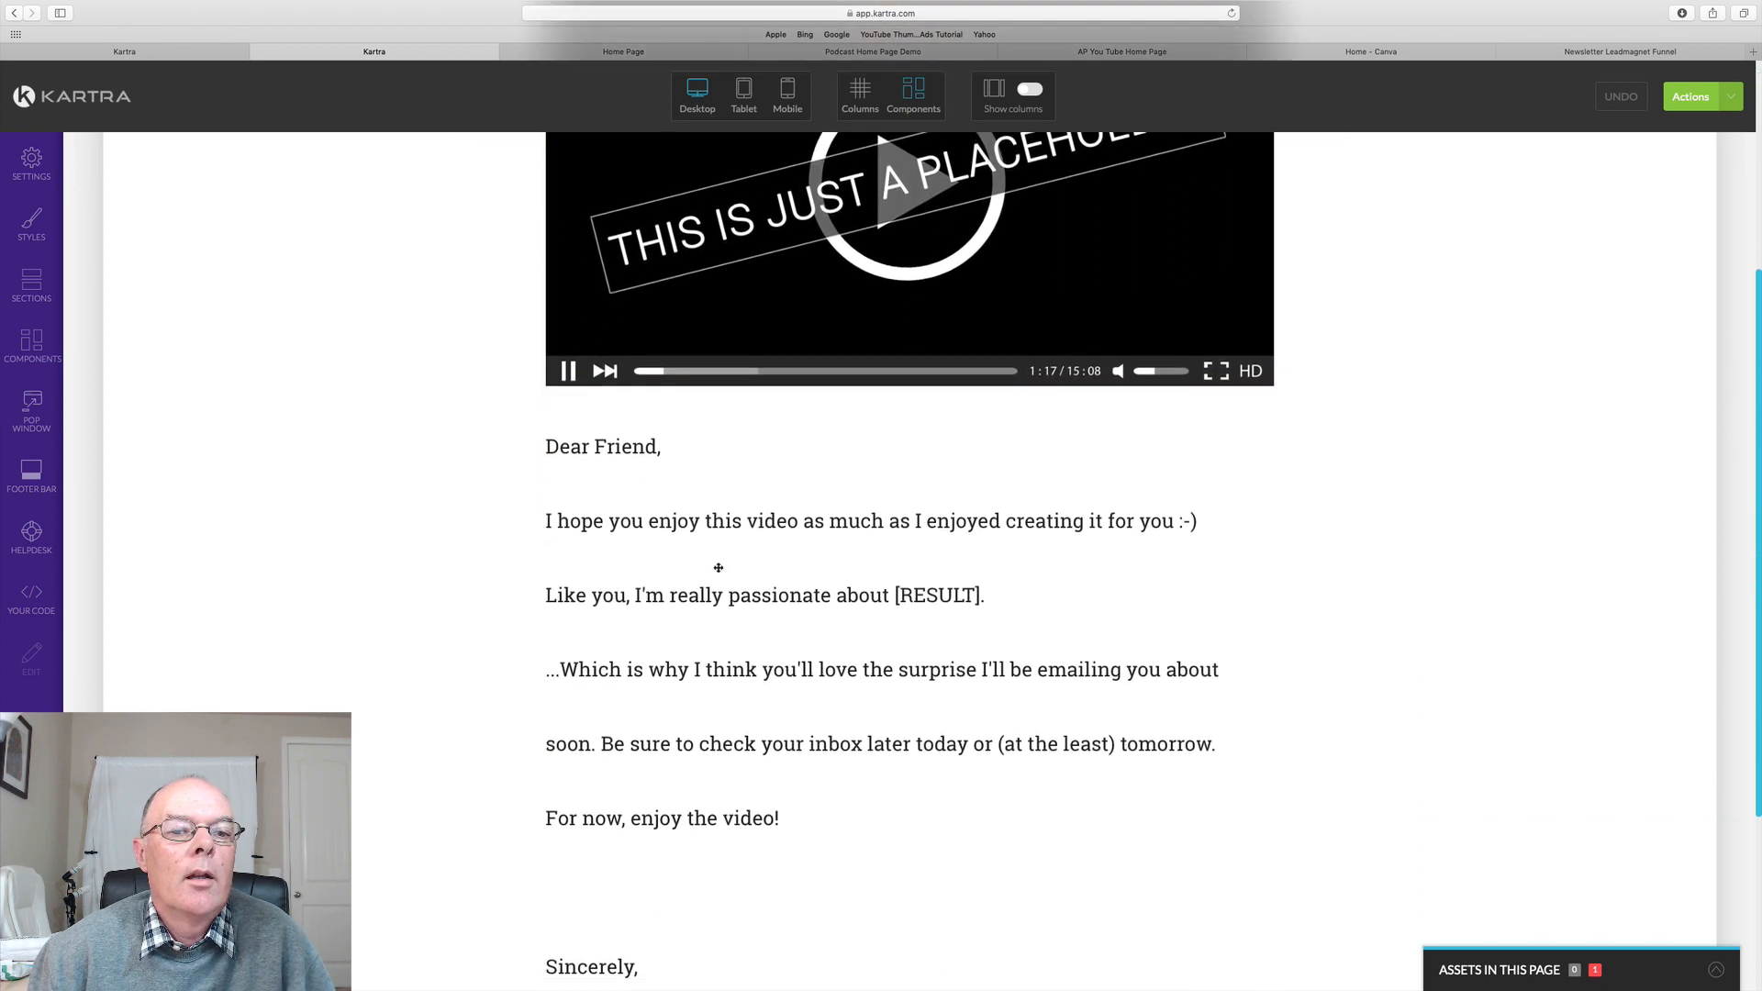
scroll(719, 567, down, 5)
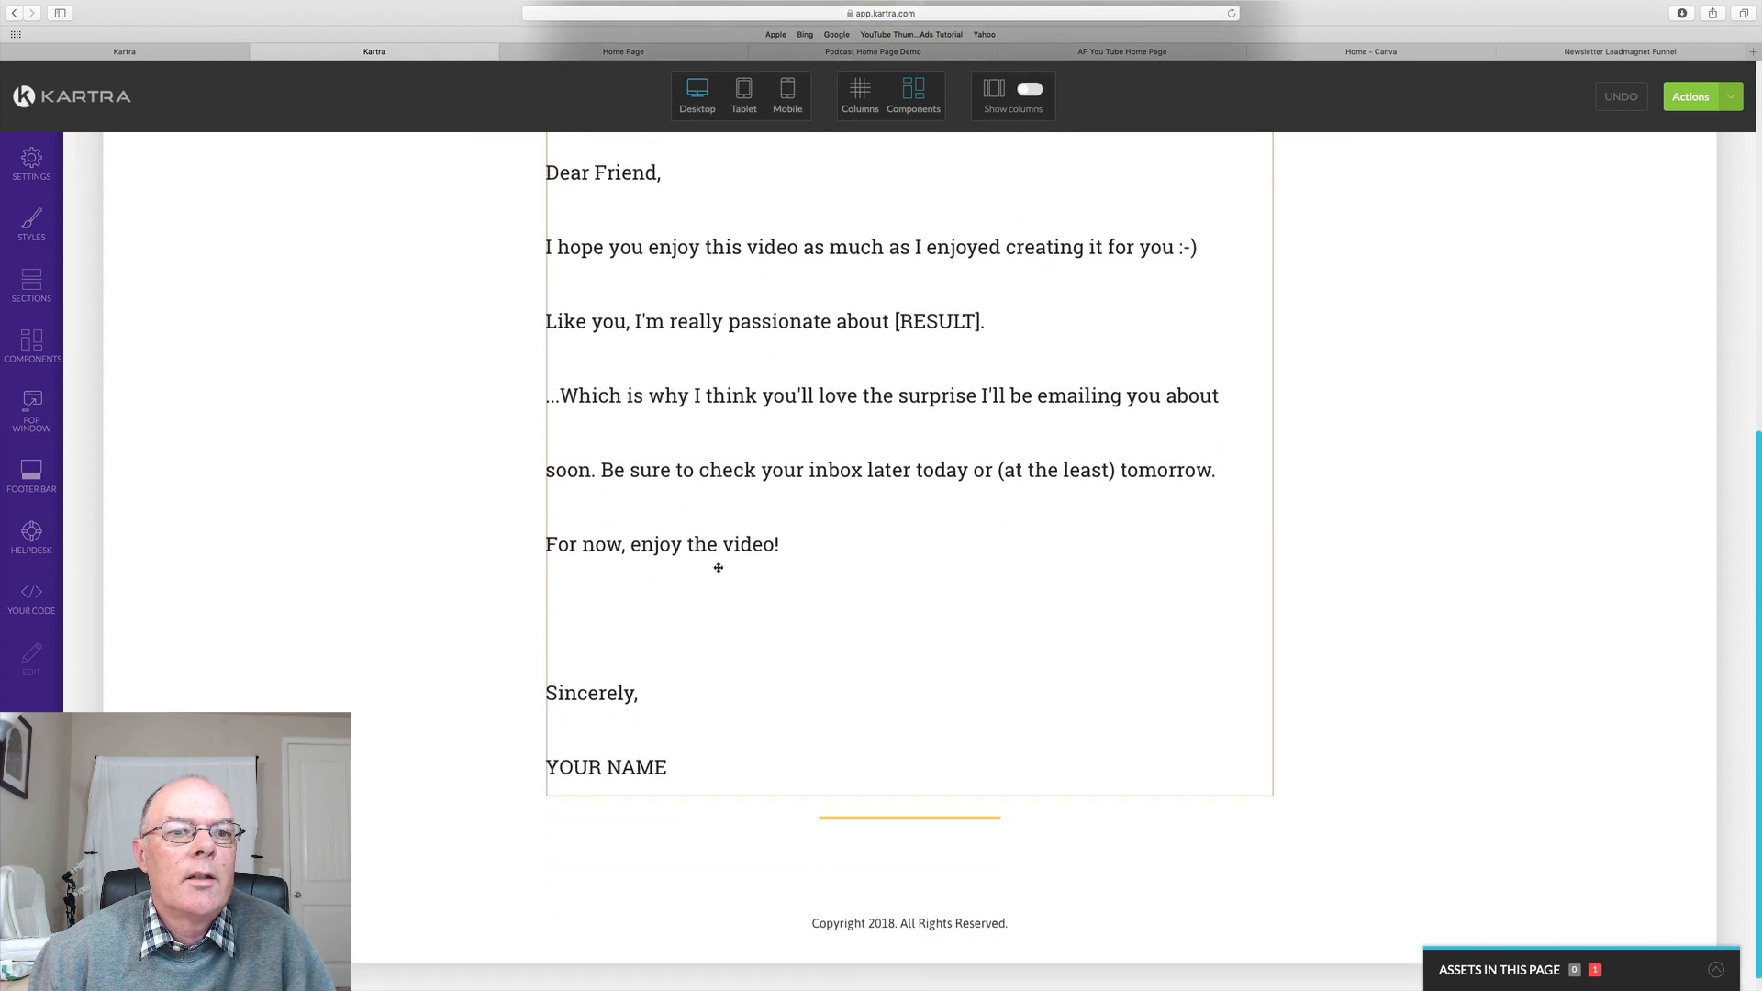
scroll(719, 567, up, 3)
scroll(719, 567, up, 9)
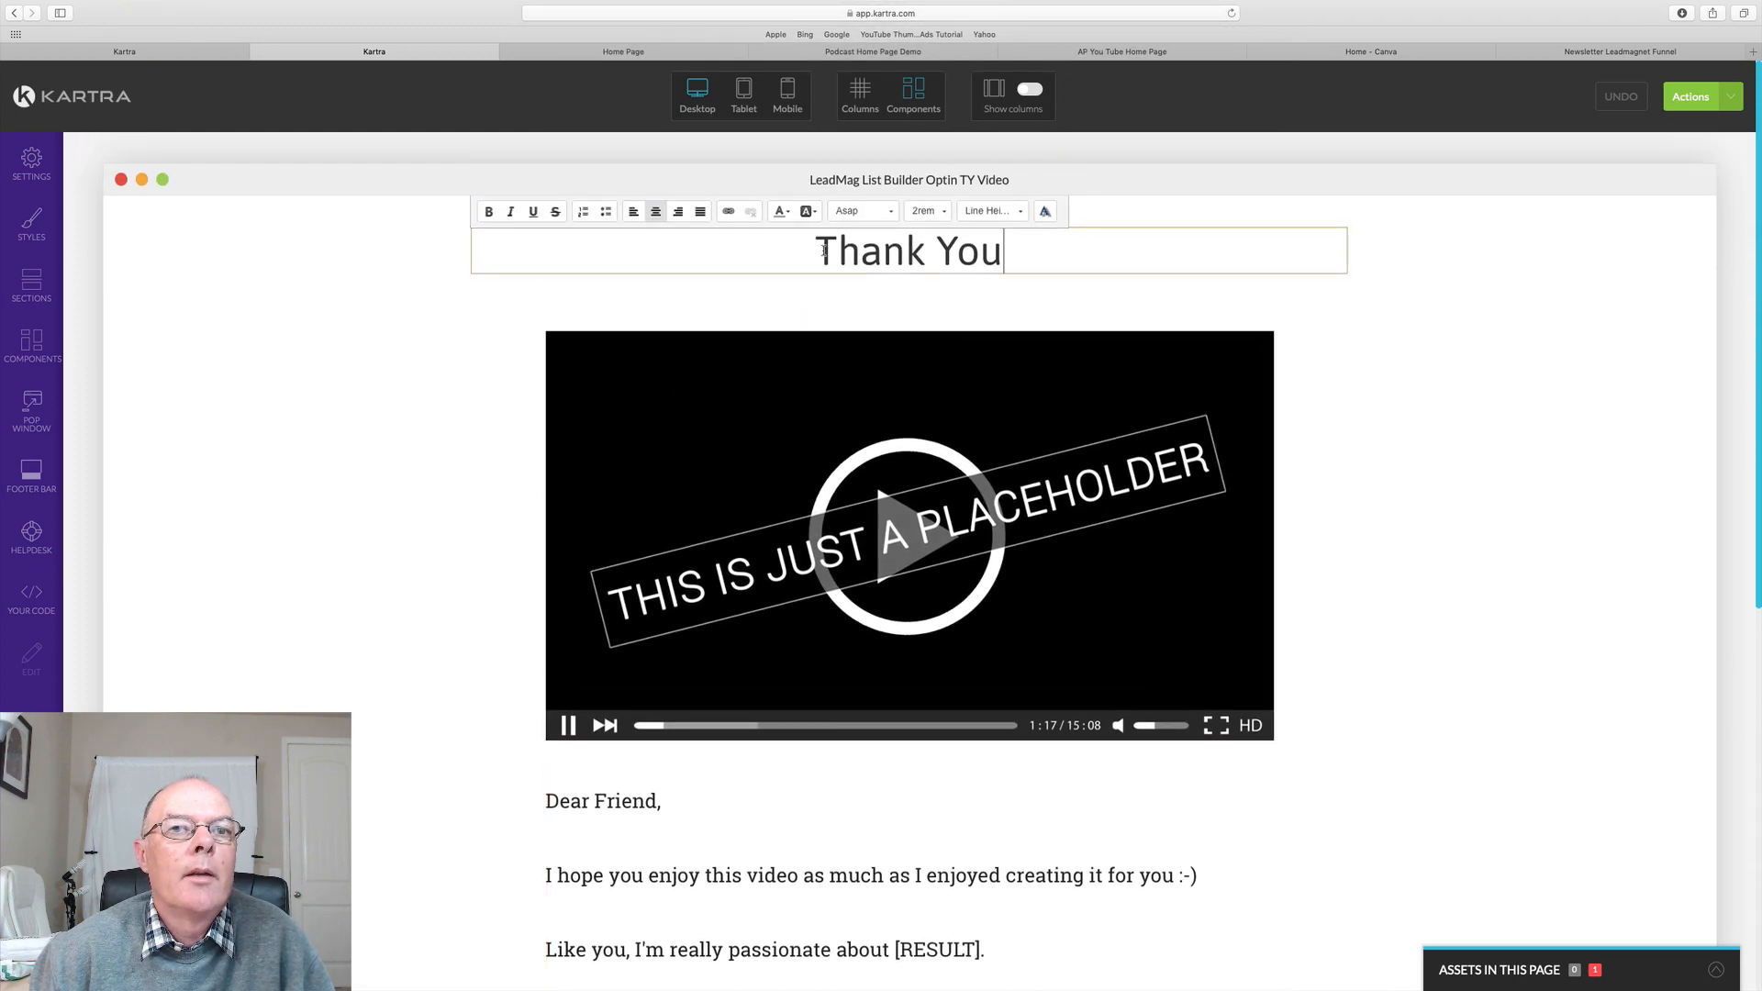
scroll(1005, 249, down, 1)
scroll(1006, 248, down, 1)
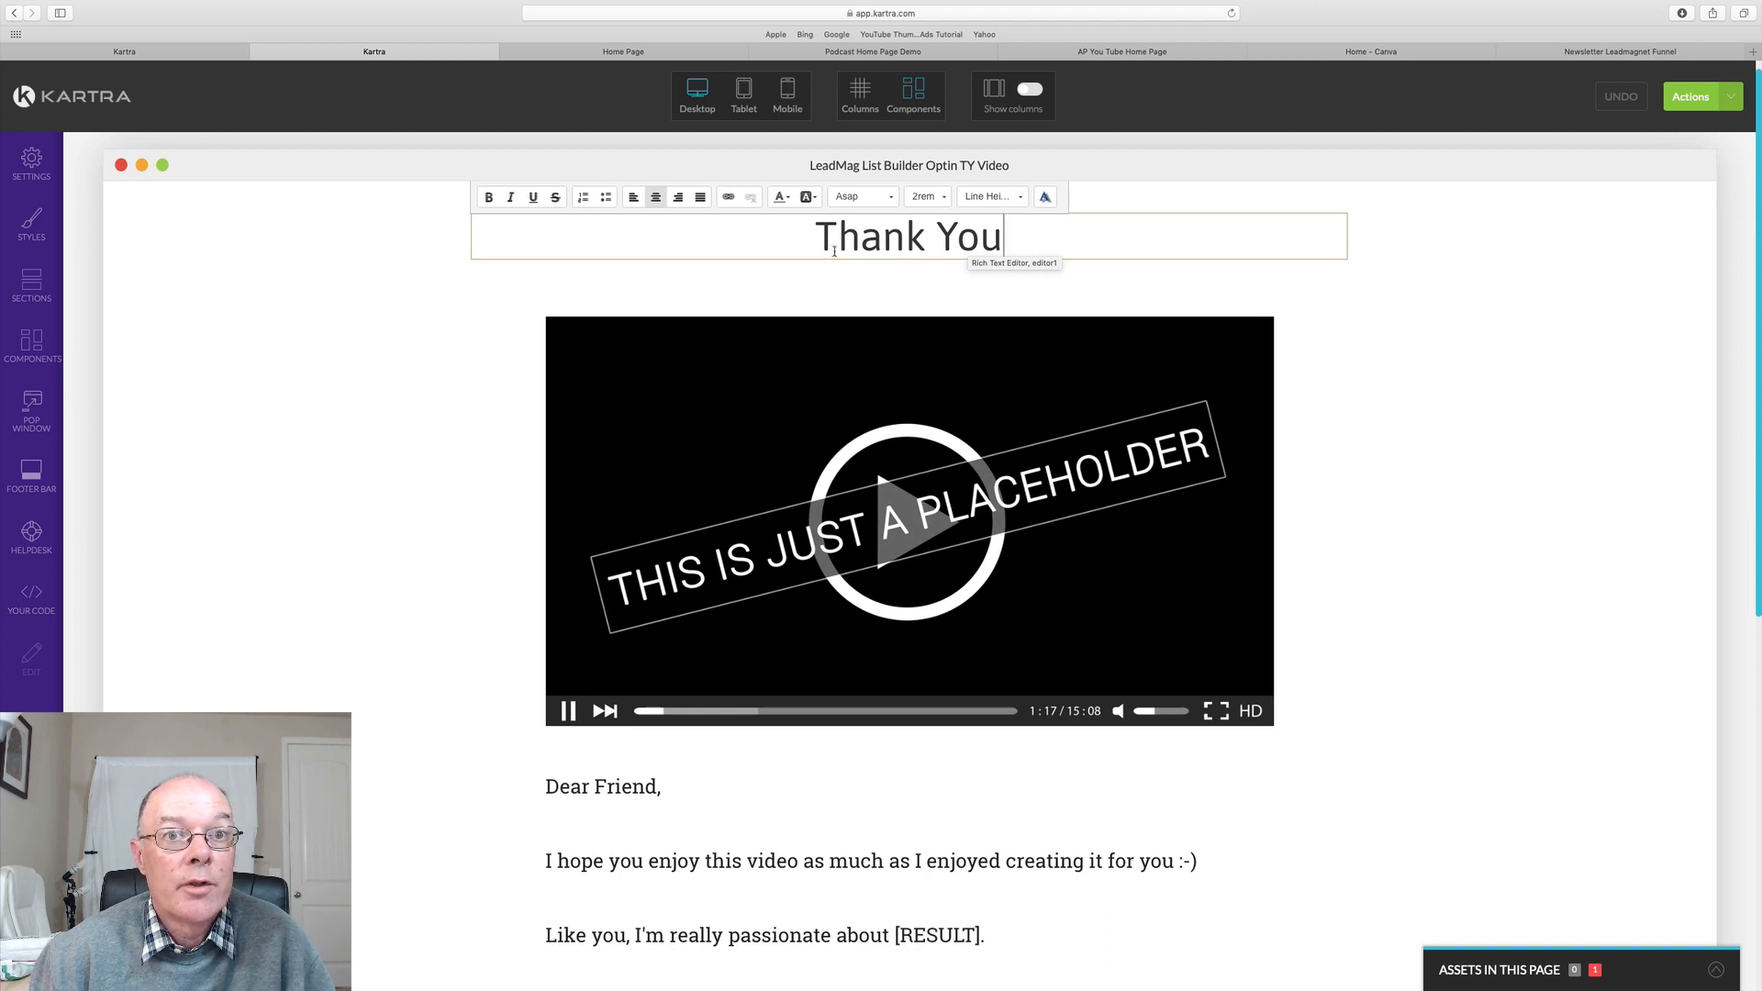
scroll(834, 250, down, 3)
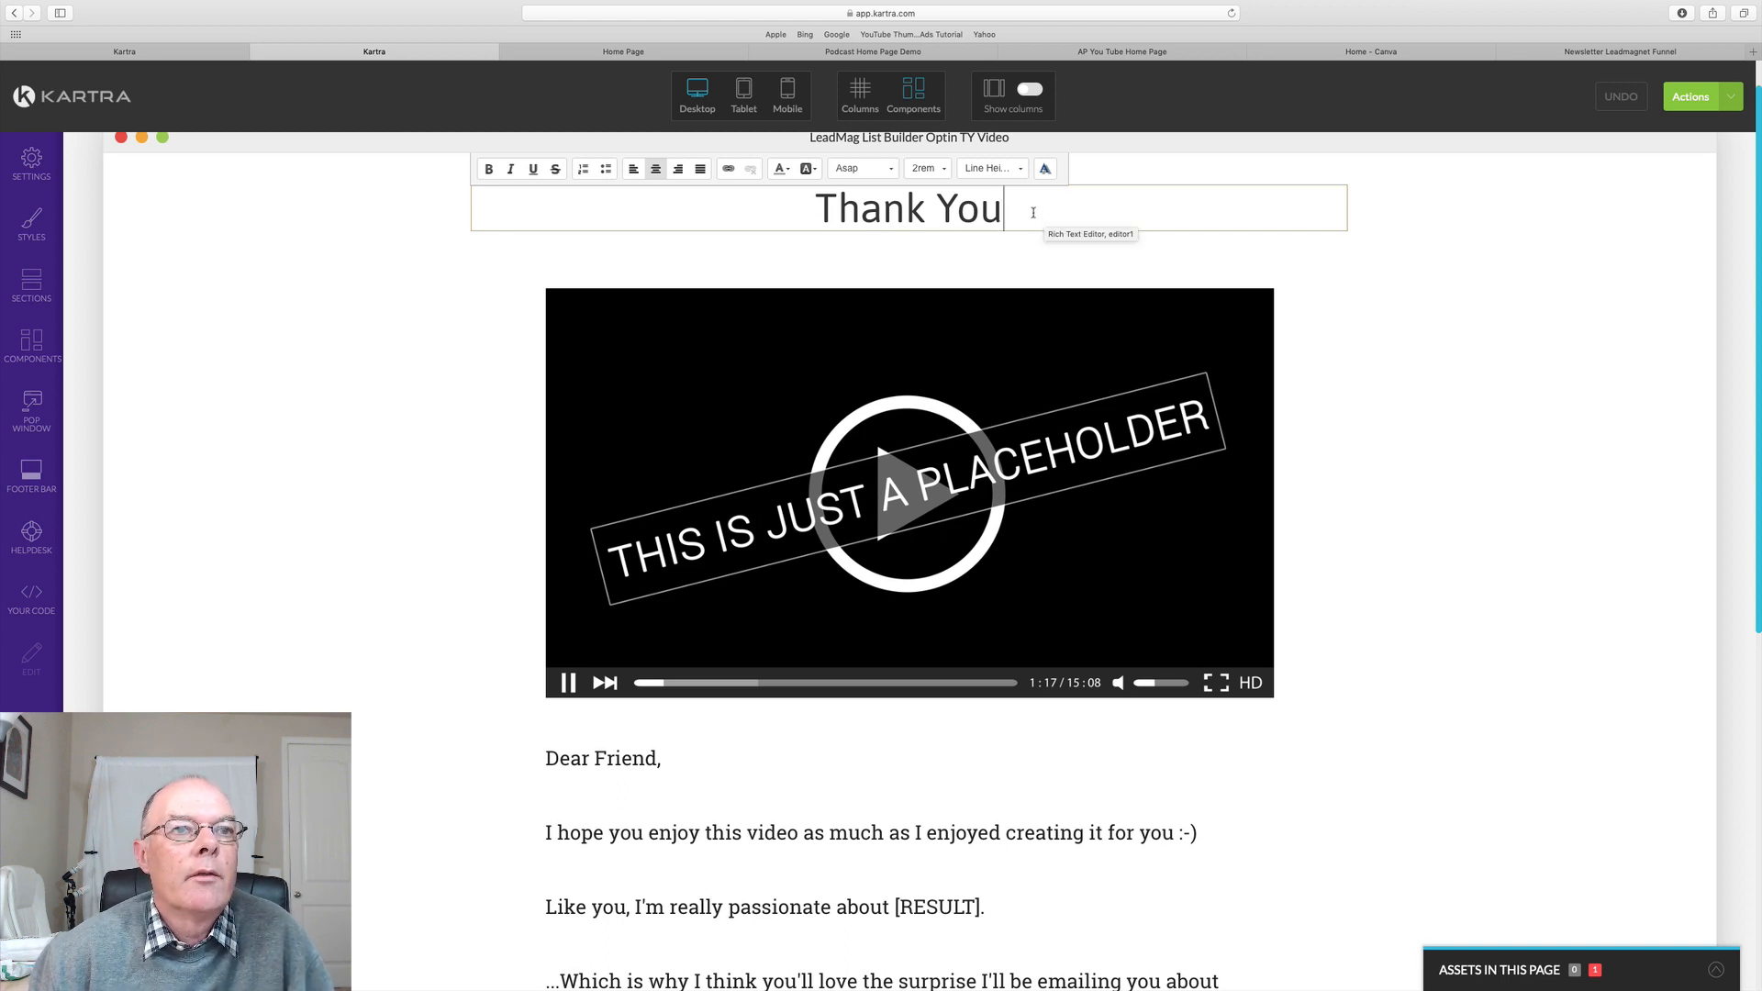
click(1738, 103)
click(1666, 267)
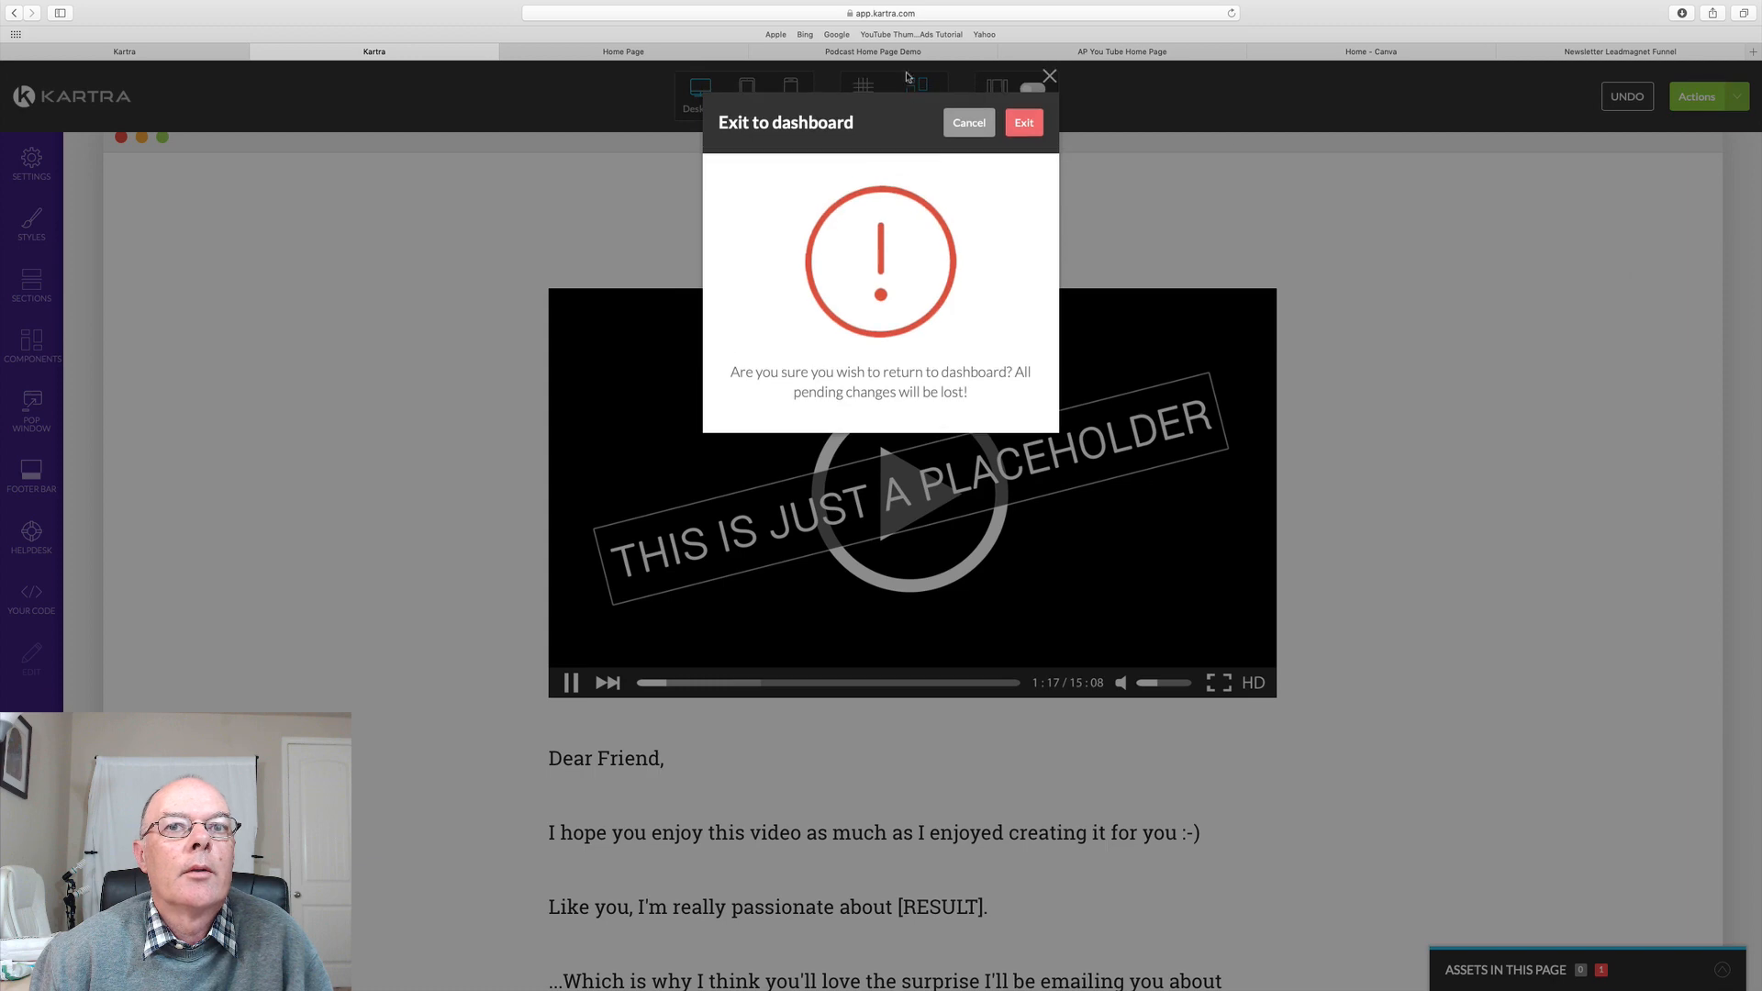
click(1030, 135)
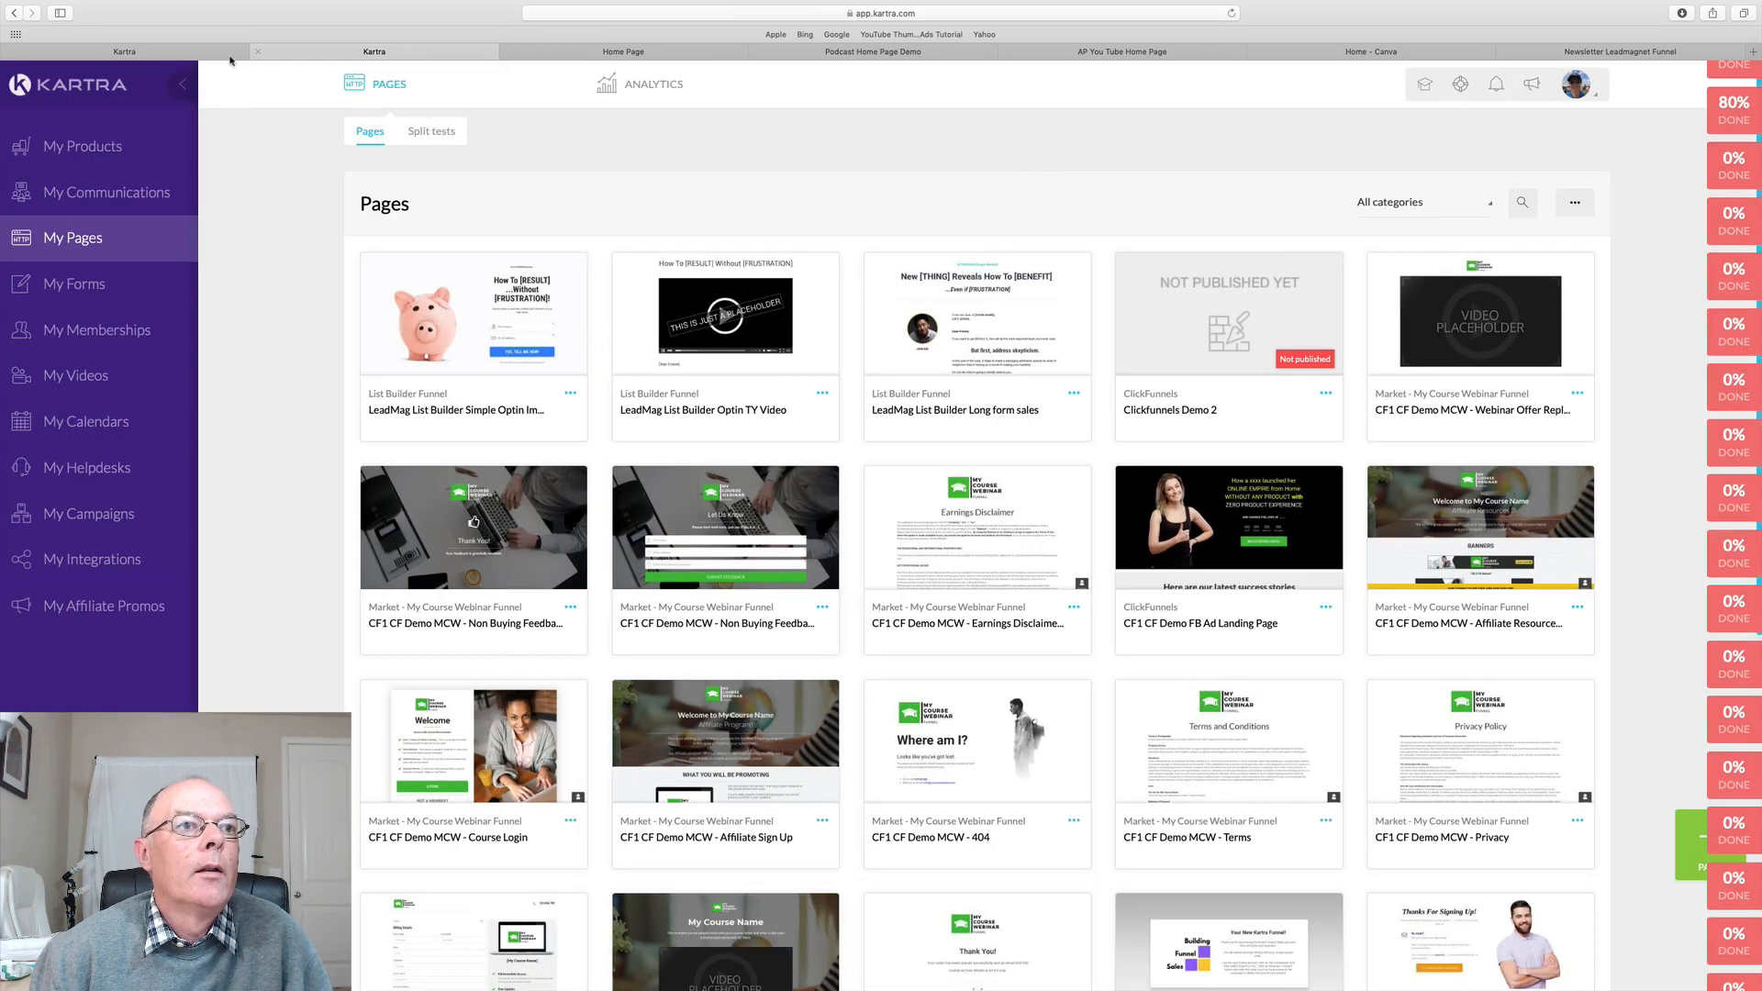
Return to the campaign's assets and open the LeadMag List Builder Funnel sequence for editing
click(198, 55)
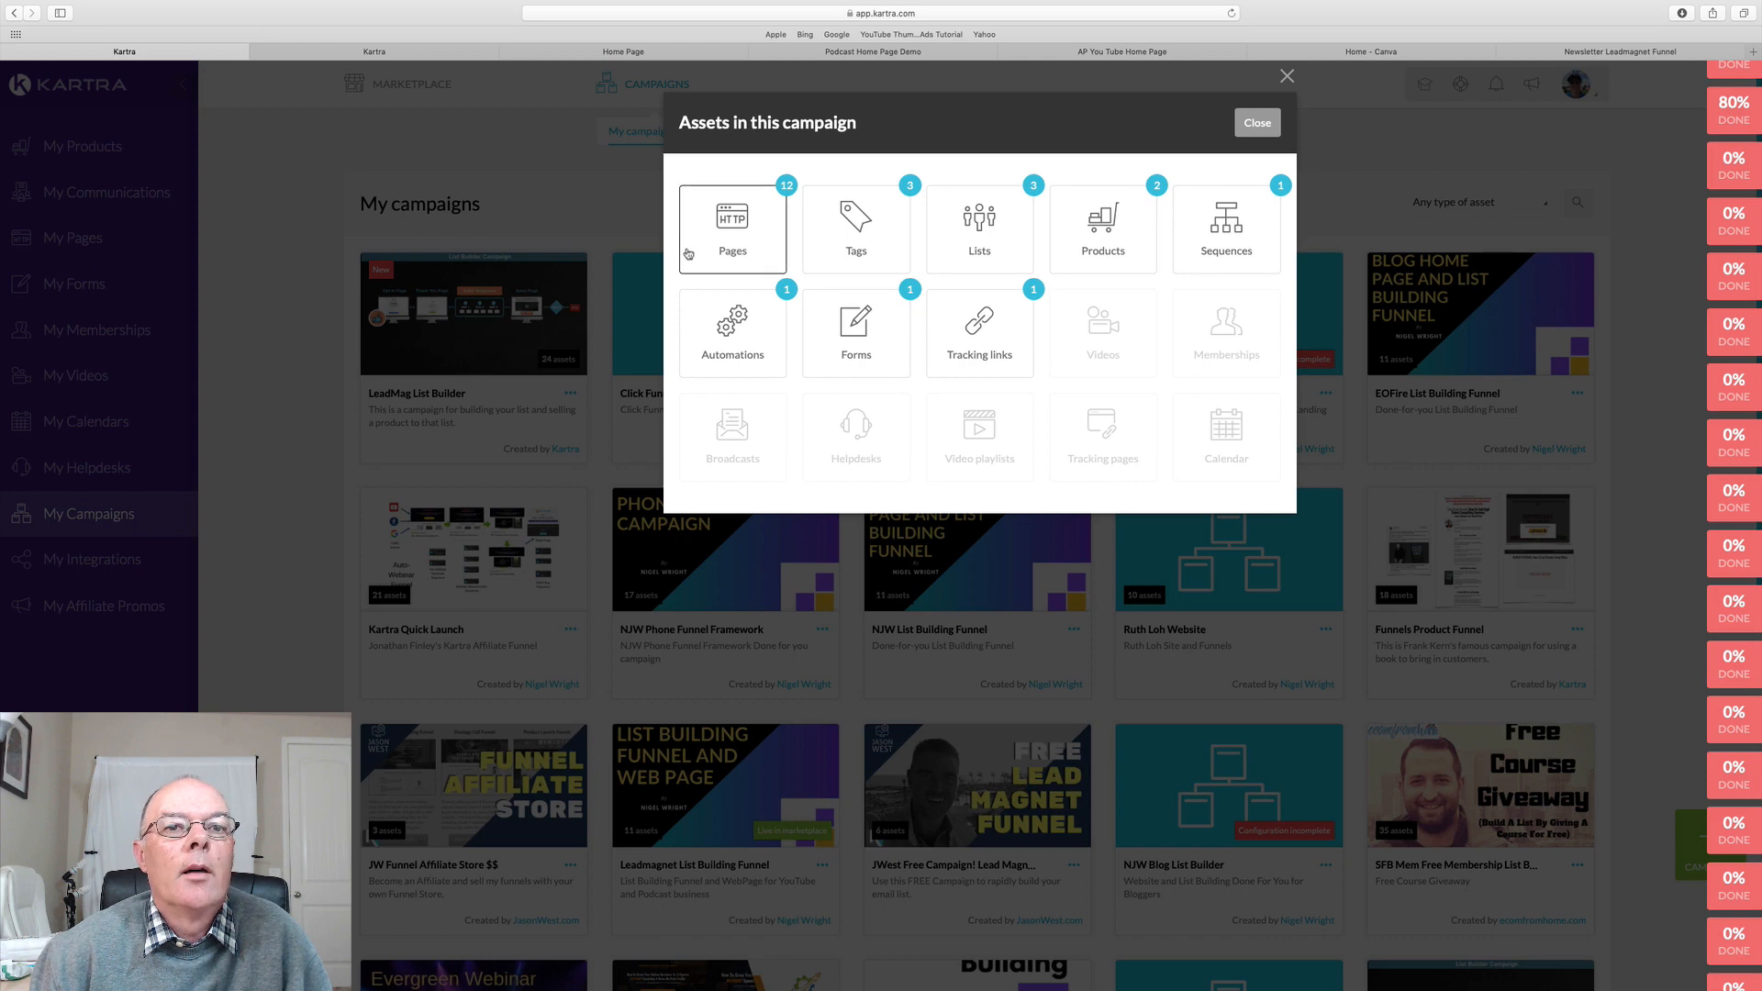
click(1232, 226)
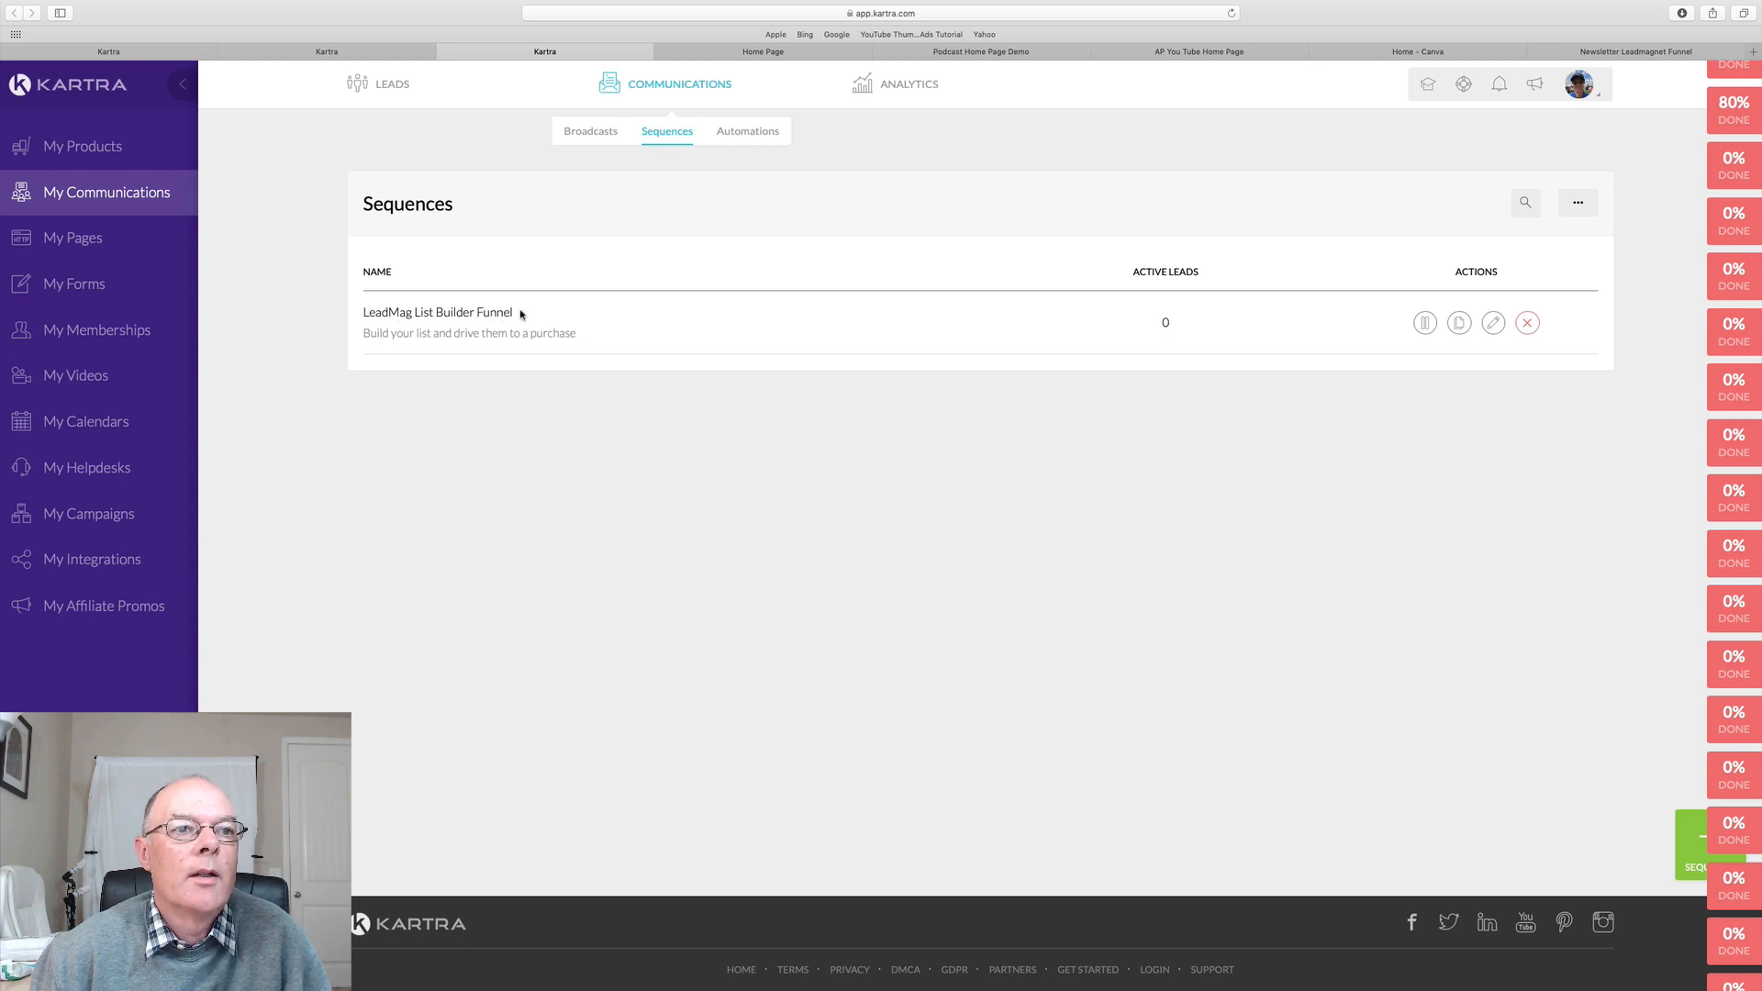
click(1494, 324)
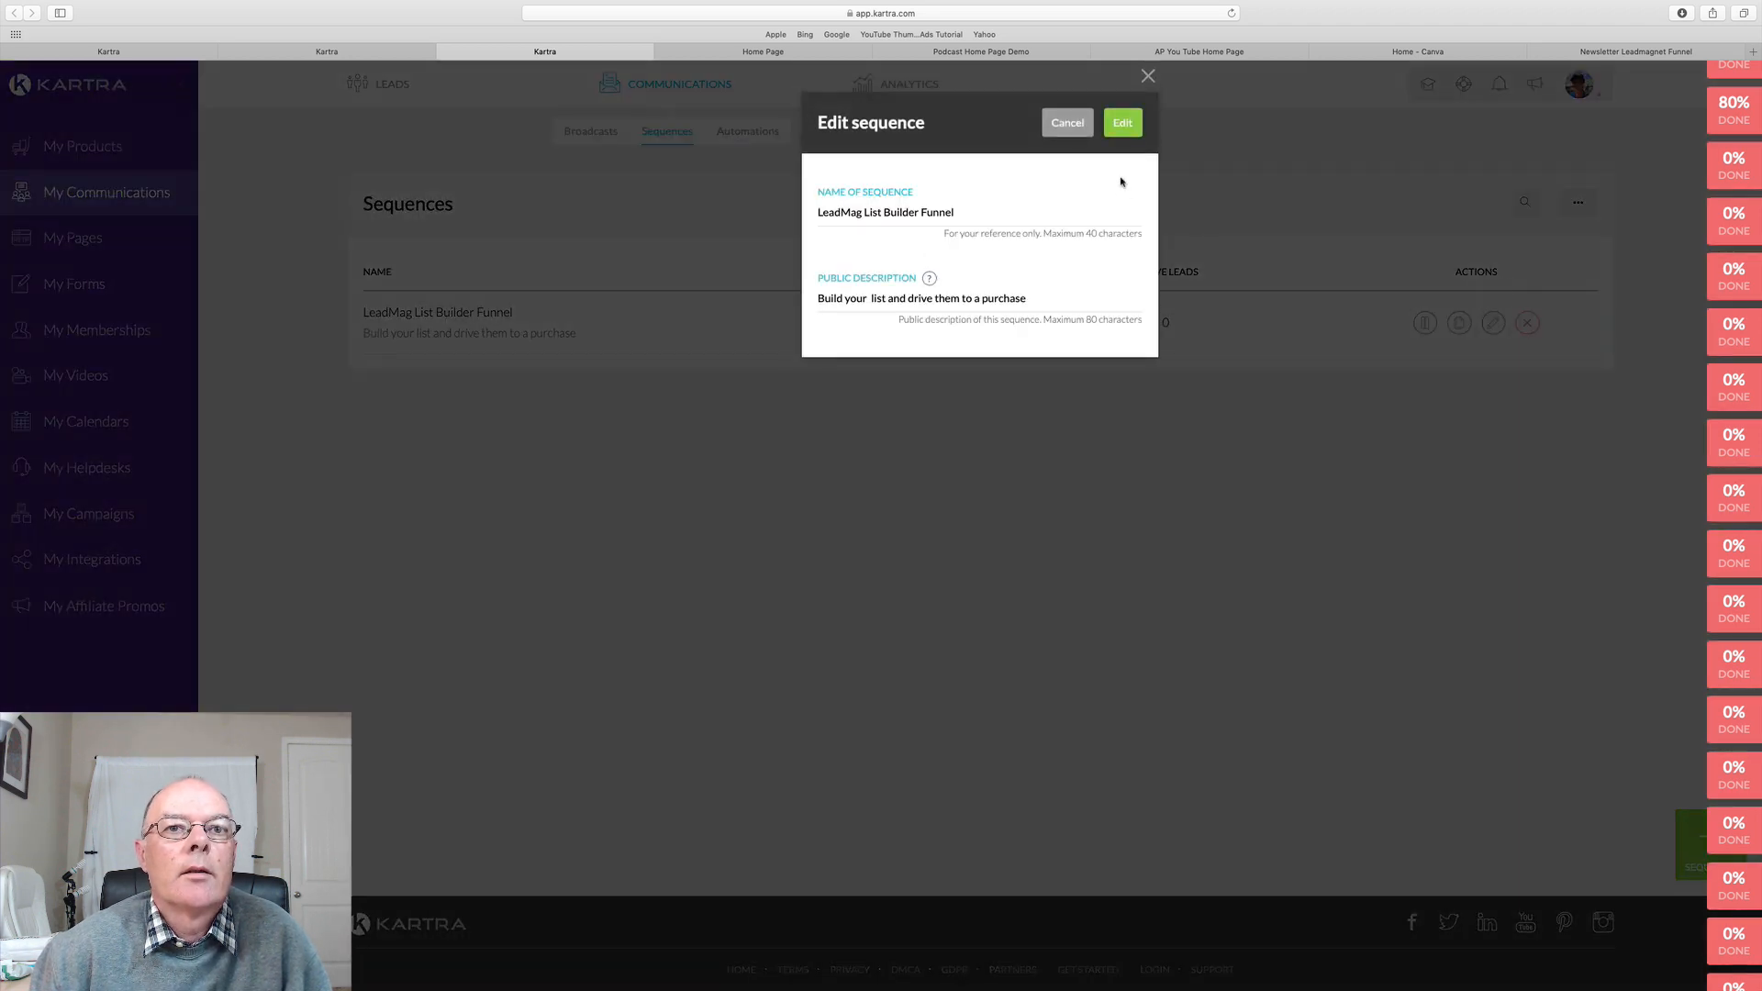
click(1129, 133)
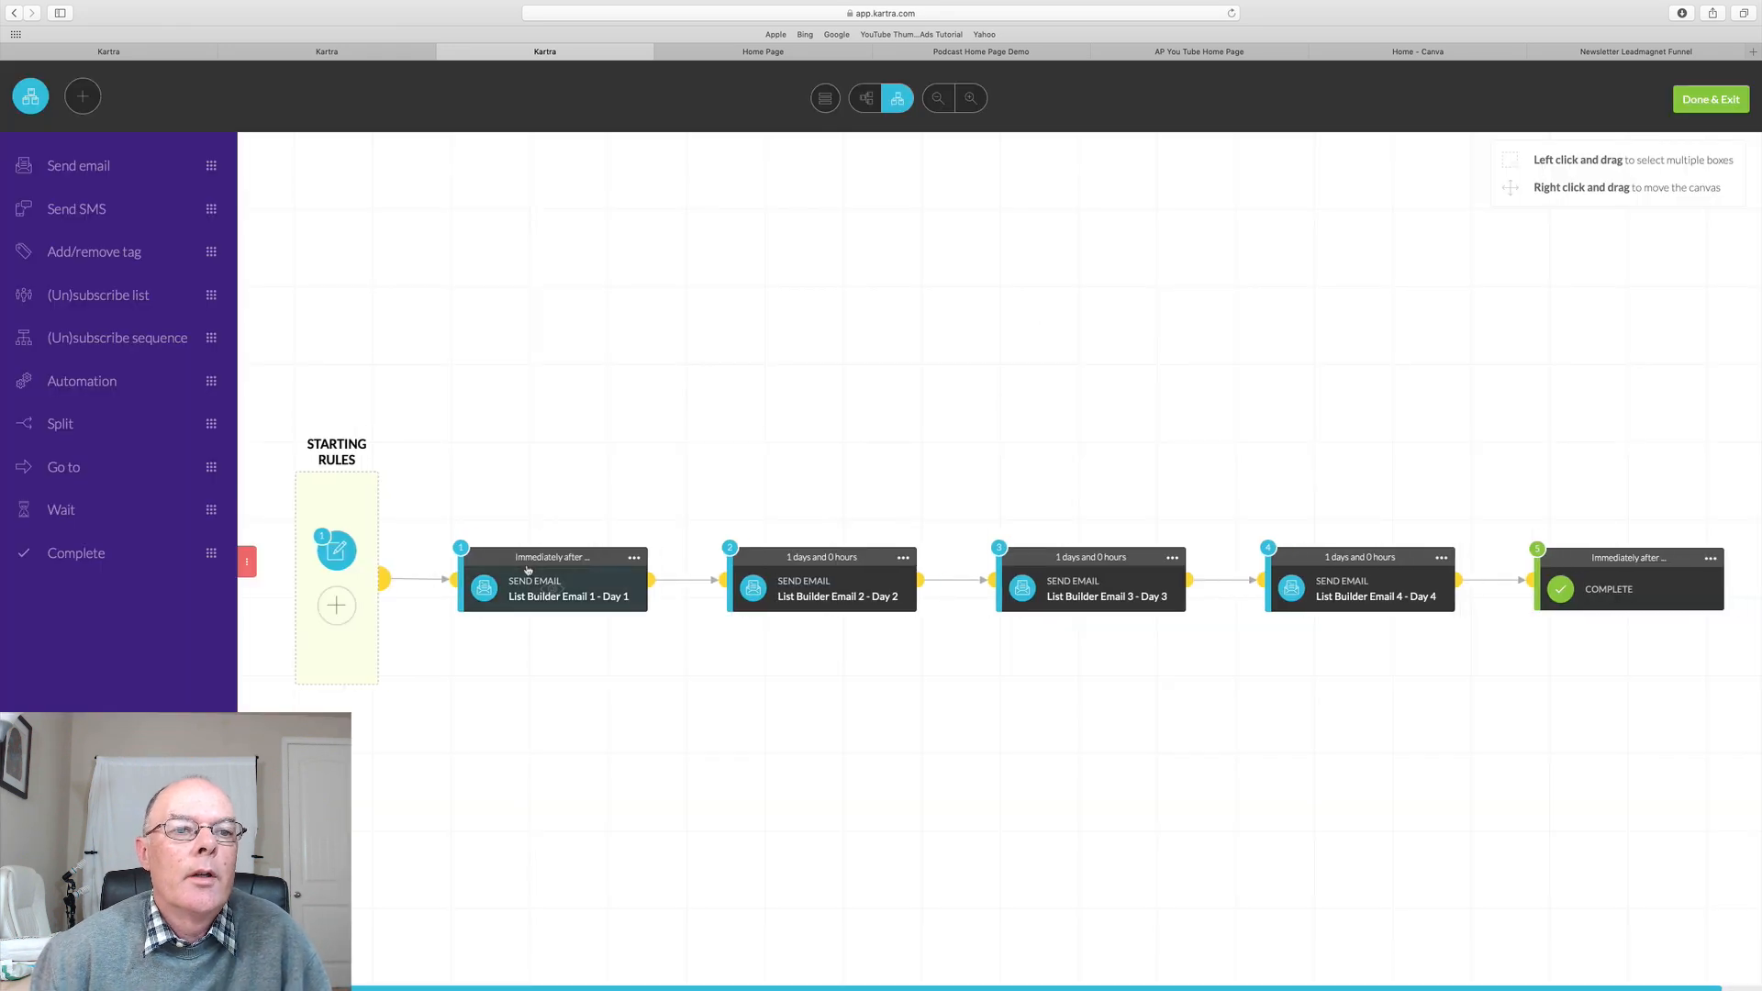
Check which opt-in form is set in the sequence's starting rules, and close the rules without changes
click(328, 554)
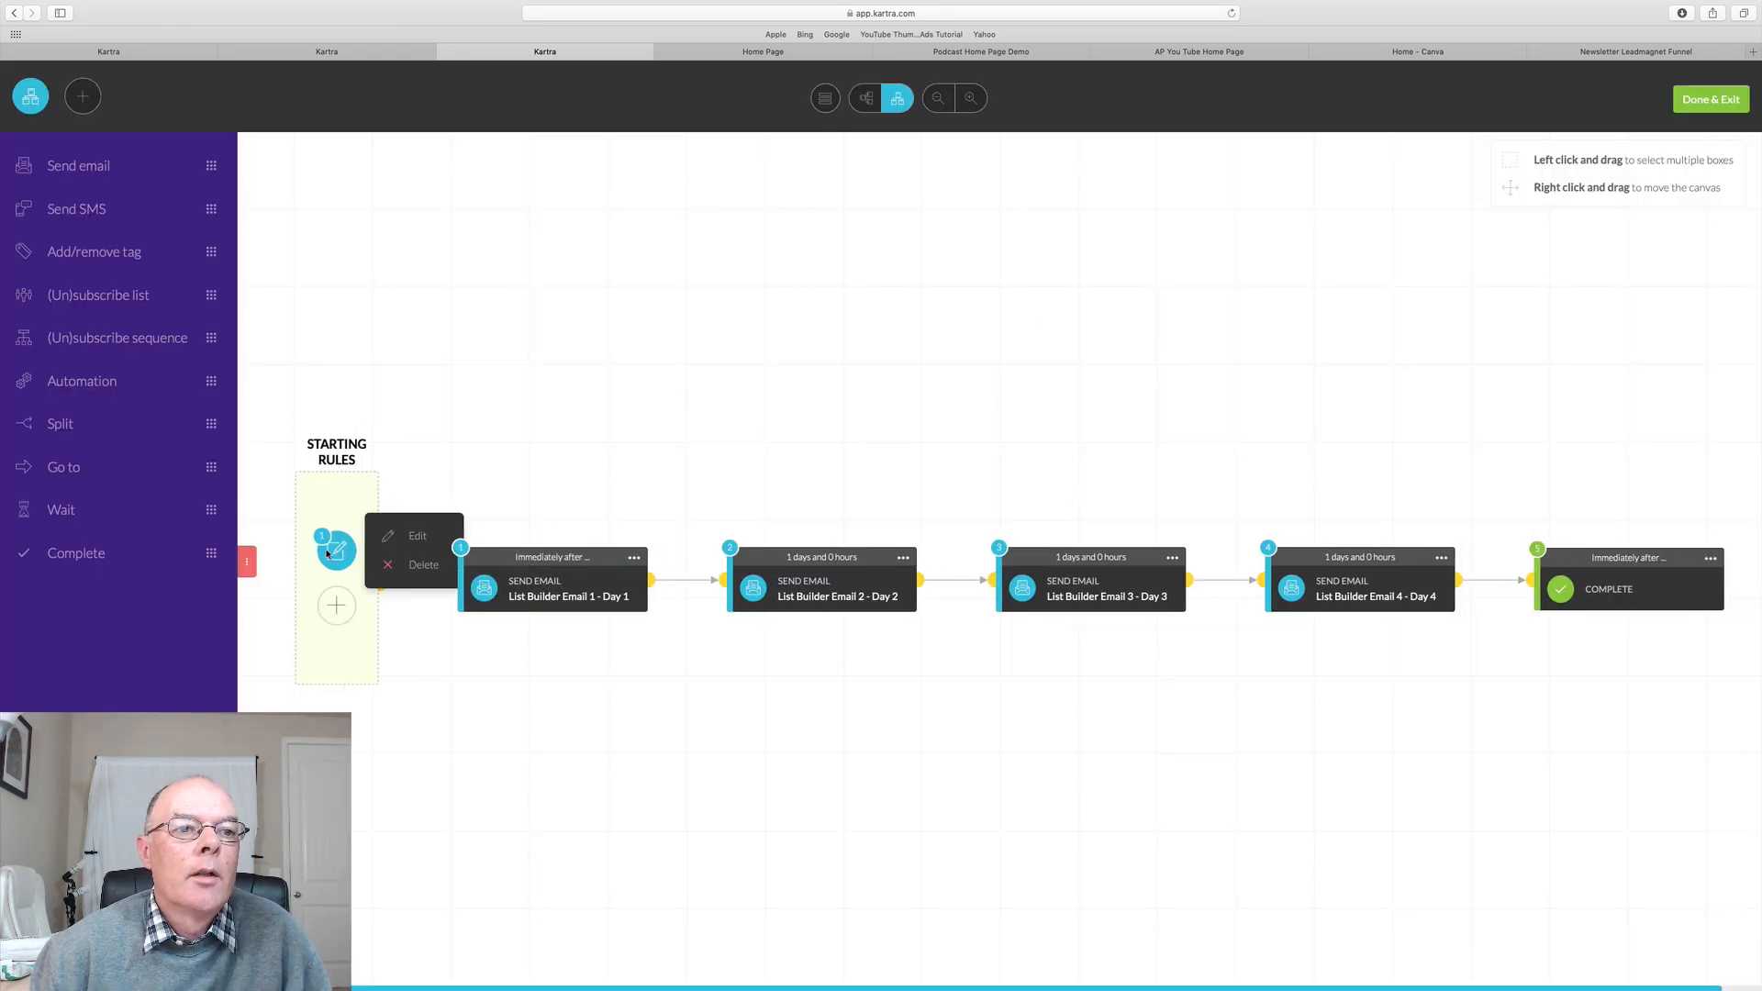
click(410, 538)
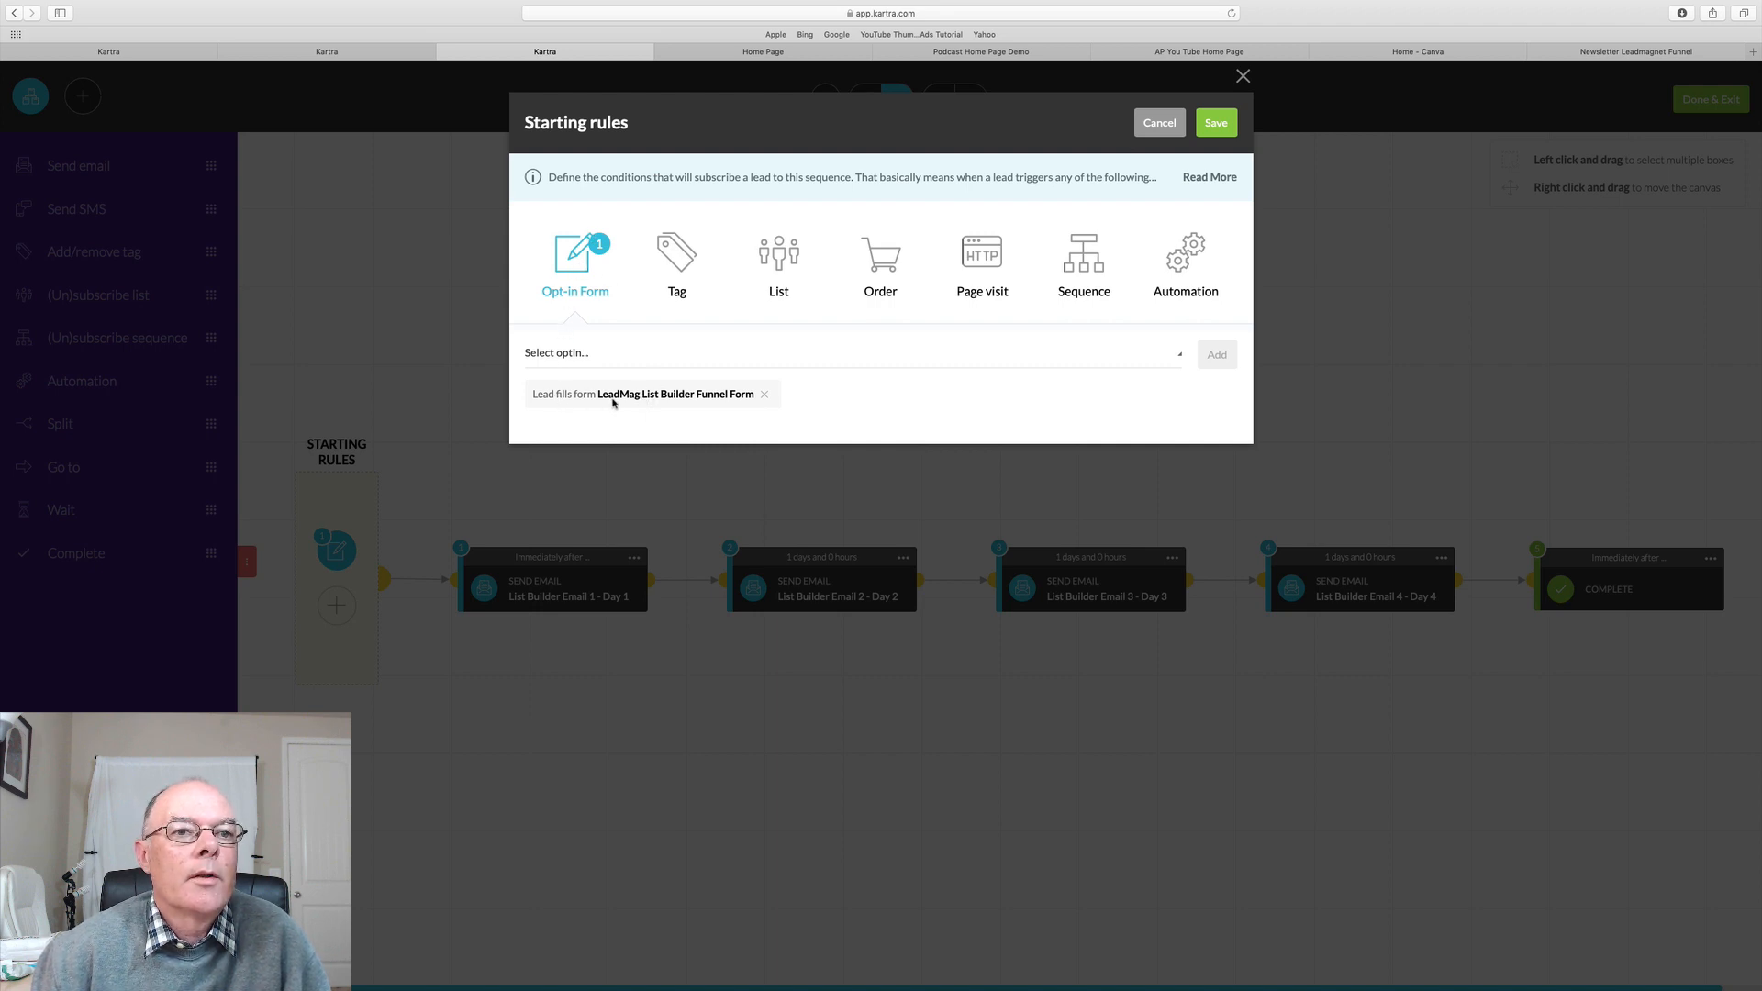
drag(685, 396, 699, 397)
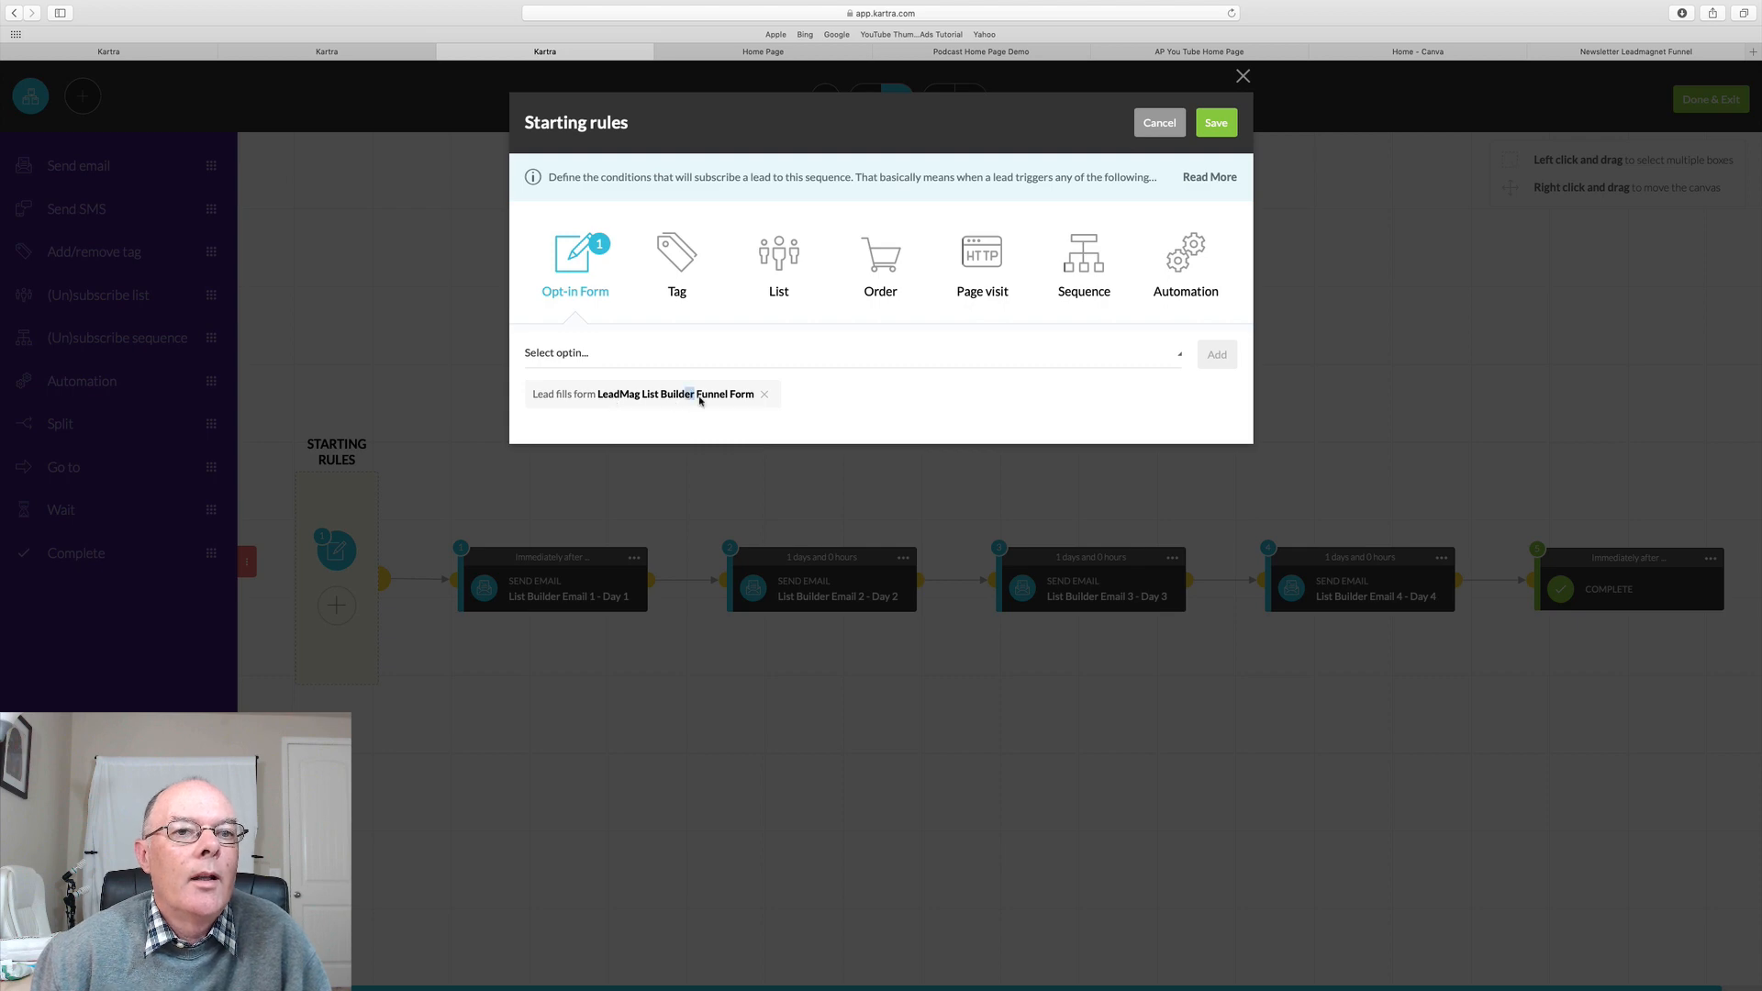
click(792, 395)
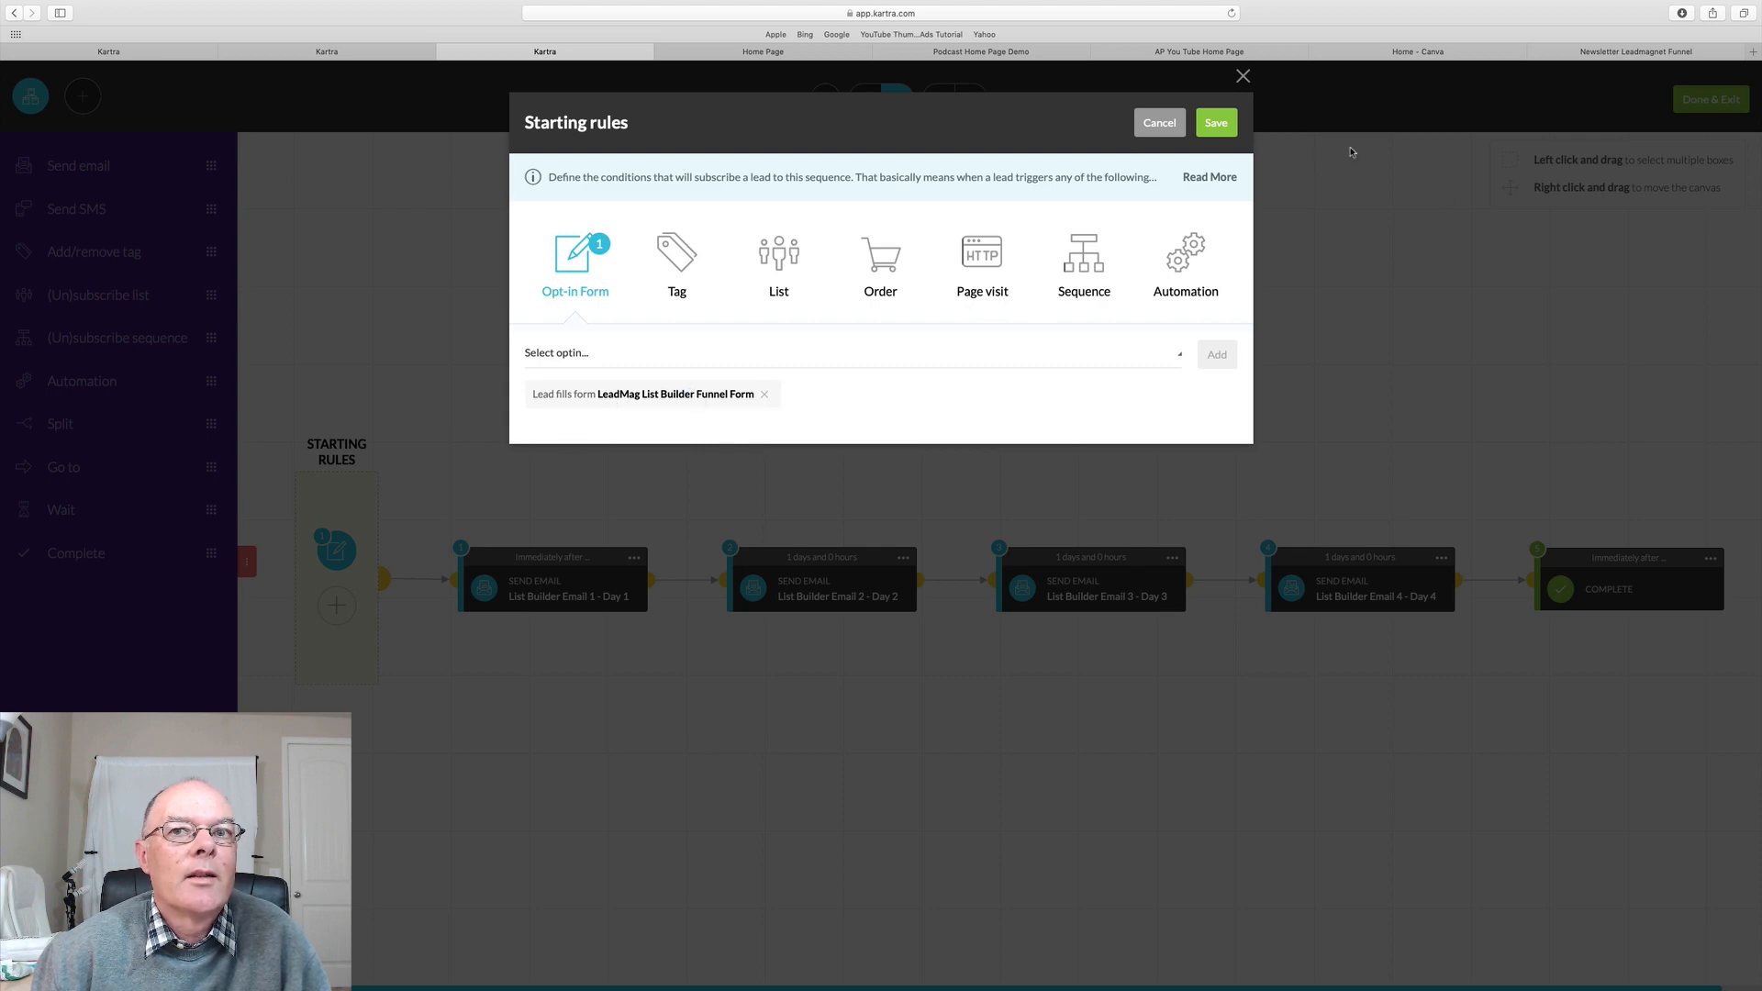
click(1243, 76)
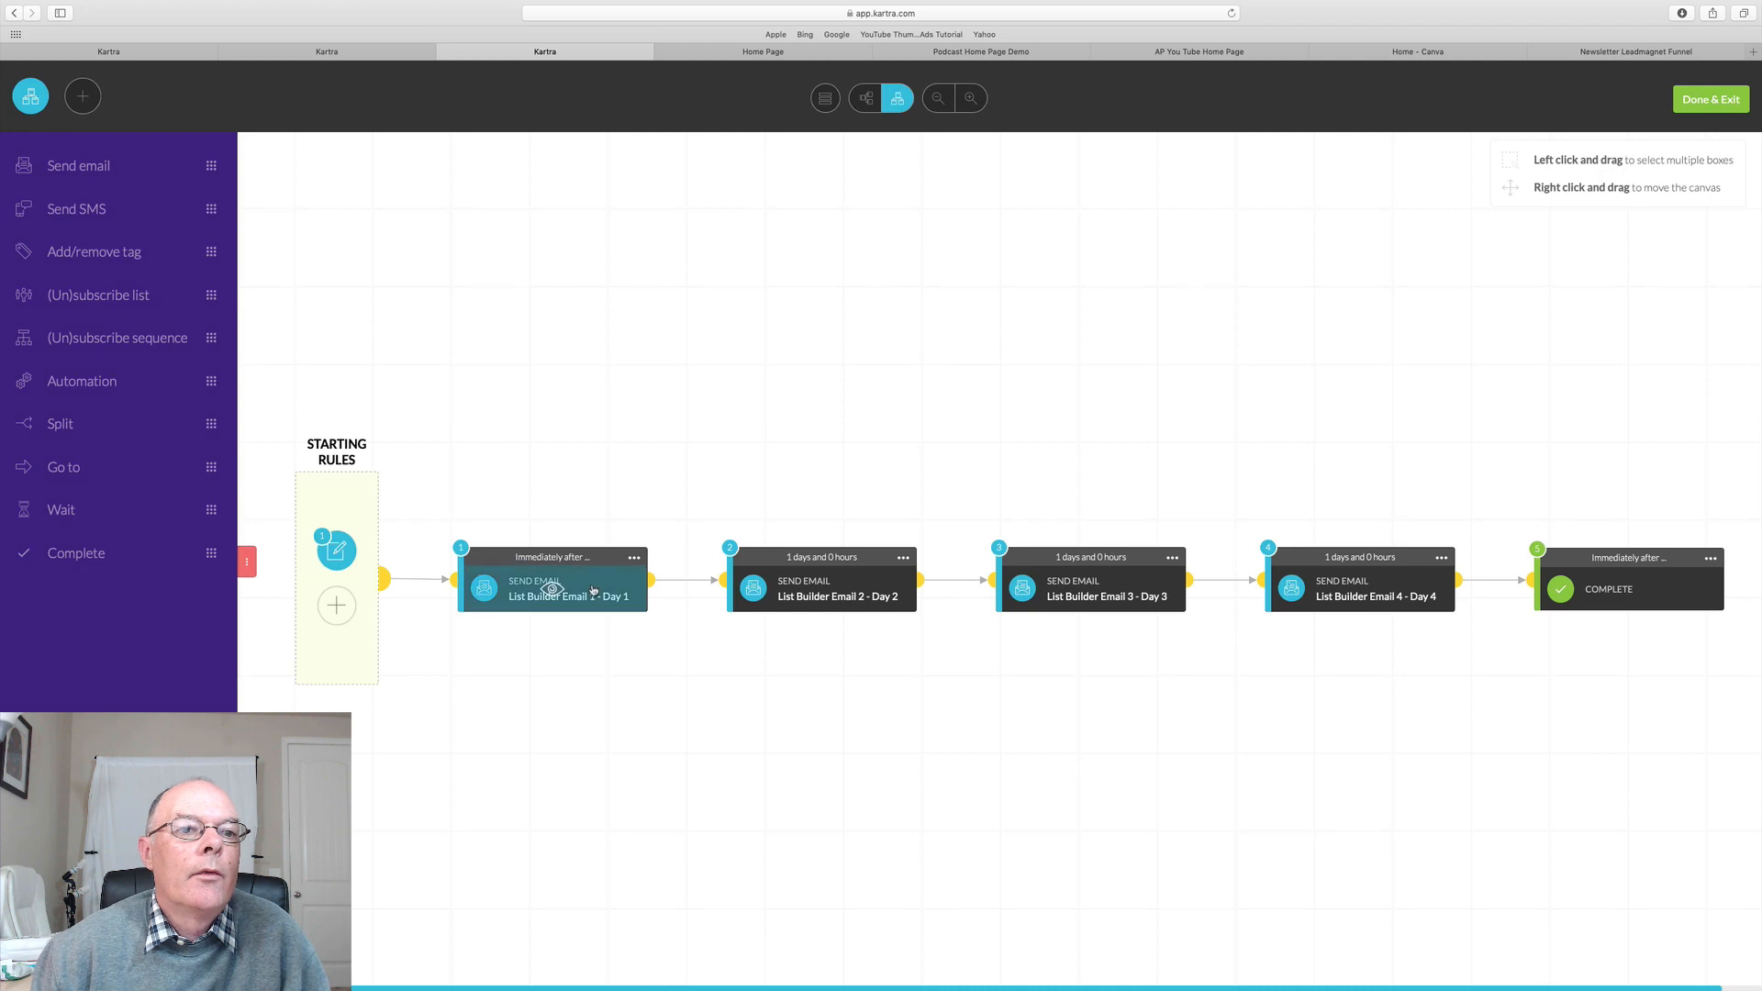
Review the gateway and sender settings of List Builder Email 1 - Day 1, and close them without changes
click(633, 559)
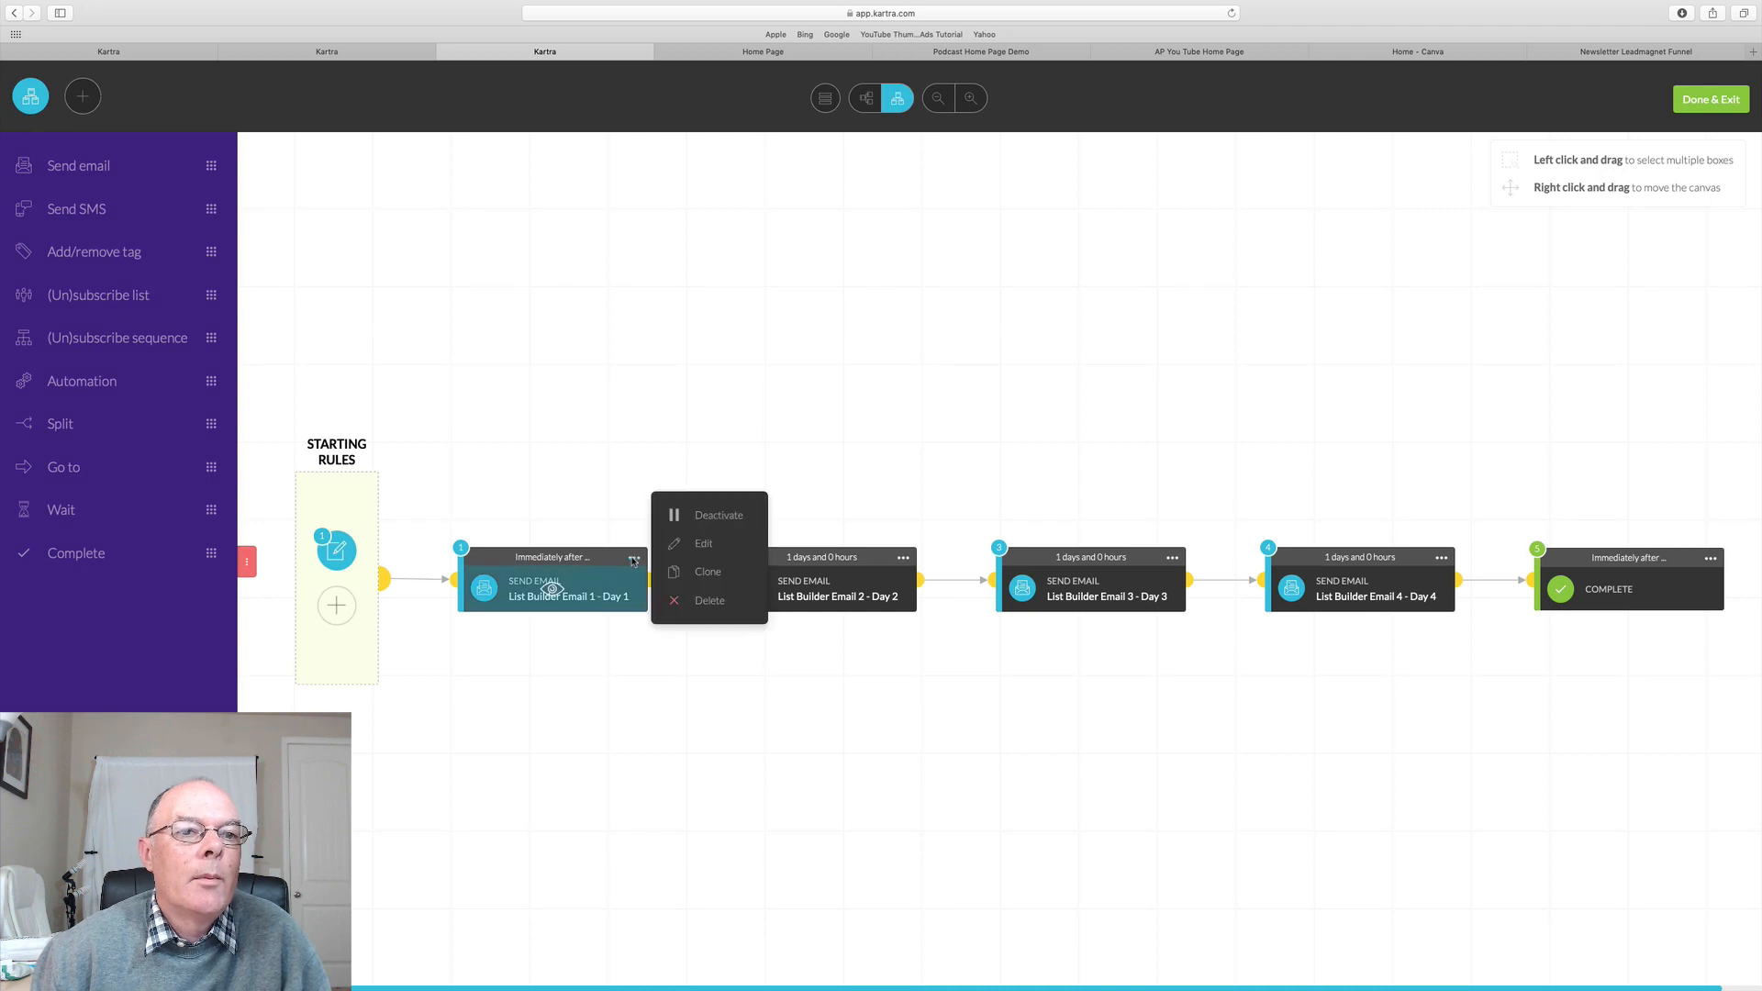
click(701, 547)
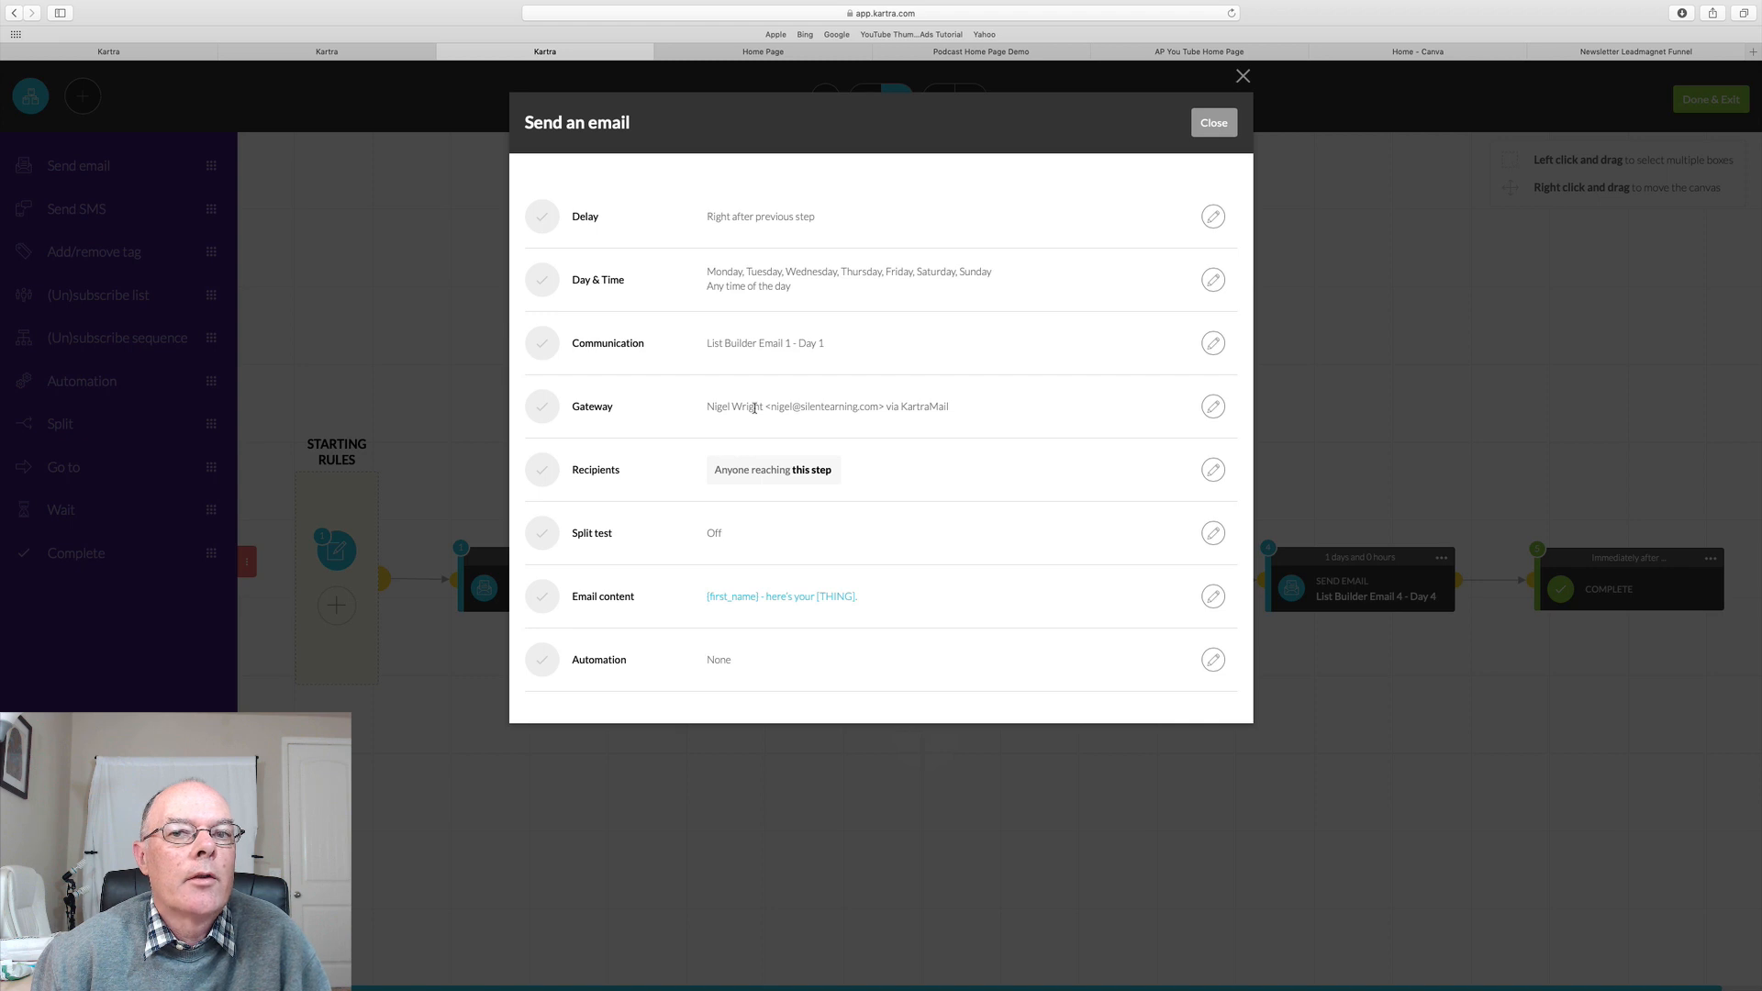
click(1213, 406)
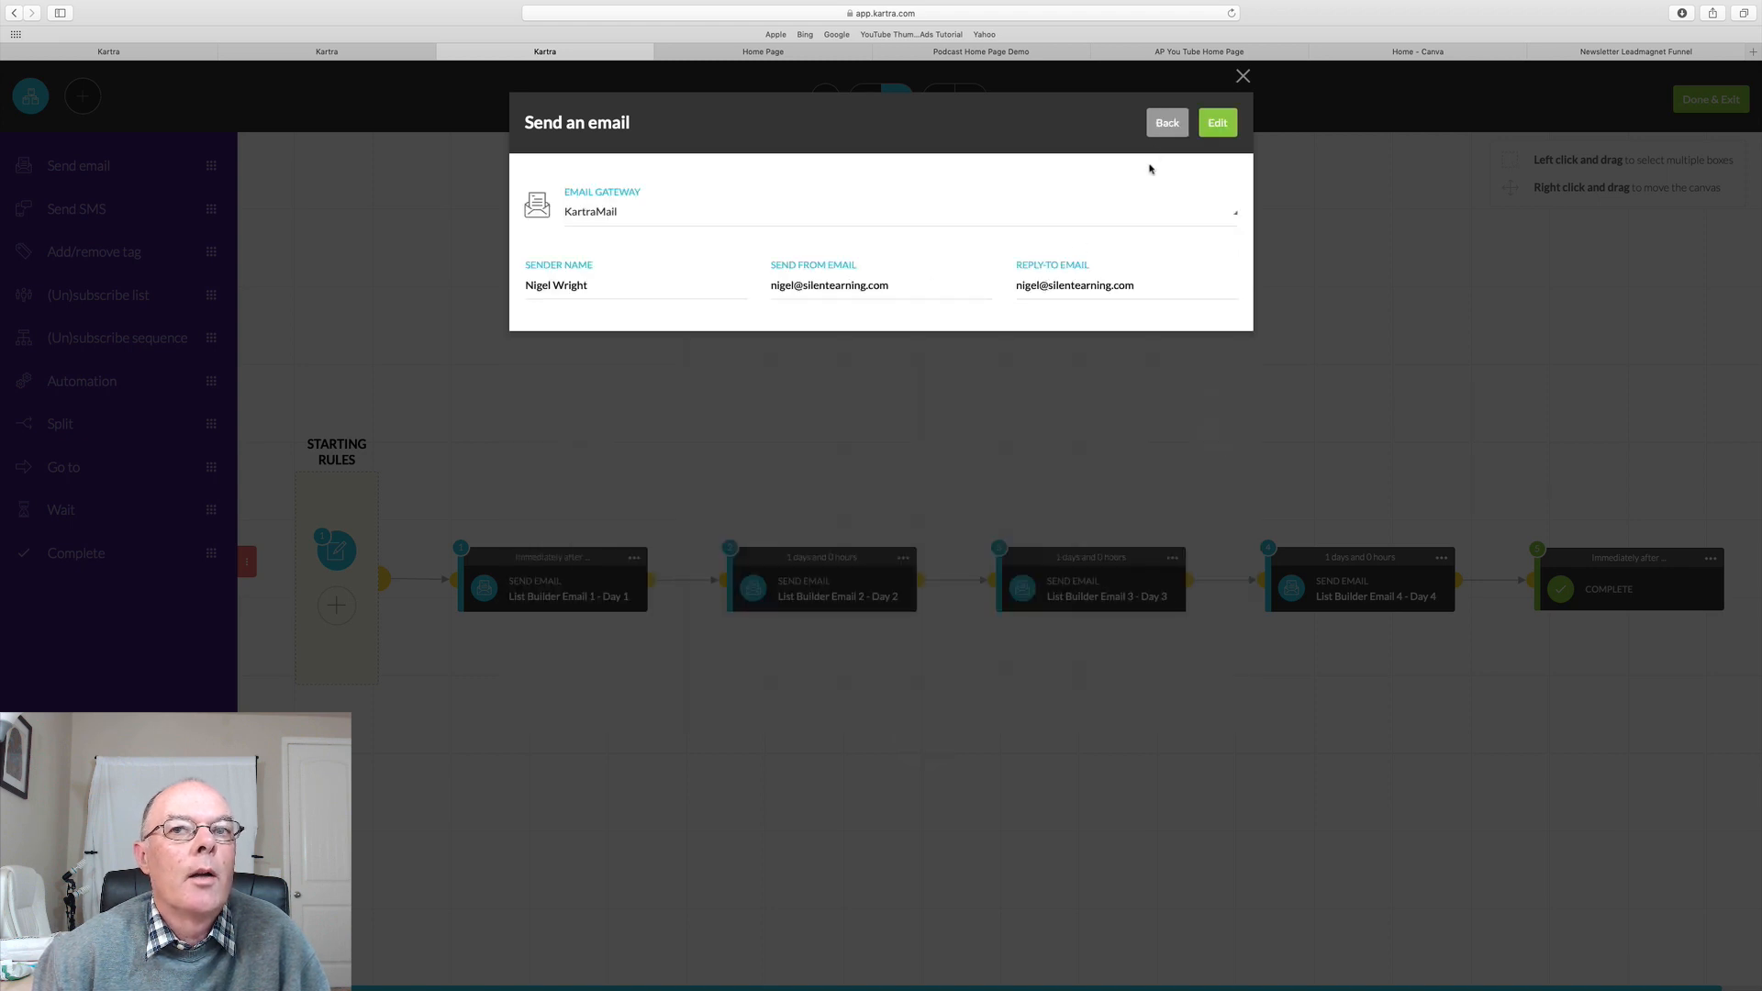
click(1243, 75)
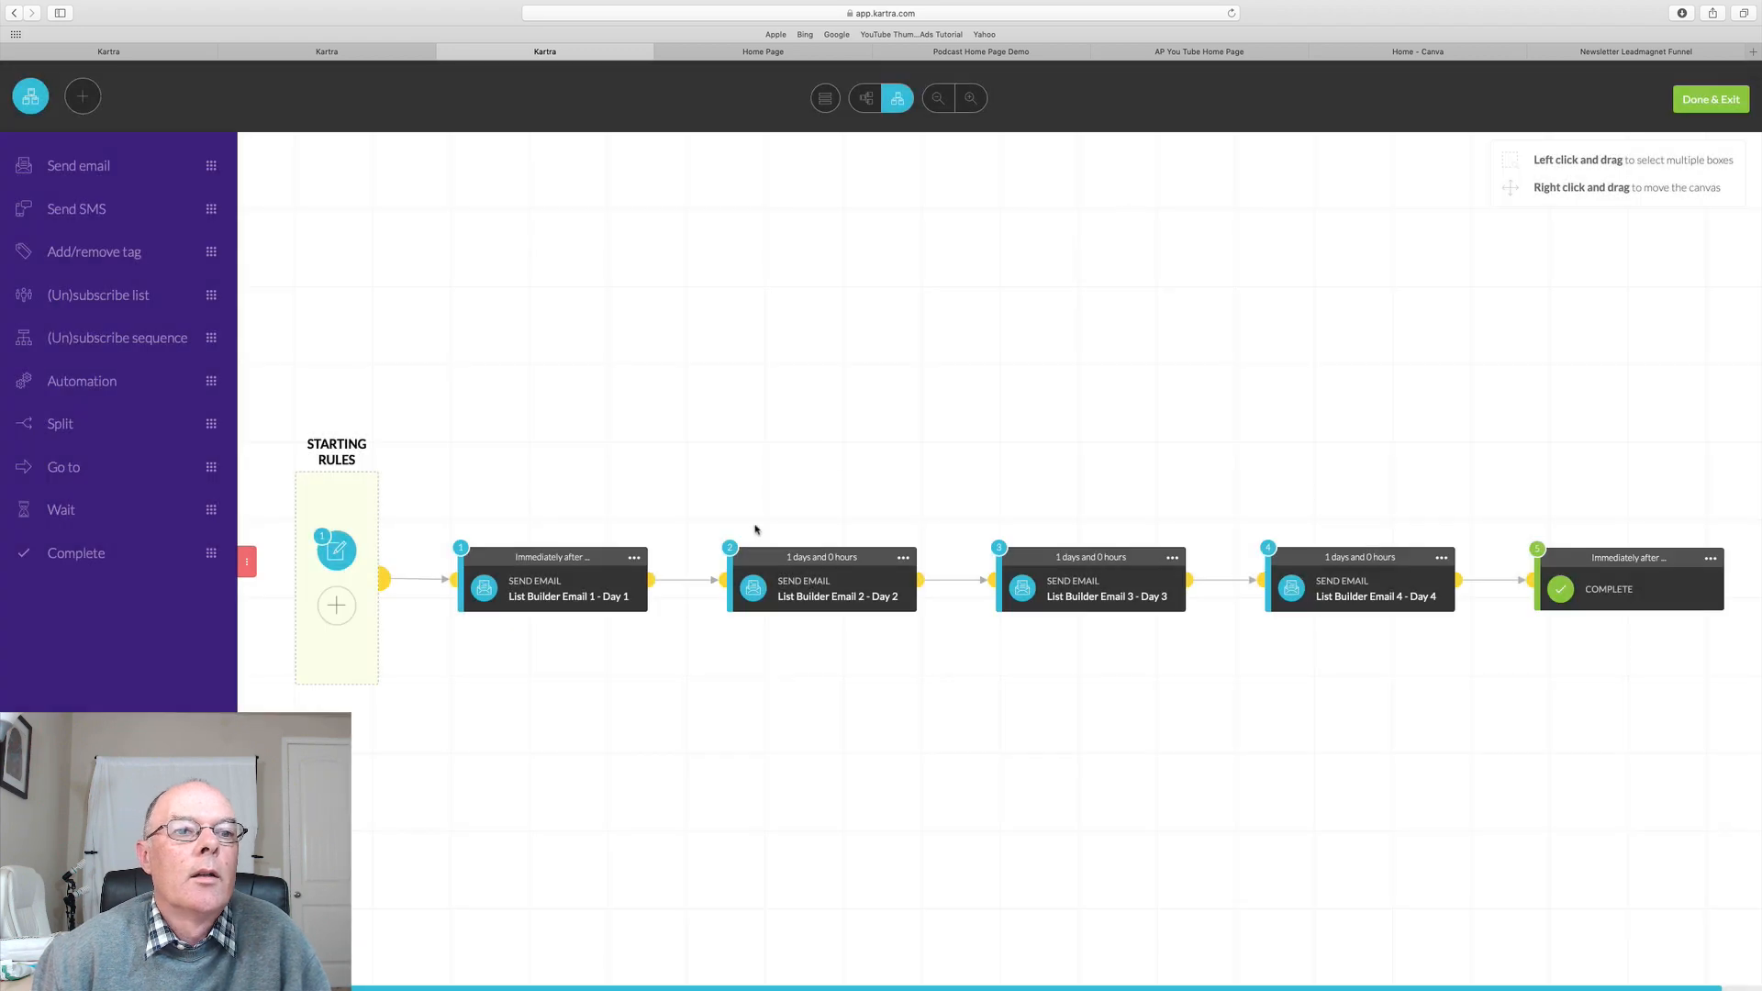
Open the email content of List Builder Email 1 - Day 1 and switch its editor from Advanced to Basic
click(635, 557)
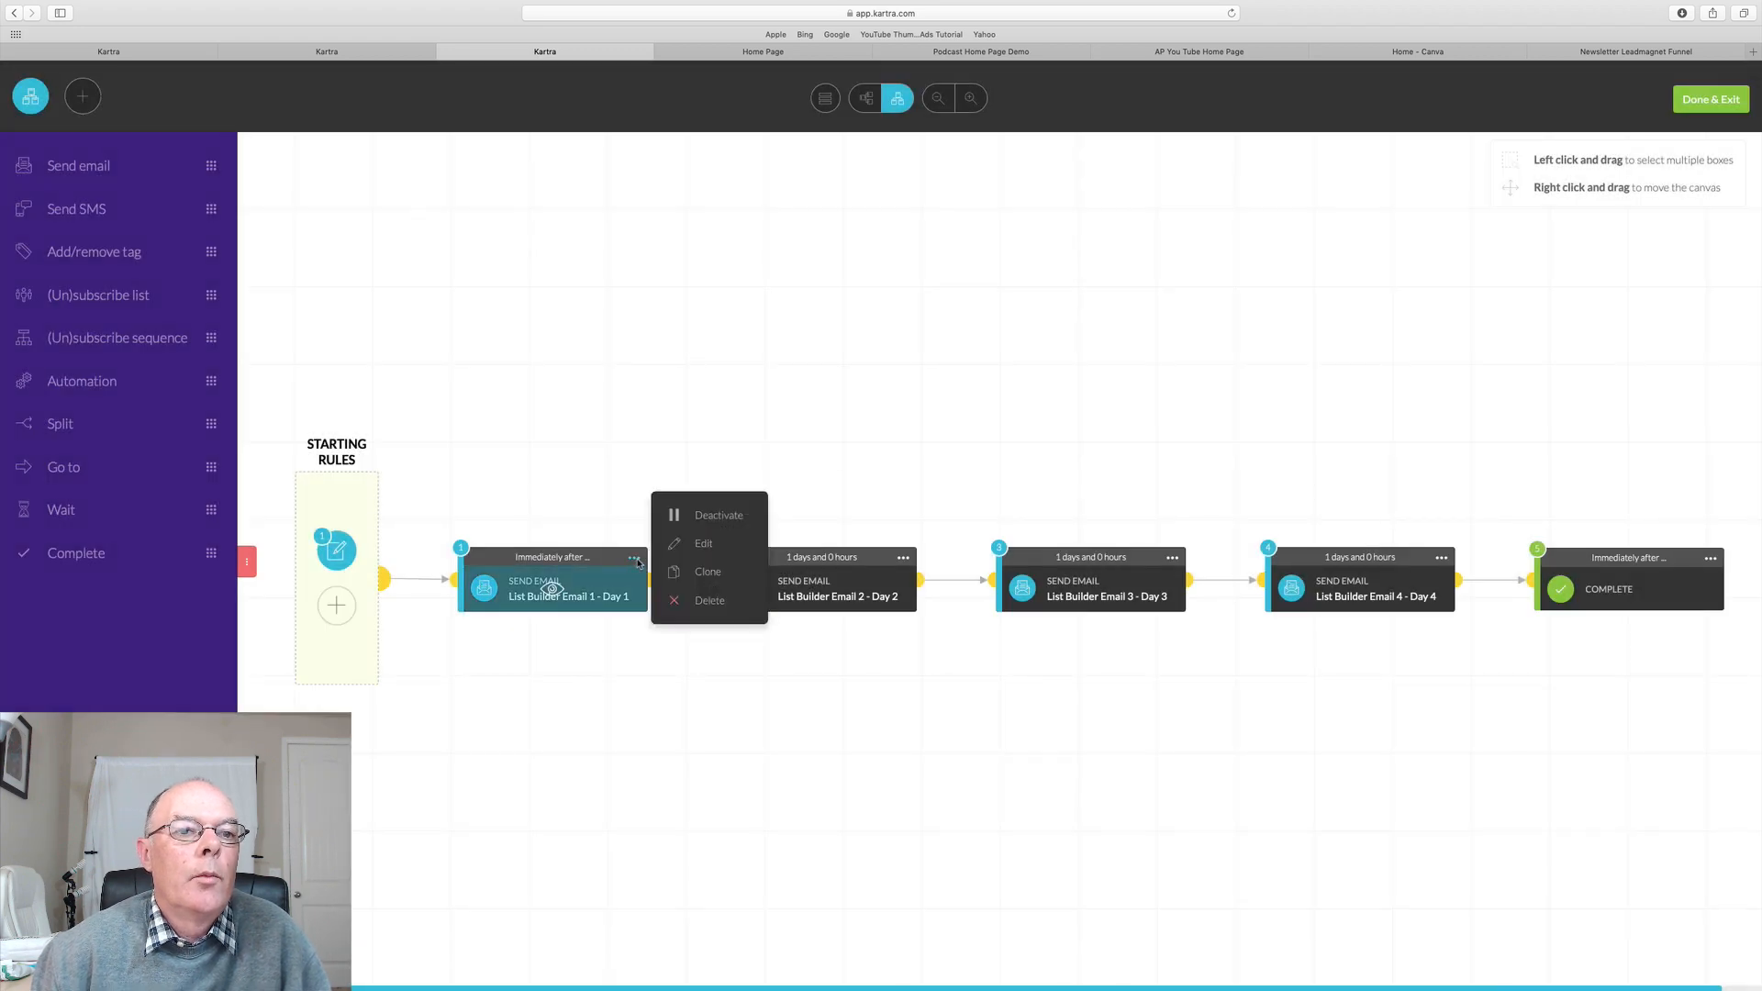
click(703, 545)
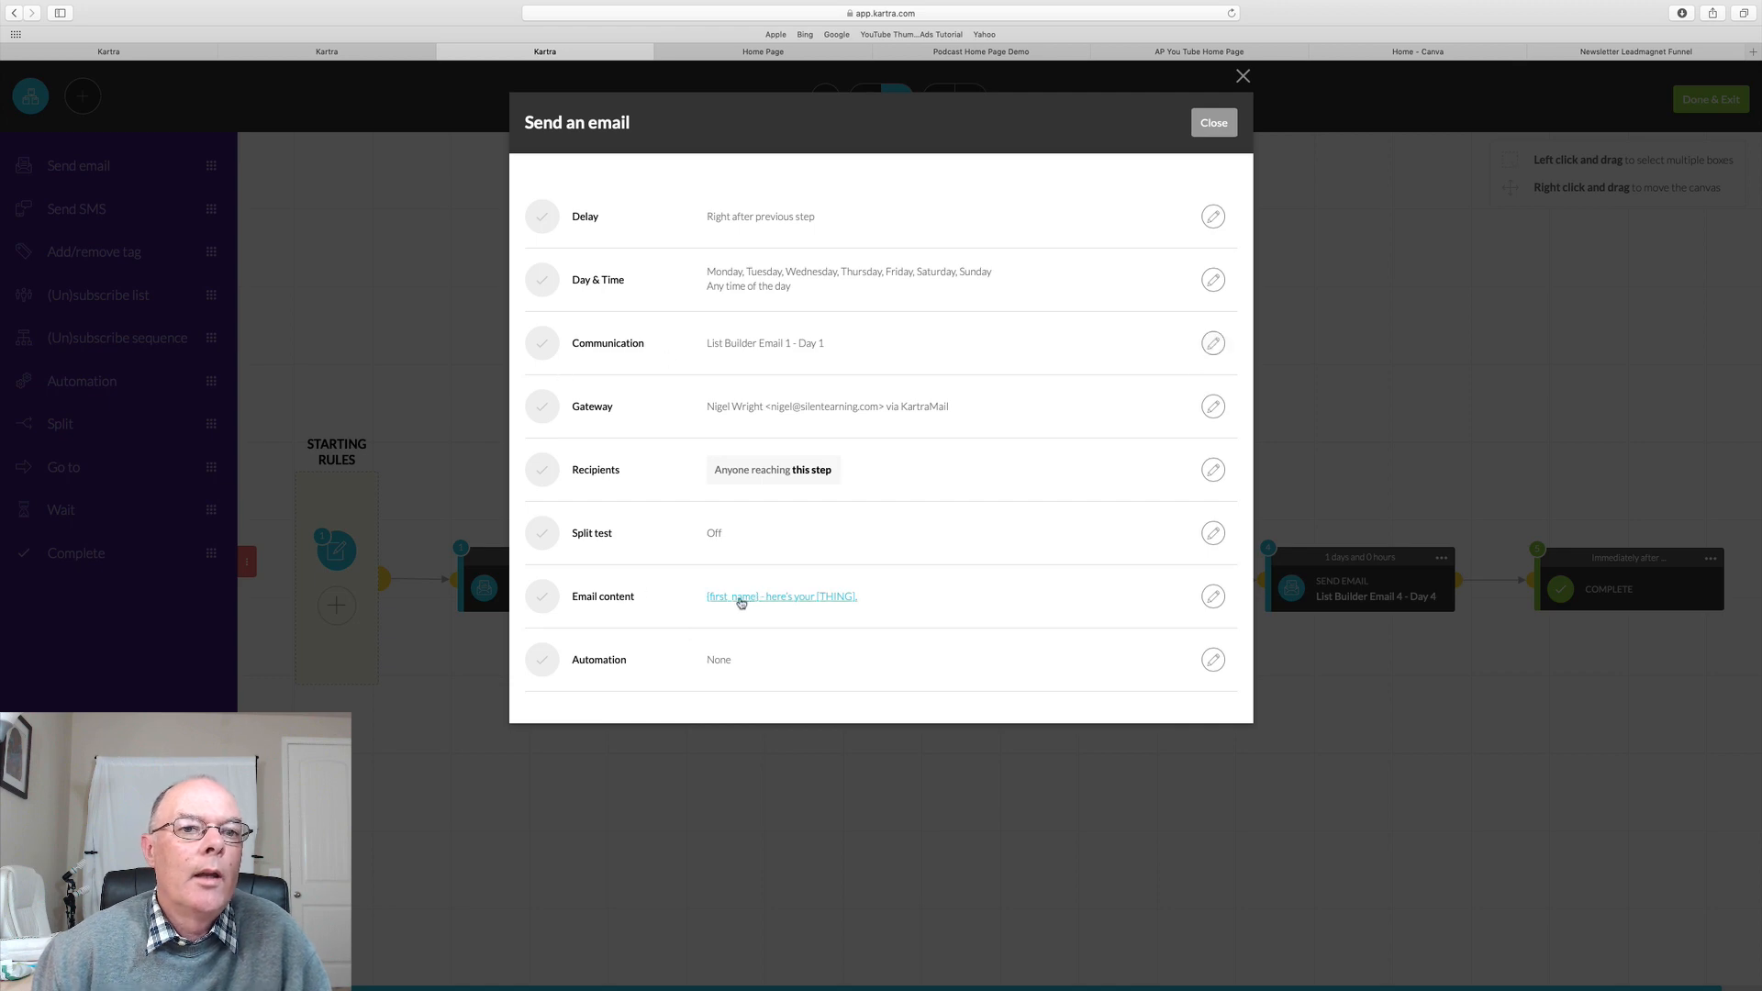
click(1211, 596)
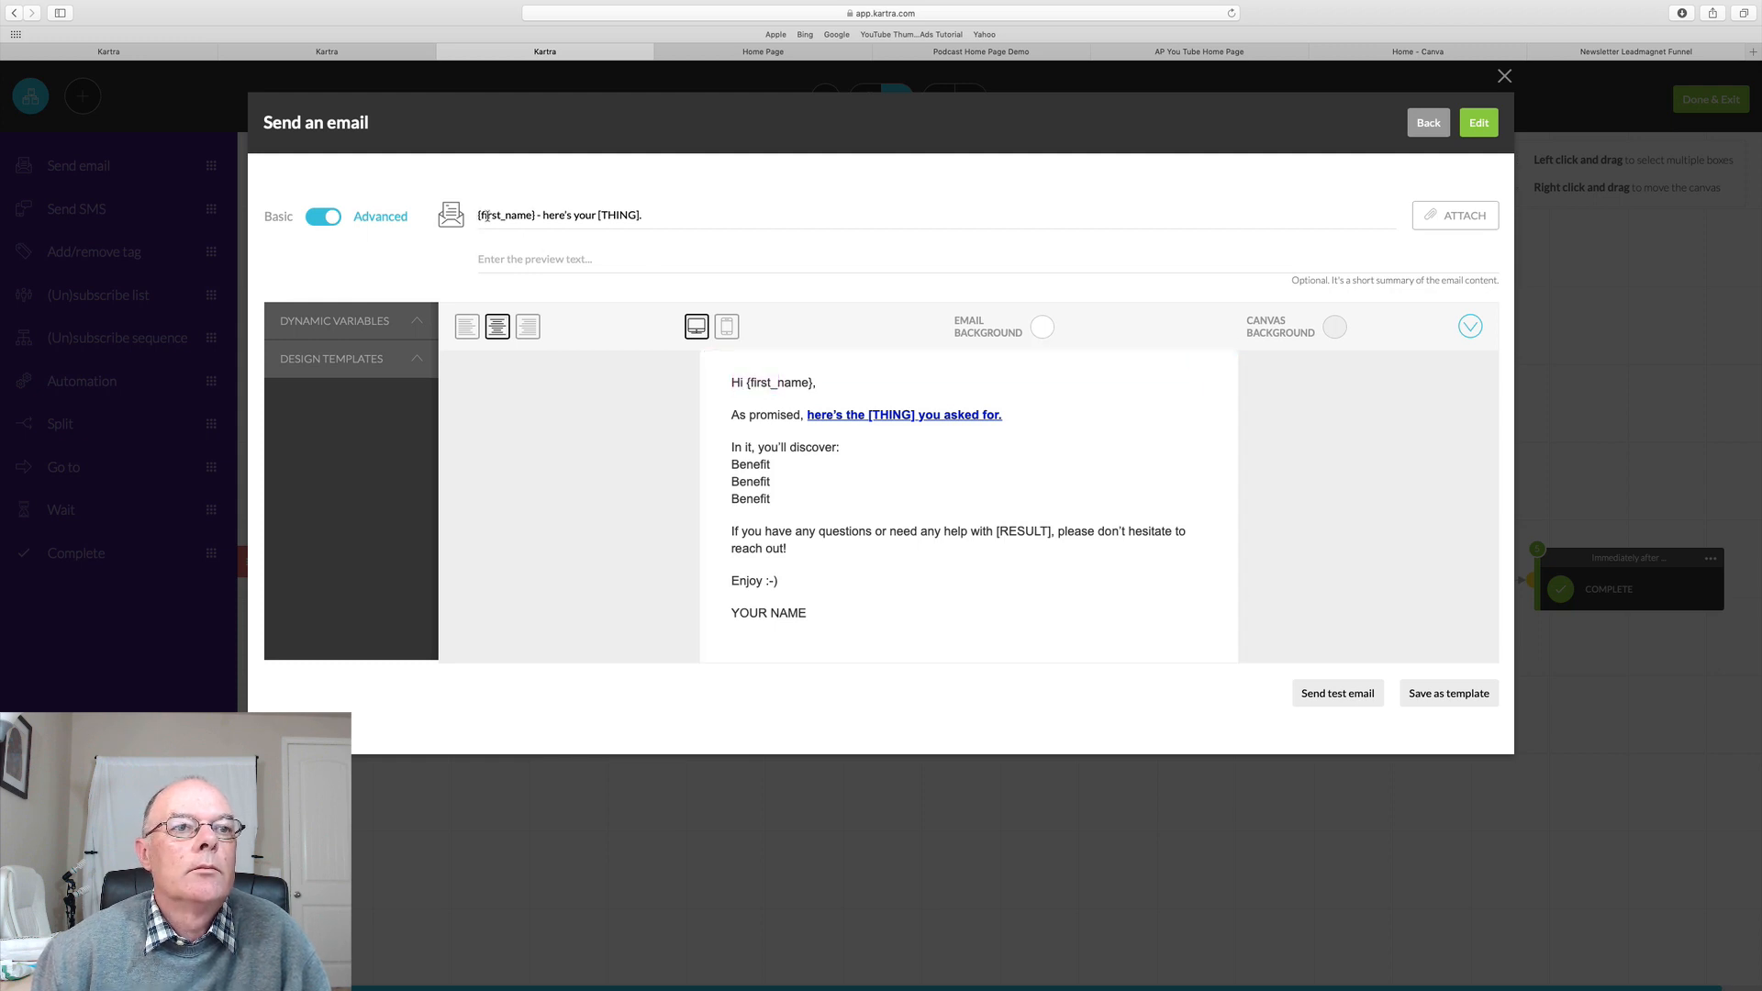
mouse_move(645, 215)
mouse_down()
mouse_move(481, 214)
mouse_move(648, 219)
mouse_up()
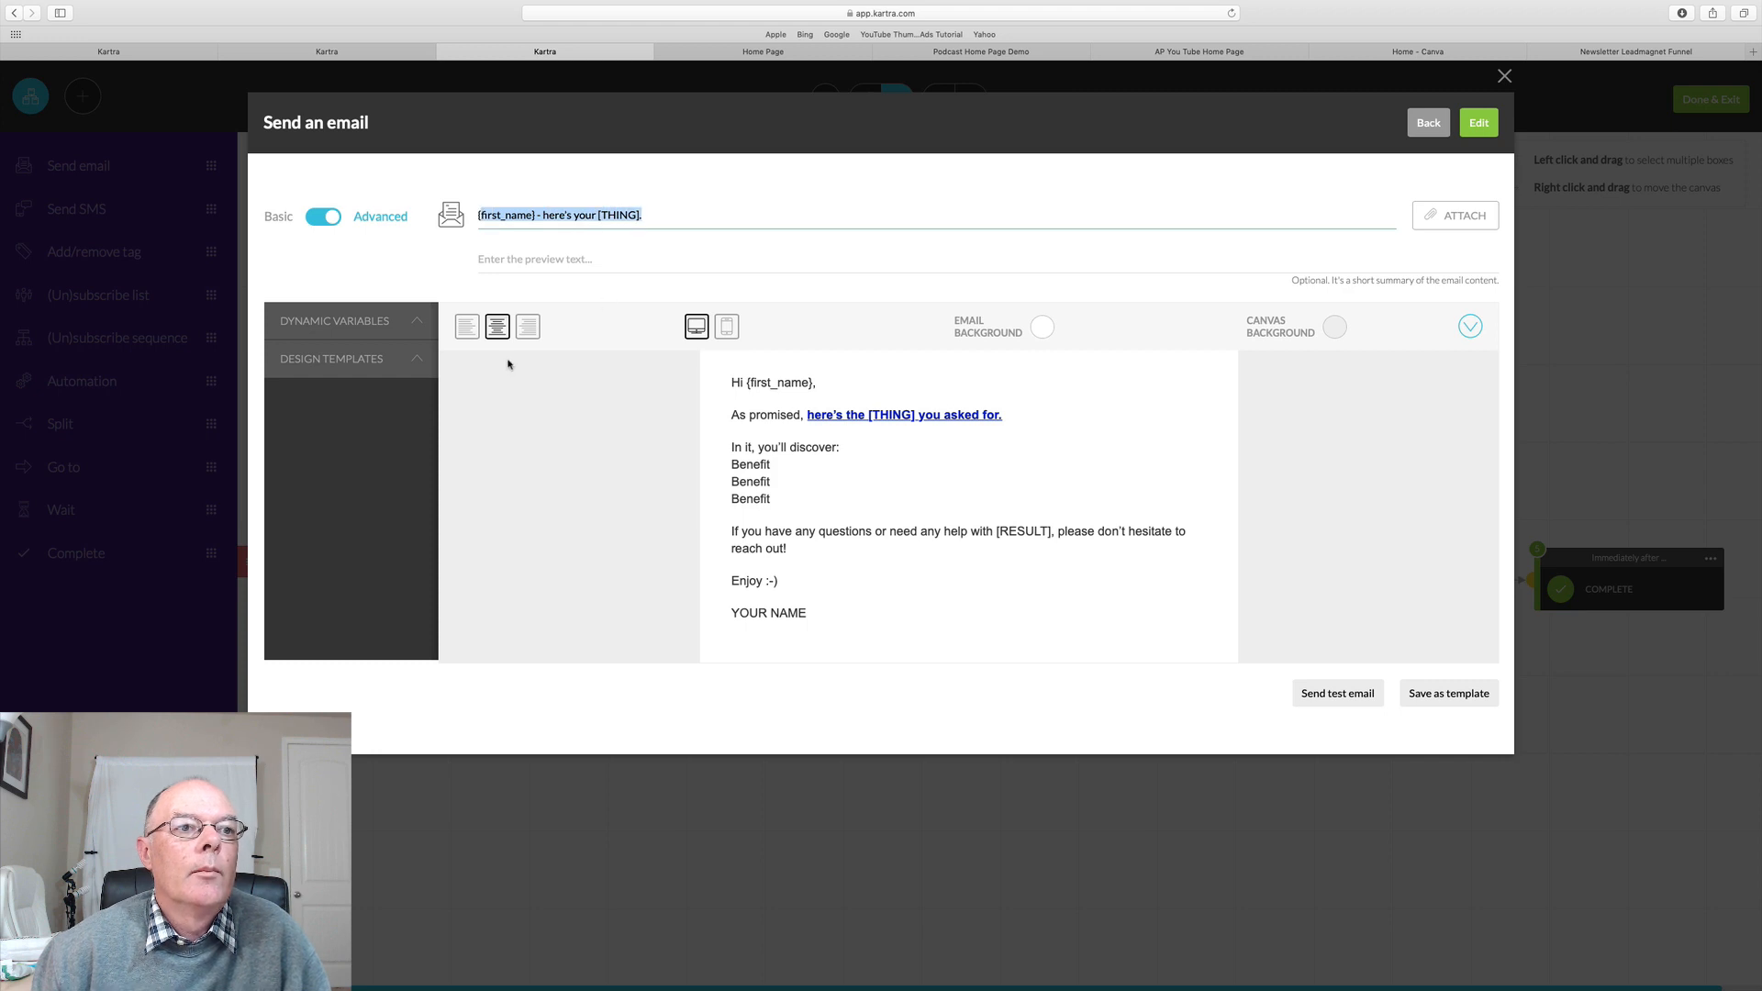
click(313, 220)
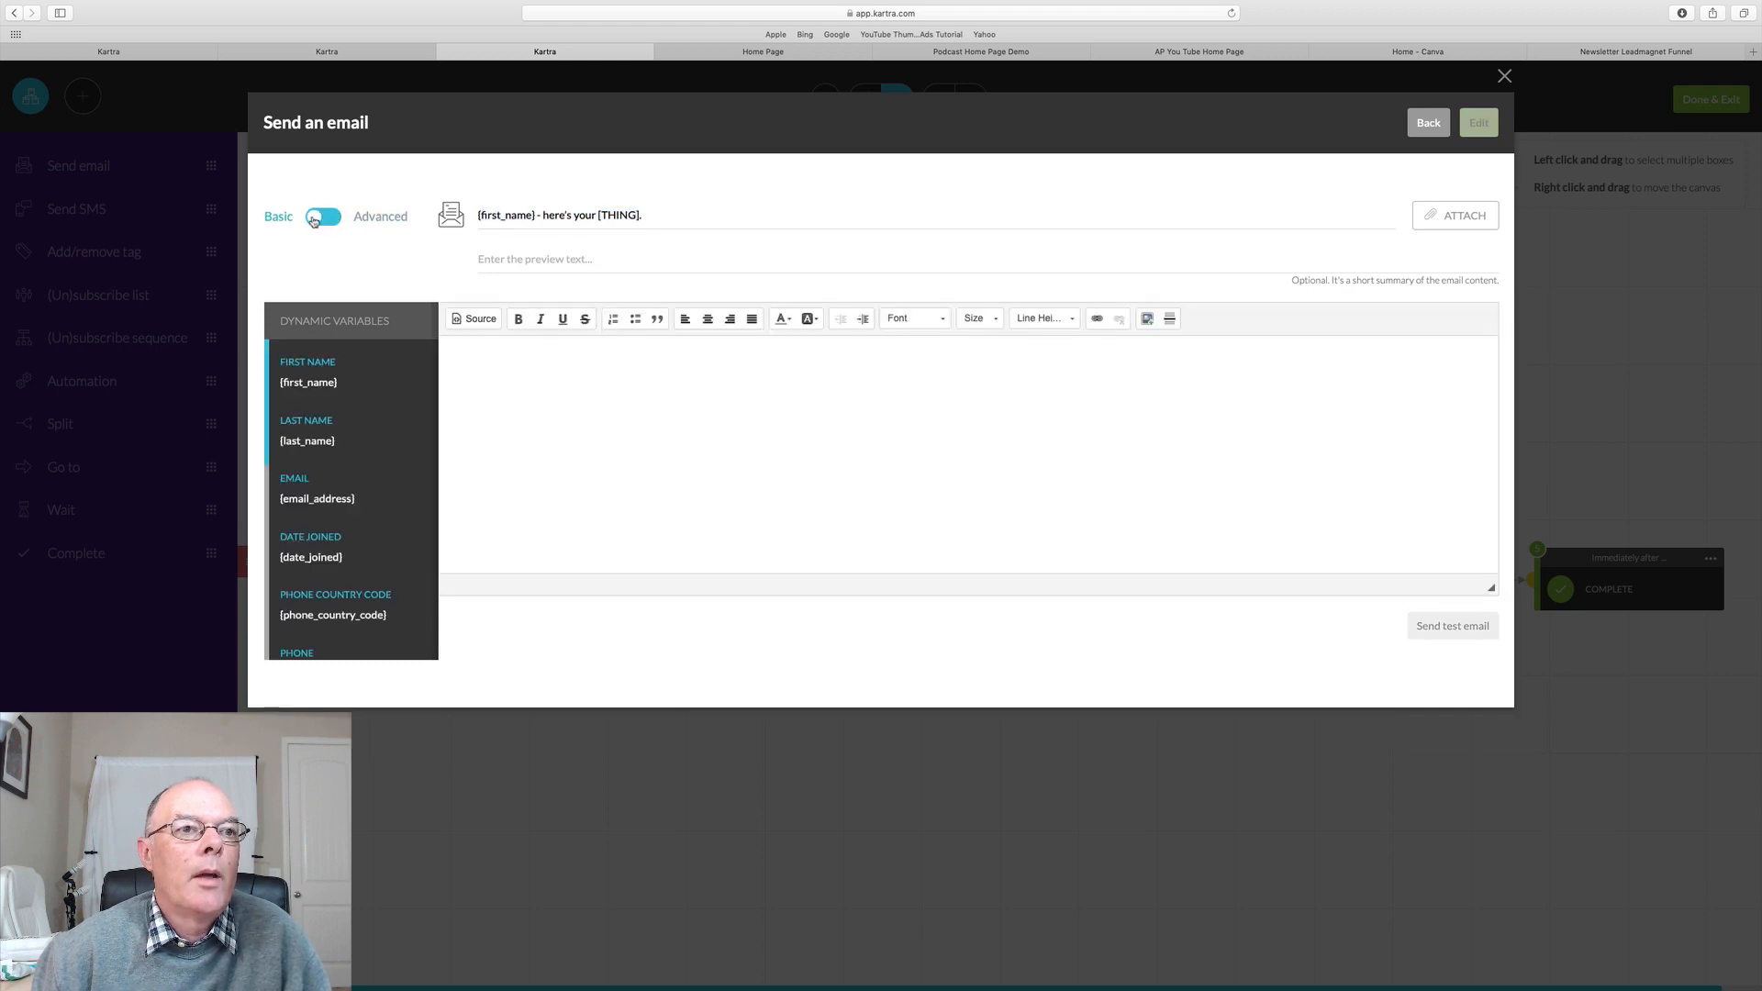
Switch the email editor back to Advanced and apply the blue Consectetur Adipiscing full design template to the email
click(469, 365)
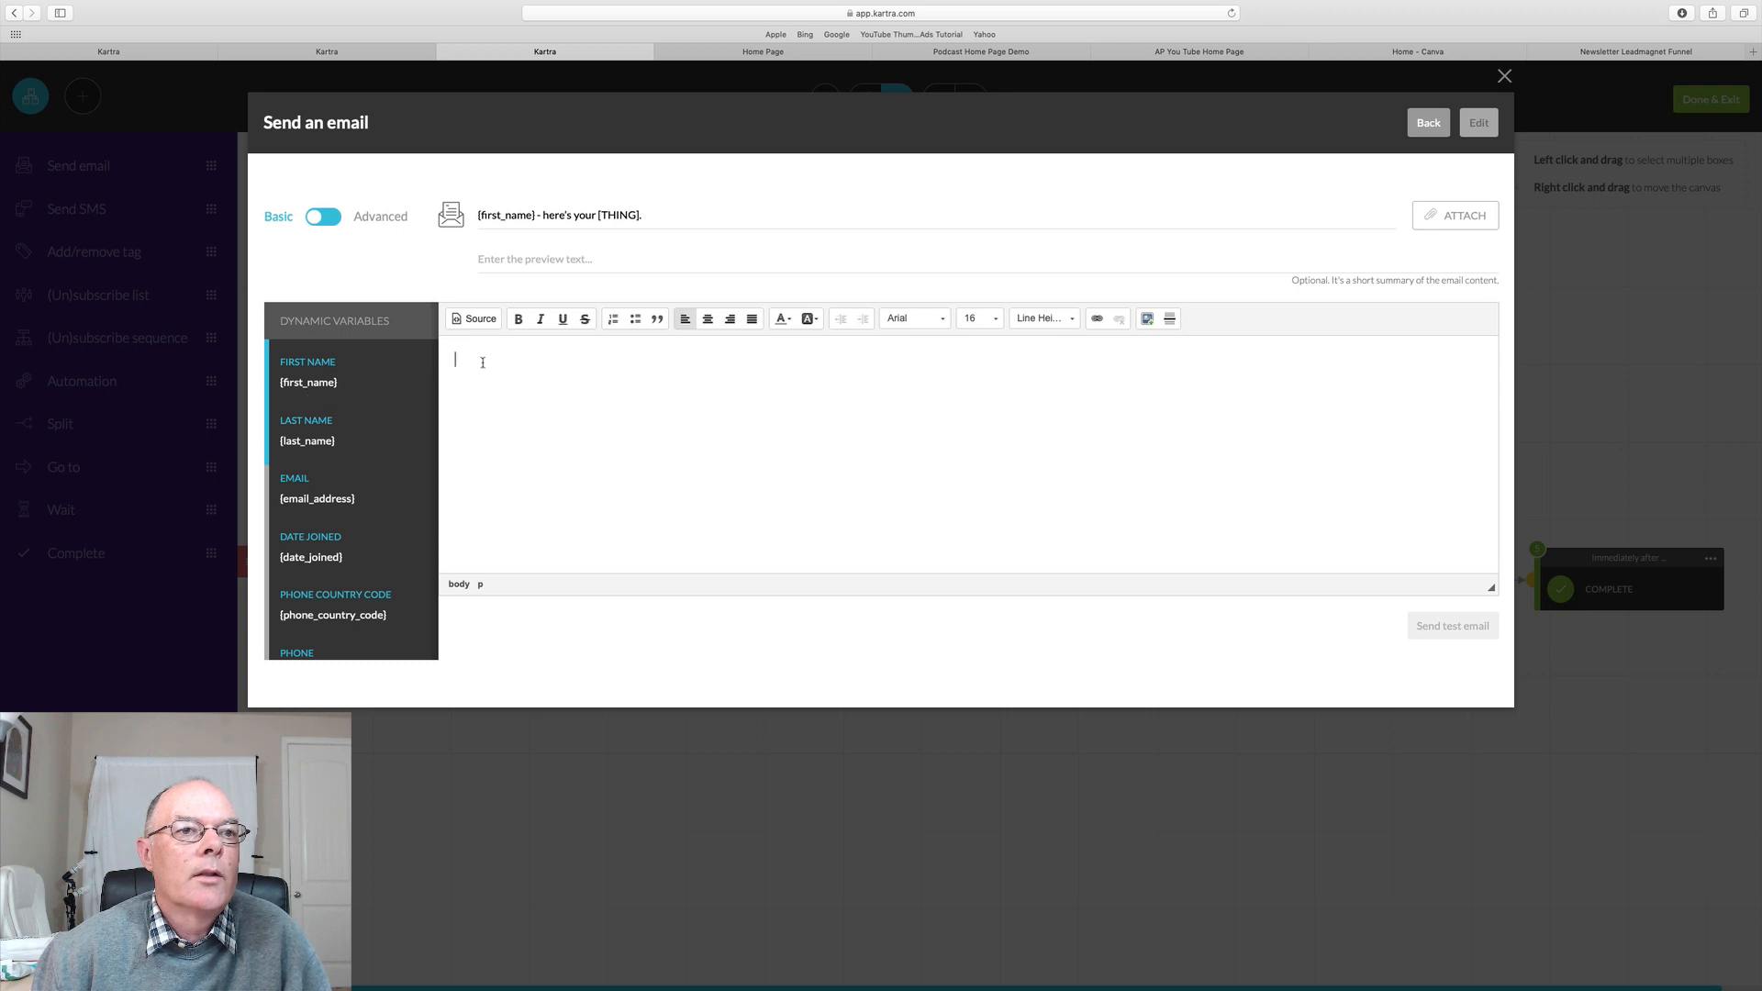
click(336, 217)
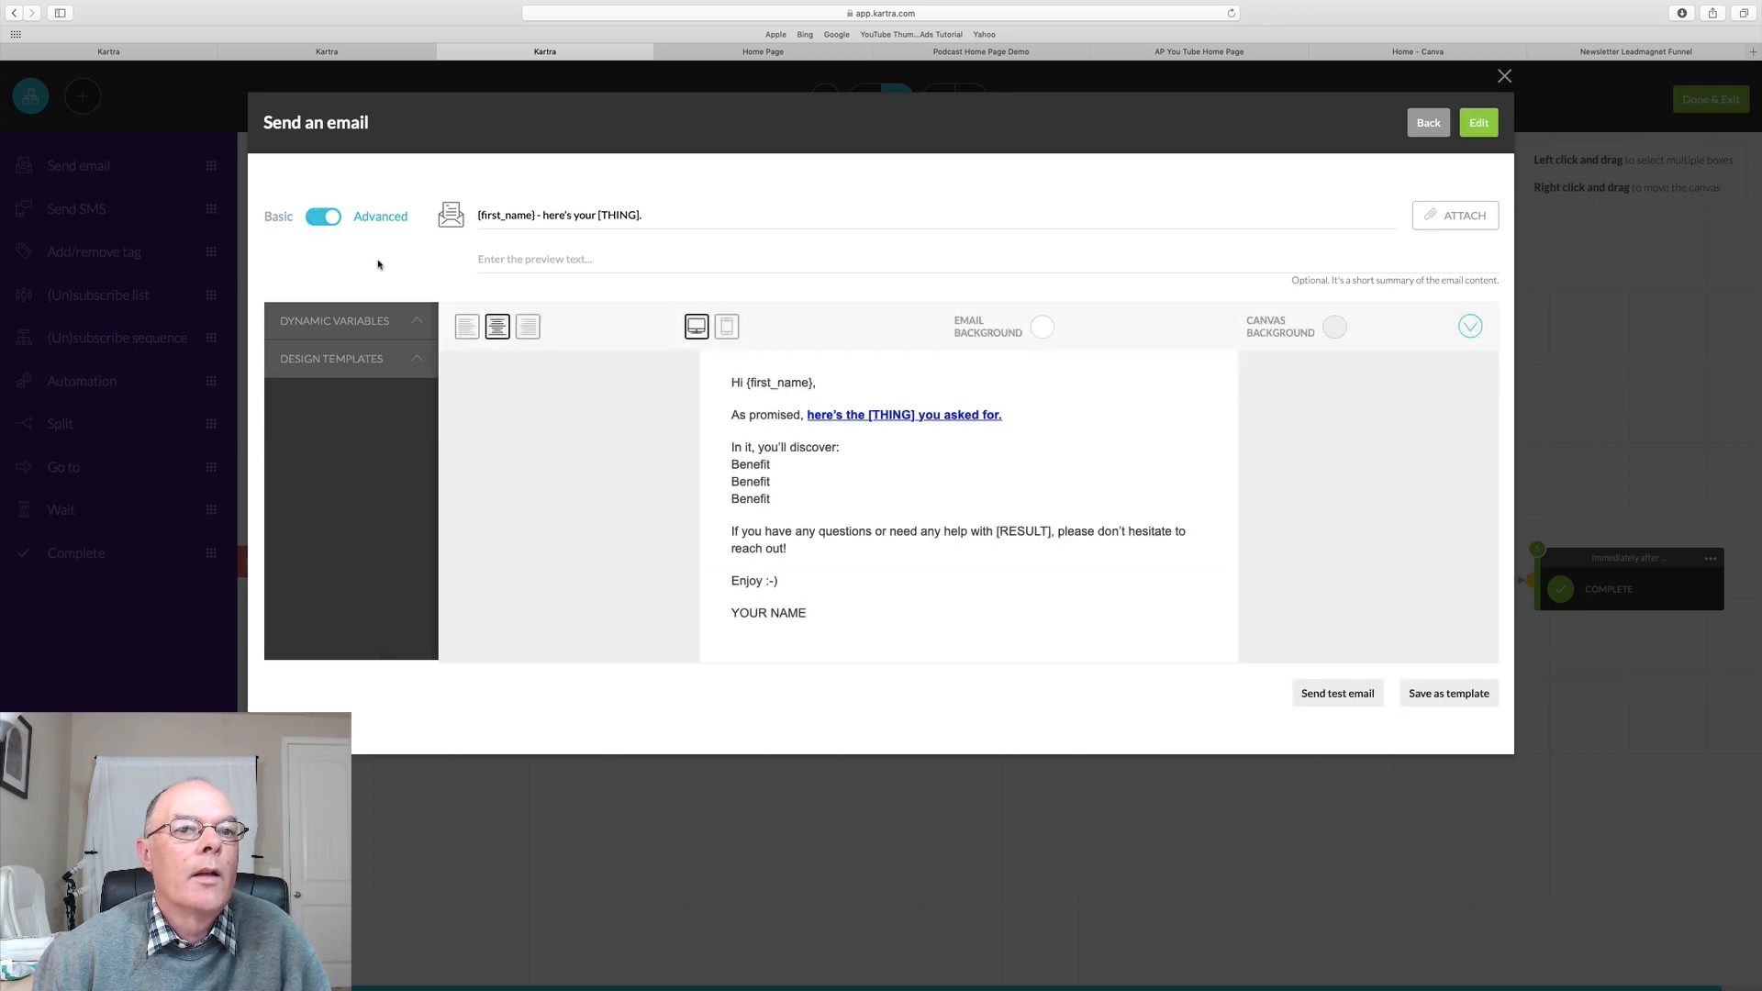
click(333, 360)
click(345, 419)
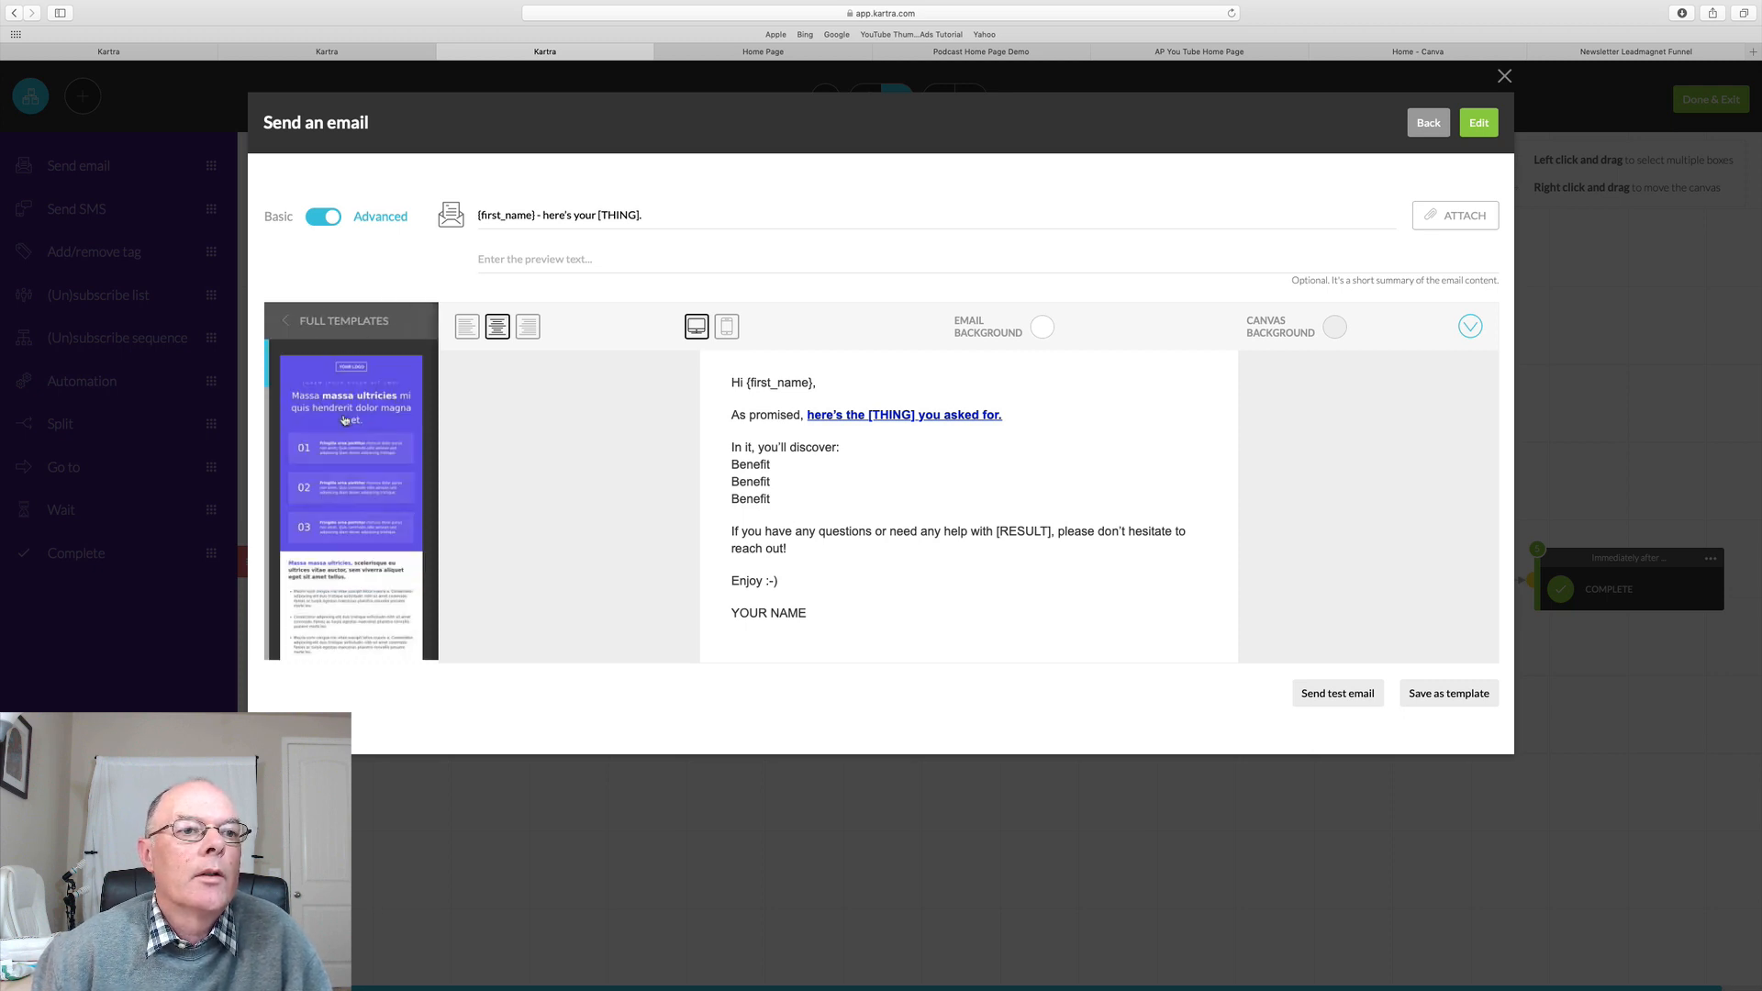
scroll(367, 500, down, 5)
scroll(368, 501, down, 10)
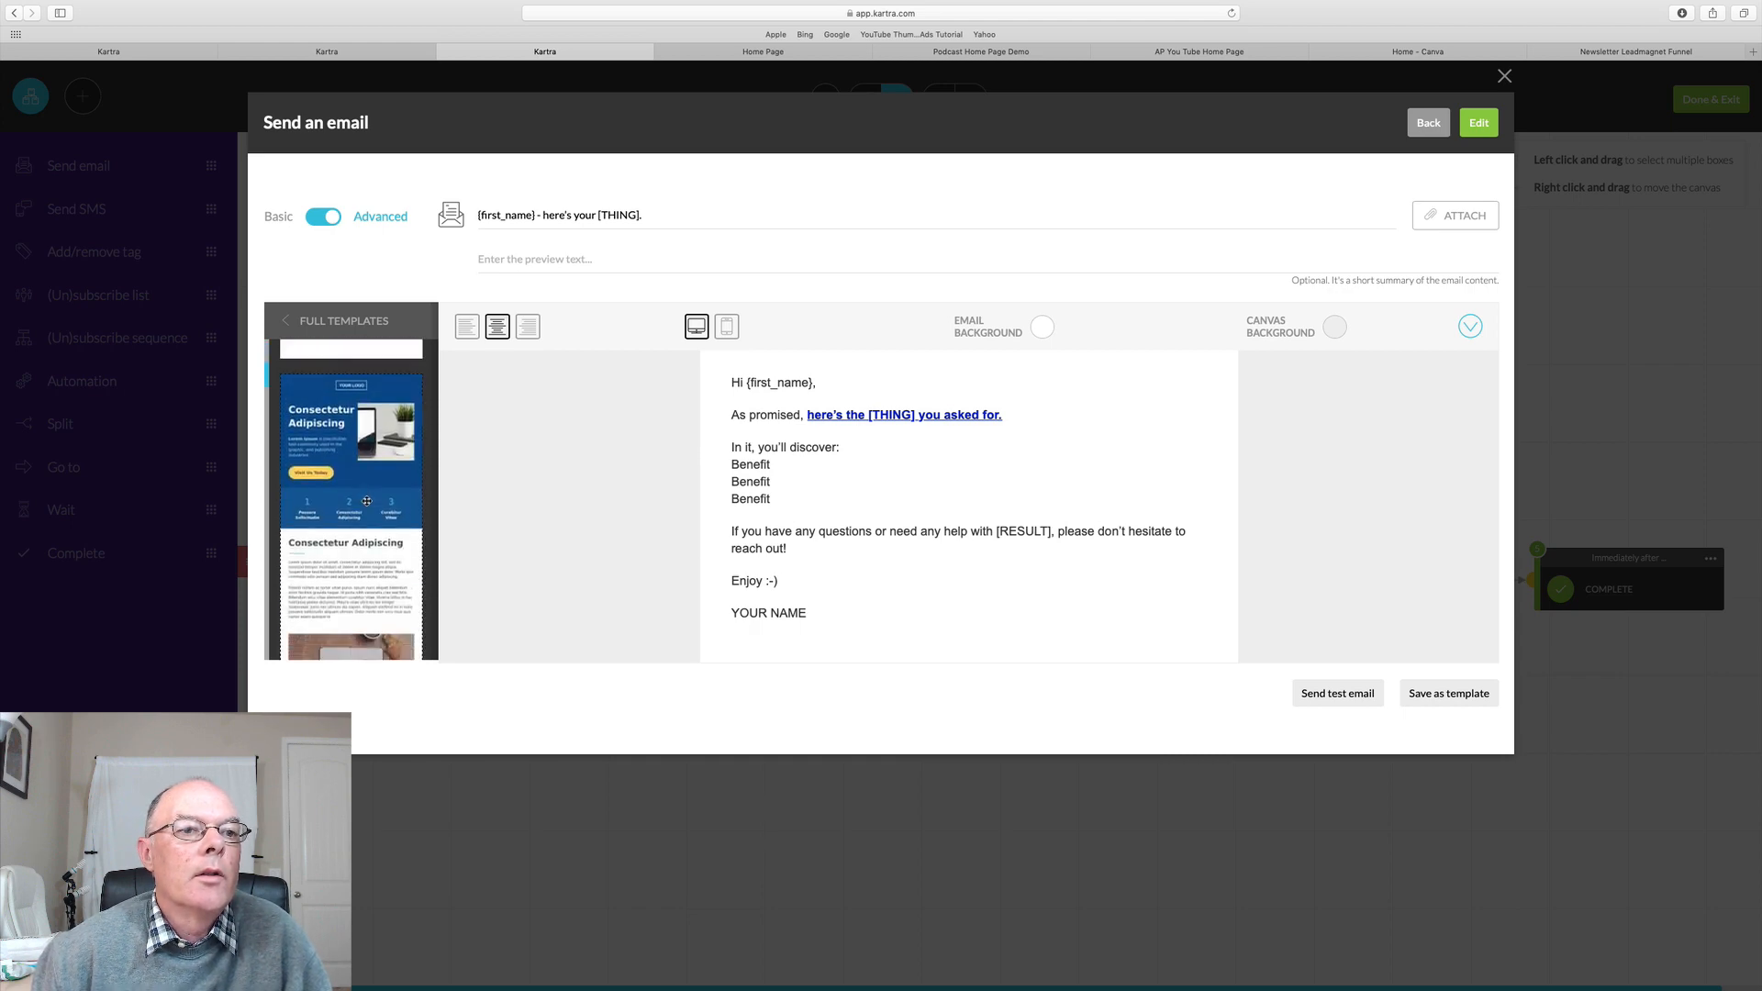
drag(366, 500, 899, 396)
Examine the applied template's layout from the logo and headline through the content sections below
scroll(859, 551, down, 5)
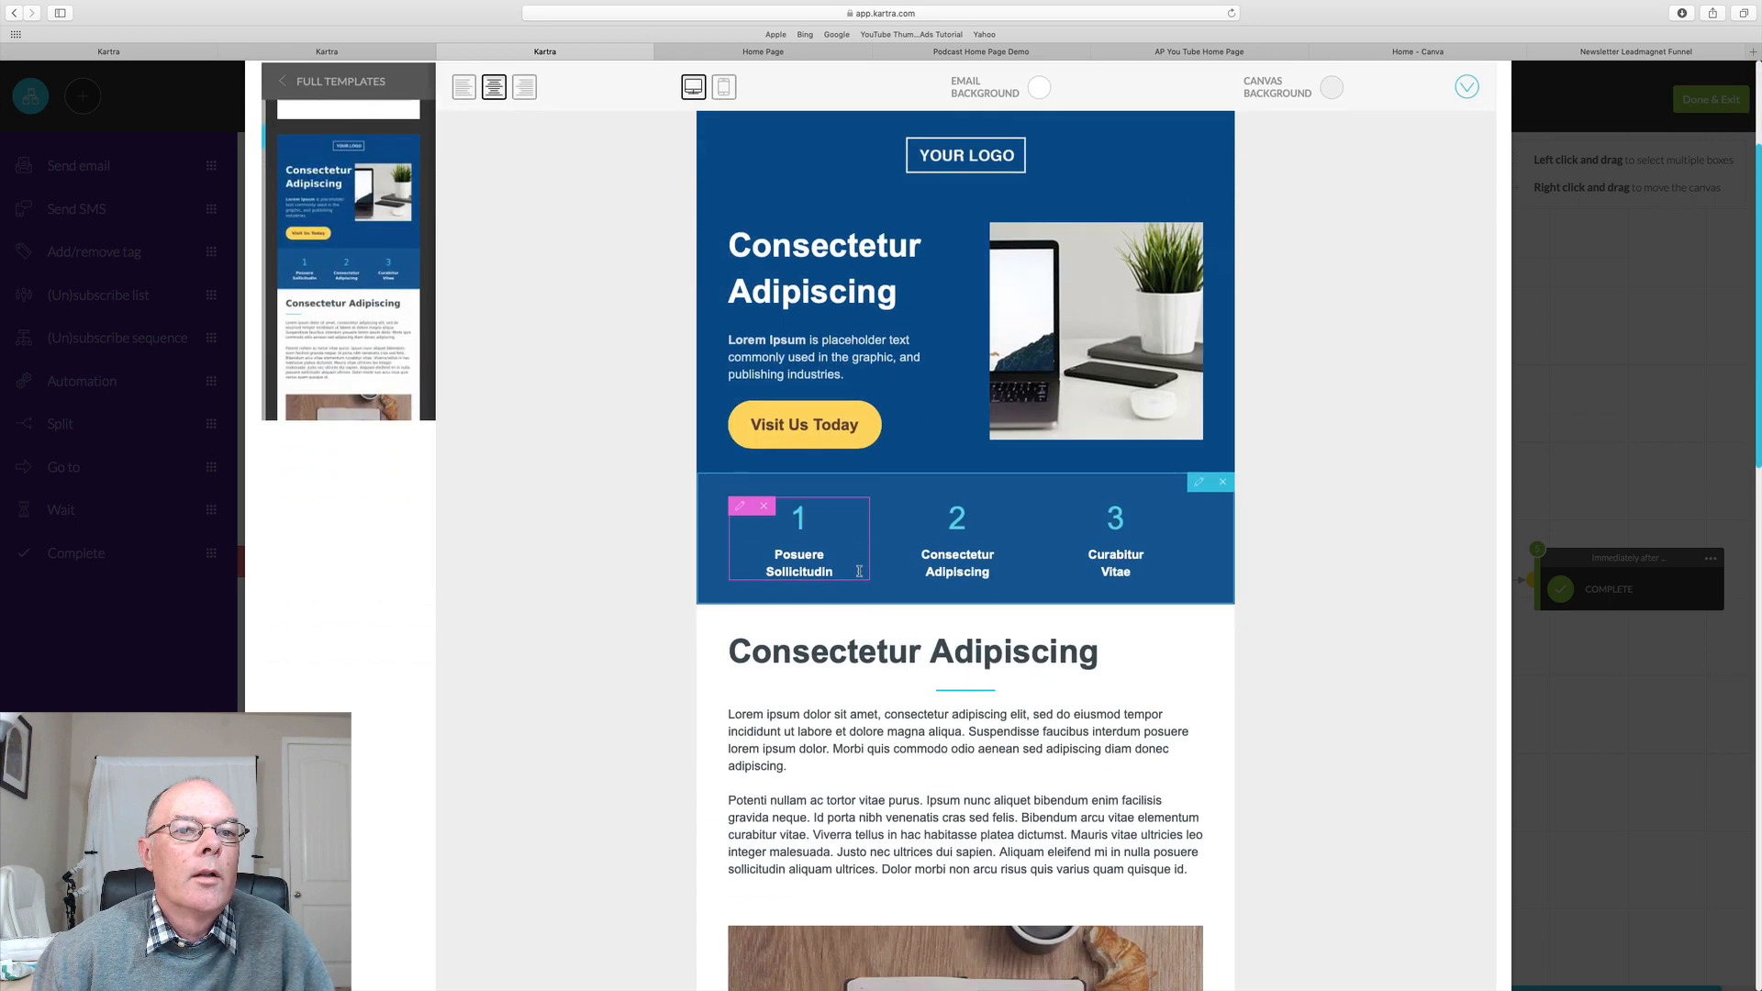
scroll(859, 571, down, 10)
scroll(857, 567, up, 13)
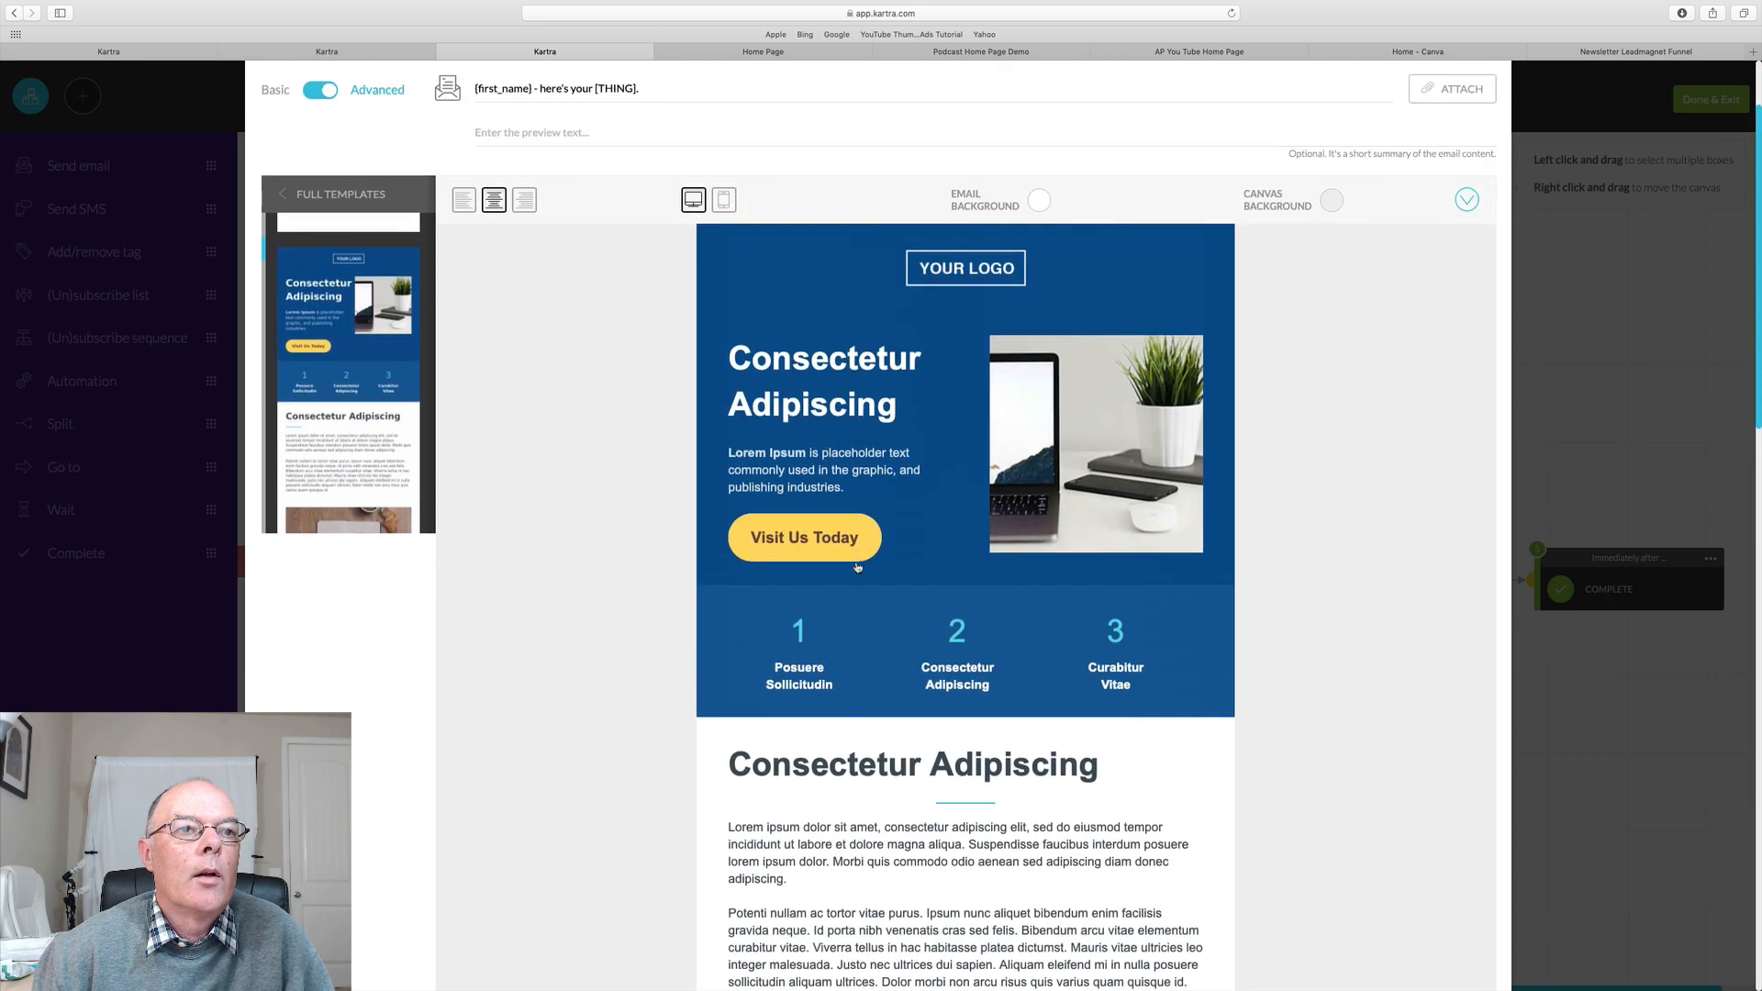
scroll(857, 568, up, 3)
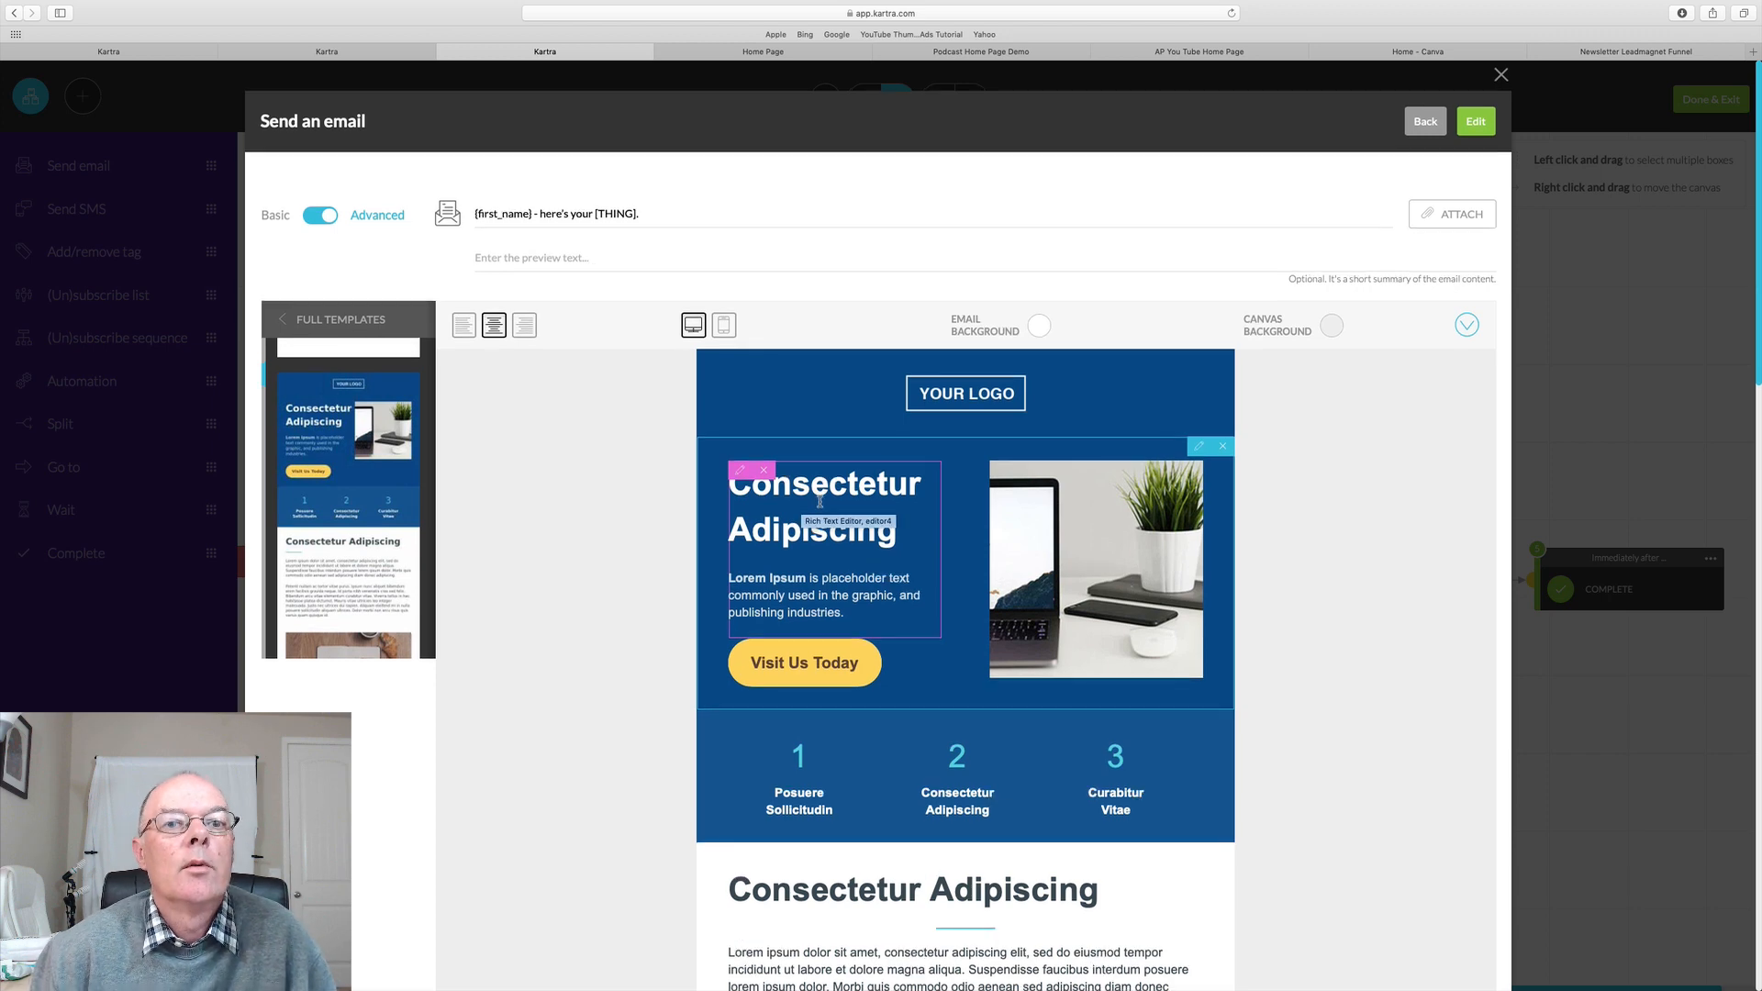
scroll(830, 487, down, 1)
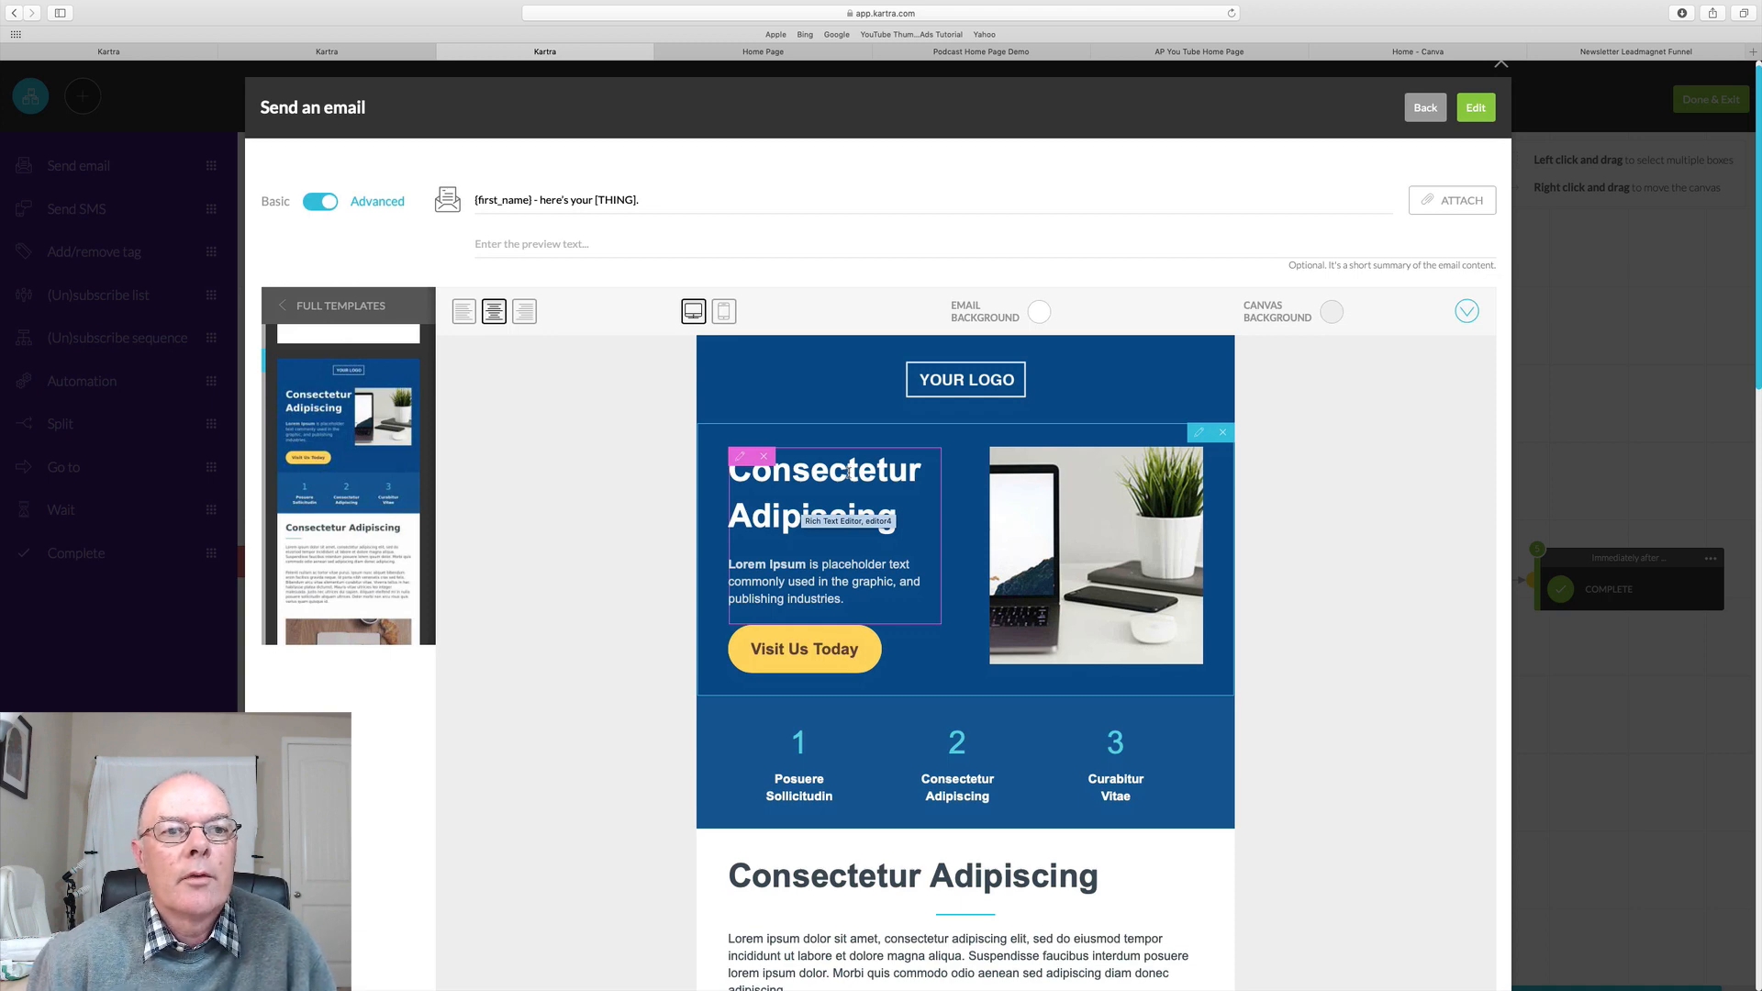
scroll(833, 491, down, 1)
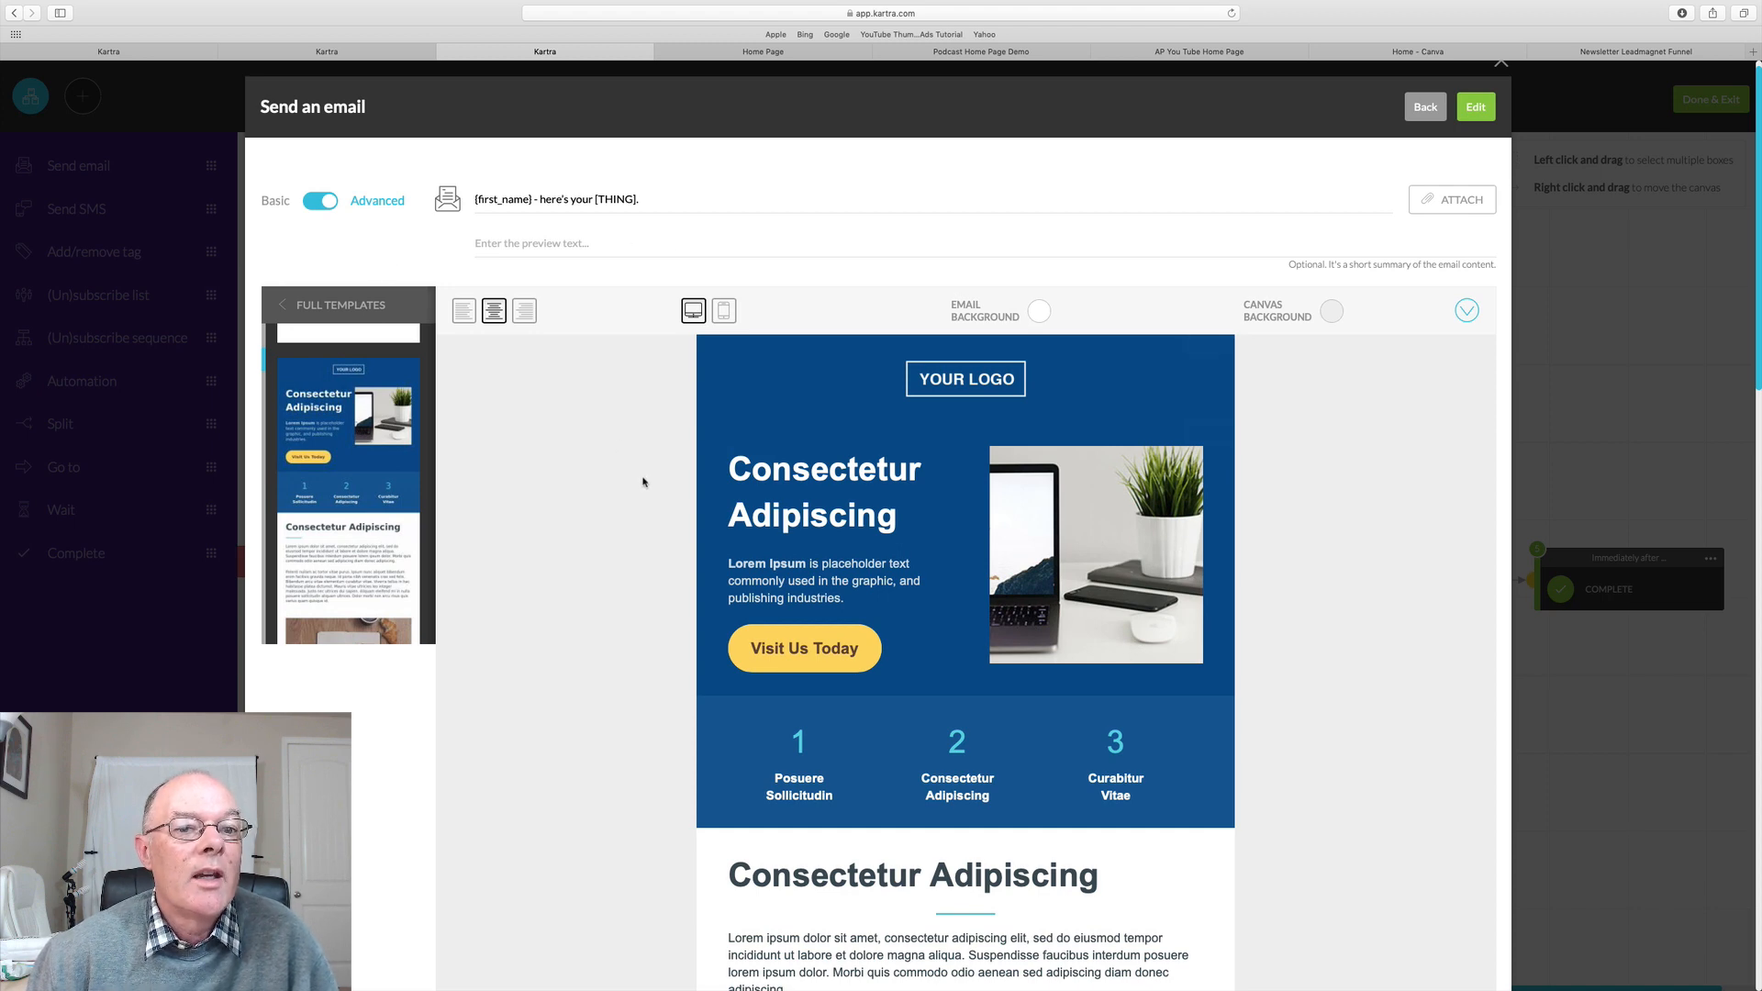
scroll(645, 511, down, 6)
scroll(631, 511, up, 6)
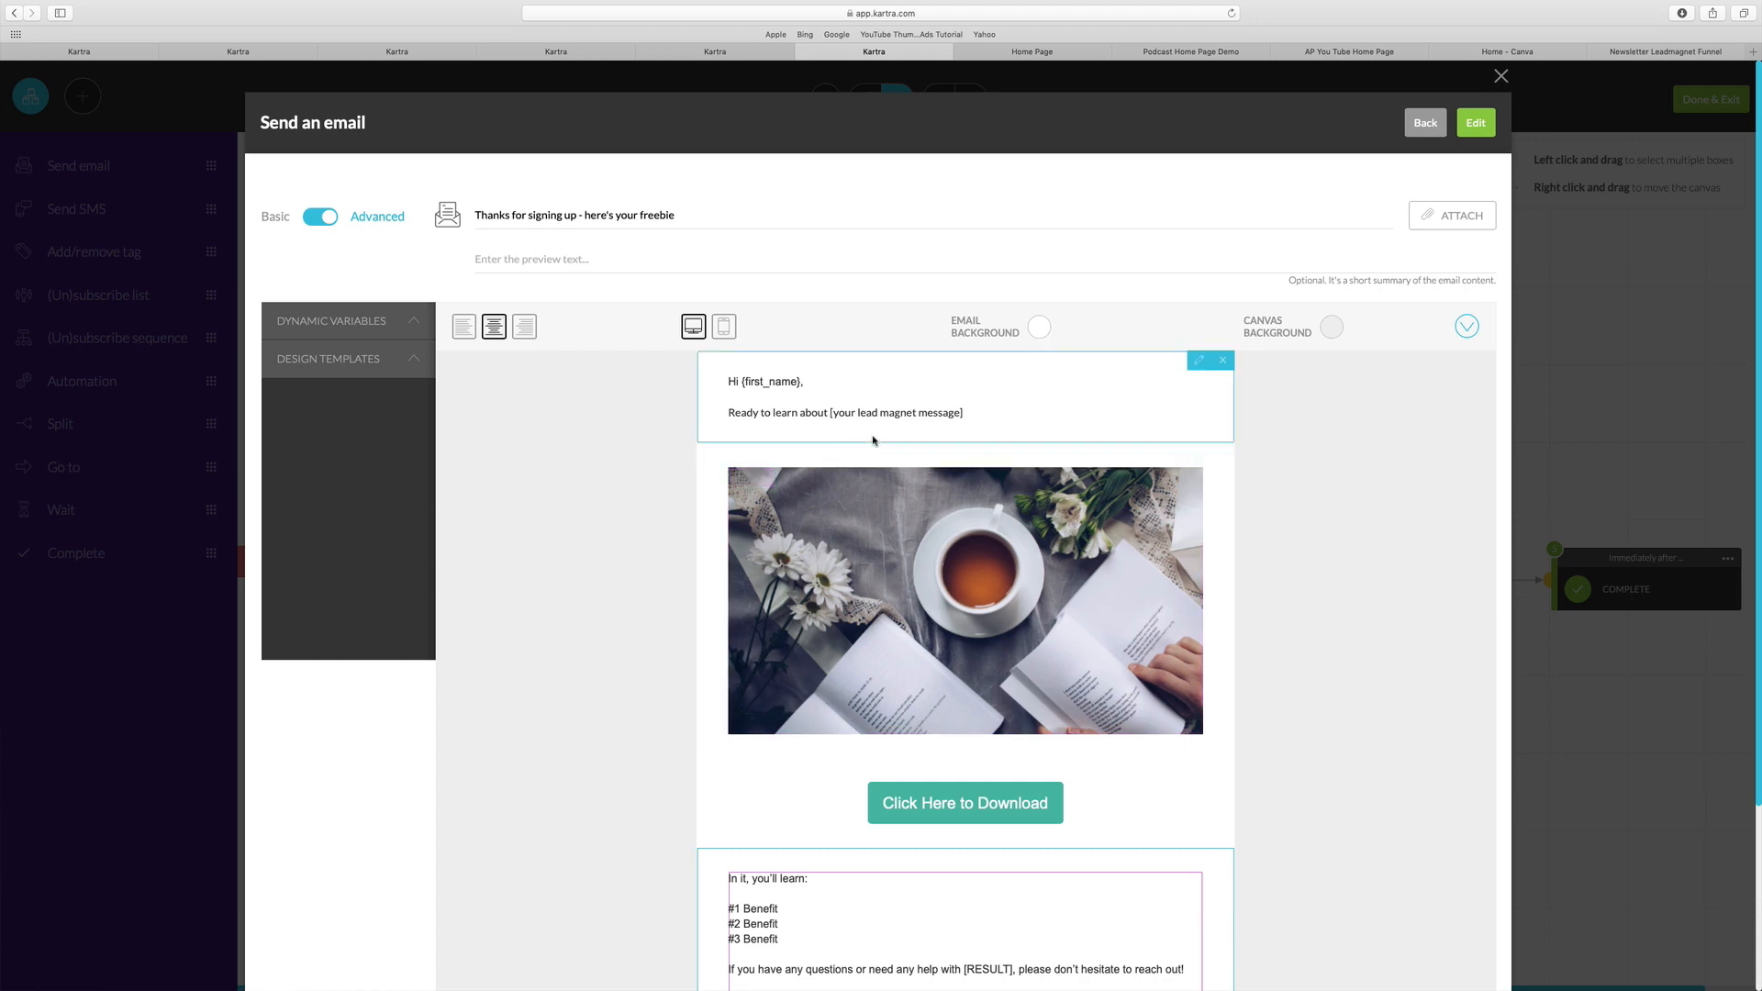
Review the freebie email's layout and the URL setting of its Click Here to Download button, and close the email editor without saving
scroll(872, 439, down, 2)
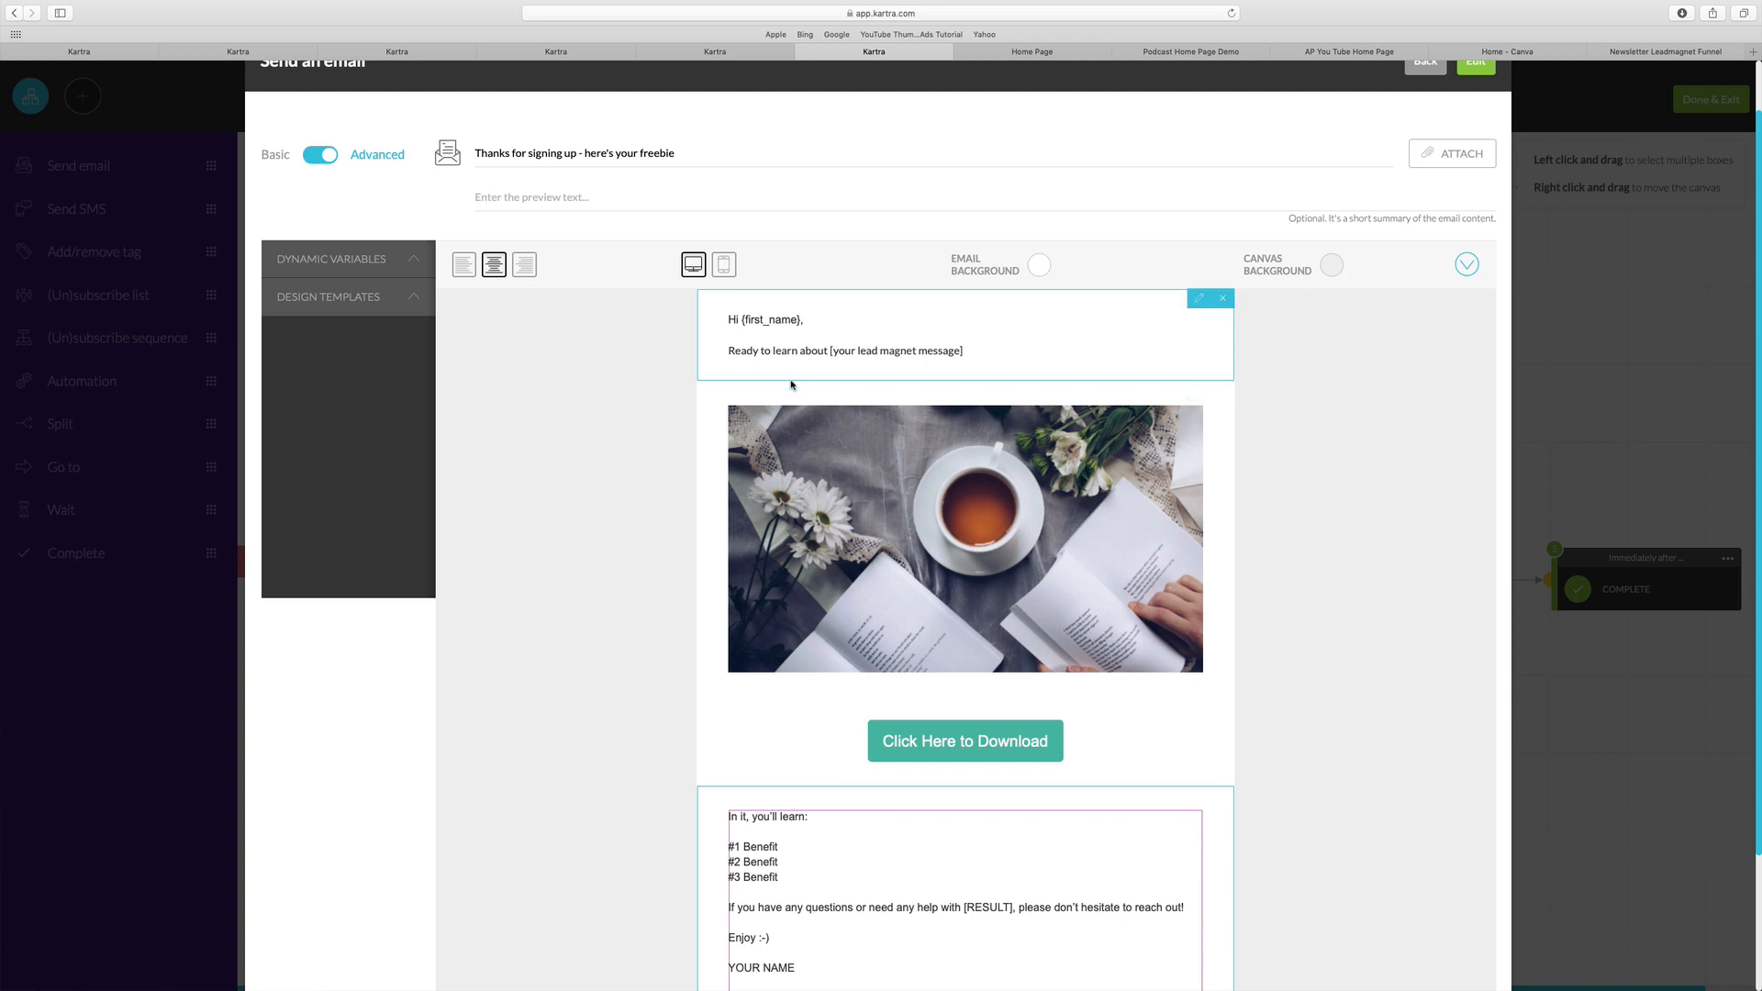
scroll(712, 374, down, 1)
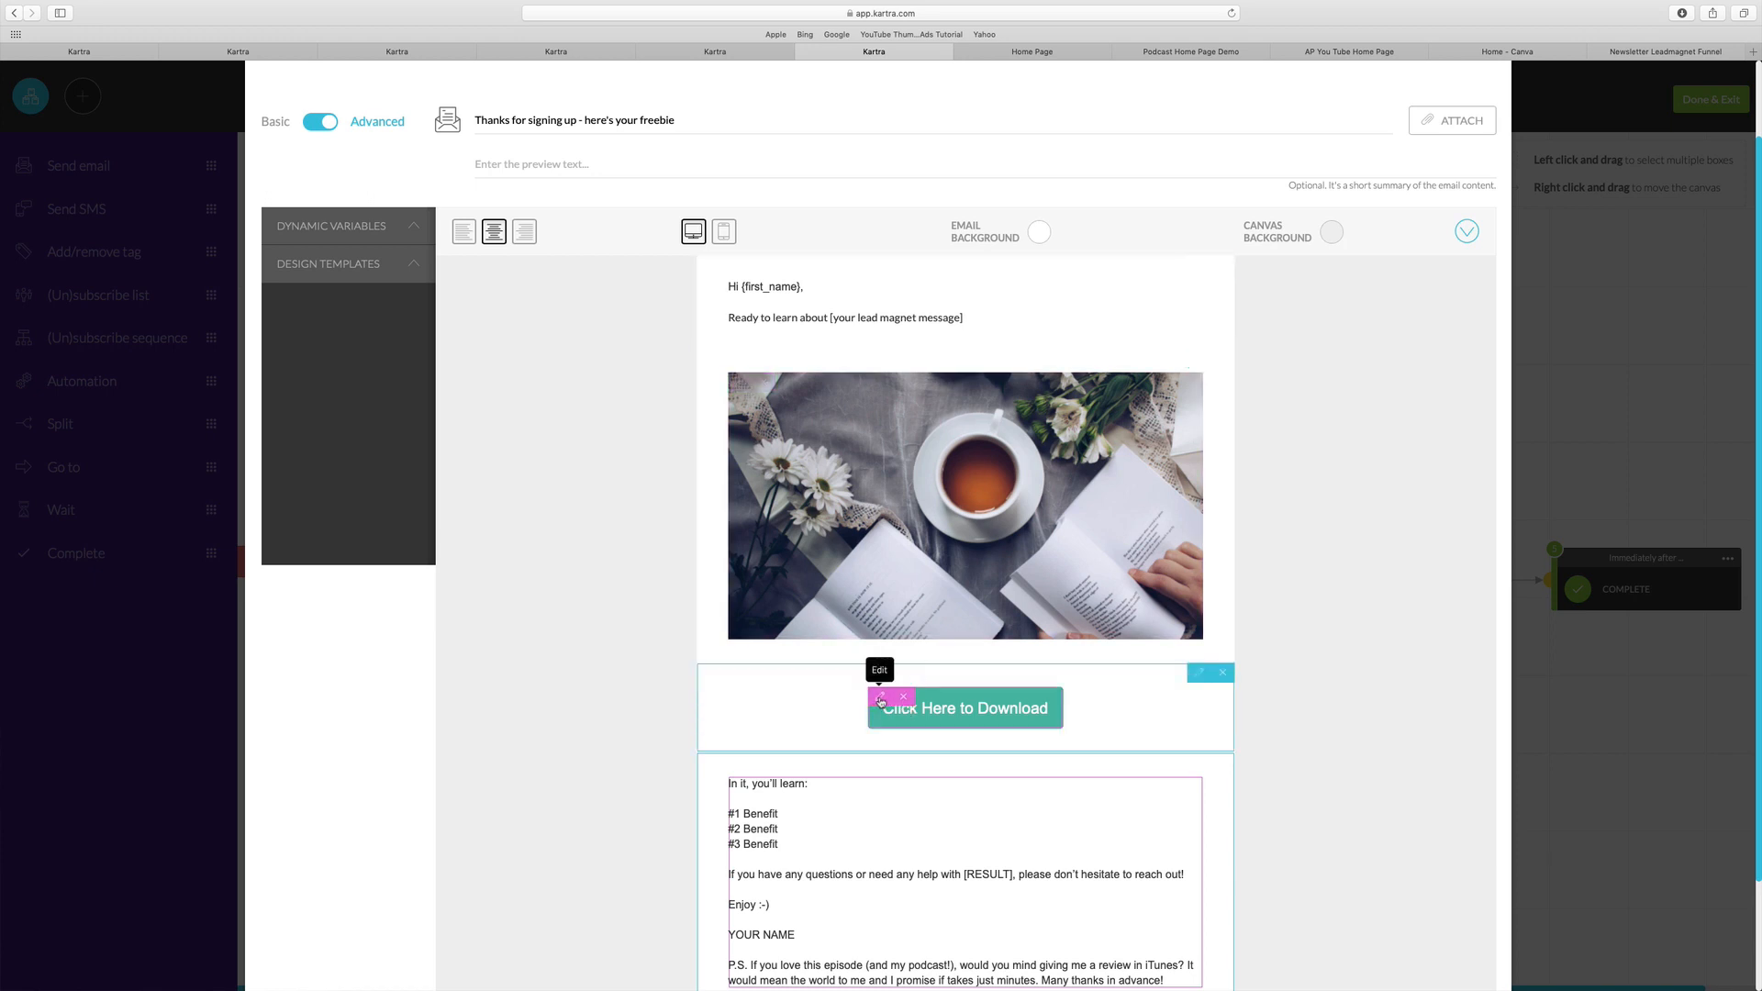
click(880, 702)
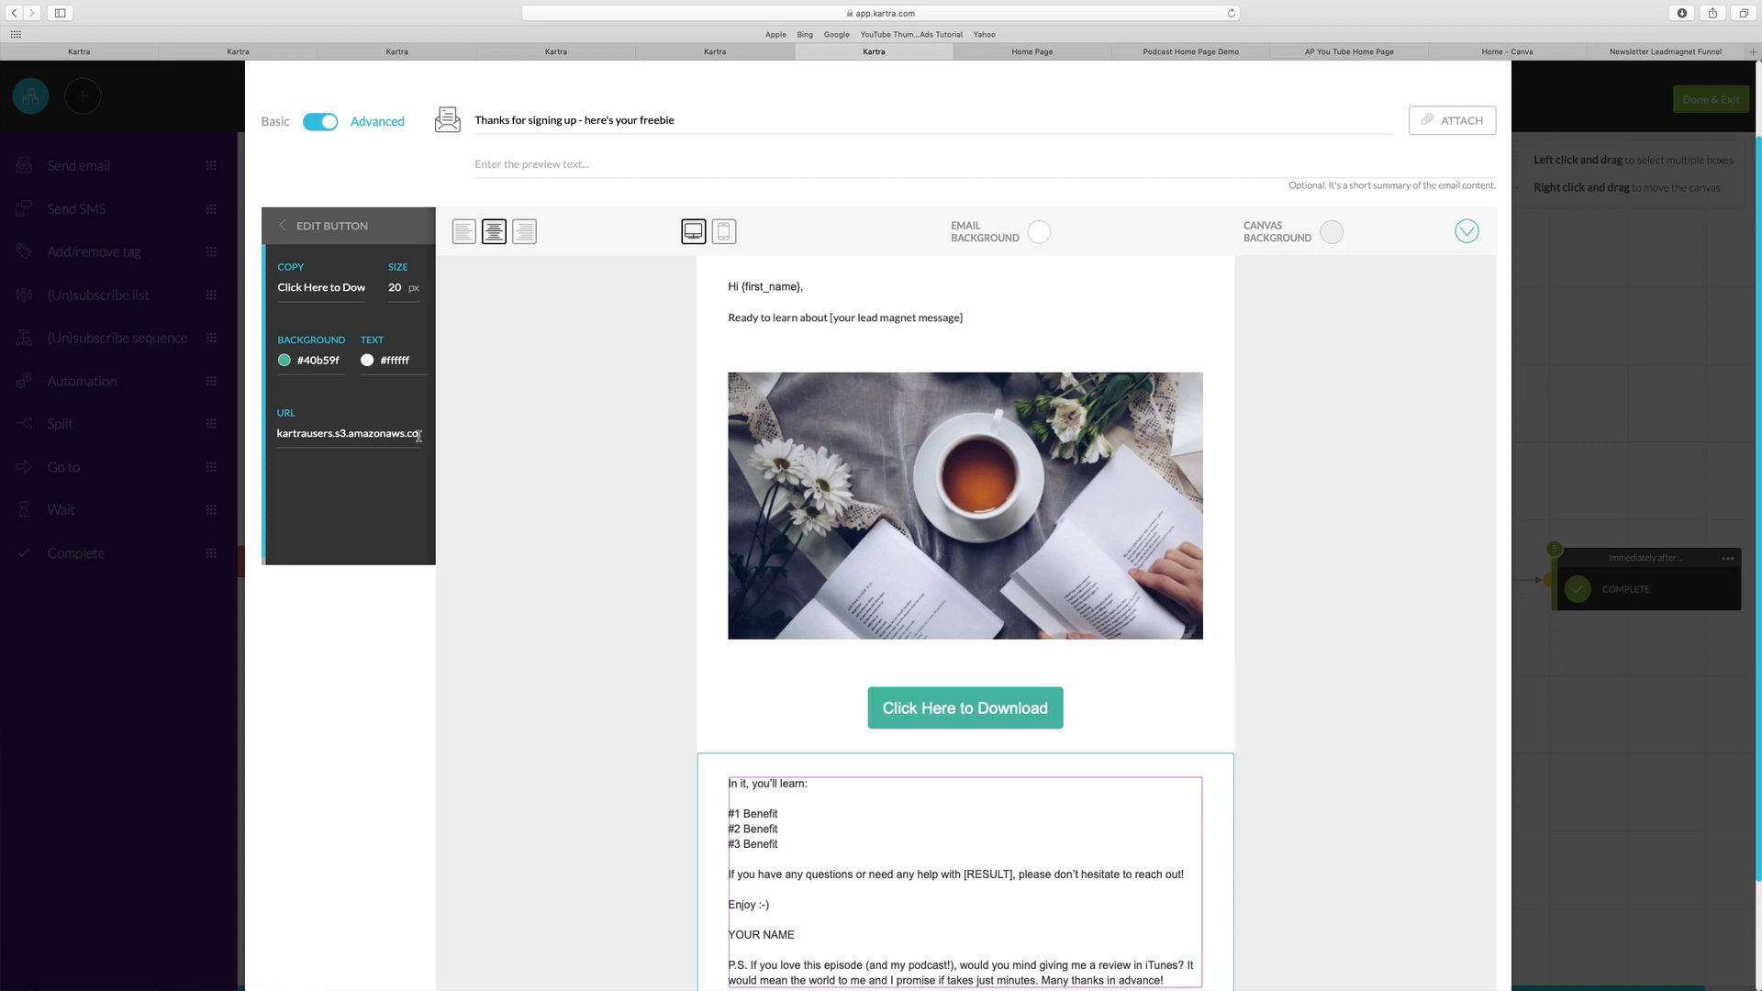
scroll(790, 714, down, 3)
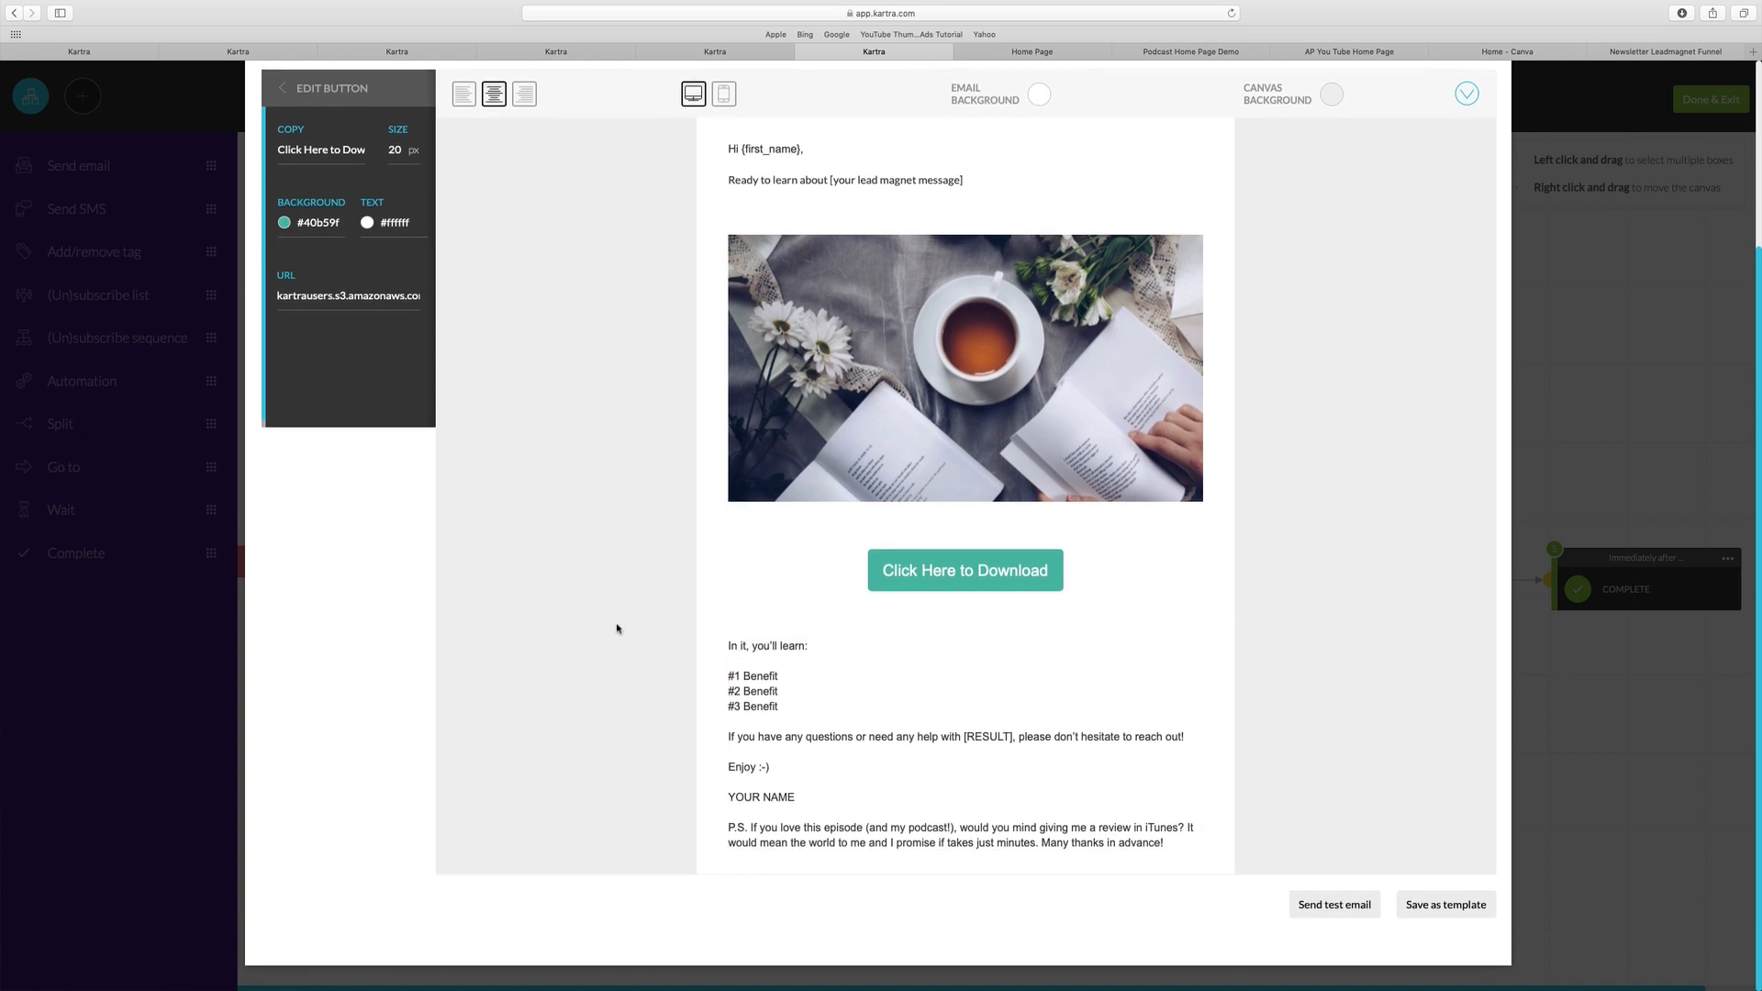
scroll(616, 629, up, 5)
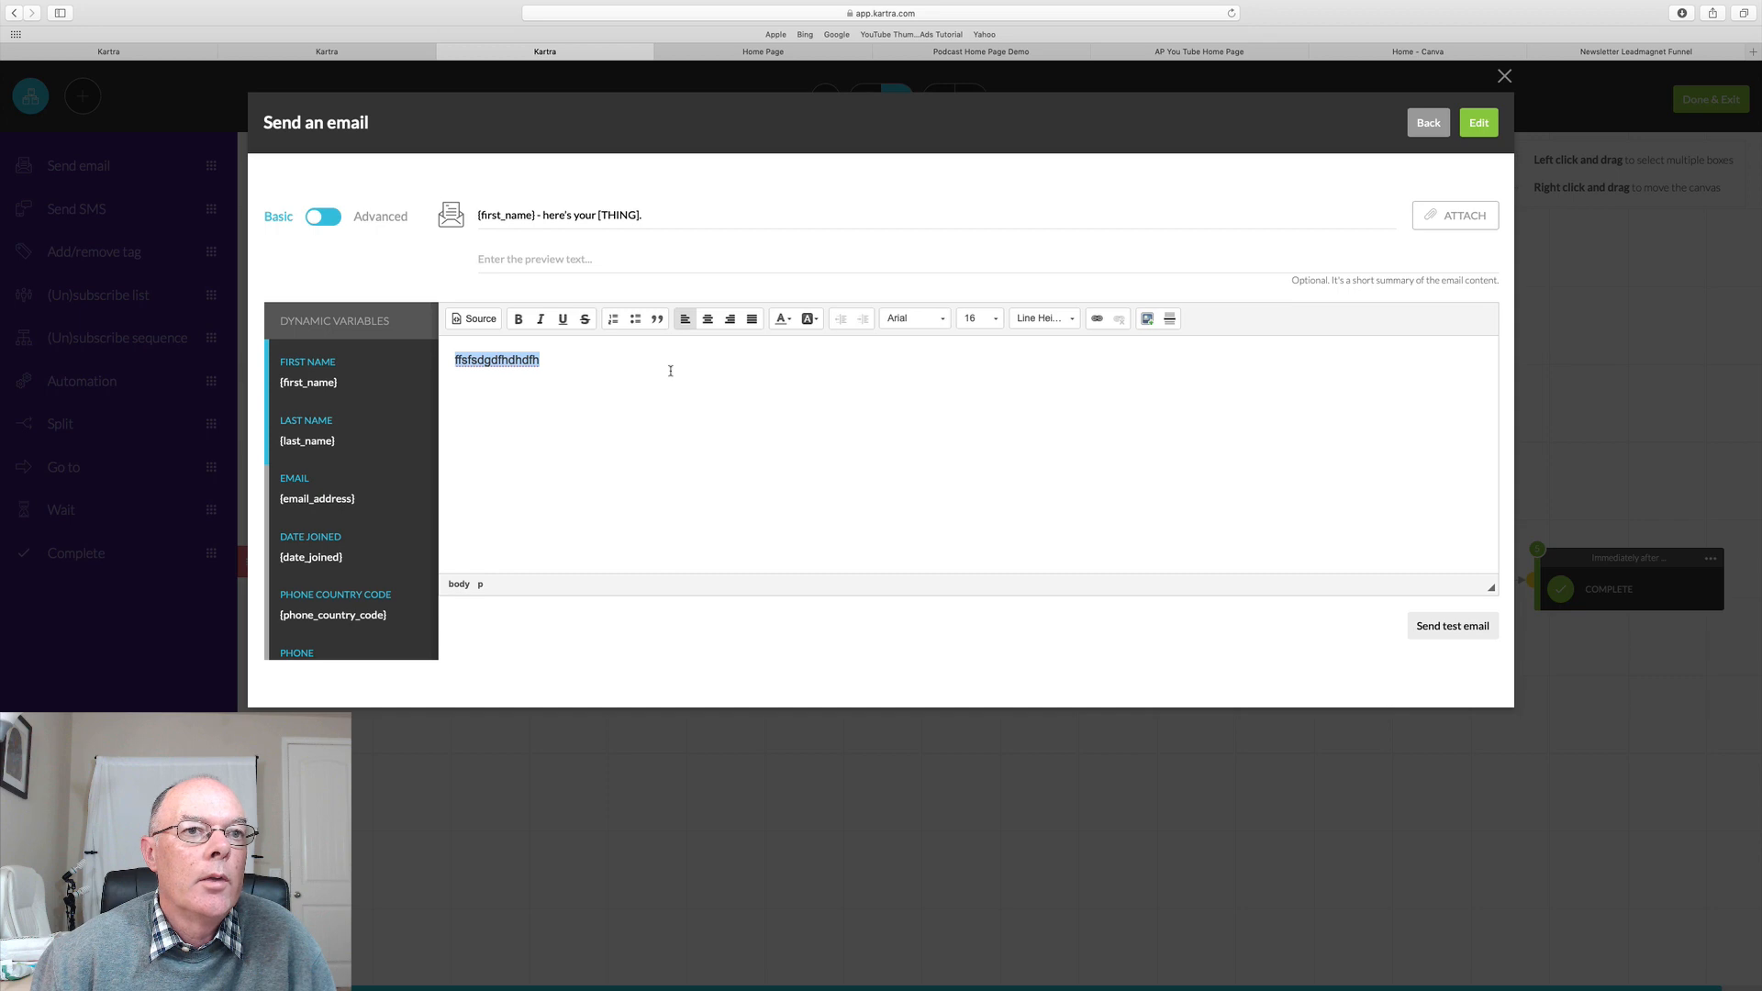
click(1506, 80)
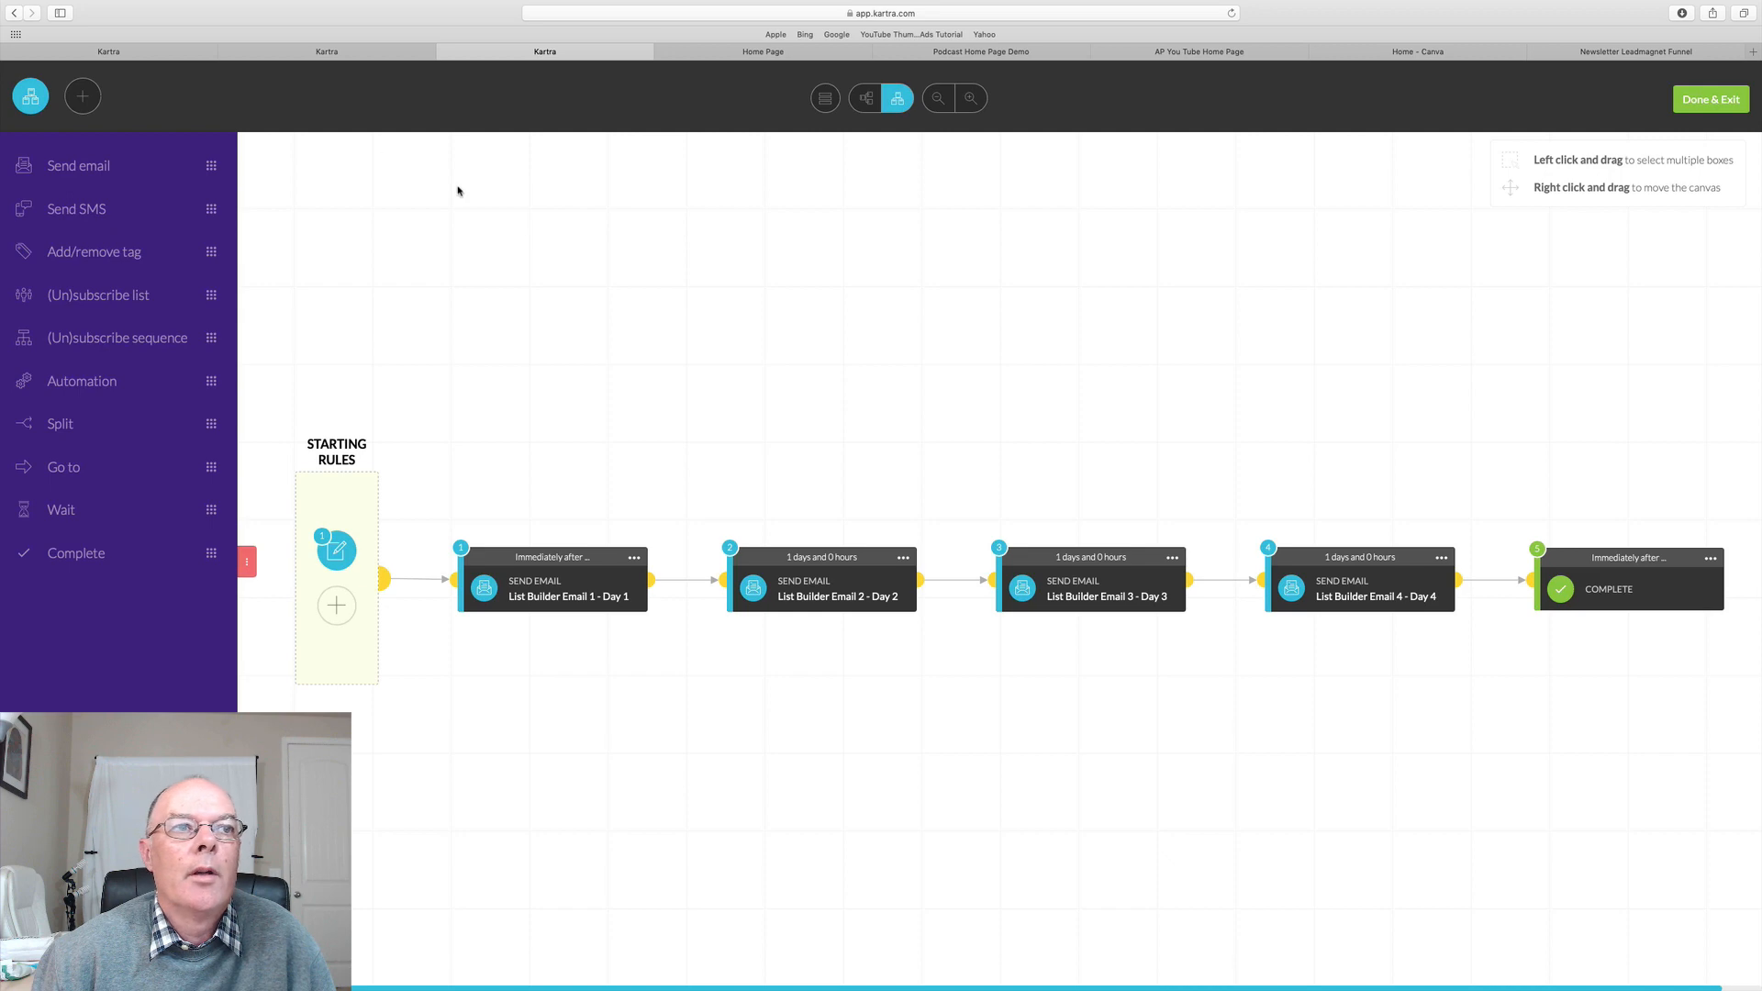
Return to the account's main area and open the hosted files list under My Memberships
click(108, 51)
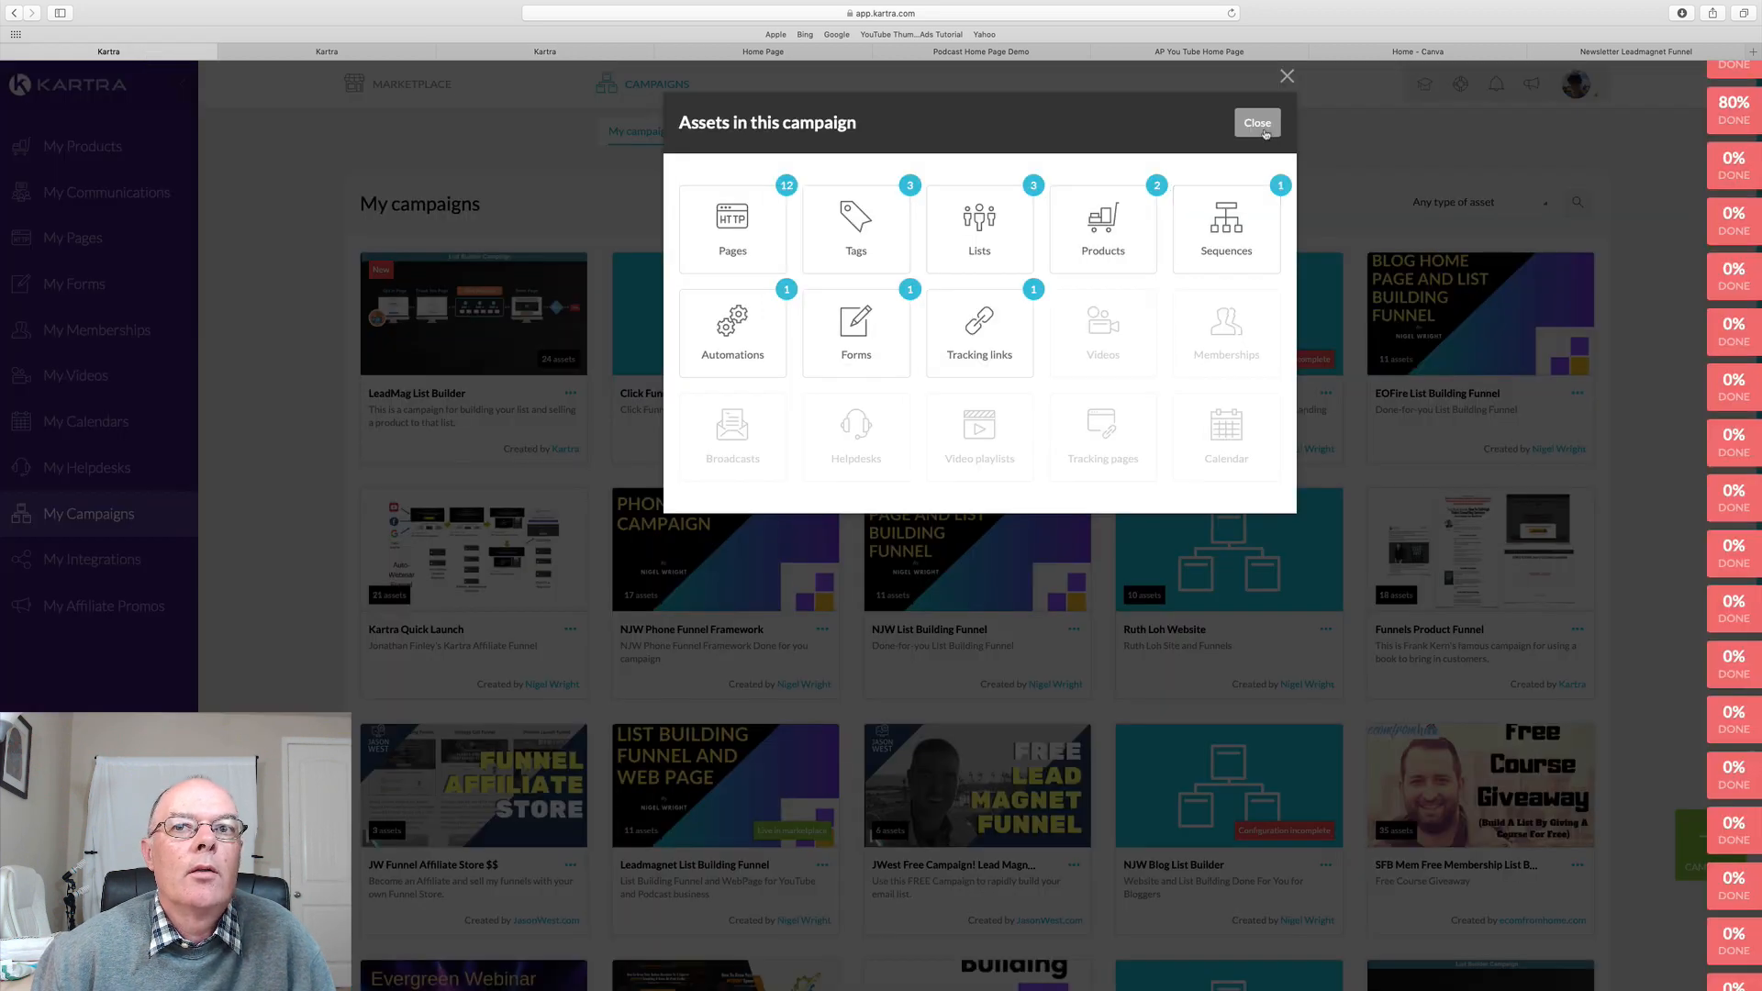
click(352, 56)
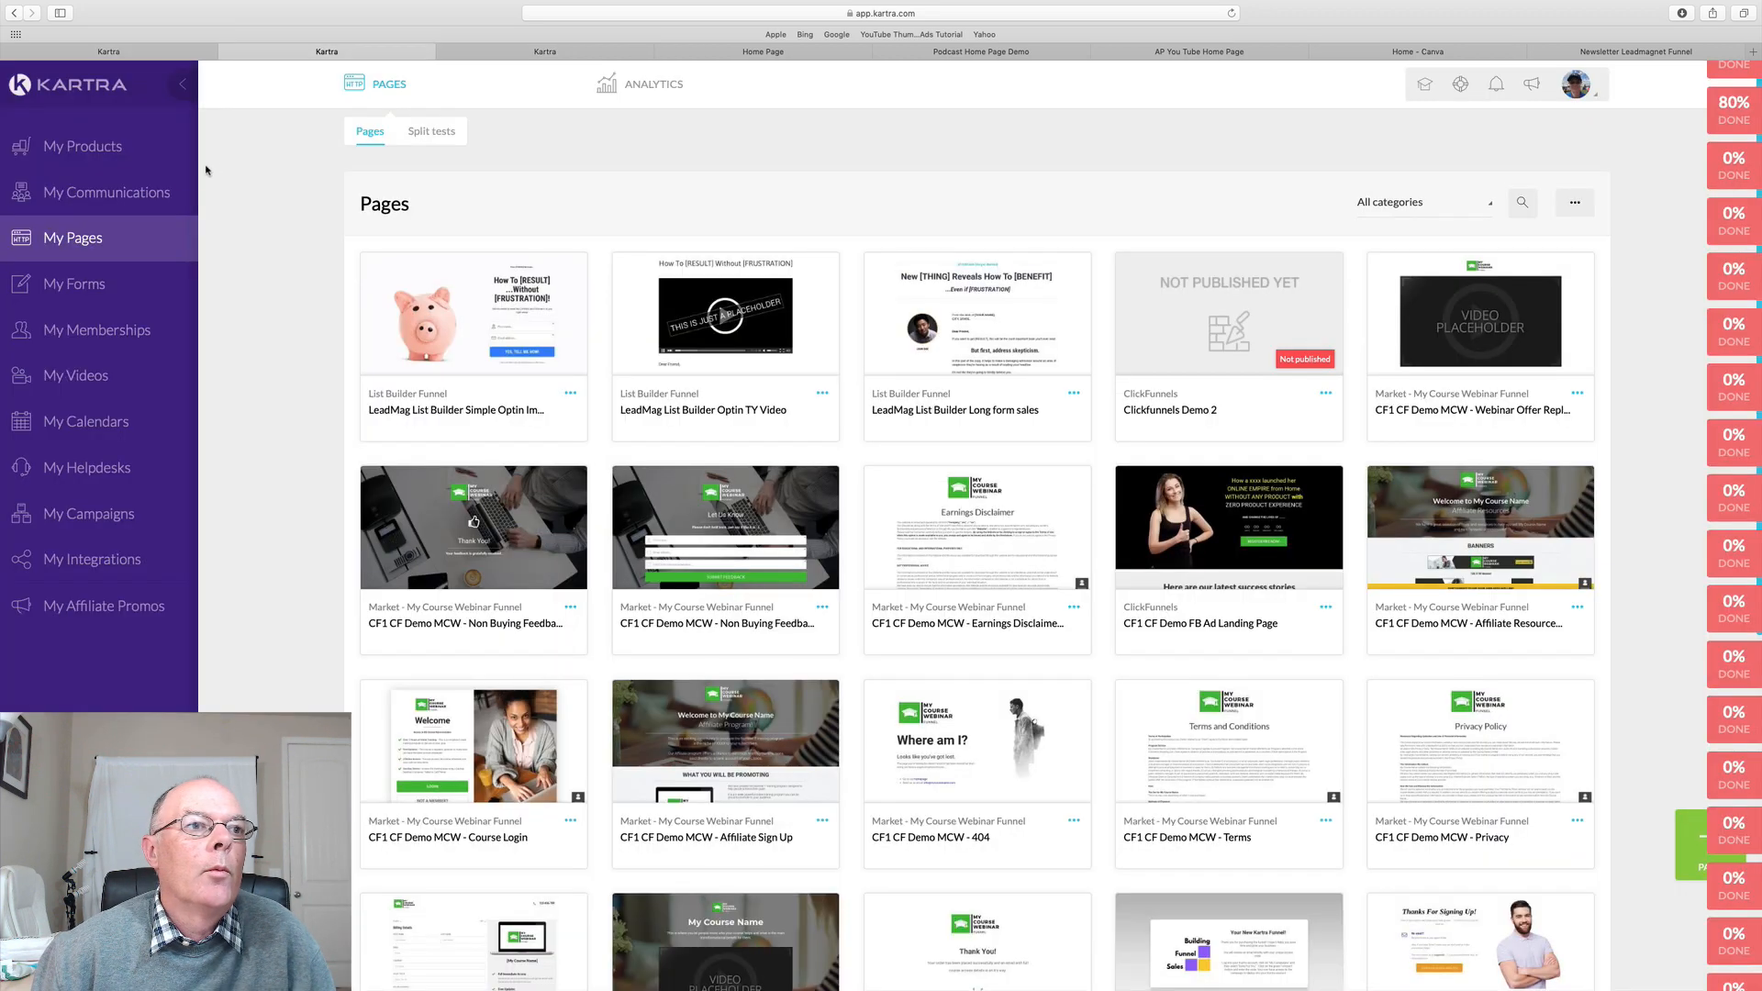
click(85, 339)
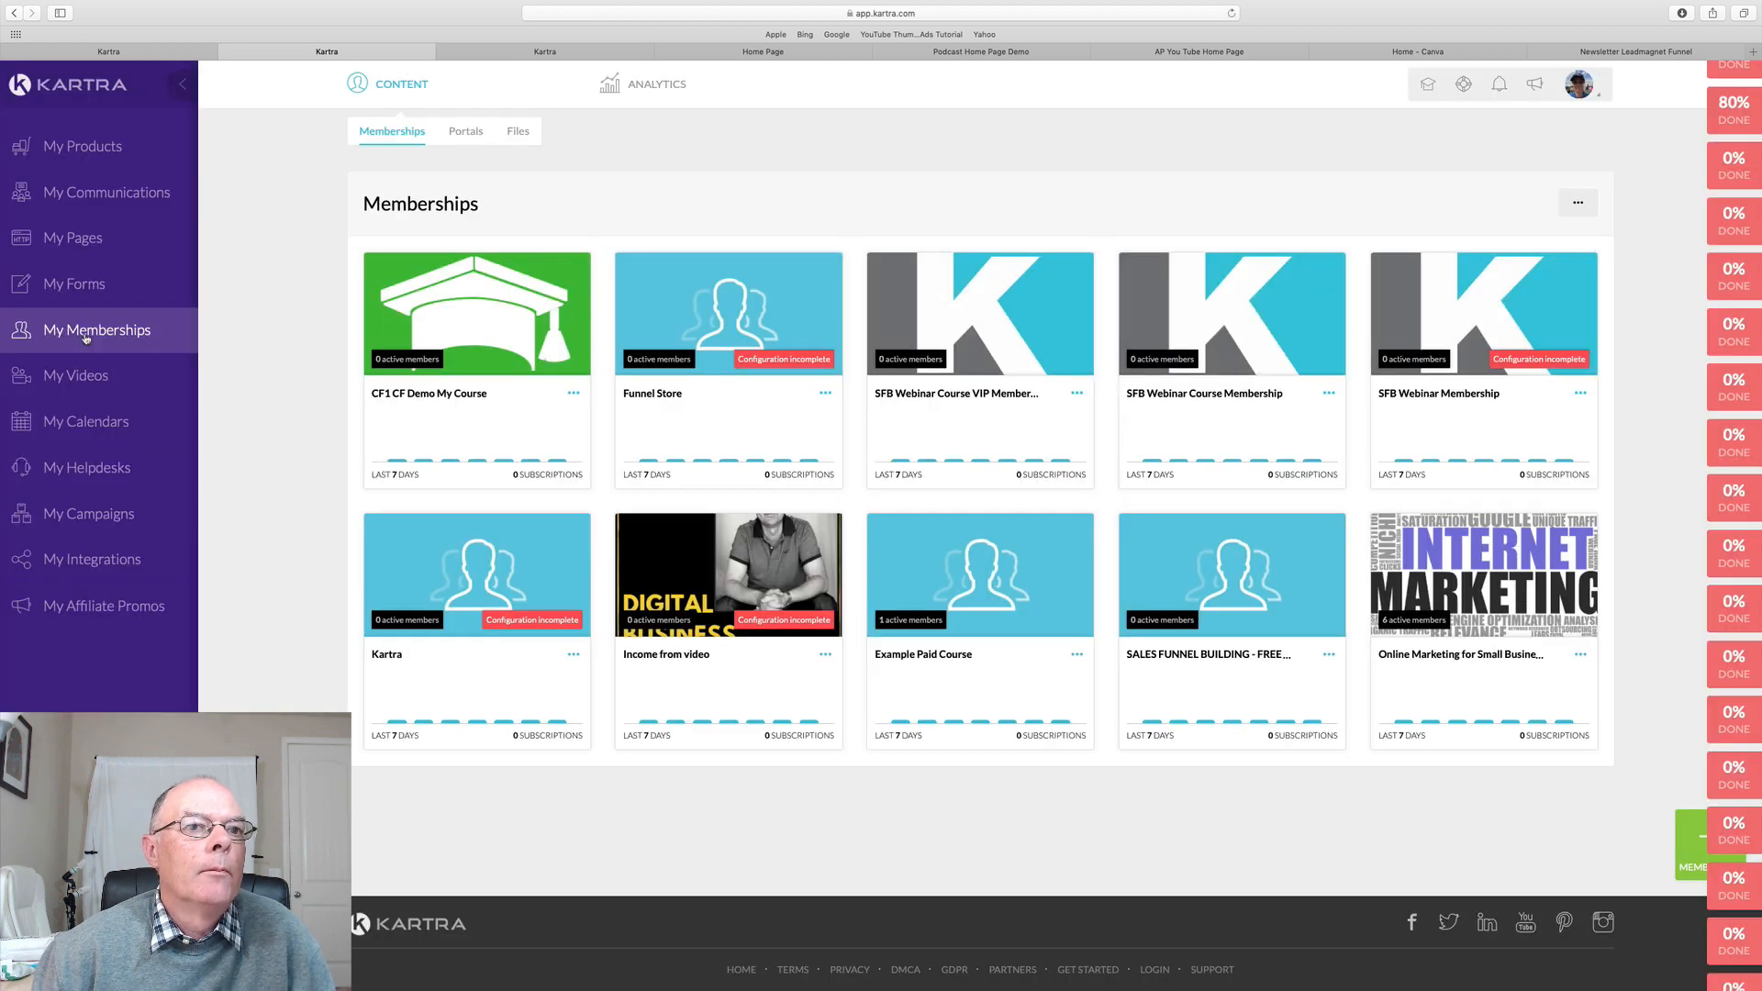
click(526, 135)
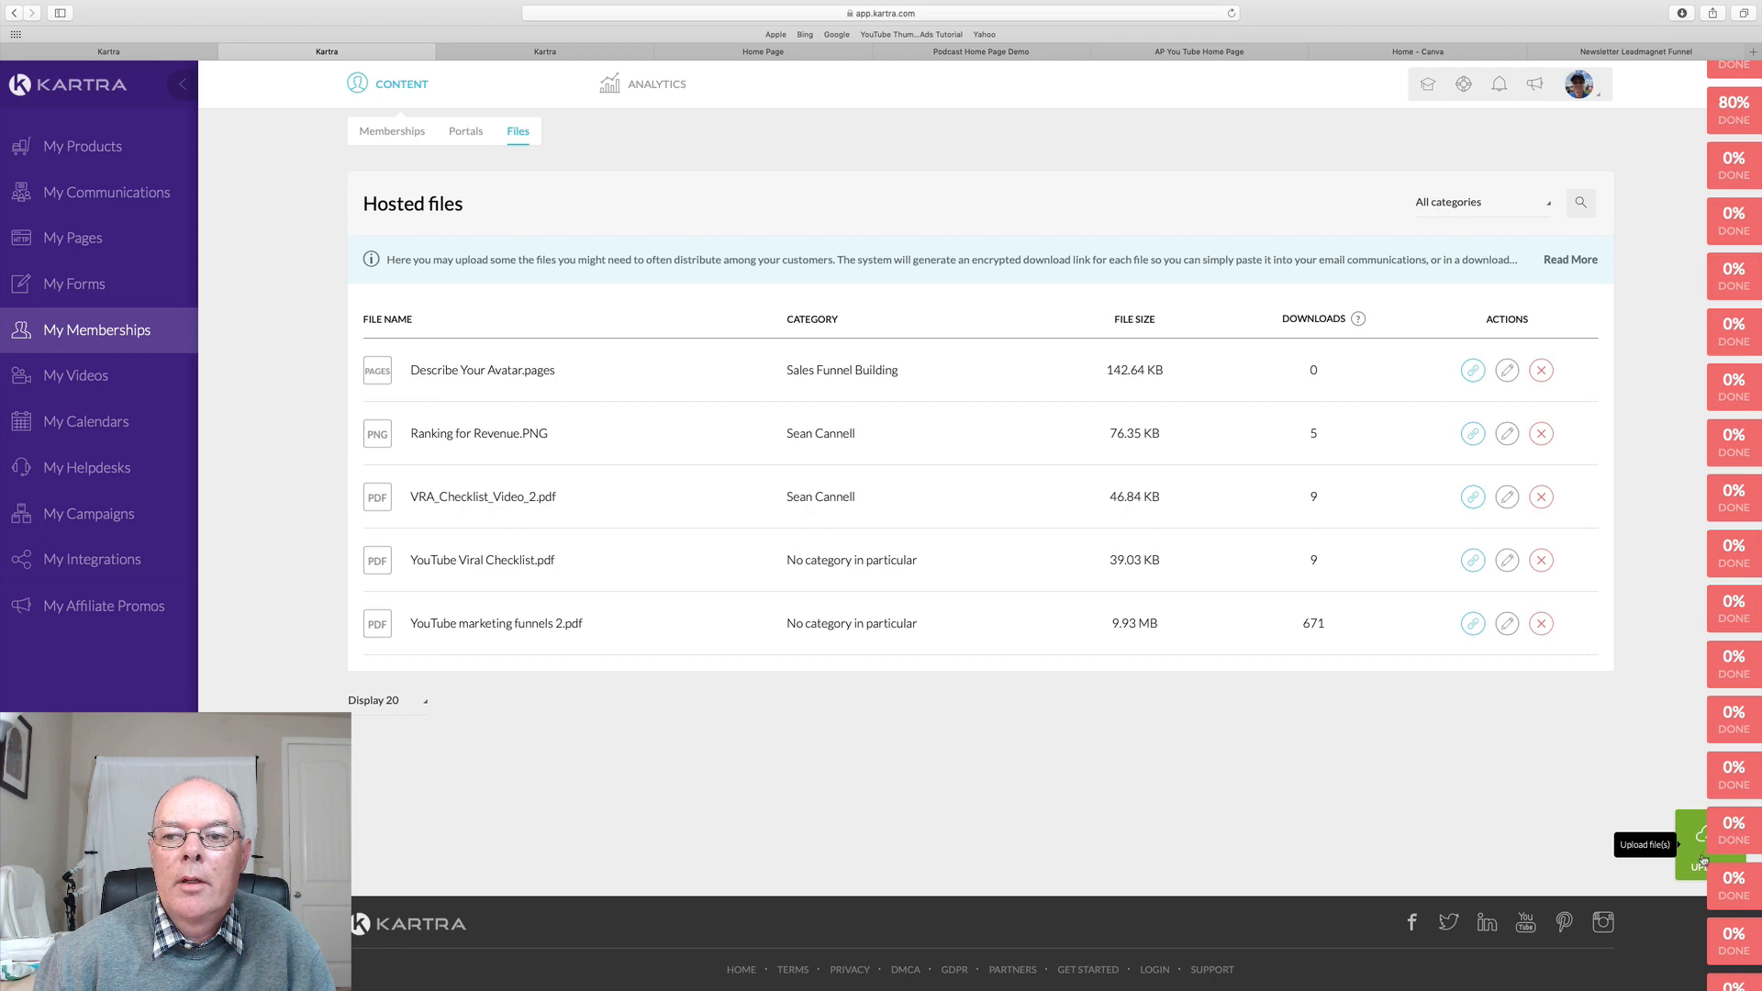
Upload Untitled design-3.png from Downloads to the hosted files in the Sales Funnel Building category
click(1699, 853)
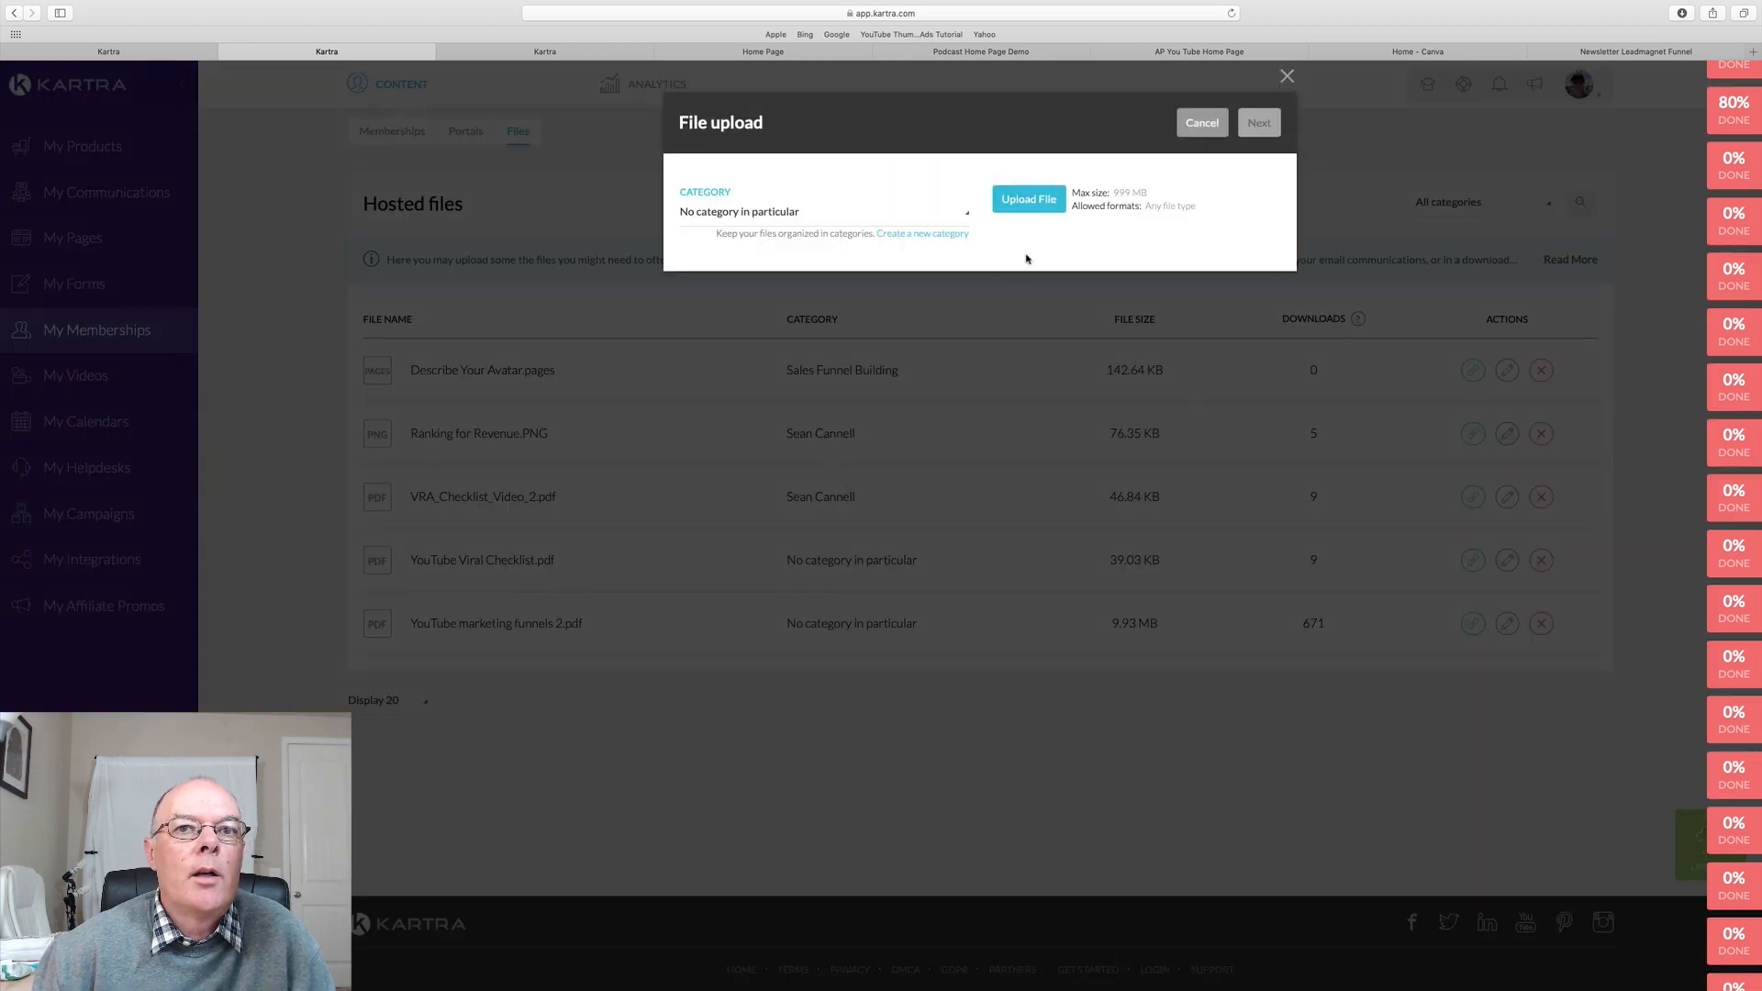
click(967, 219)
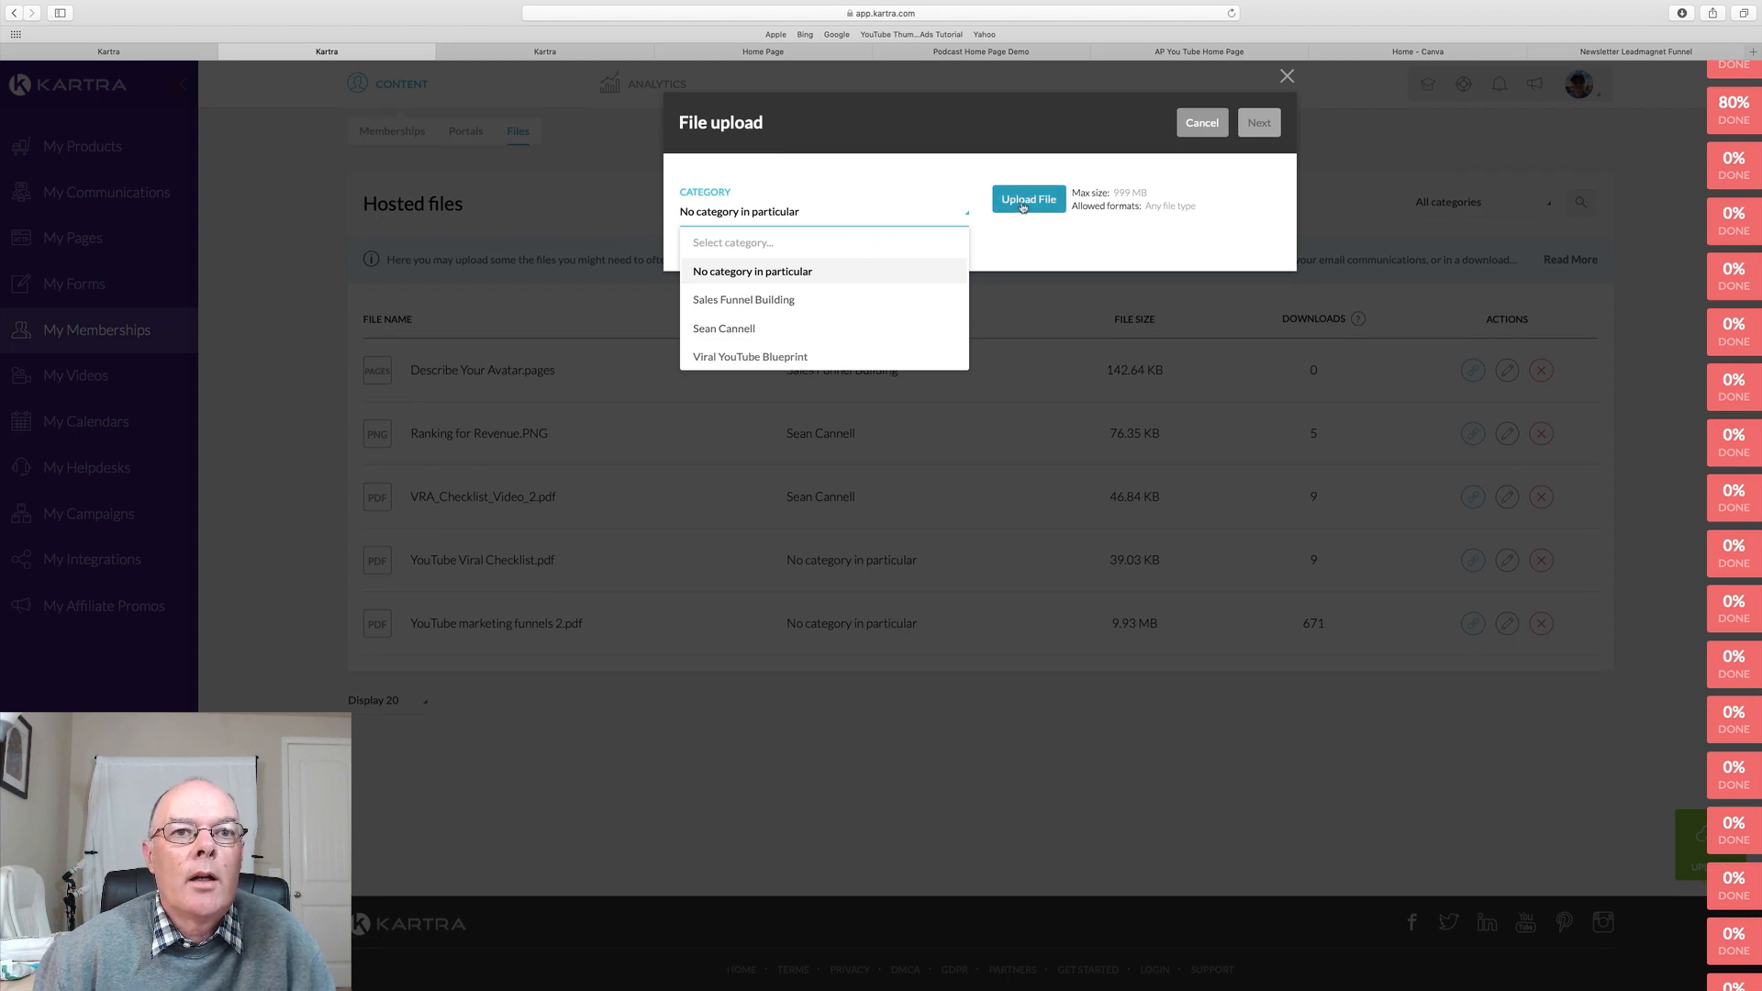
click(767, 301)
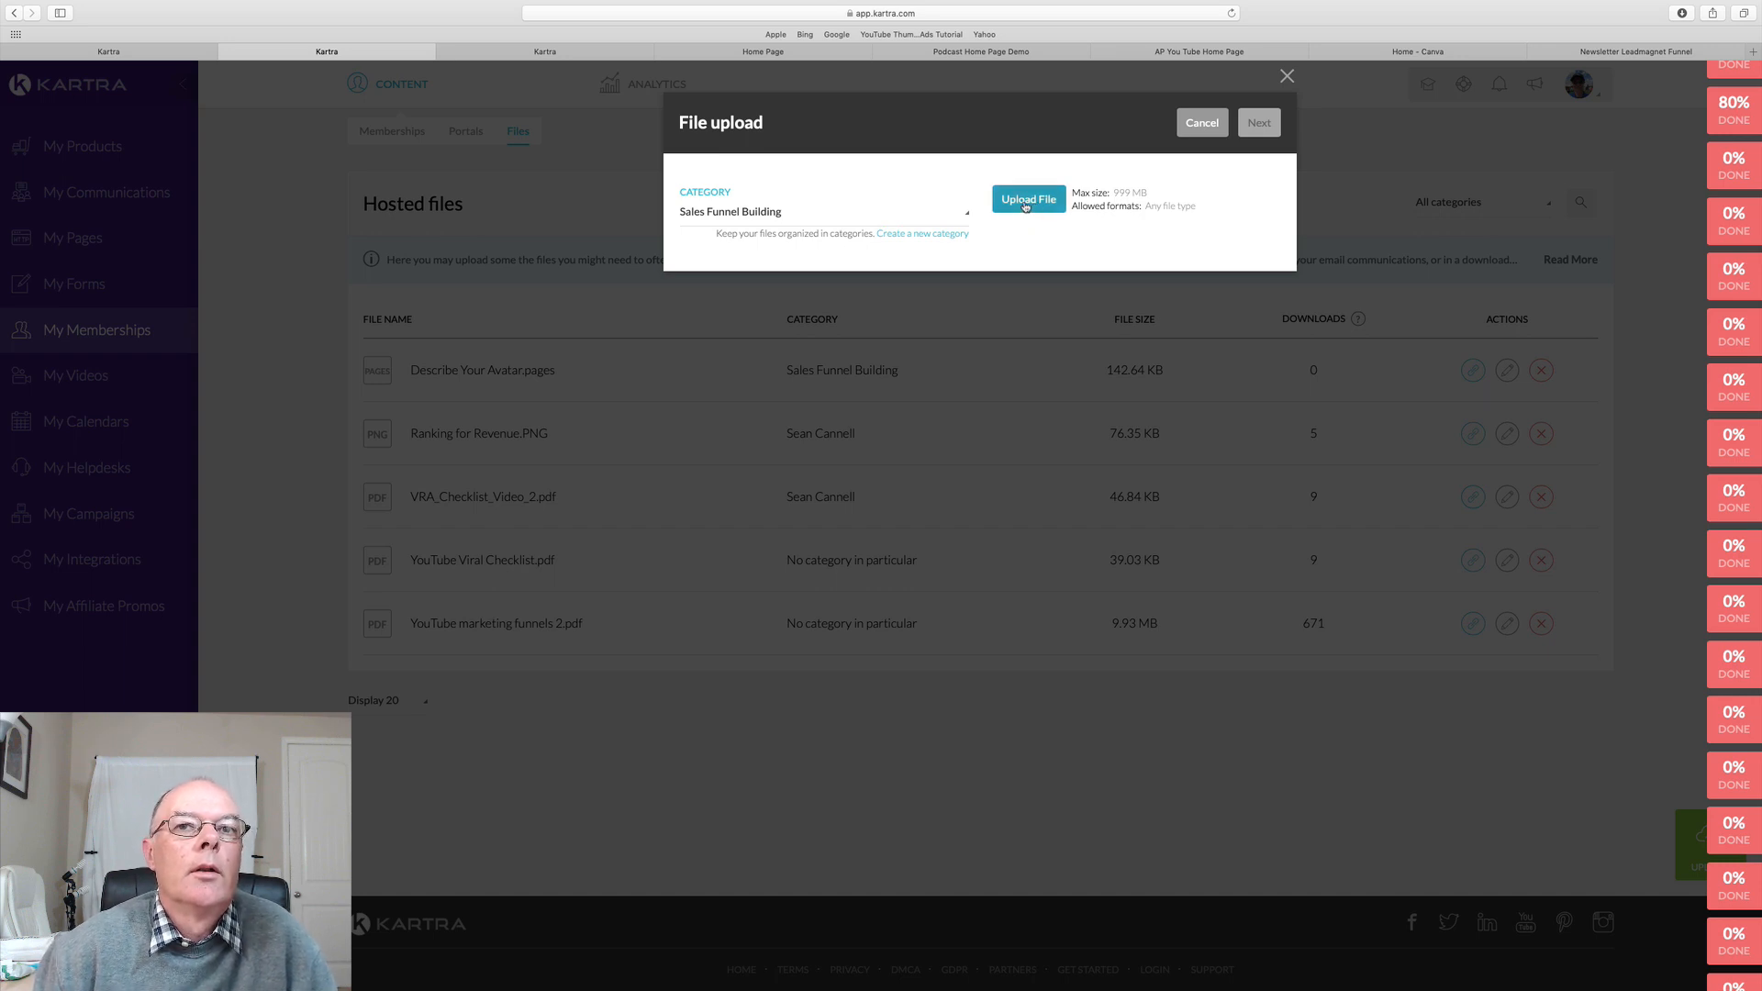
click(1025, 207)
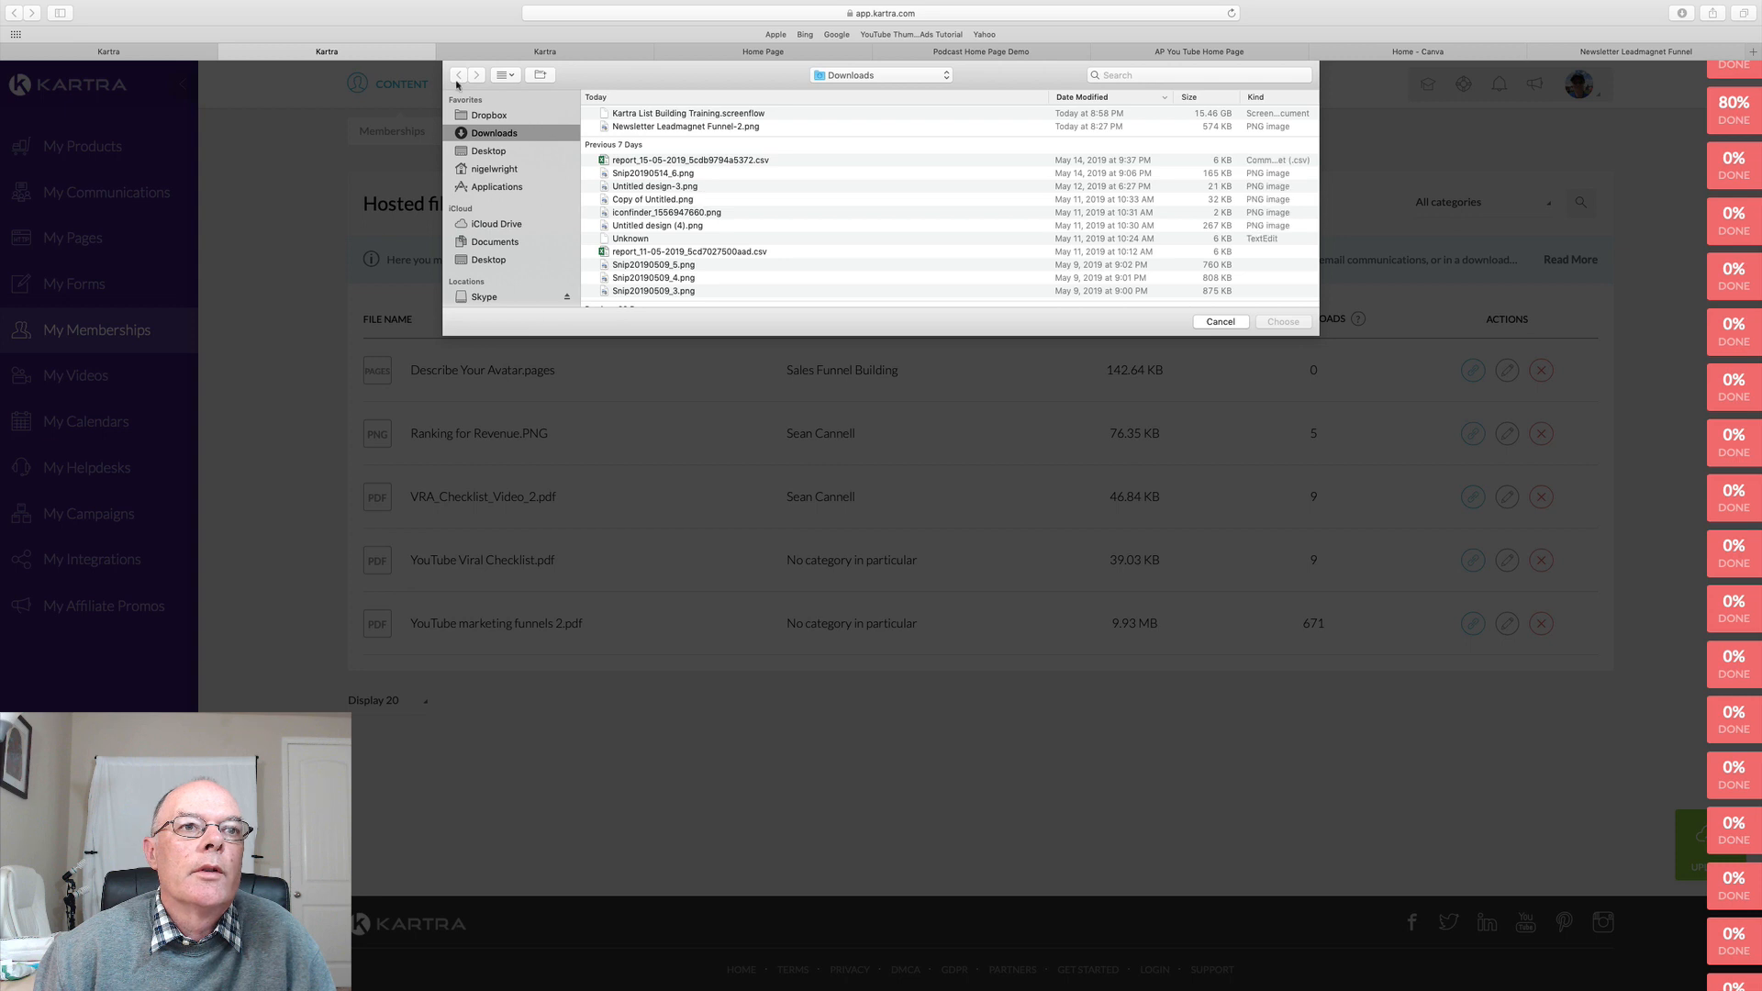
click(1230, 322)
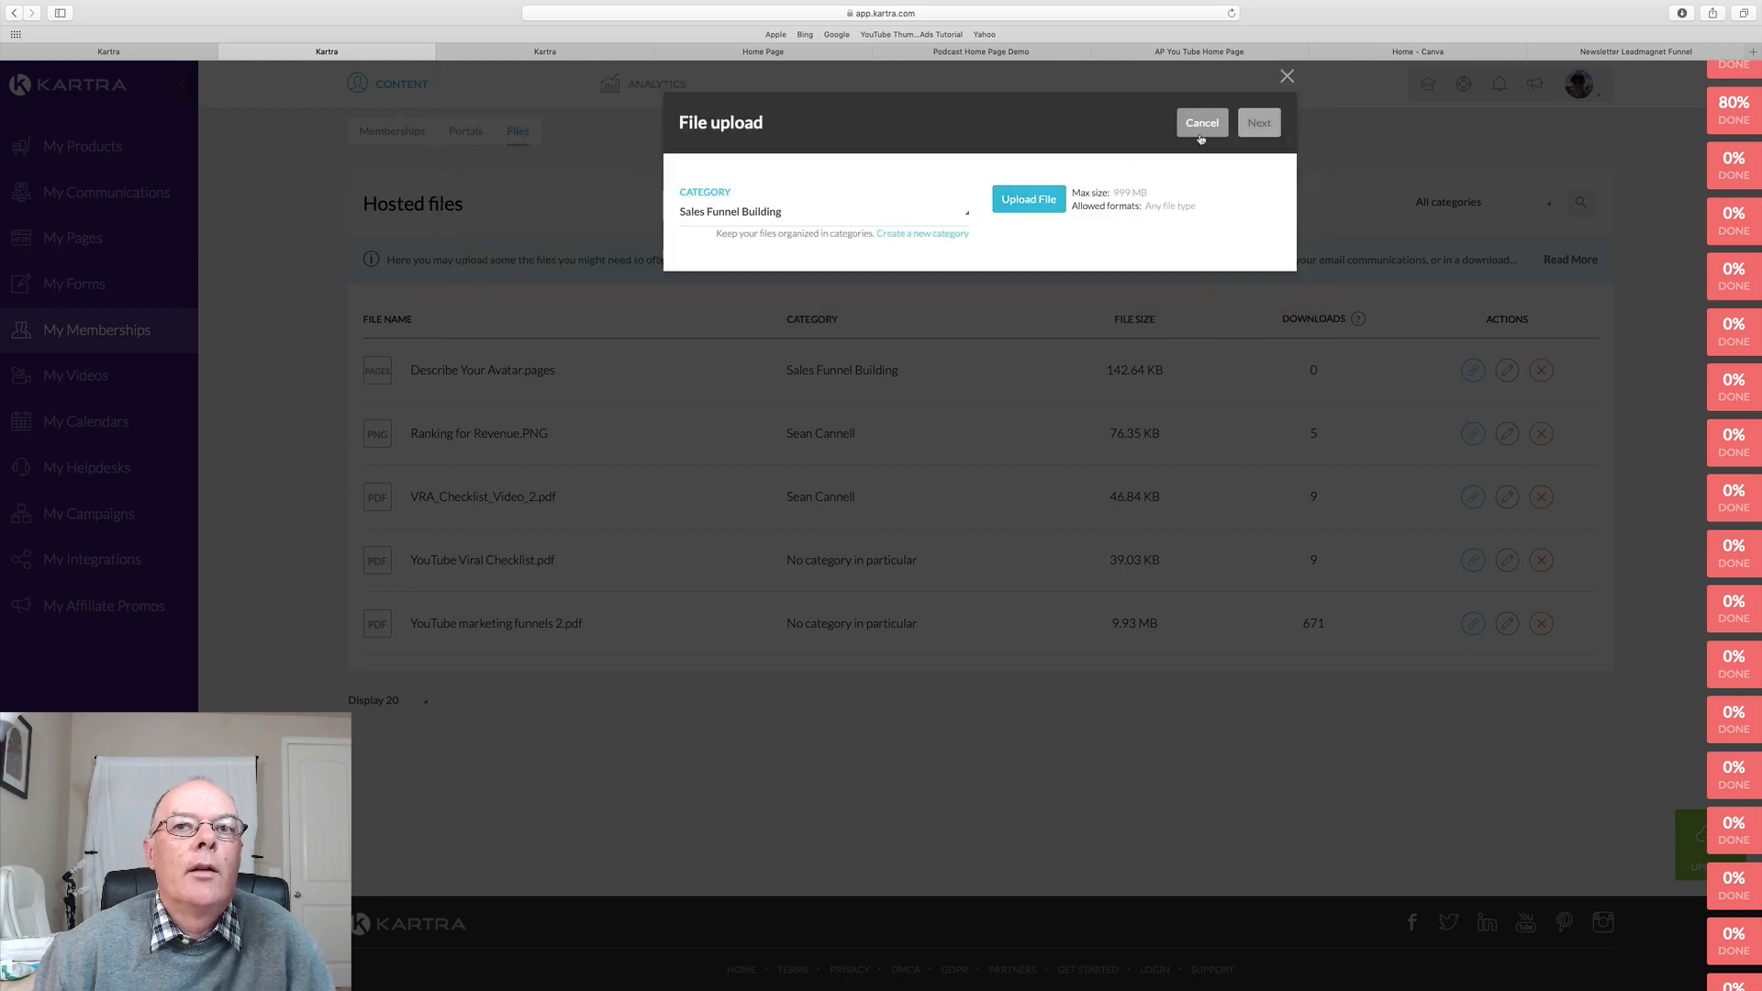
click(1038, 210)
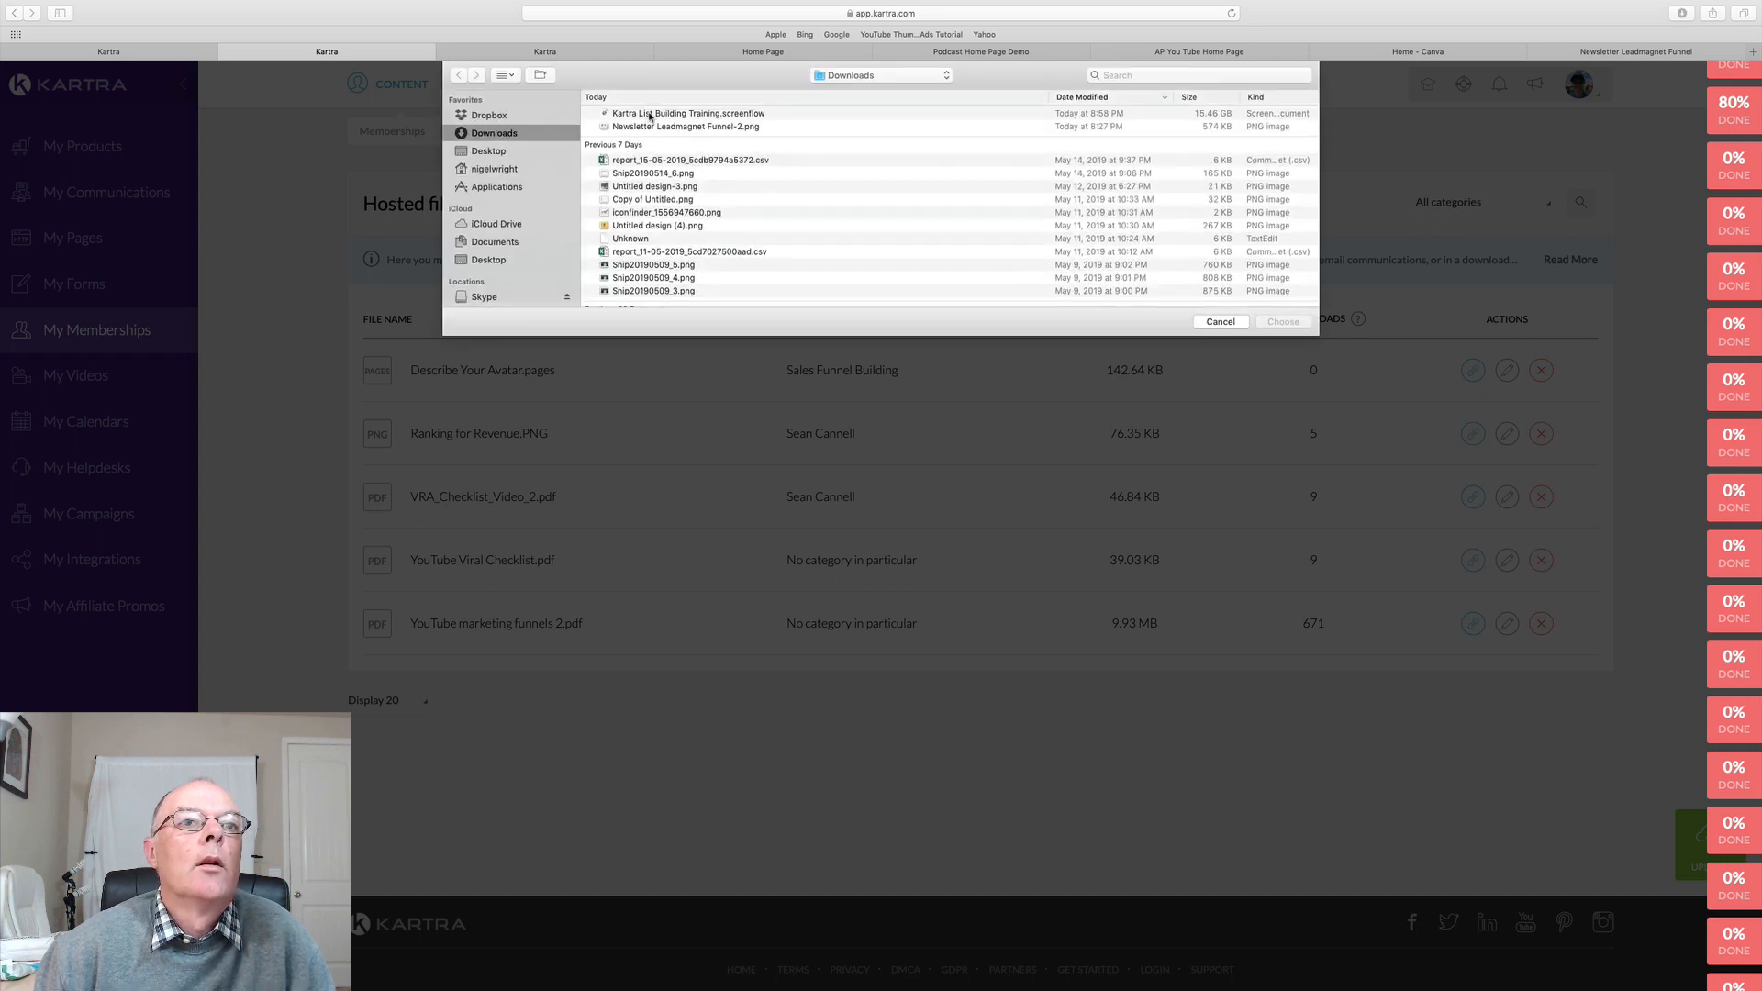
click(643, 186)
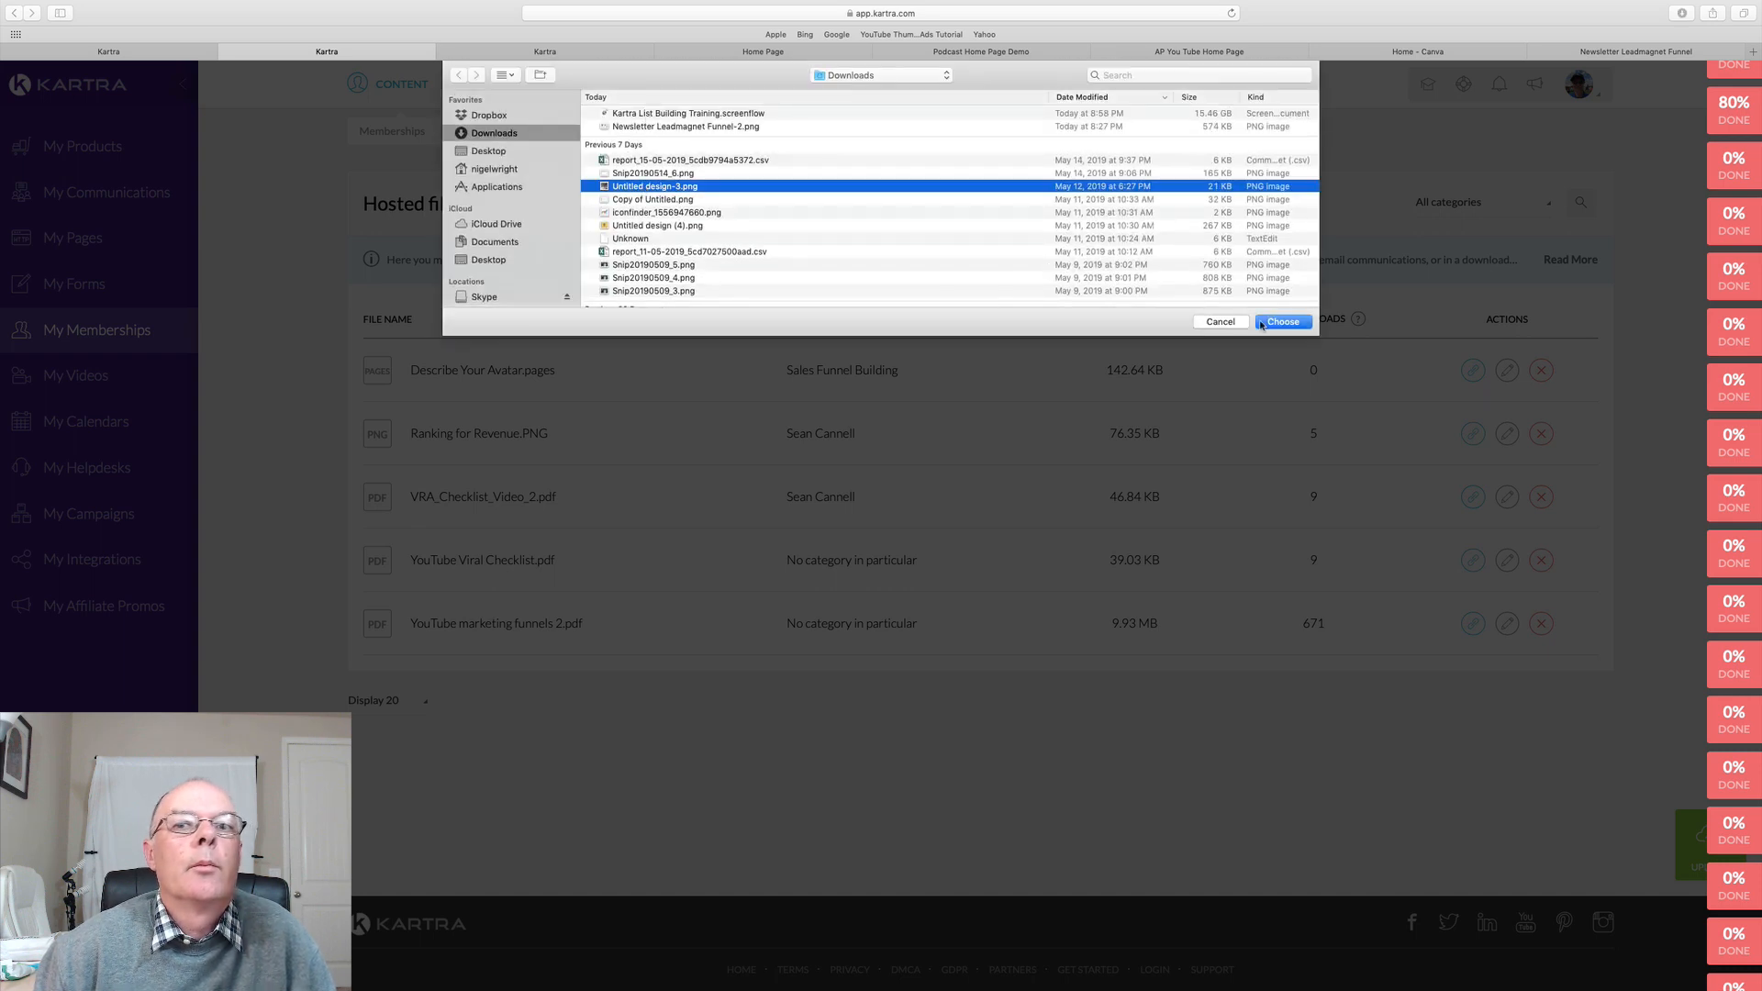
click(1284, 322)
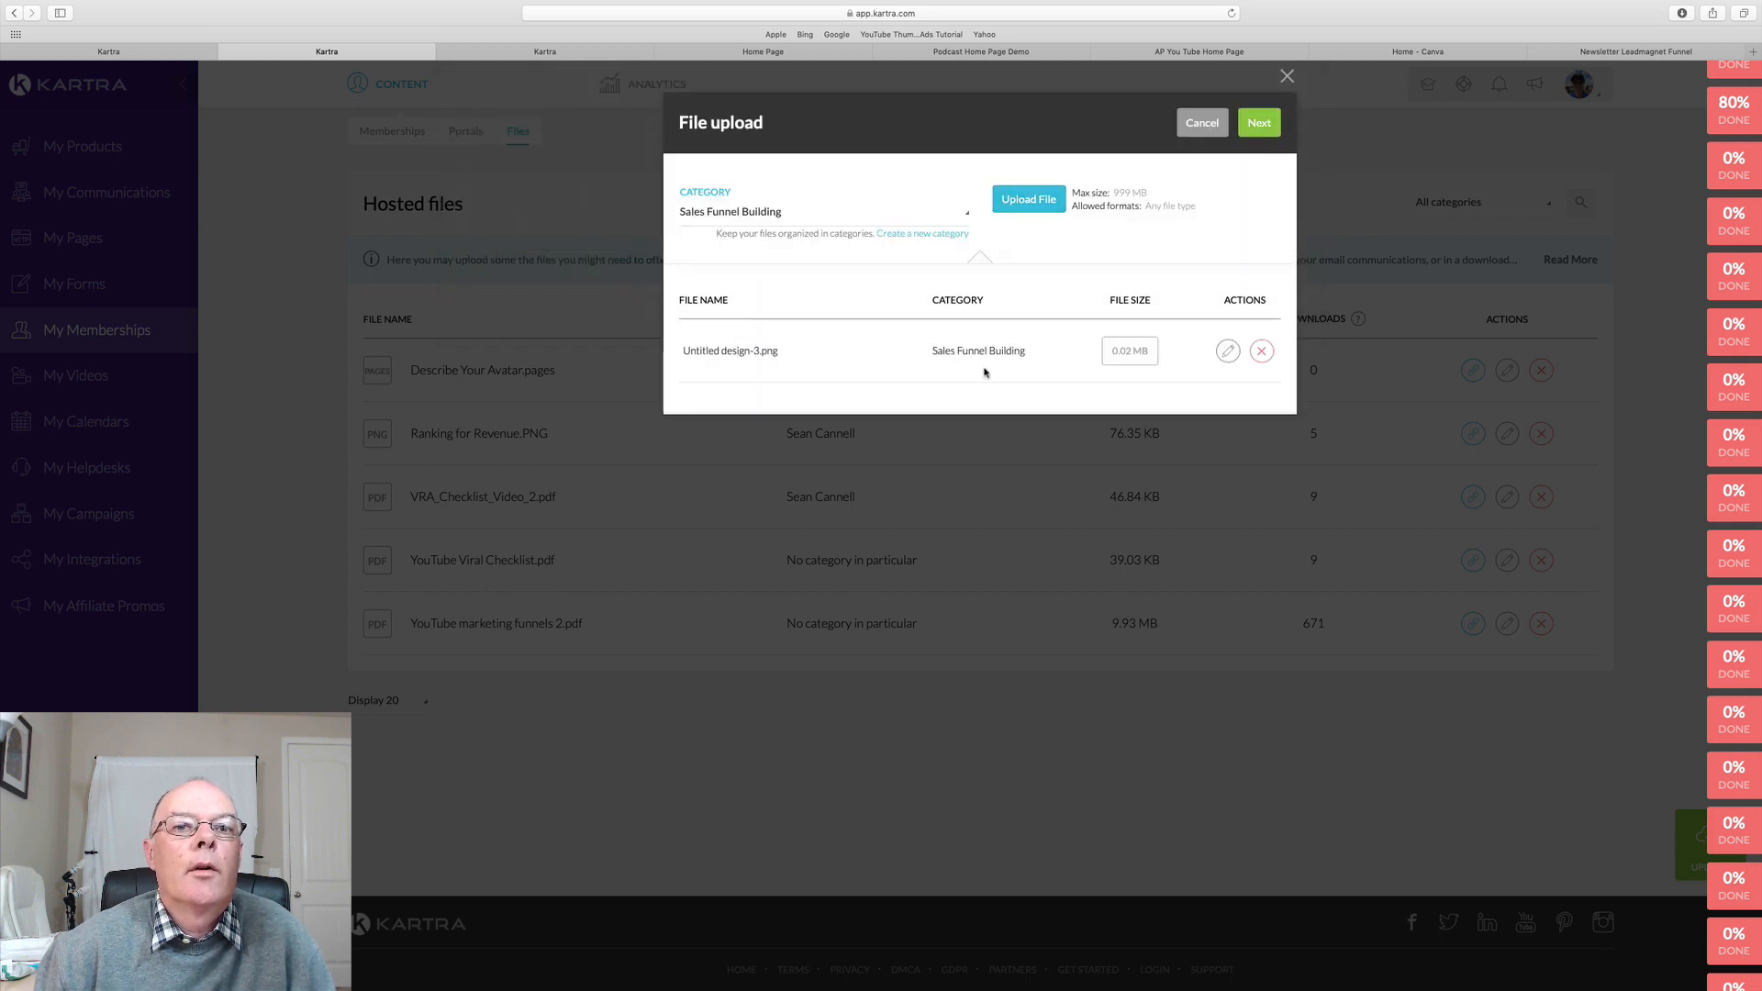
click(1260, 123)
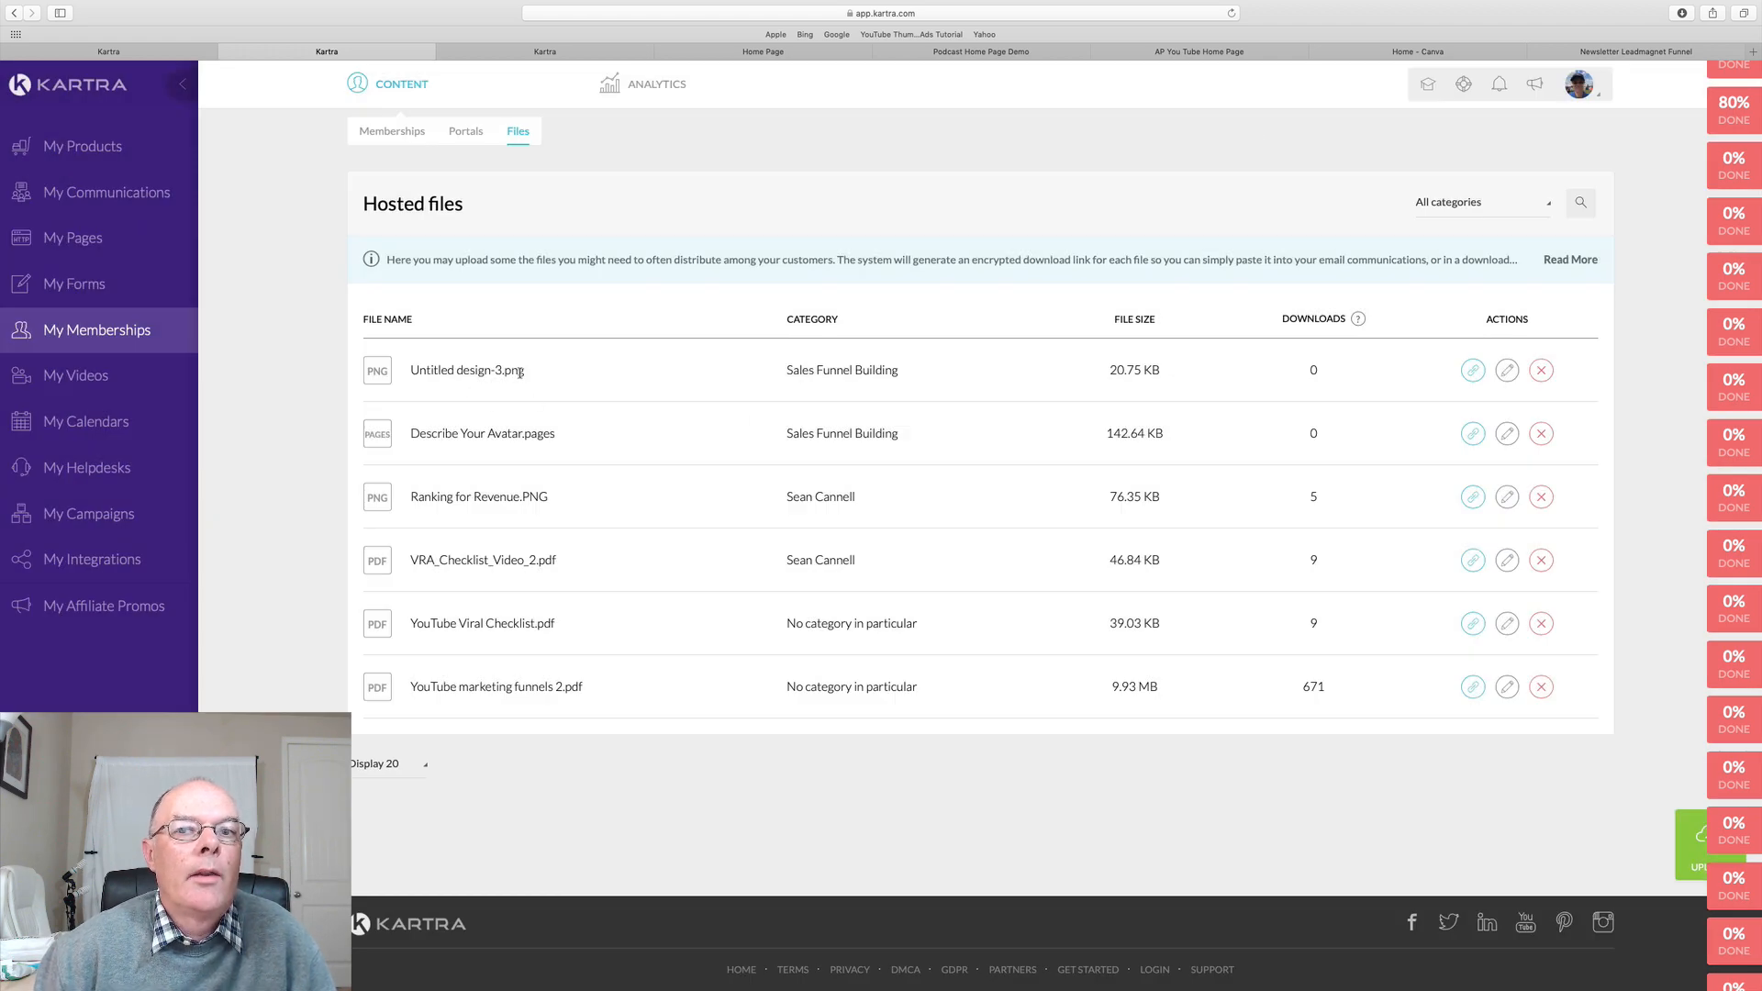
Copy the download link of Untitled design-3.png and insert it as a URL link in the Basic email body
click(1473, 372)
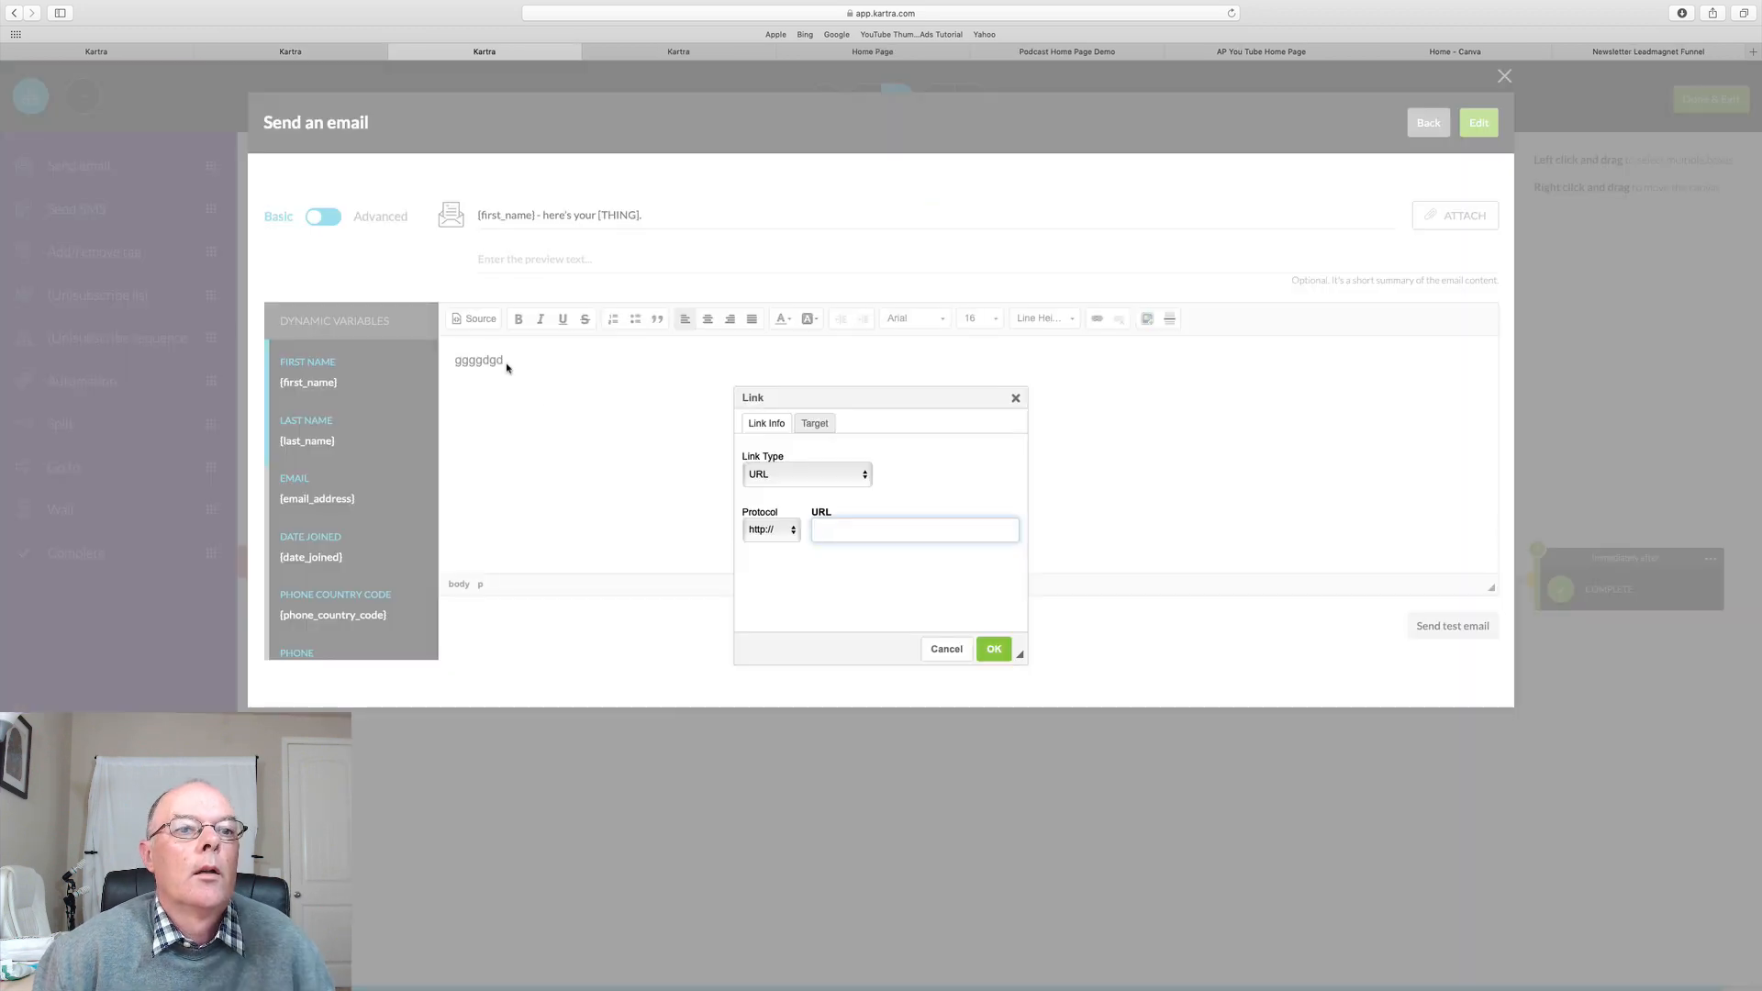
click(814, 530)
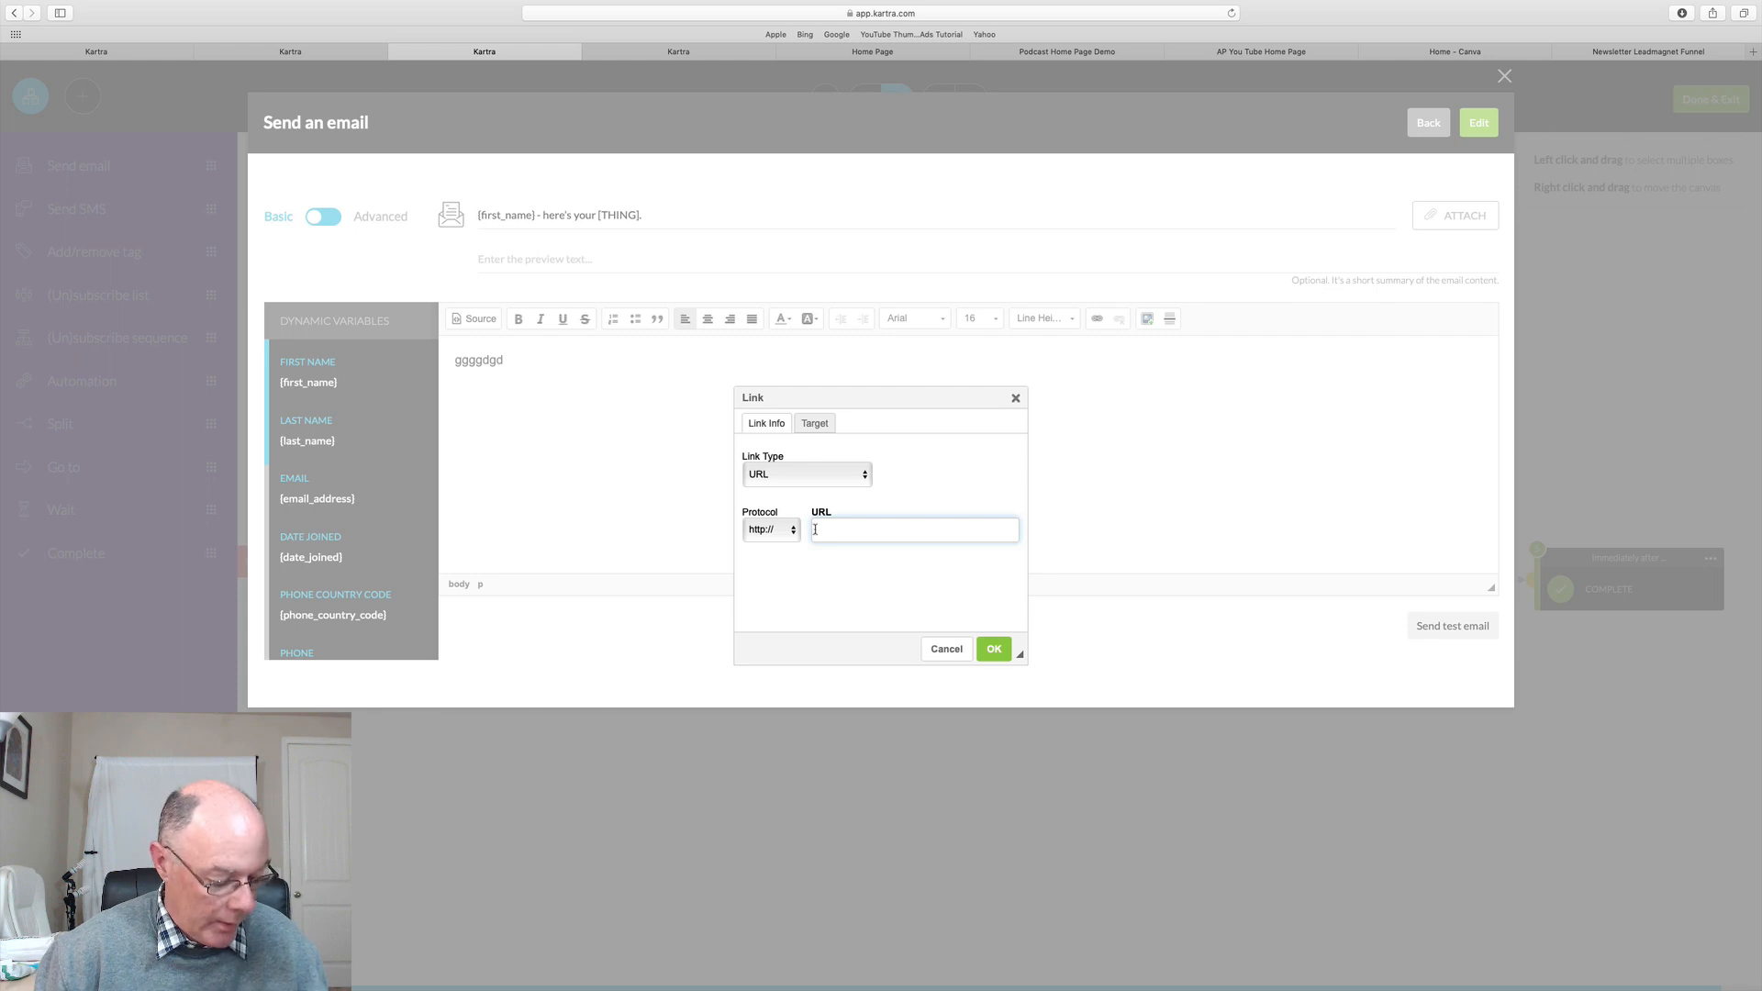
key(super+v)
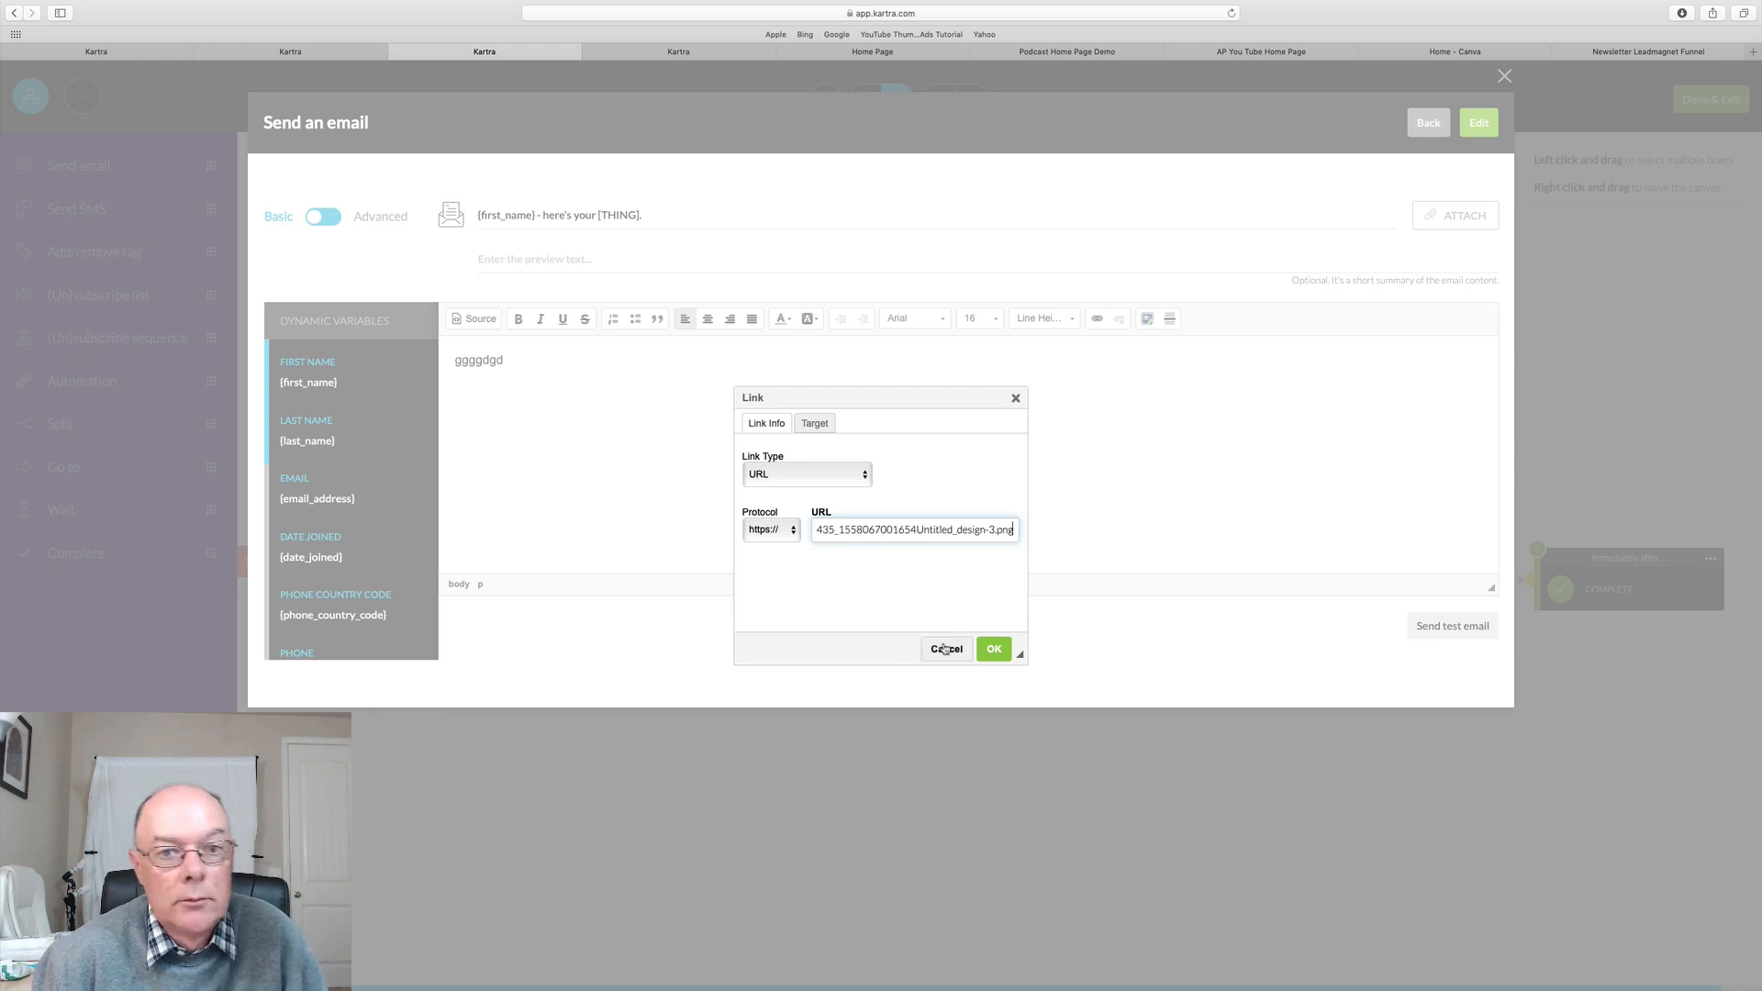
click(994, 649)
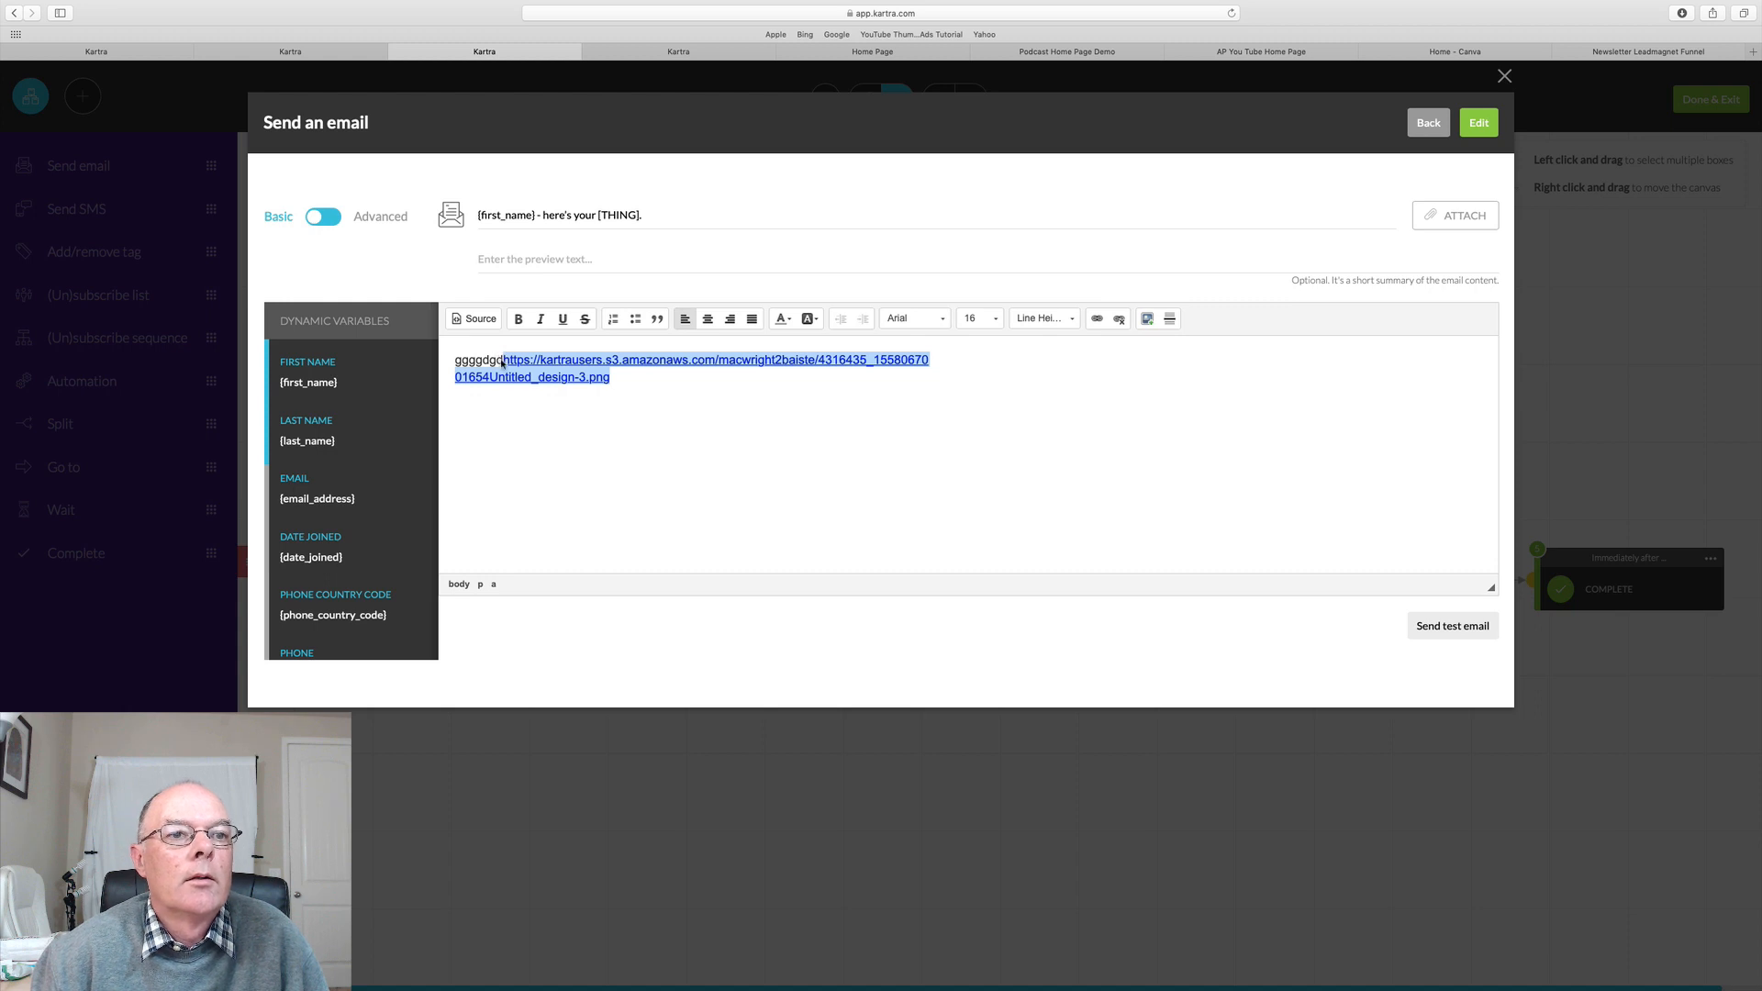
Delete the filler text in front of the inserted link and select the whole link in the email body
drag(505, 362, 457, 360)
key(BackSpace)
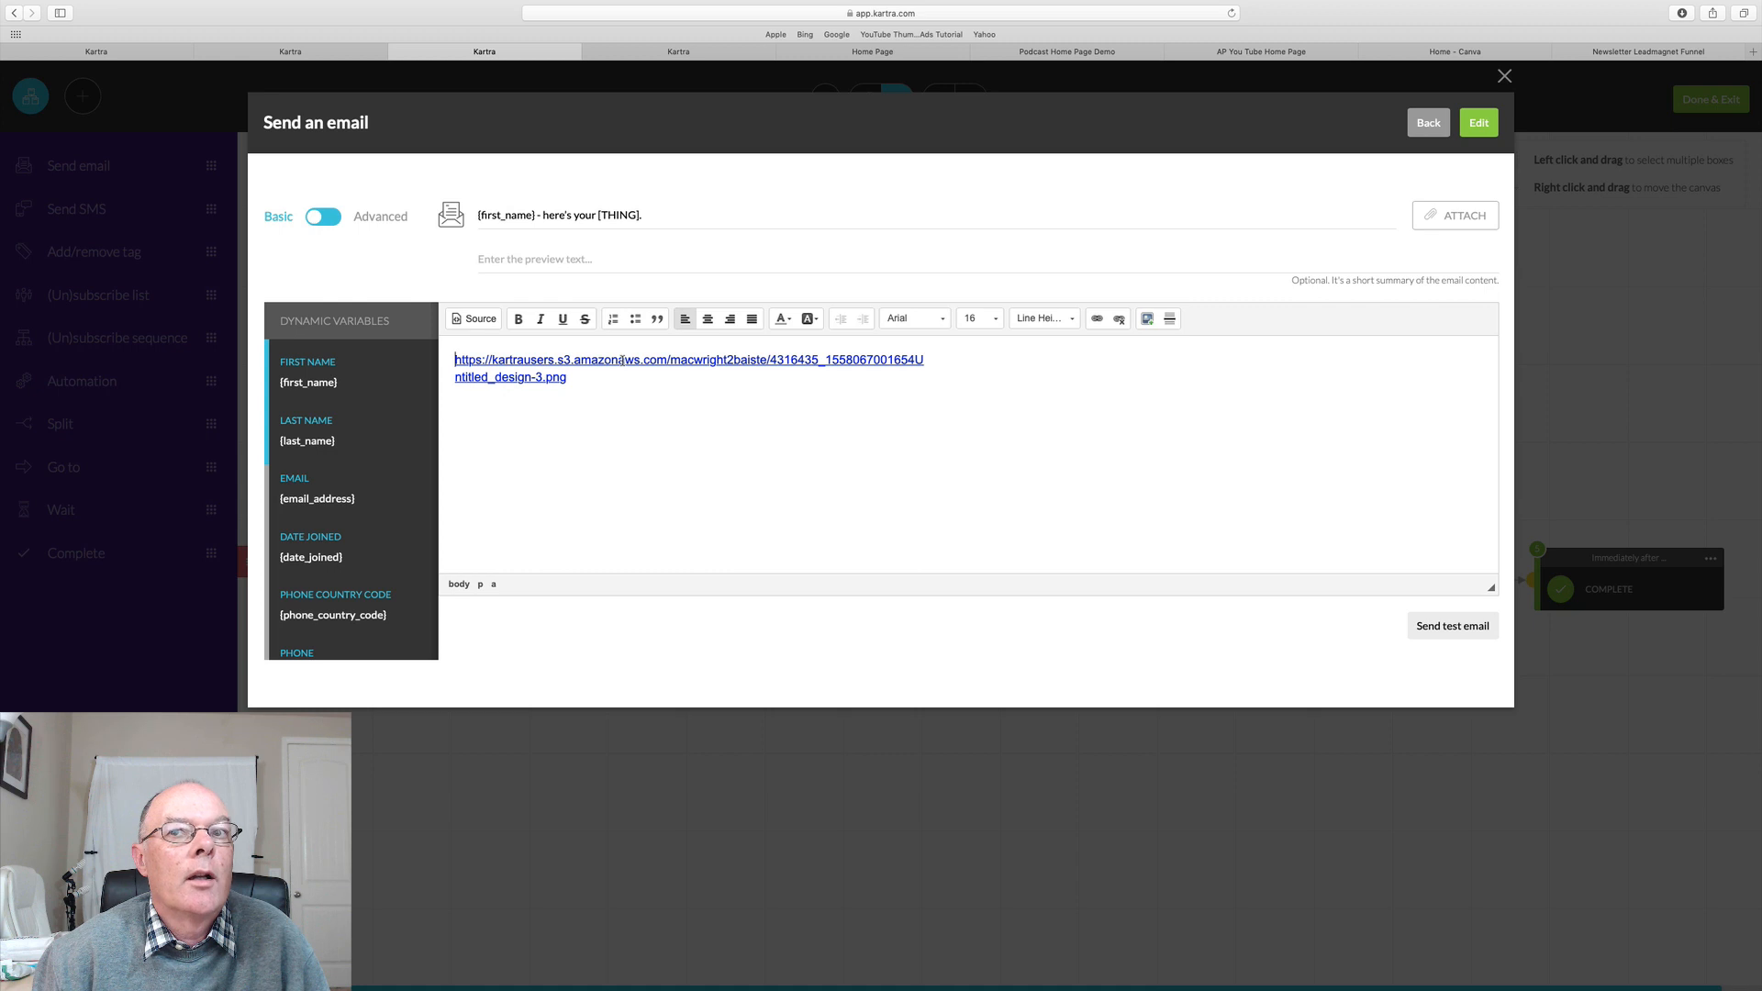
drag(593, 380, 453, 357)
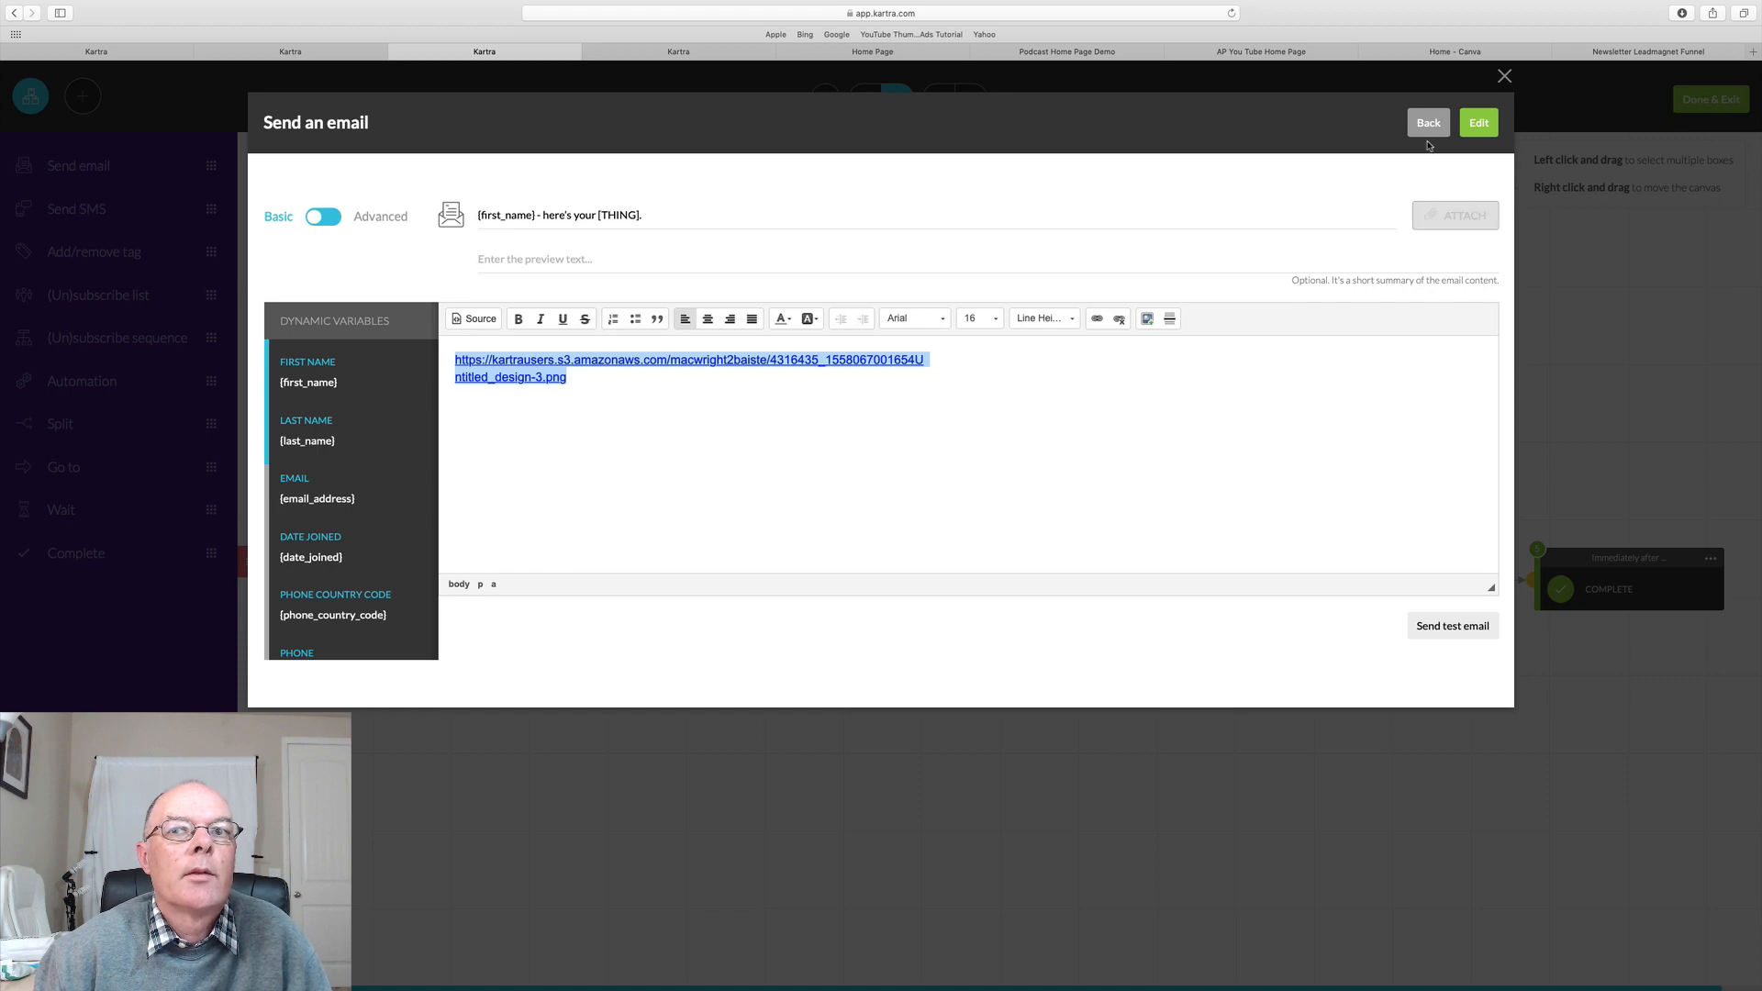
Close the first email, then review the content of List Builder Email 2 - Day 2 and exit the sequence editor
click(1505, 76)
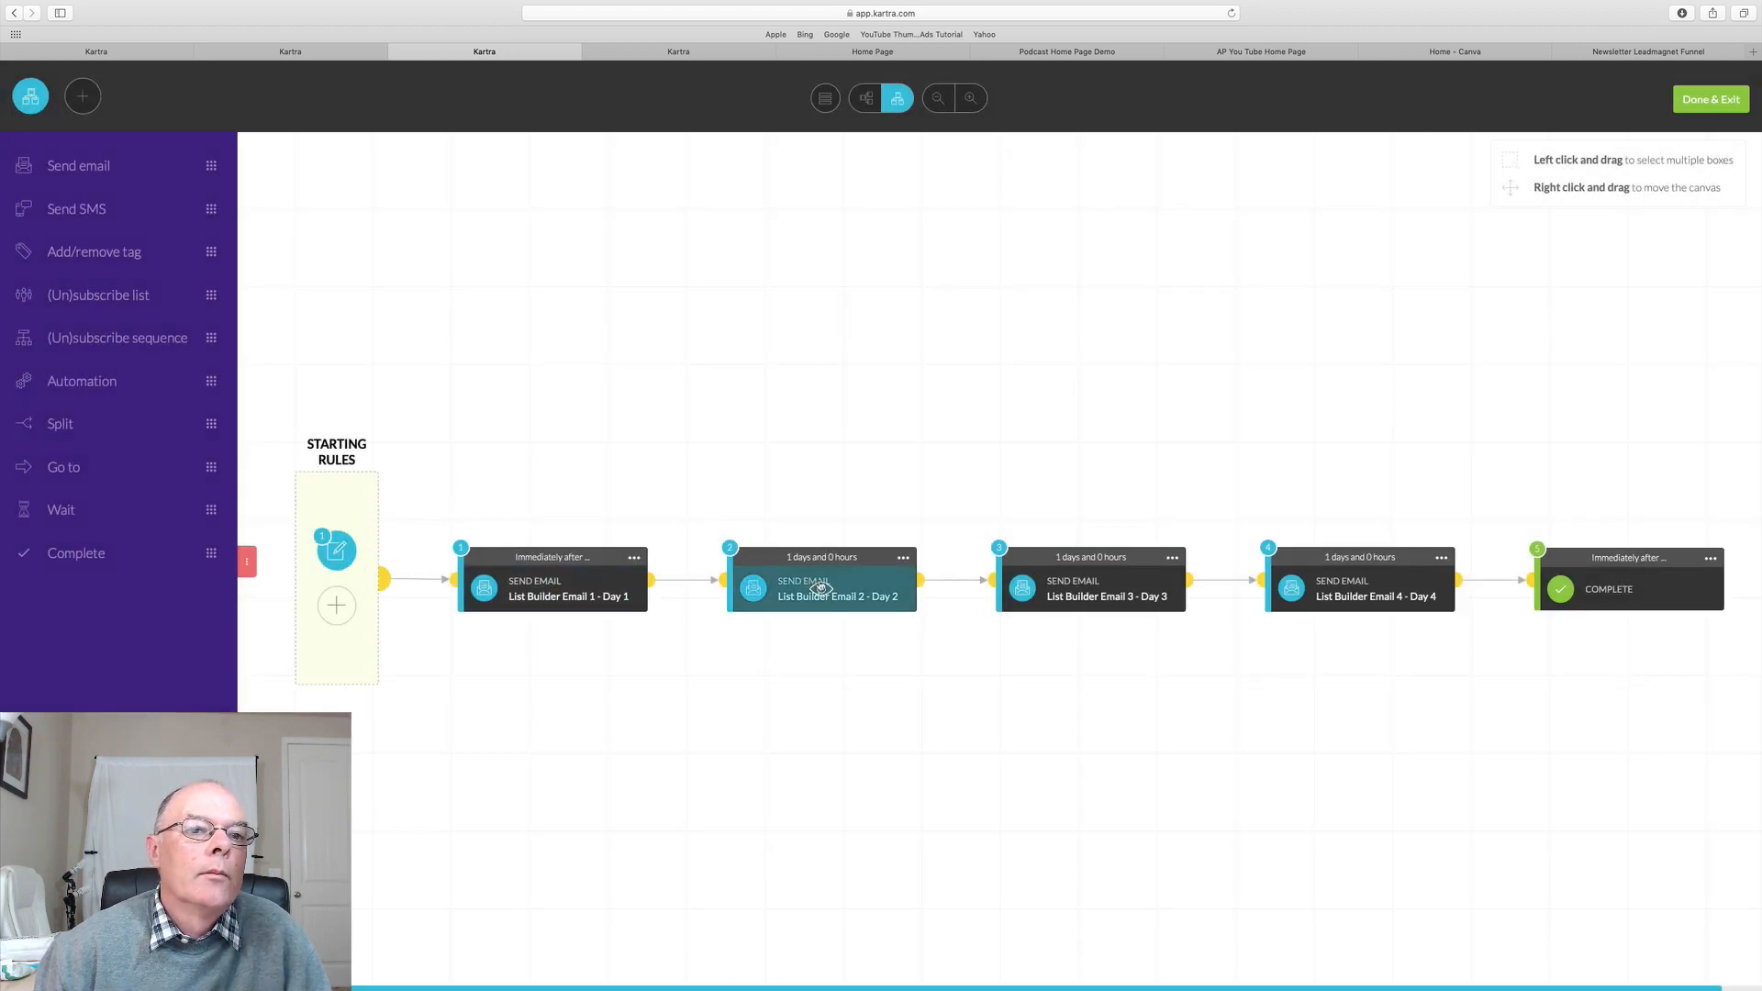
click(903, 559)
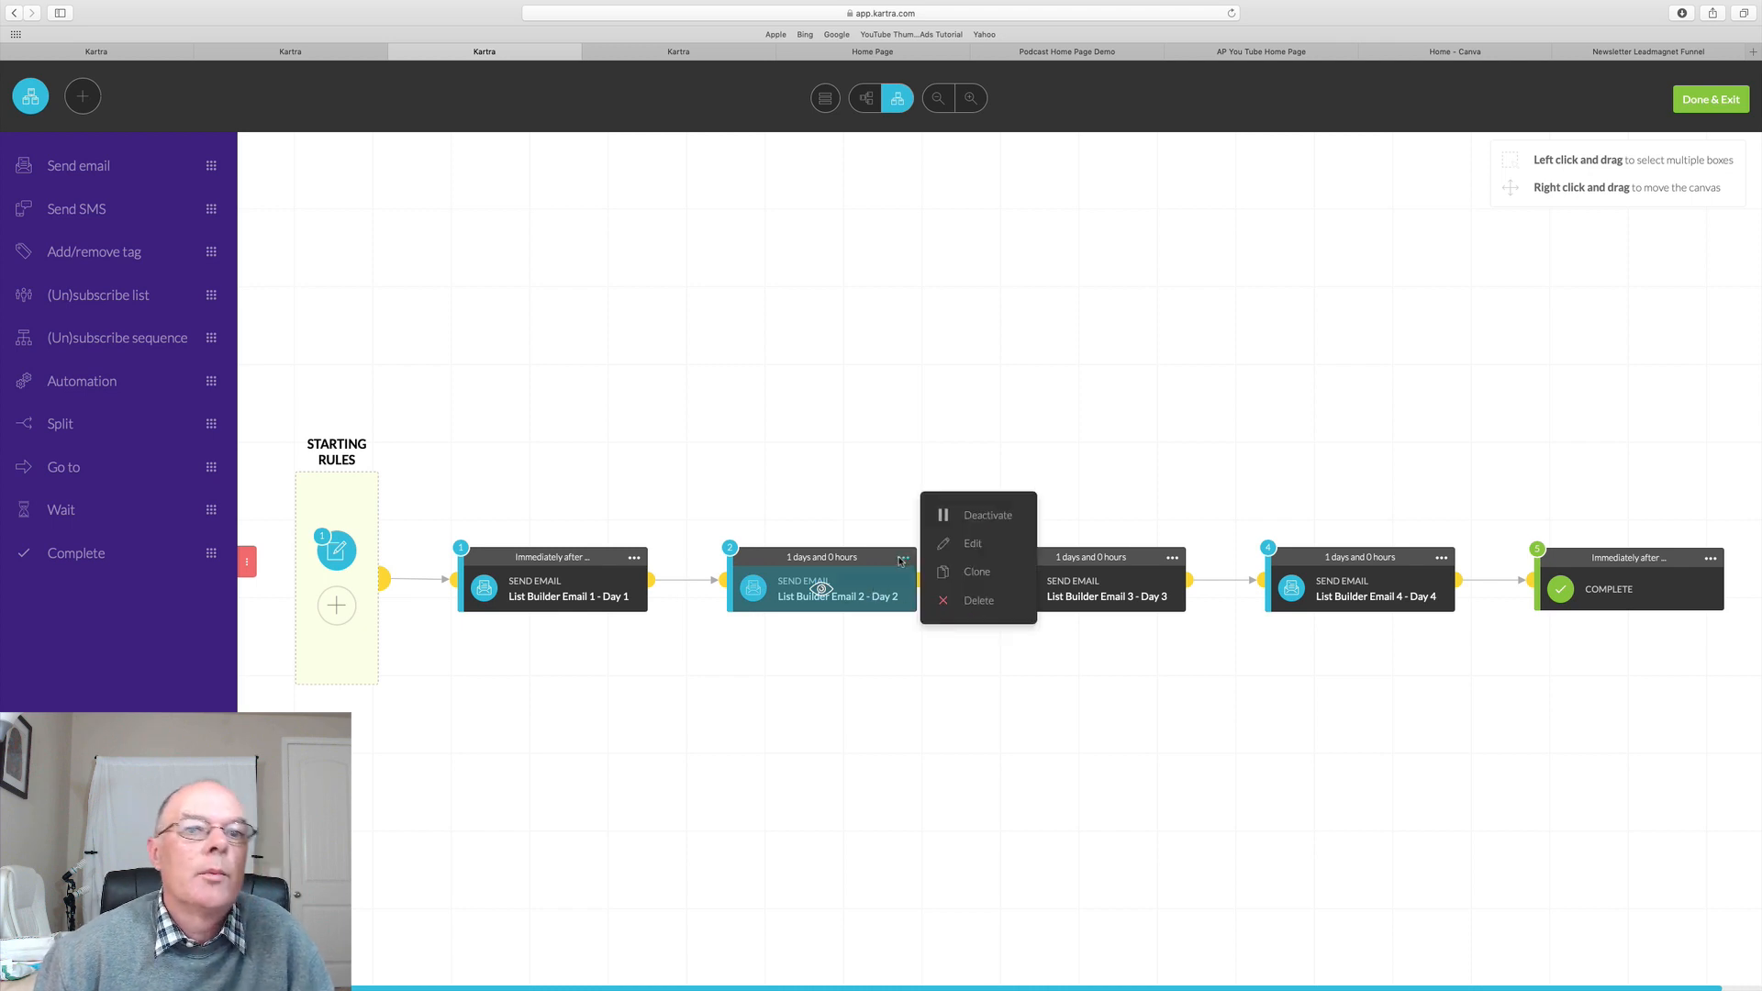
click(955, 555)
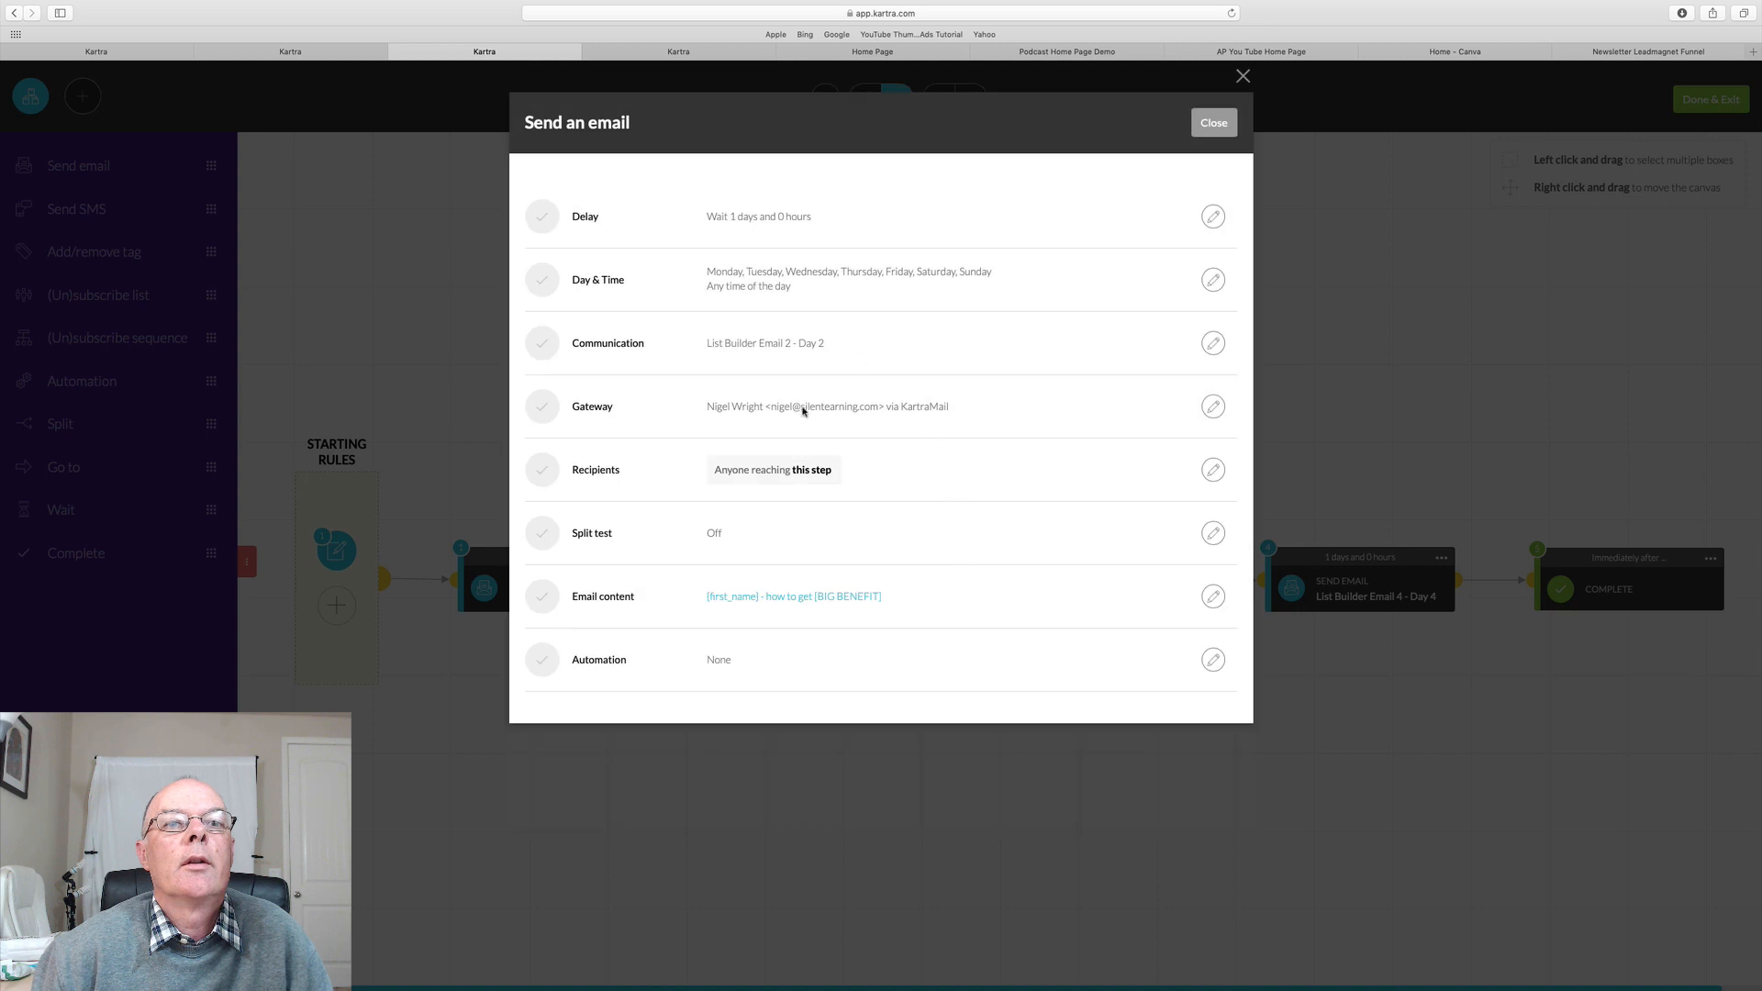
click(1214, 598)
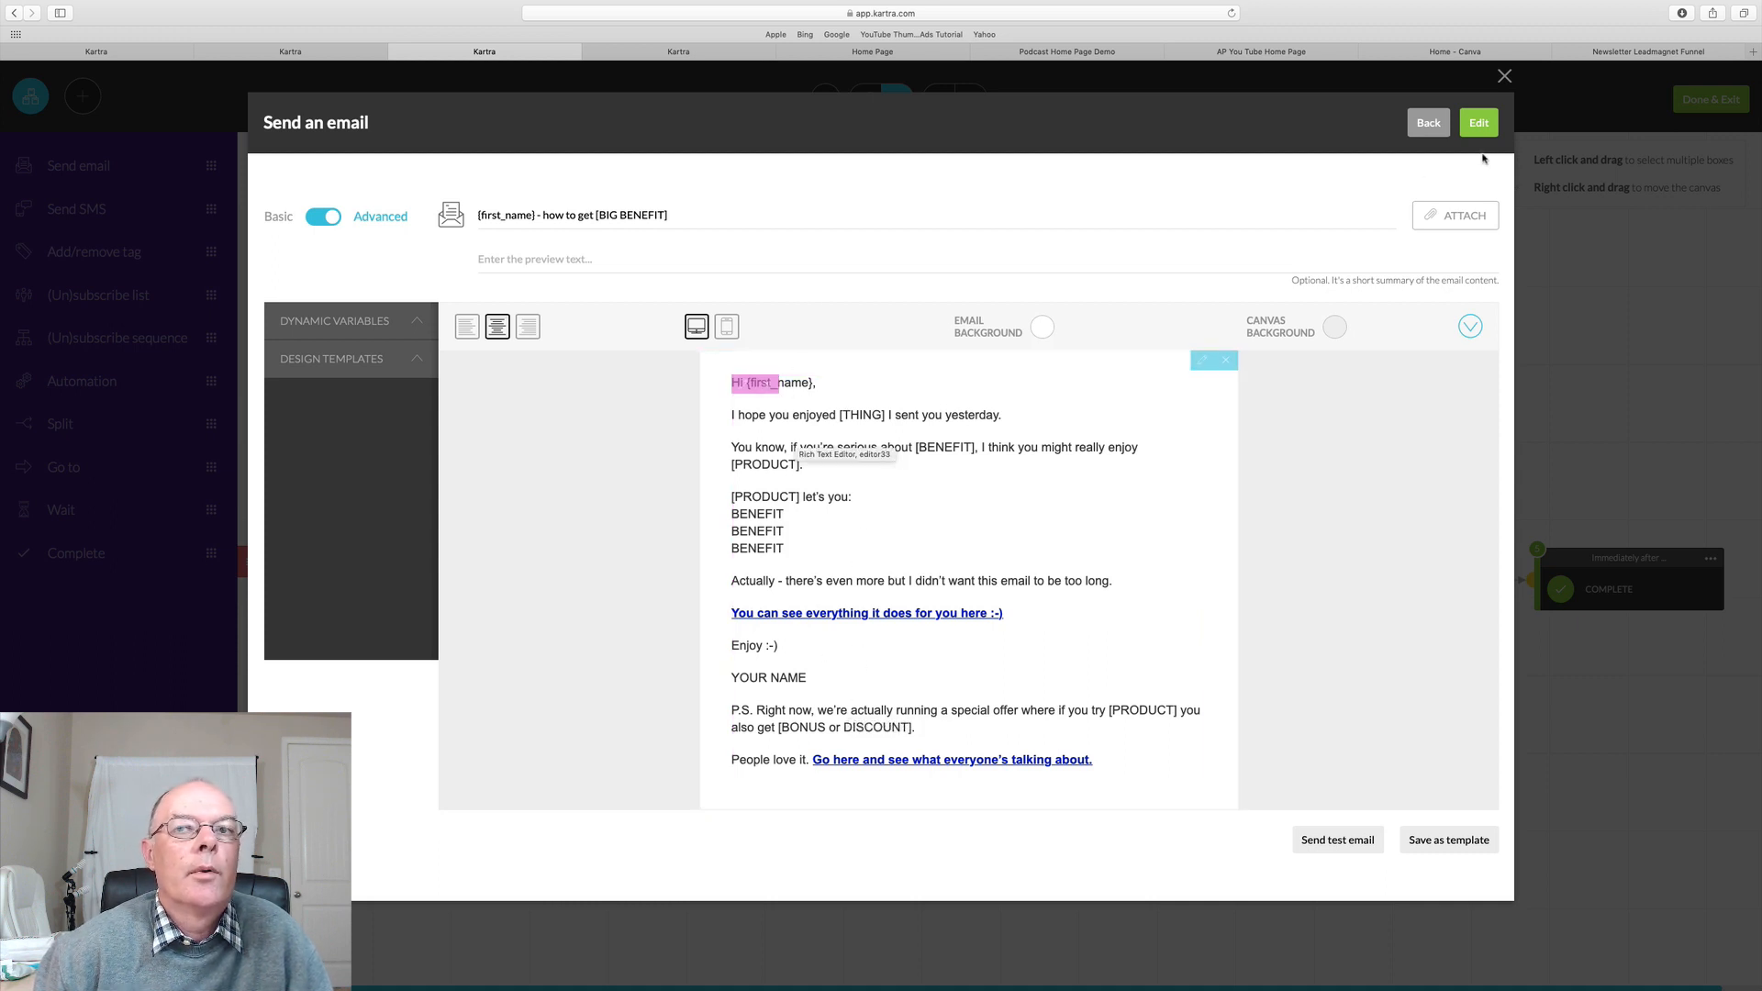
click(1505, 78)
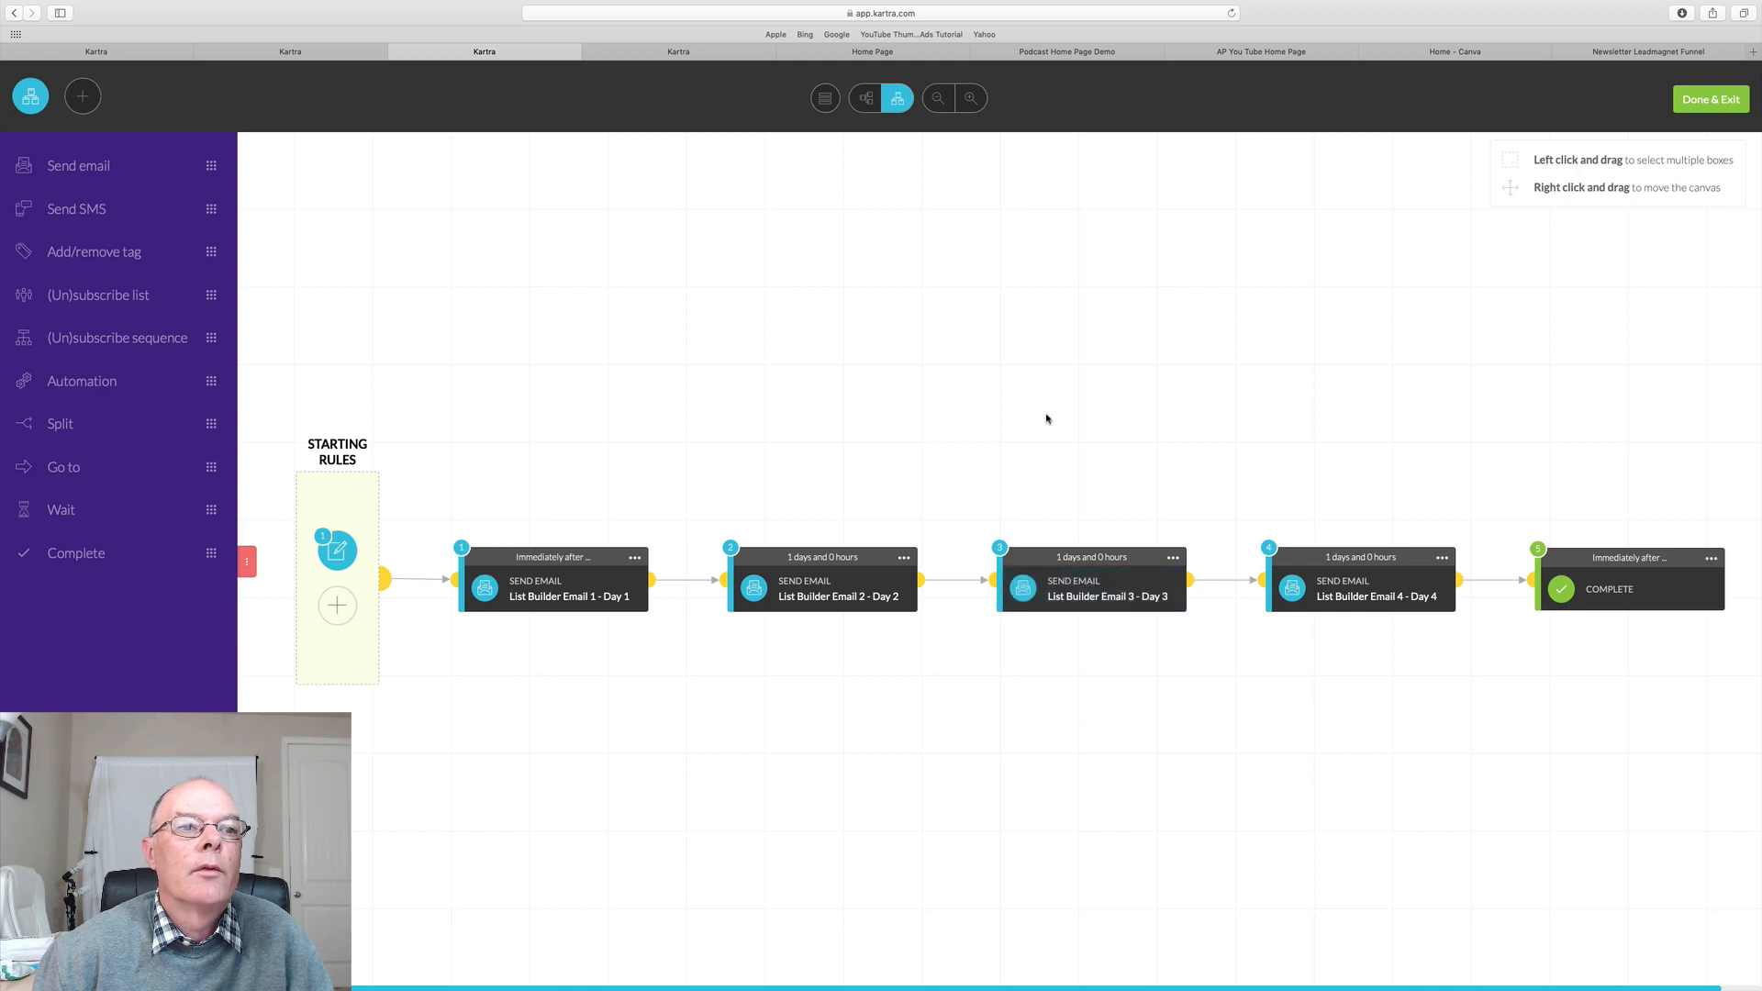
click(1719, 101)
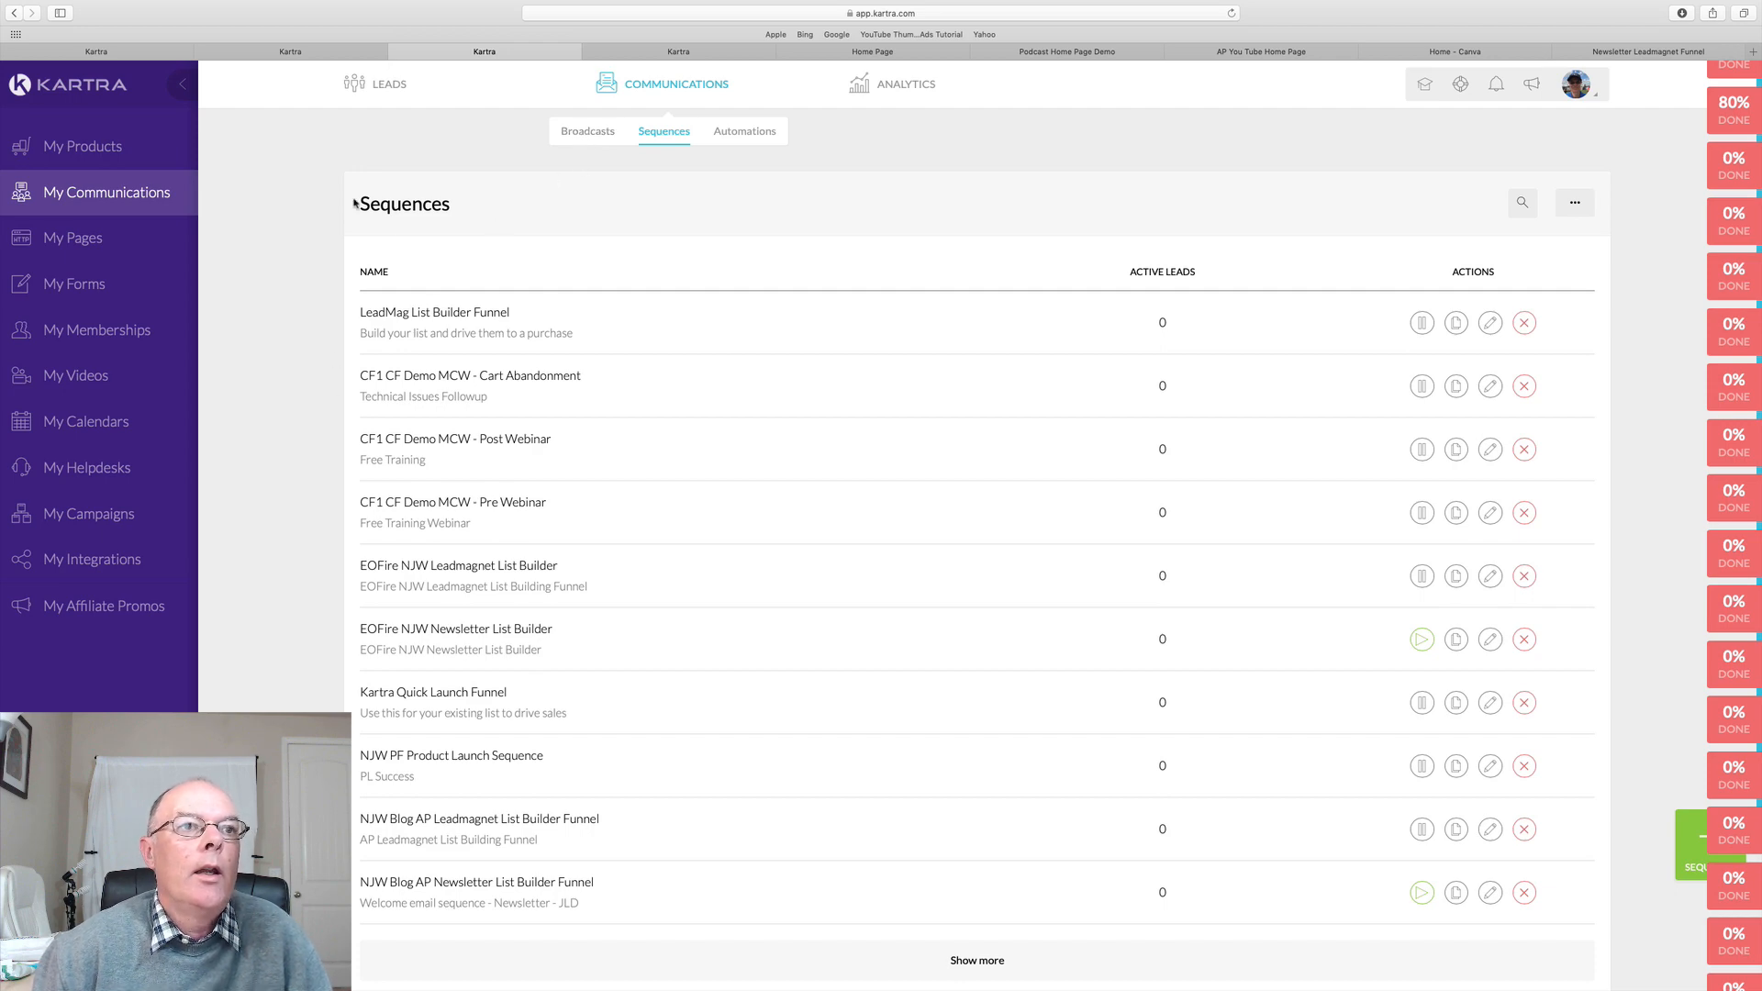
Switch to Canva and examine the Lead Magnet Email List Funnel diagram in the Newsletter Leadmagnet Funnel design
click(1480, 53)
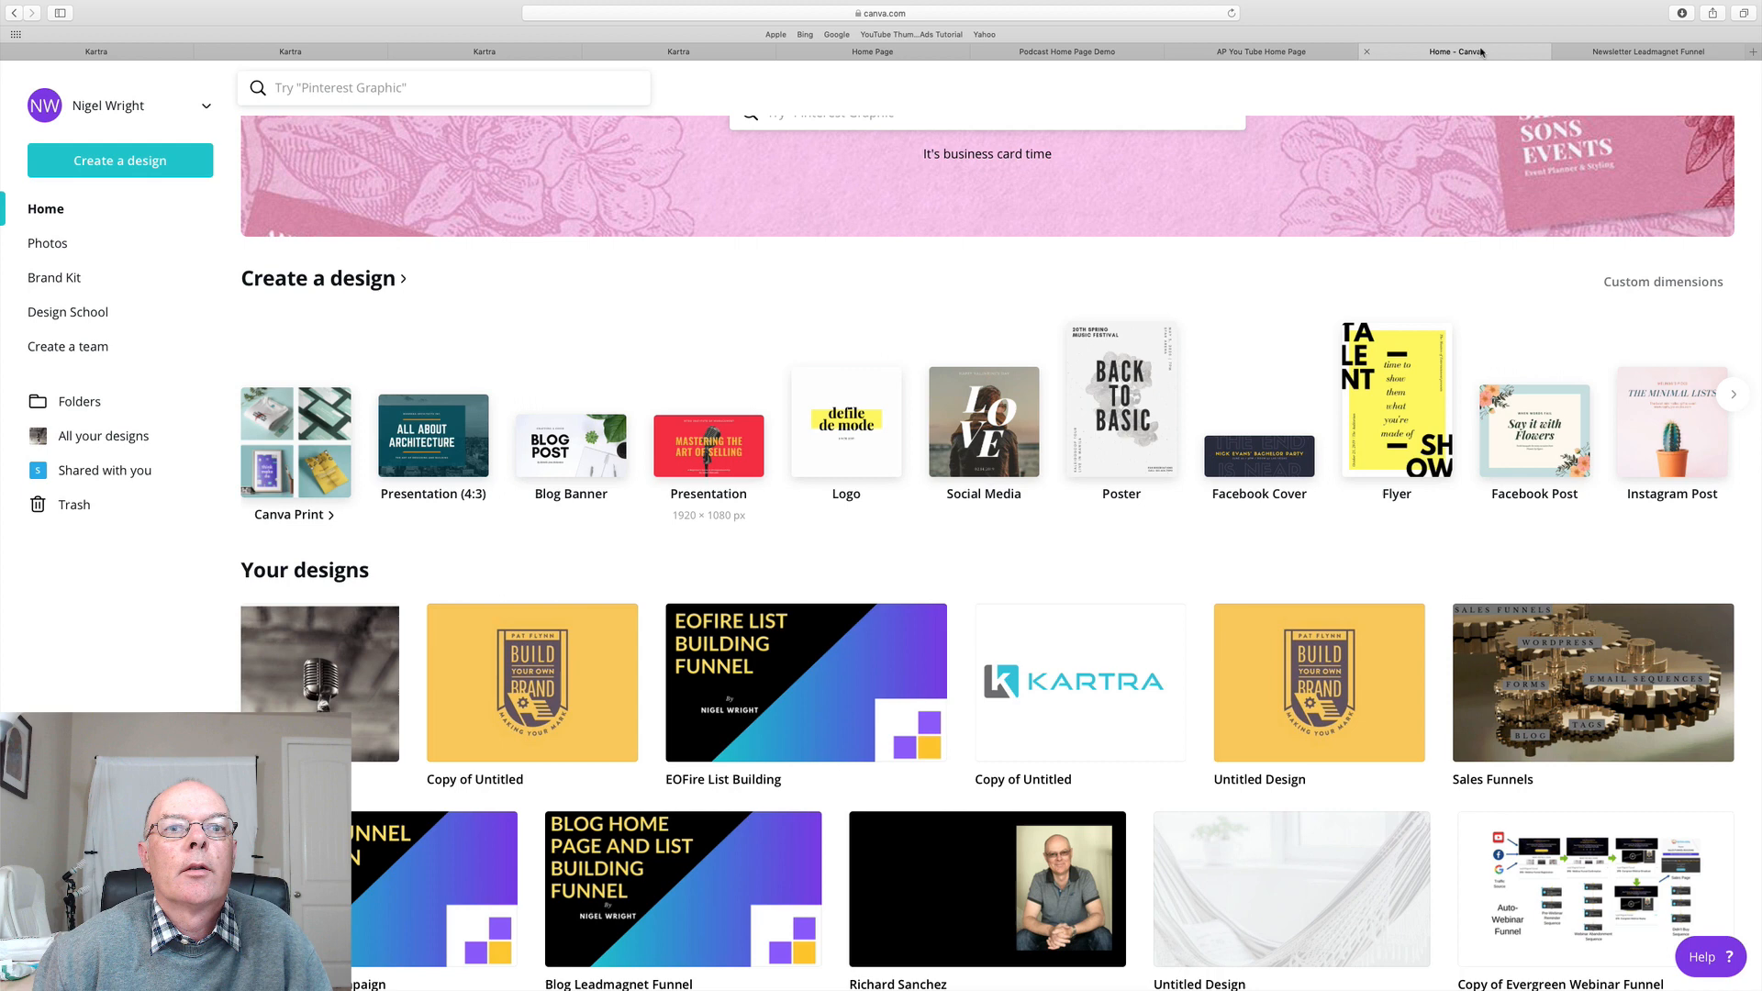
click(1626, 55)
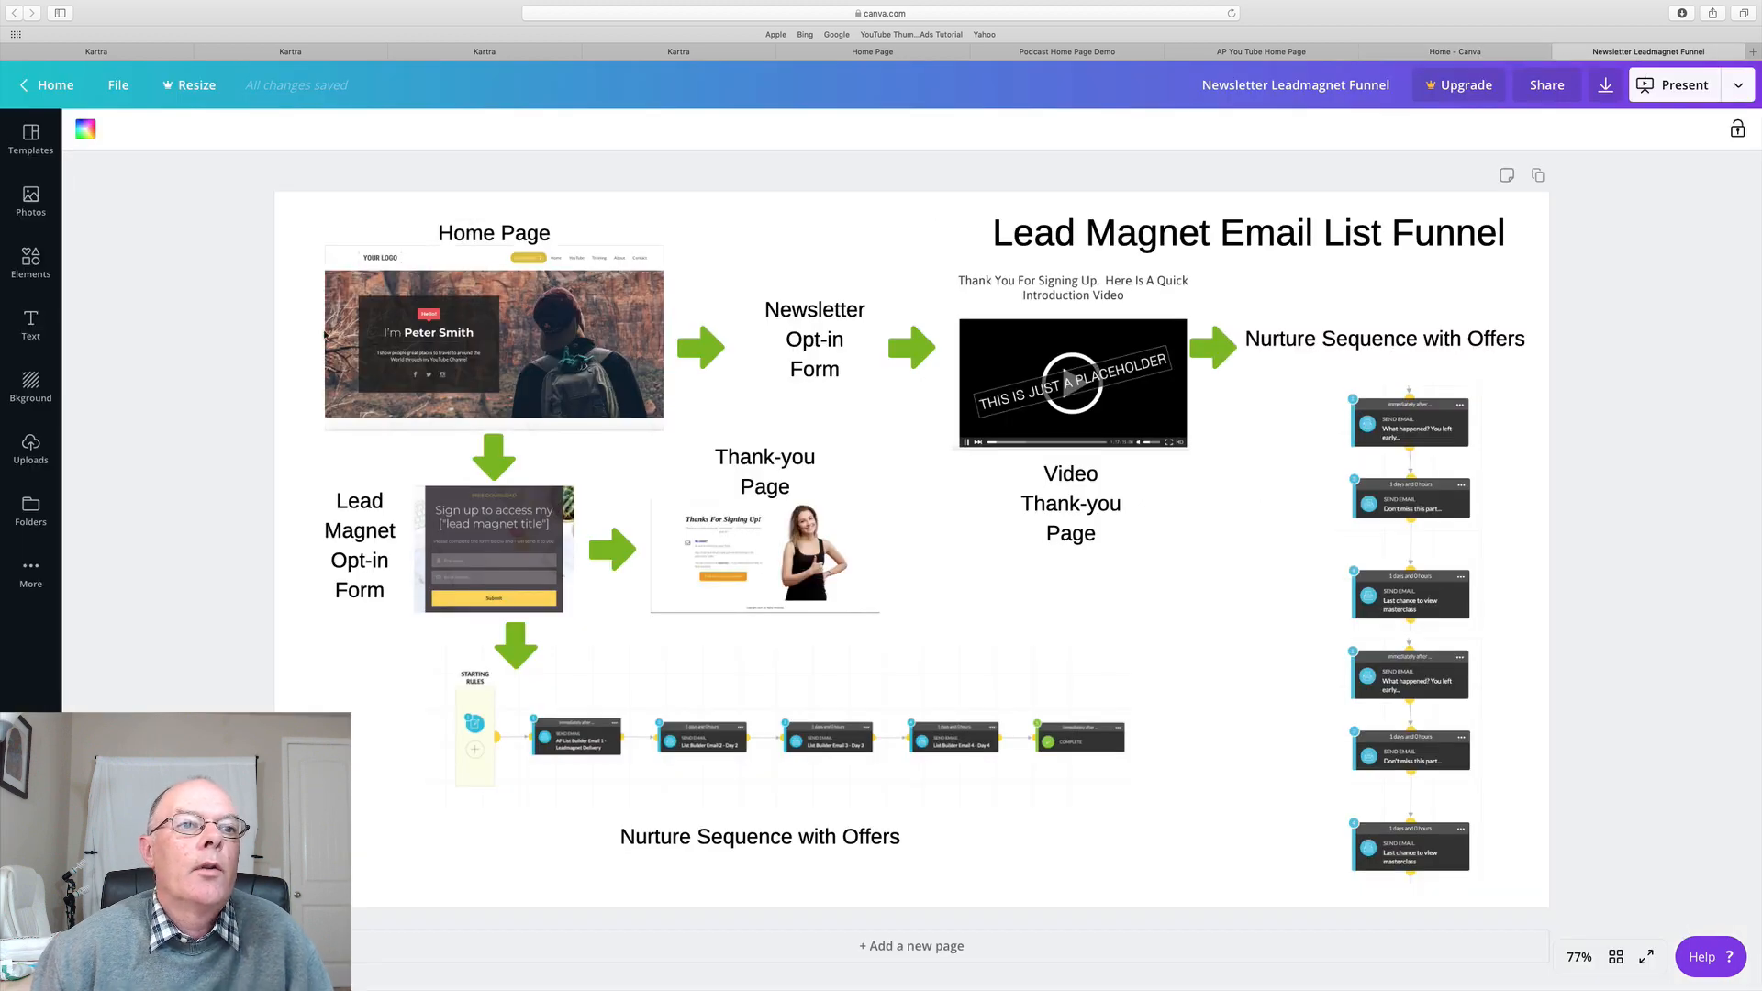
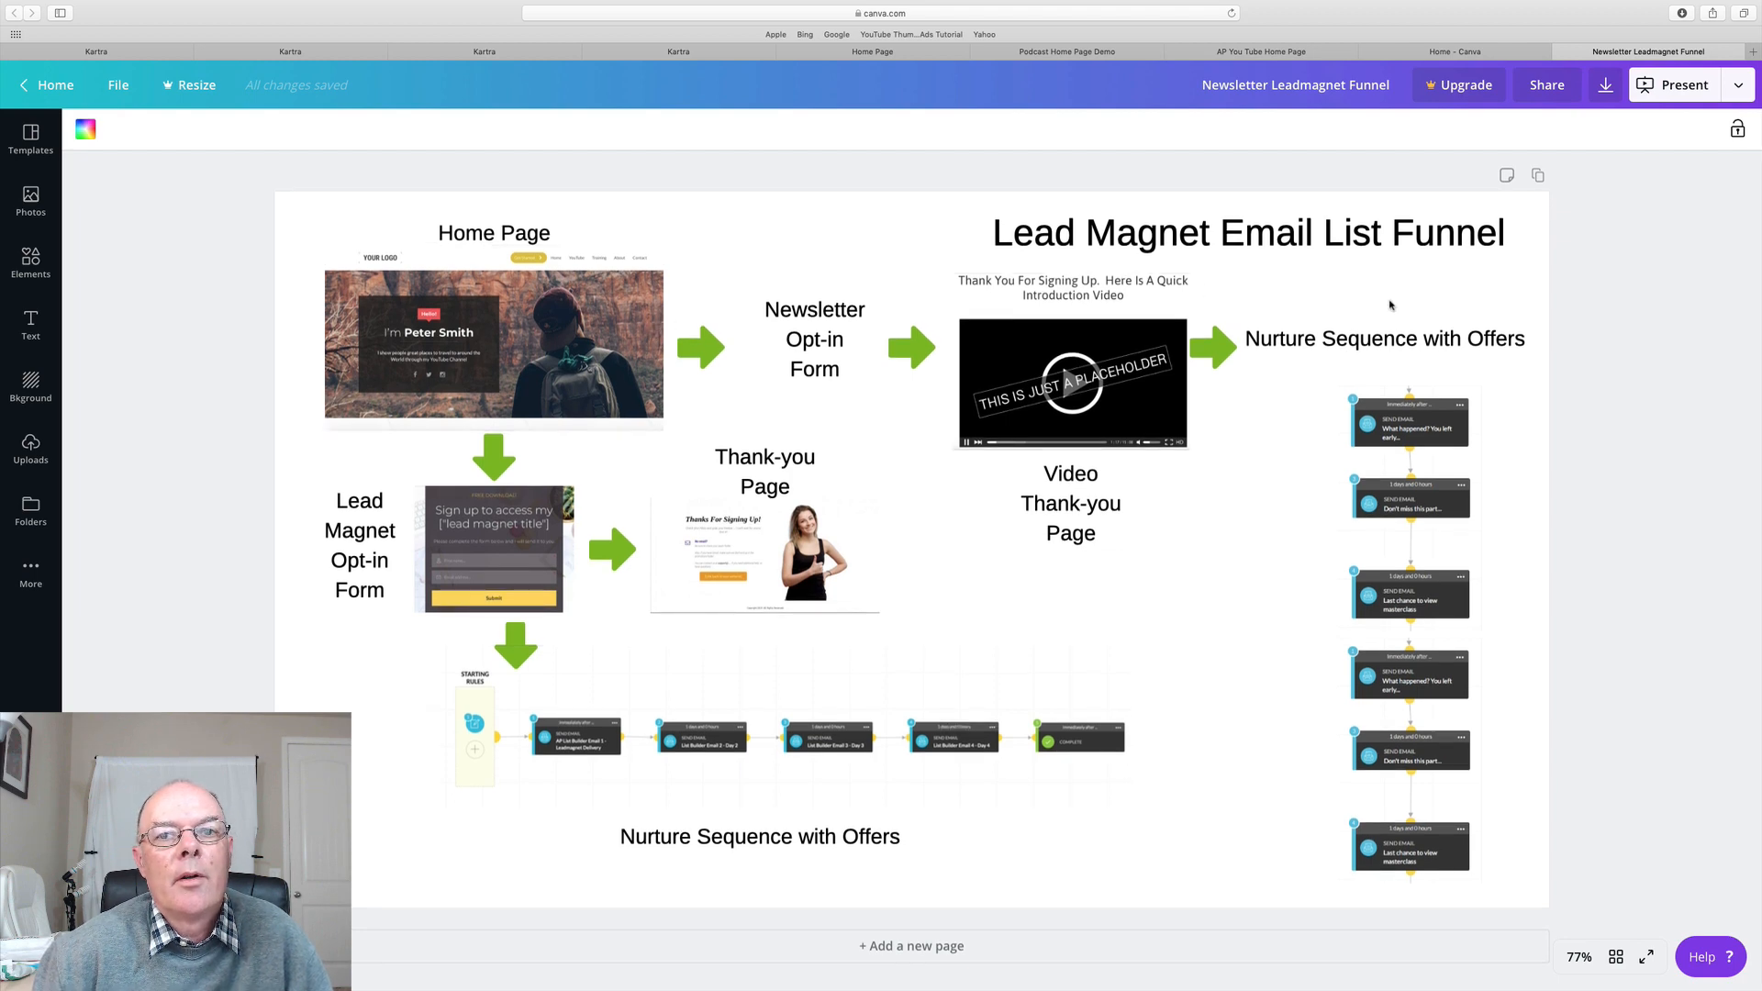
scroll(1167, 447, up, 1)
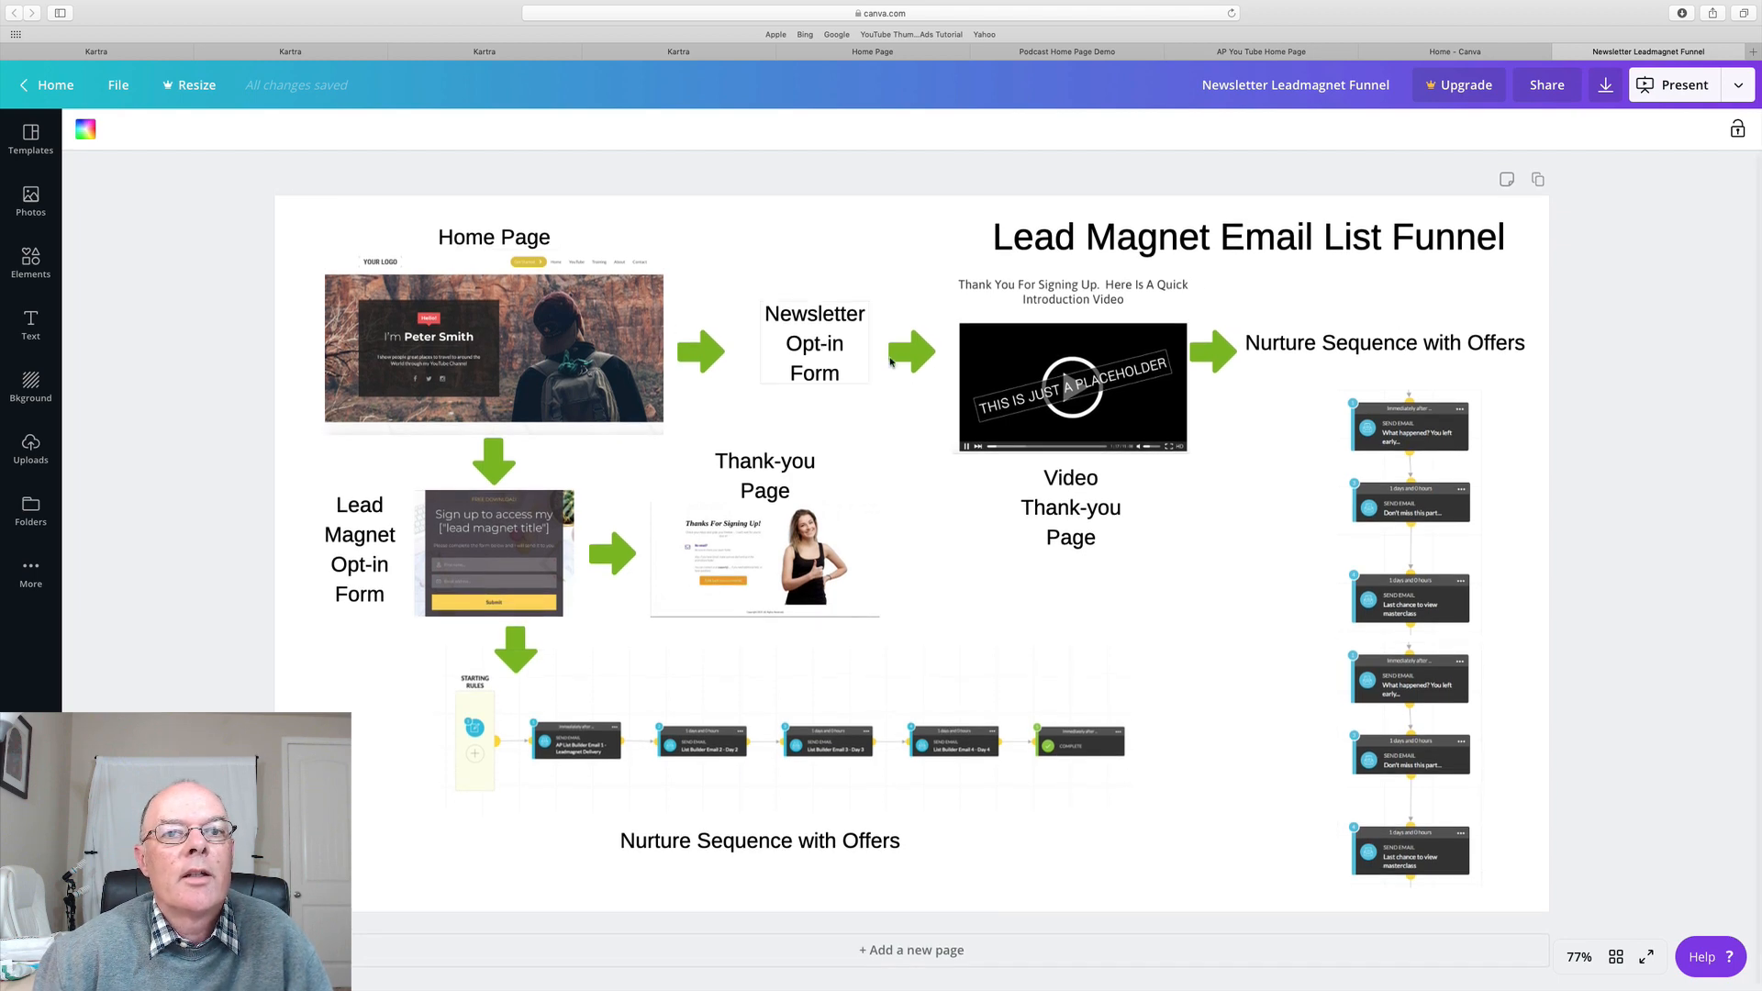